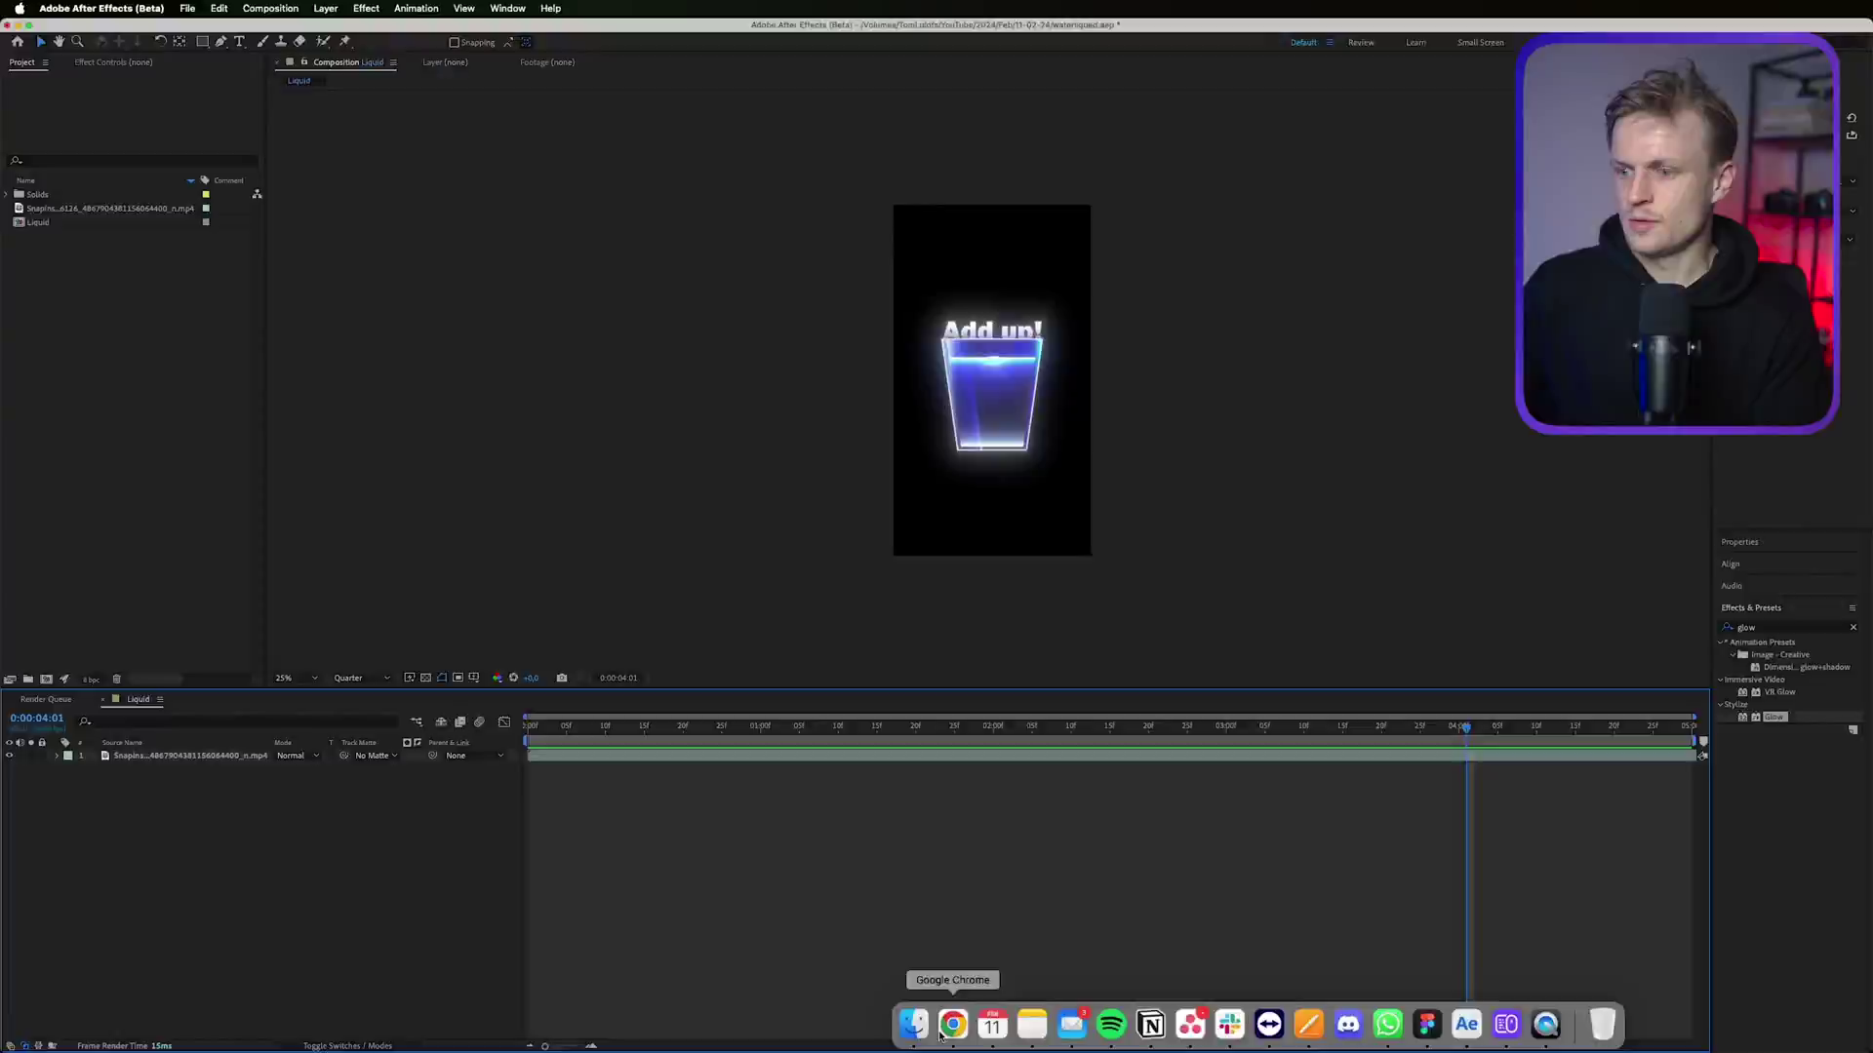
Switch to Google Chrome and browse the Freepik vector results for "glass of water" to examine suitable glass illustrations.
left_click(953, 1024)
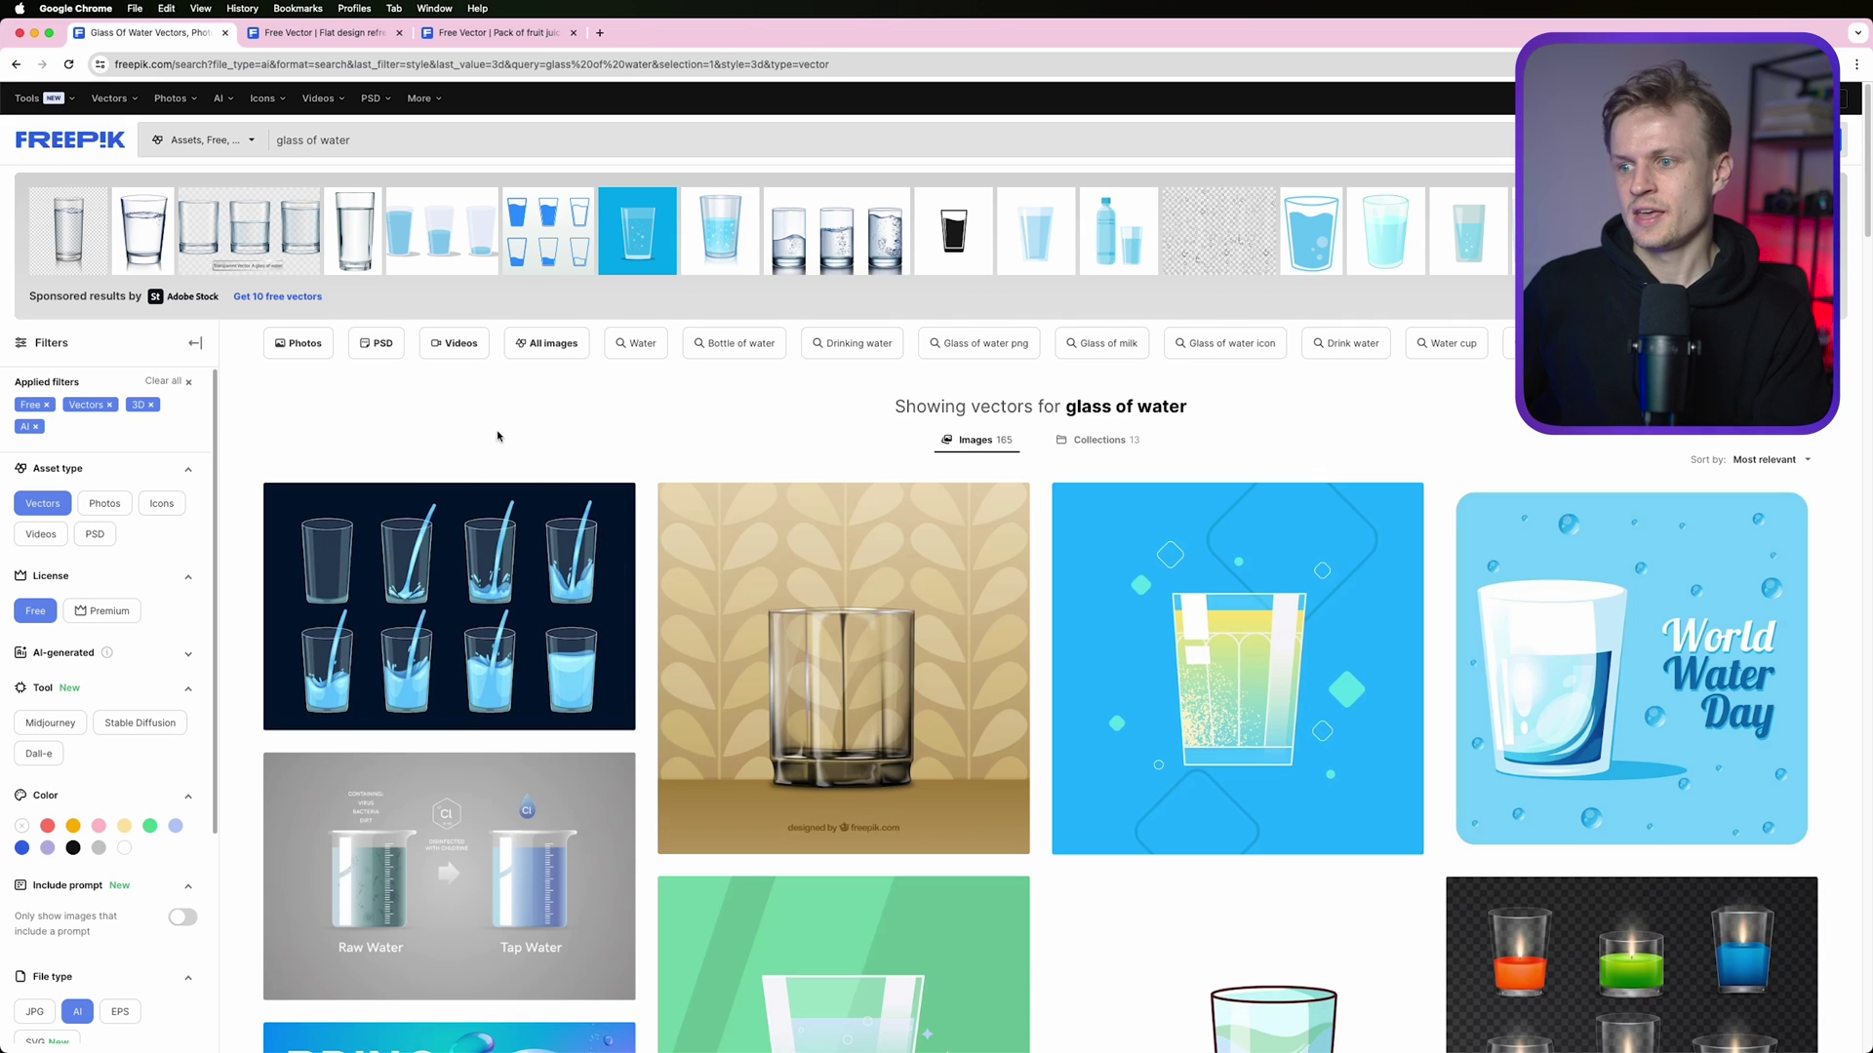
mouse_move(1017, 572)
scroll(1017, 573, "down", 15)
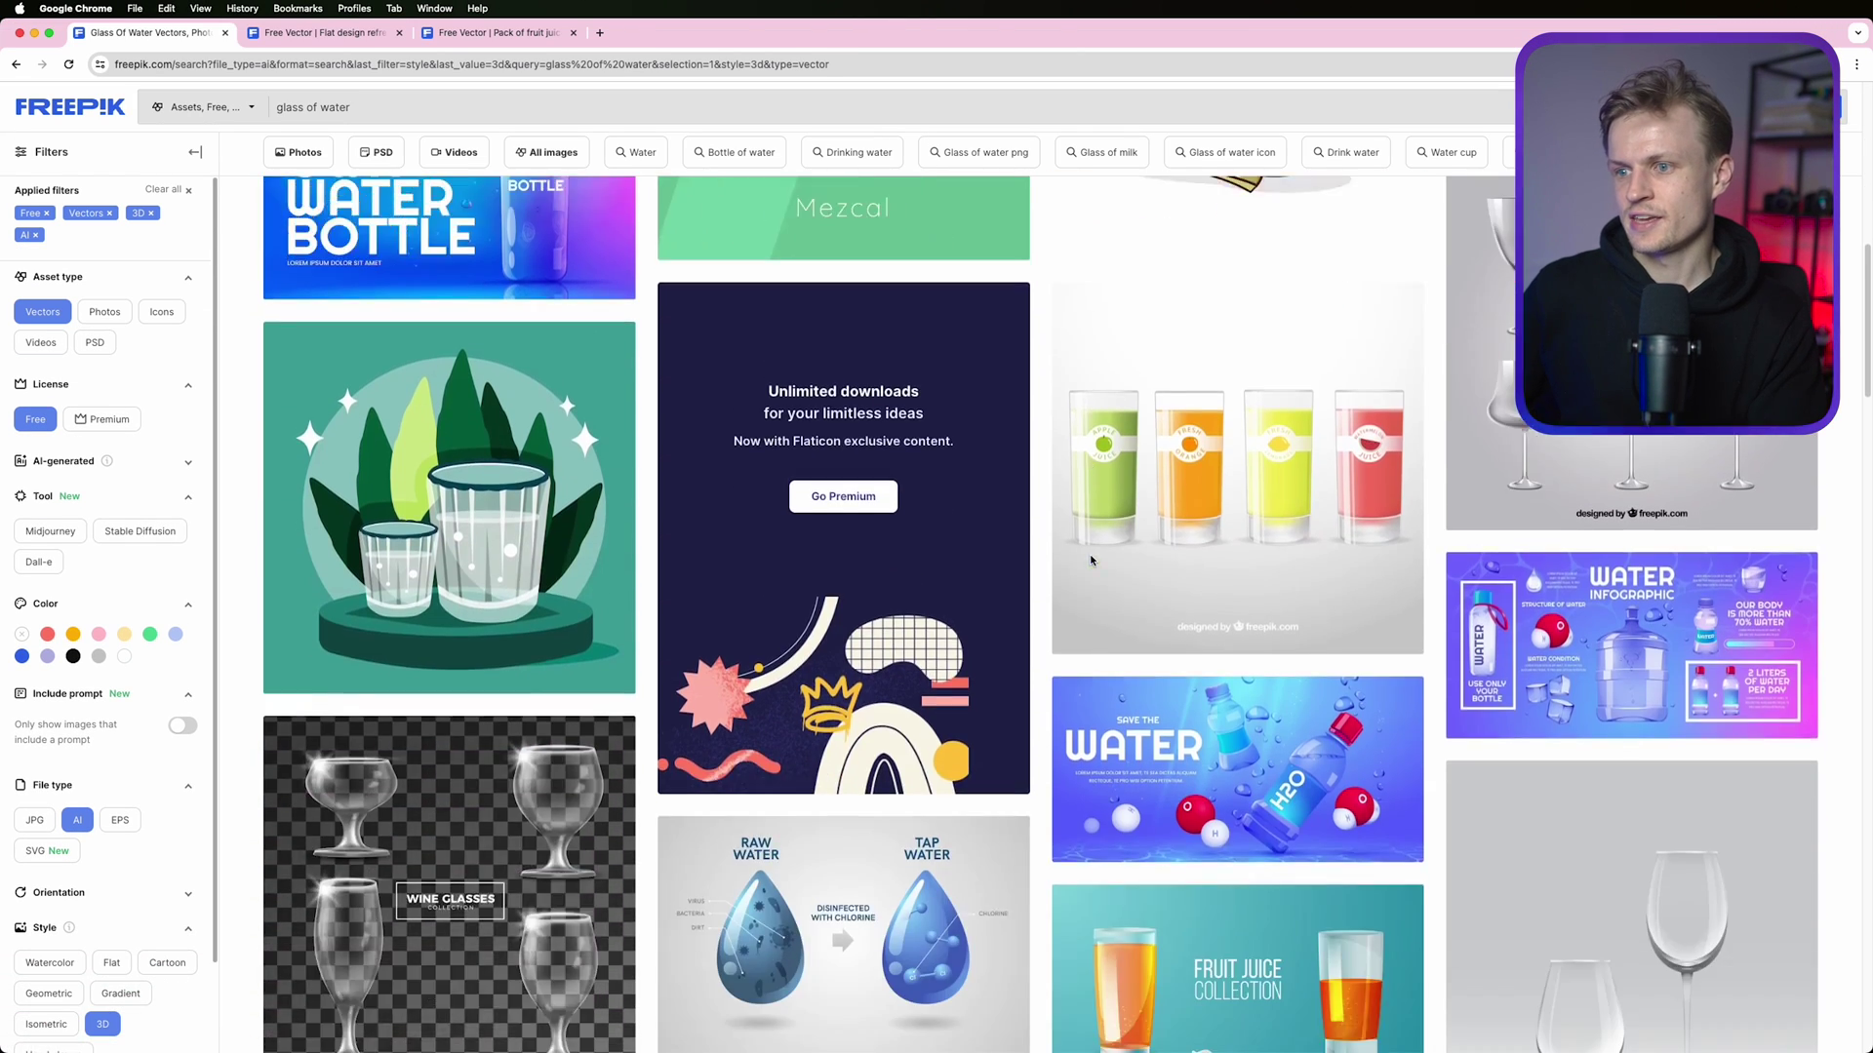
scroll(1093, 563, "up", 15)
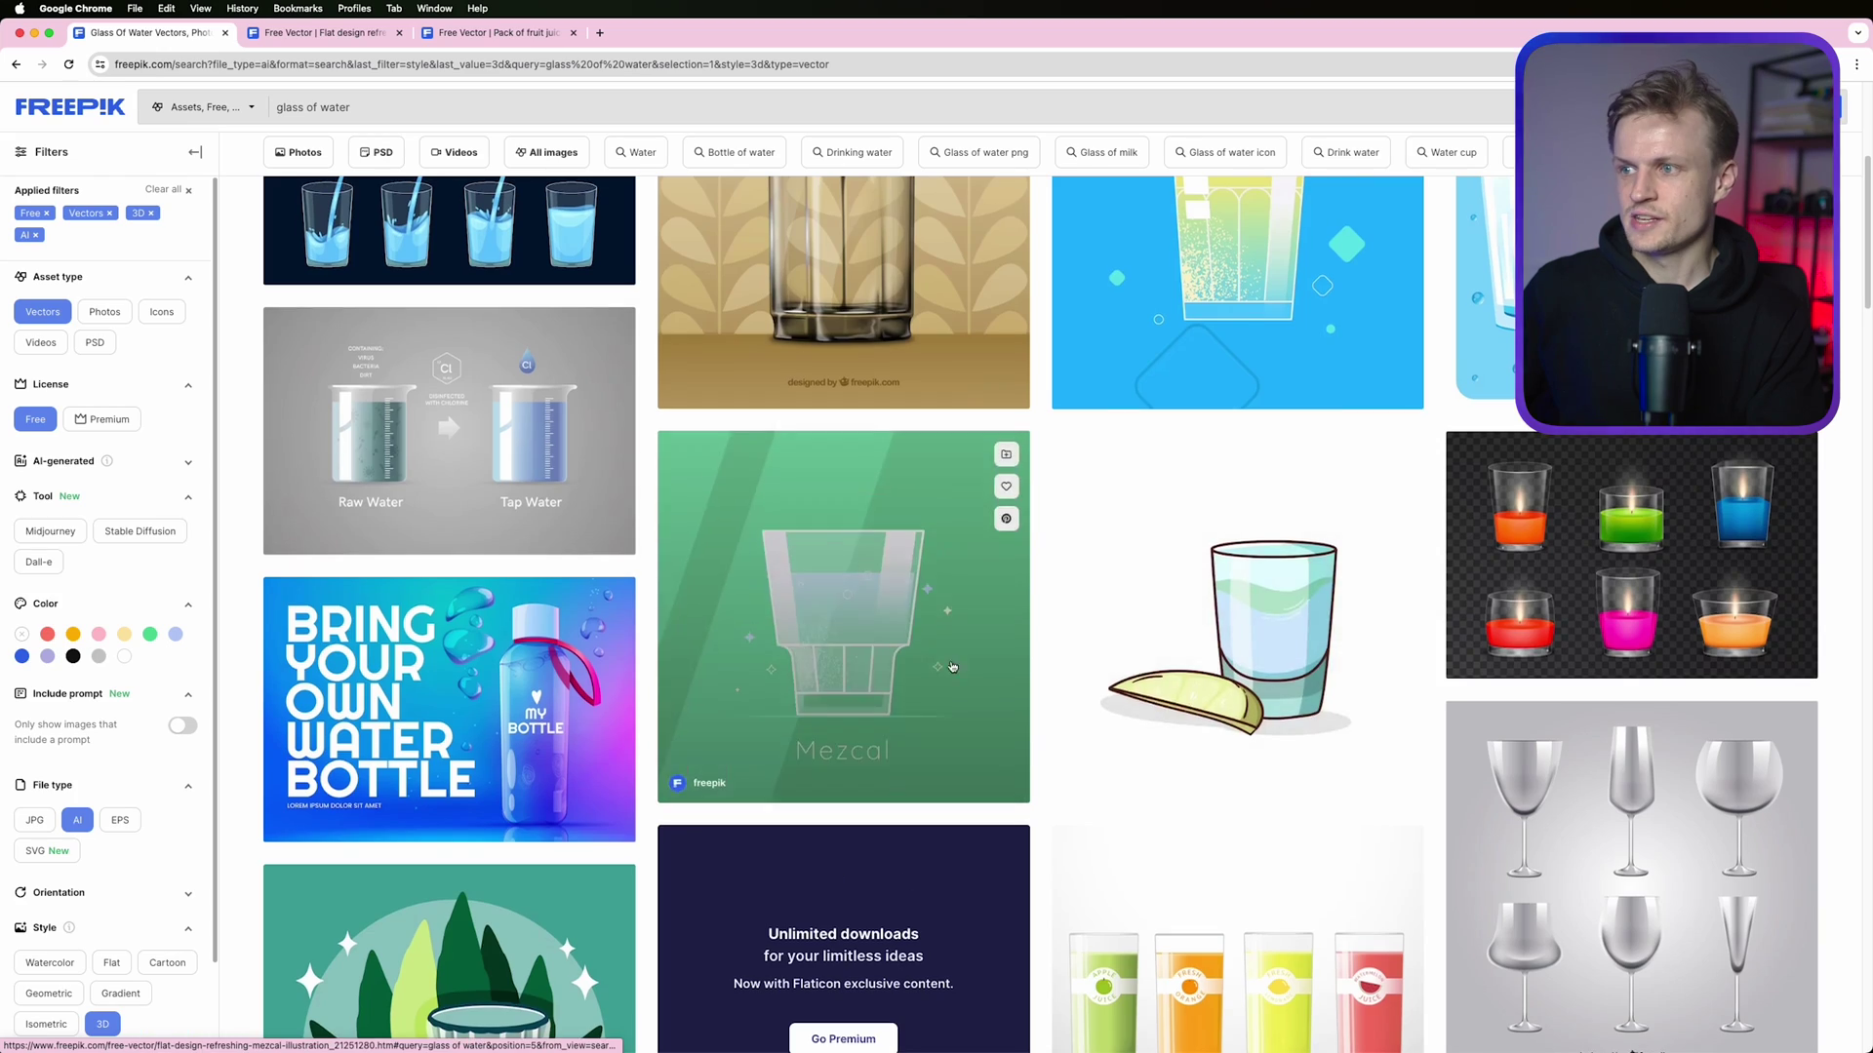
scroll(1129, 574, "down", 10)
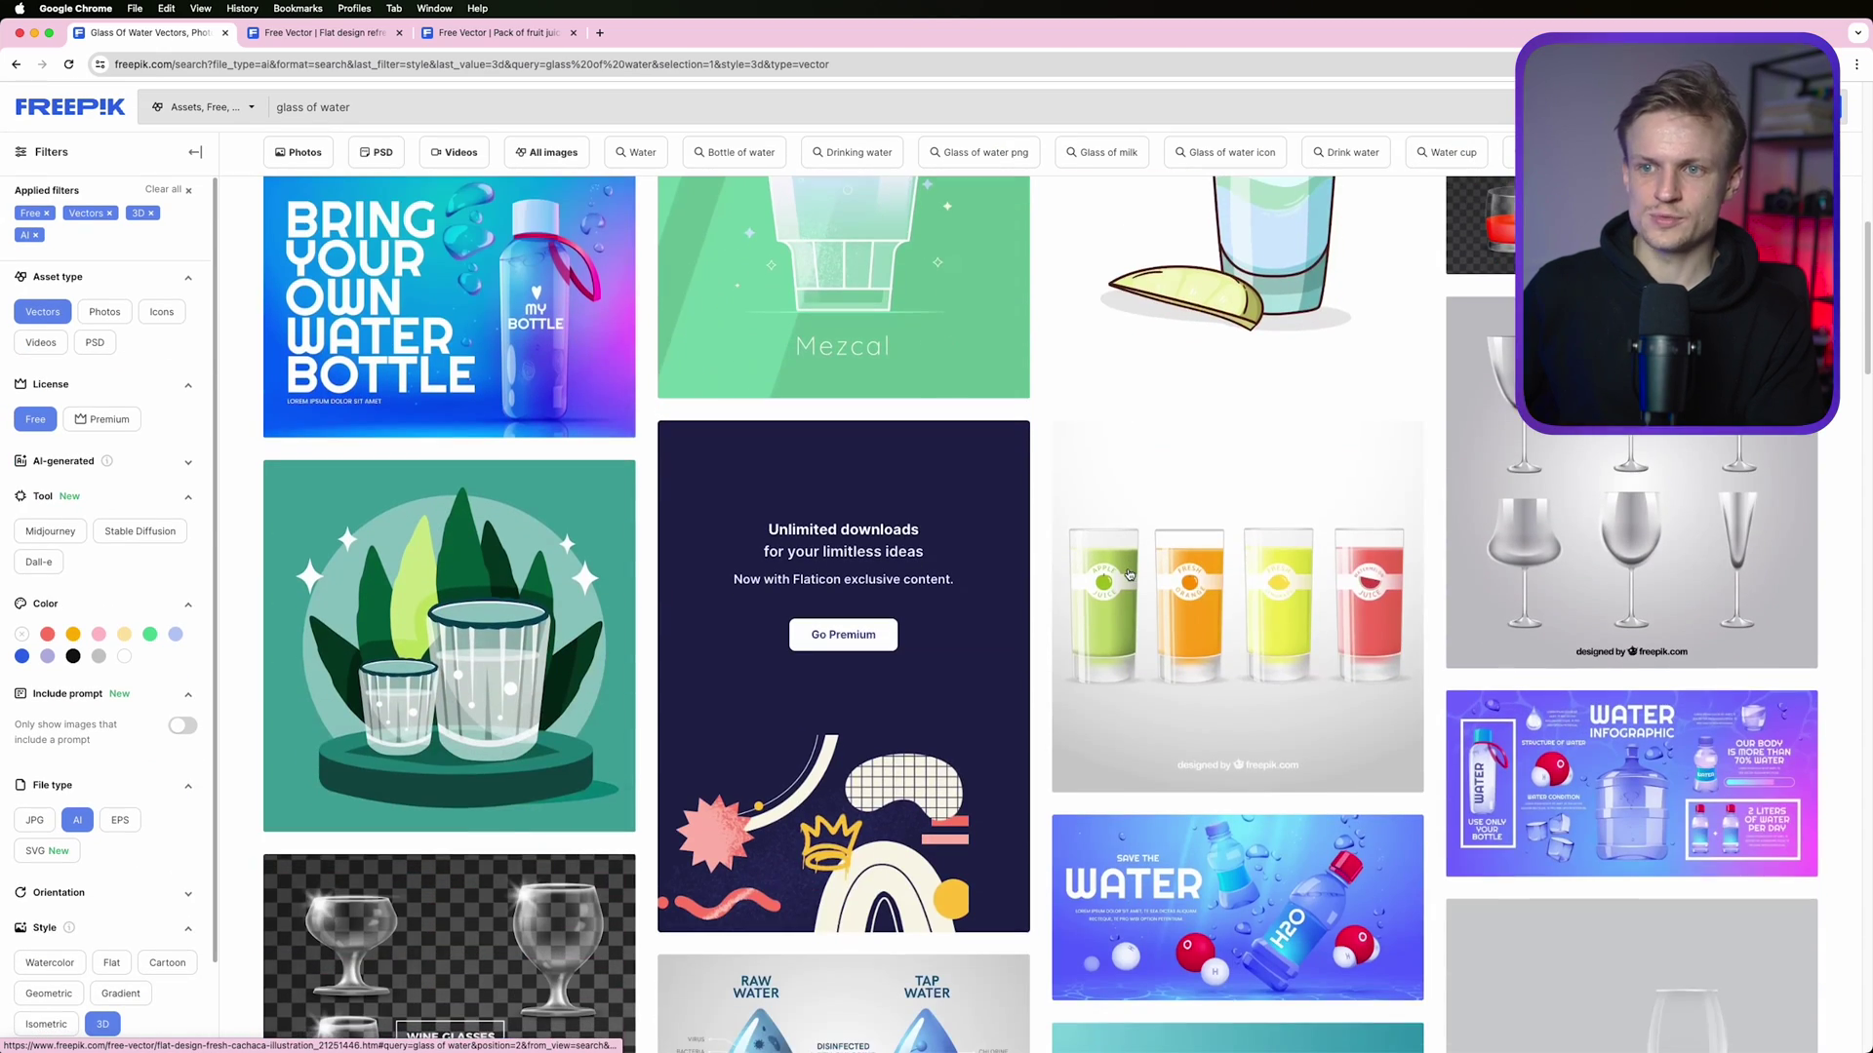
scroll(1128, 575, "down", 5)
scroll(1121, 606, "up", 7)
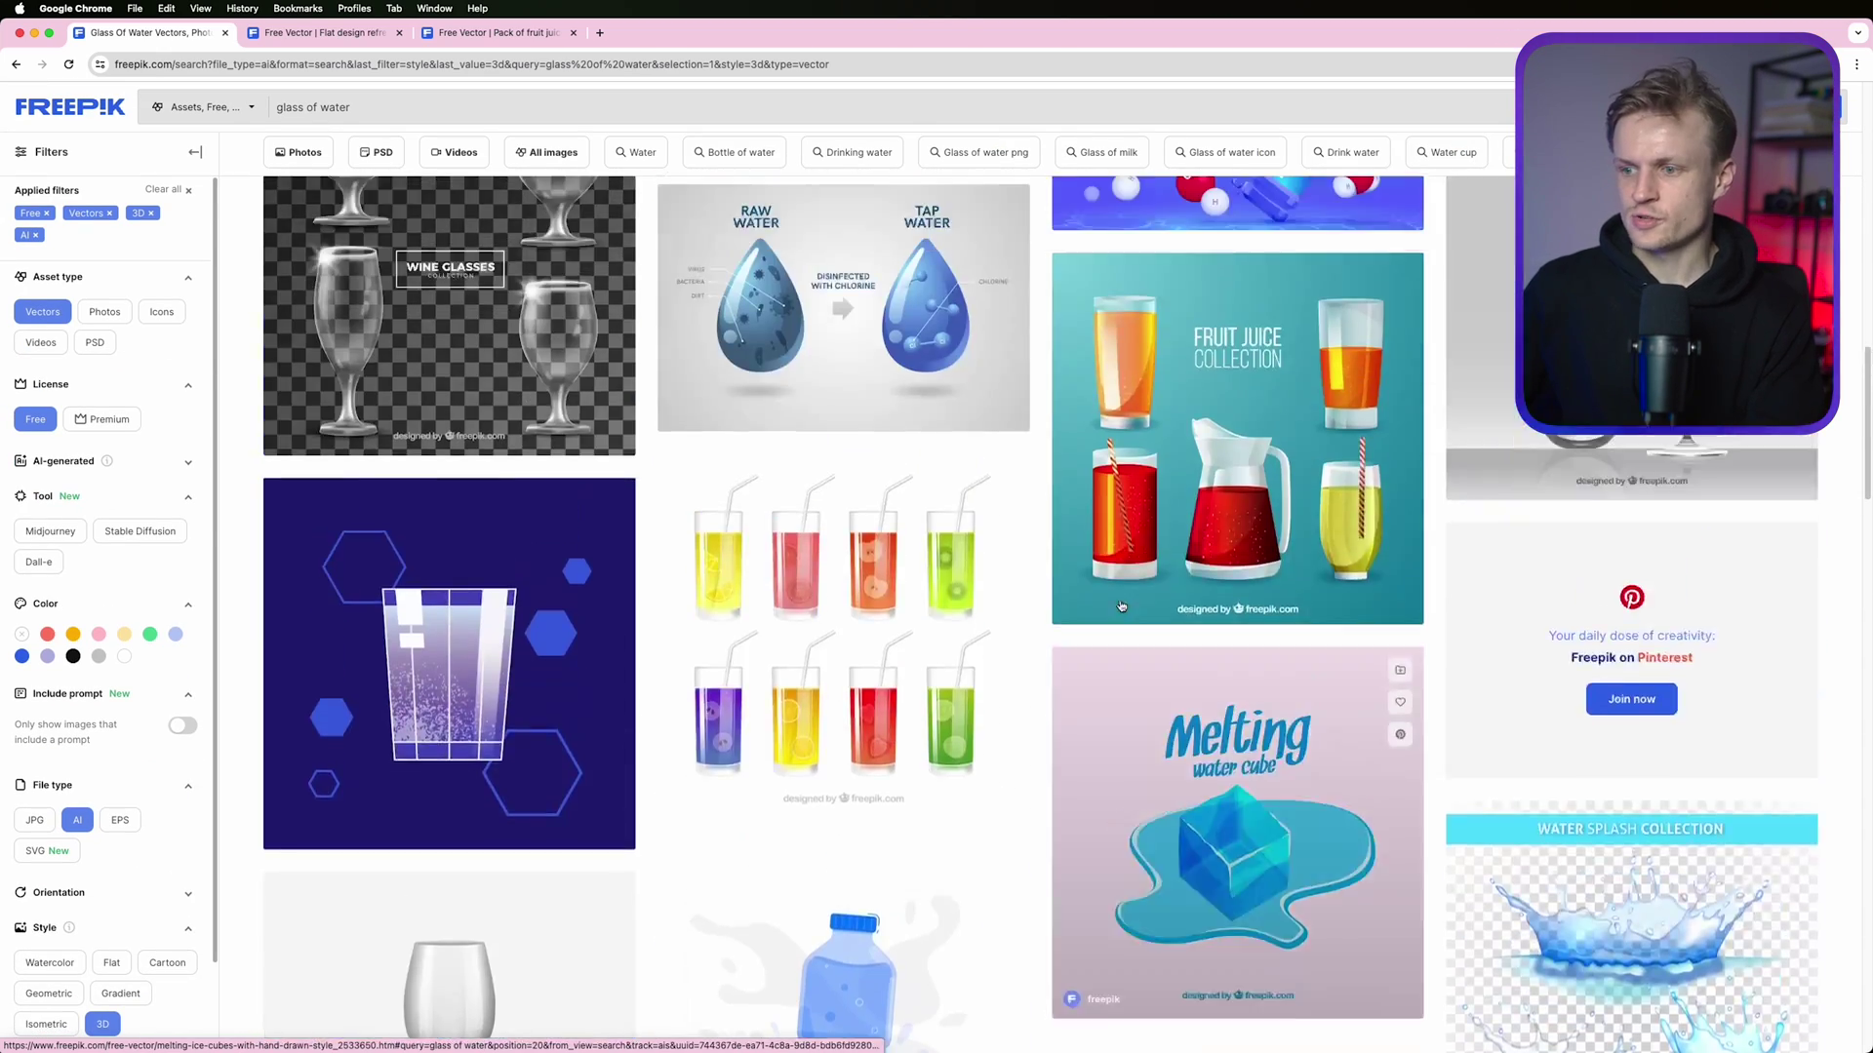
scroll(1122, 606, "up", 1)
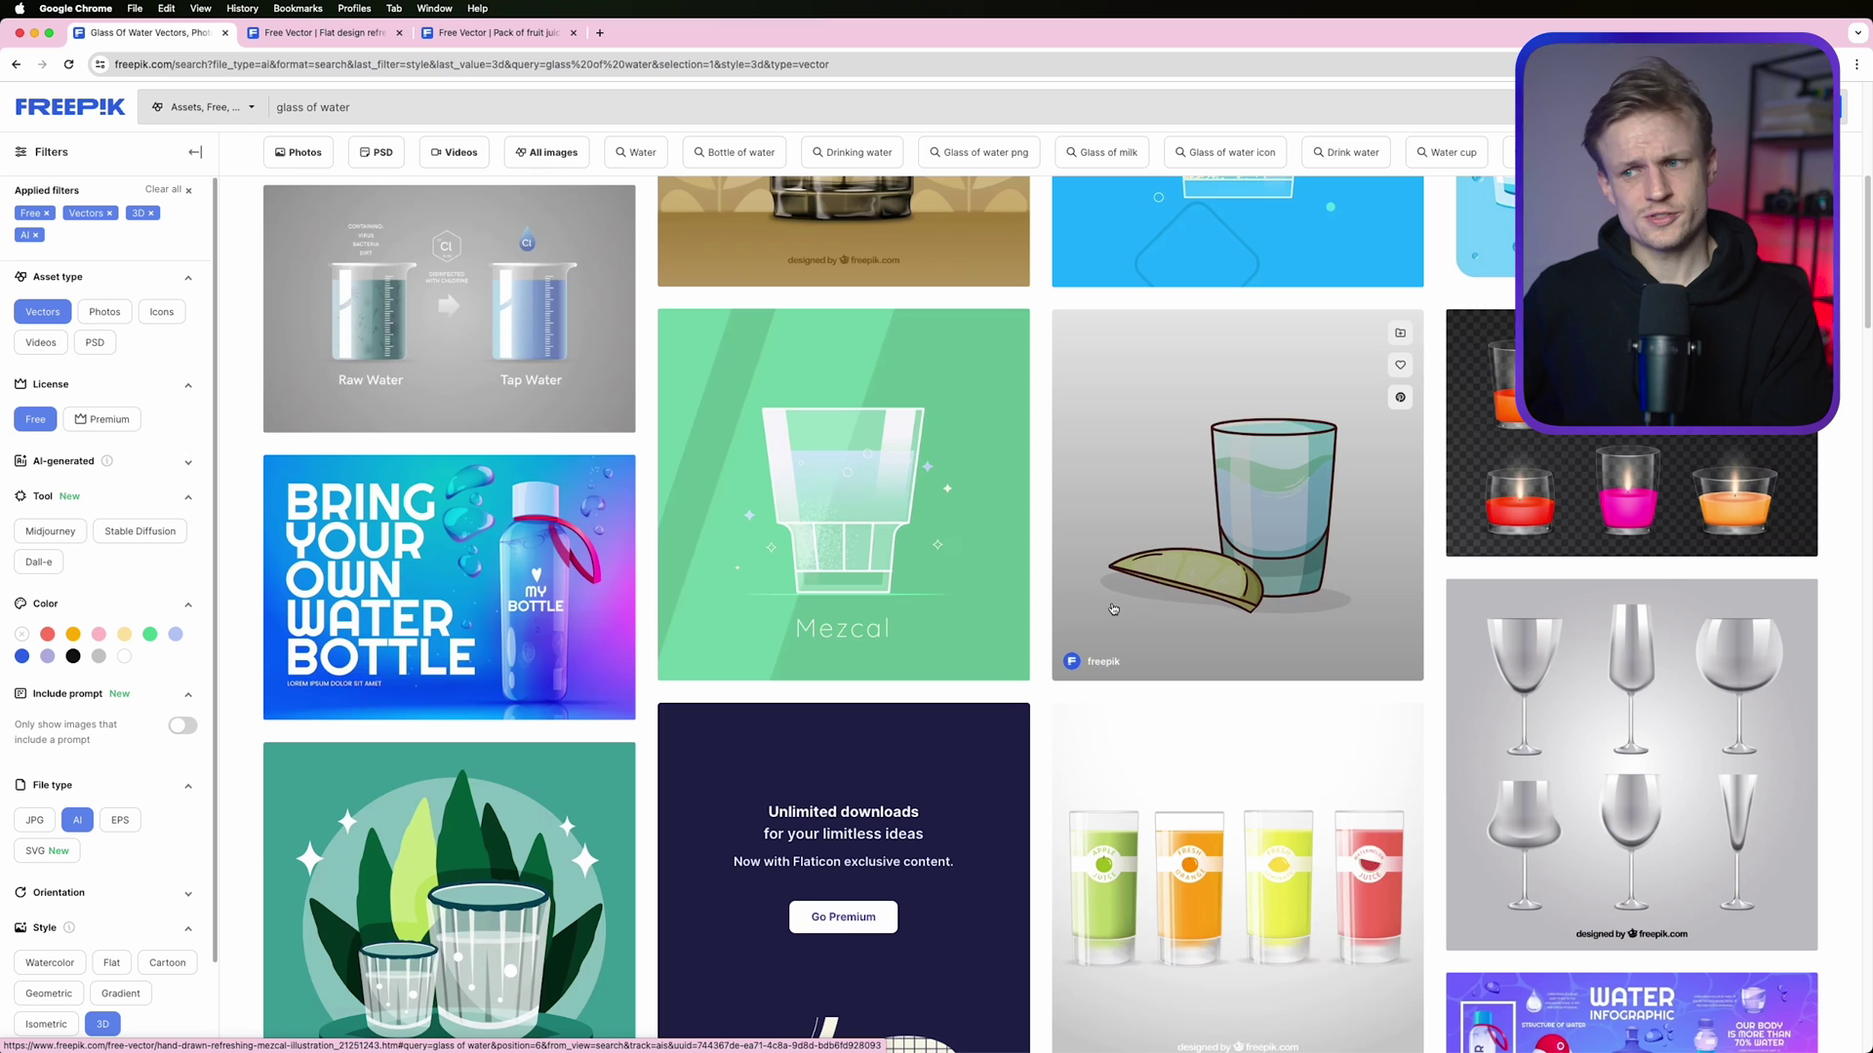
scroll(1113, 608, "down", 15)
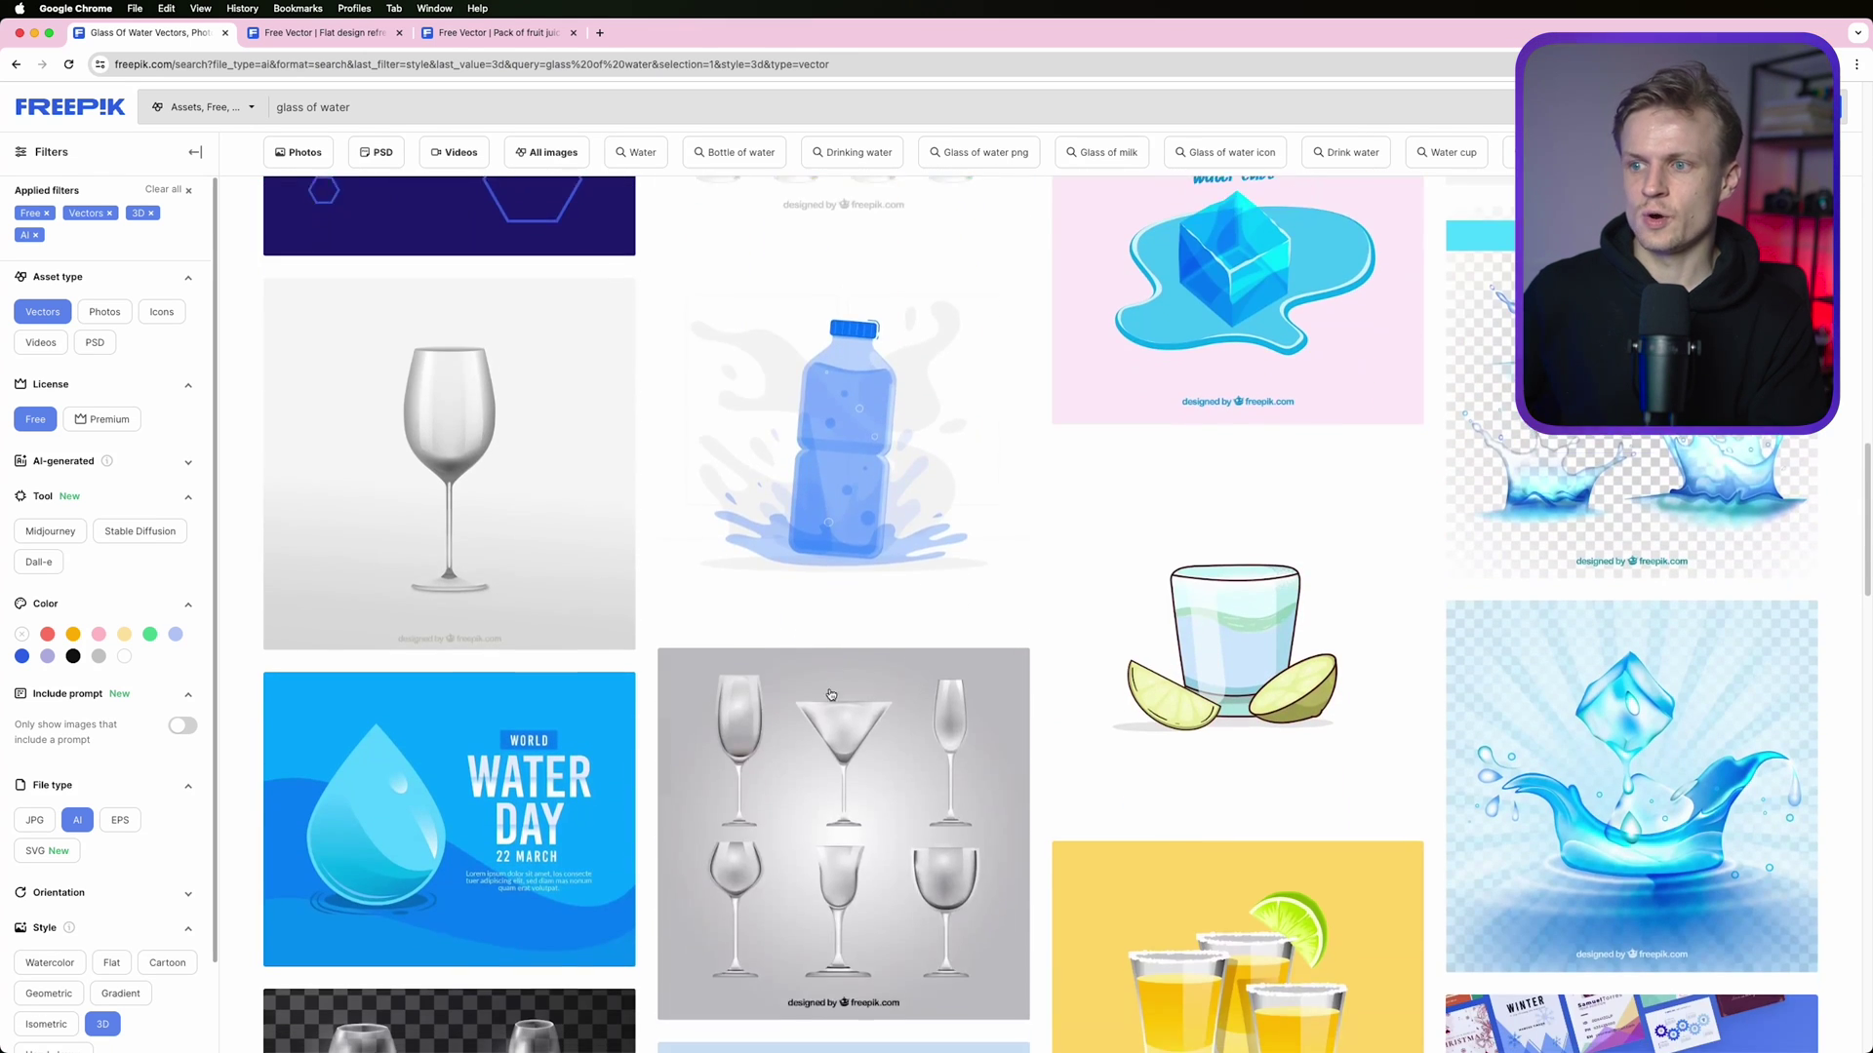
scroll(1387, 542, "down", 6)
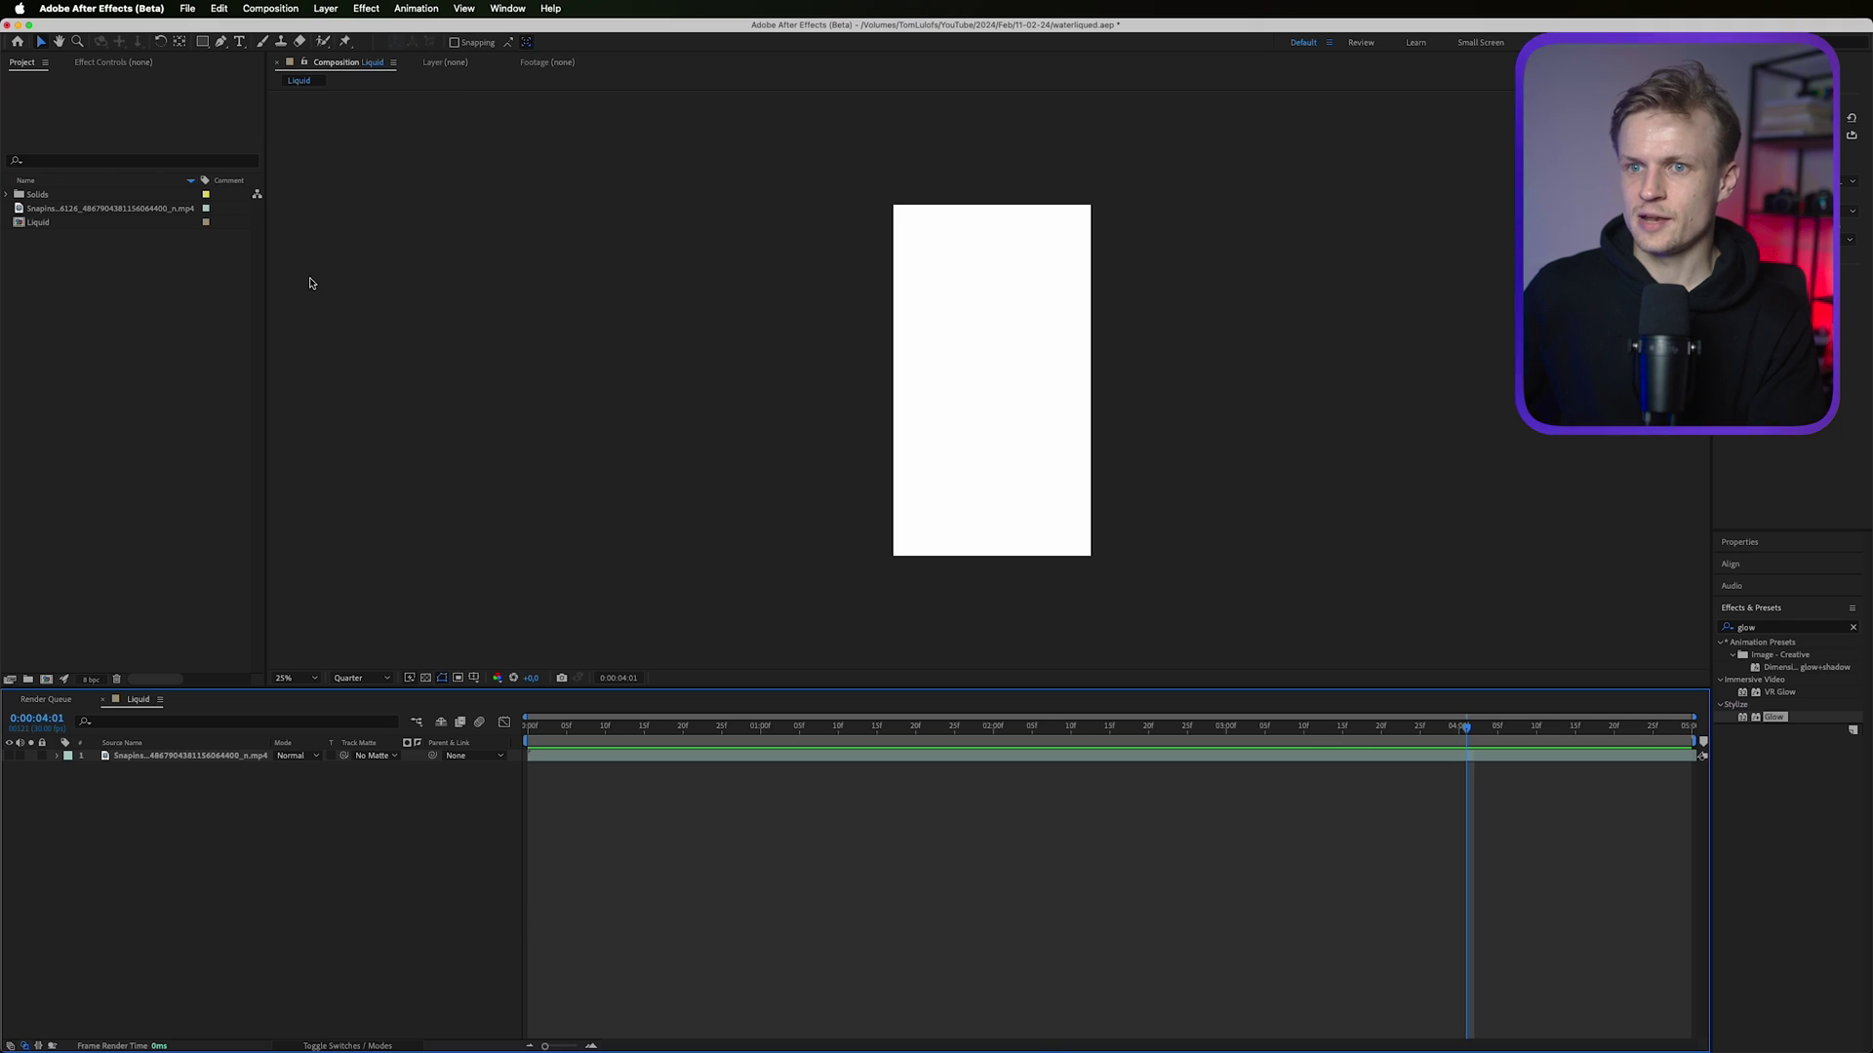
left_click(122, 408)
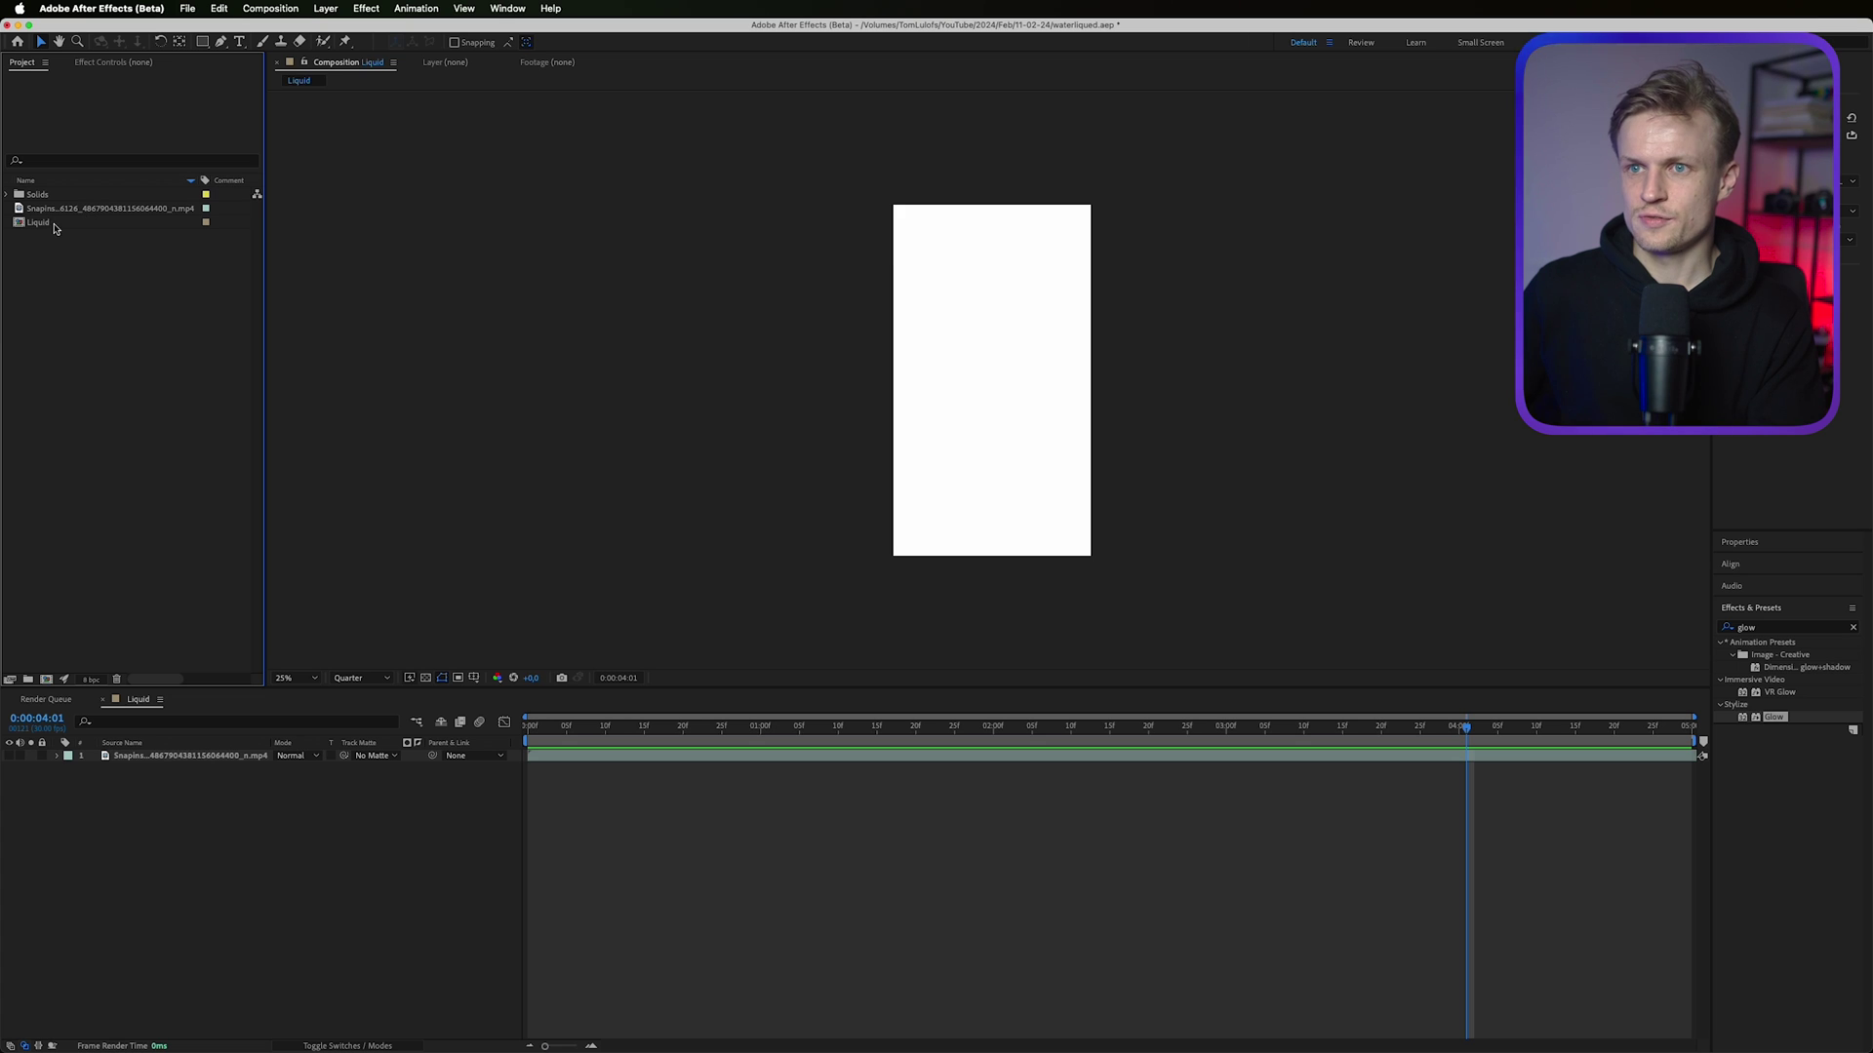
left_click(255, 8)
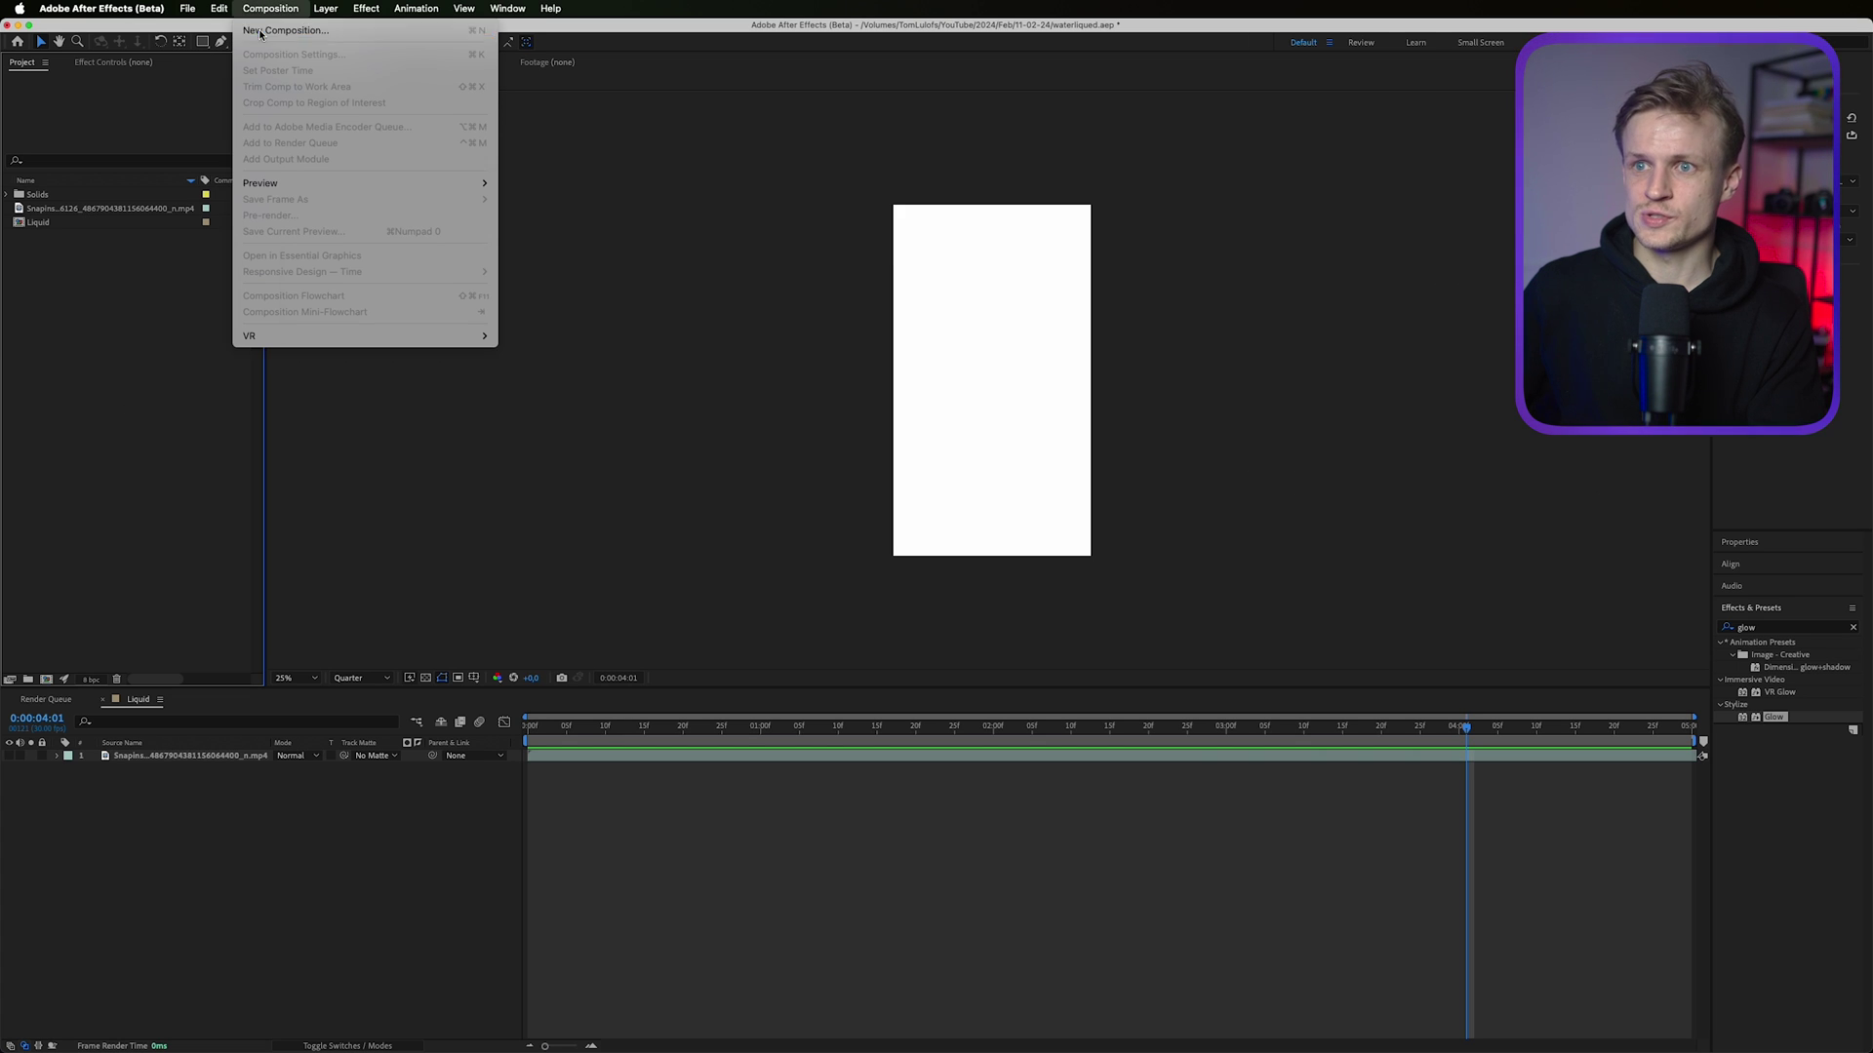
left_click(283, 31)
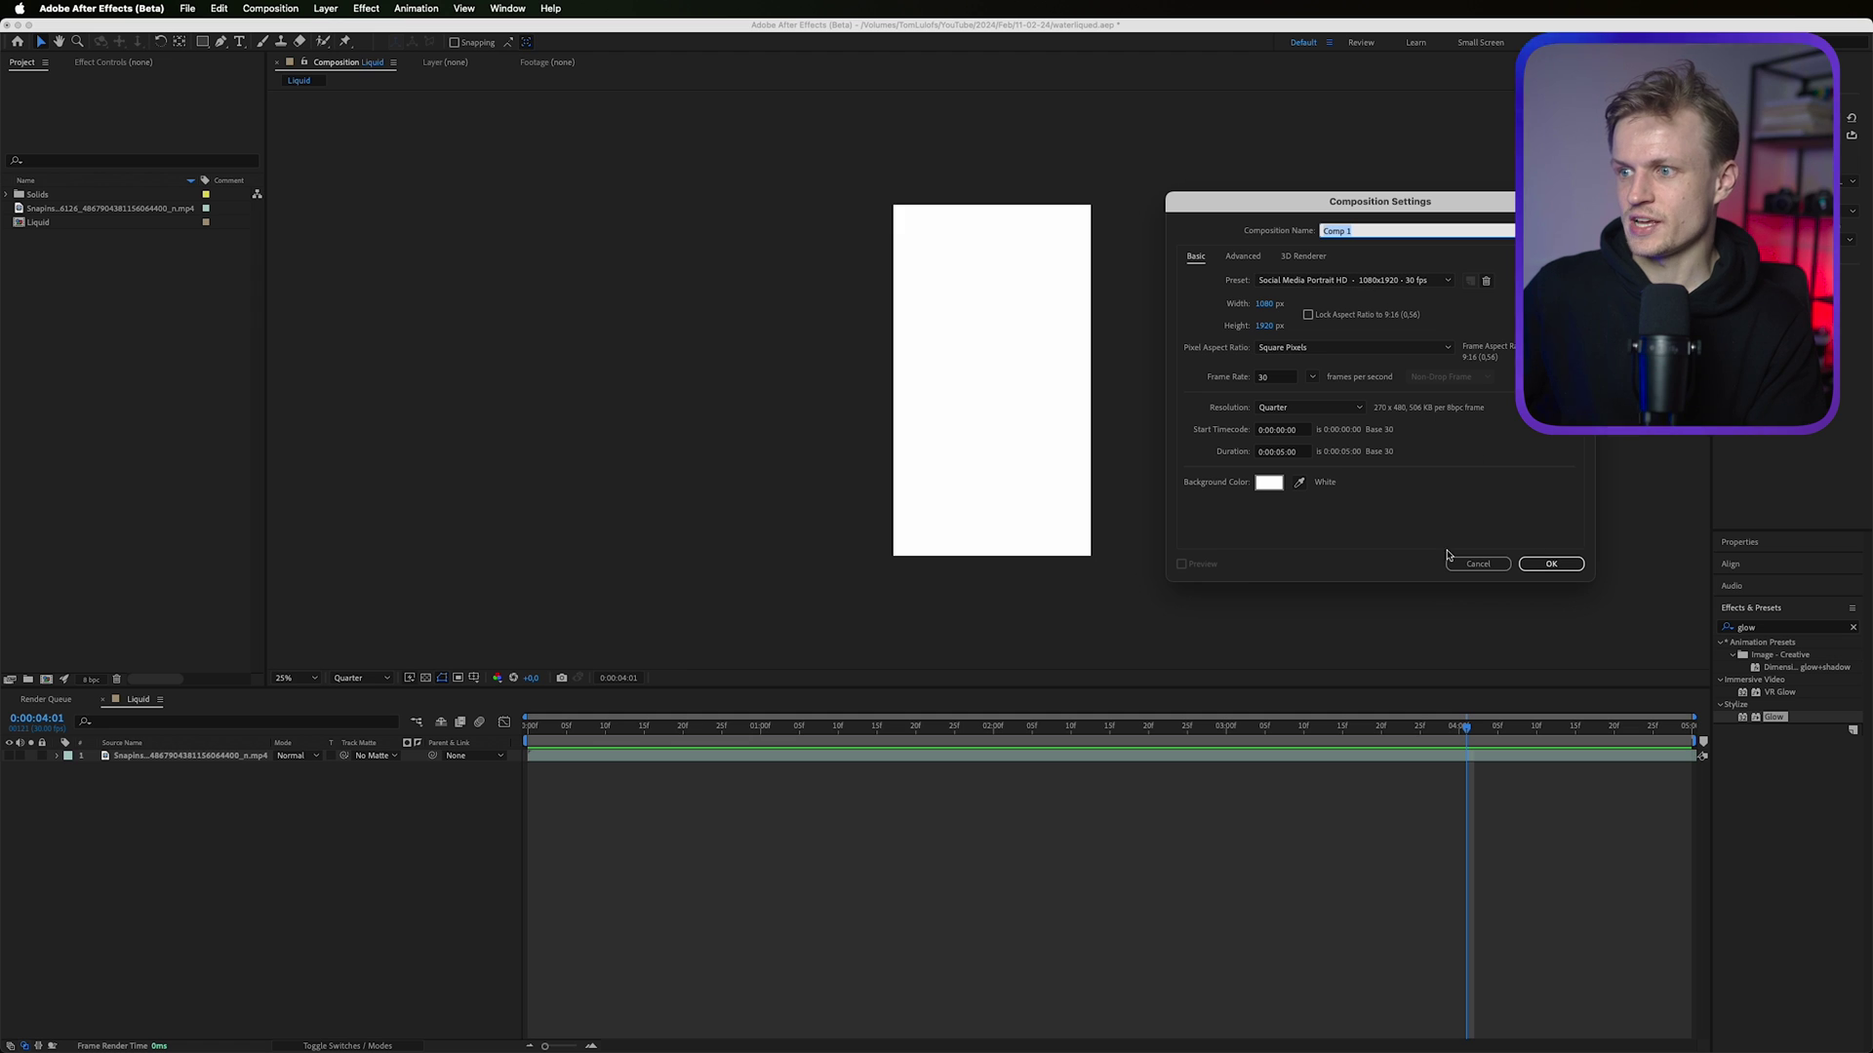
left_click(1477, 562)
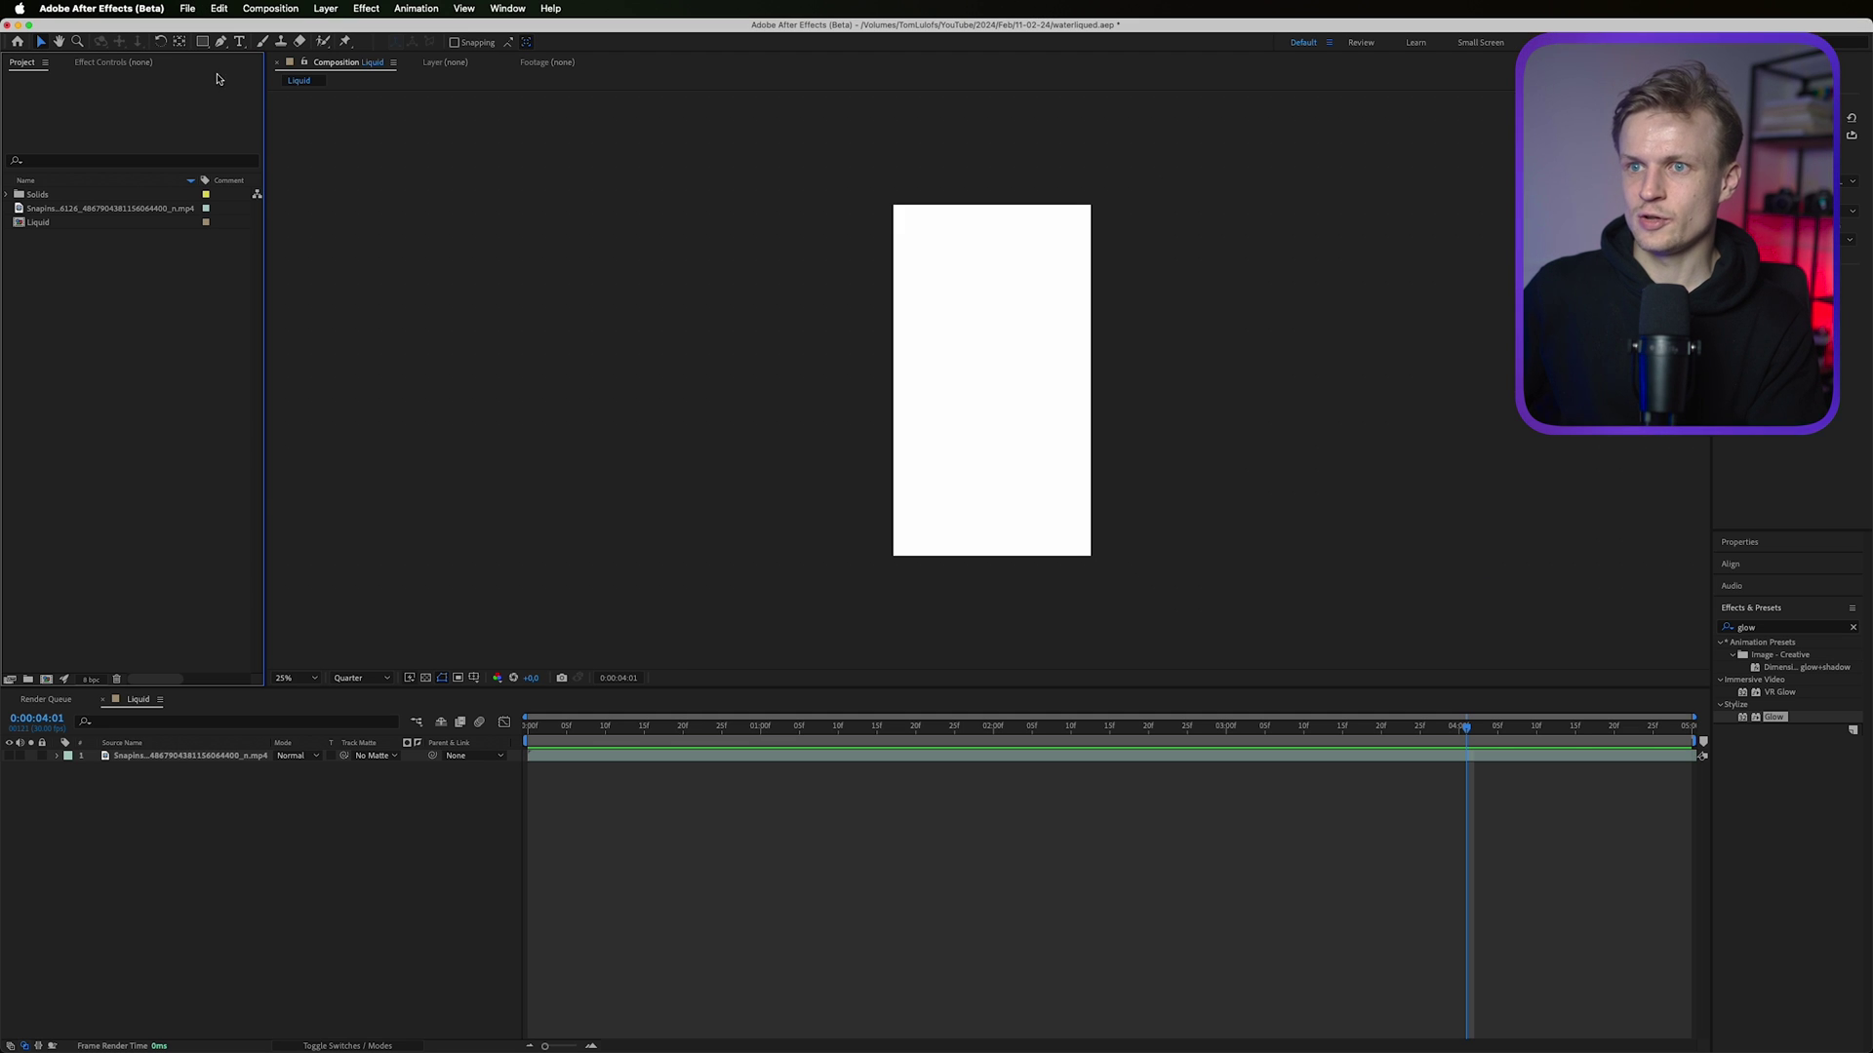
Create a black 1080 x 1920 px solid named BG in the Liquid composition.
left_click(324, 7)
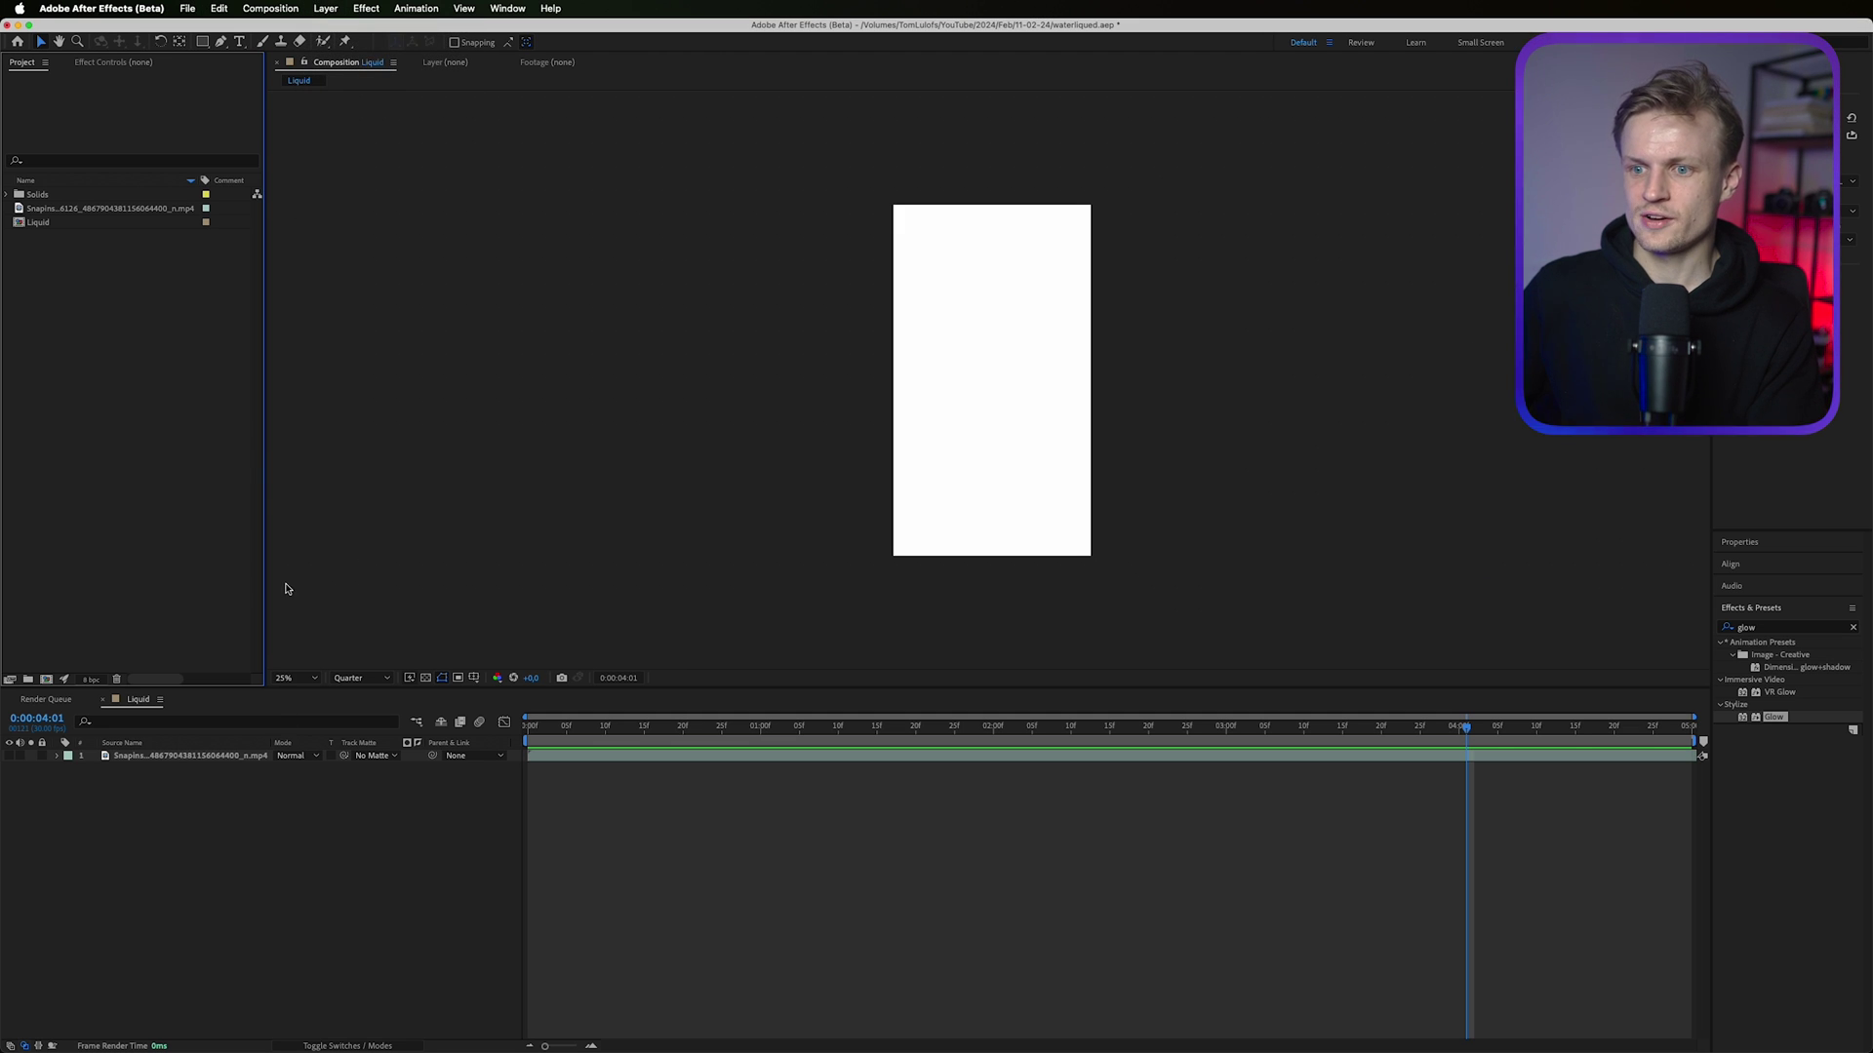
left_click(324, 8)
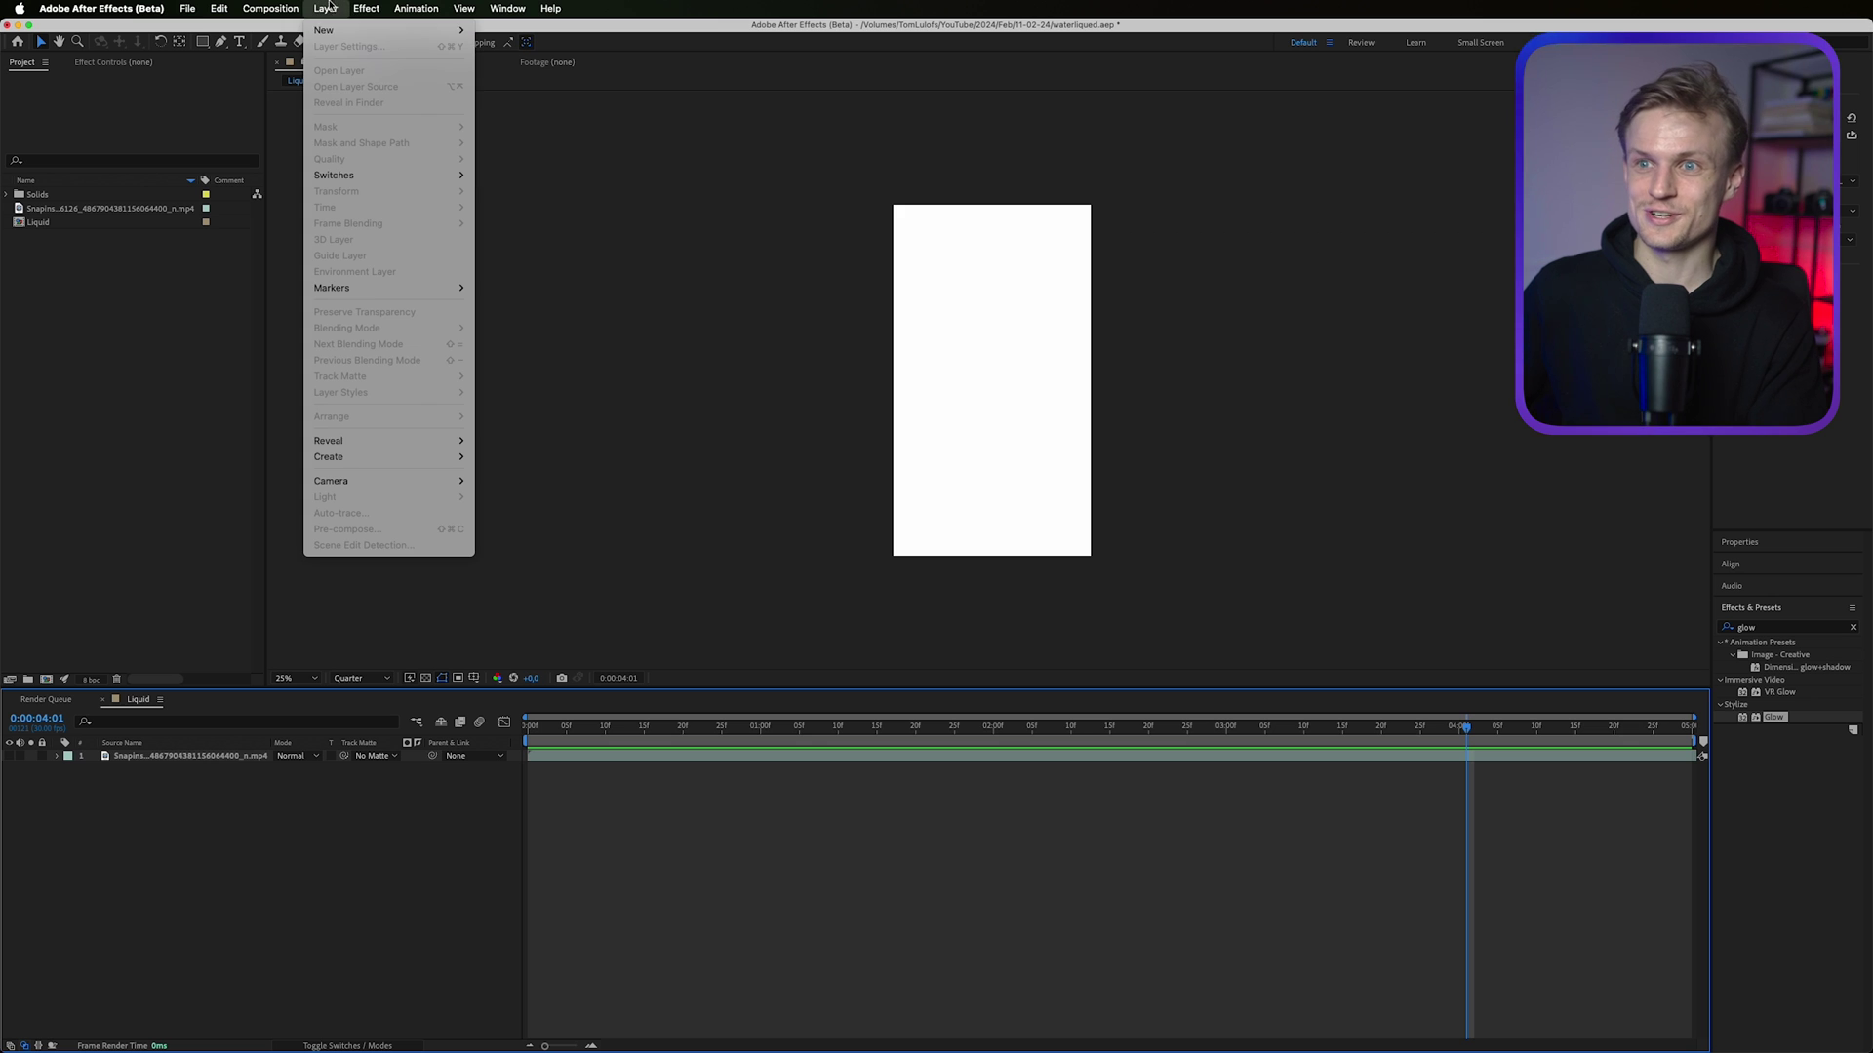
mouse_move(343, 35)
left_click(496, 46)
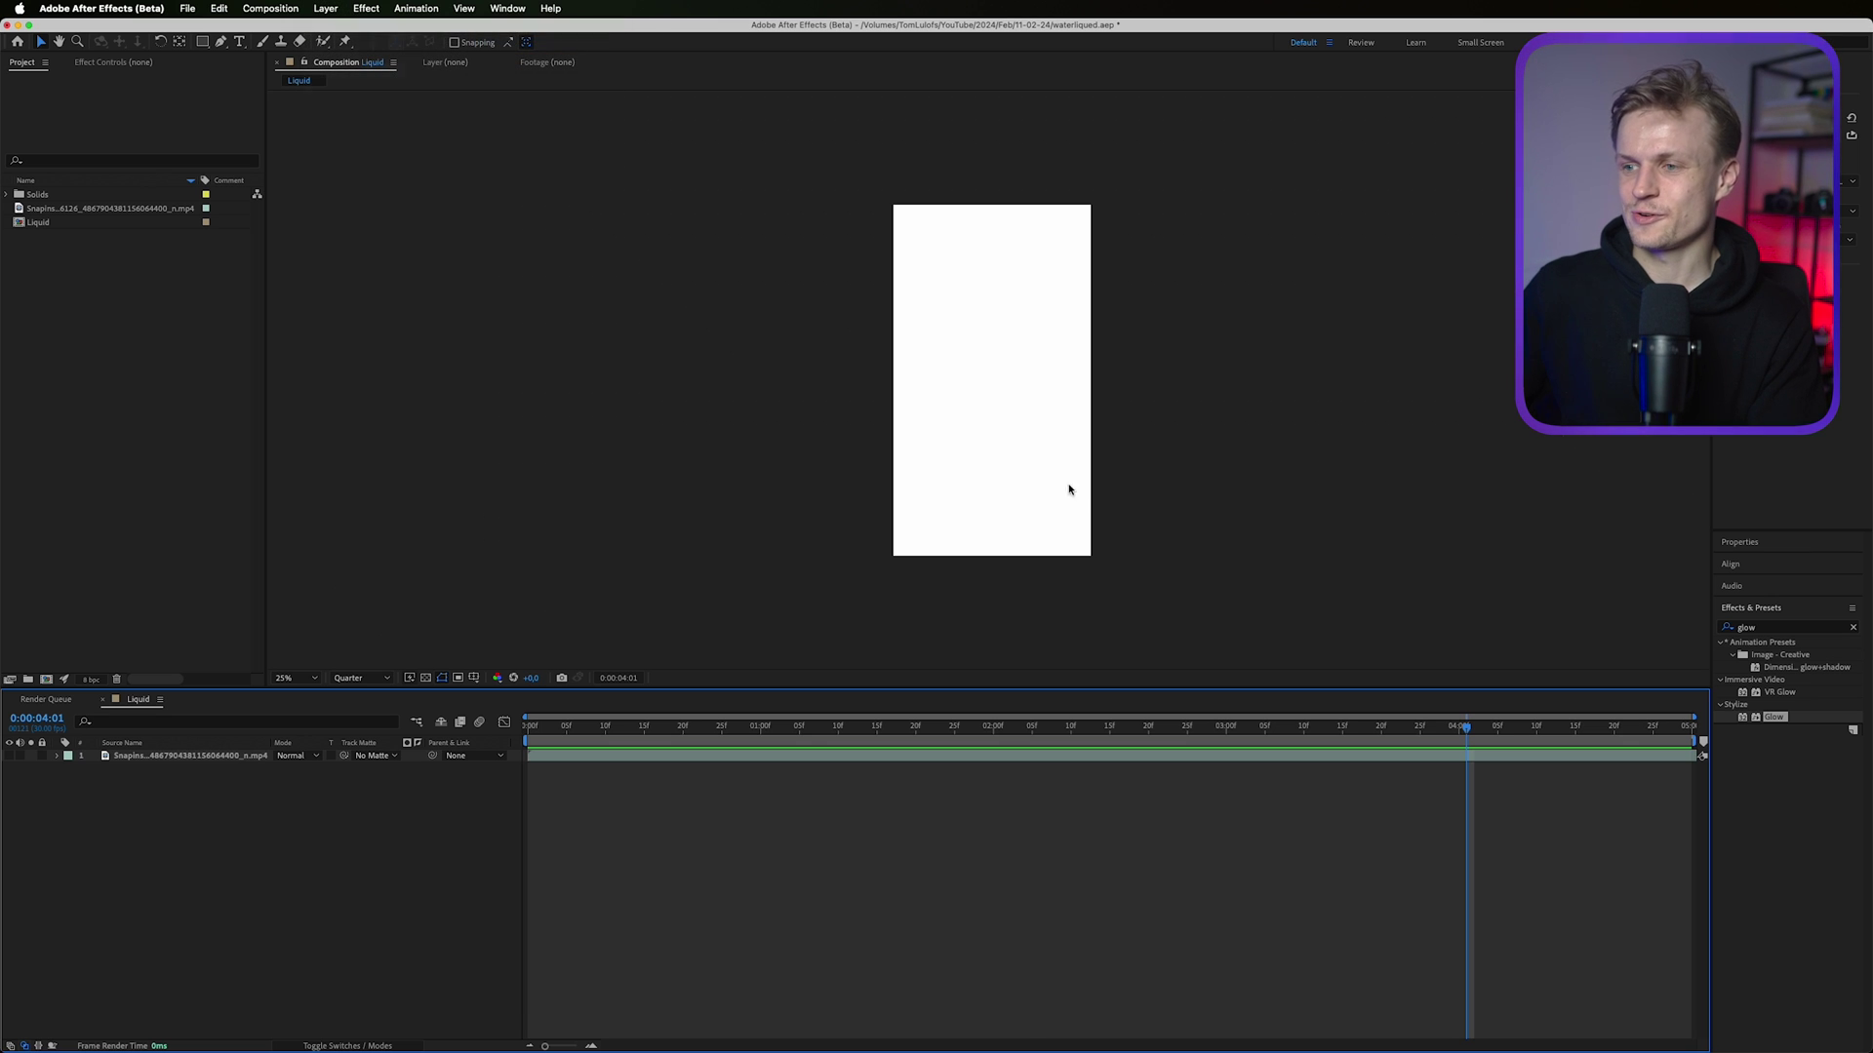
type("BG")
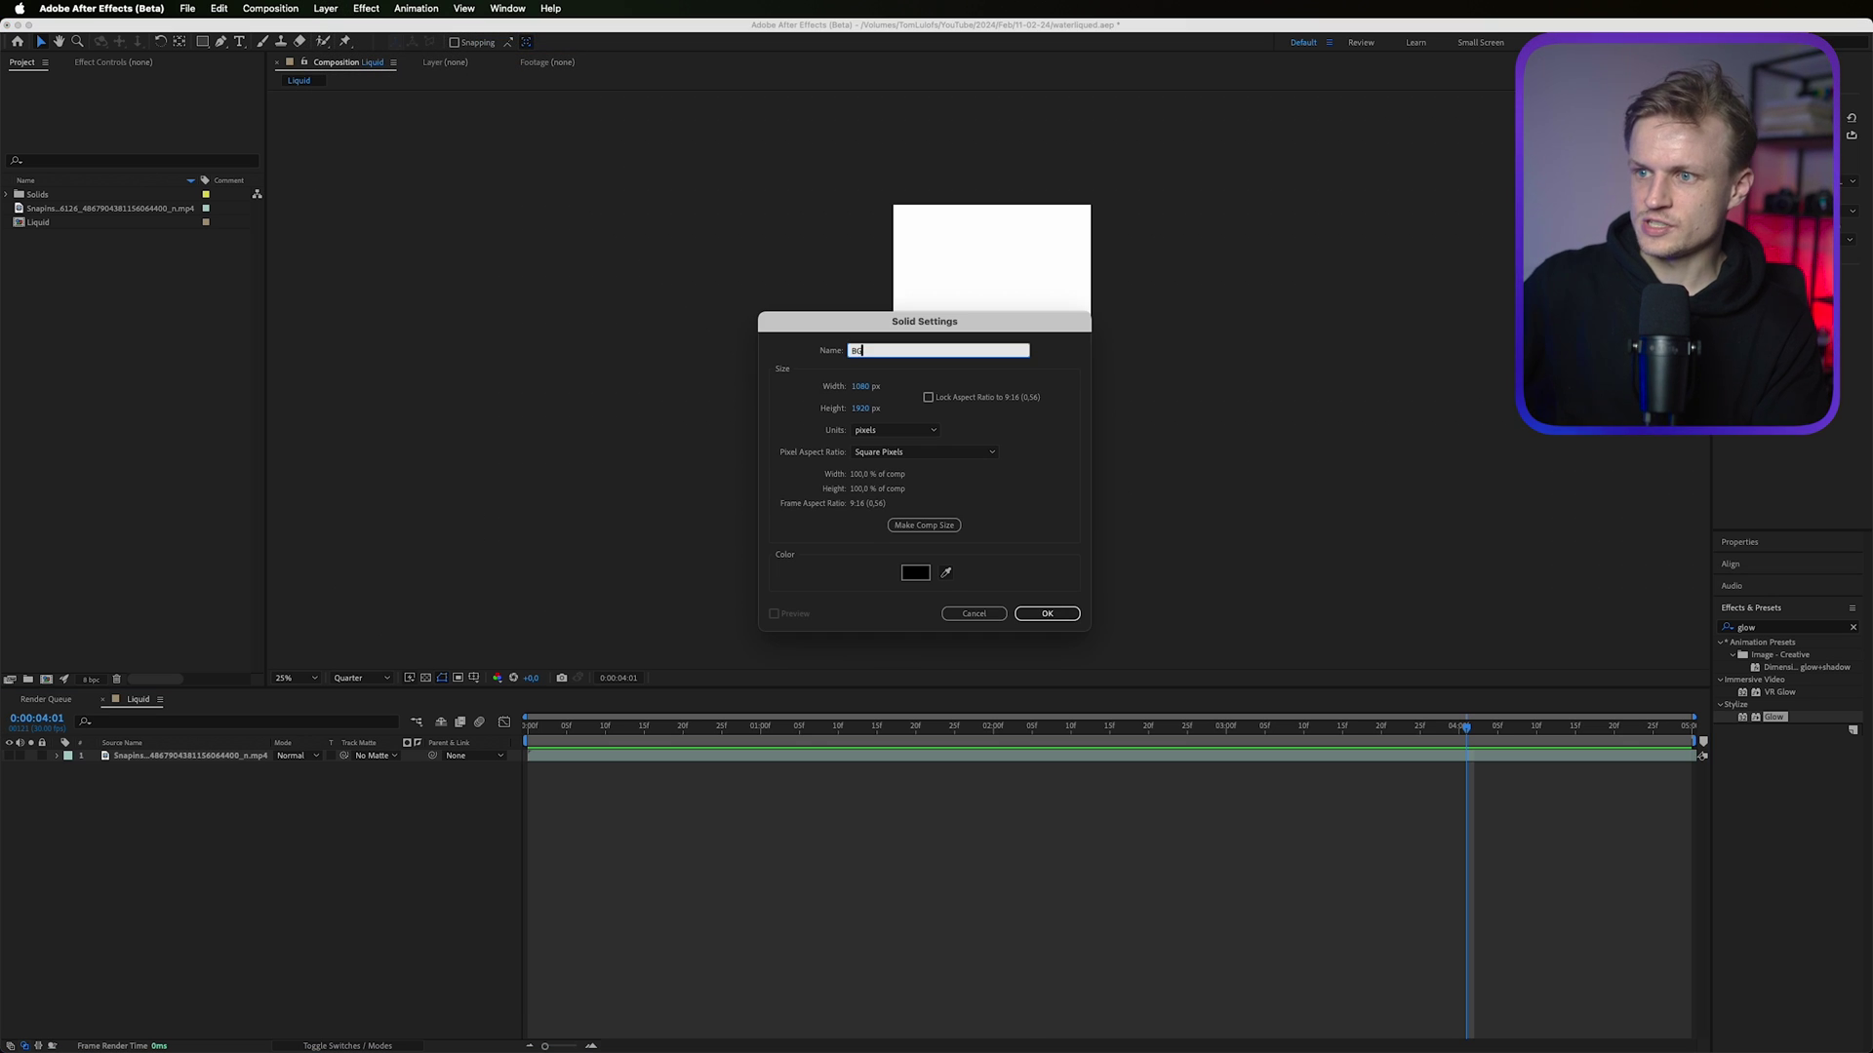
key("Return")
scroll(1066, 627, "up", 5)
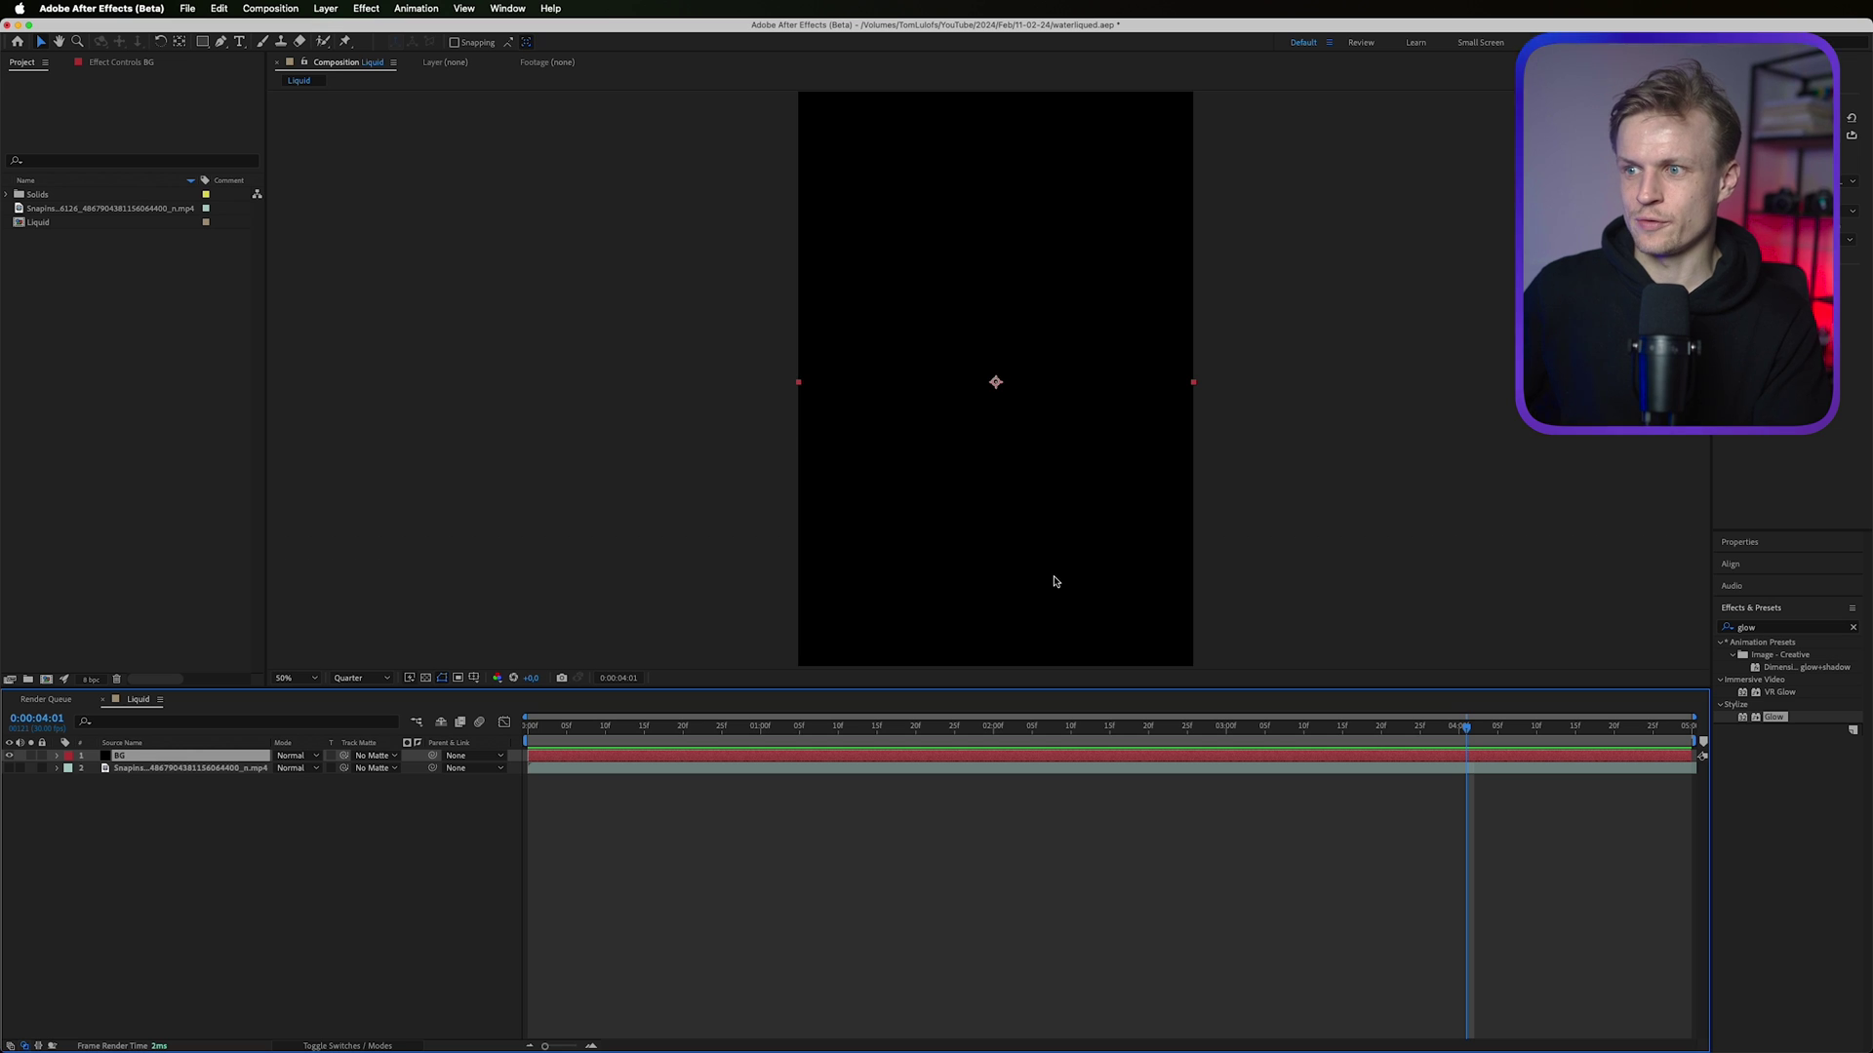
Draw a circle about 200 px in diameter with the Ellipse tool on a new shape layer in the composition's upper part.
left_click(854, 863)
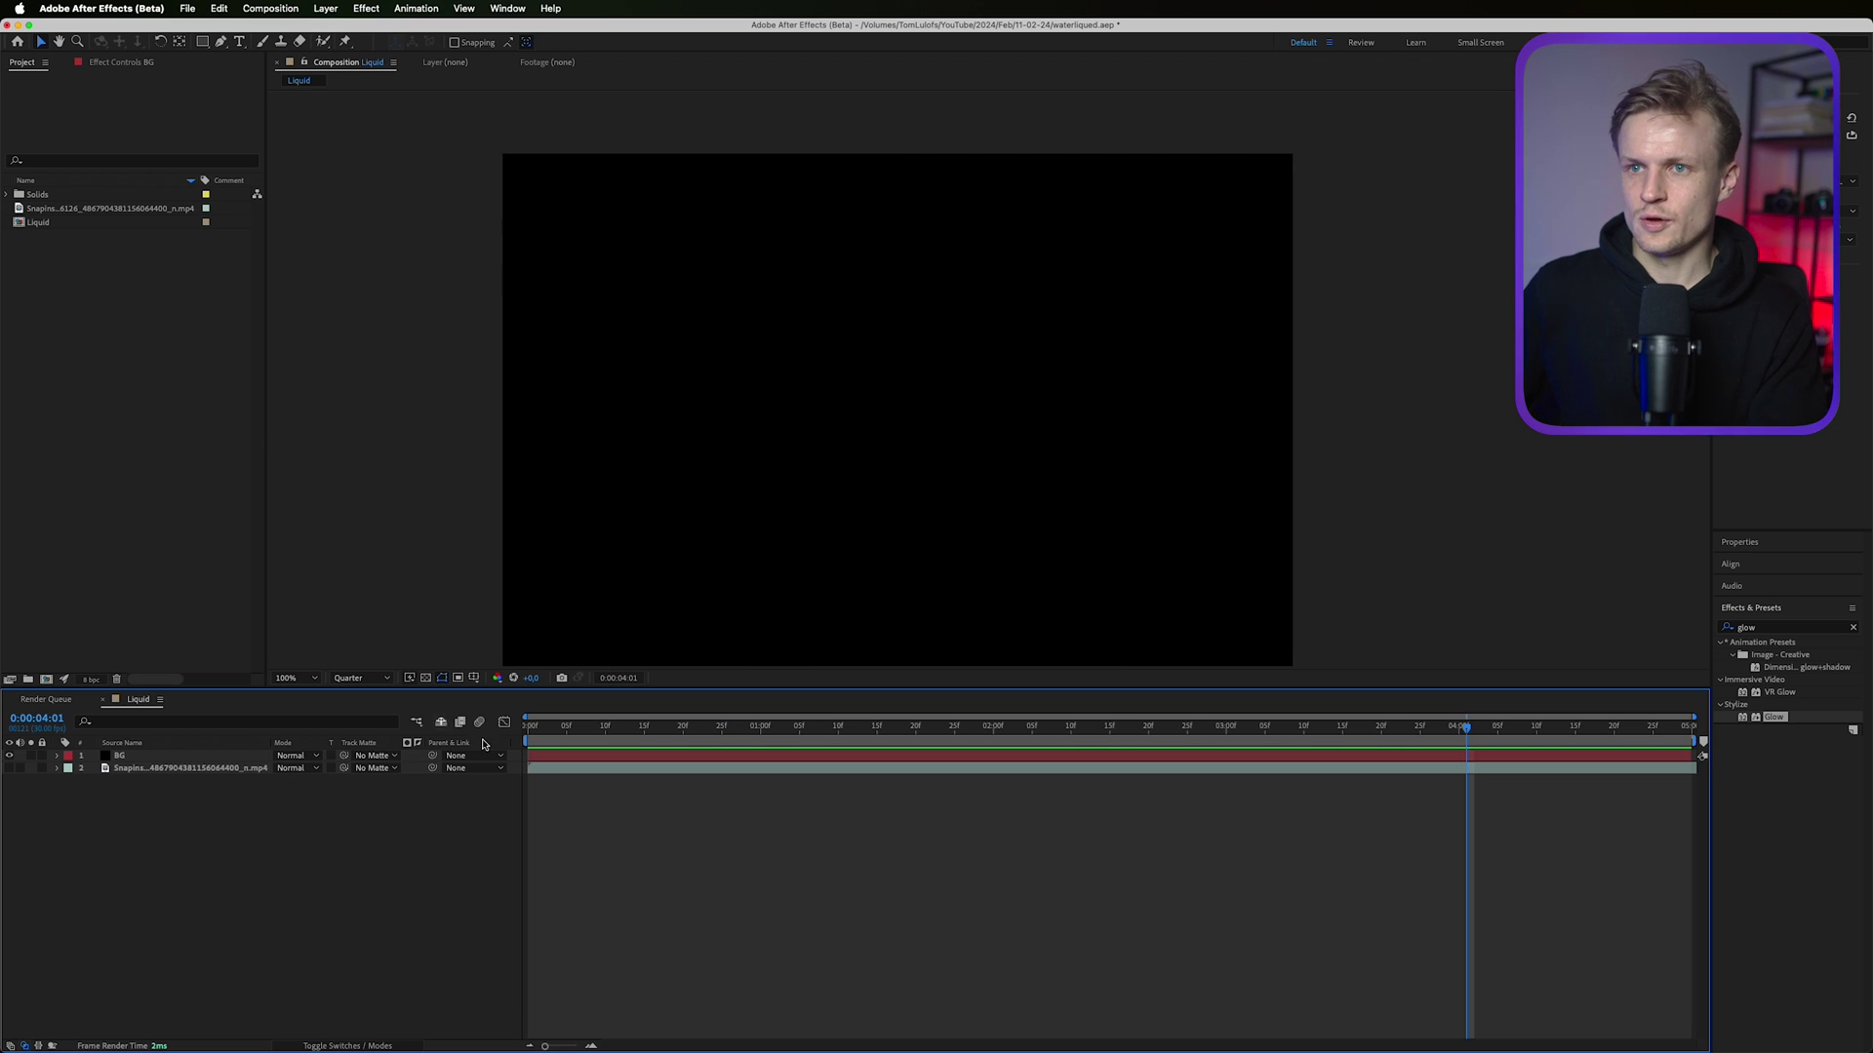
left_click(204, 43)
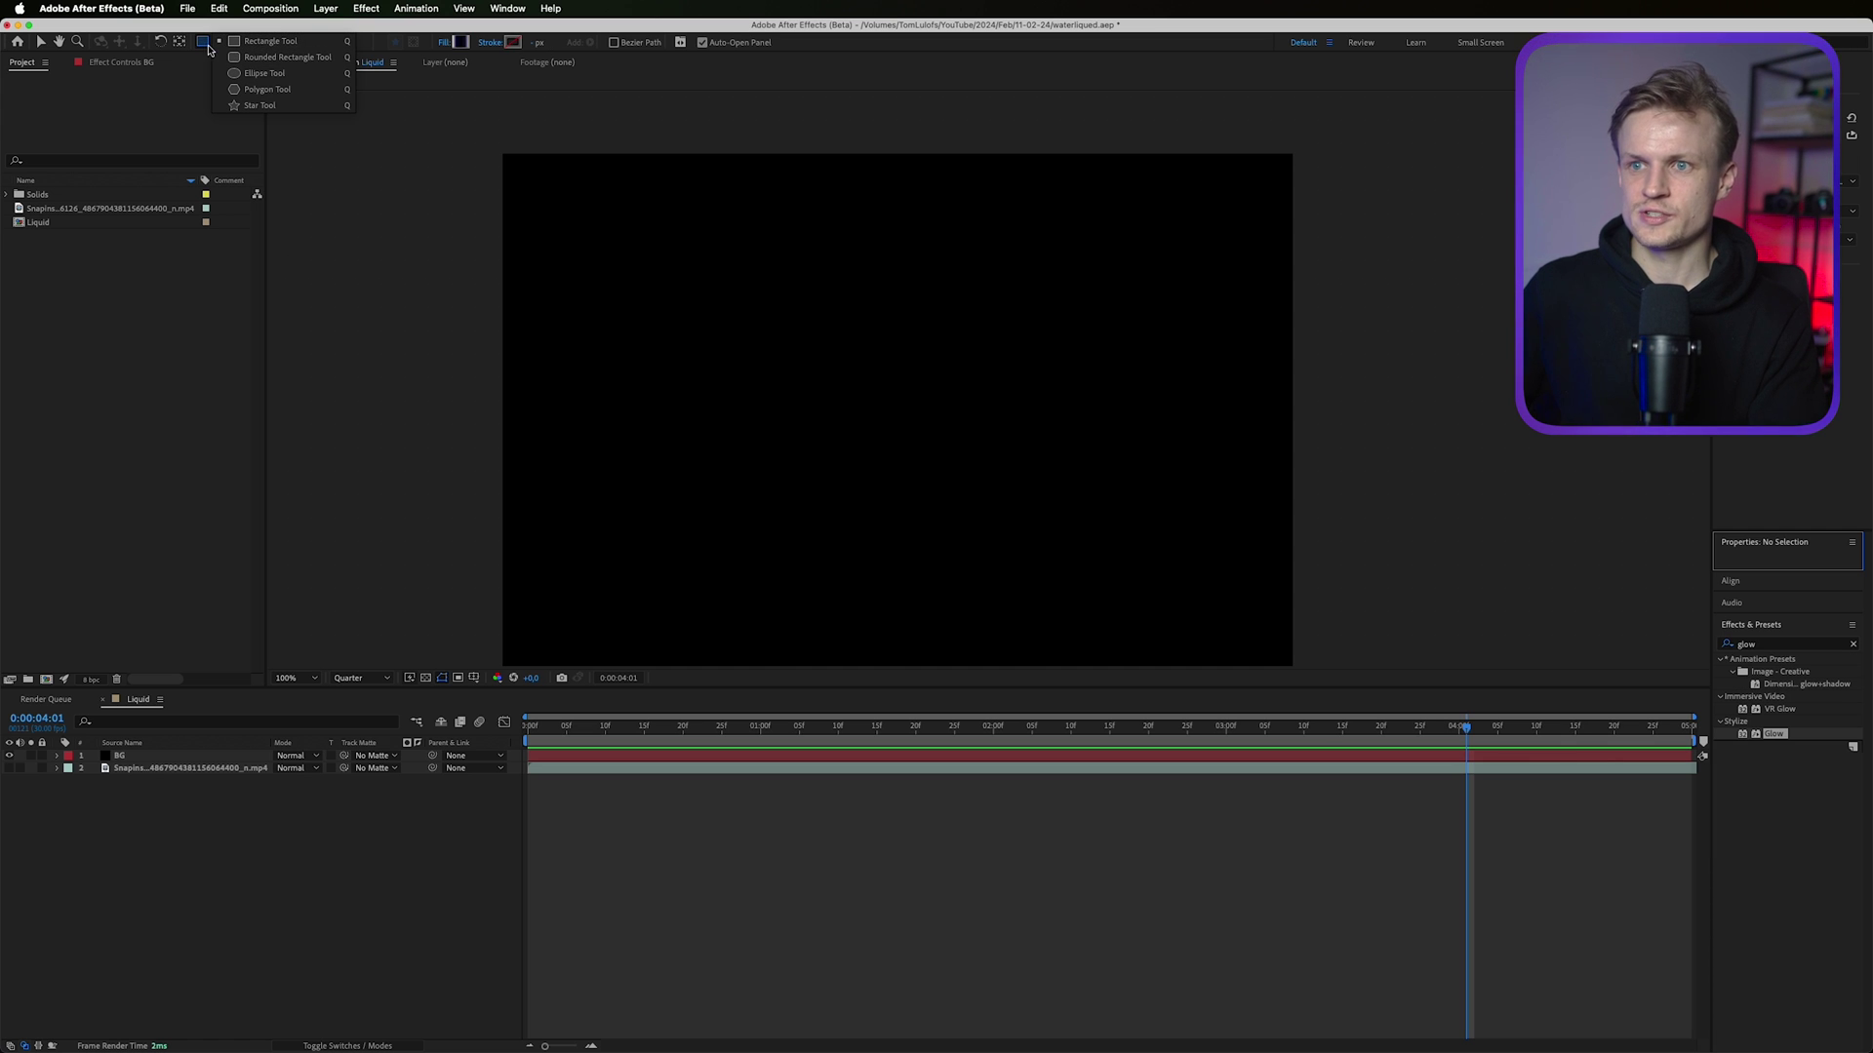
left_click(264, 73)
left_click_drag(804, 277, 925, 397)
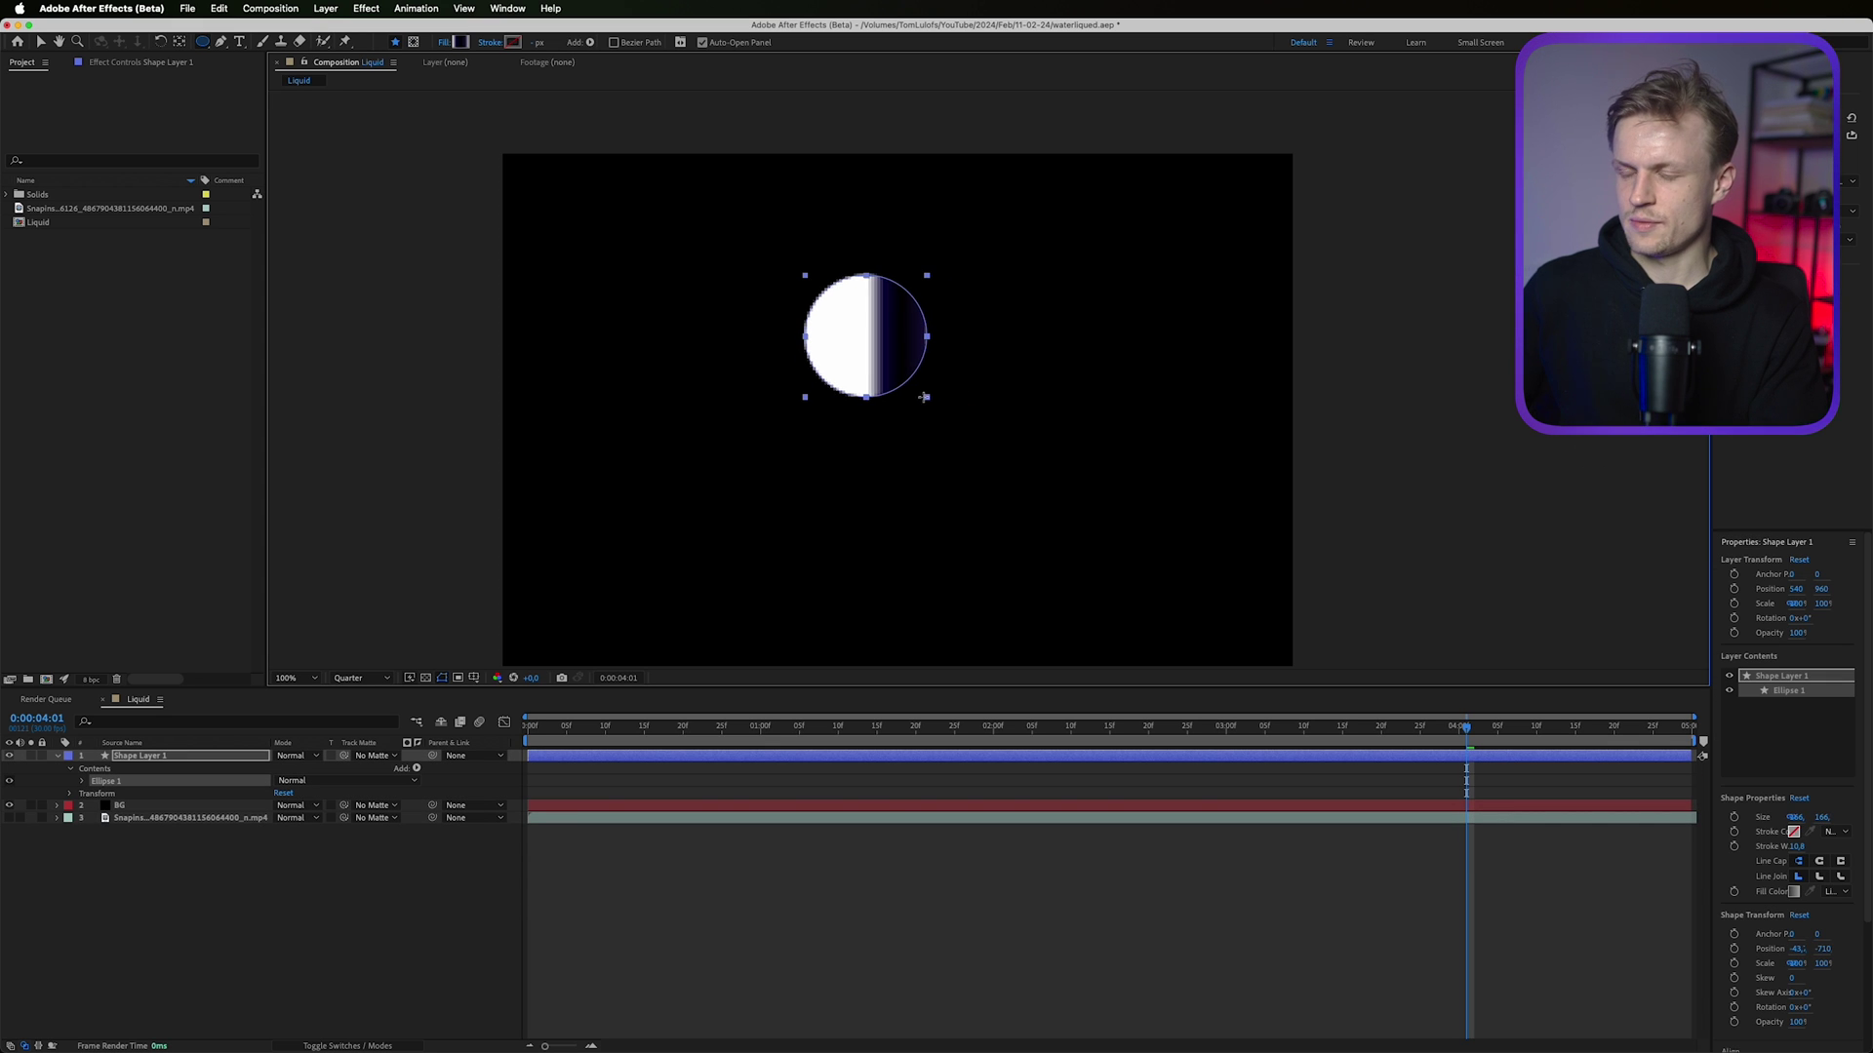
left_click(757, 865)
key("super+z")
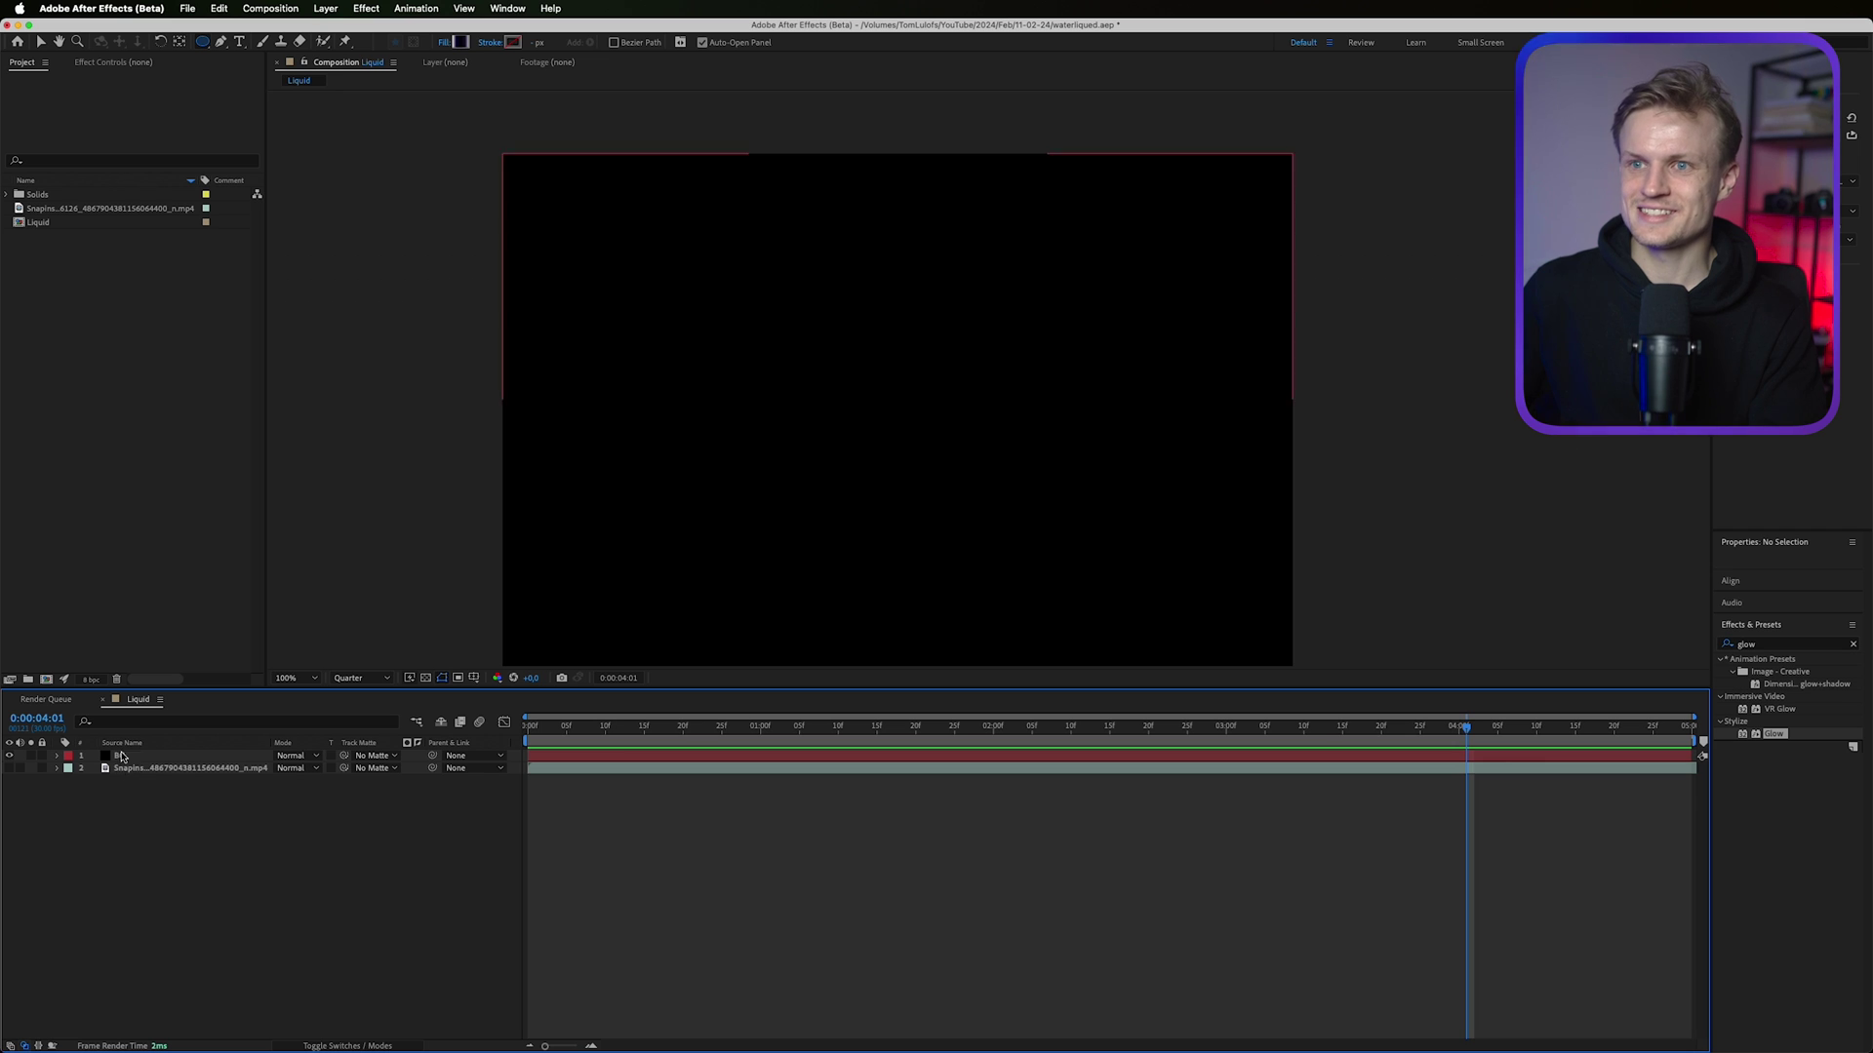
key("super+shift+z")
left_click_drag(917, 336, 919, 348)
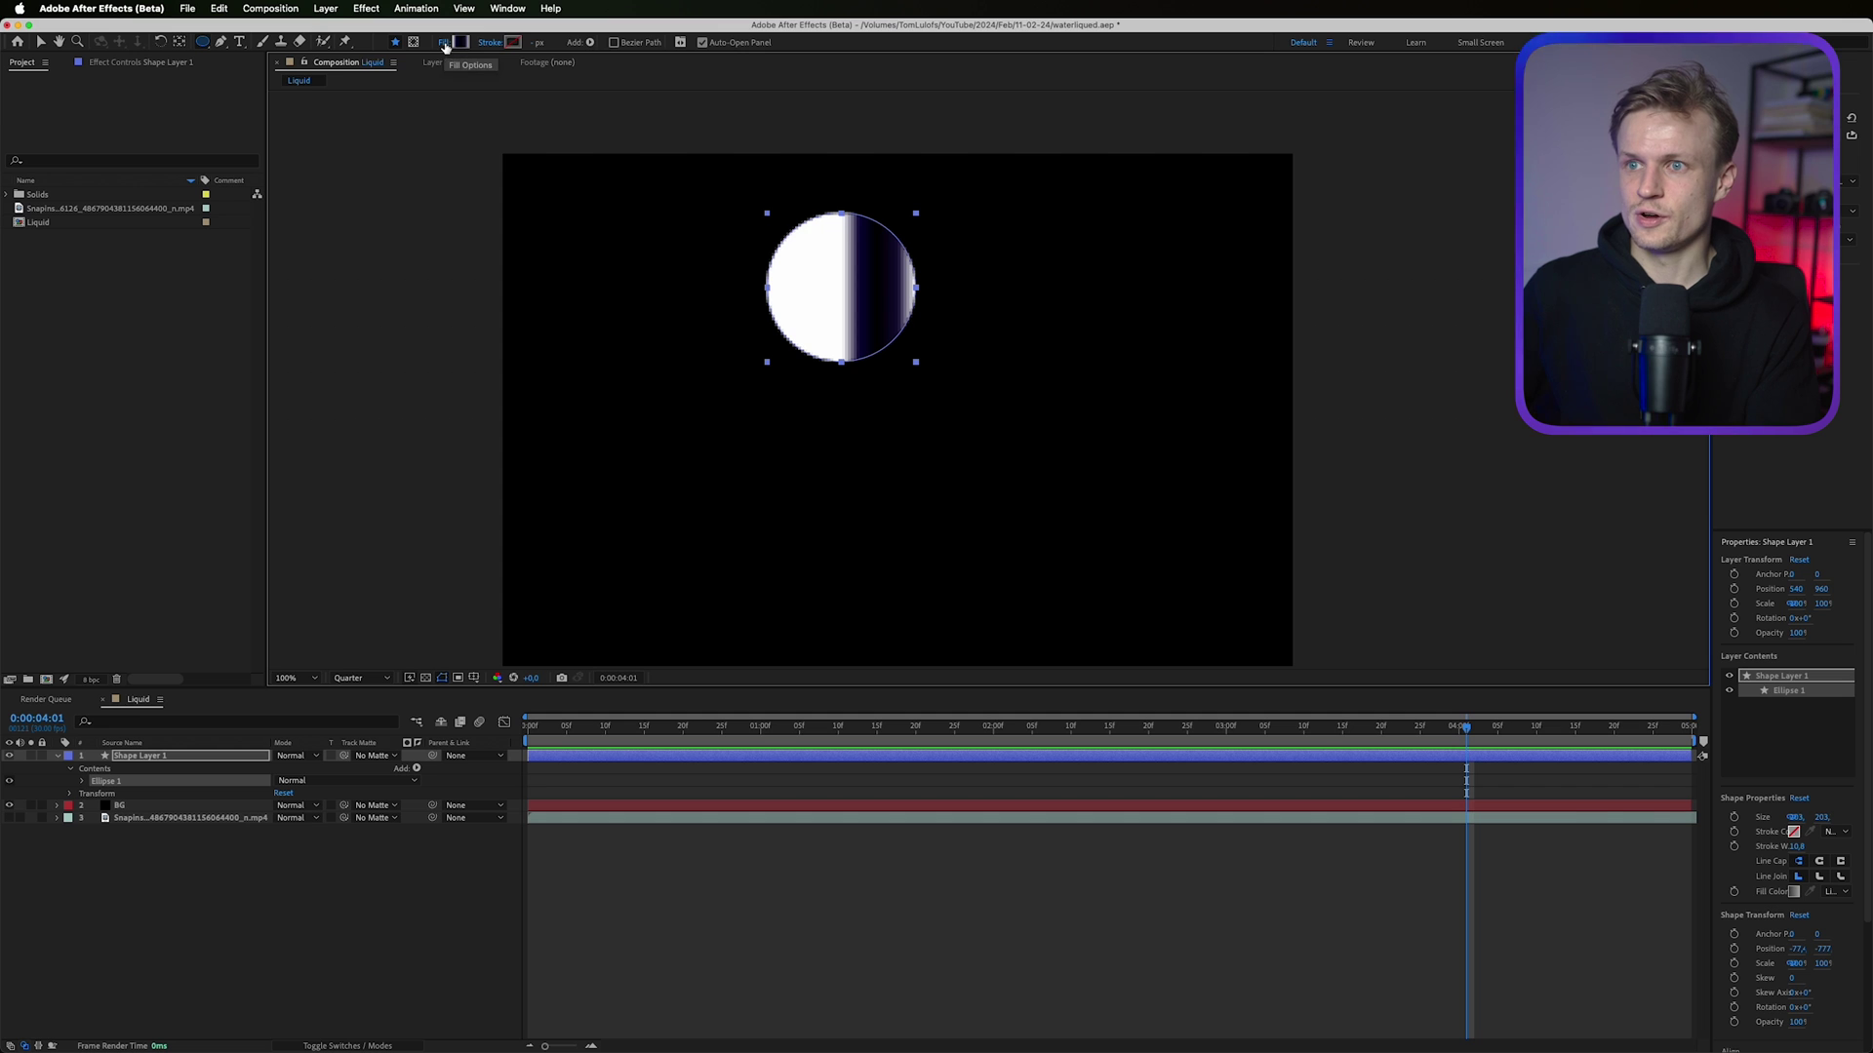
Change the circle's fill from a gradient to a solid colour and set it to white (FFFFFF).
left_click(444, 42)
left_click(914, 477)
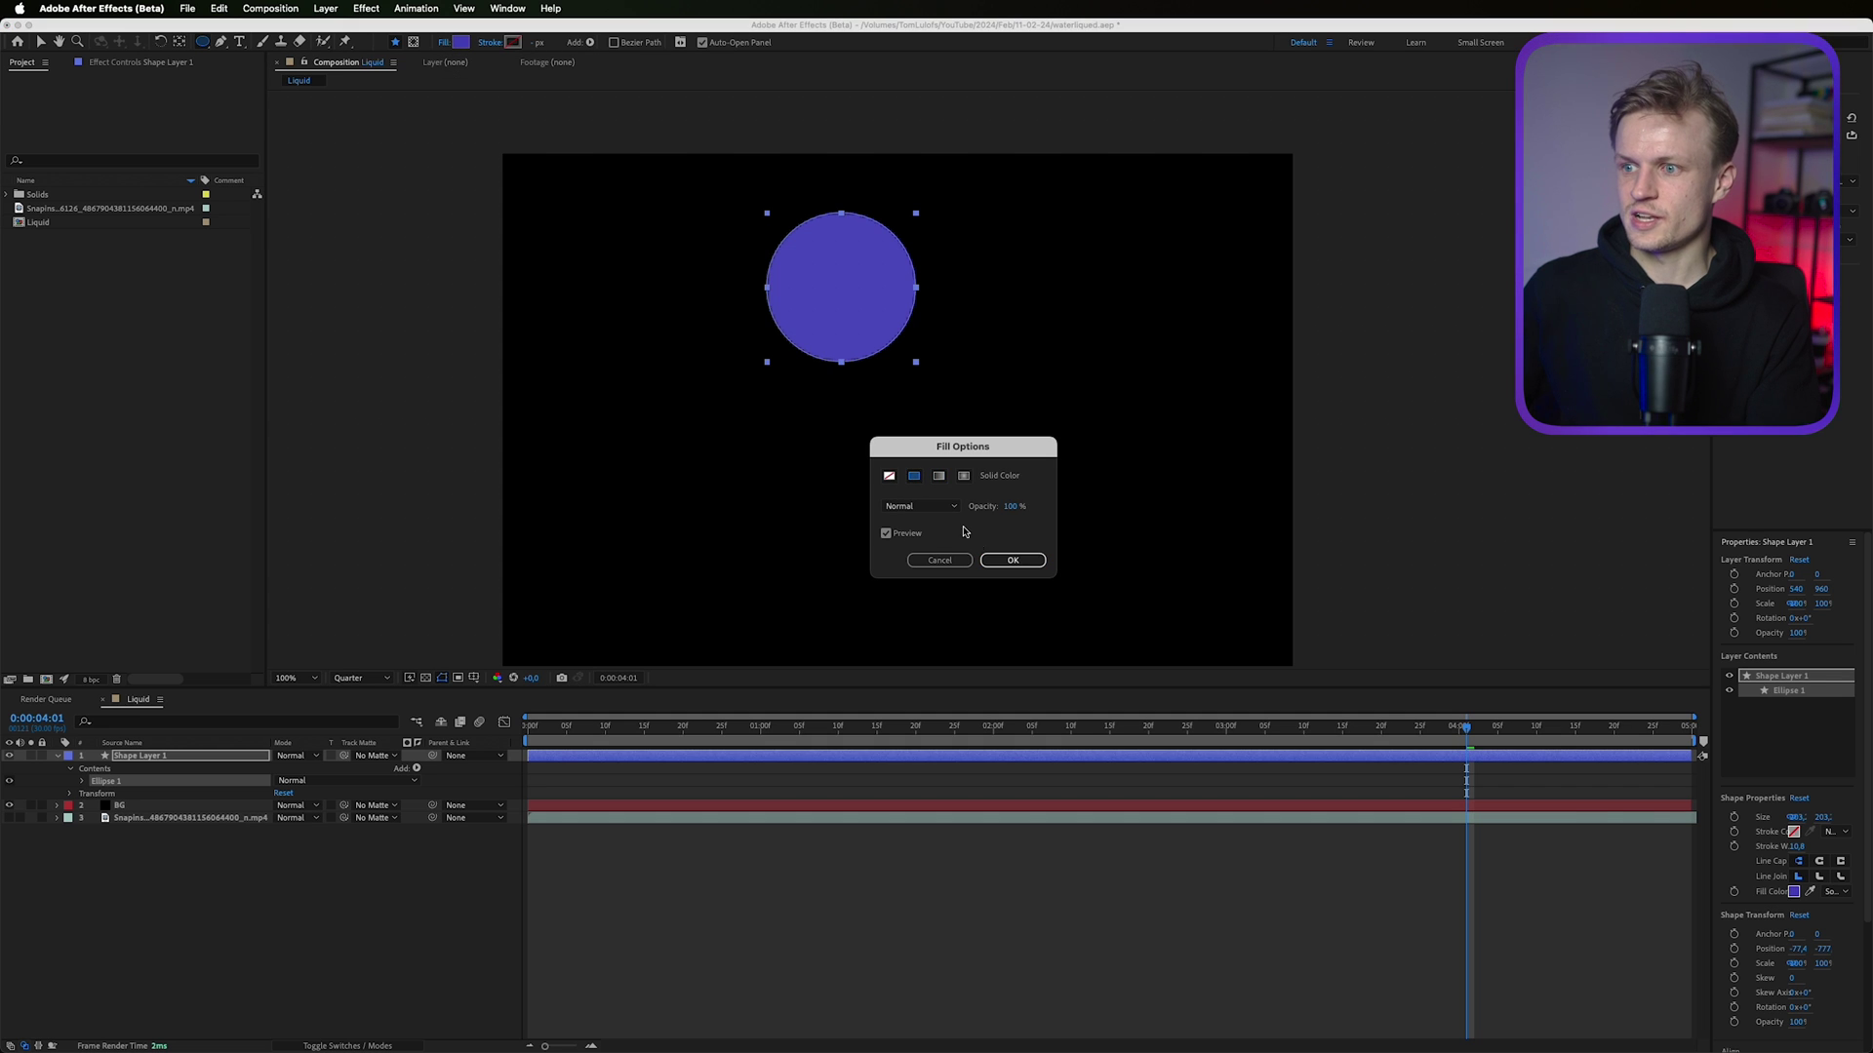
left_click(1012, 560)
left_click(464, 43)
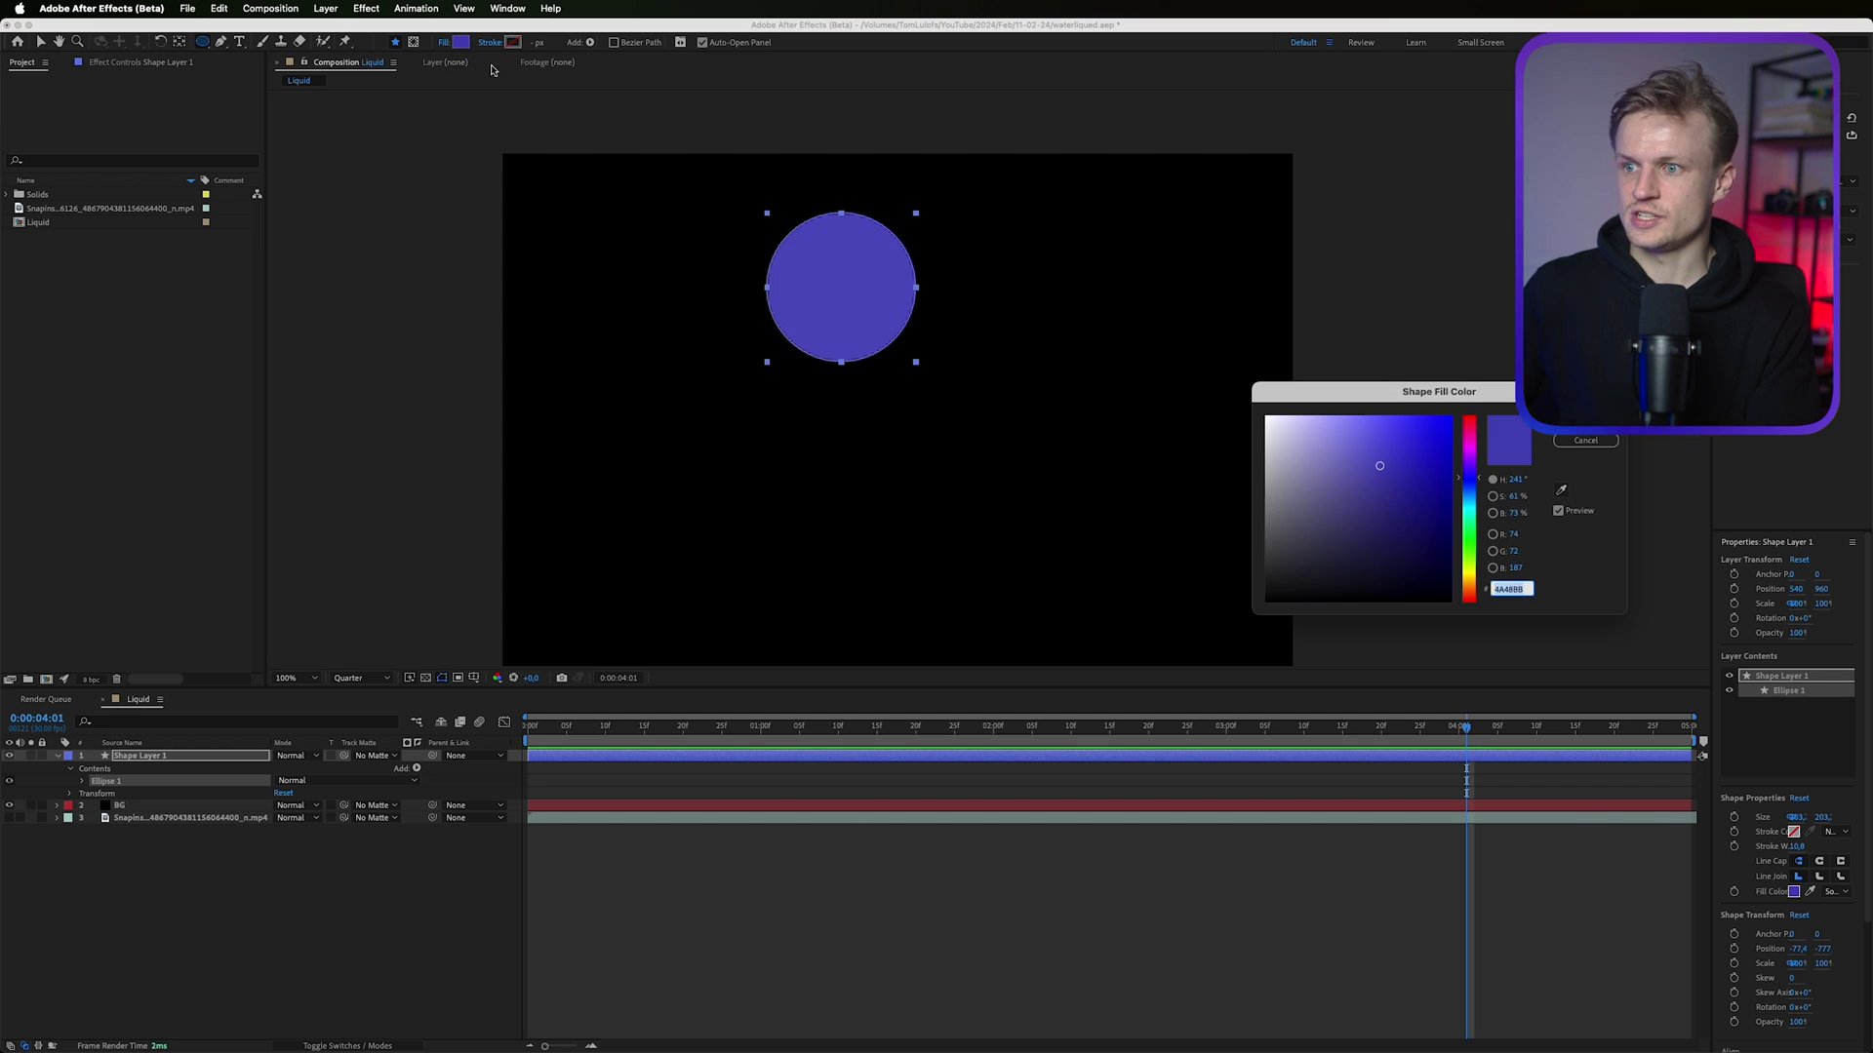
left_click_drag(1365, 456, 791, 241)
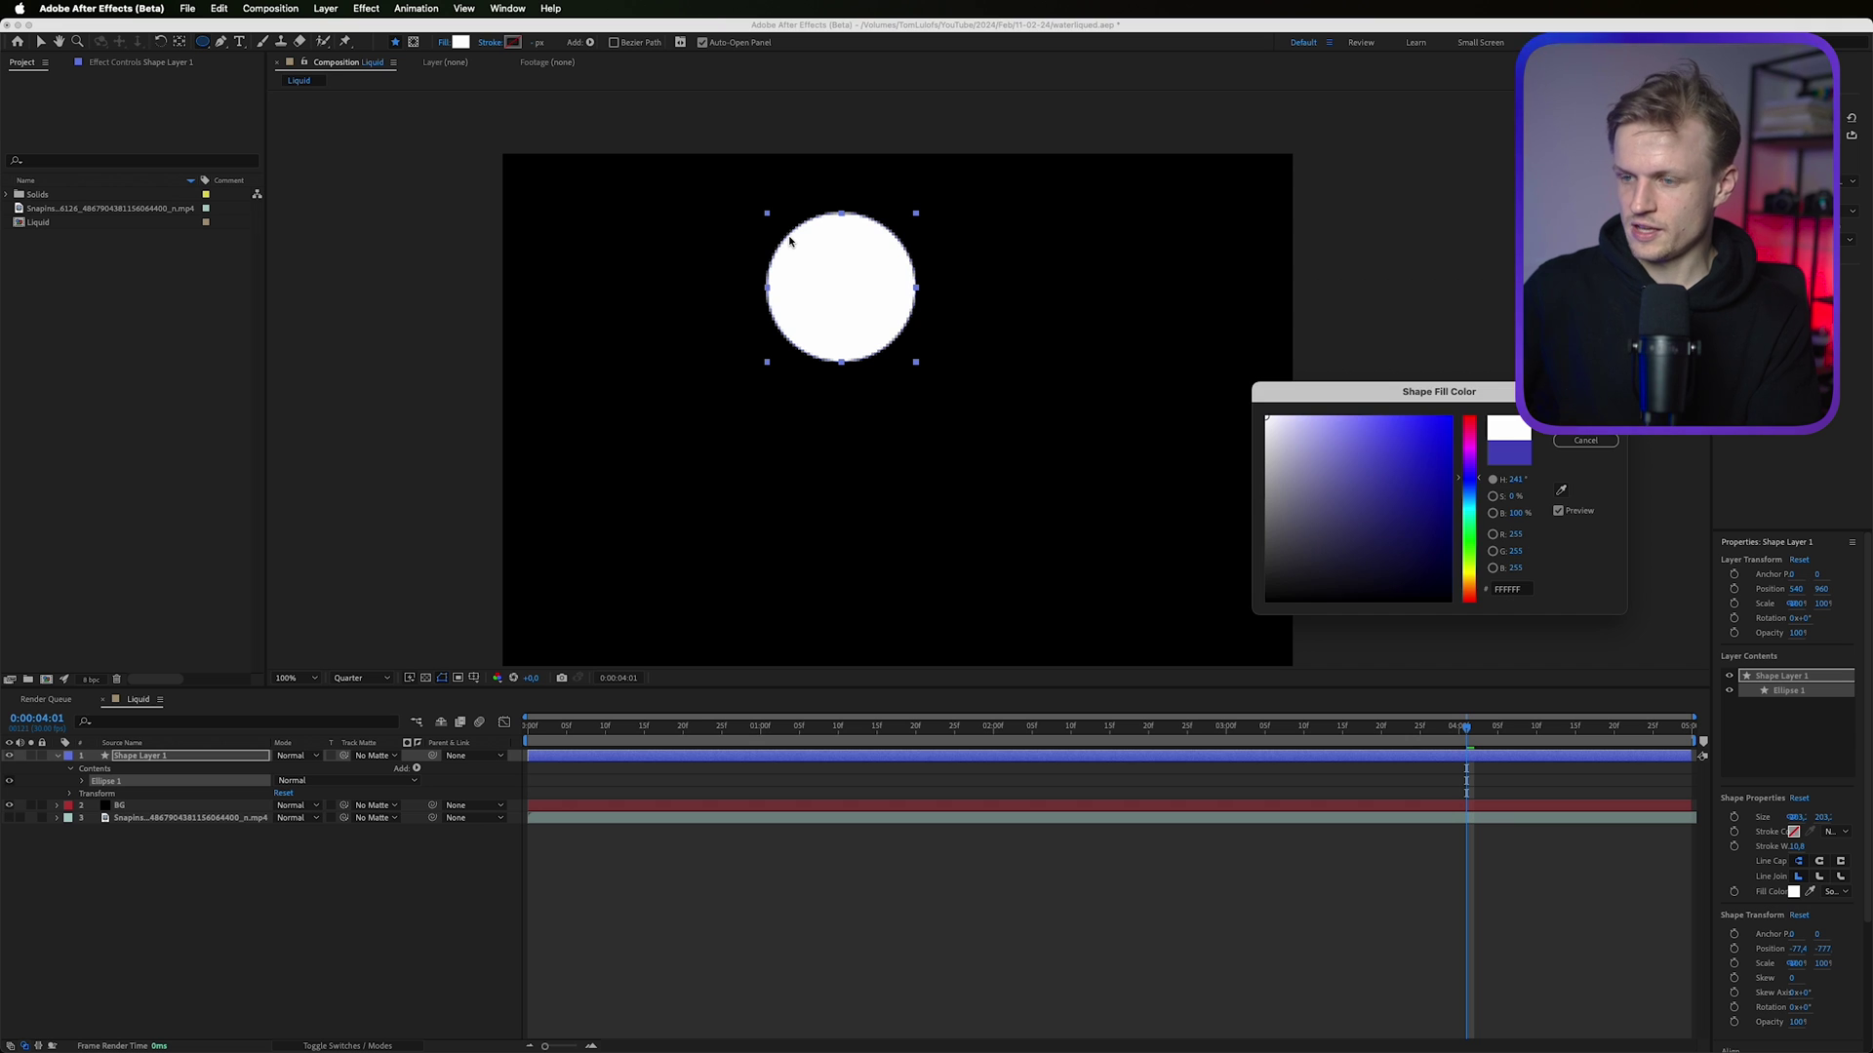
key("Return")
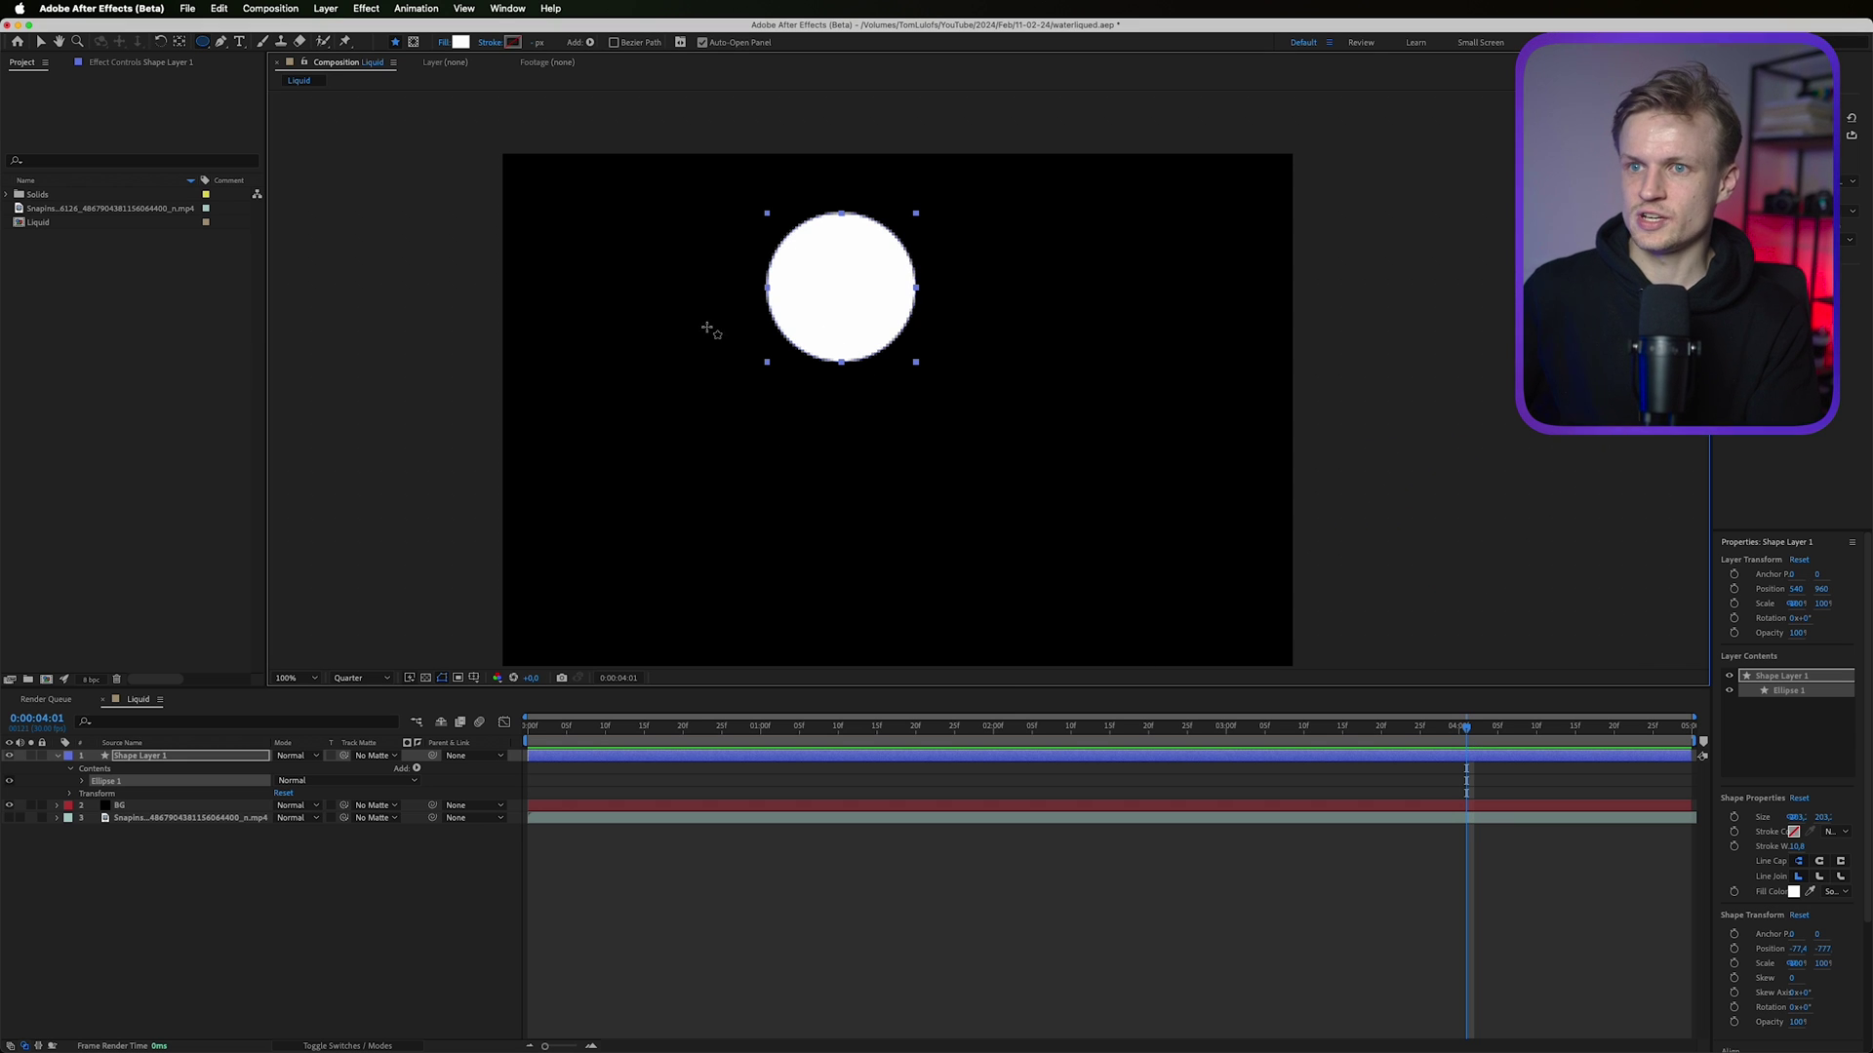
Shrink the circle to about a third of its size and move it slightly down towards the composition's vertical centre line.
key("v")
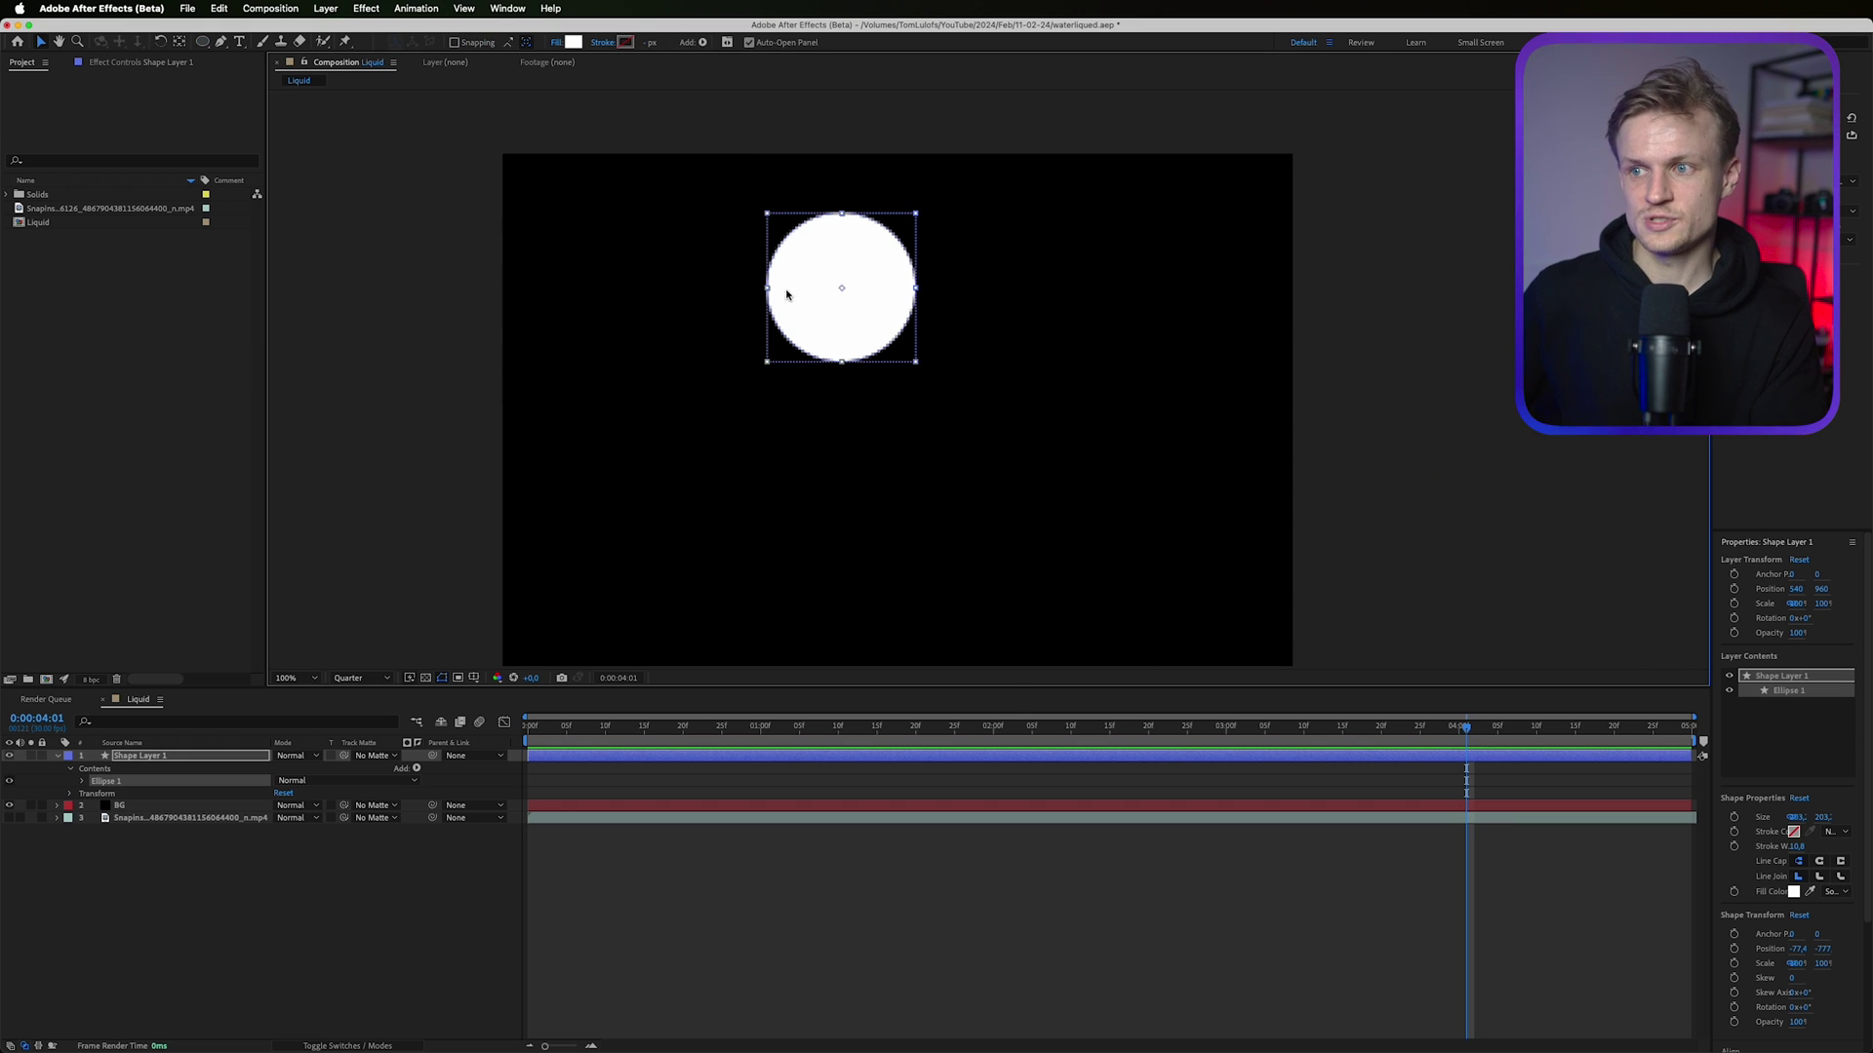
left_click_drag(840, 316, 893, 383)
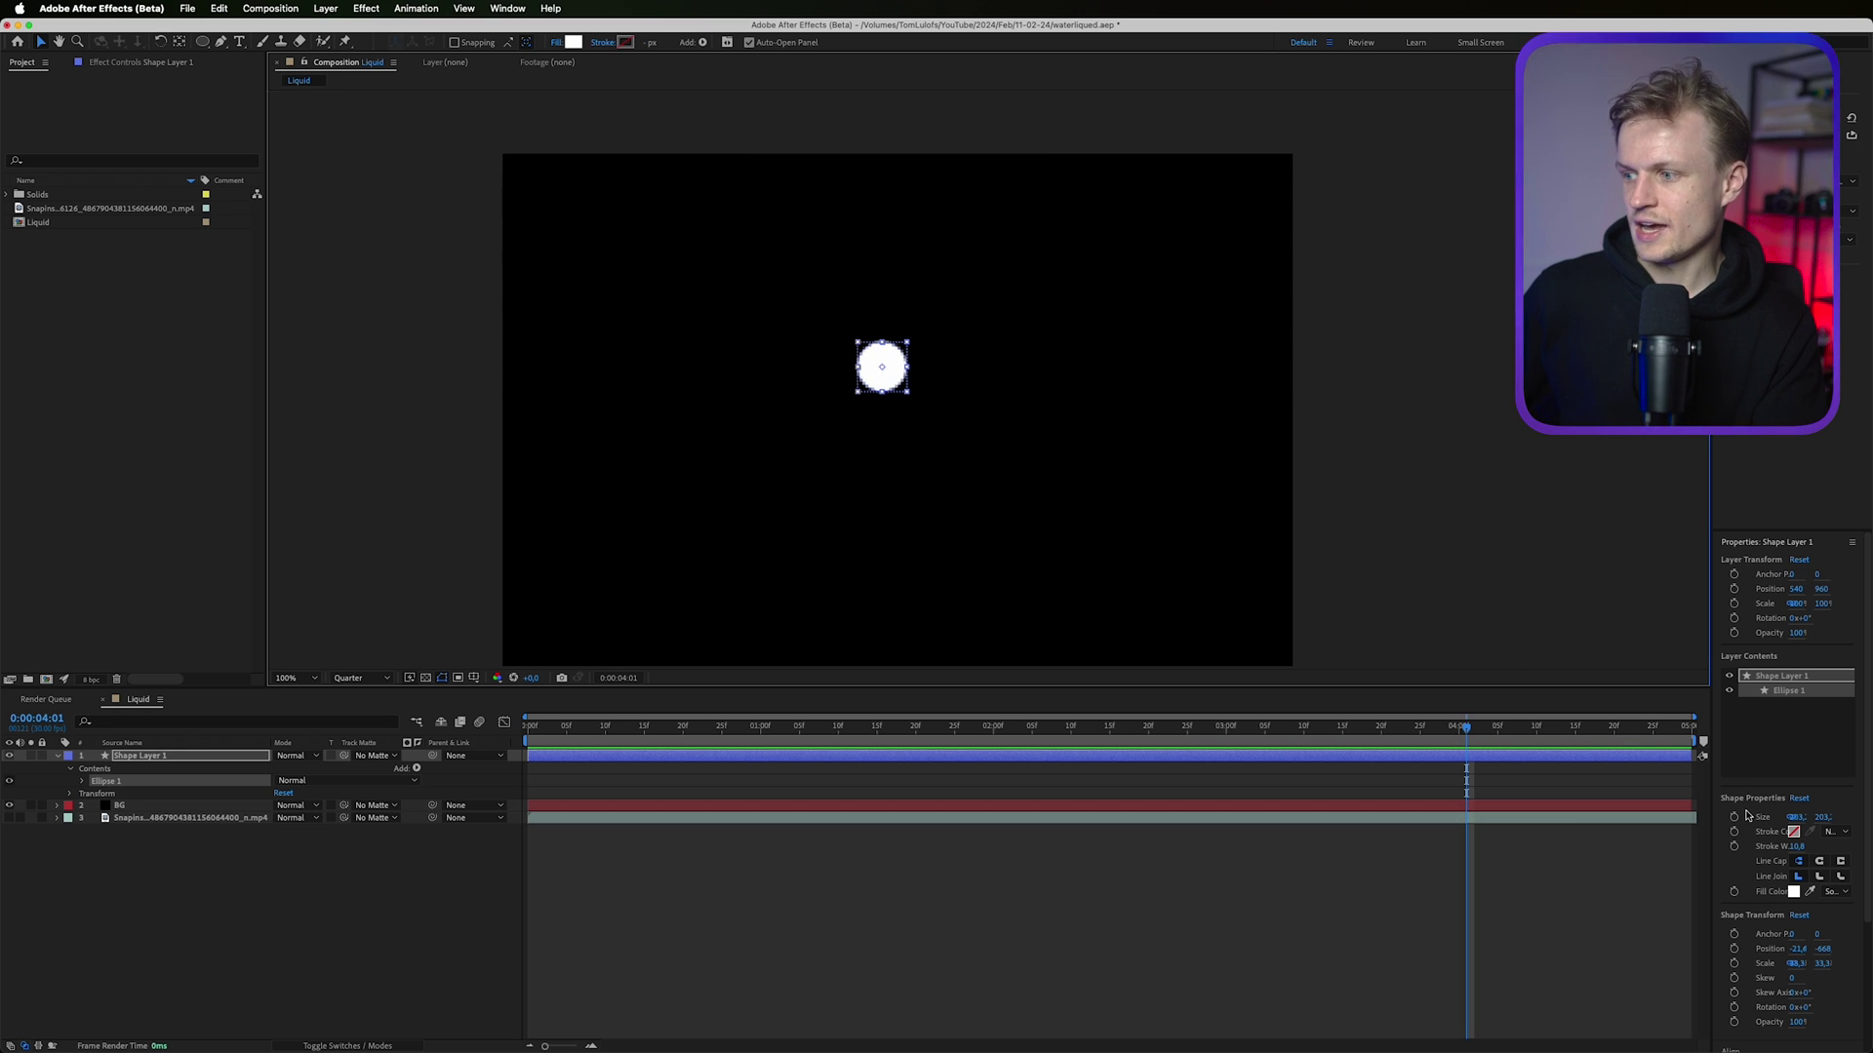
Centre the circle horizontally in the composition with the Align command.
scroll(1746, 802, "down", 5)
scroll(1743, 794, "up", 5)
left_click(507, 8)
left_click(507, 118)
left_click(1739, 542)
left_click(1752, 601)
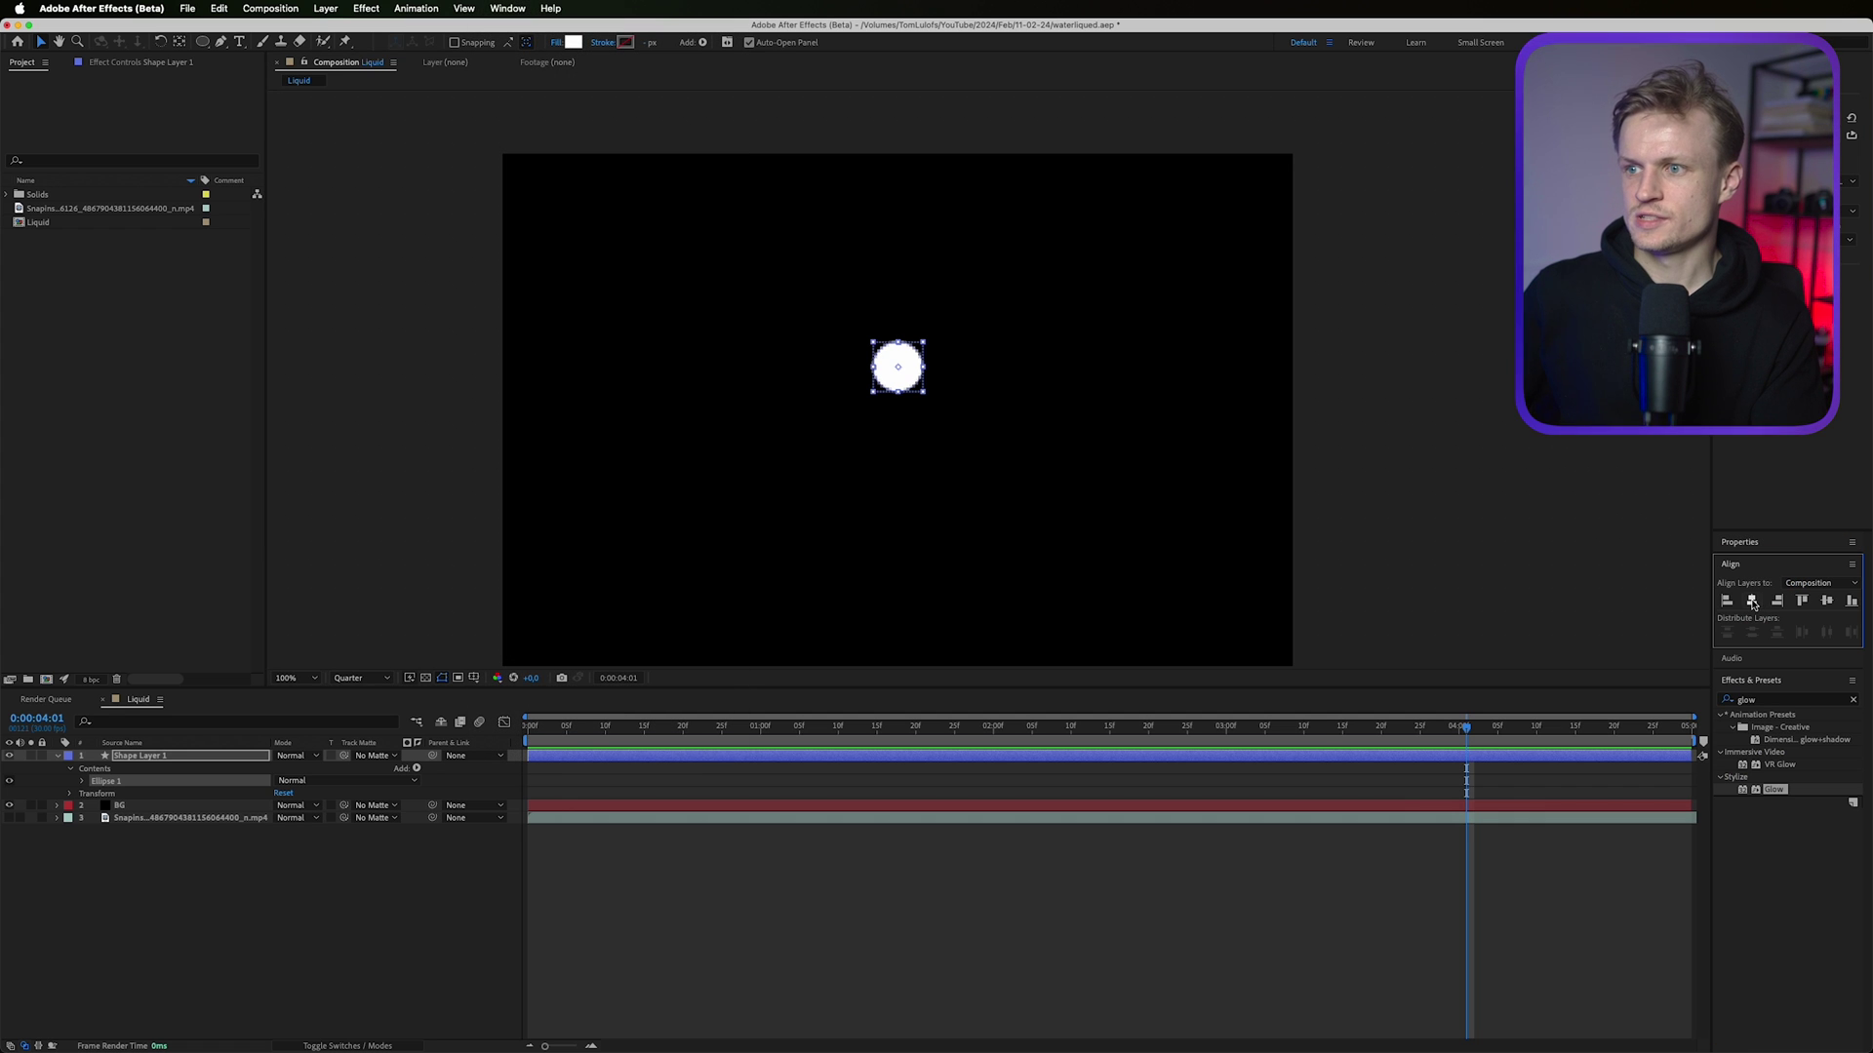
key("comma")
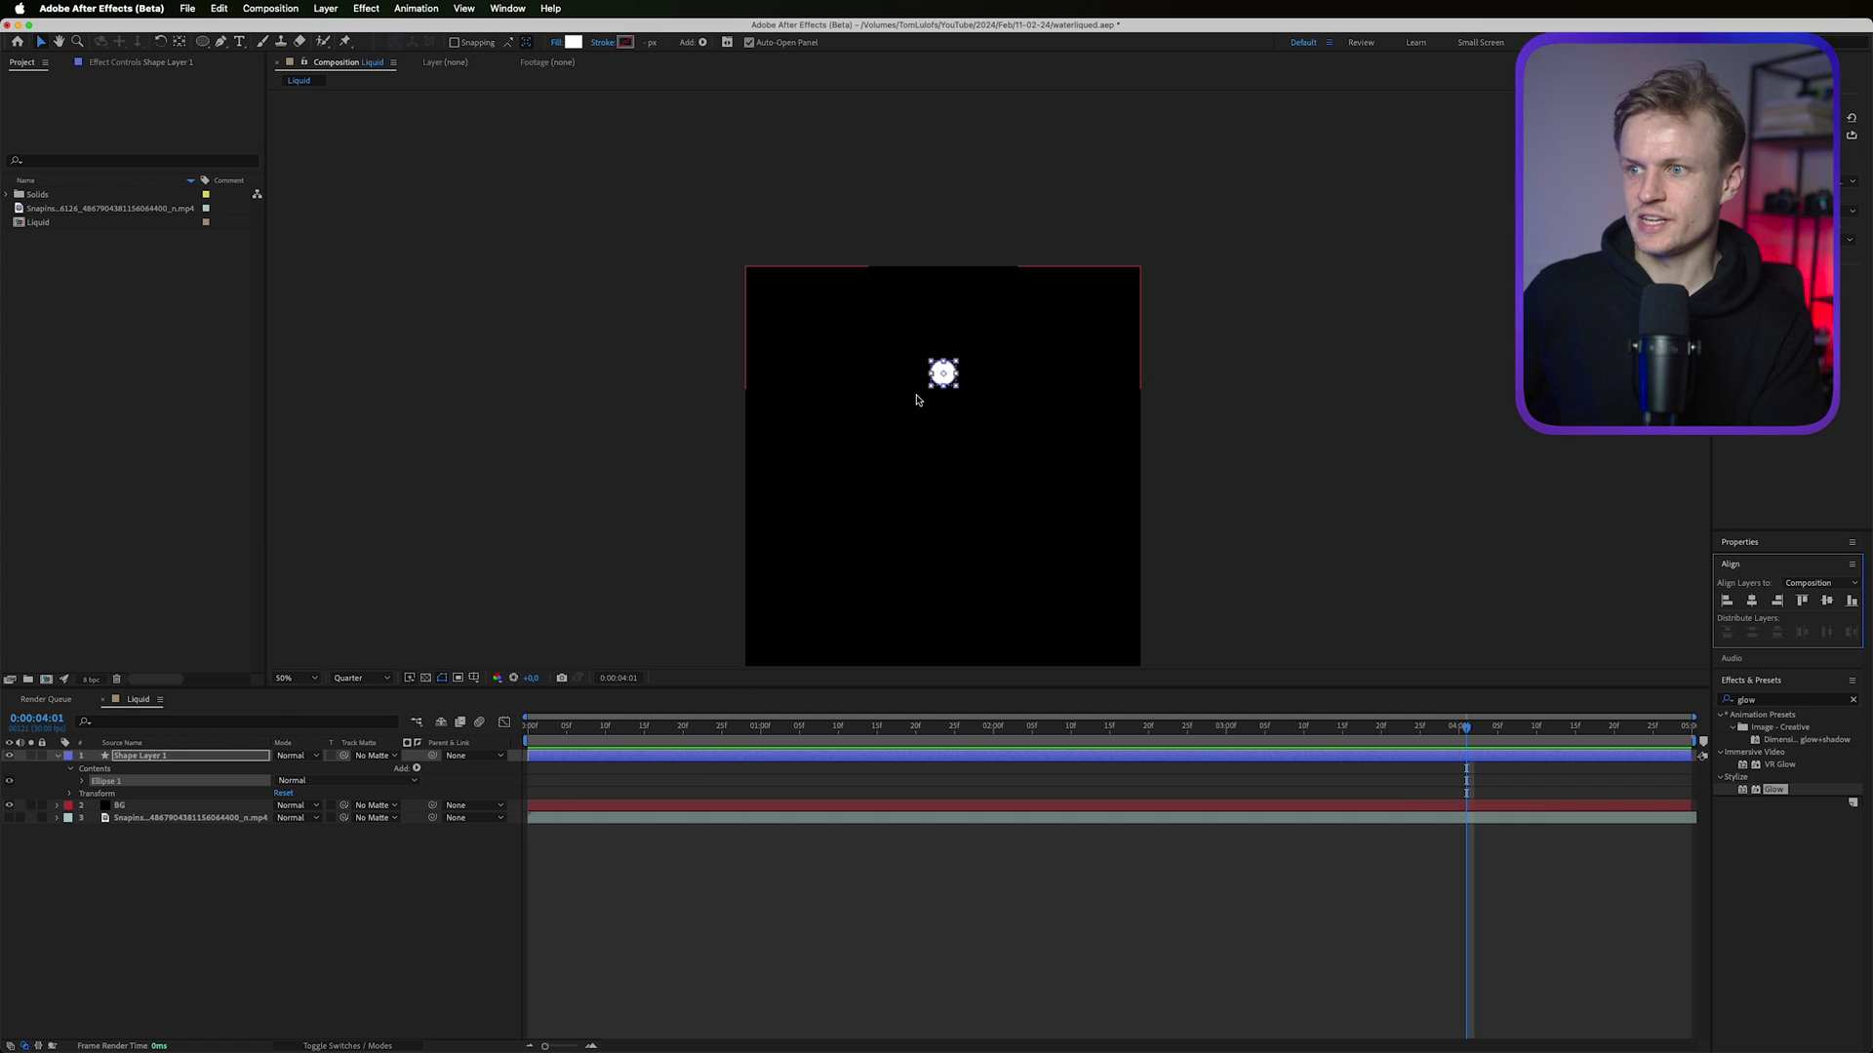
left_click(990, 898)
key("period")
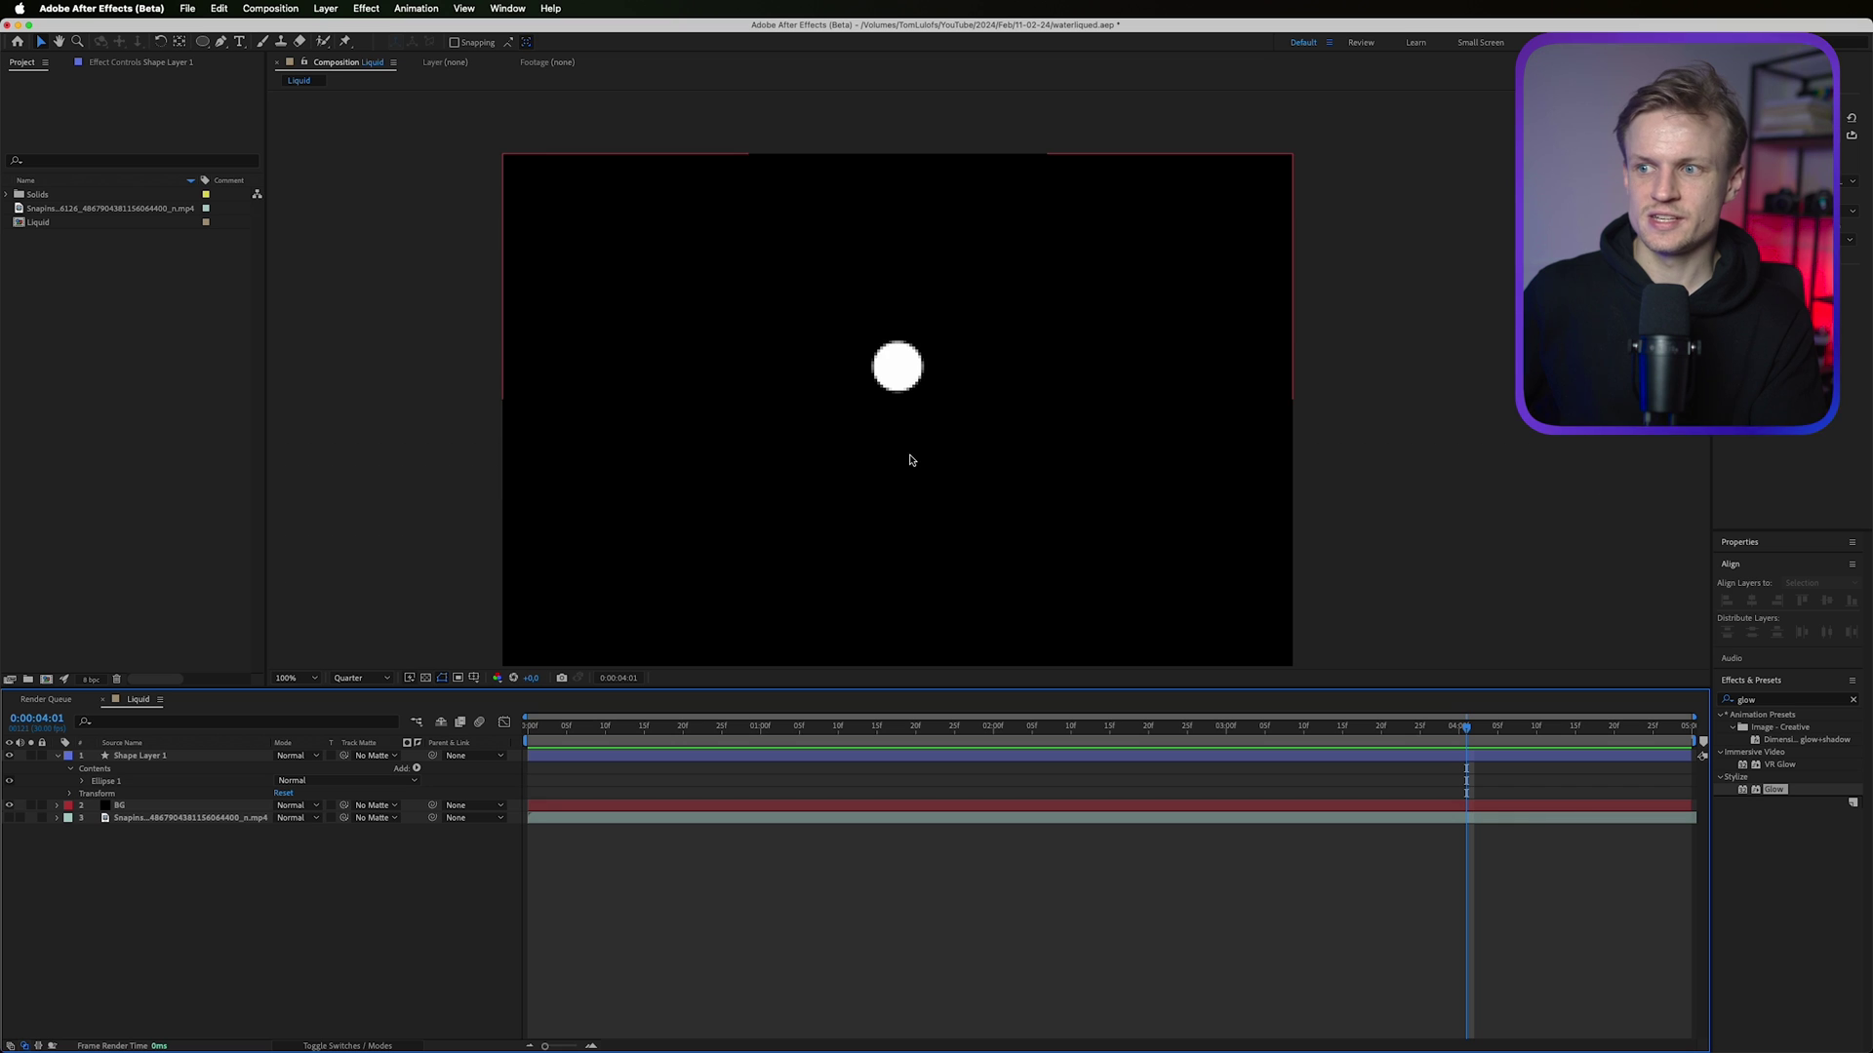
Rename the circle's shape layer to Drop 2.
left_click(905, 358)
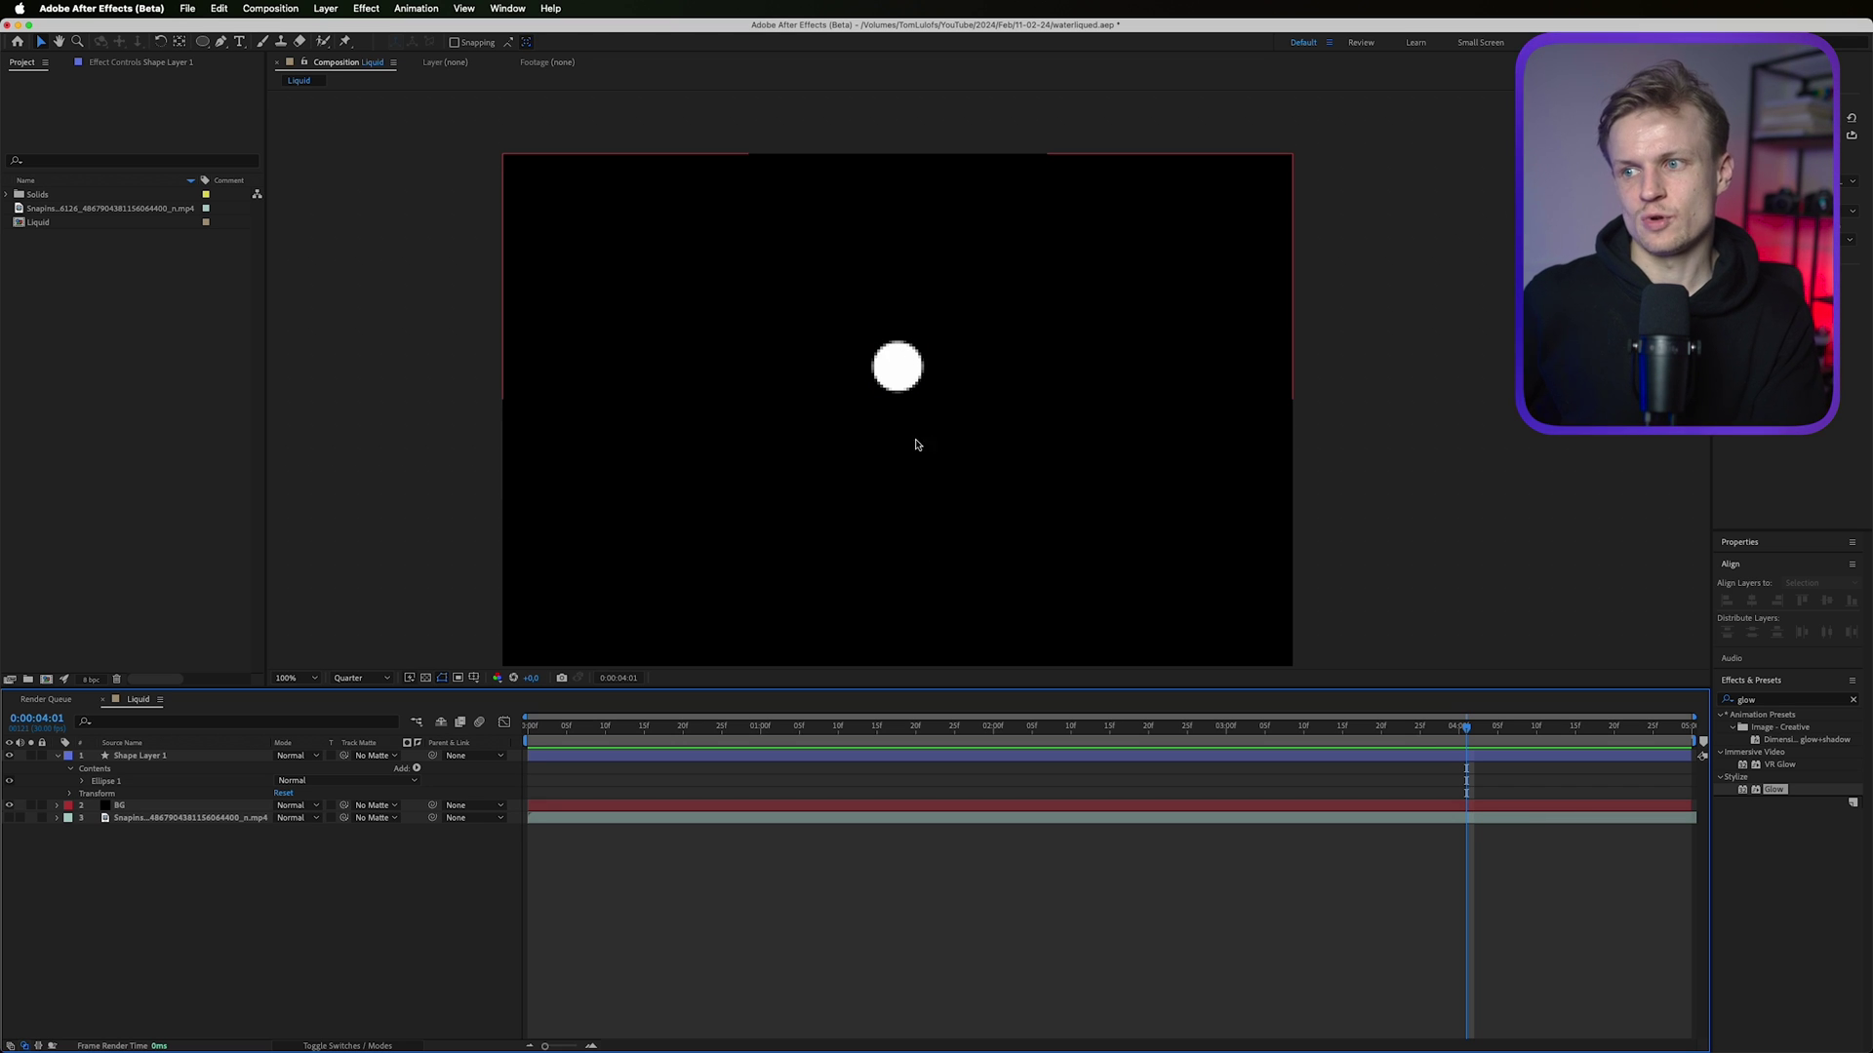
left_click(151, 757)
key("Return")
type("Drop 2")
key("Return")
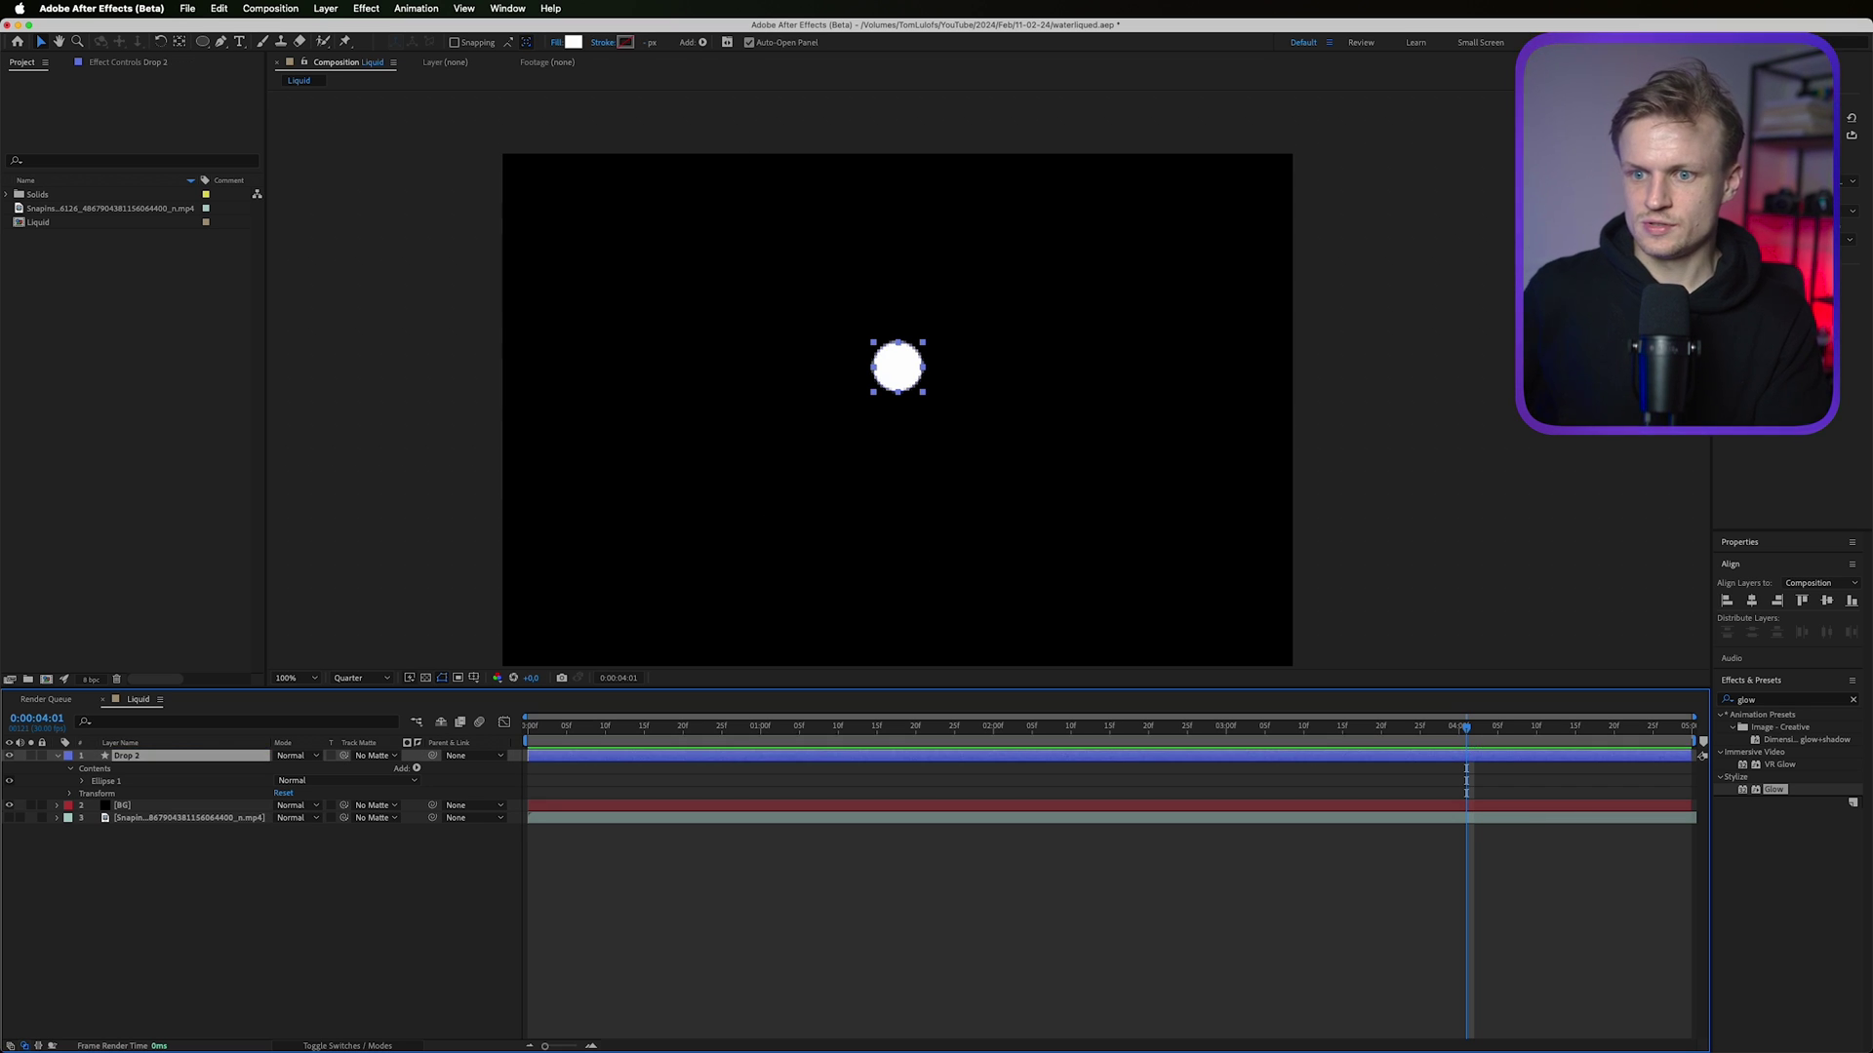
Draw a closed white teardrop on a new shape layer with the Pen tool, with a curved base and a sharp tip at the circle's lower edge.
left_click(314, 891)
left_click(218, 43)
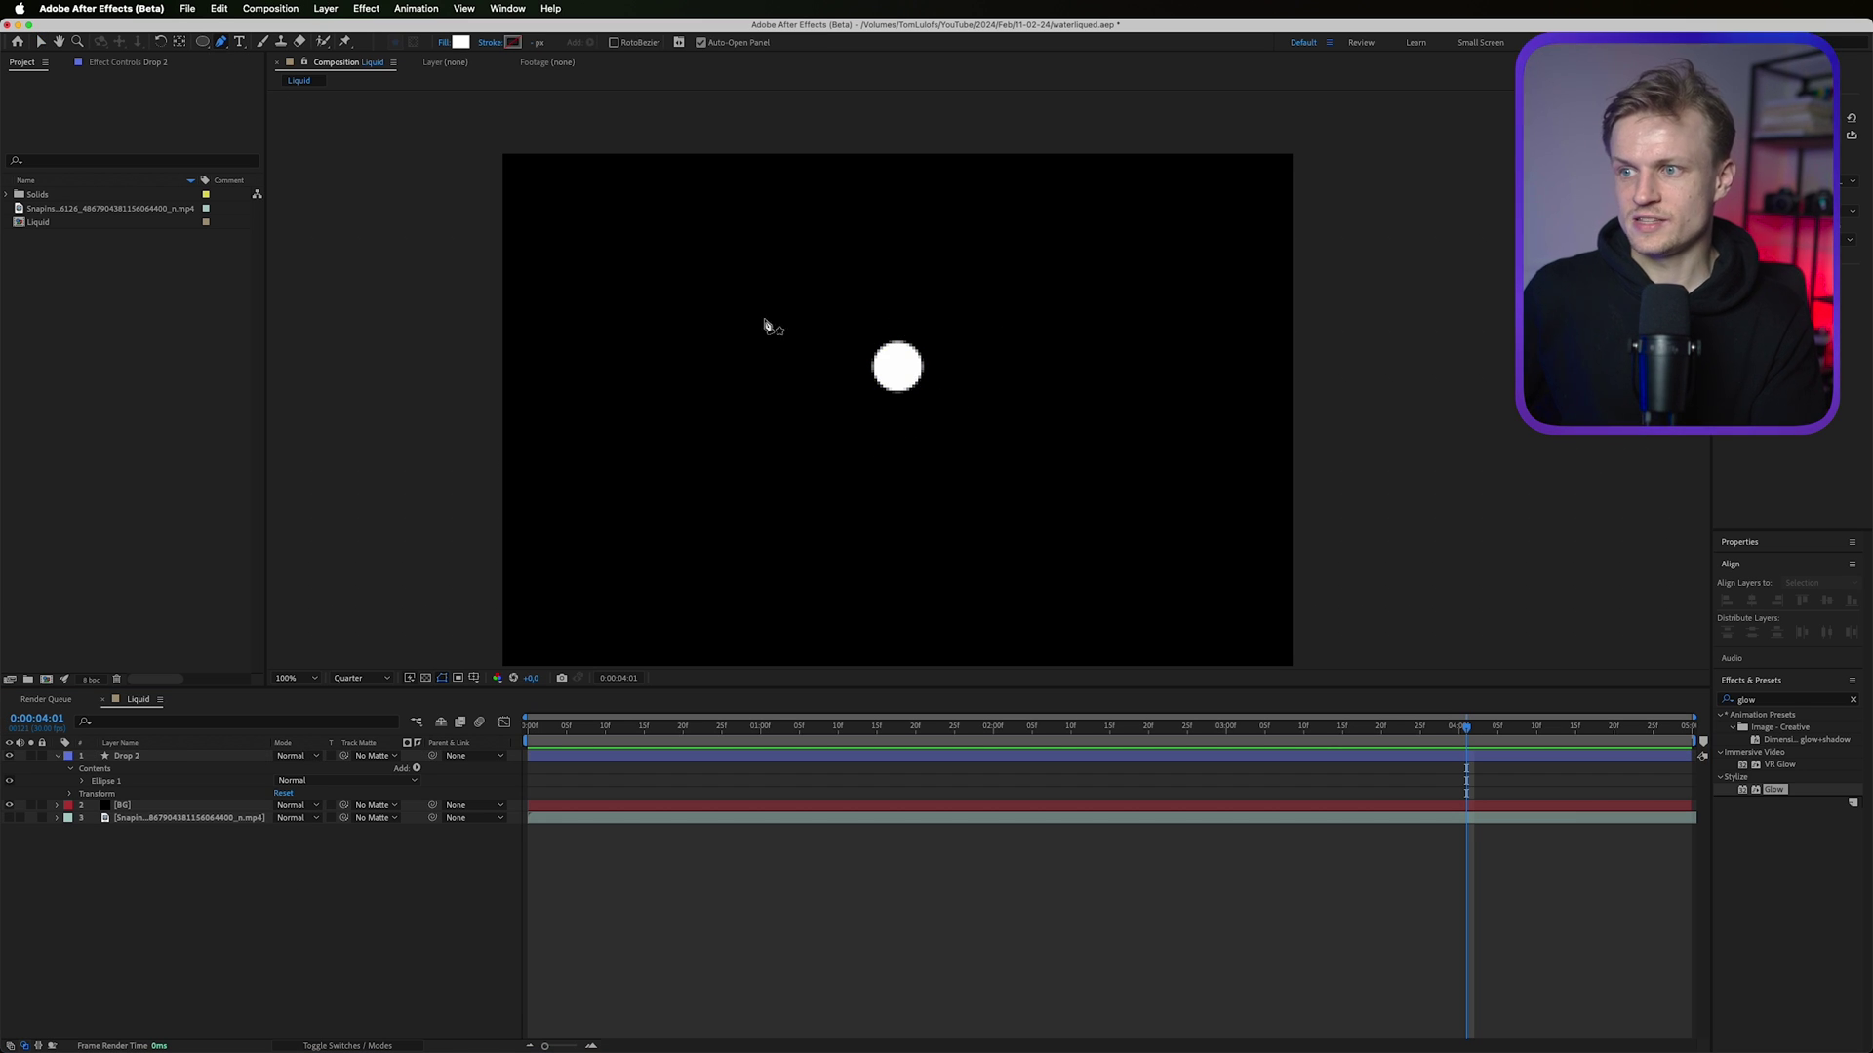
left_click(913, 279)
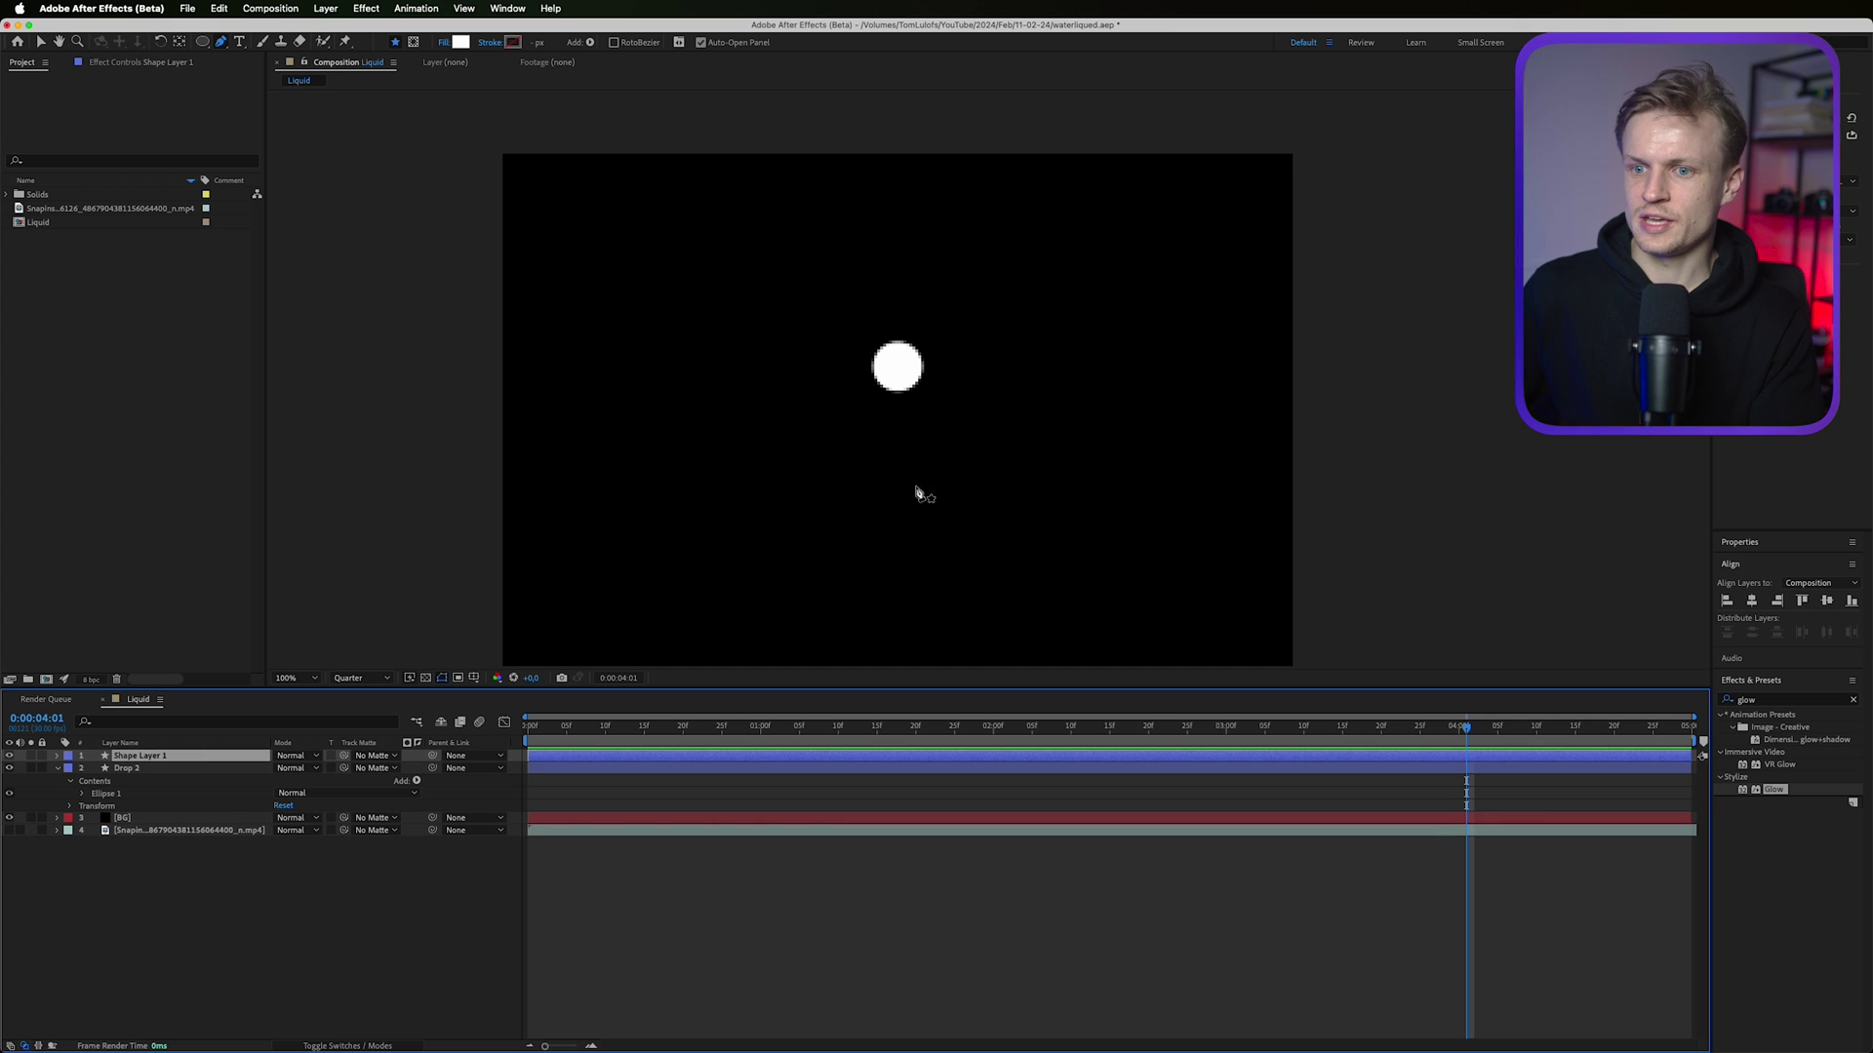
left_click_drag(898, 499, 967, 498)
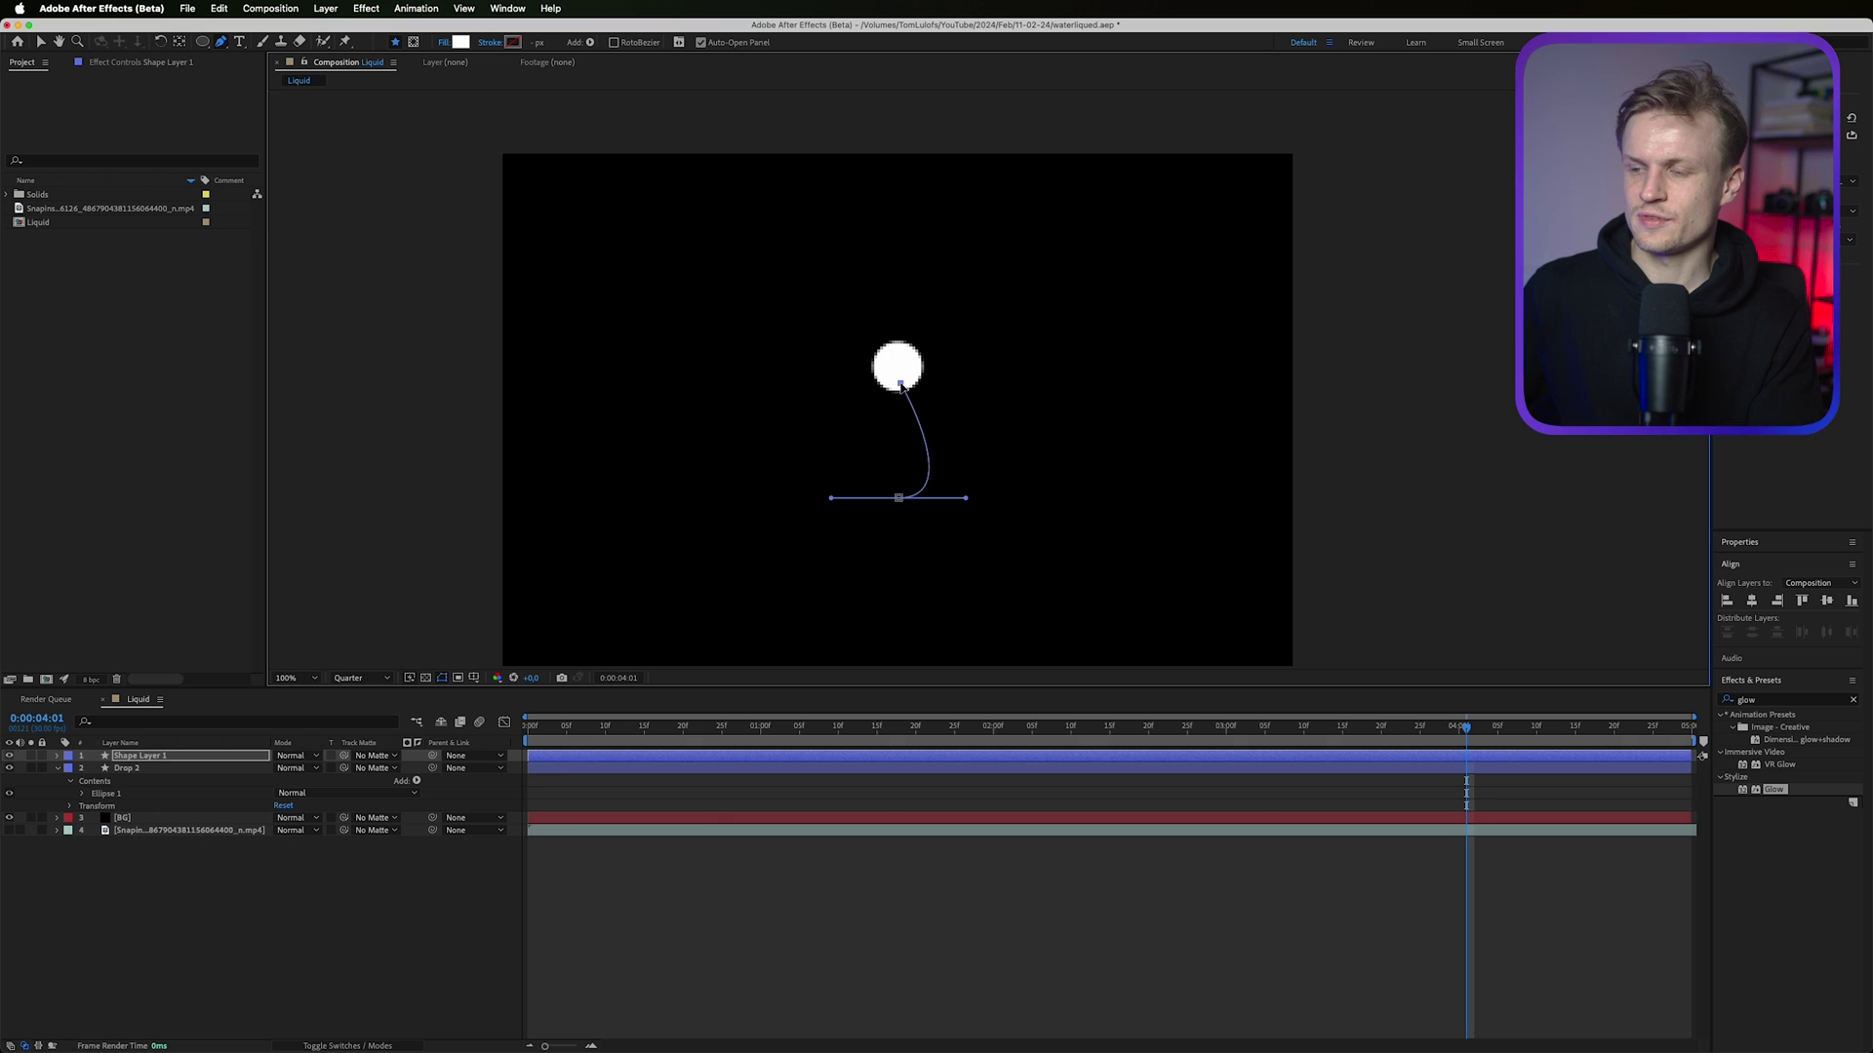
left_click(900, 386)
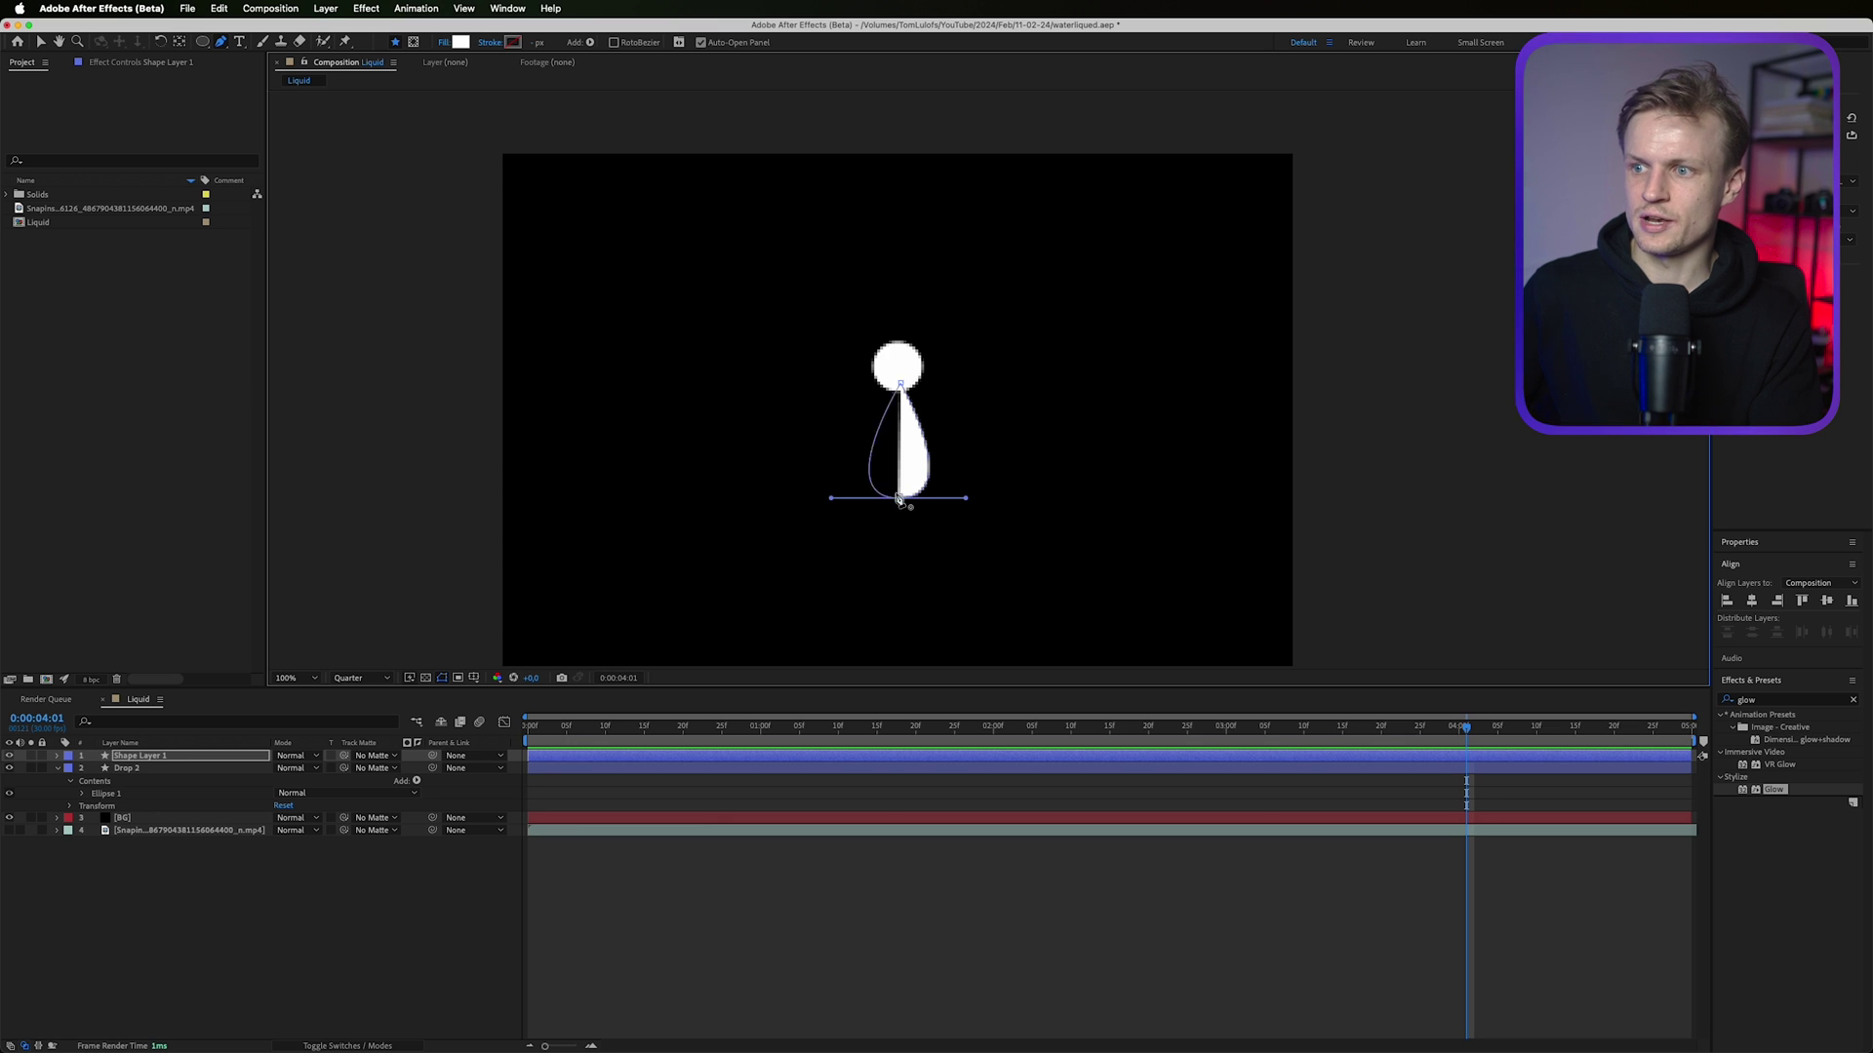
left_click(899, 498)
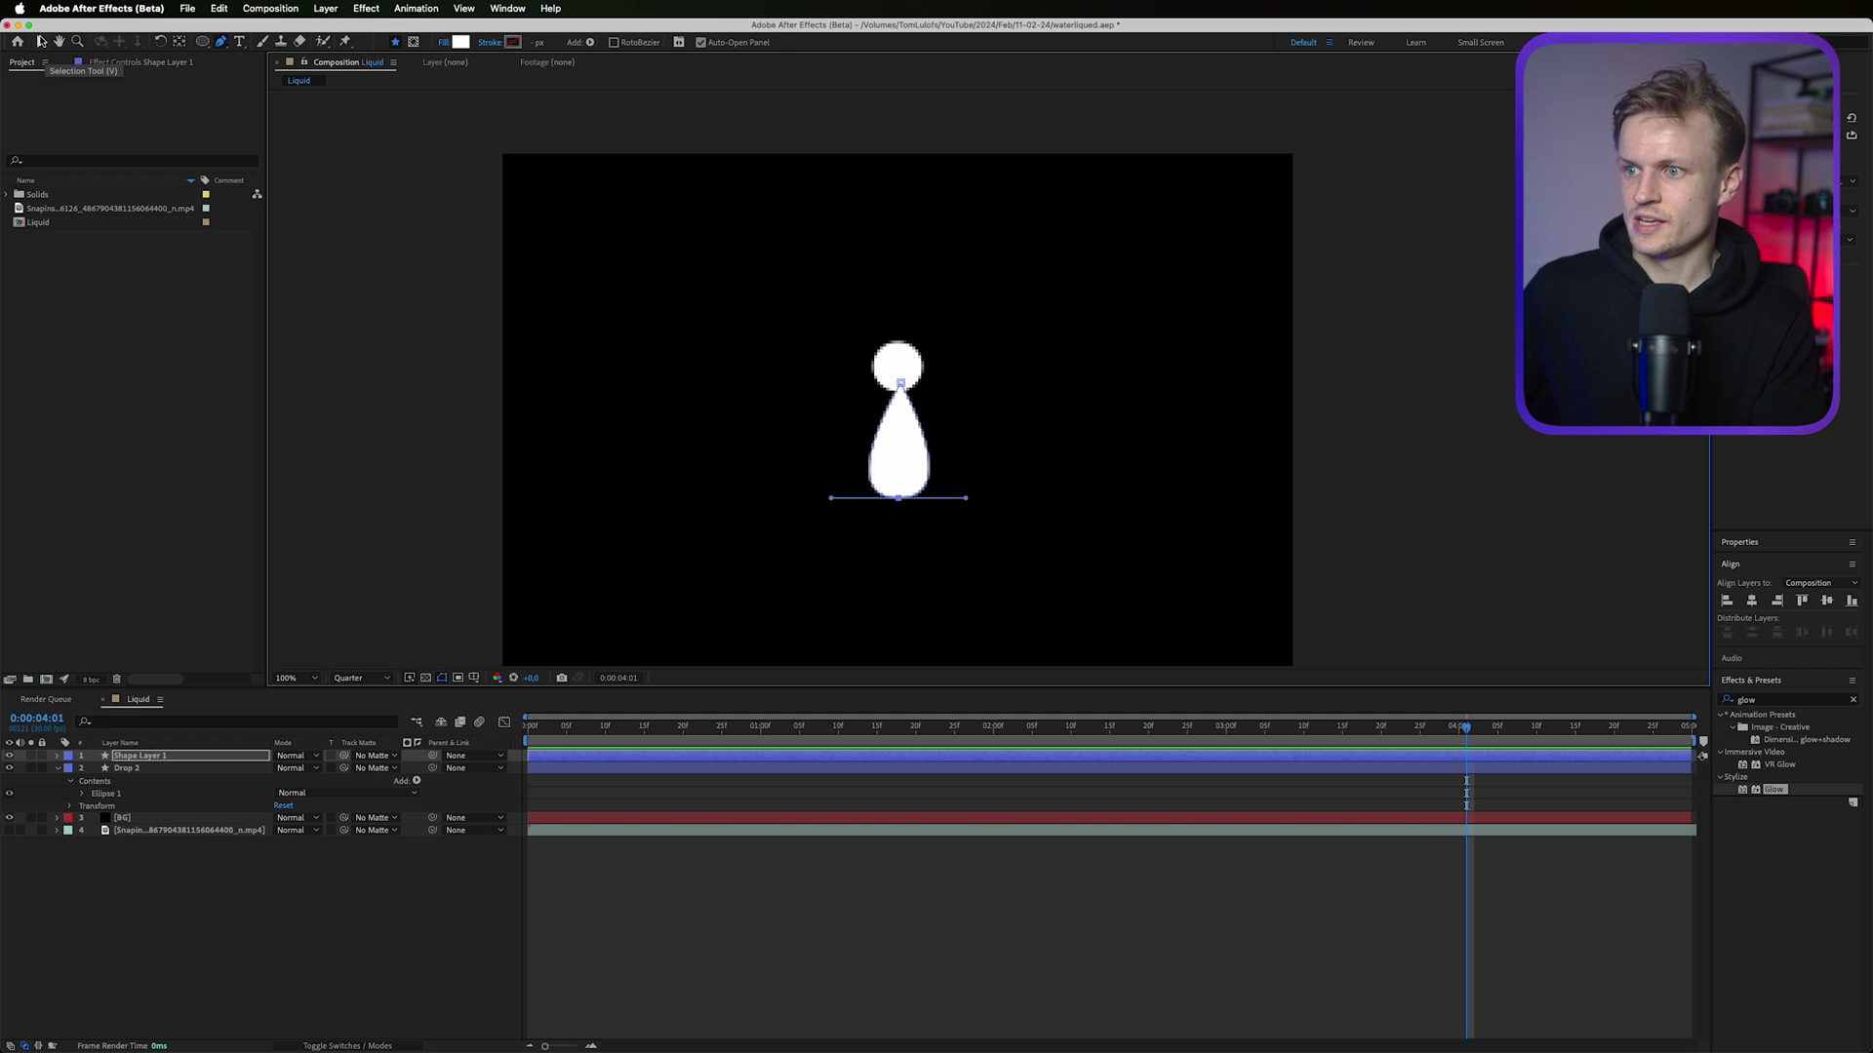
Widen the teardrop's base by lengthening its curve handles, and move the shape straight down so a gap separates it from the circle.
left_click(41, 41)
mouse_move(966, 501)
left_mouse_down()
mouse_move(986, 495)
mouse_move(928, 501)
mouse_move(996, 508)
left_mouse_up()
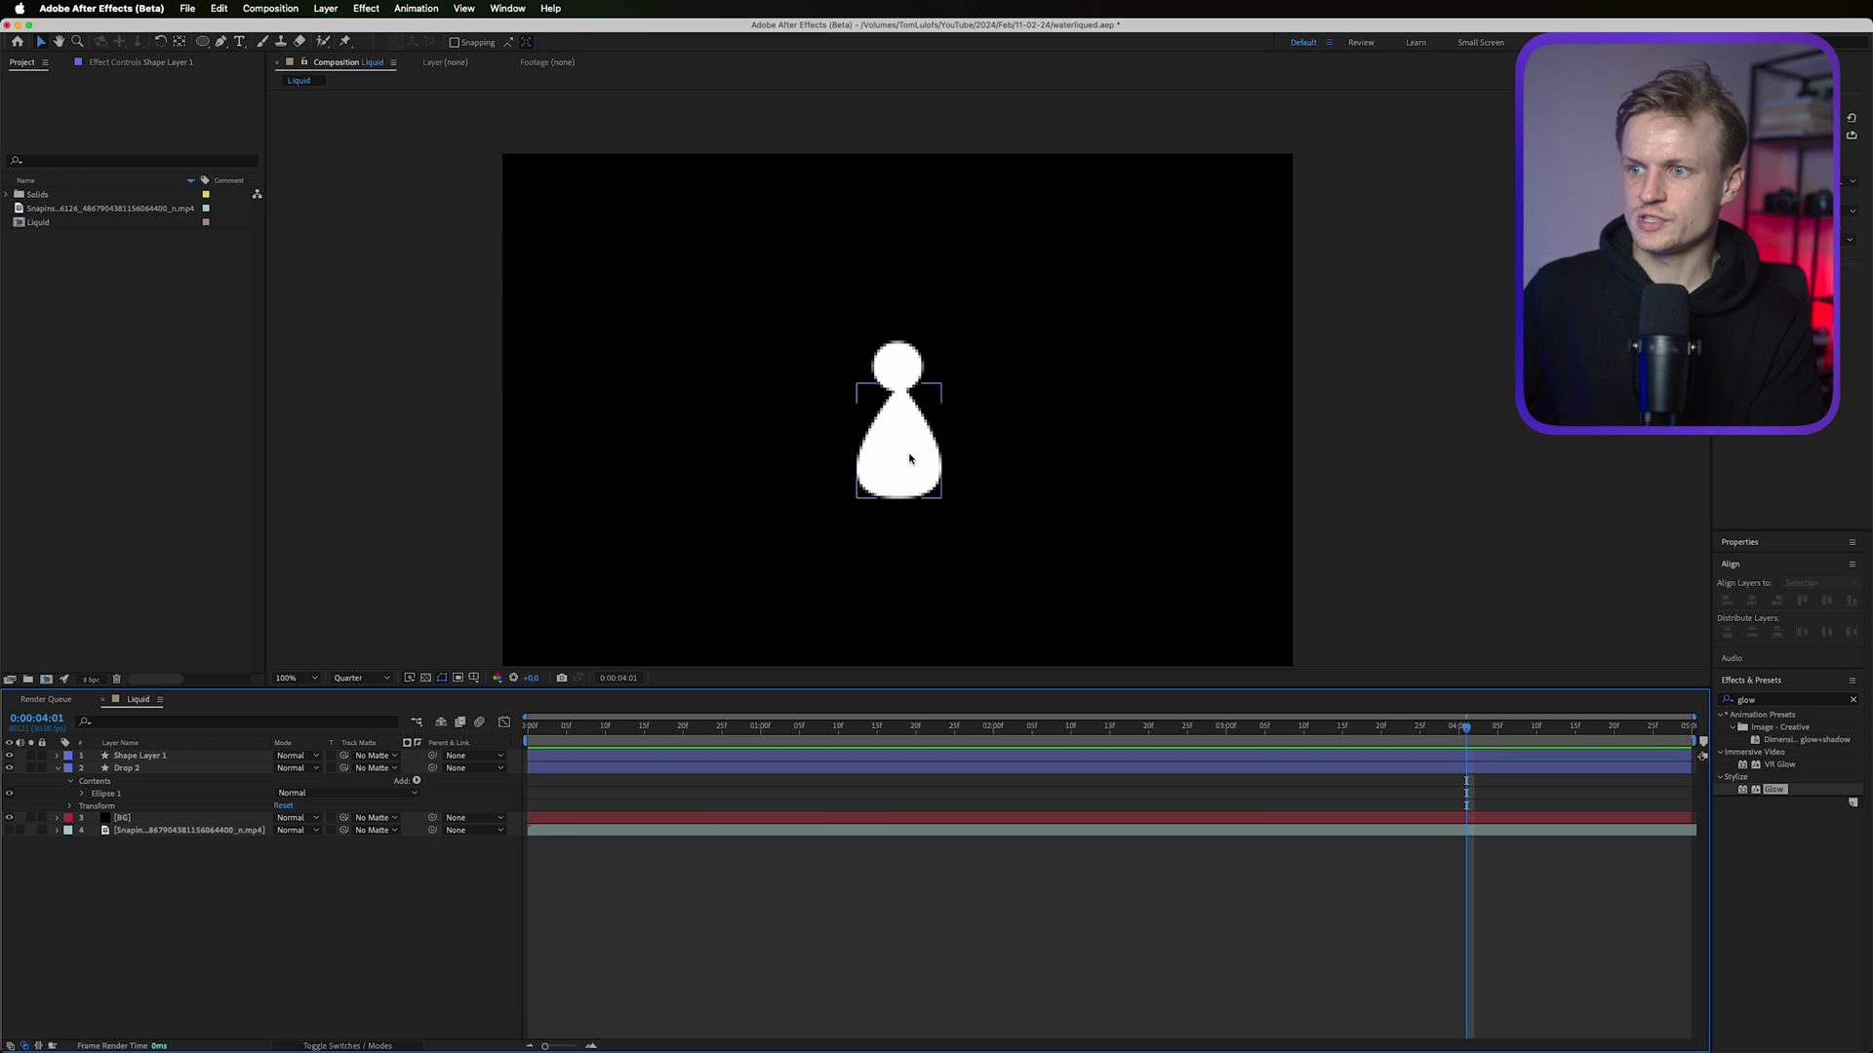
left_click_drag(910, 459, 909, 523)
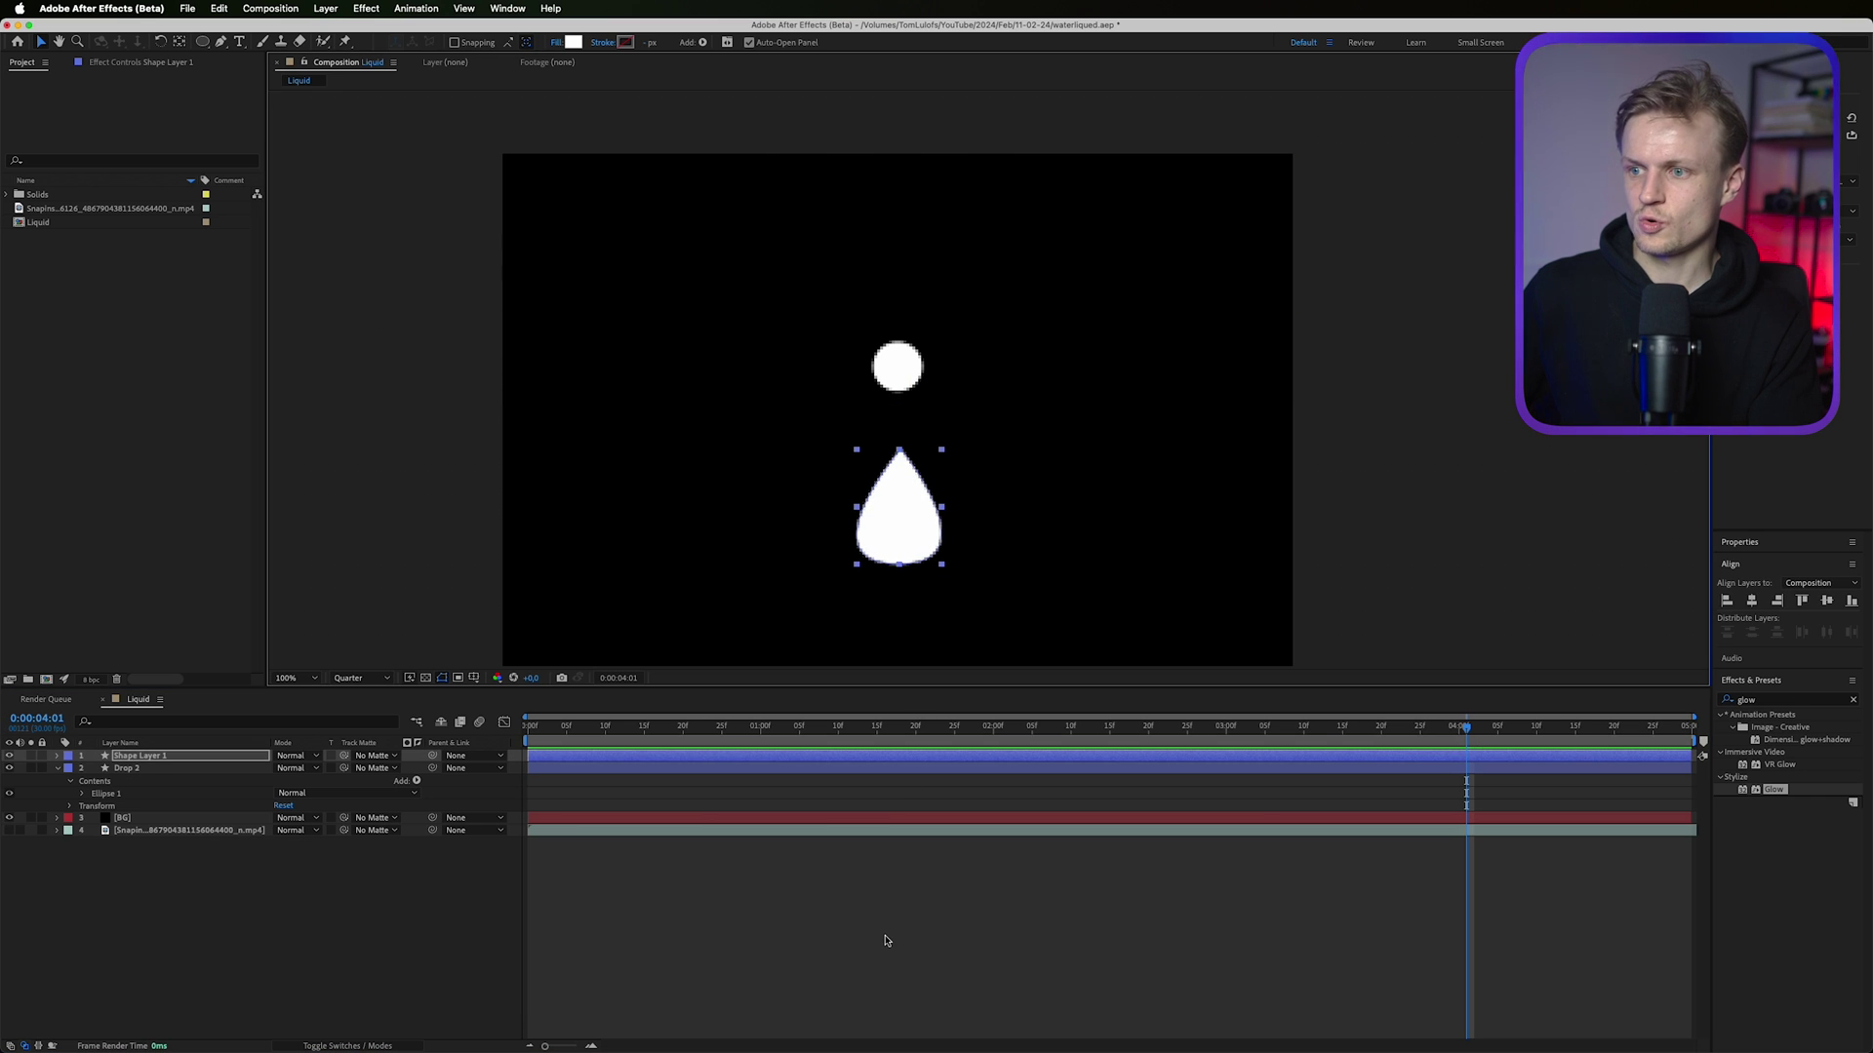
left_click(900, 547)
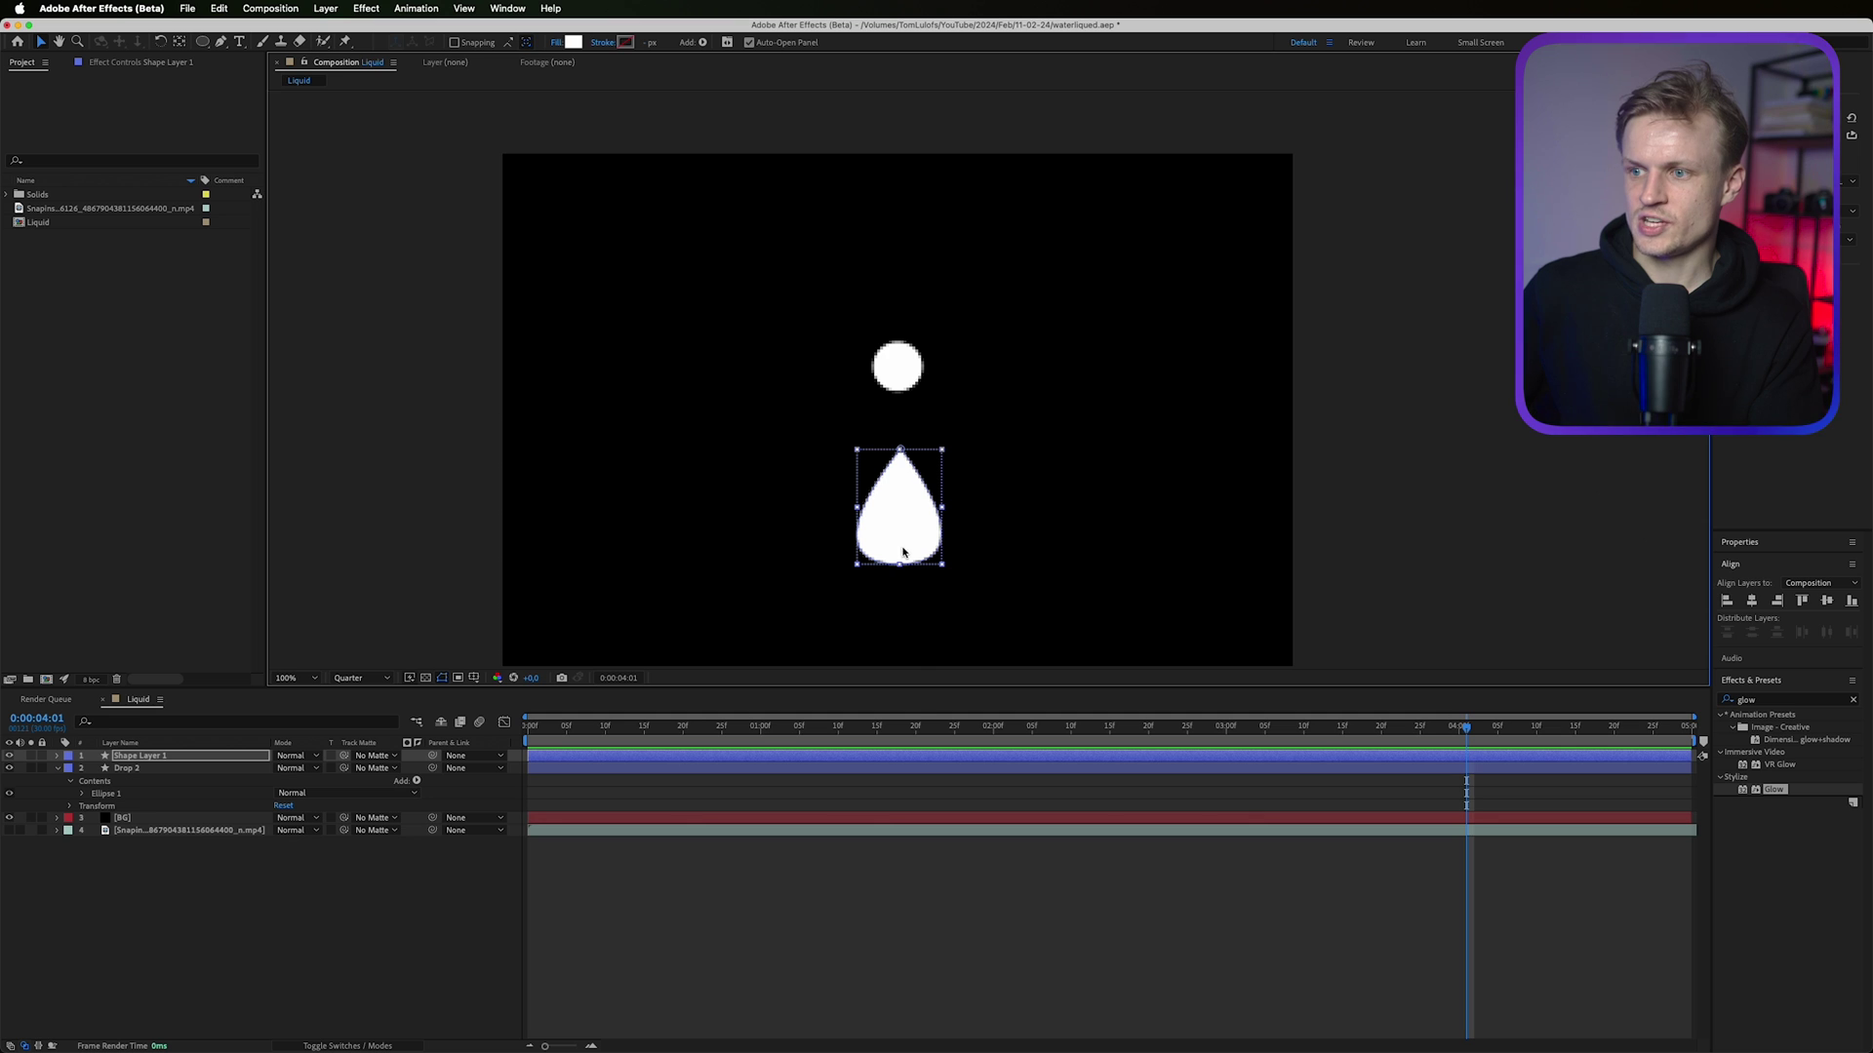
left_click_drag(947, 612, 868, 556)
key("super+z")
left_click(224, 888)
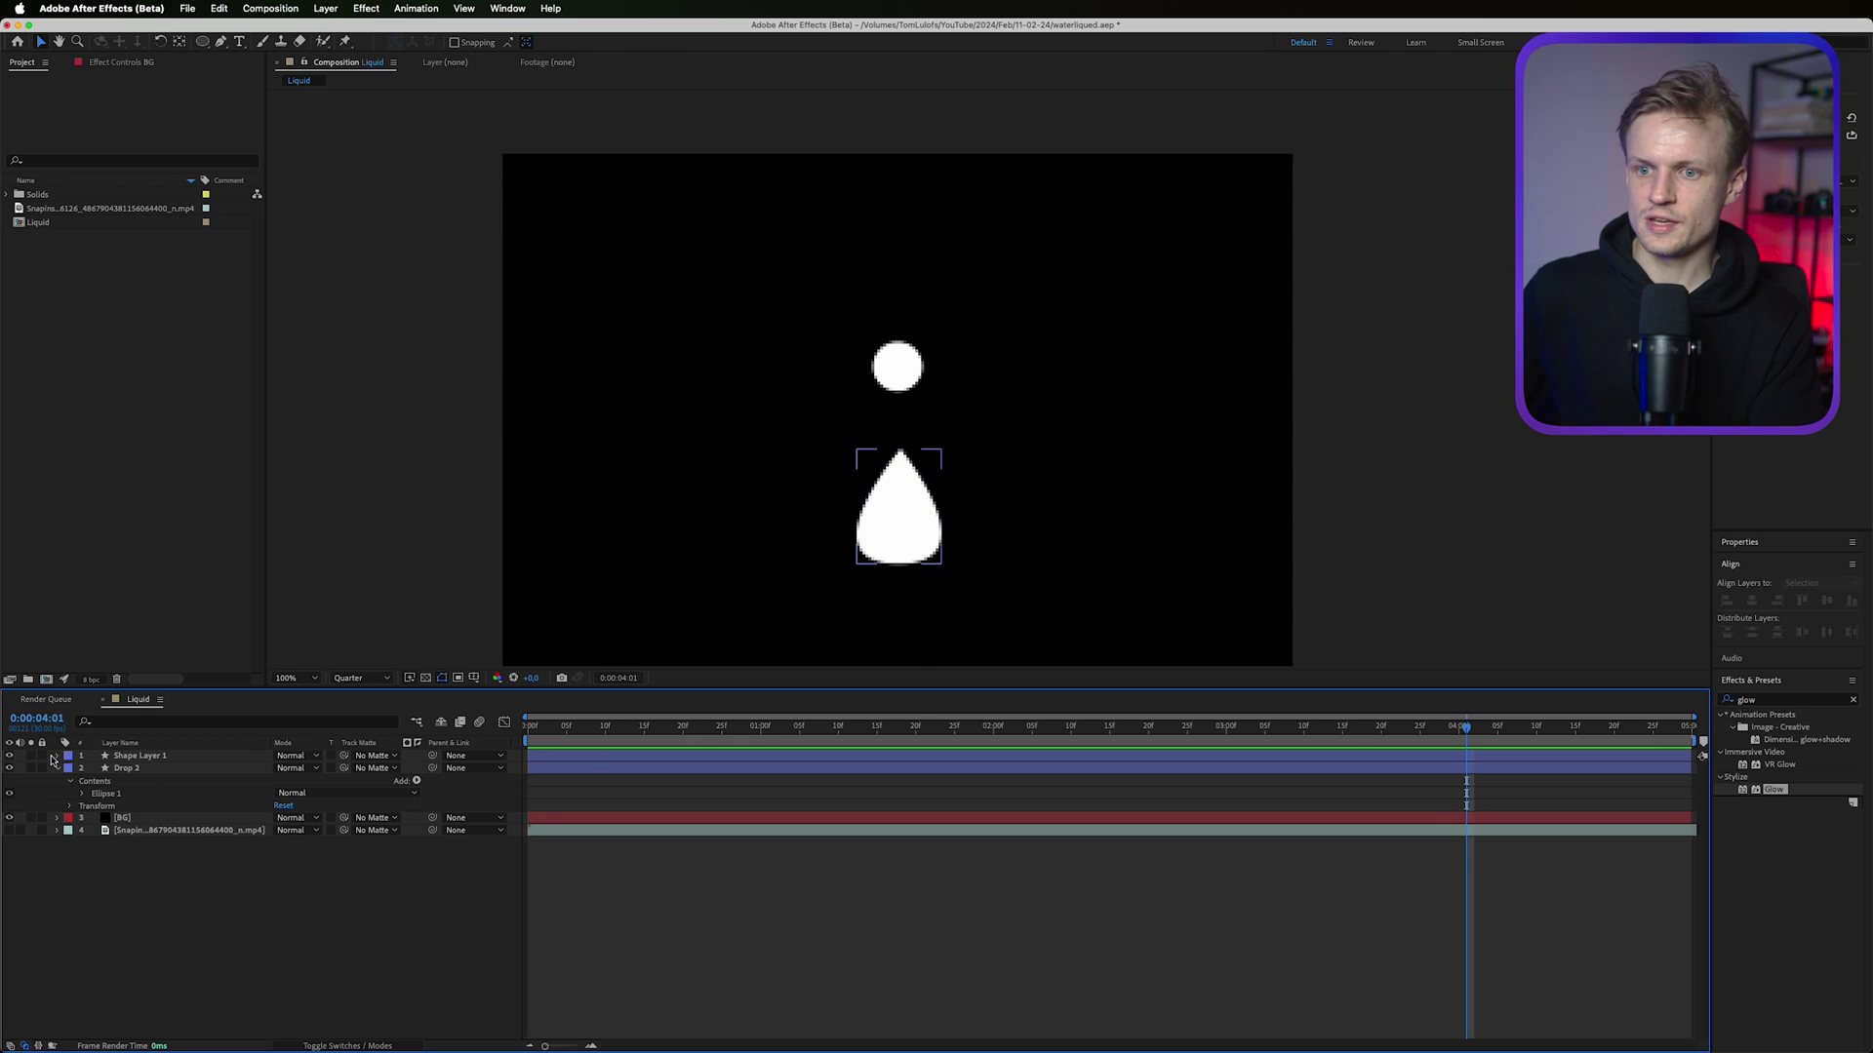
Select the bottom vertex of the teardrop's Path 1 and nudge it down to make the drop longer.
left_click(58, 756)
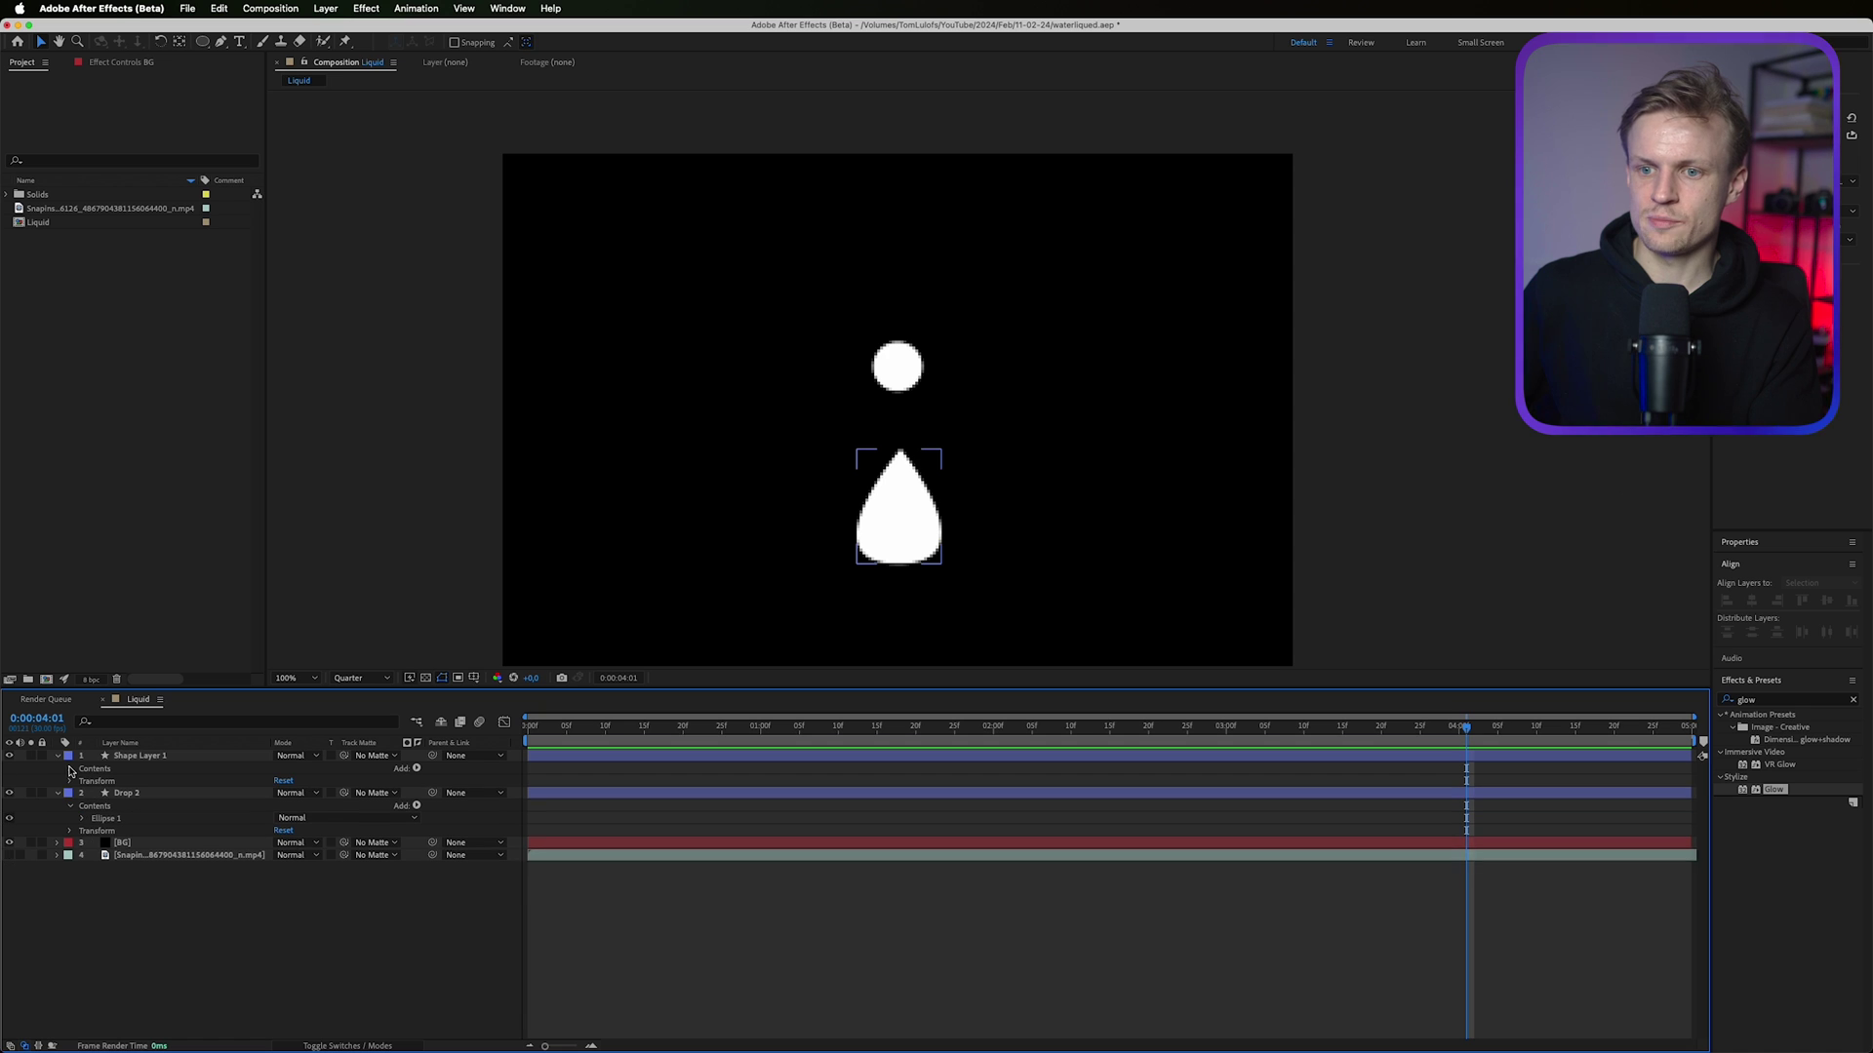
left_click(70, 769)
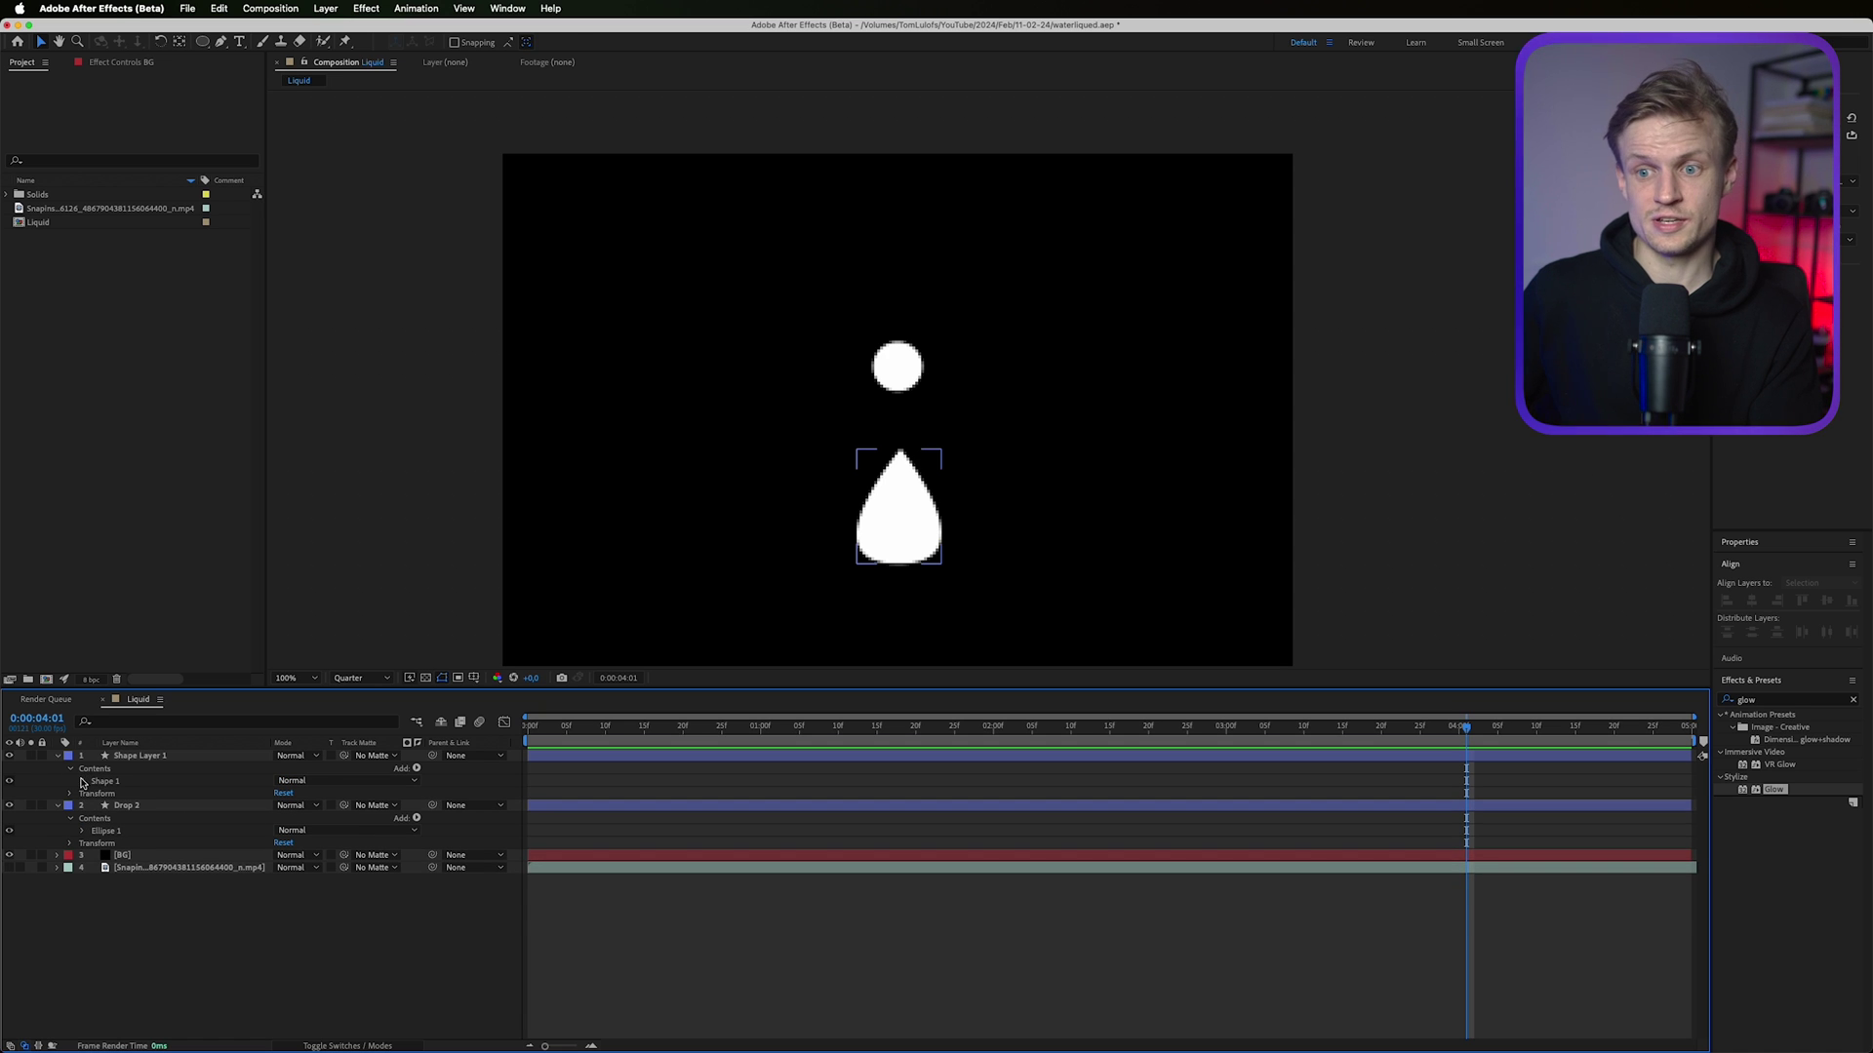
left_click(82, 781)
left_click(83, 795)
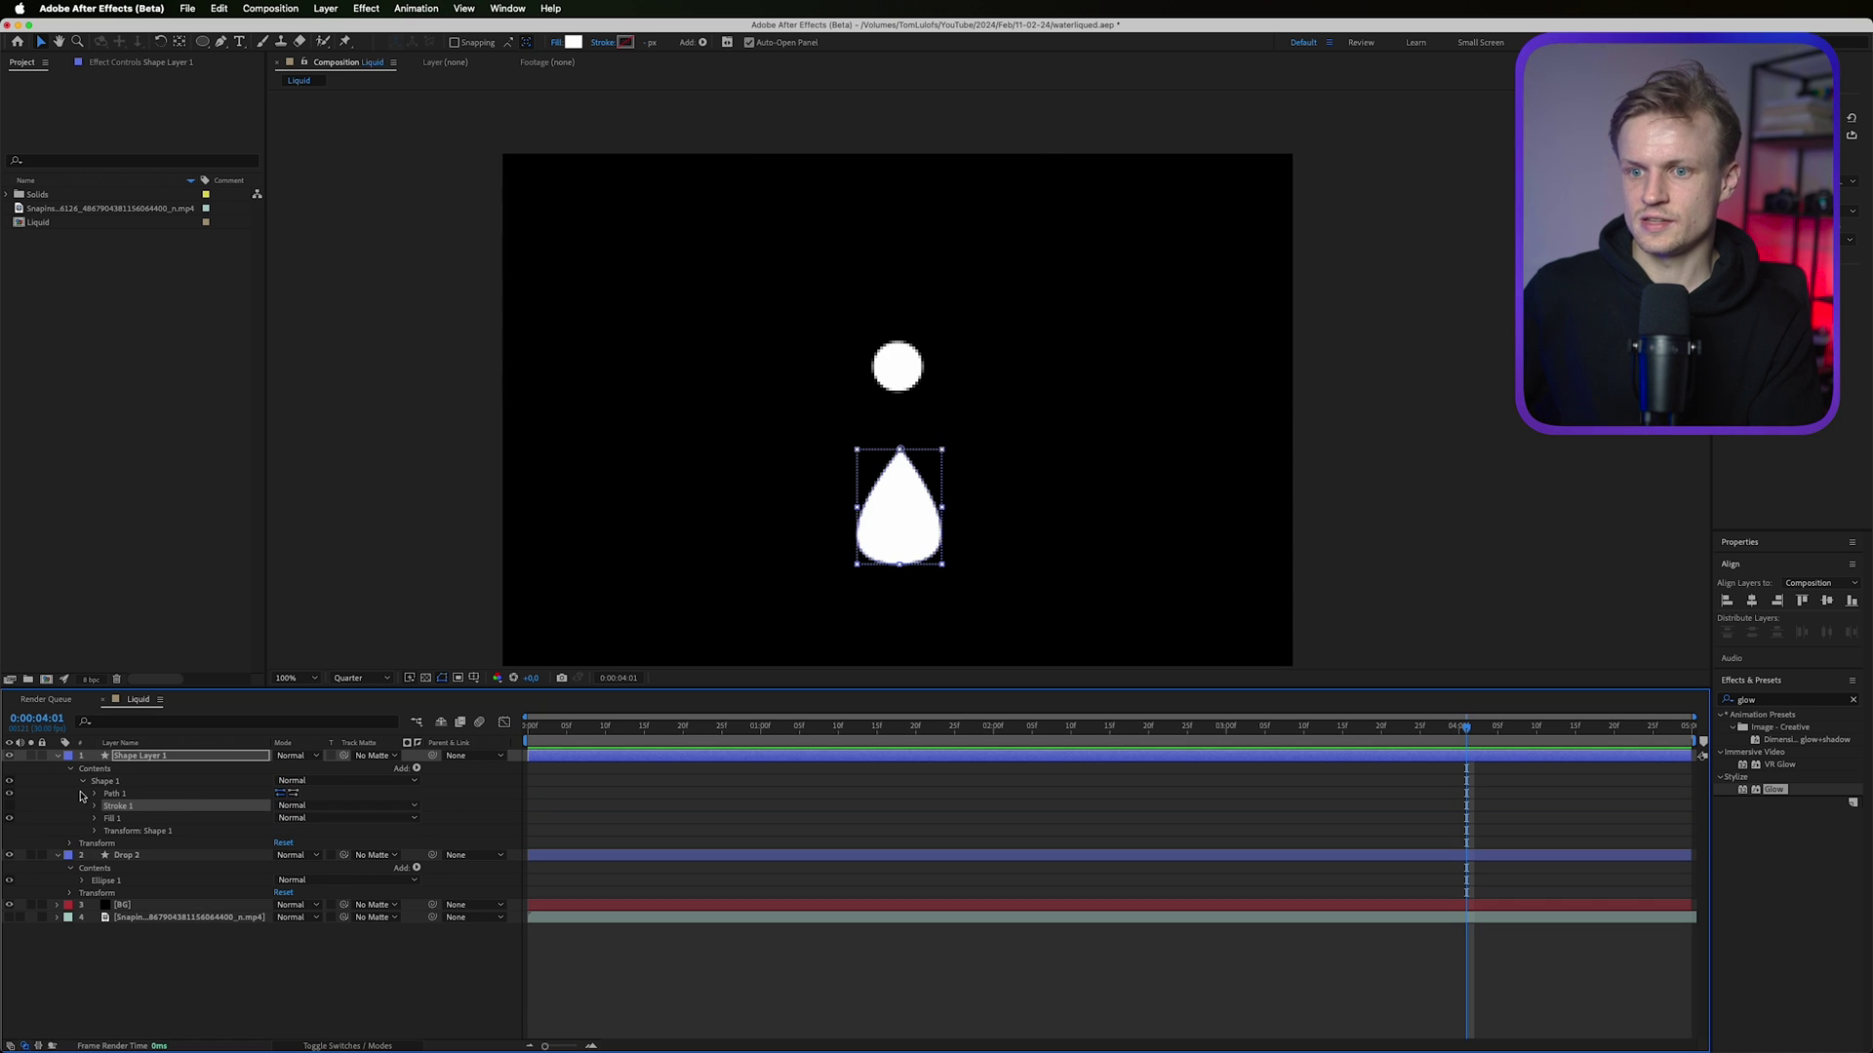
left_click(109, 794)
left_click(898, 564)
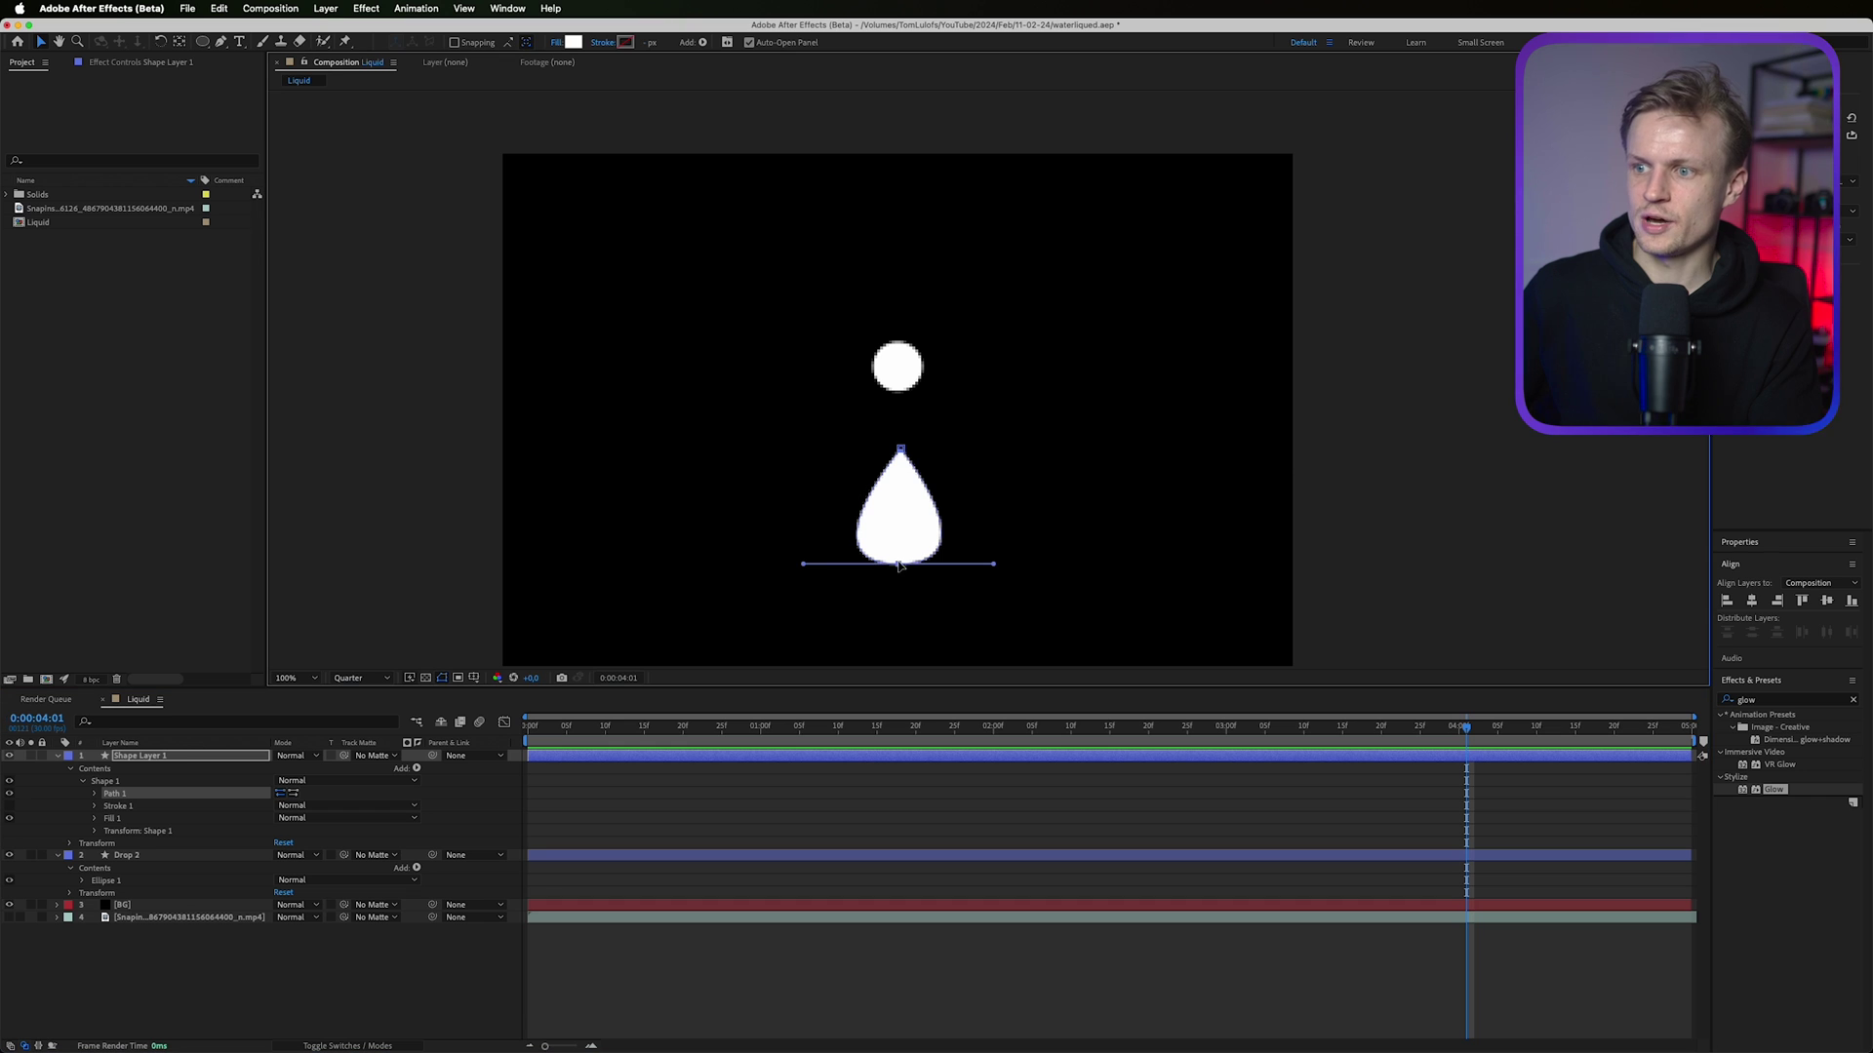
key("Down")
key("Down")
key("Down")
key("Down")
key("Down")
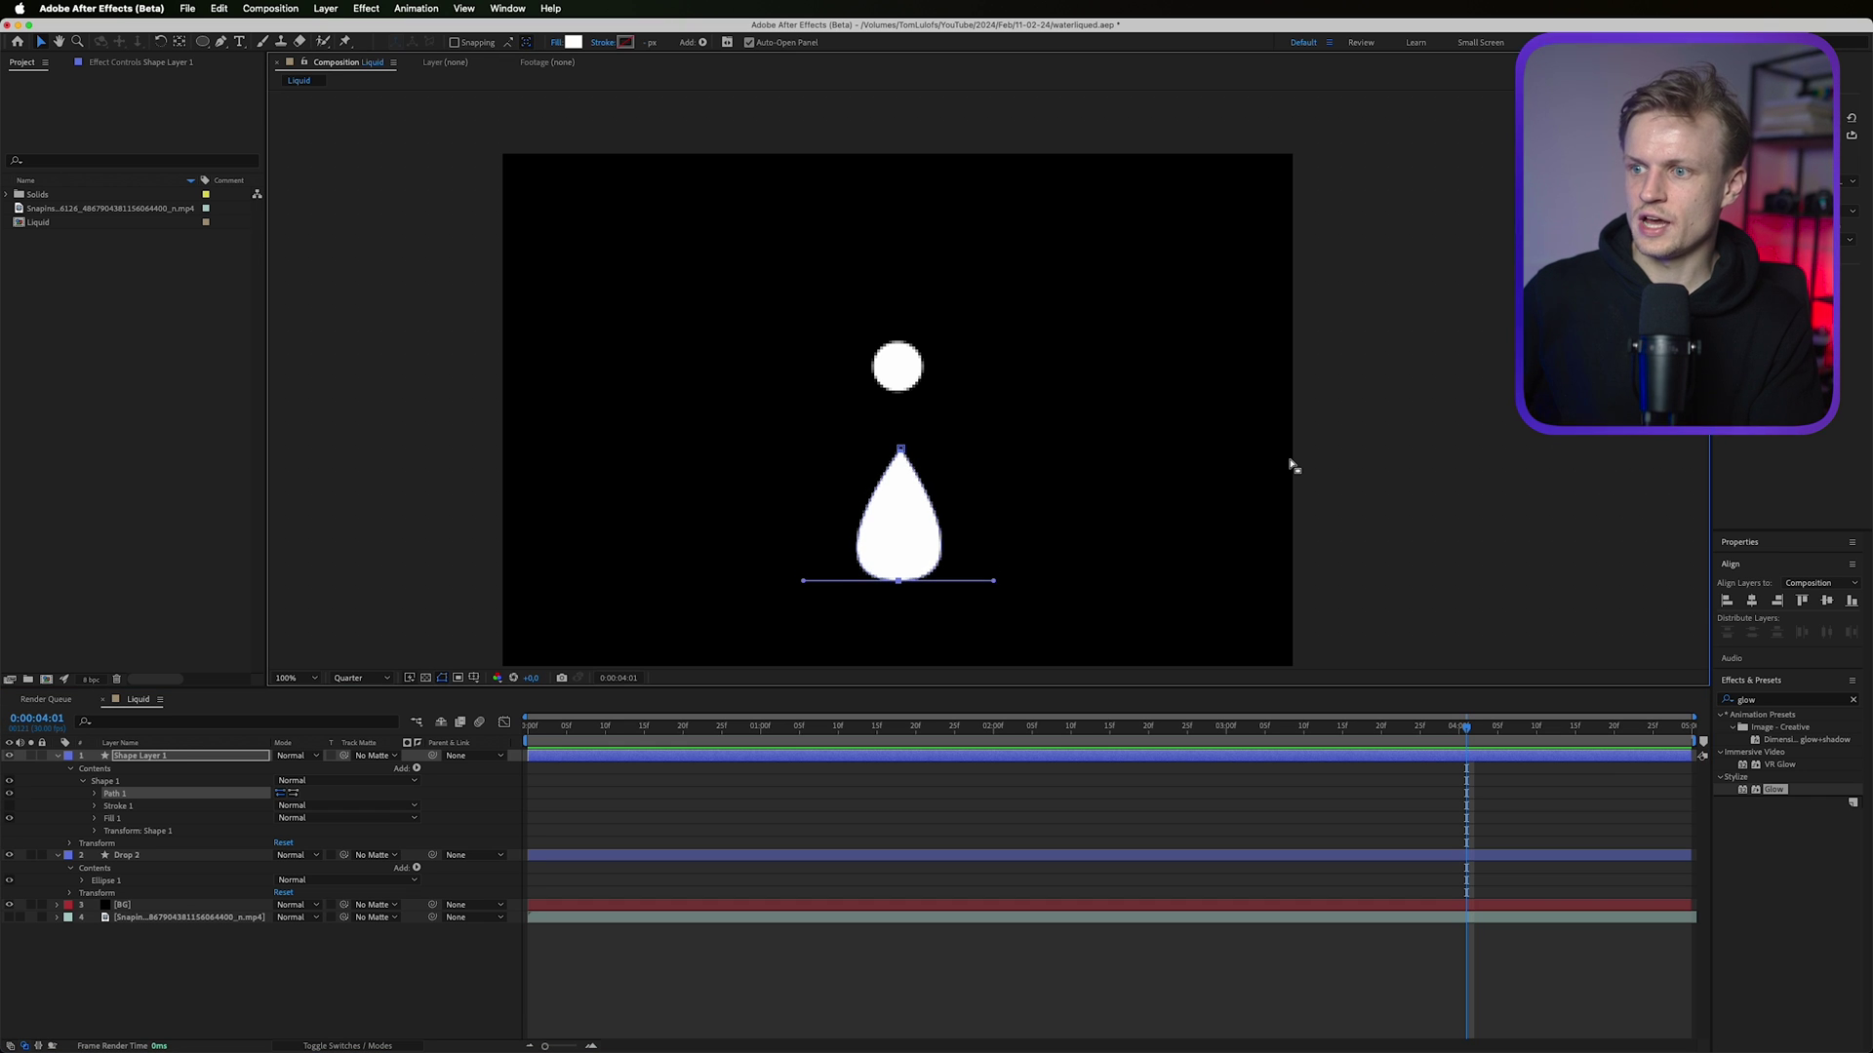
key("Down")
key("Down")
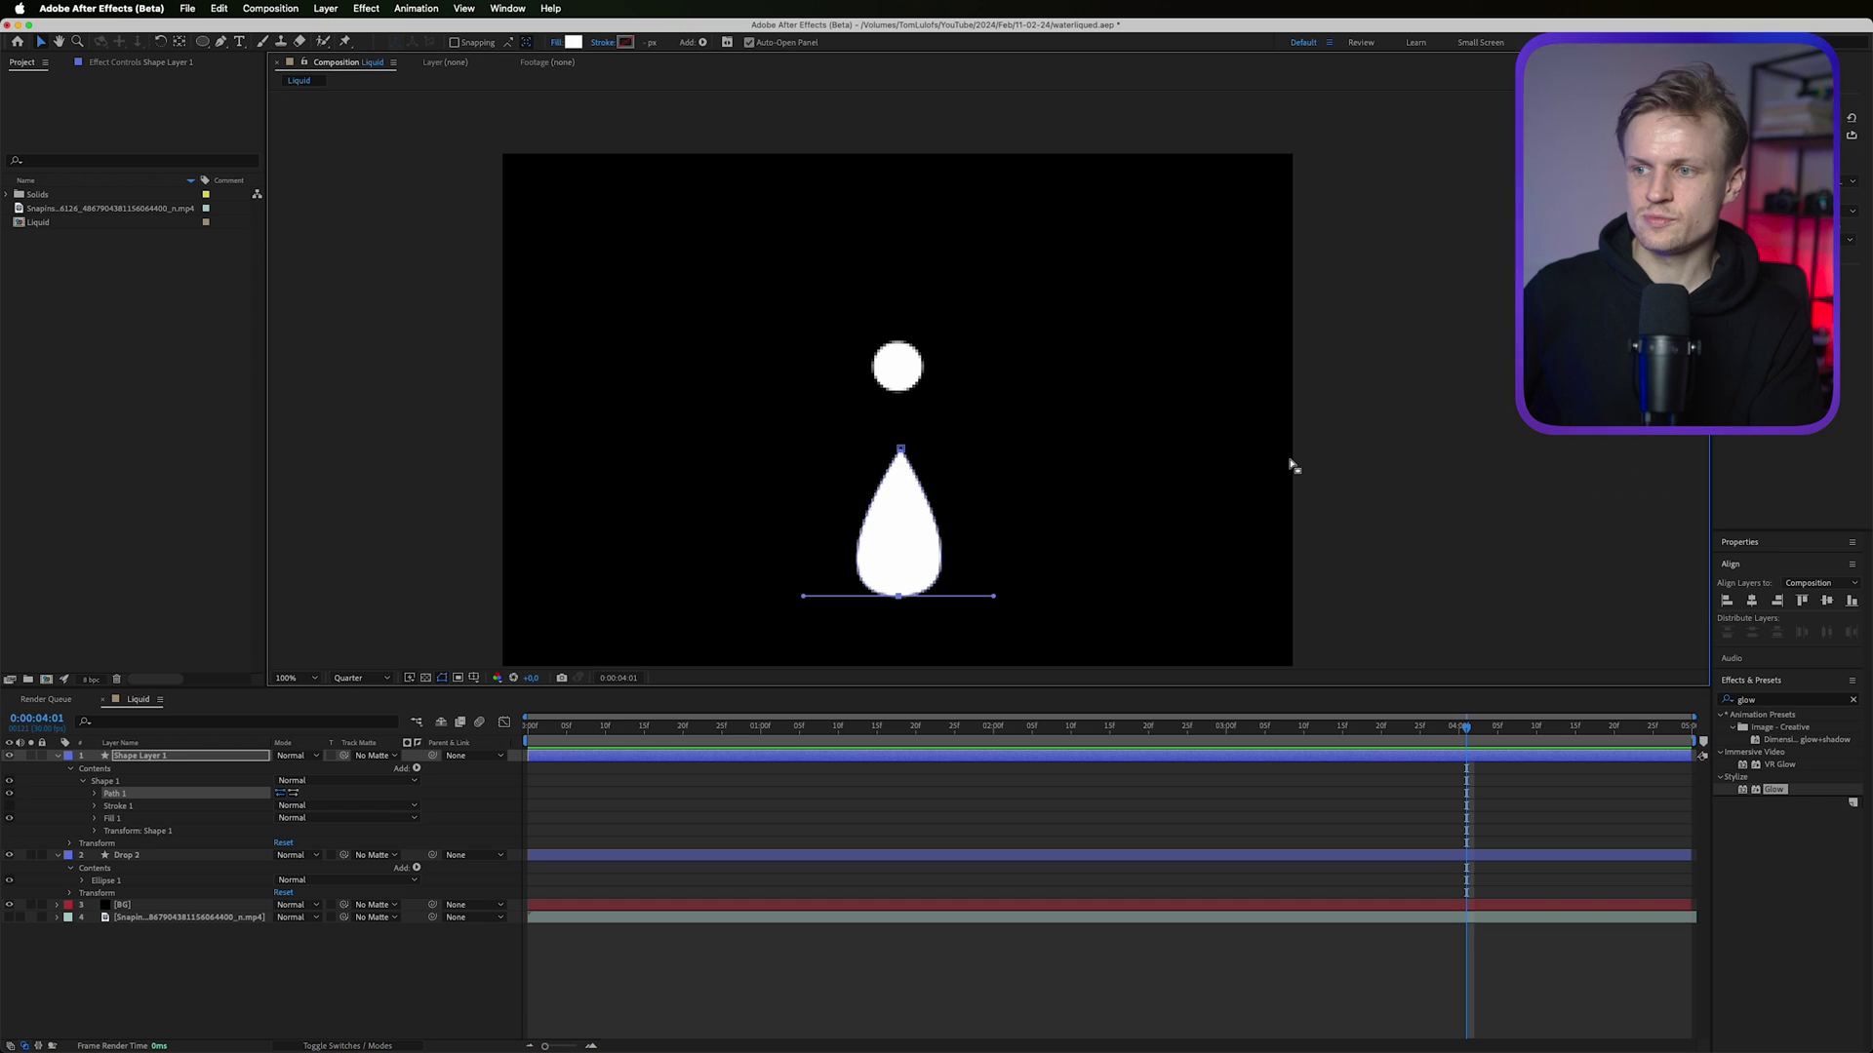
key("Down")
key("Up")
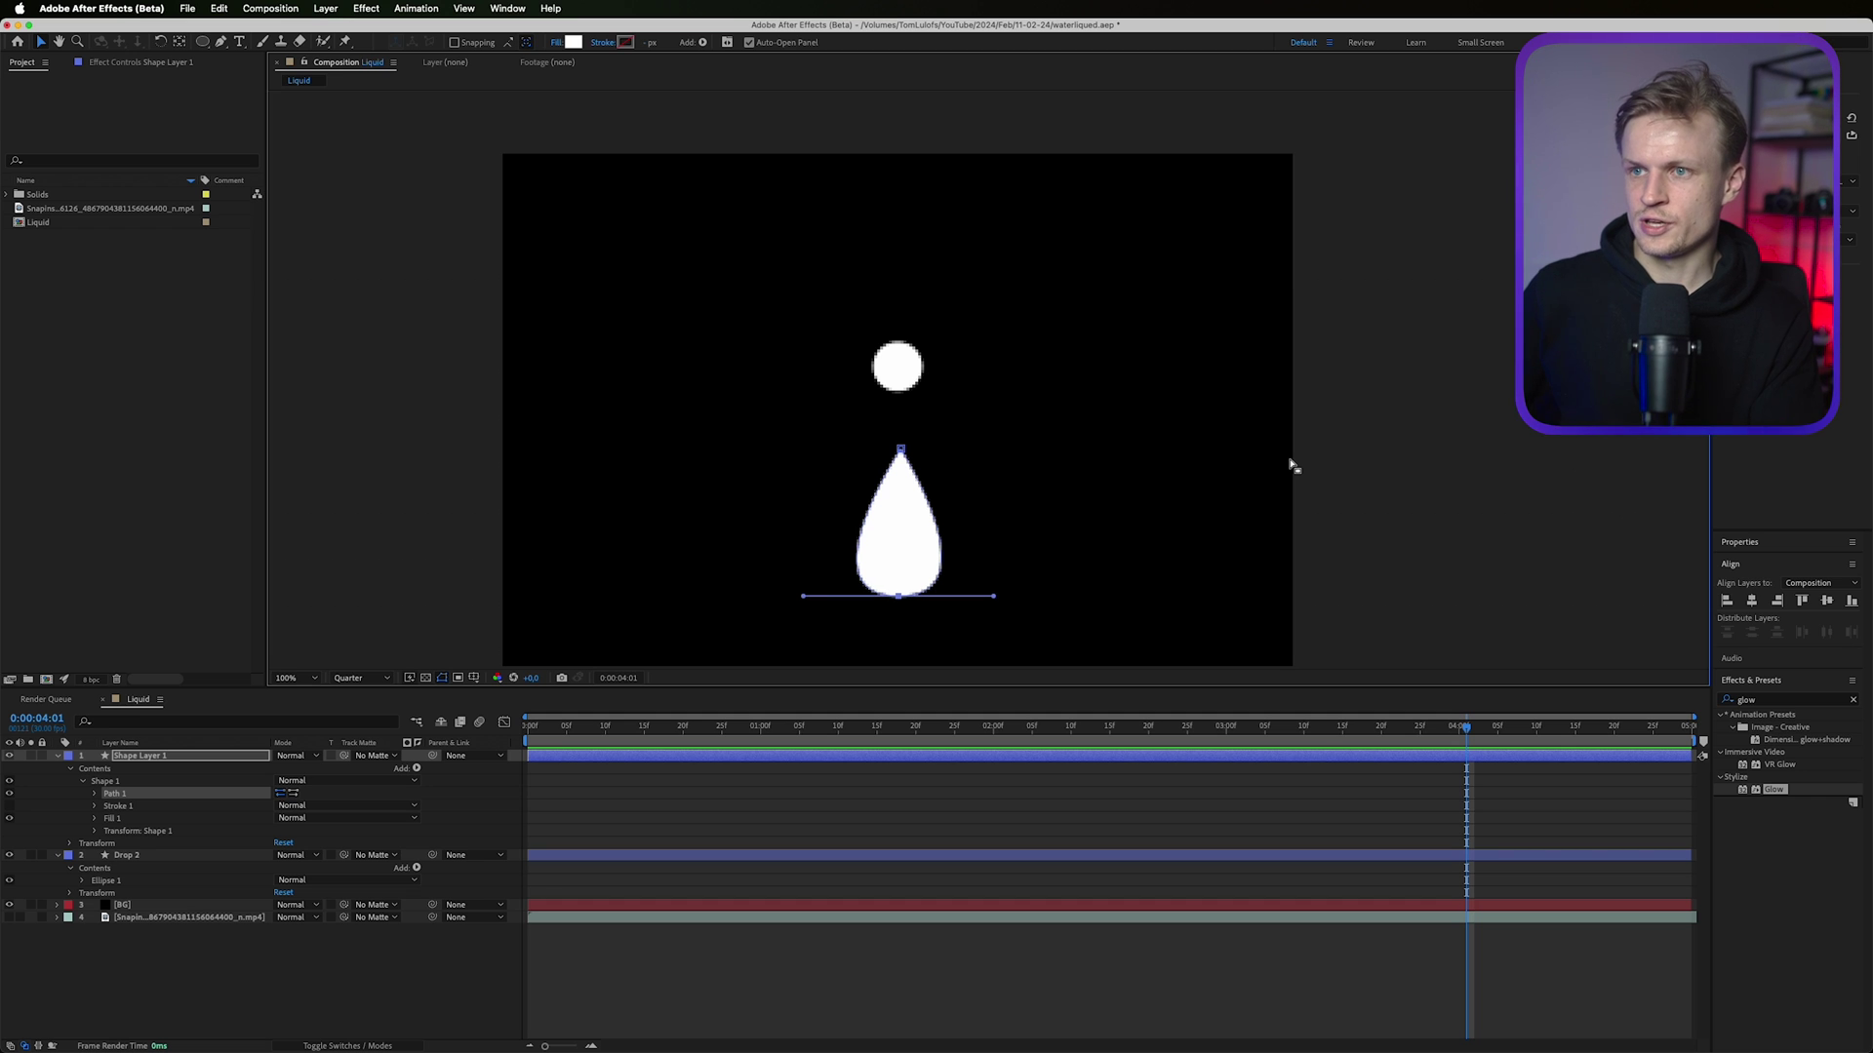
Set the teardrop's fill to None.
left_click(548, 43)
left_click(888, 475)
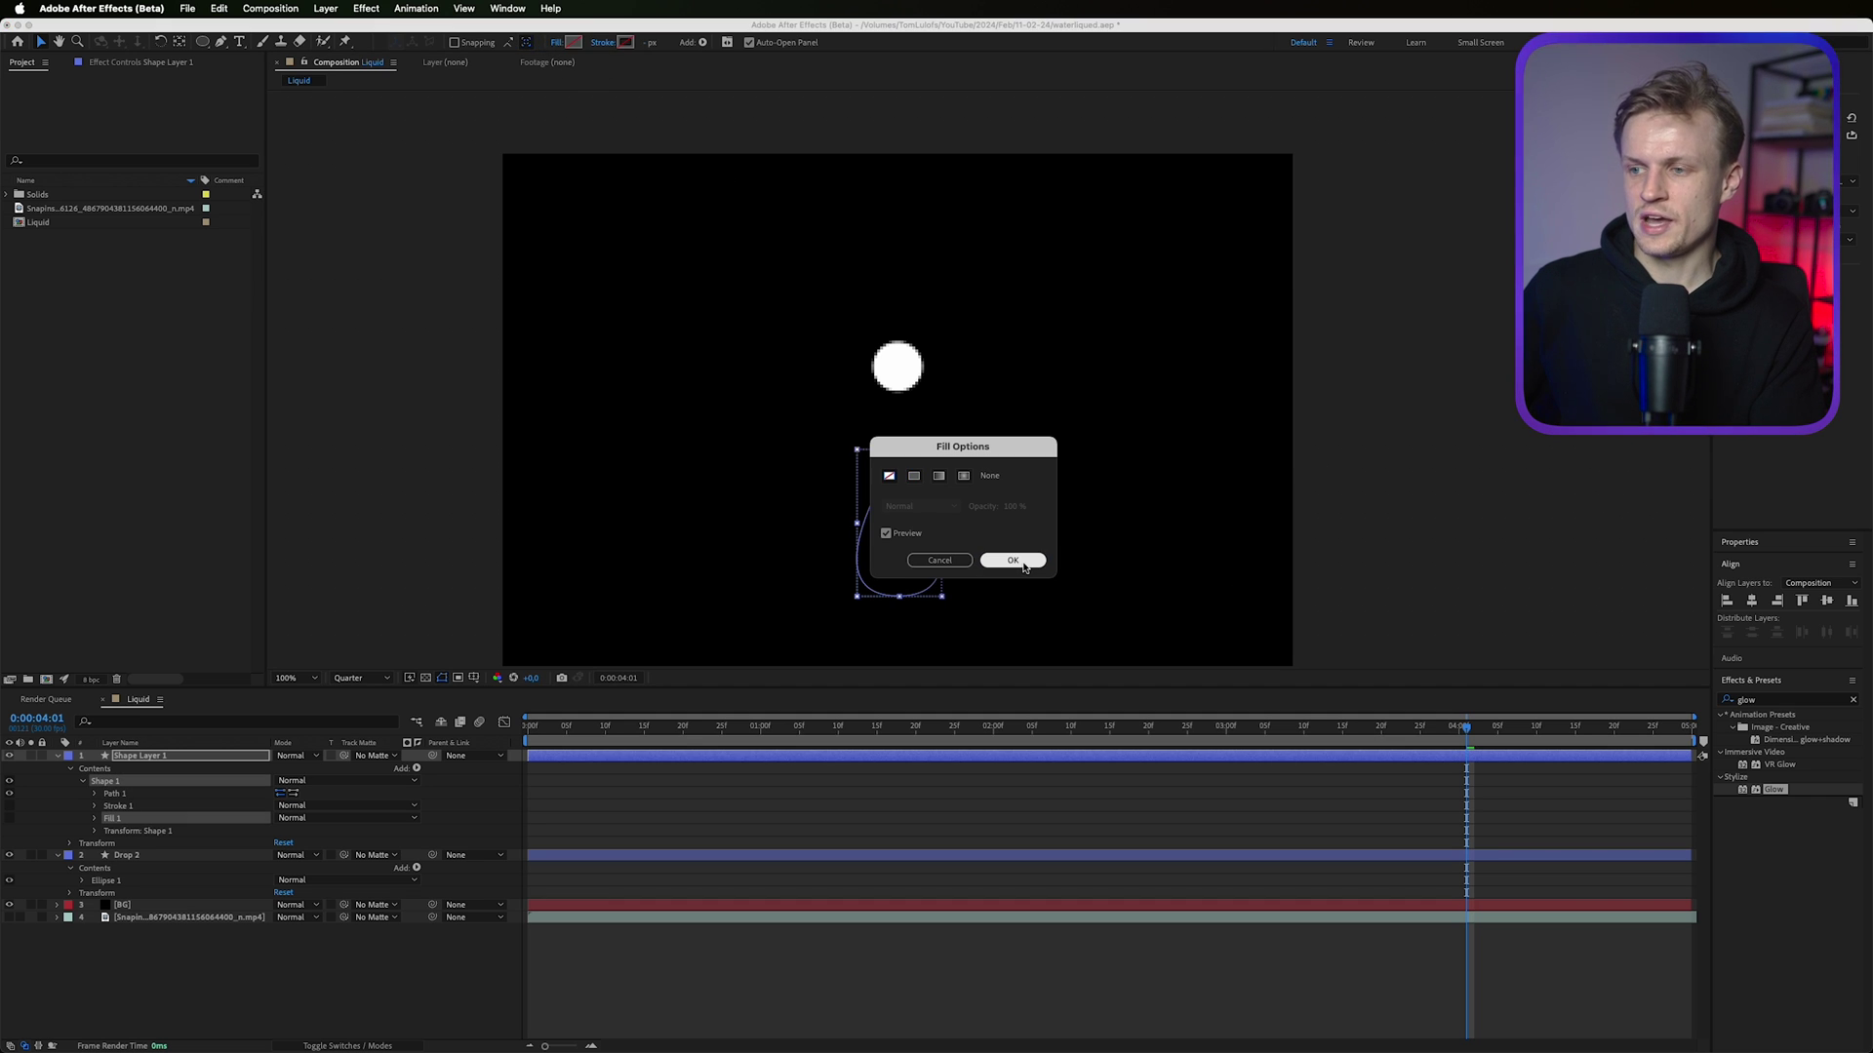
left_click(1012, 561)
Change the teardrop's stroke type to Linear Gradient.
left_click(625, 42)
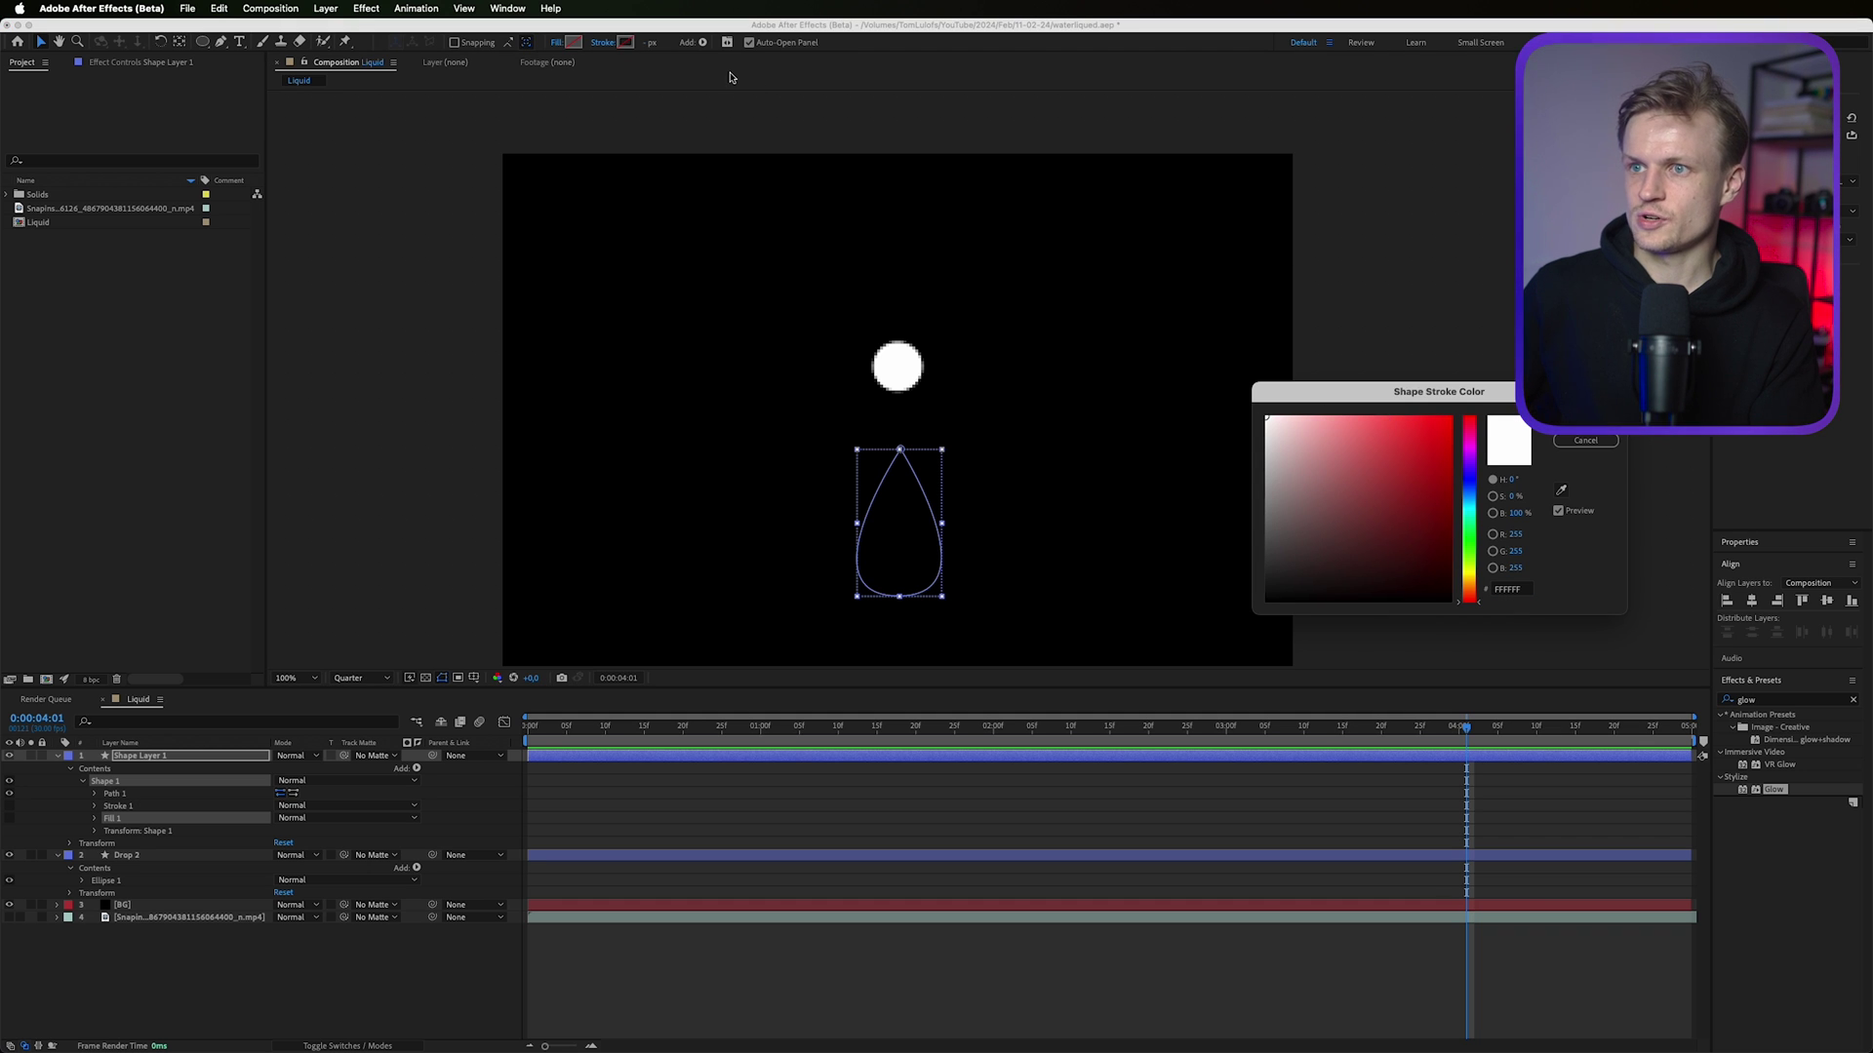
left_click(1601, 440)
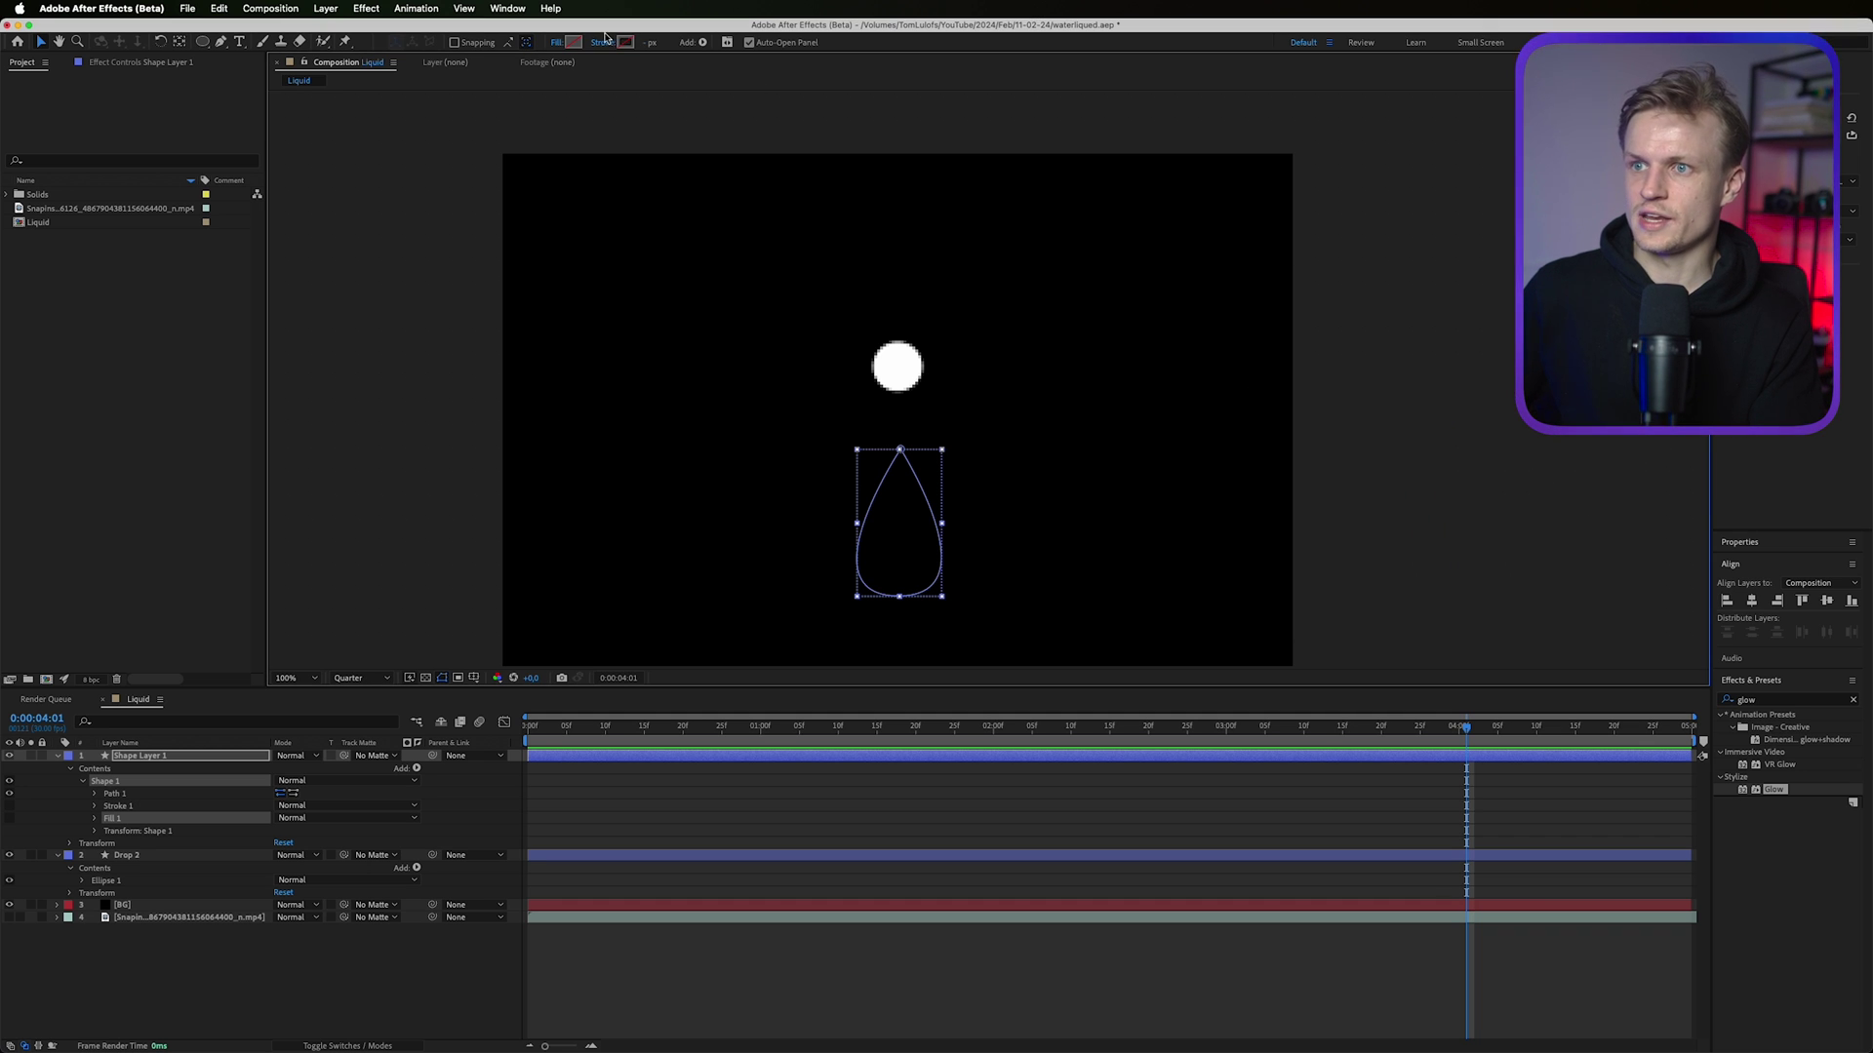
left_click(603, 43)
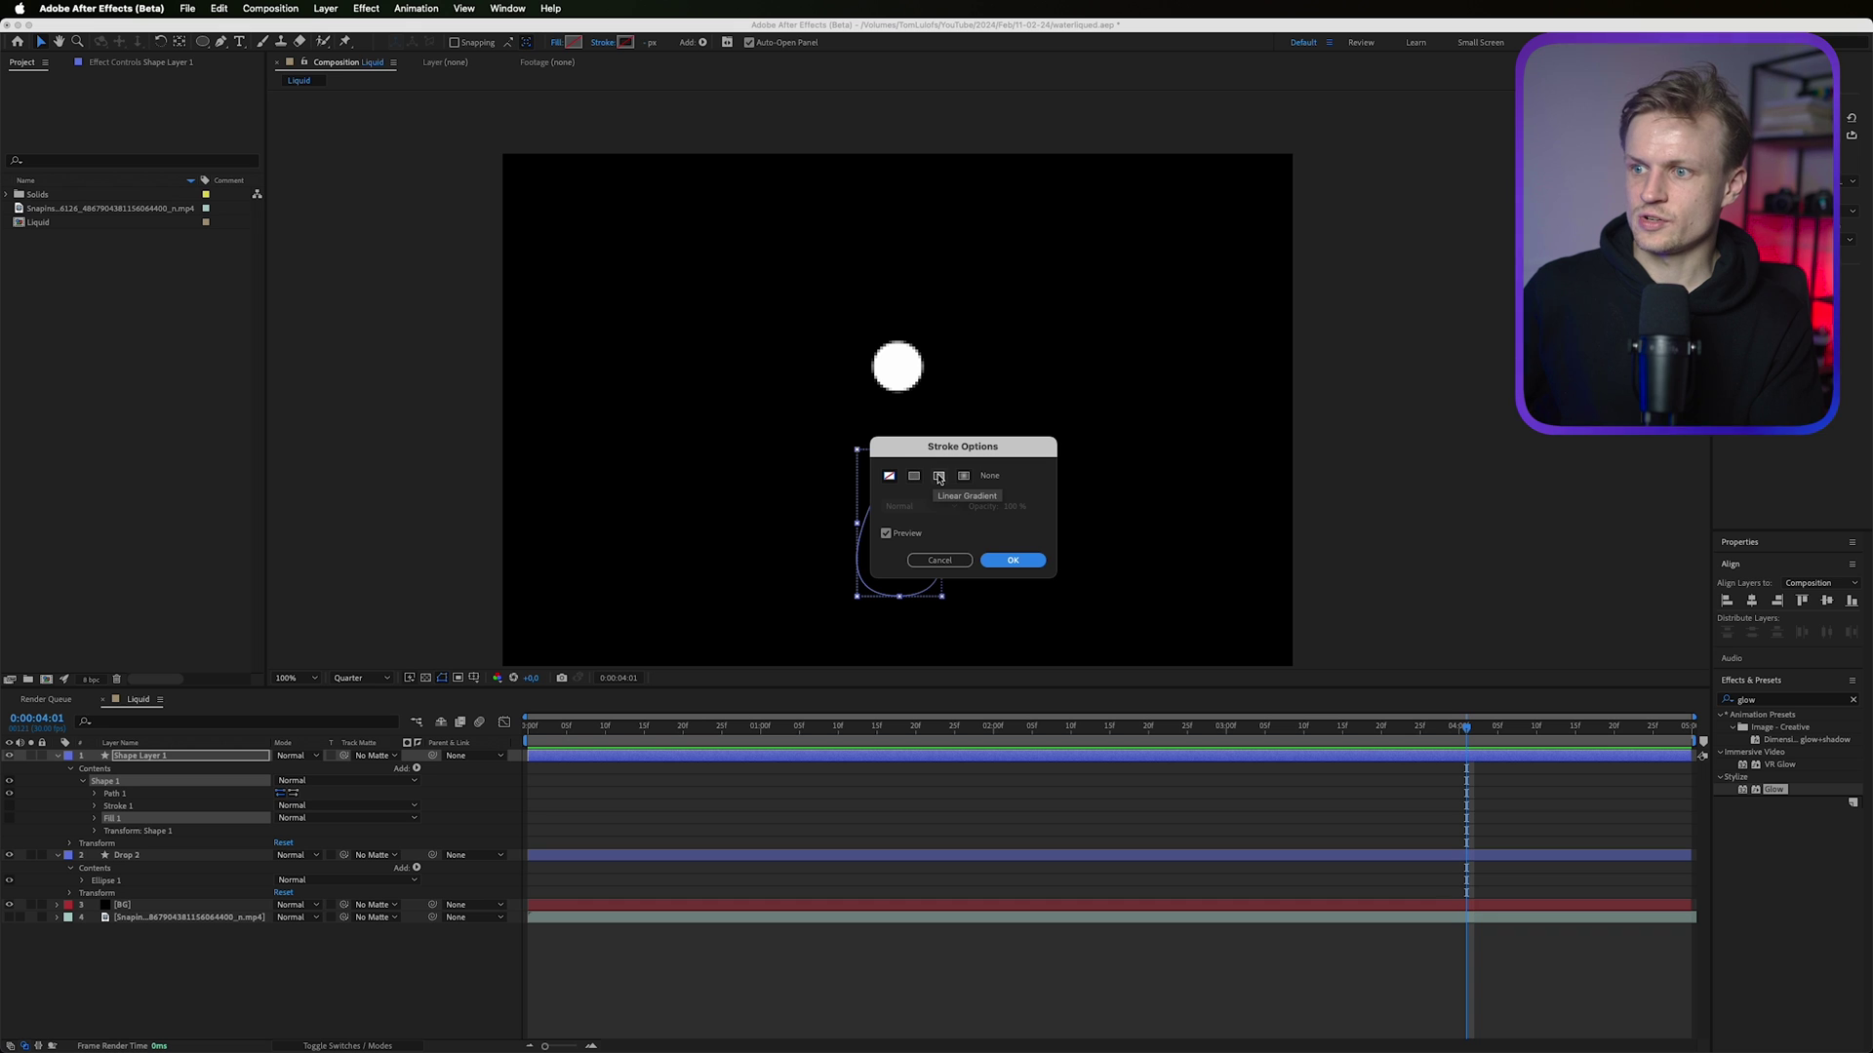
left_click(938, 476)
left_click_drag(967, 450, 1169, 409)
left_click(1212, 520)
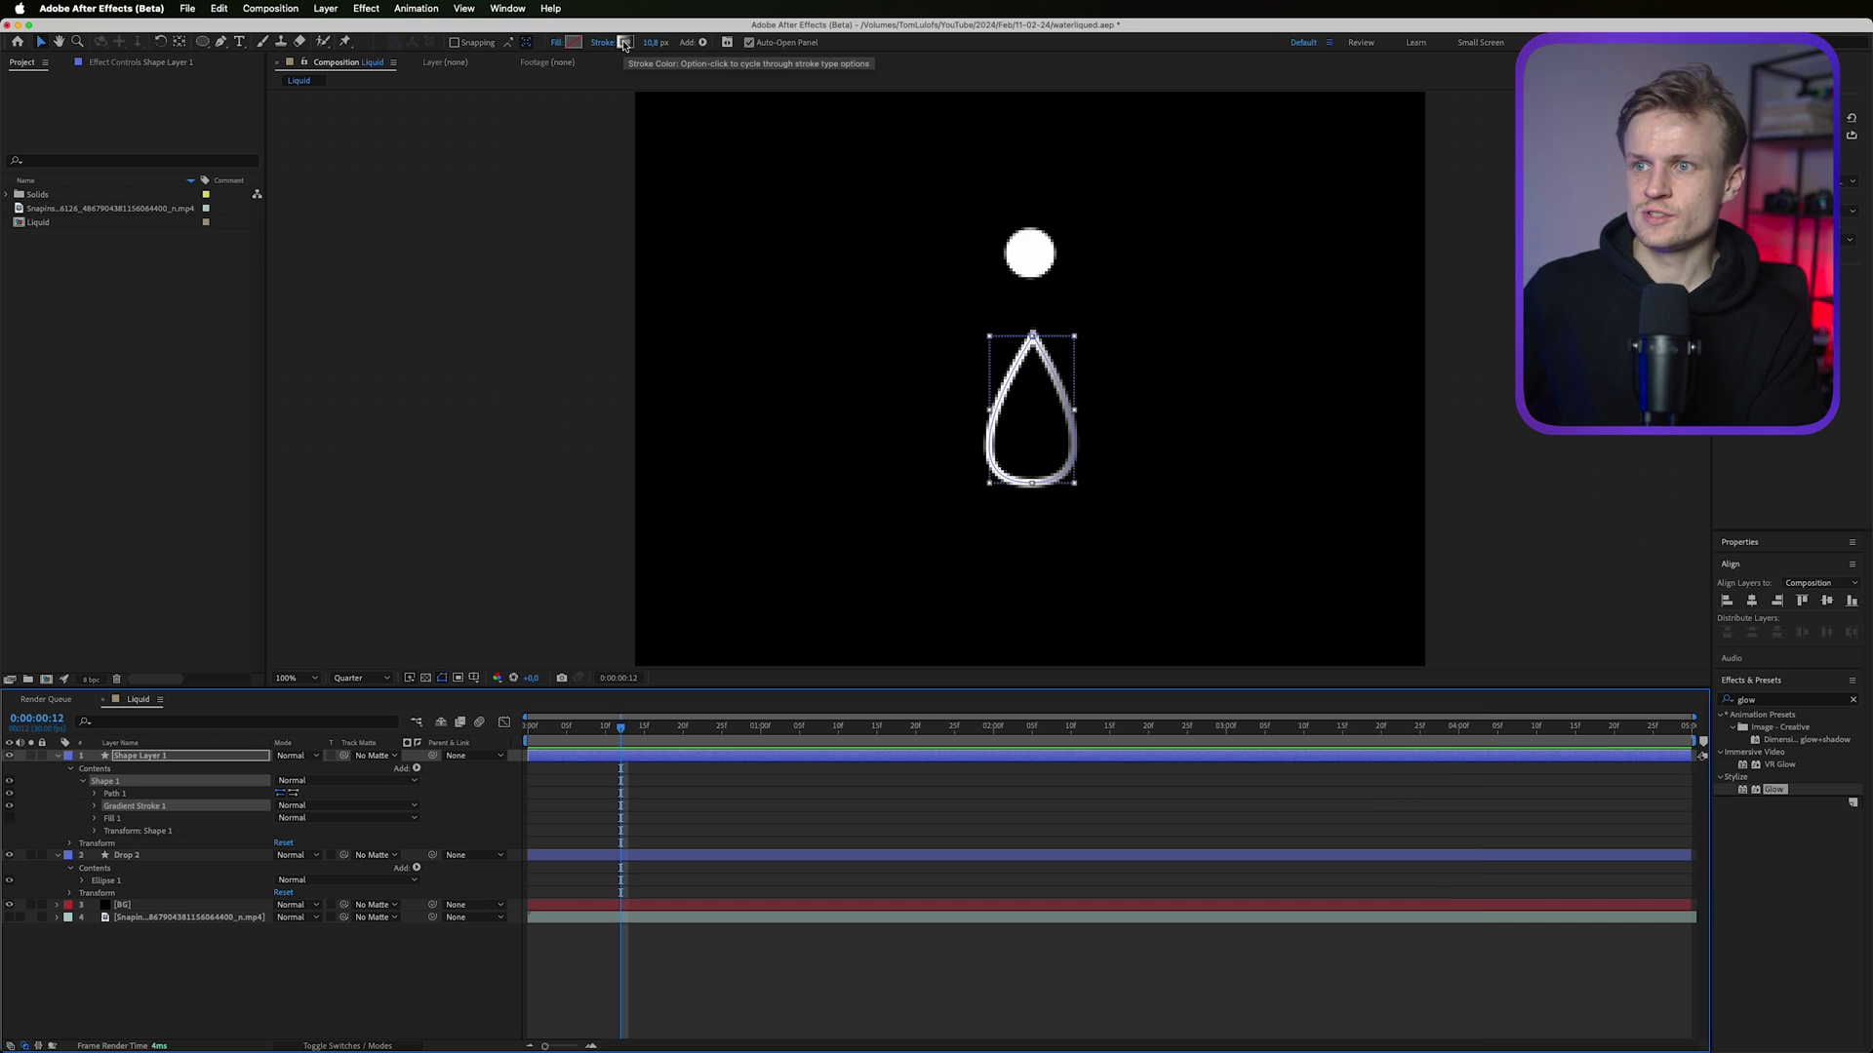
Change the black end stop of the teardrop's stroke gradient to dark blue (1E2068), keeping the white start stop.
left_click(624, 42)
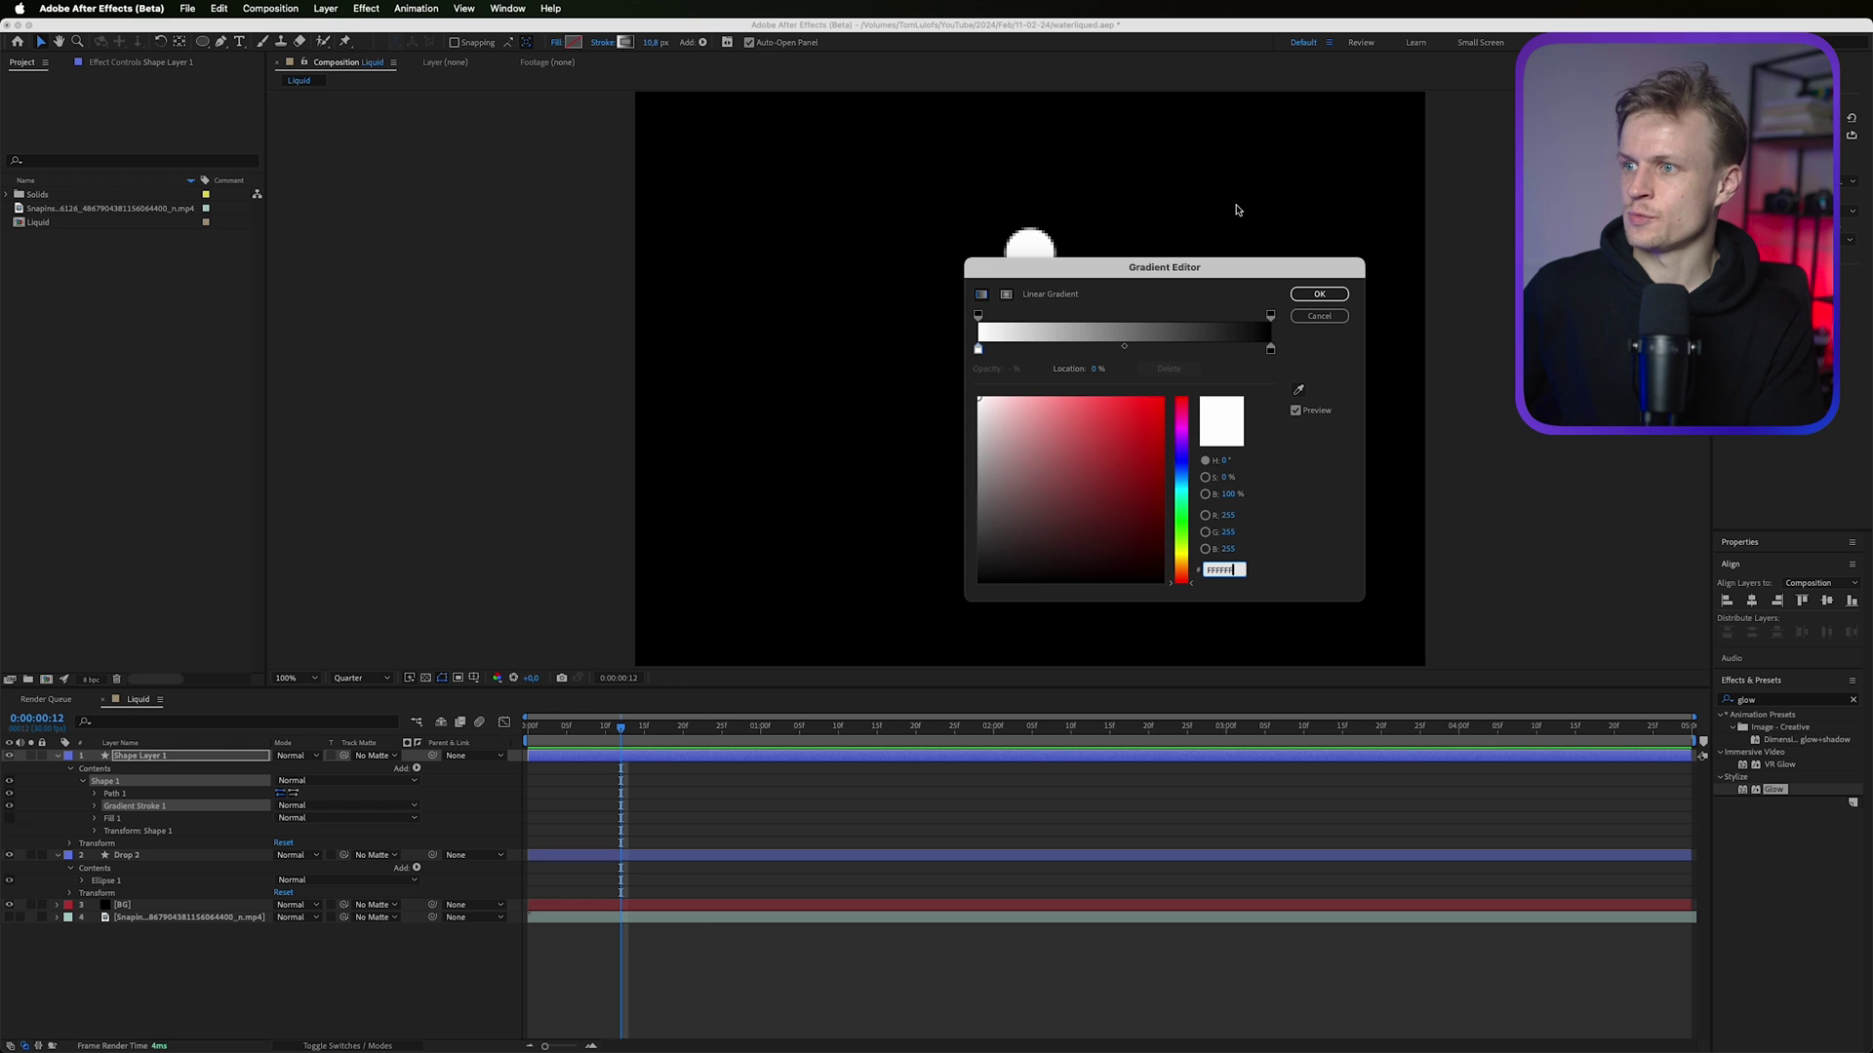
left_click_drag(1235, 267, 1627, 294)
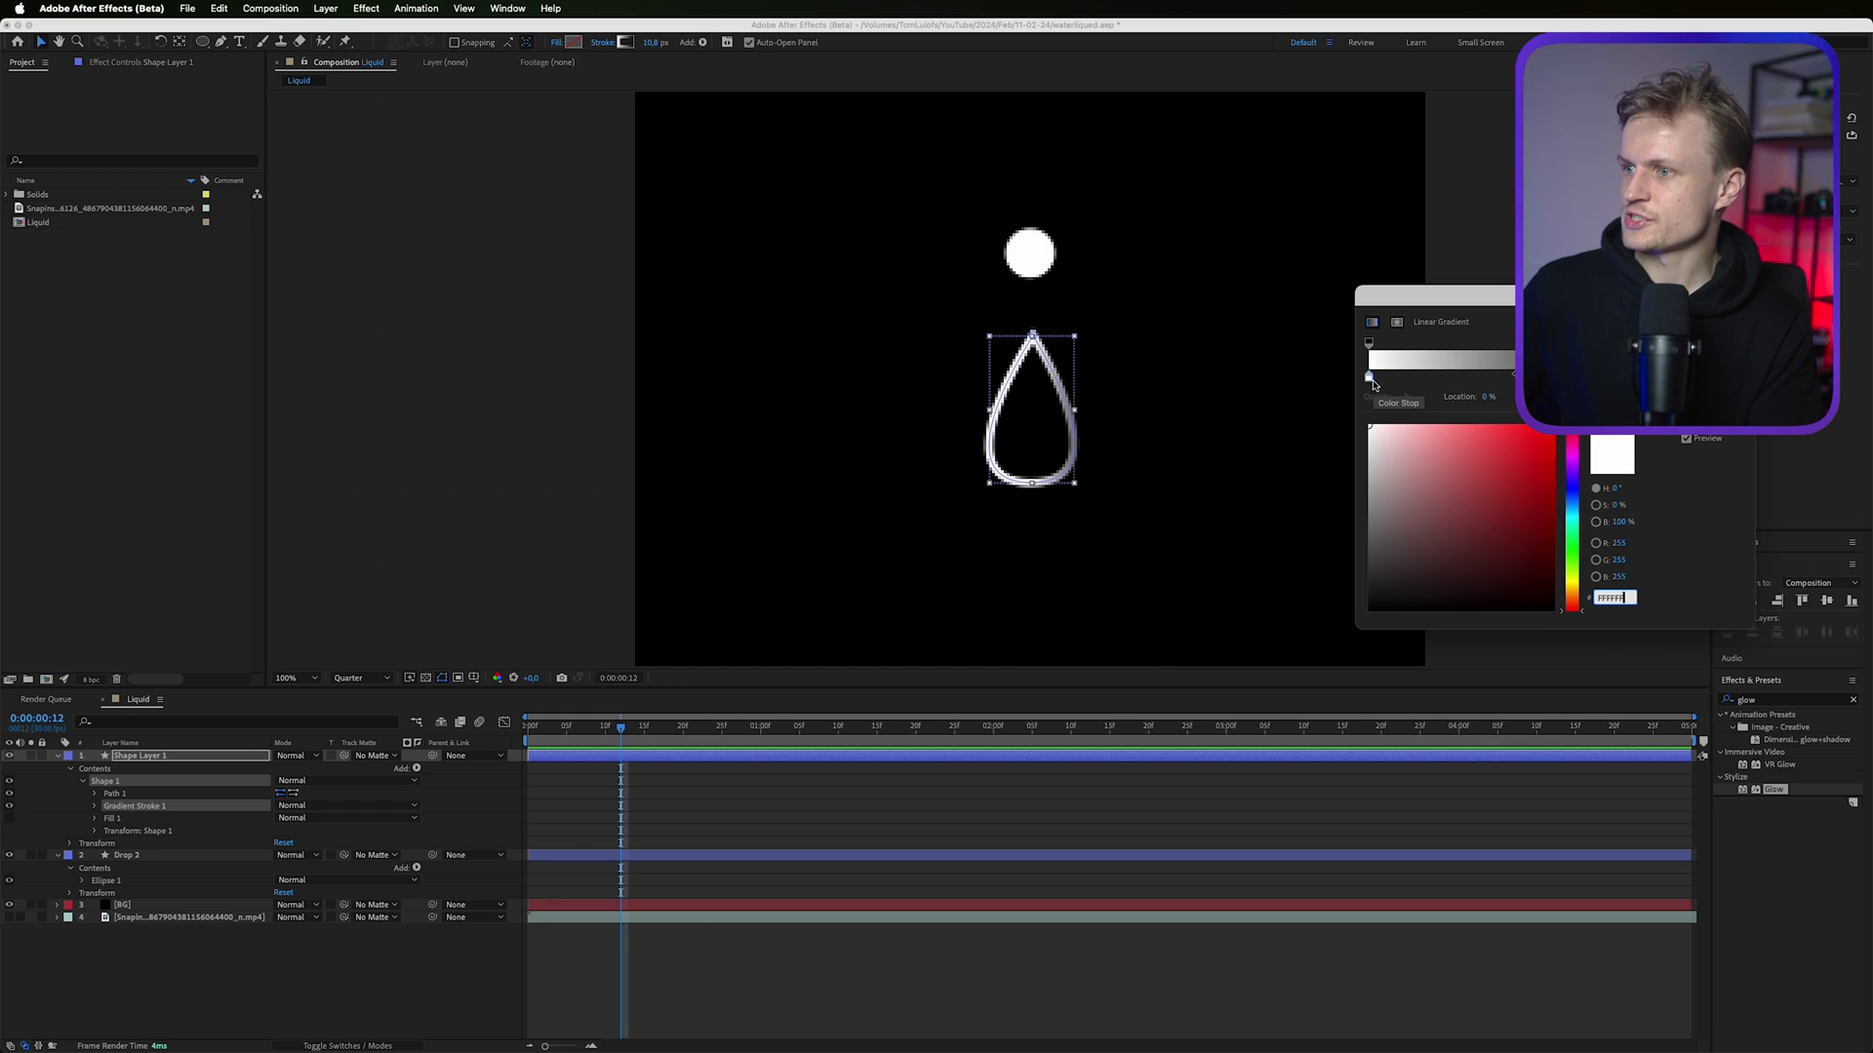
left_click(1506, 374)
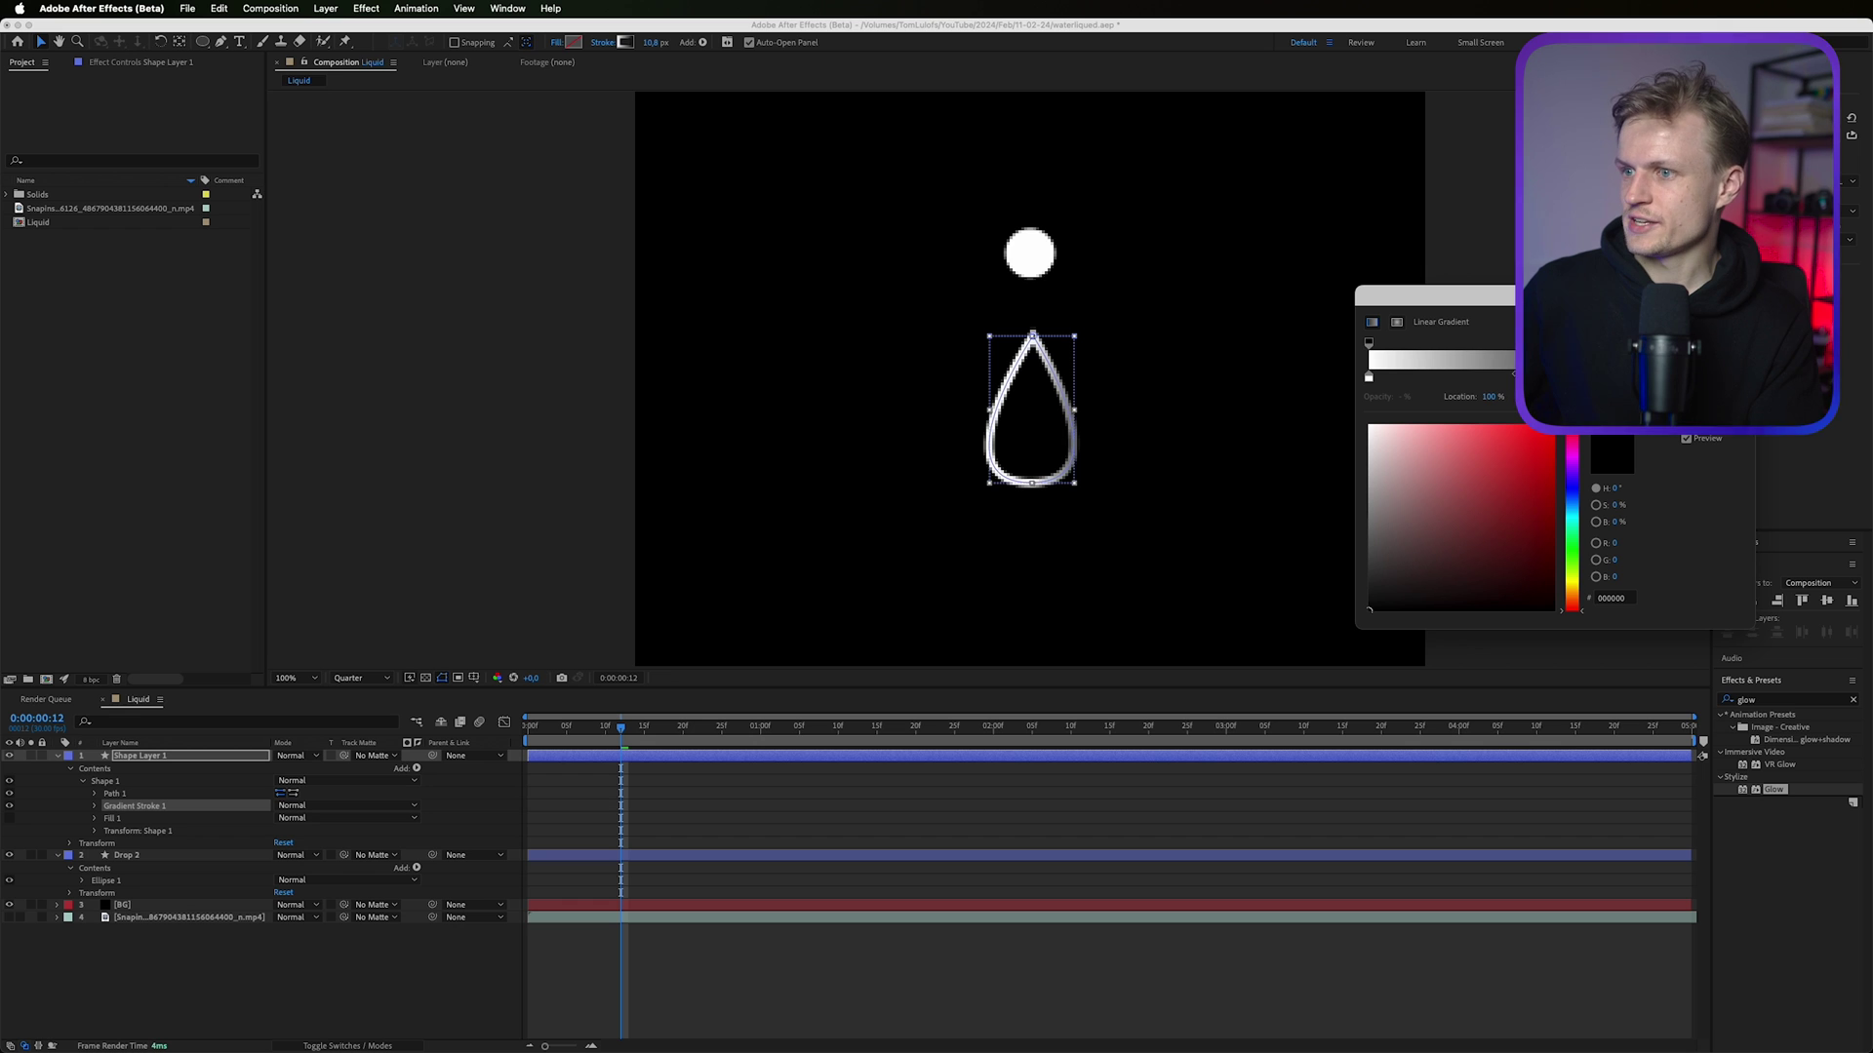
left_click(1572, 488)
left_click(1498, 511)
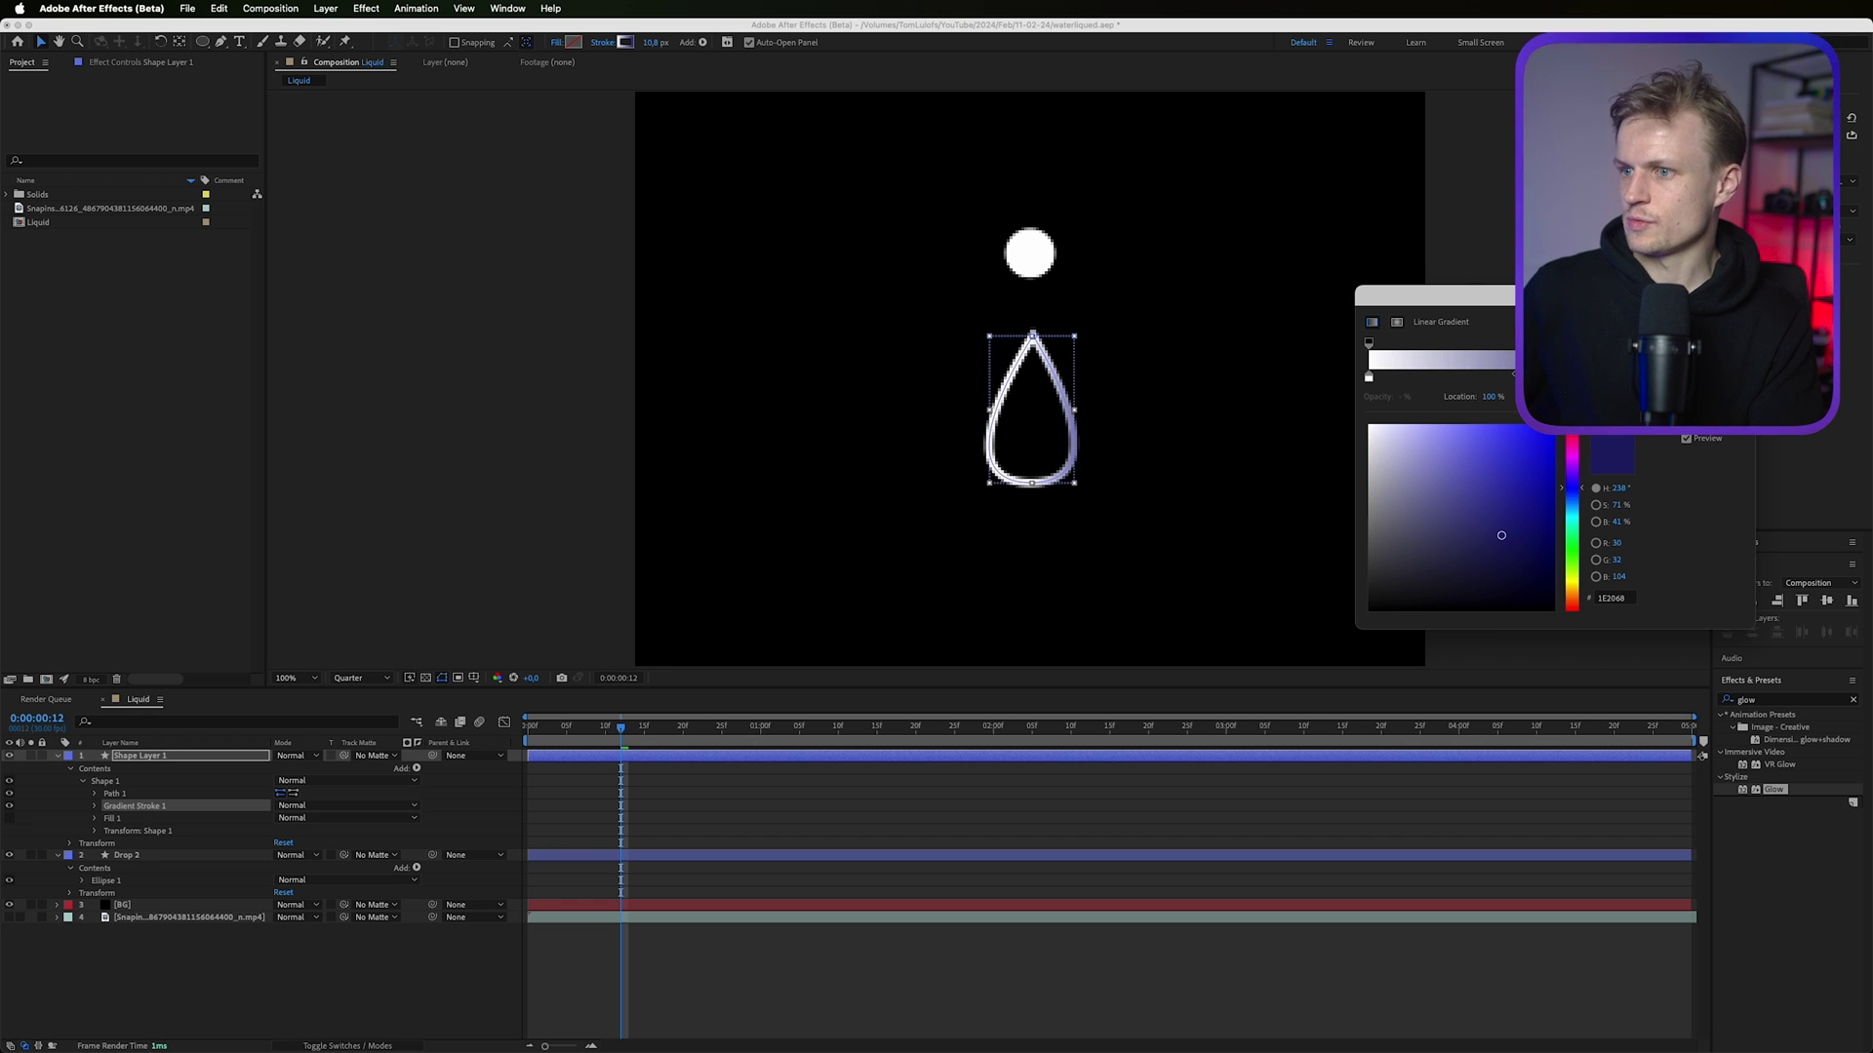
left_click(1709, 323)
Expand the teardrop's Gradient Stroke properties and try adjusting the horizontal value of the gradient's End Point.
scroll(1089, 509, "up", 1)
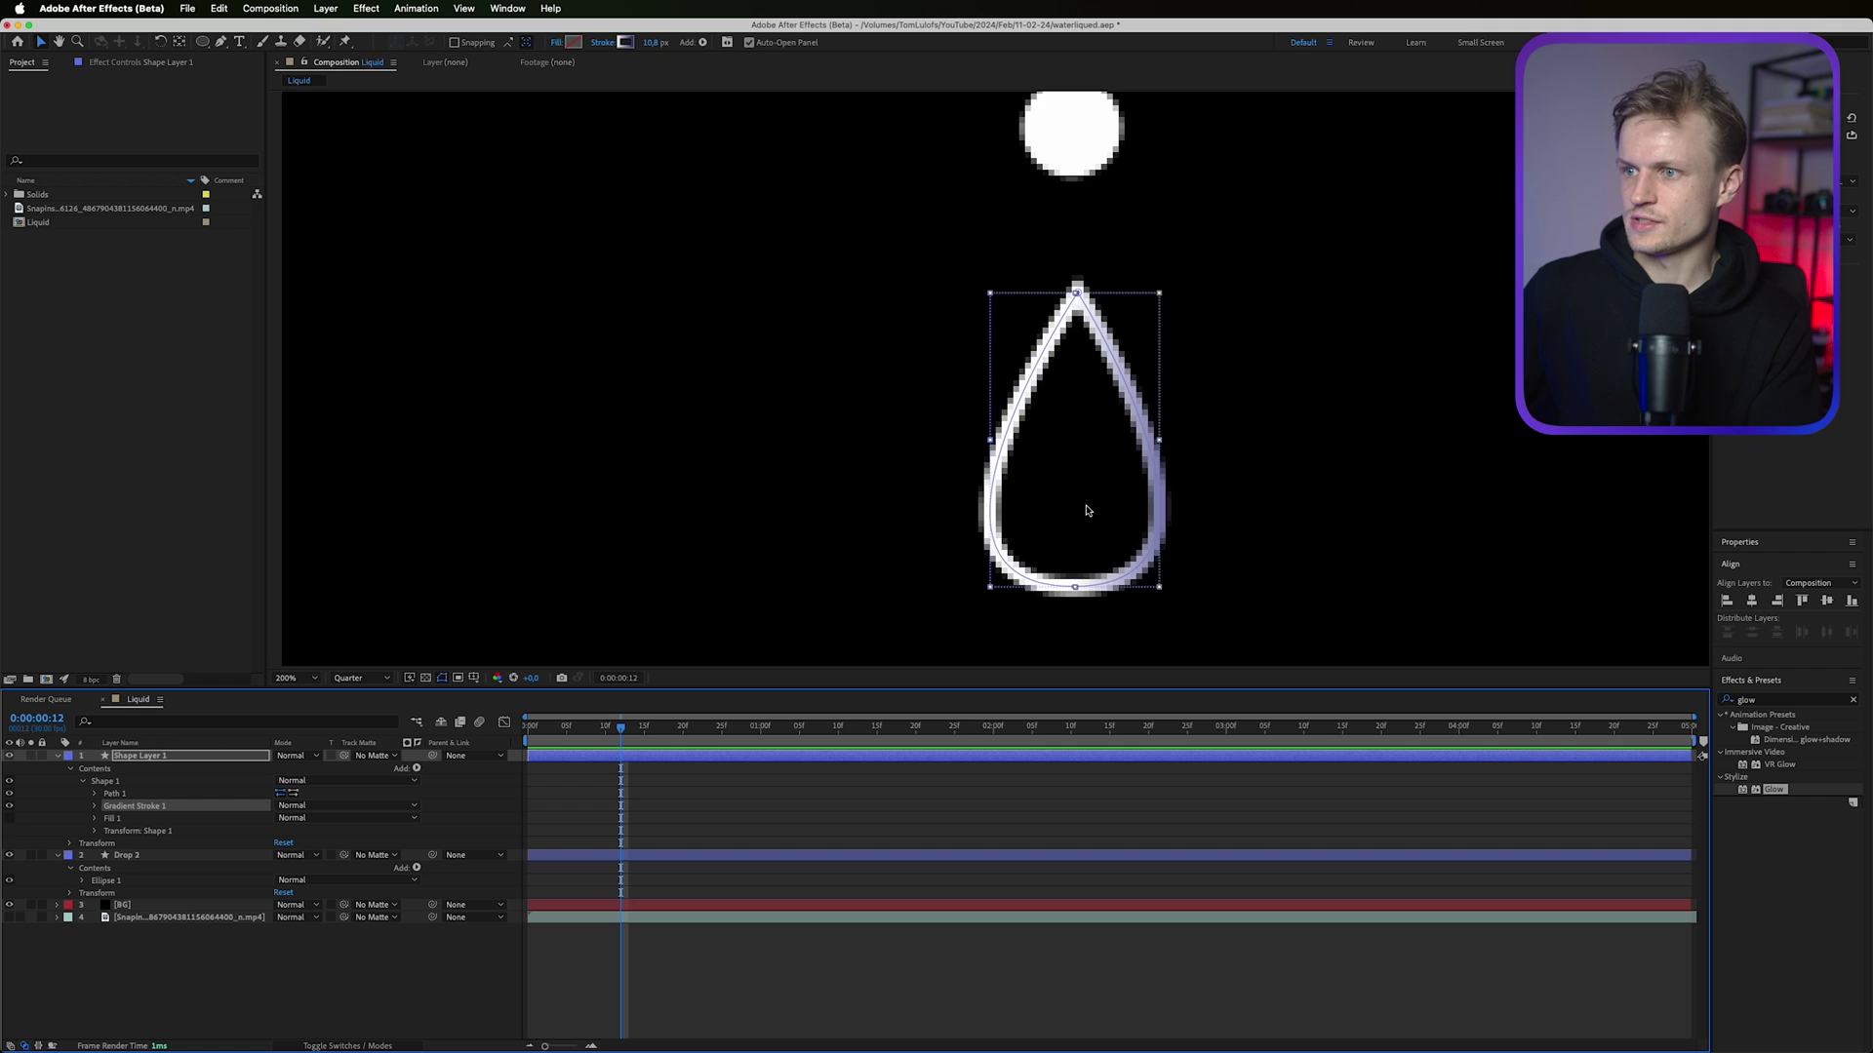
left_click_drag(1086, 509, 1037, 419)
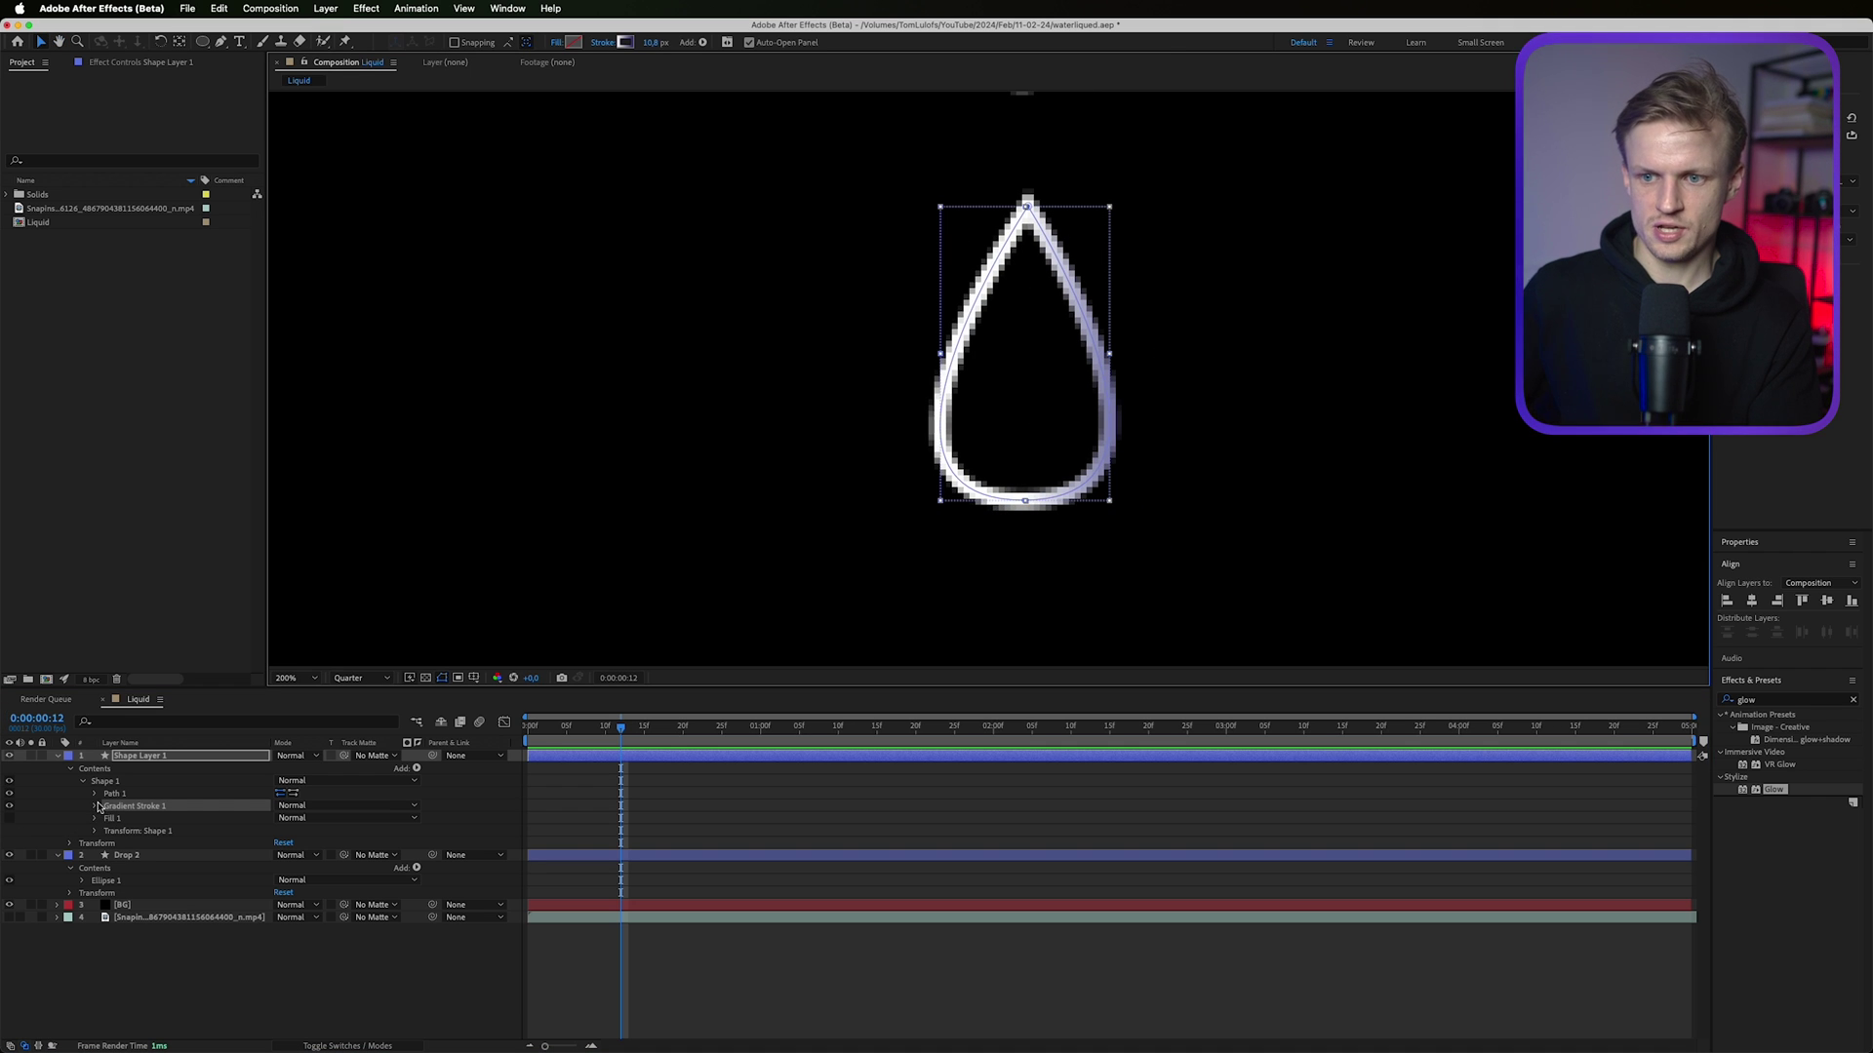
left_click(96, 807)
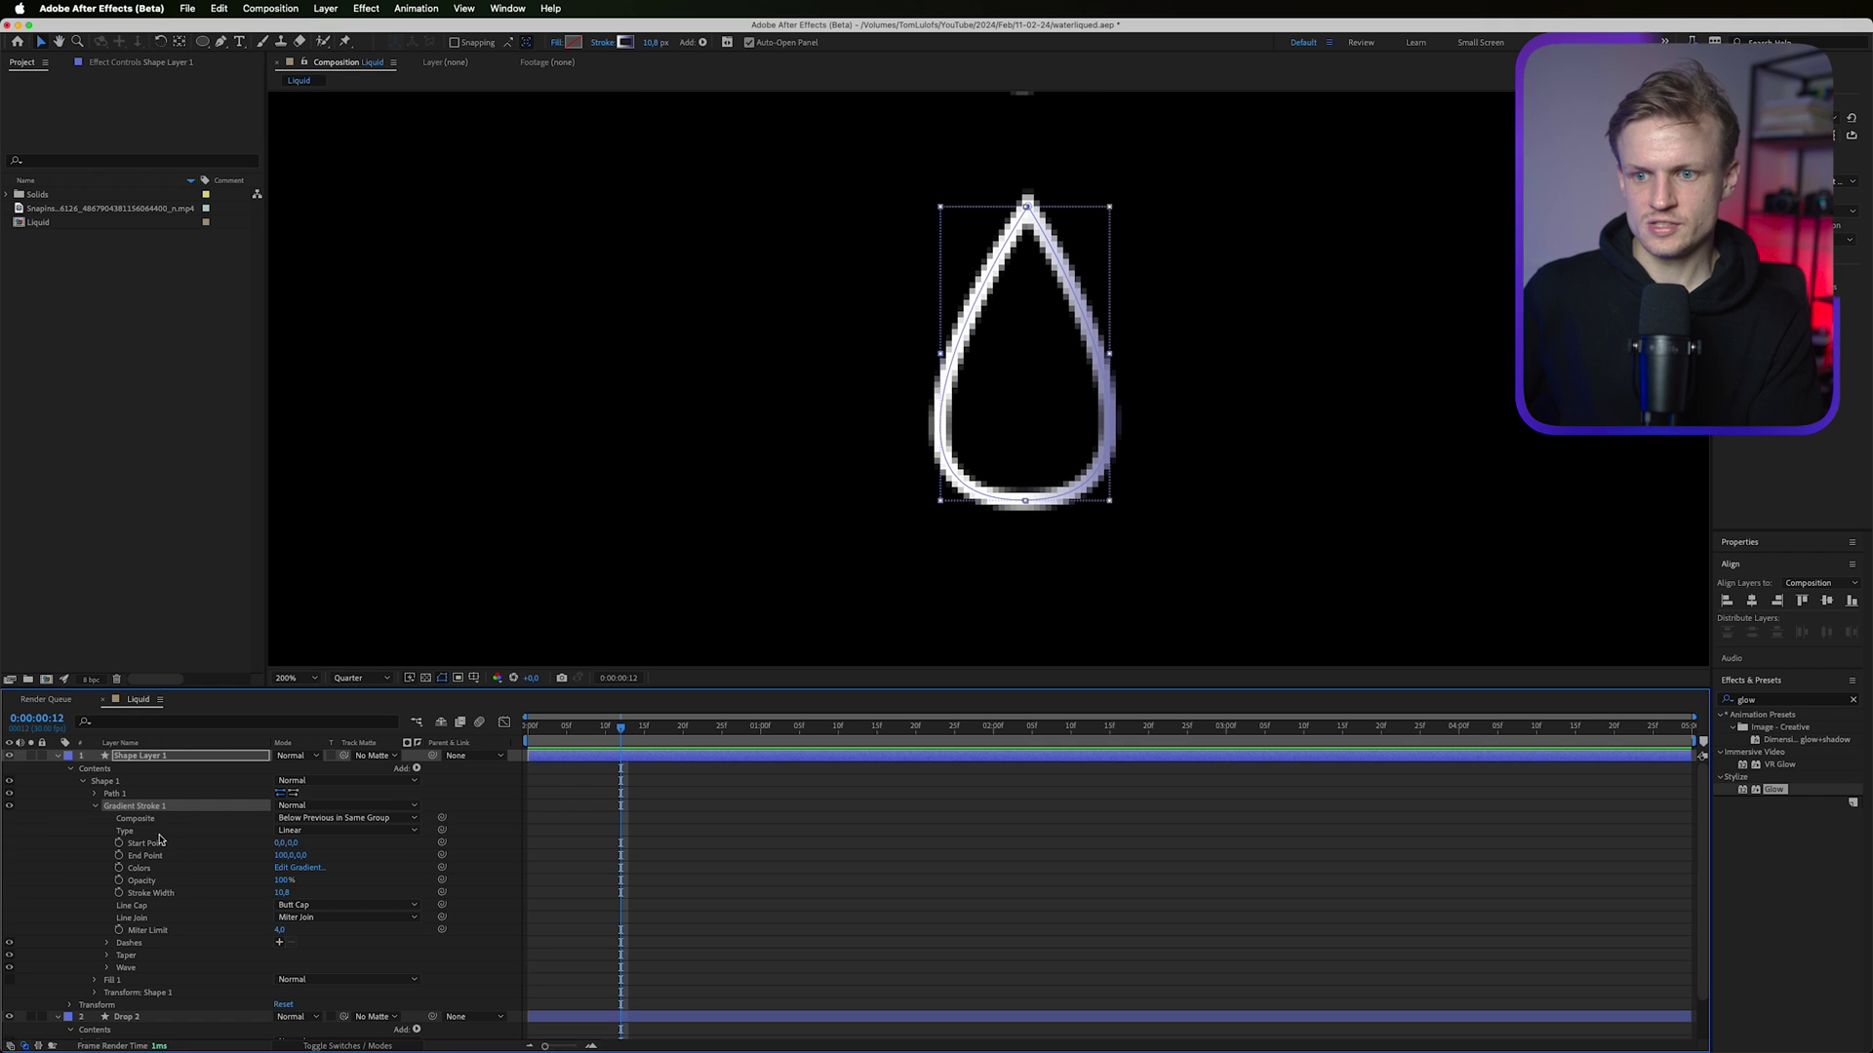
left_click(145, 856)
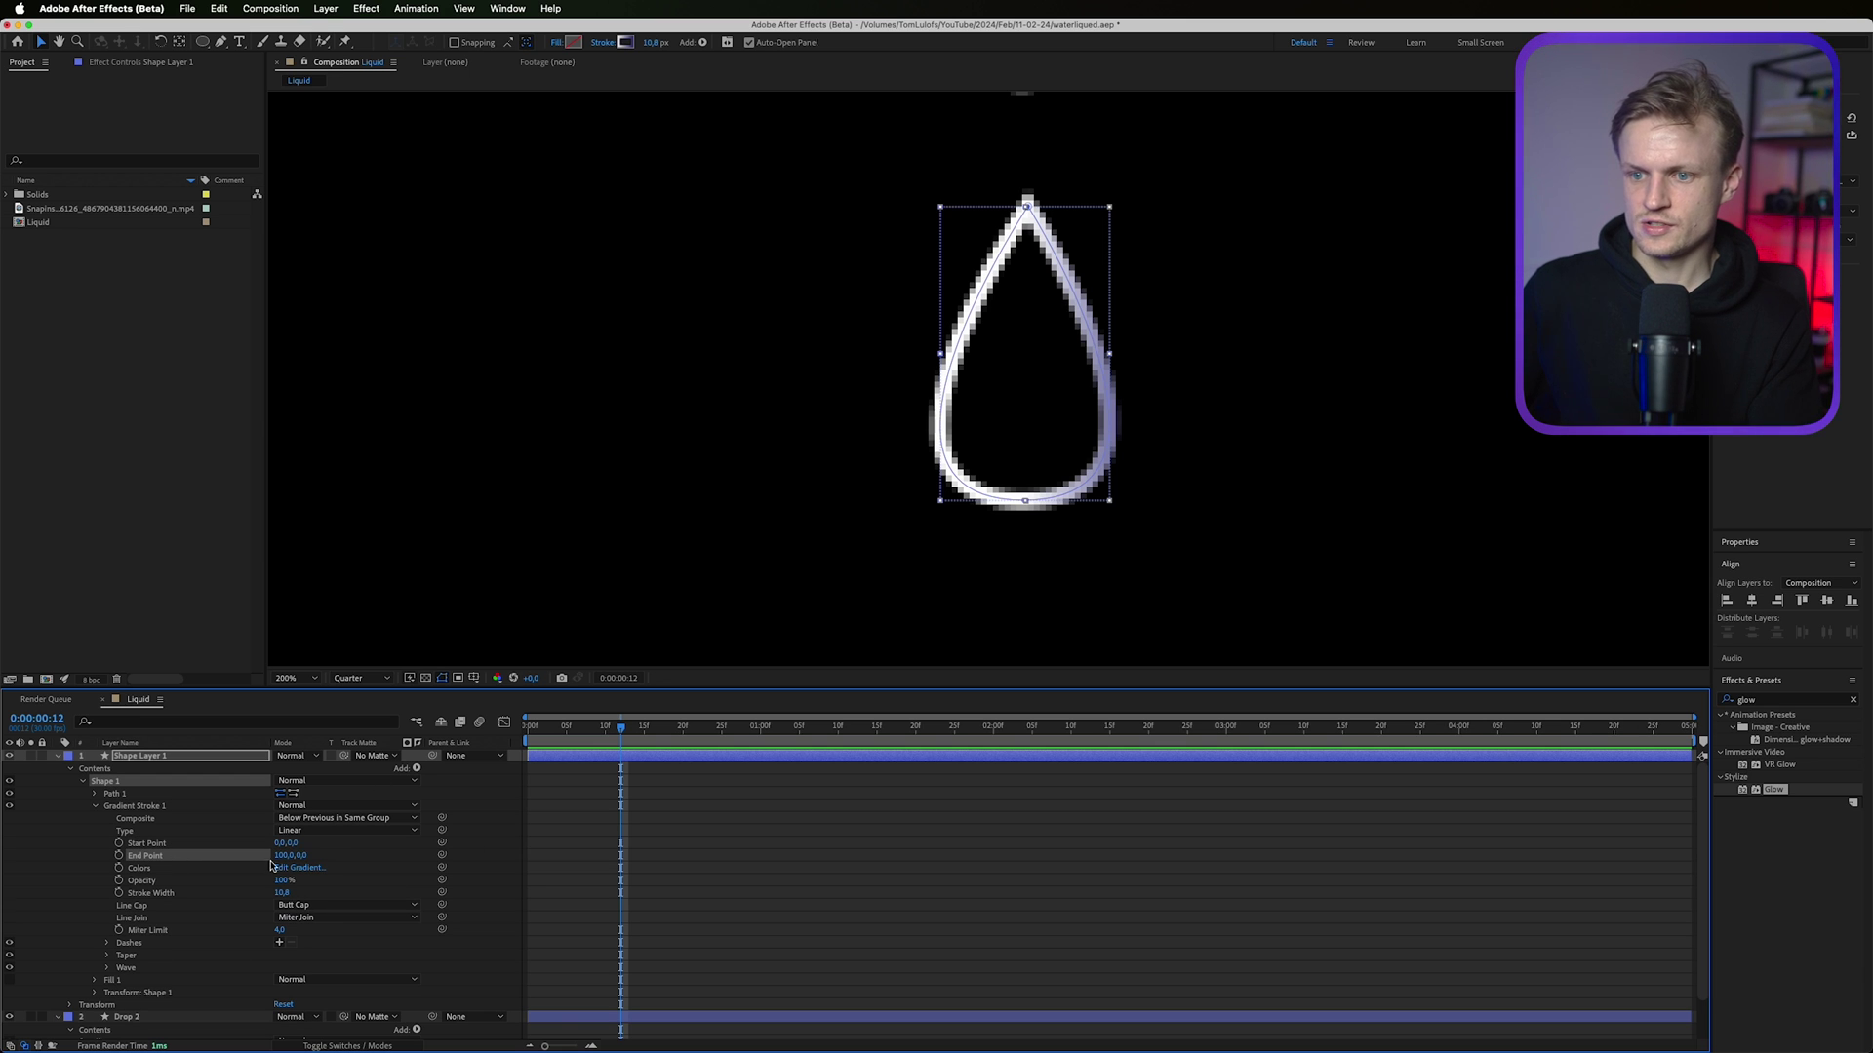
left_click_drag(281, 855, 244, 860)
left_click_drag(244, 860, 257, 860)
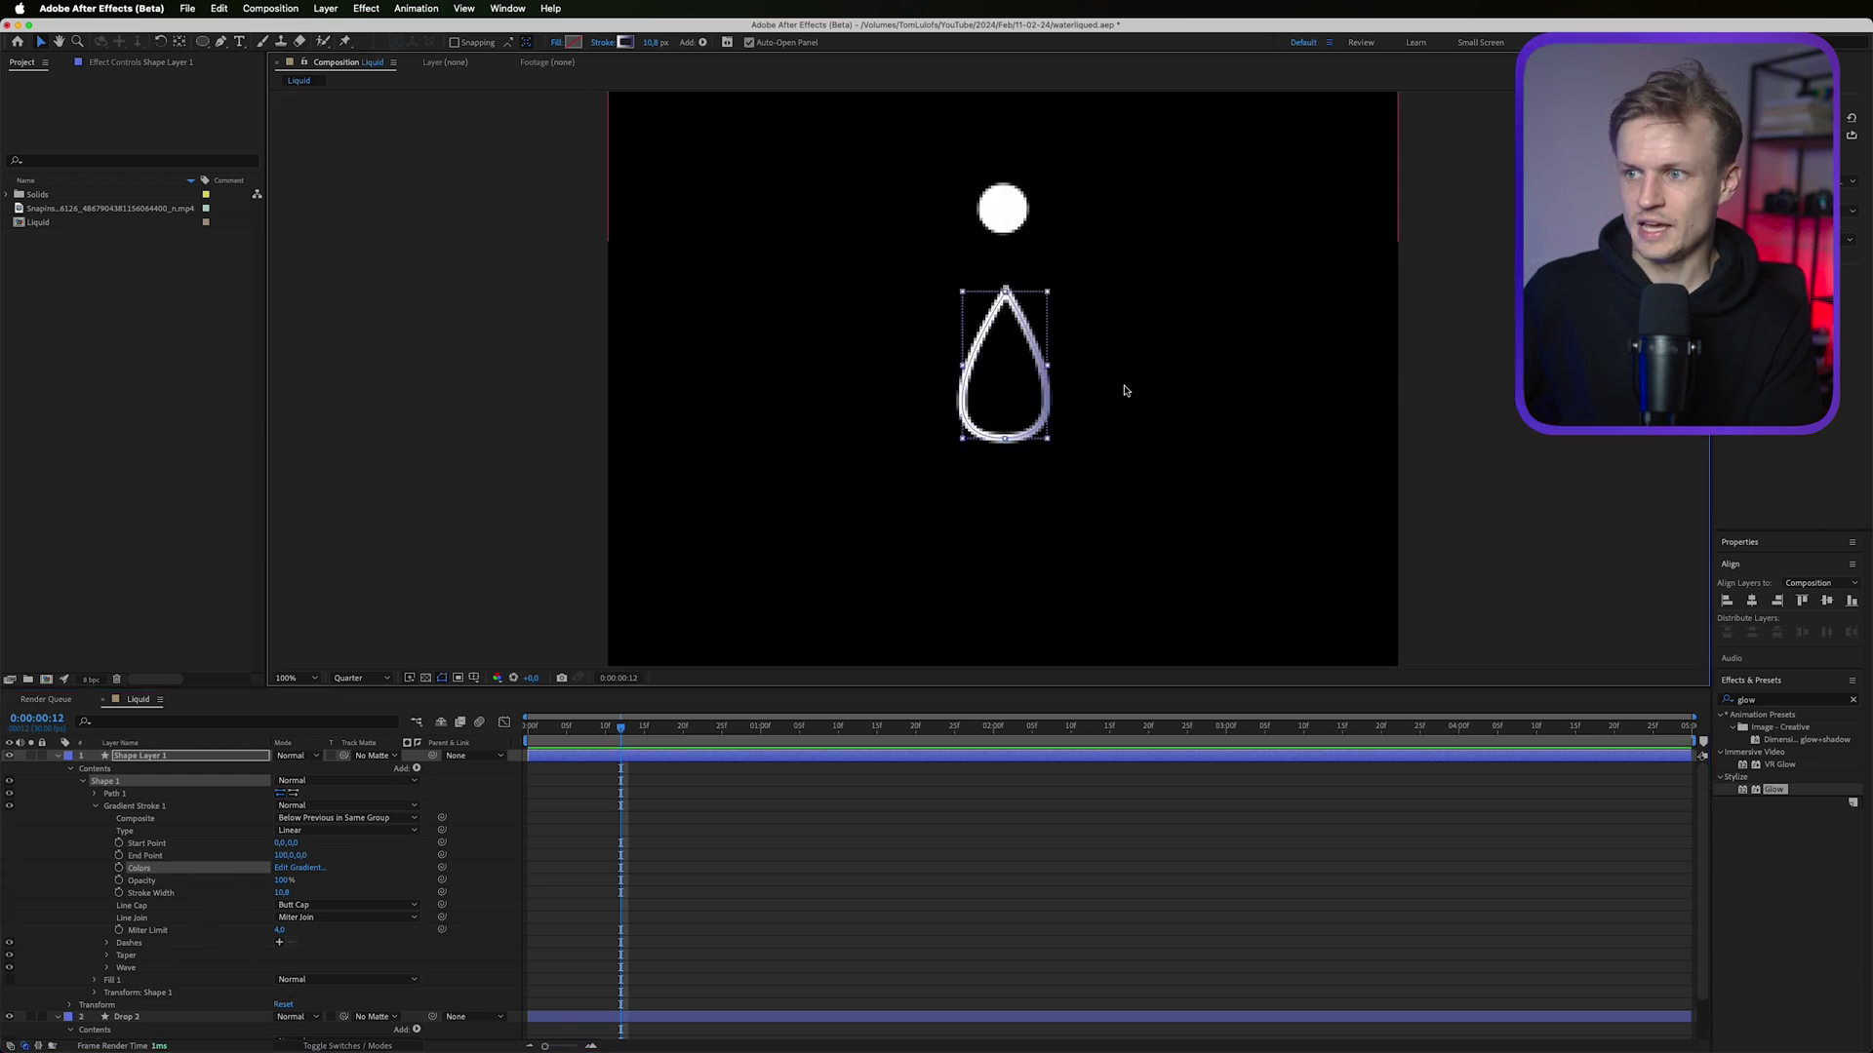
Make the stroke gradient run vertically, placing its End Point just under the circle and its Start Point just below the teardrop's base.
scroll(1124, 390, "down", 1)
mouse_move(1080, 507)
left_mouse_down()
mouse_move(1049, 334)
mouse_move(1060, 444)
left_mouse_up()
key("v")
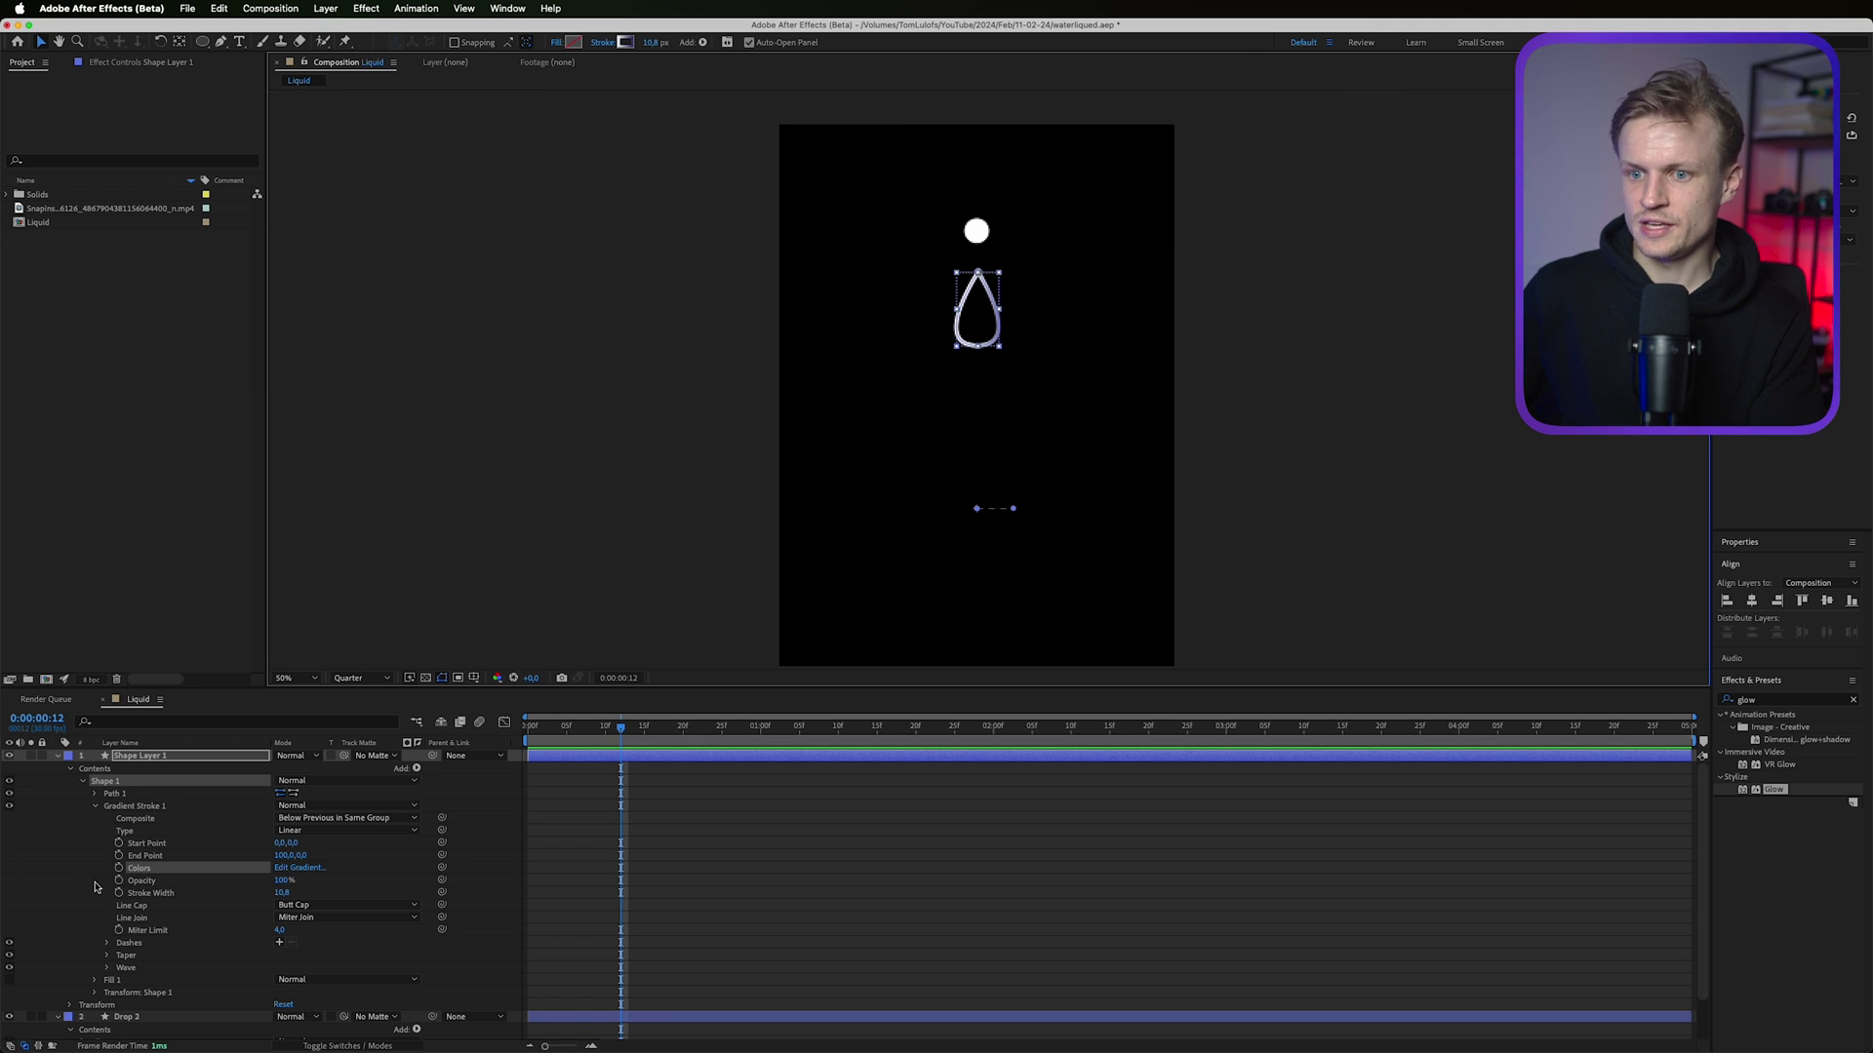
left_click(140, 856)
left_click(140, 869)
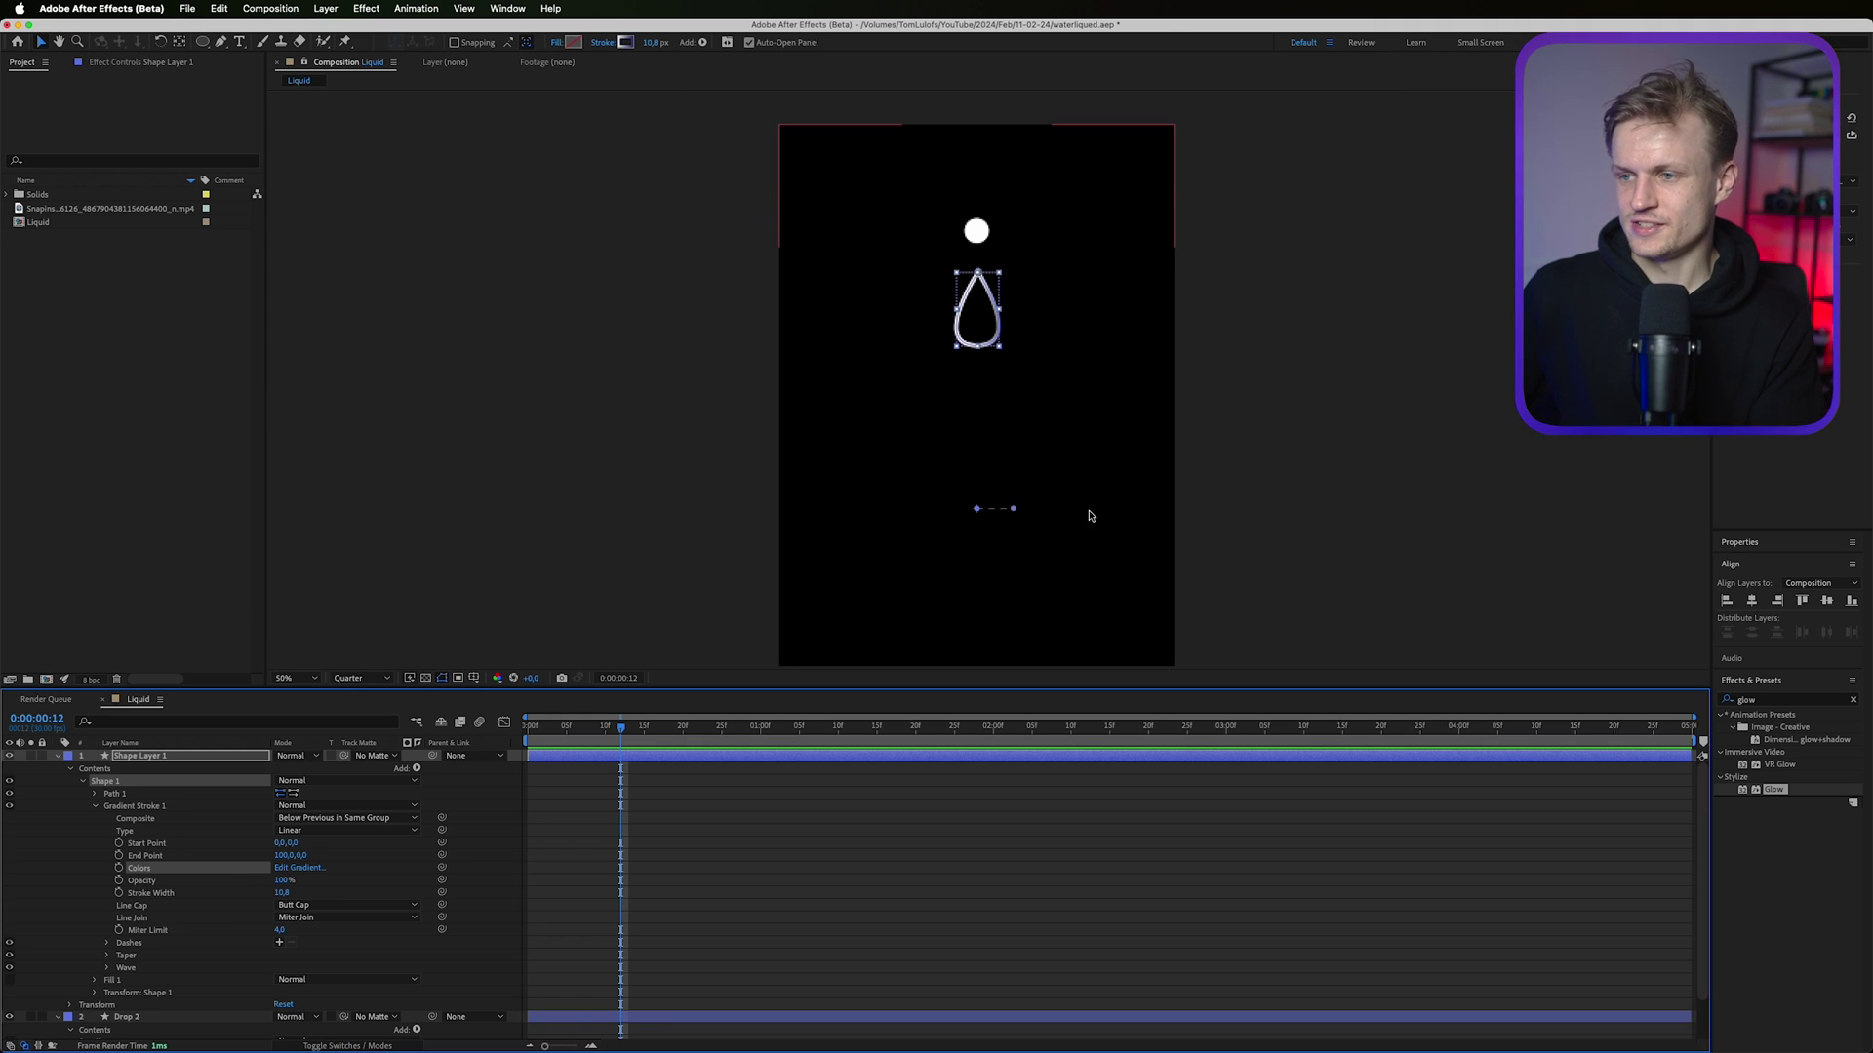
left_click_drag(1015, 509, 979, 238)
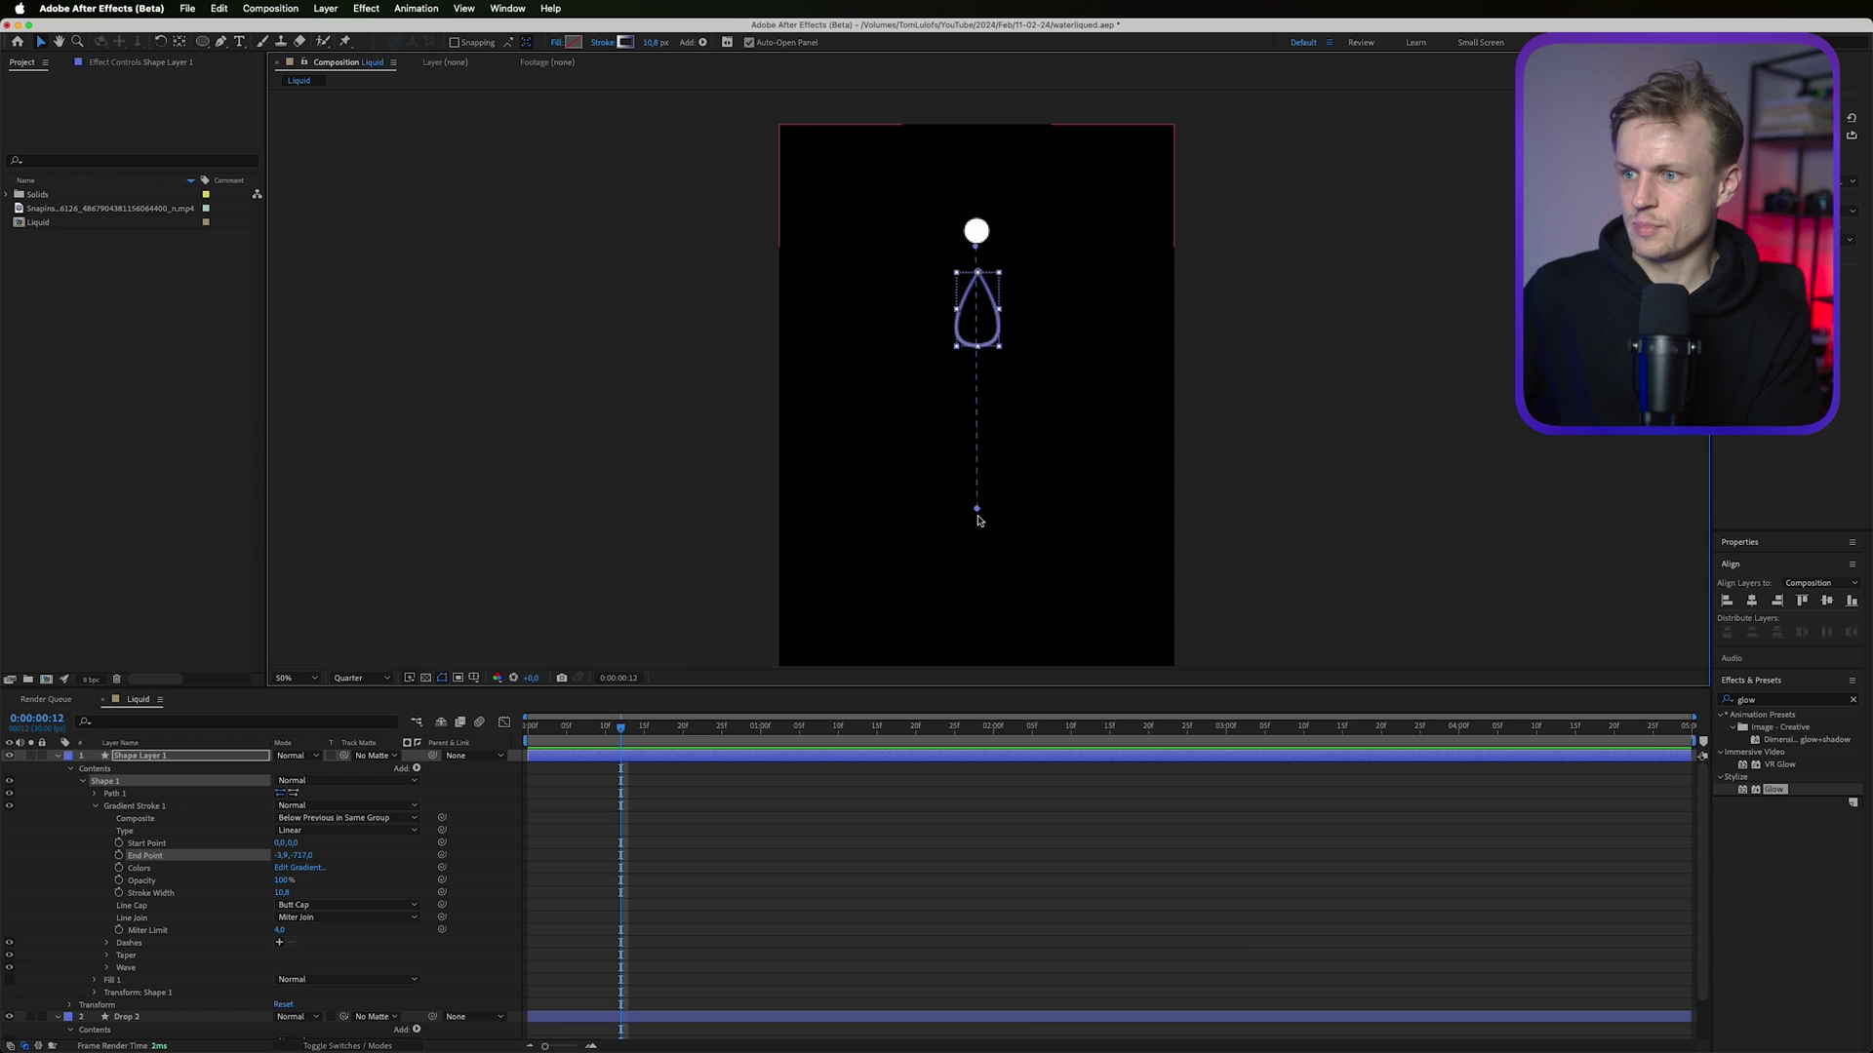
left_click_drag(978, 511, 975, 369)
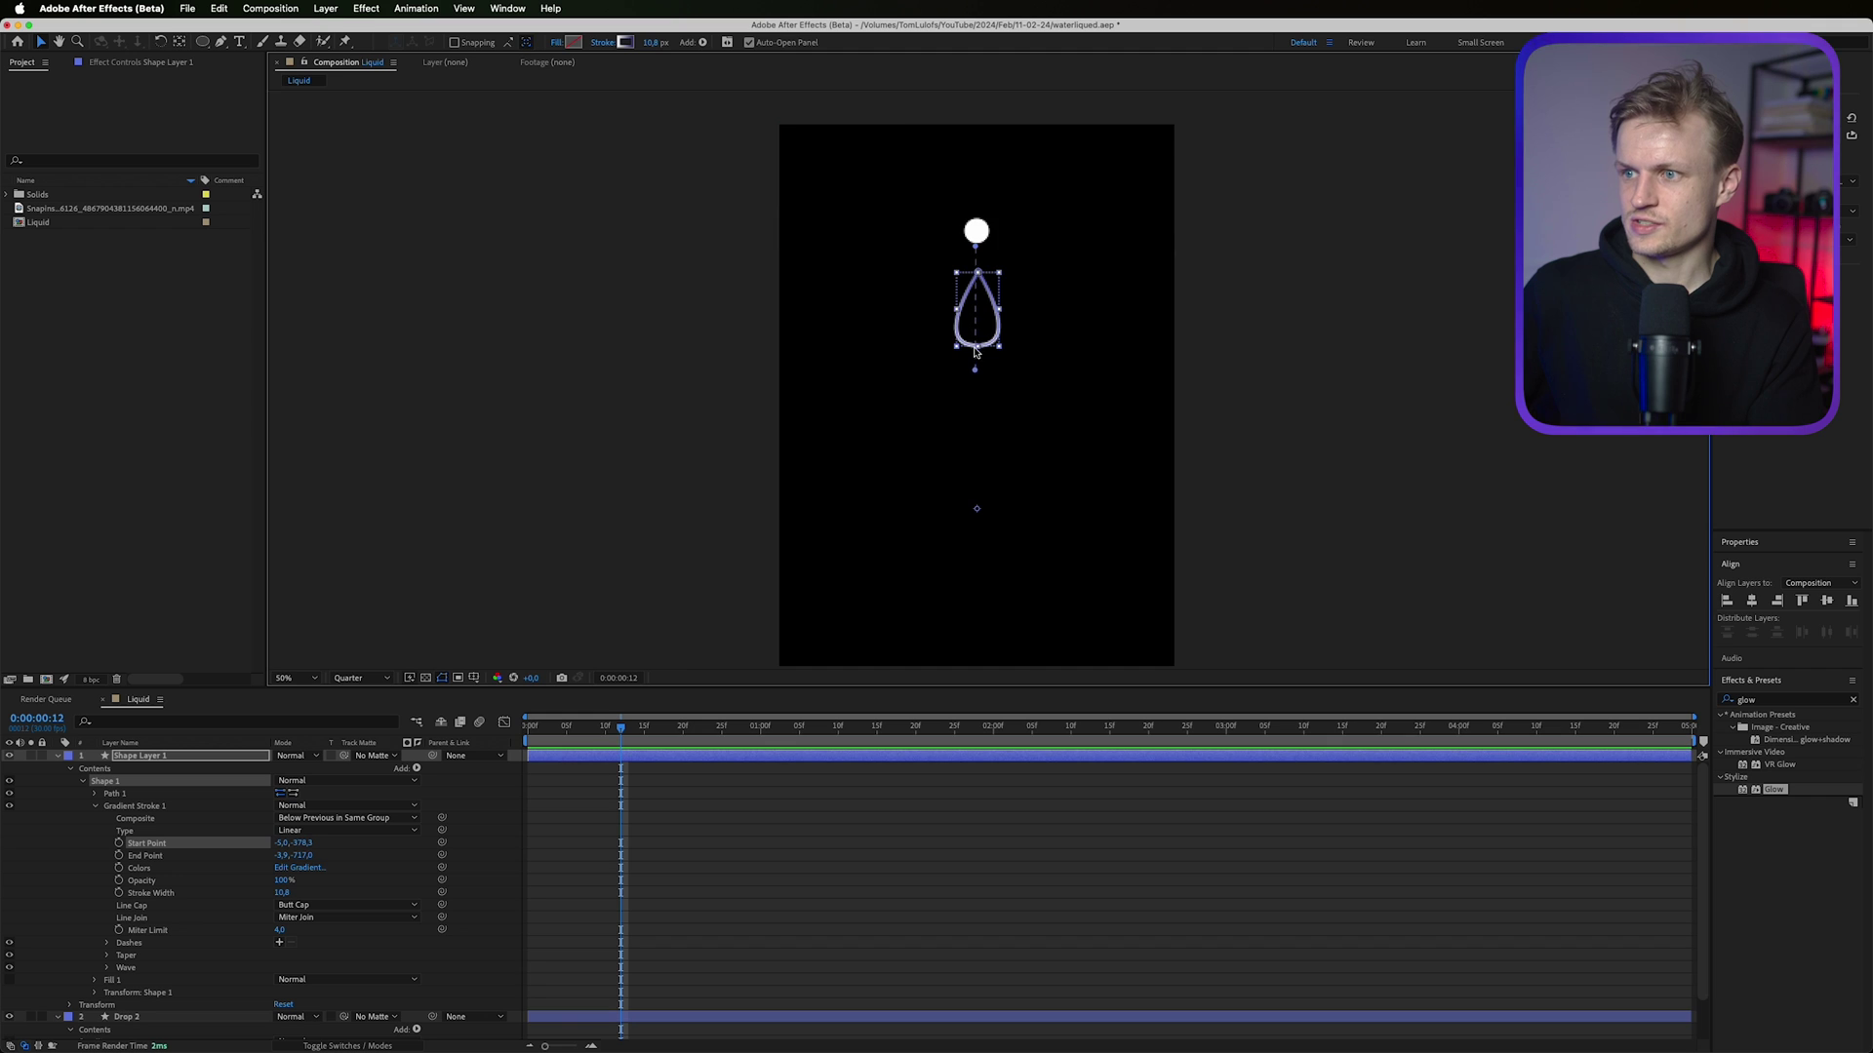
scroll(975, 353, "up", 2)
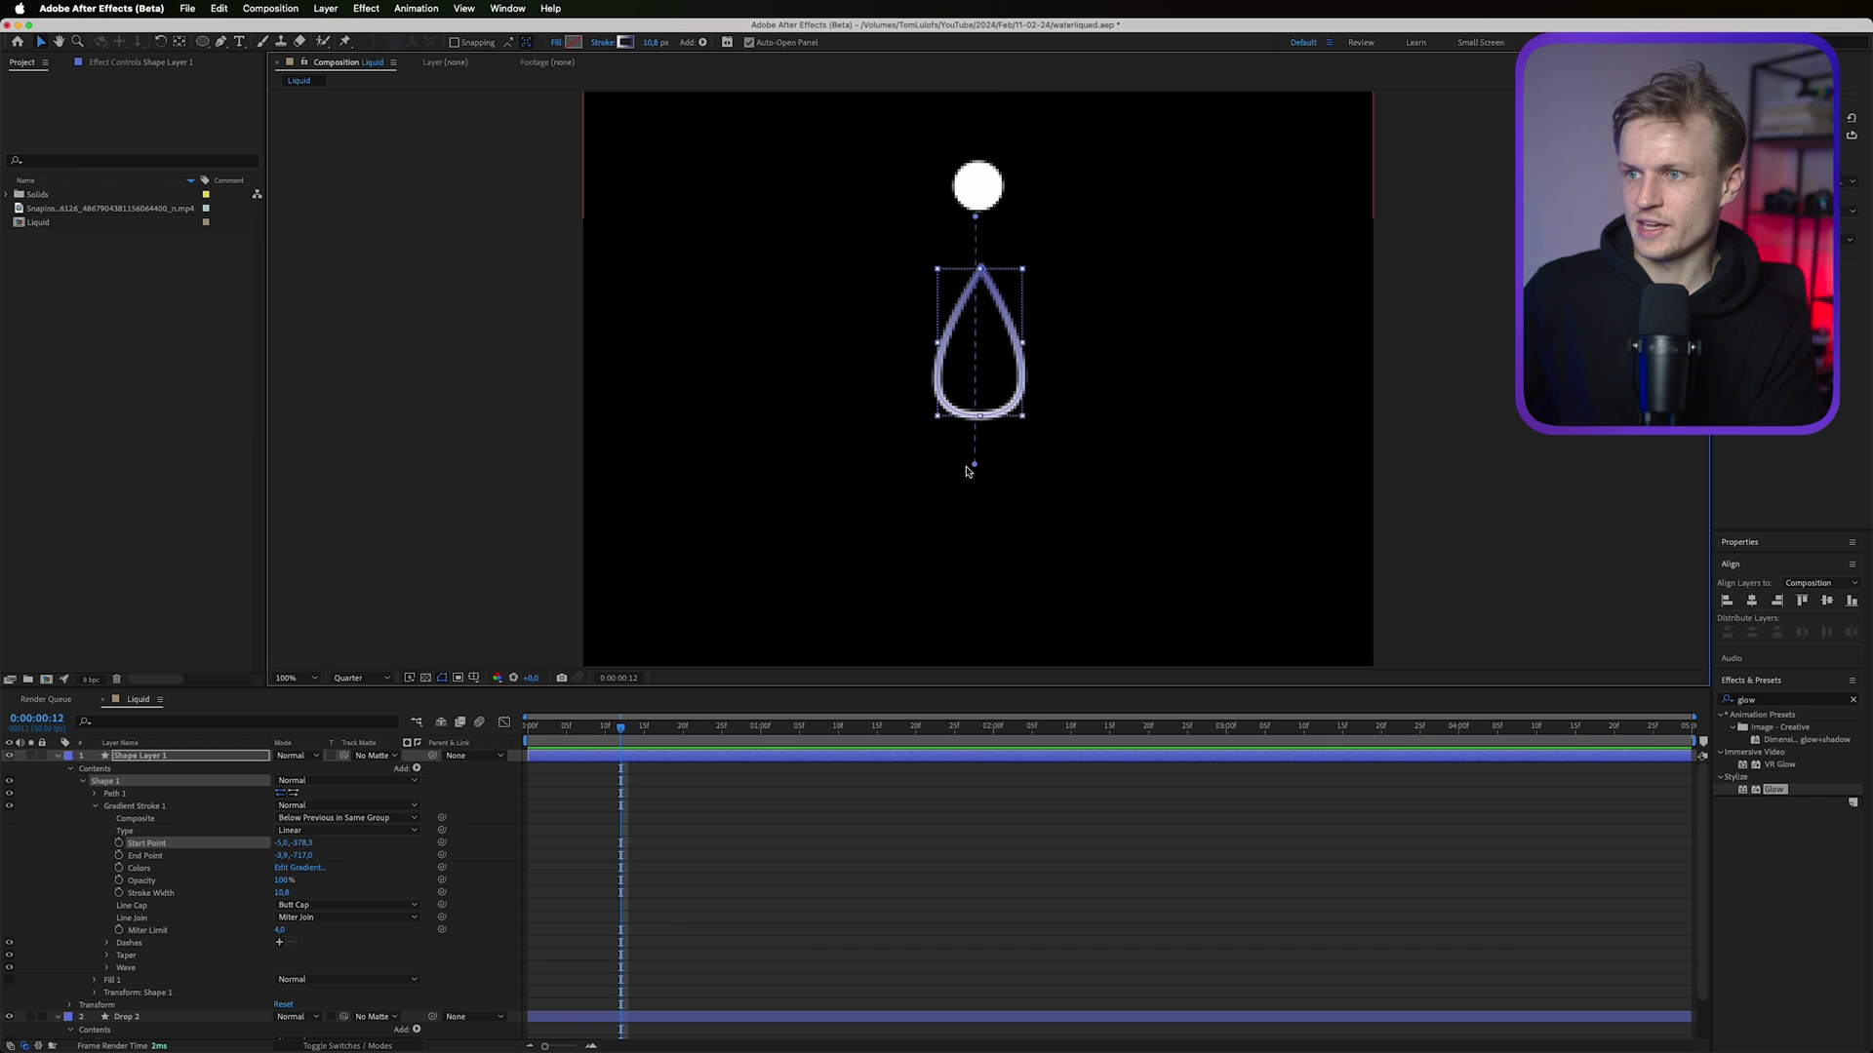
Straighten the teardrop's vertical stroke gradient and move its End Point down to just above the teardrop's tip.
key("period")
mouse_move(962, 543)
left_mouse_down()
mouse_move(946, 702)
mouse_move(980, 586)
mouse_move(988, 610)
mouse_move(965, 554)
left_mouse_up()
key("comma")
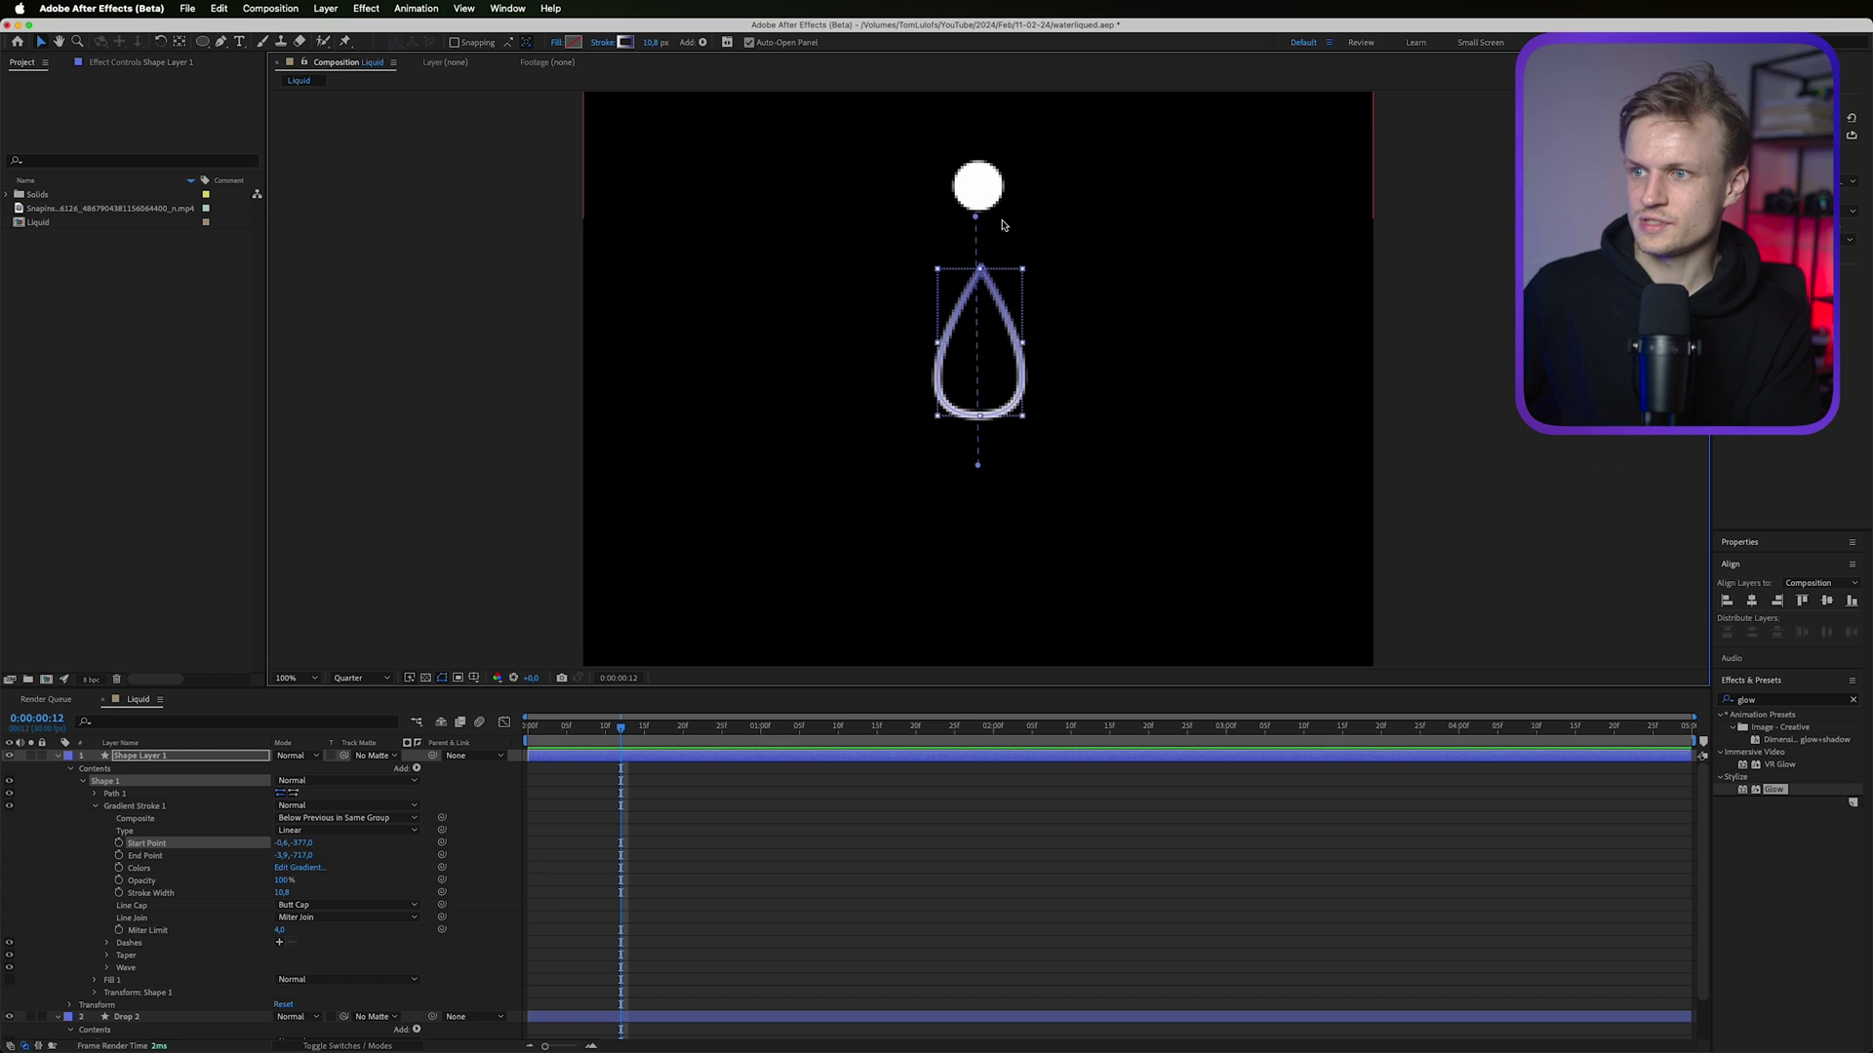
left_click_drag(977, 218, 987, 223)
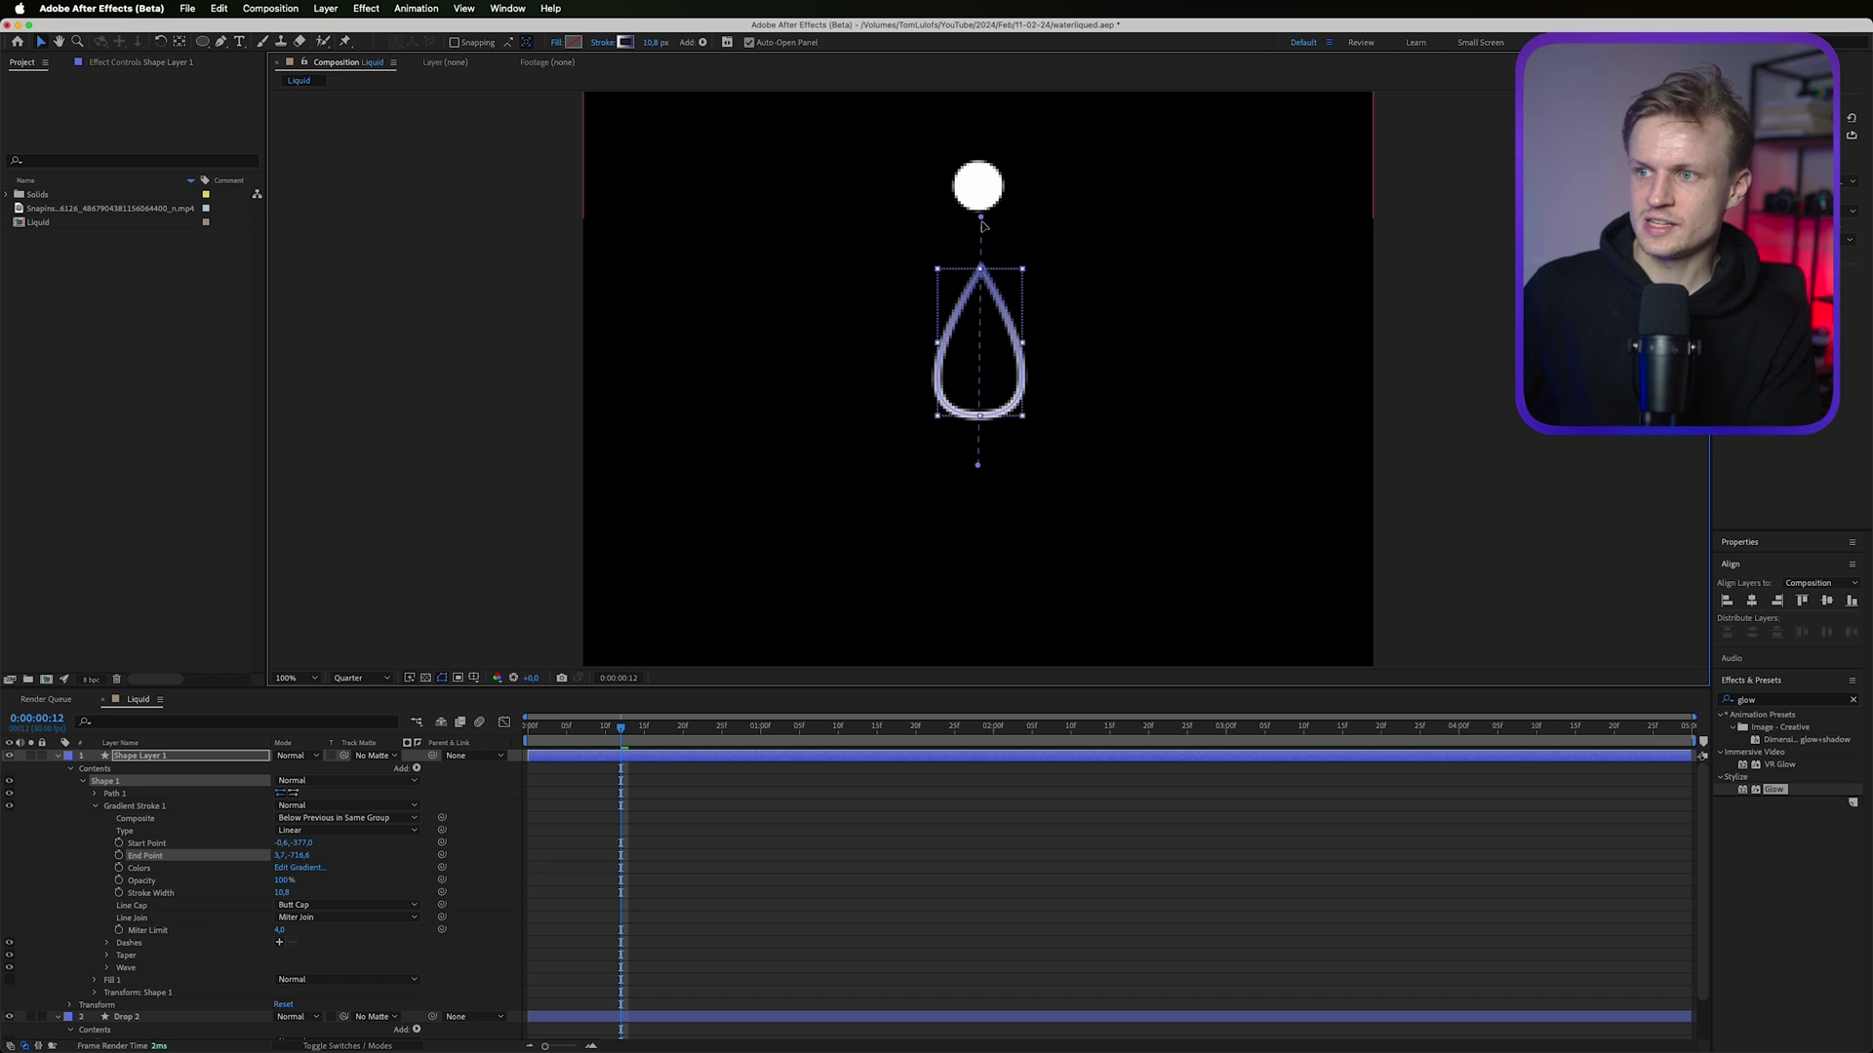
left_click_drag(982, 222, 981, 261)
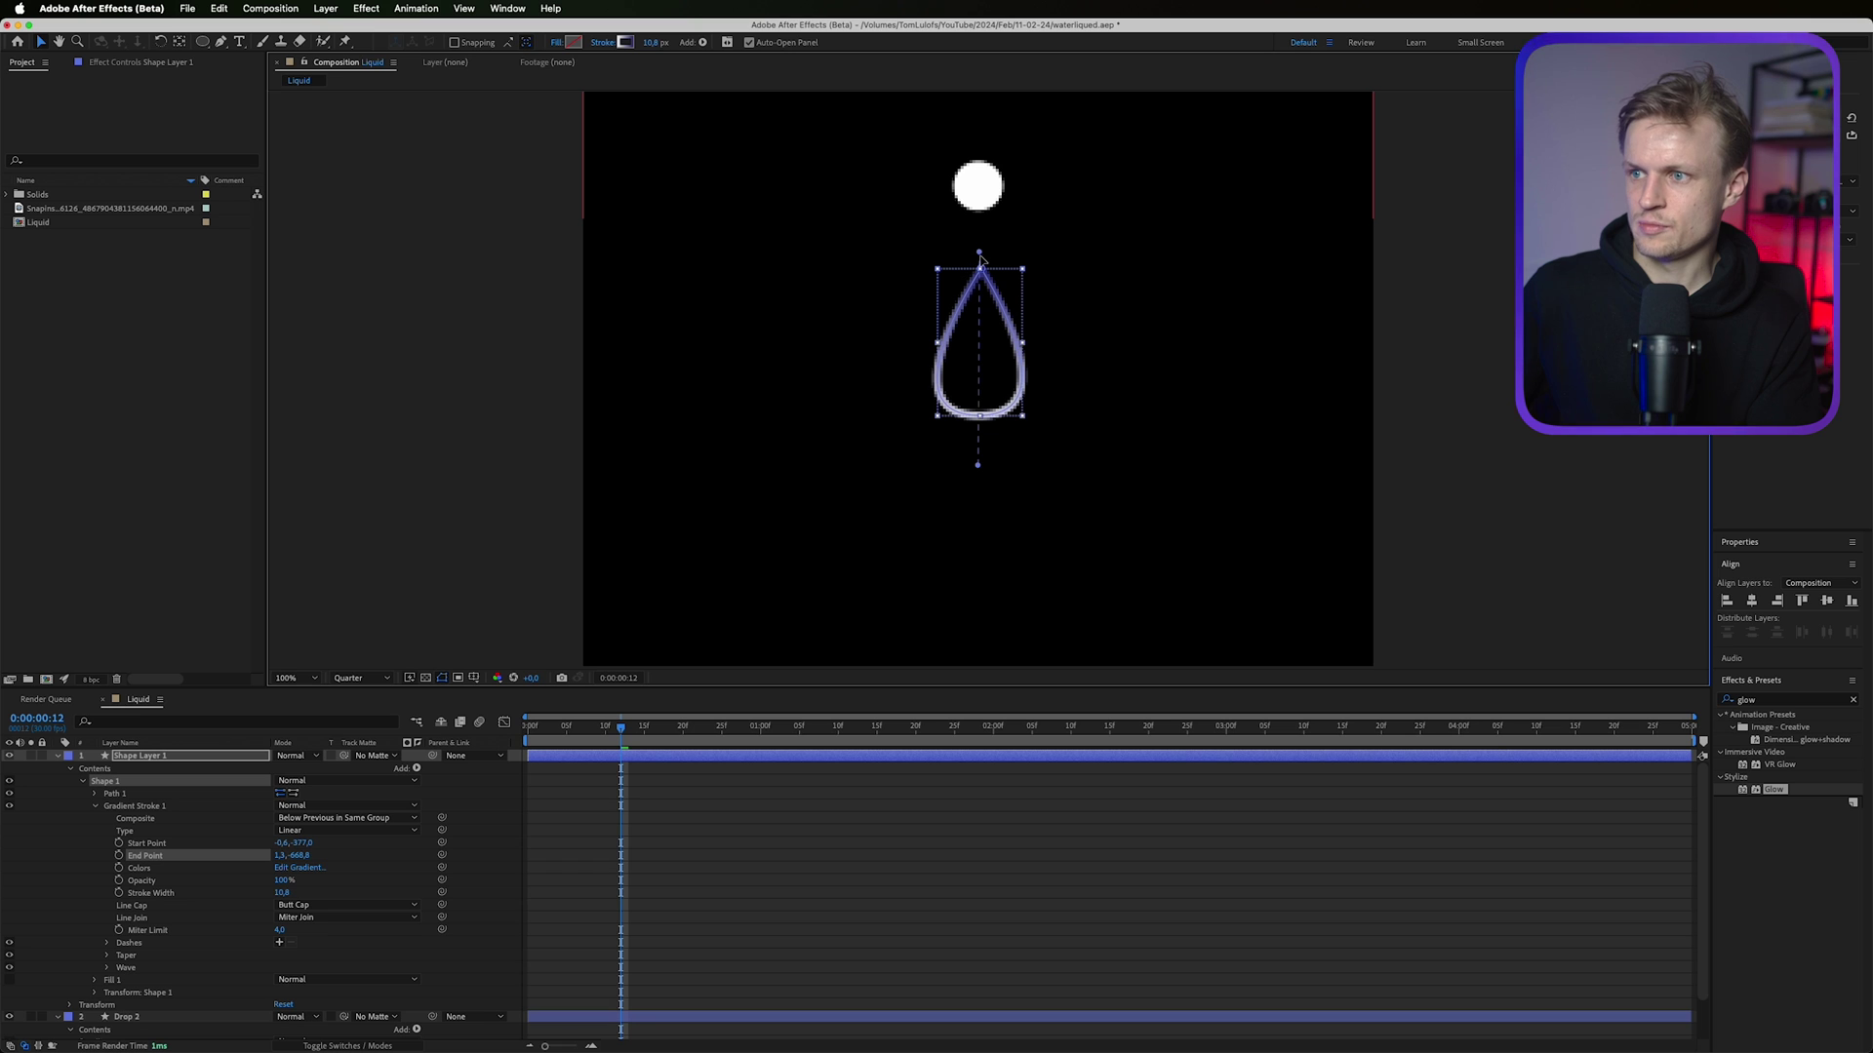
Try different widths for the teardrop's stroke, settling on 7 px.
left_click(653, 43)
type("8")
key("Return")
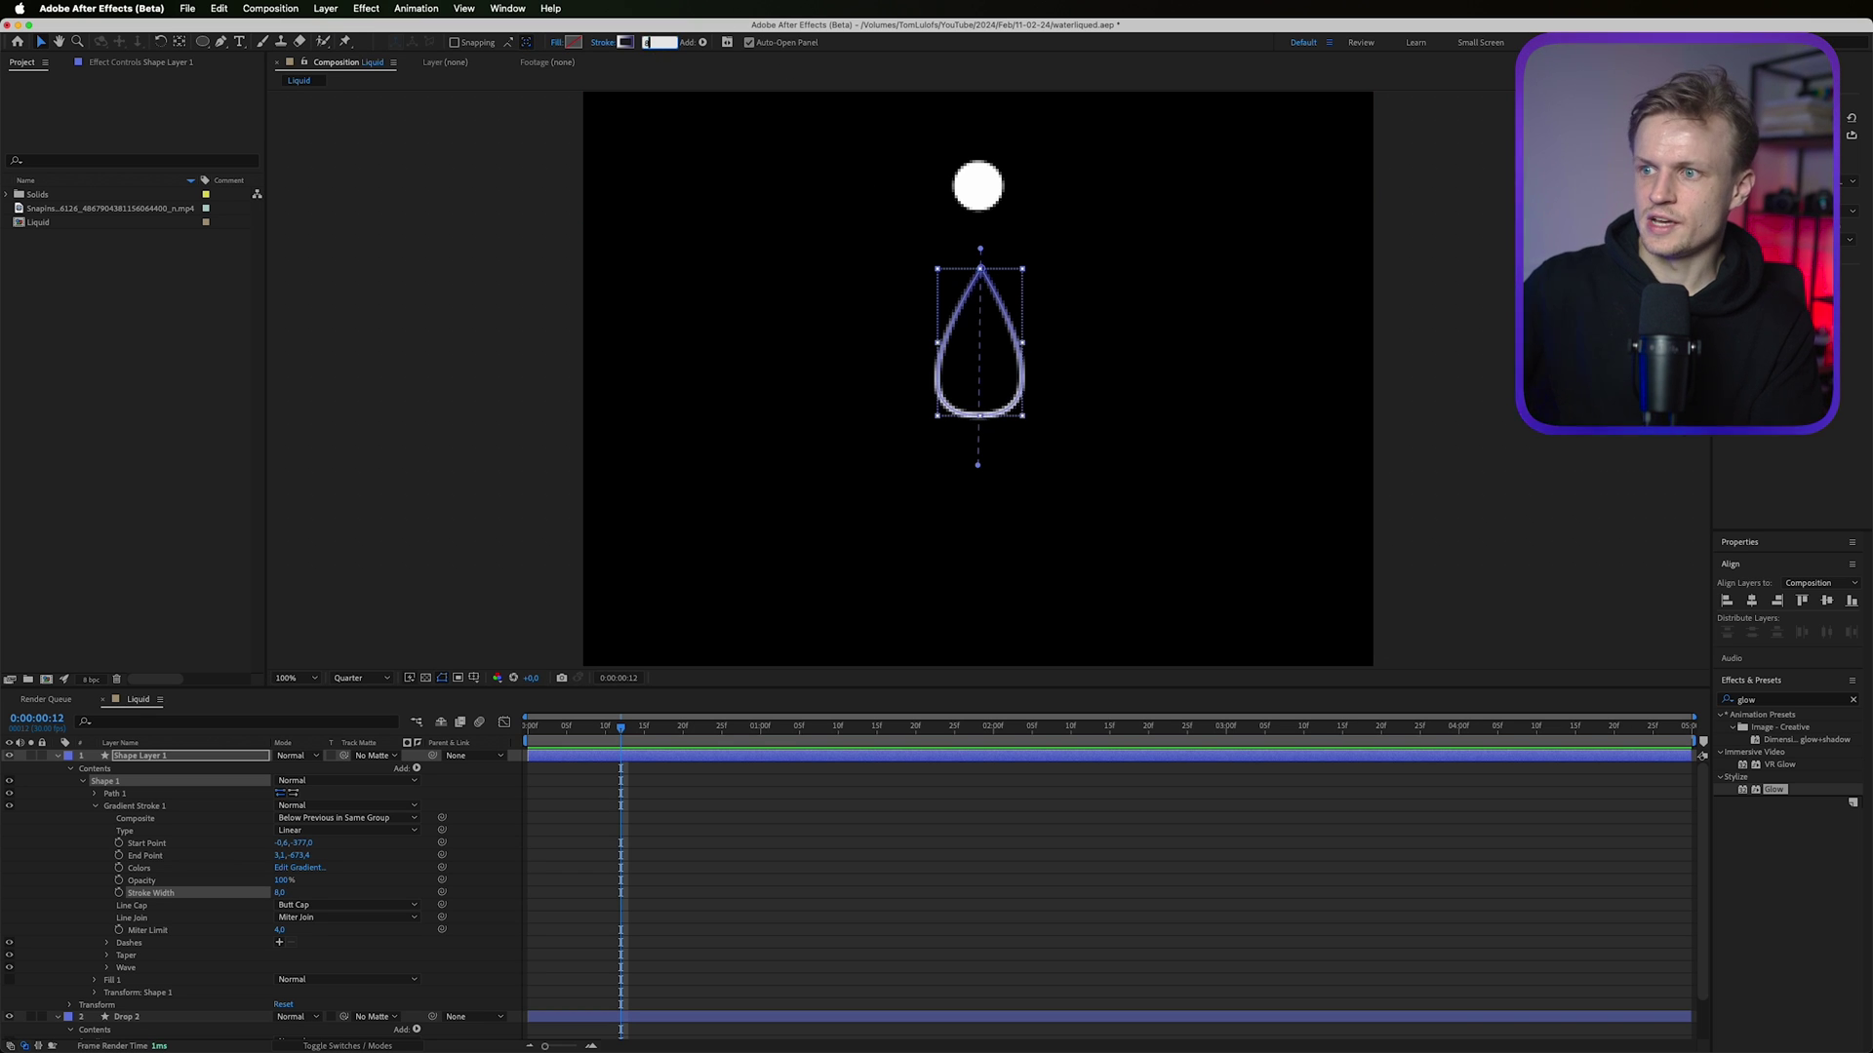
left_click_drag(641, 43, 645, 45)
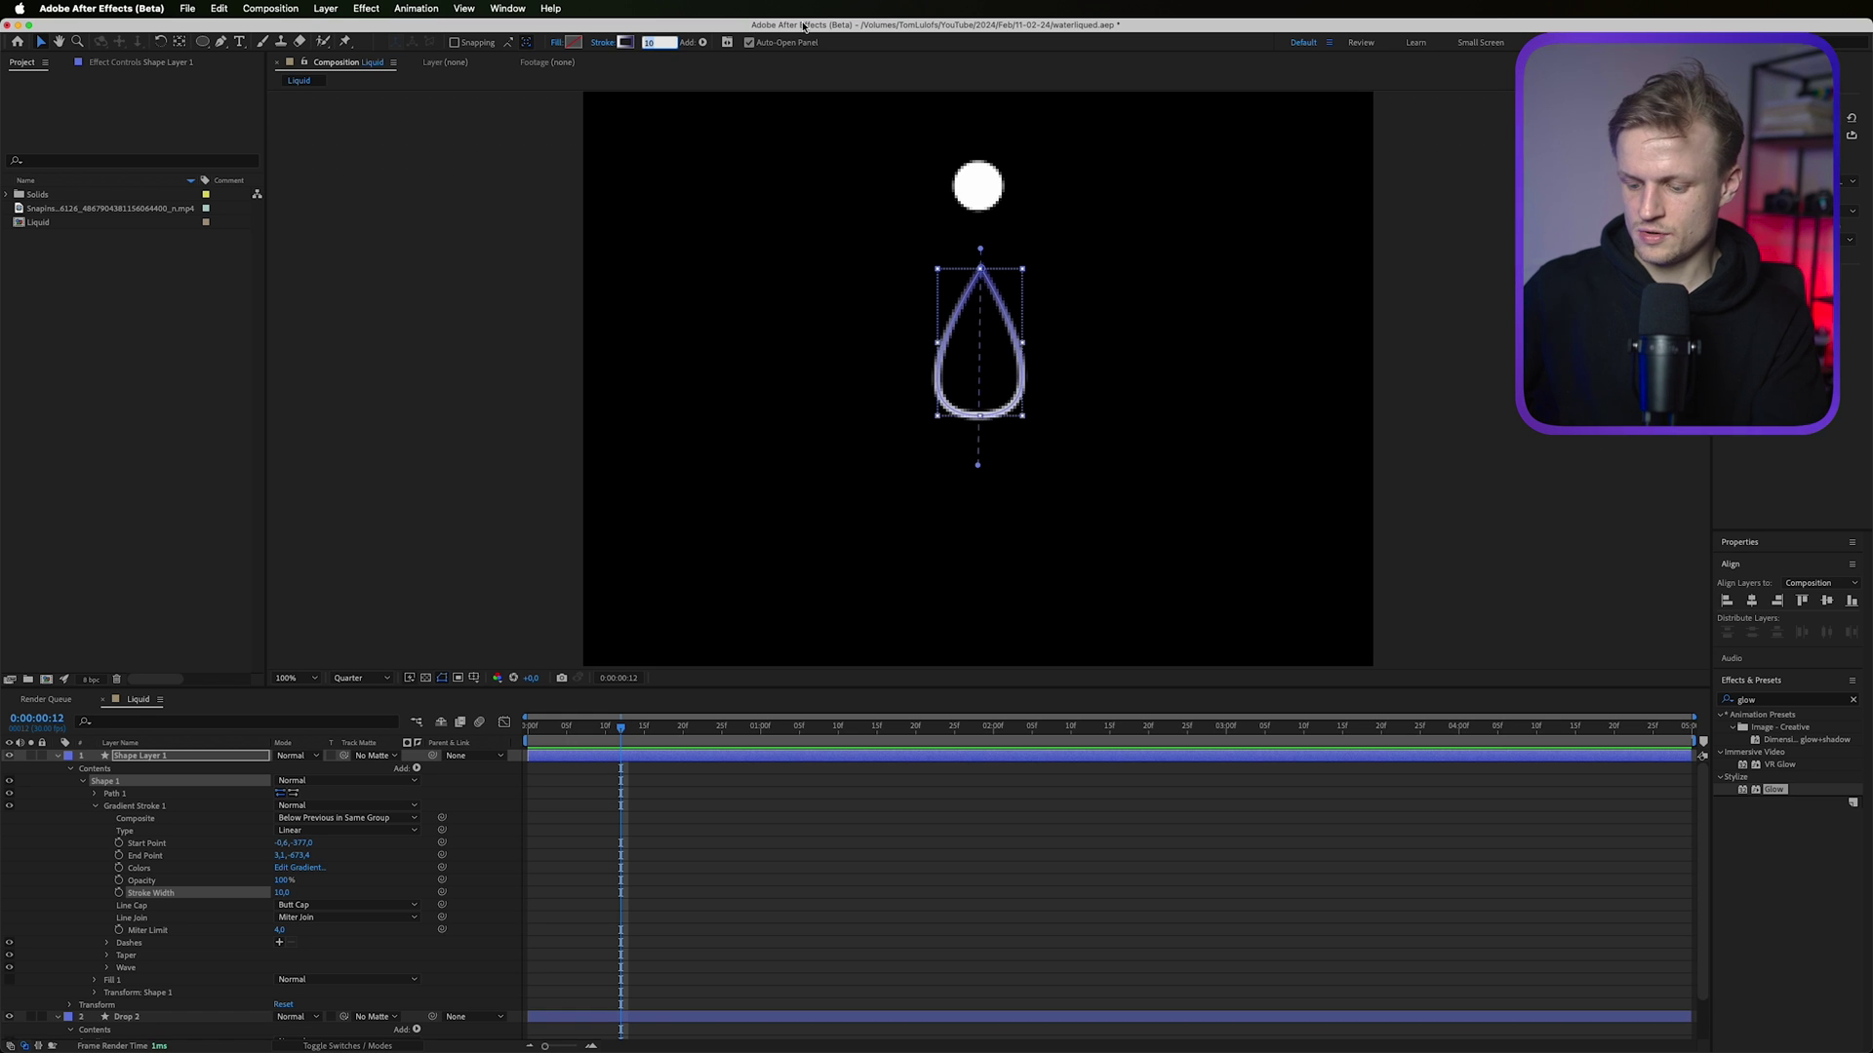
type("7")
key("Return")
left_click(820, 1033)
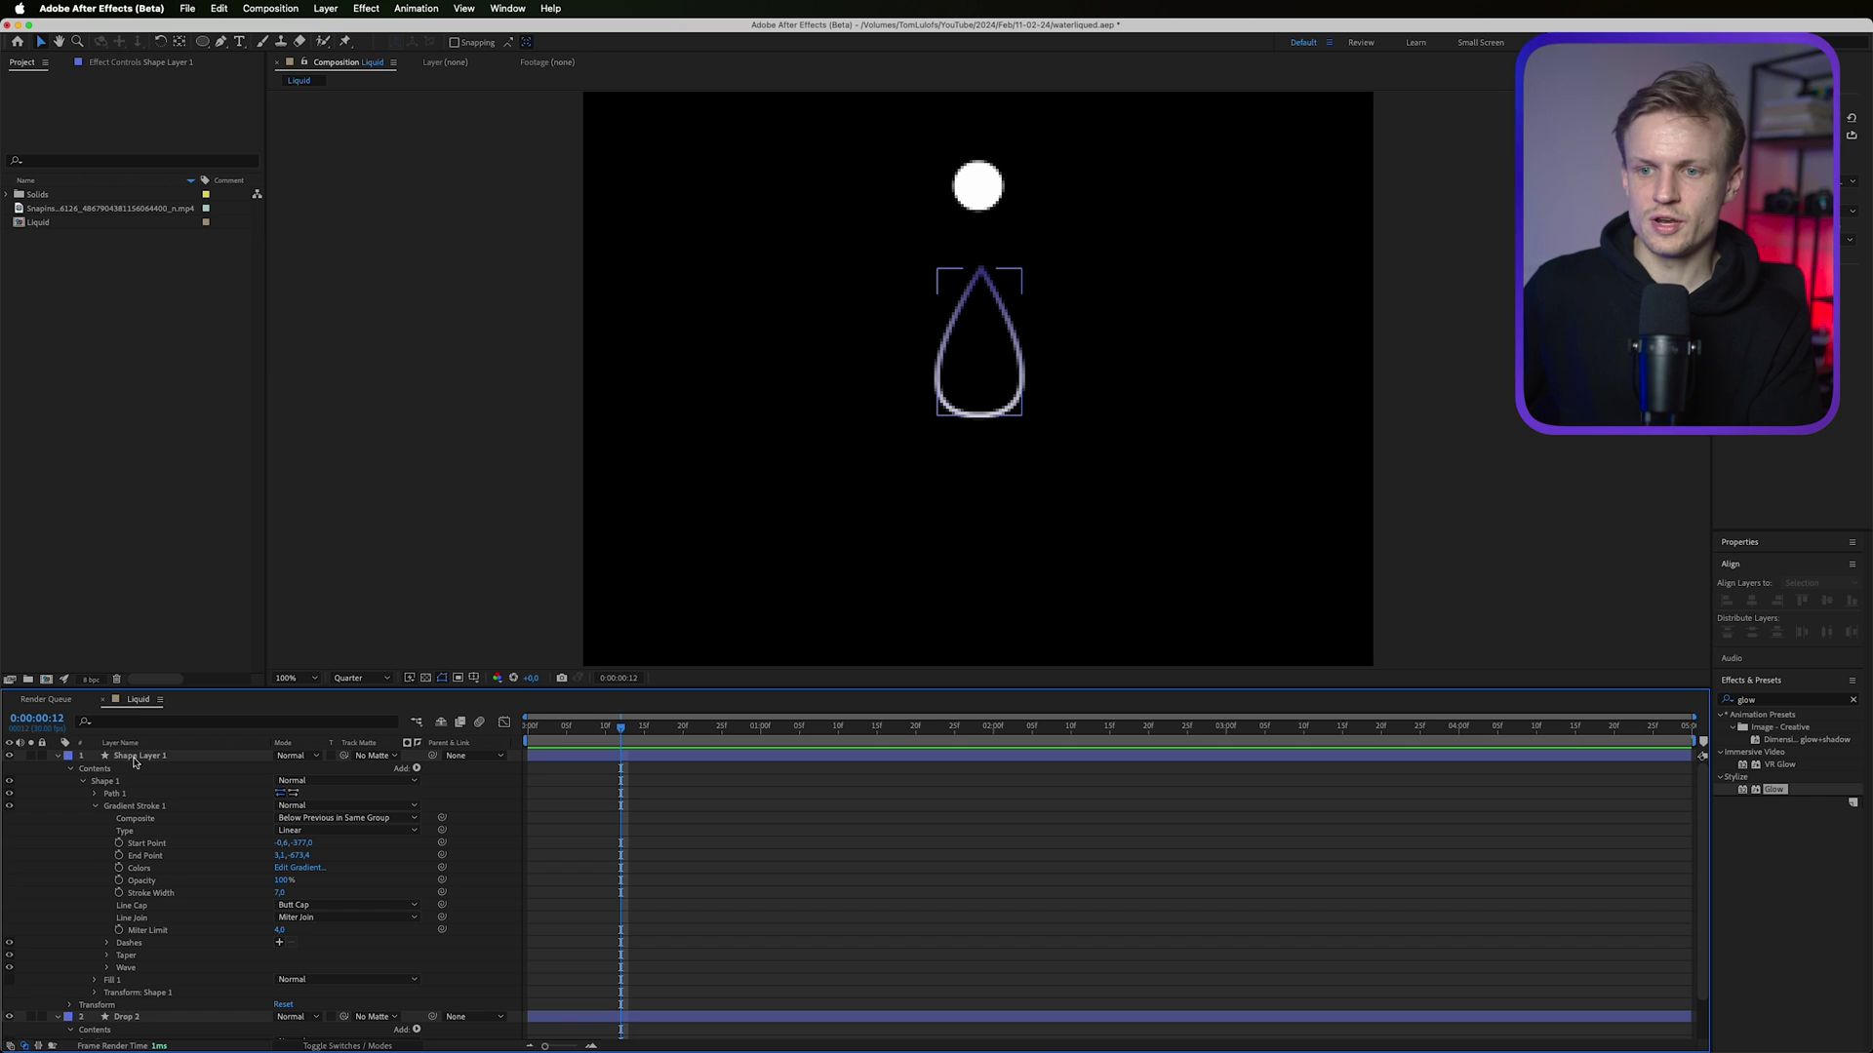
Change the teardrop's fill type to Linear Gradient.
left_click(1018, 378)
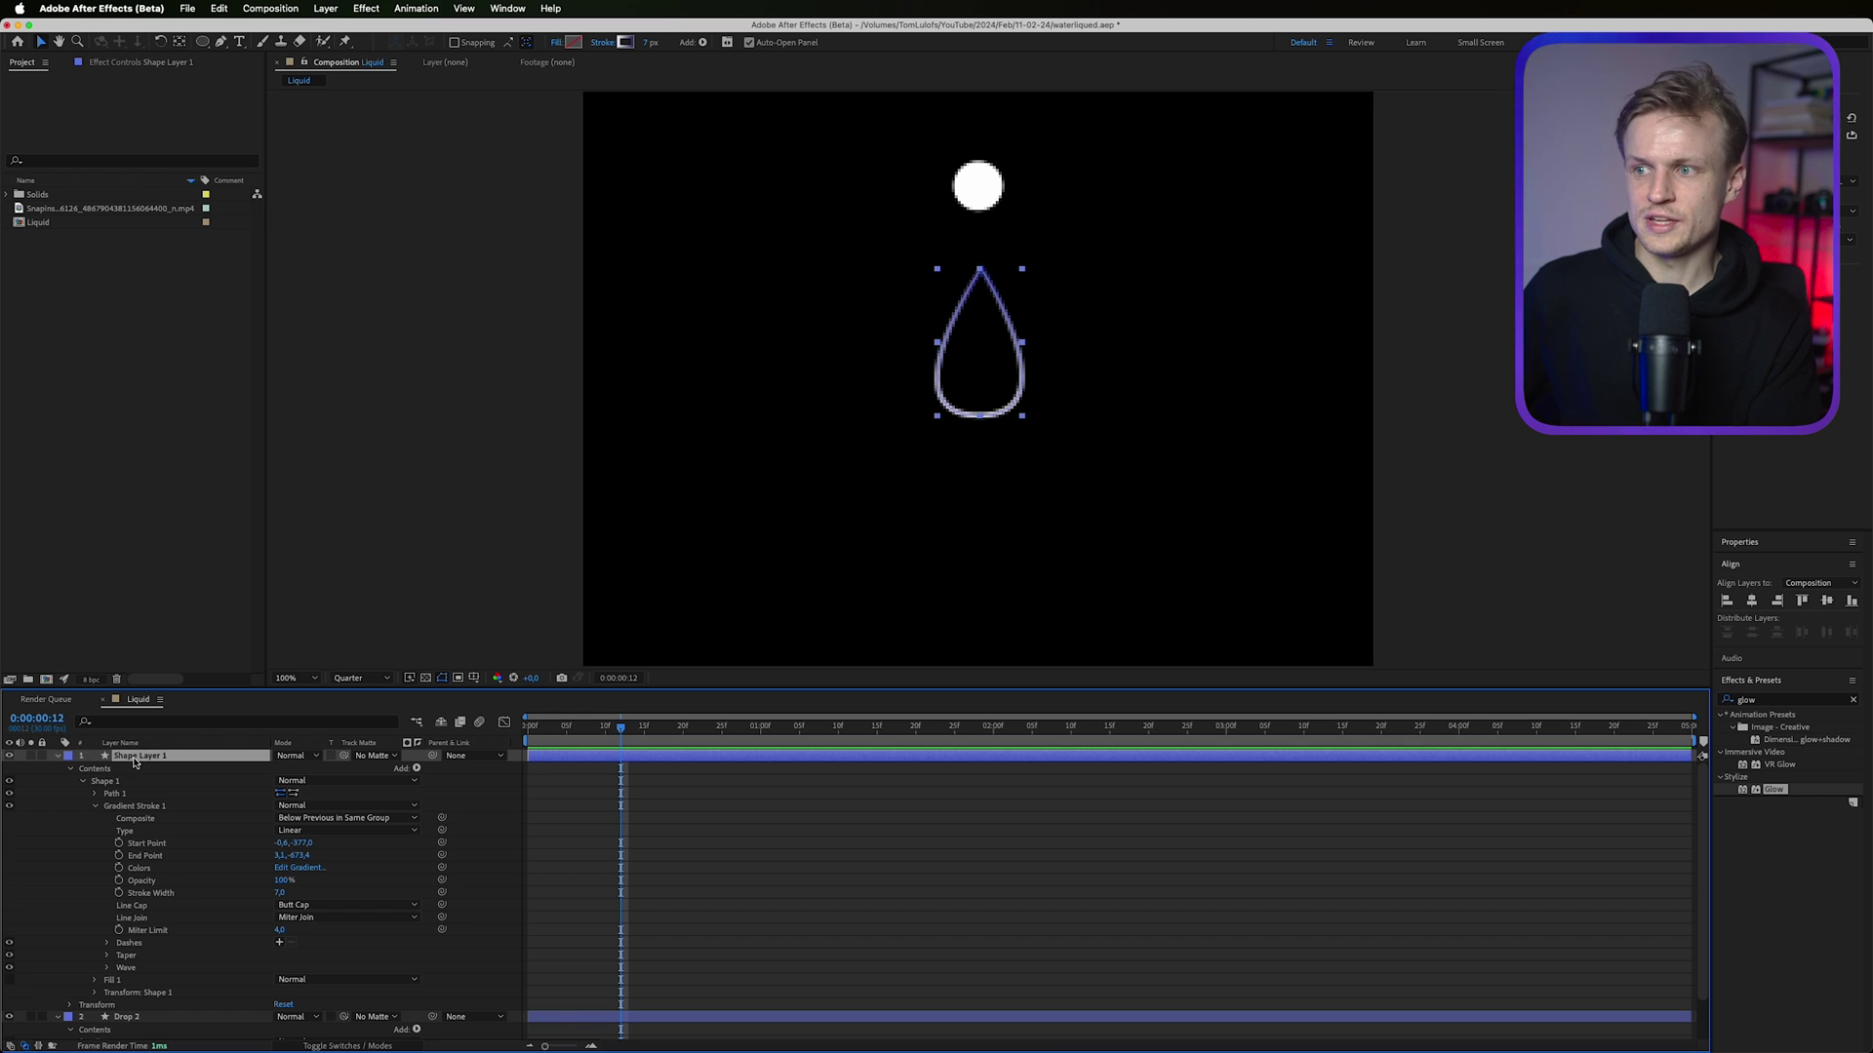
left_click(555, 44)
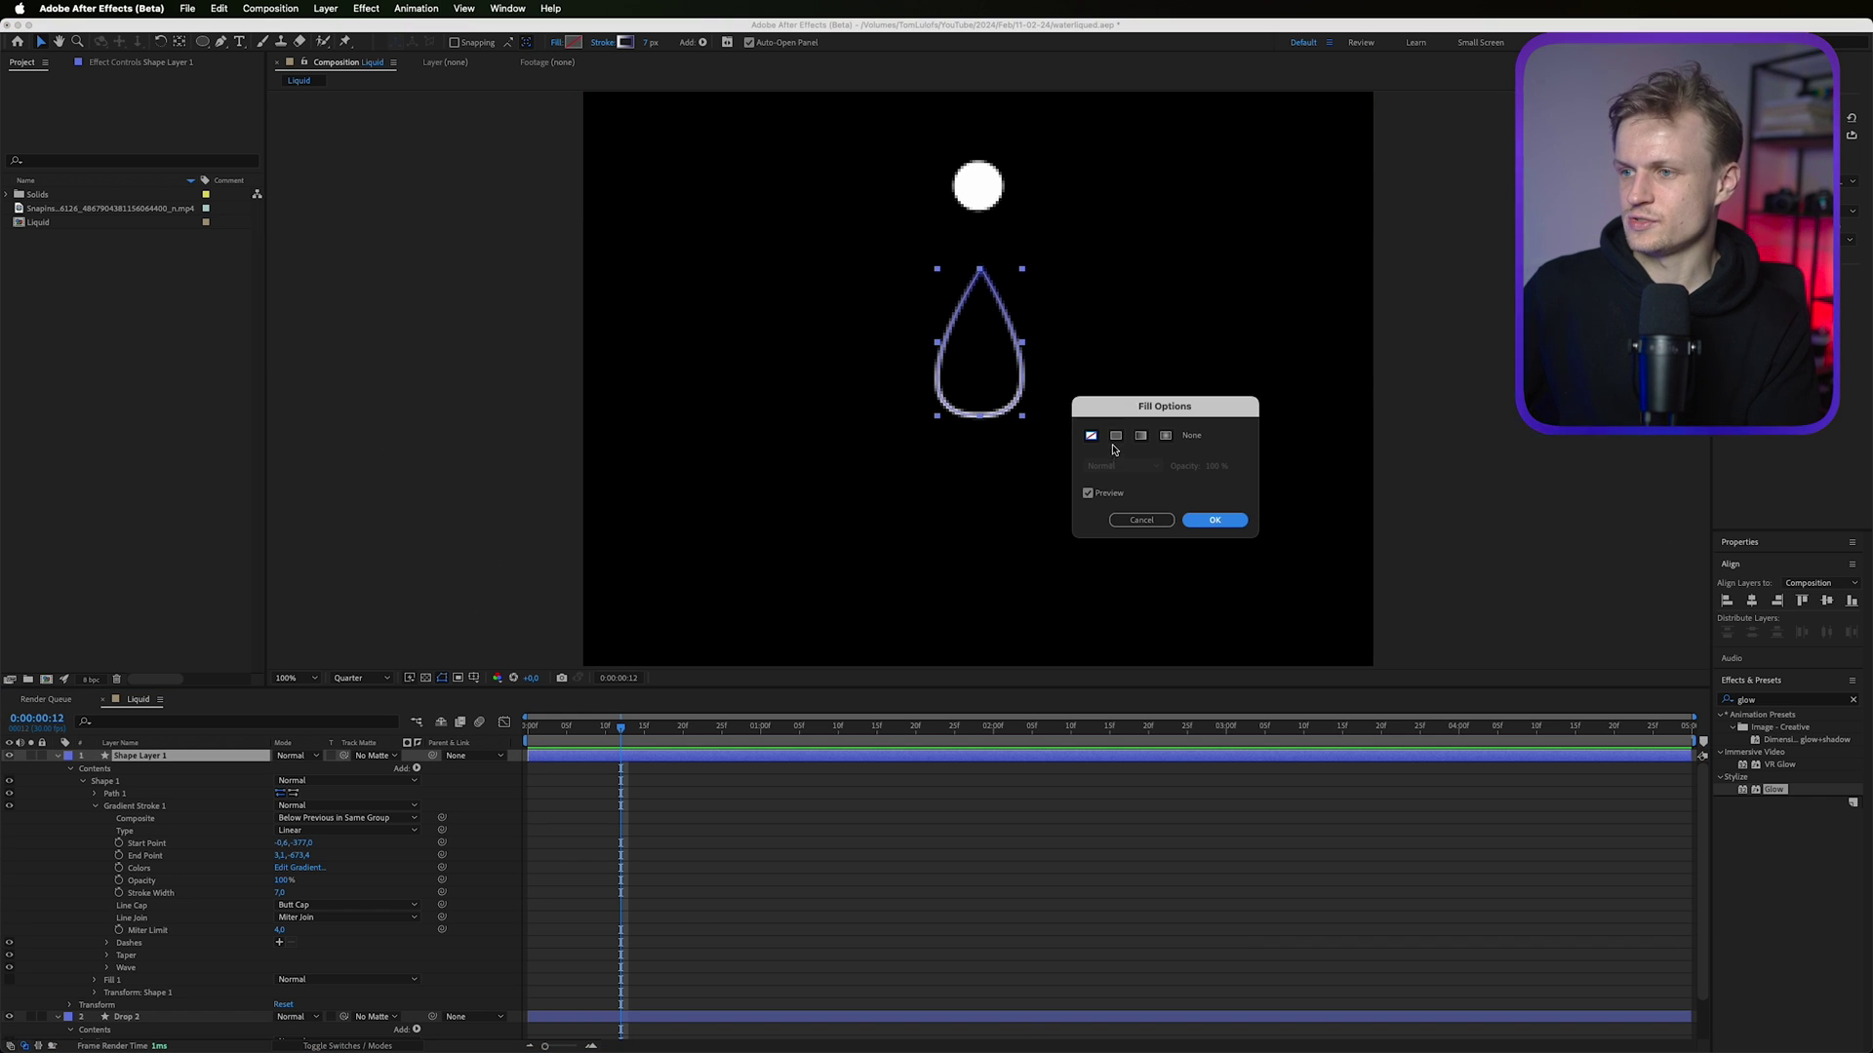
left_click(1139, 437)
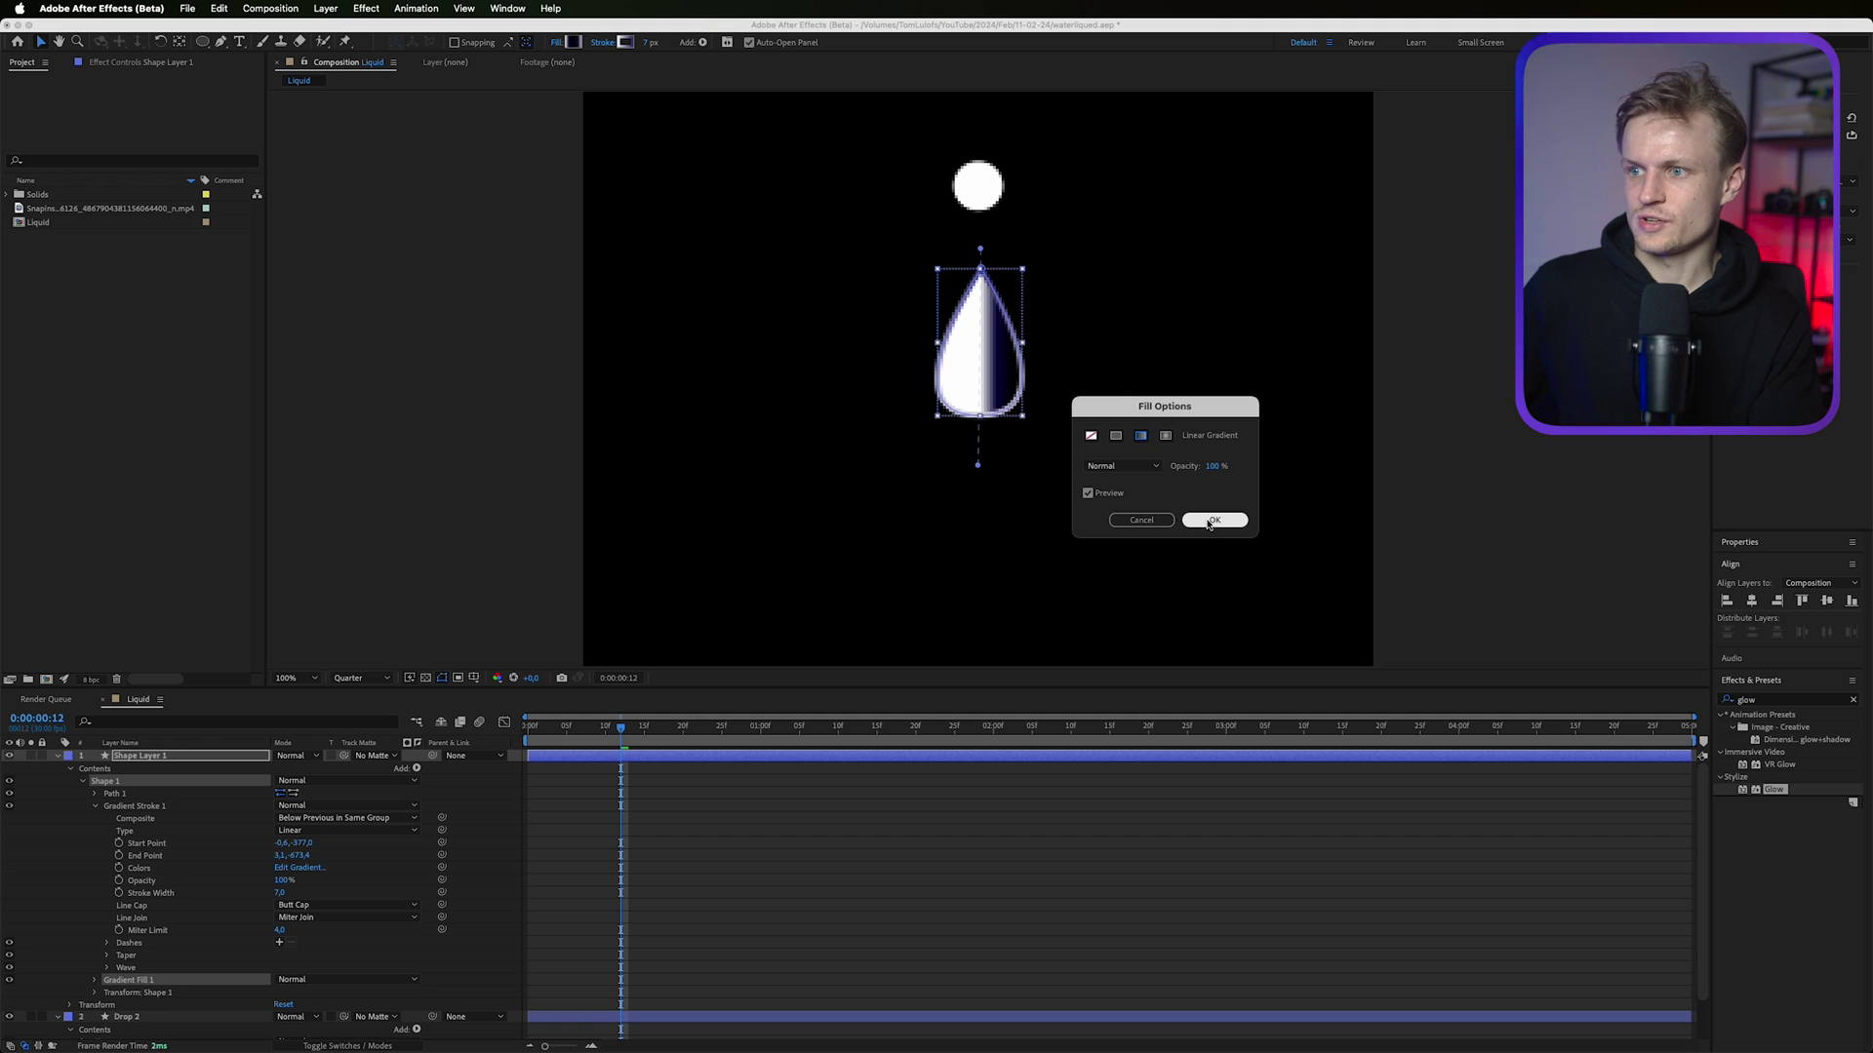
left_click(1215, 520)
Delete the last two color stops of the teardrop's fill gradient and shift the black and dark blue stops toward its end.
key("period")
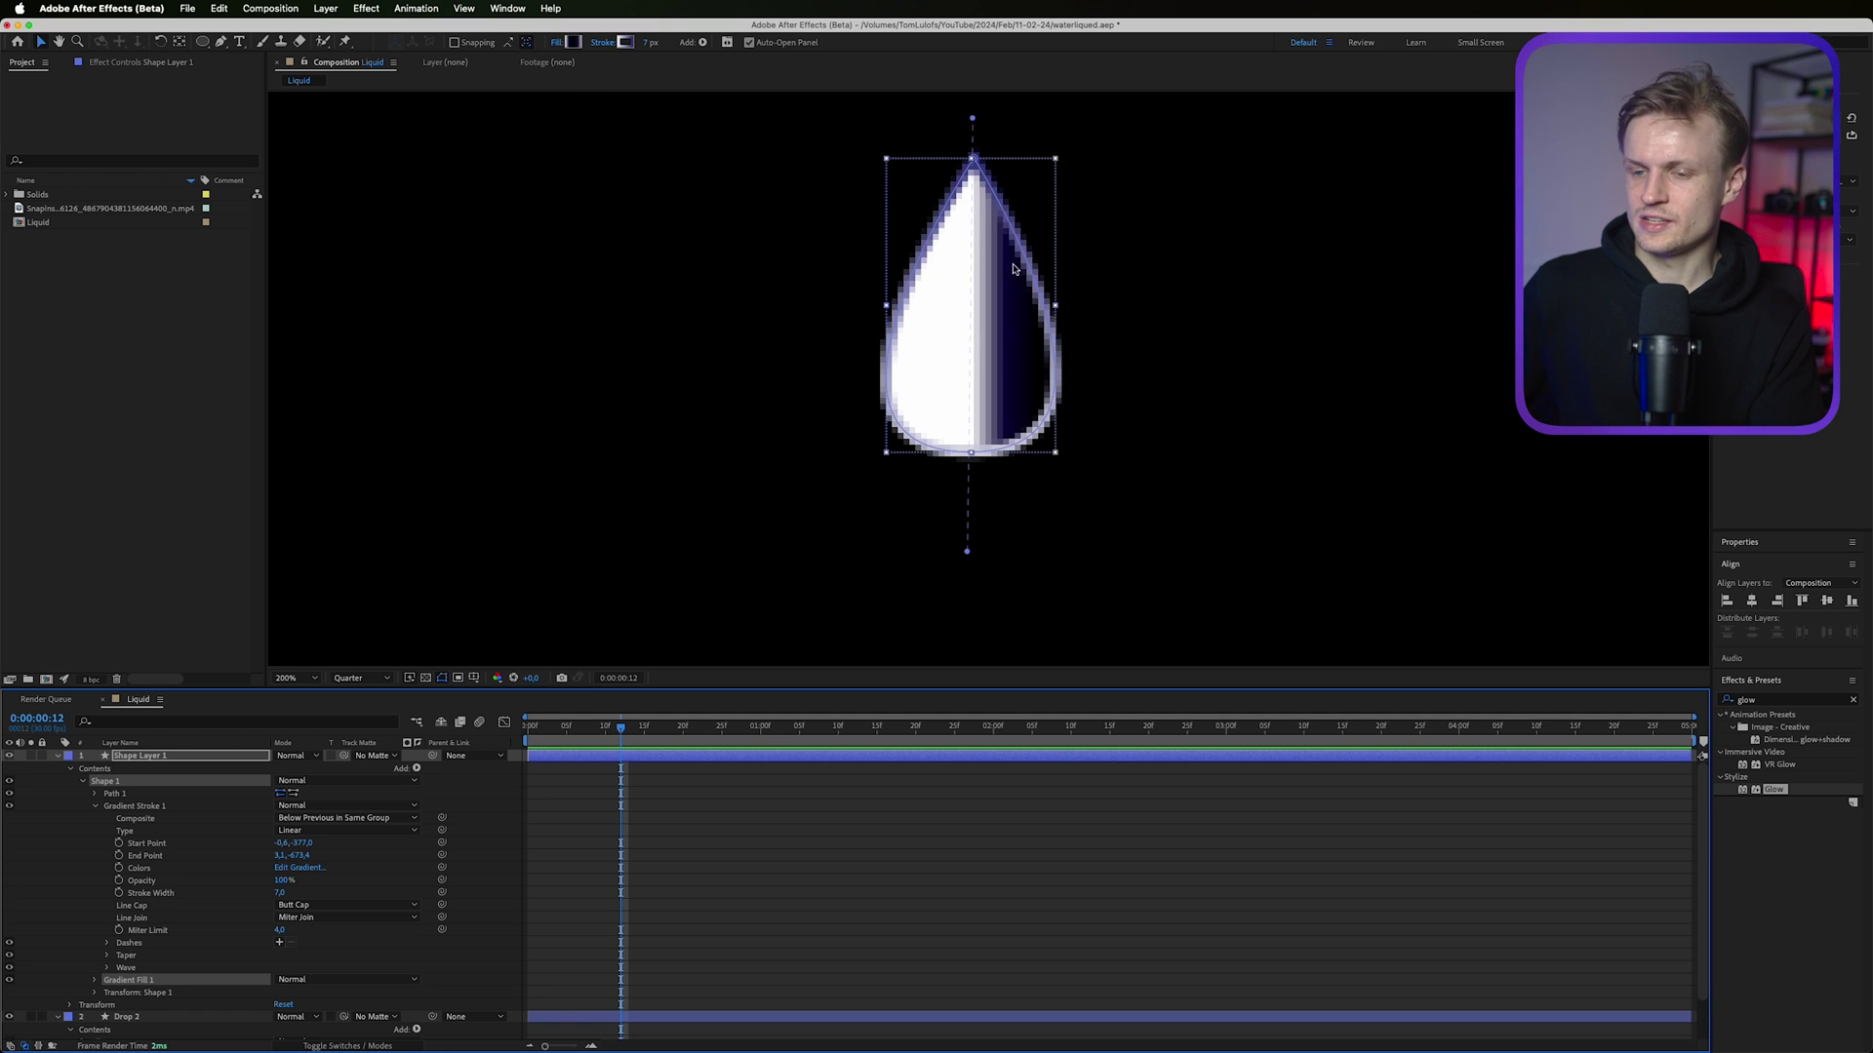
left_click(573, 43)
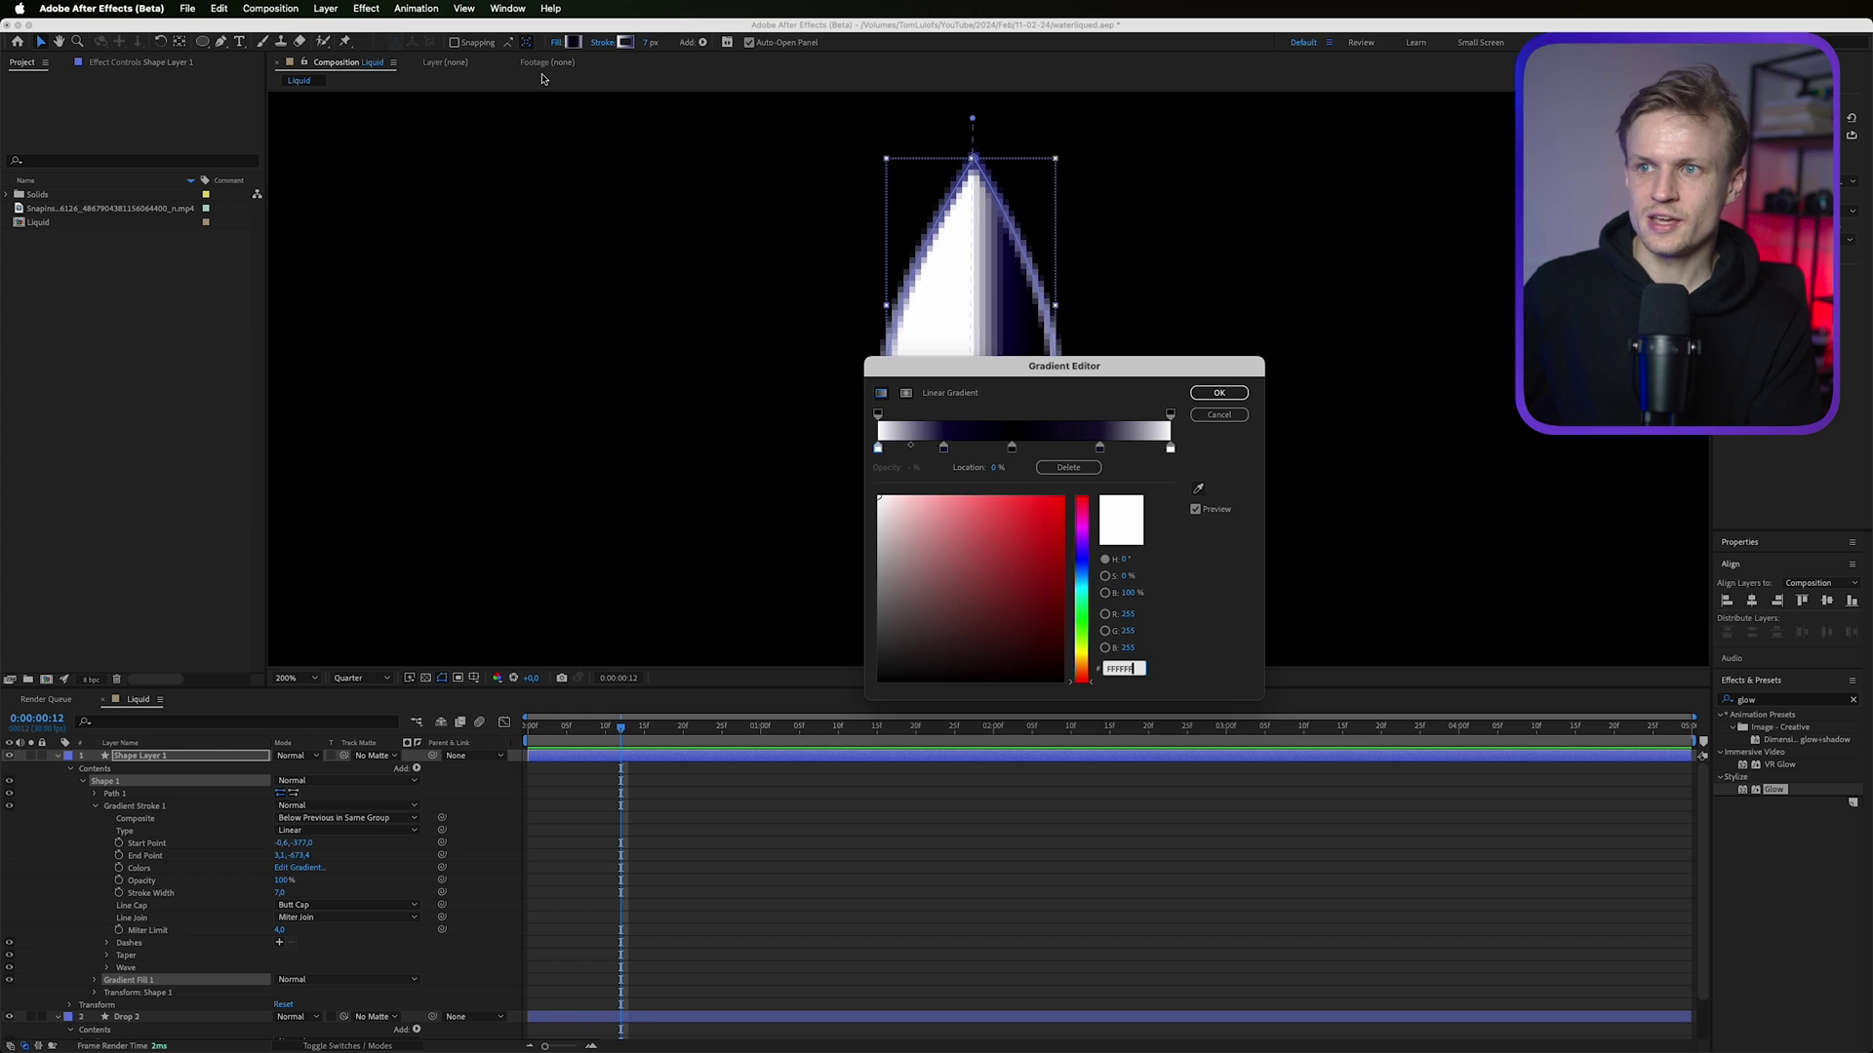
left_click_drag(1005, 373, 723, 591)
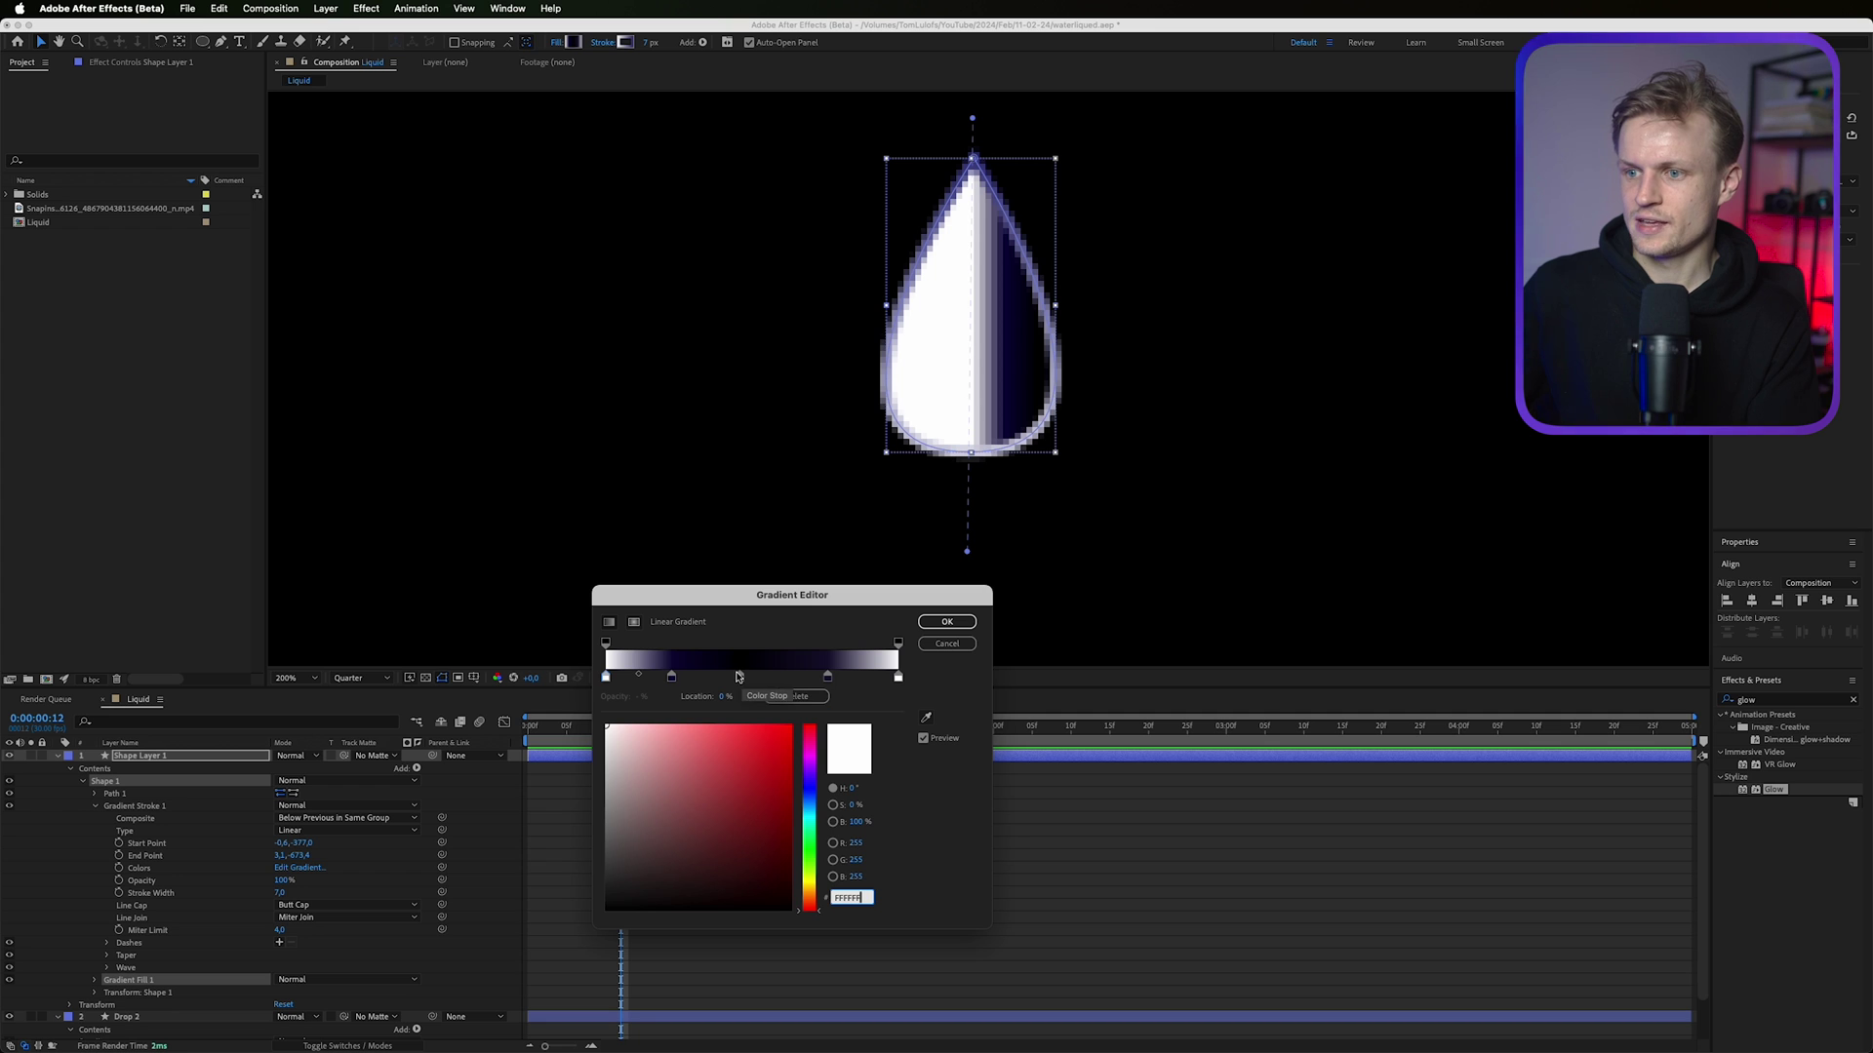
left_click(828, 677)
left_click(802, 696)
left_click(898, 678)
left_click(780, 697)
left_click_drag(740, 677, 818, 677)
left_click_drag(672, 677, 695, 677)
left_click(946, 621)
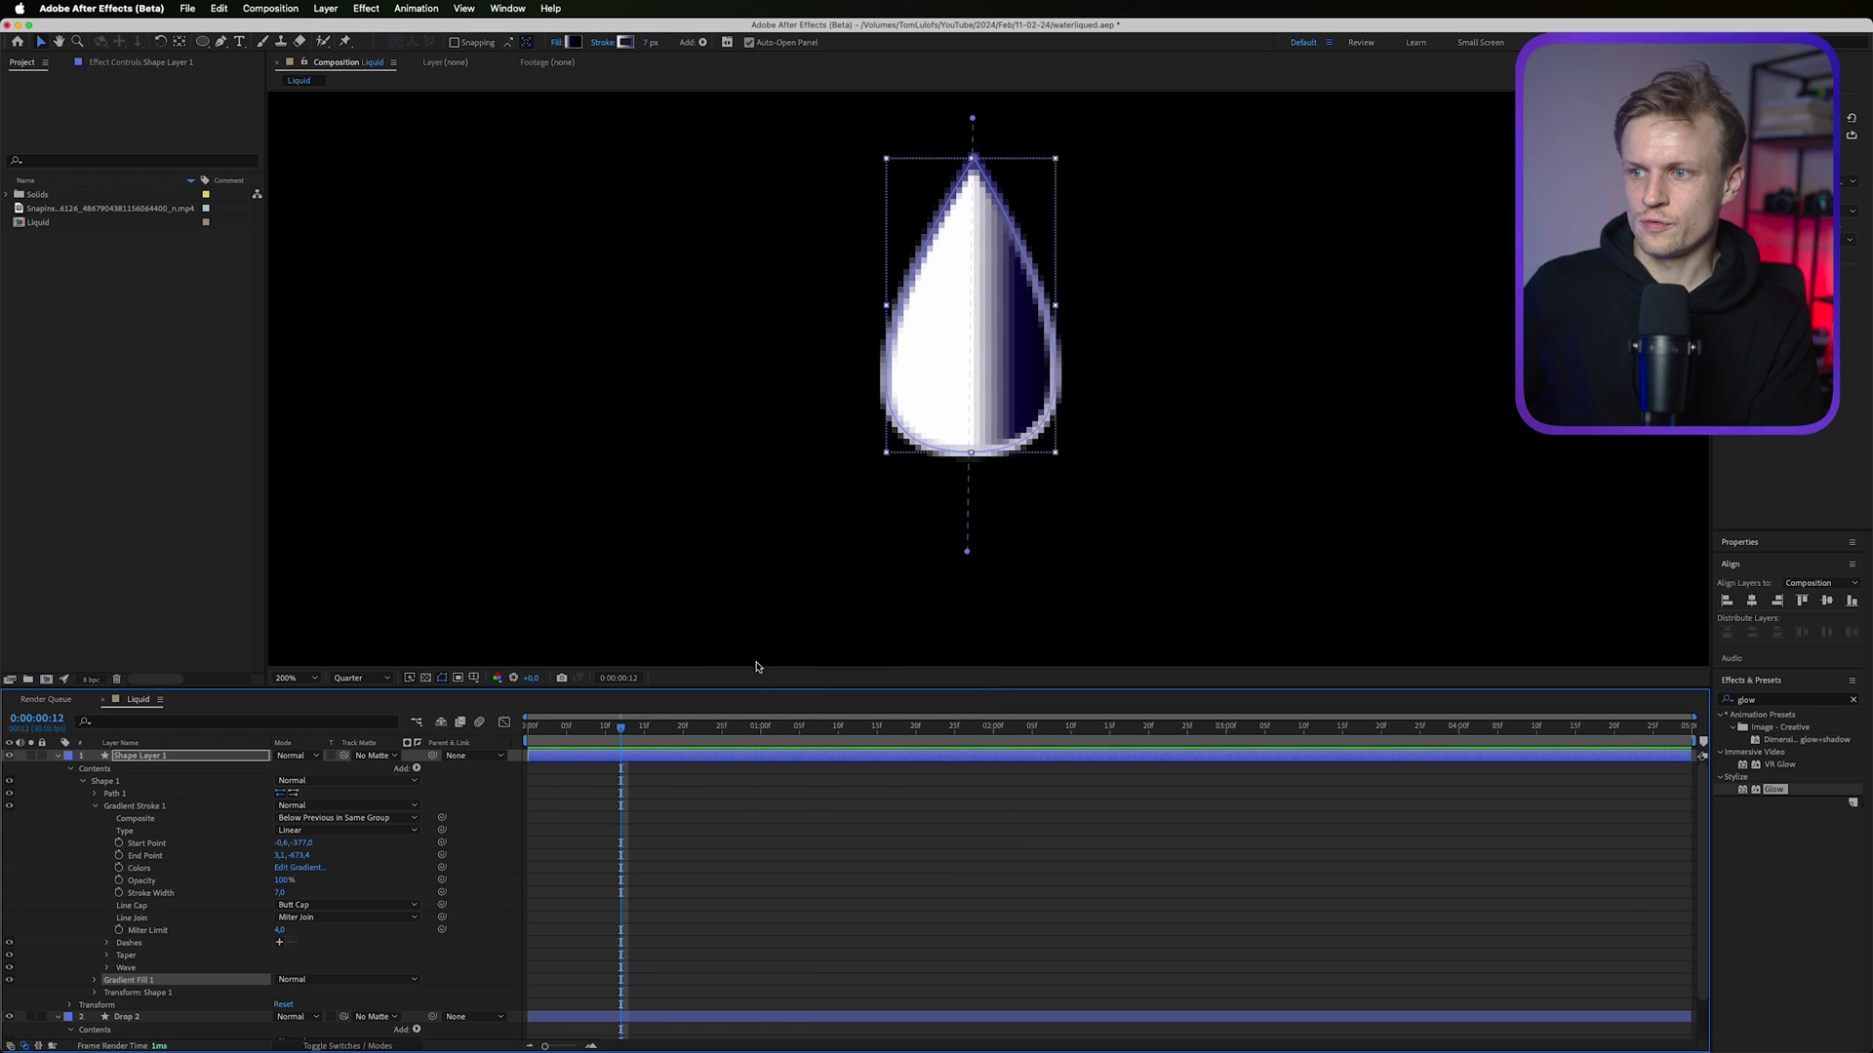
Make the teardrop's Gradient Fill run vertically, placing its End Point above the tip and its Start Point just below the base.
left_click(95, 981)
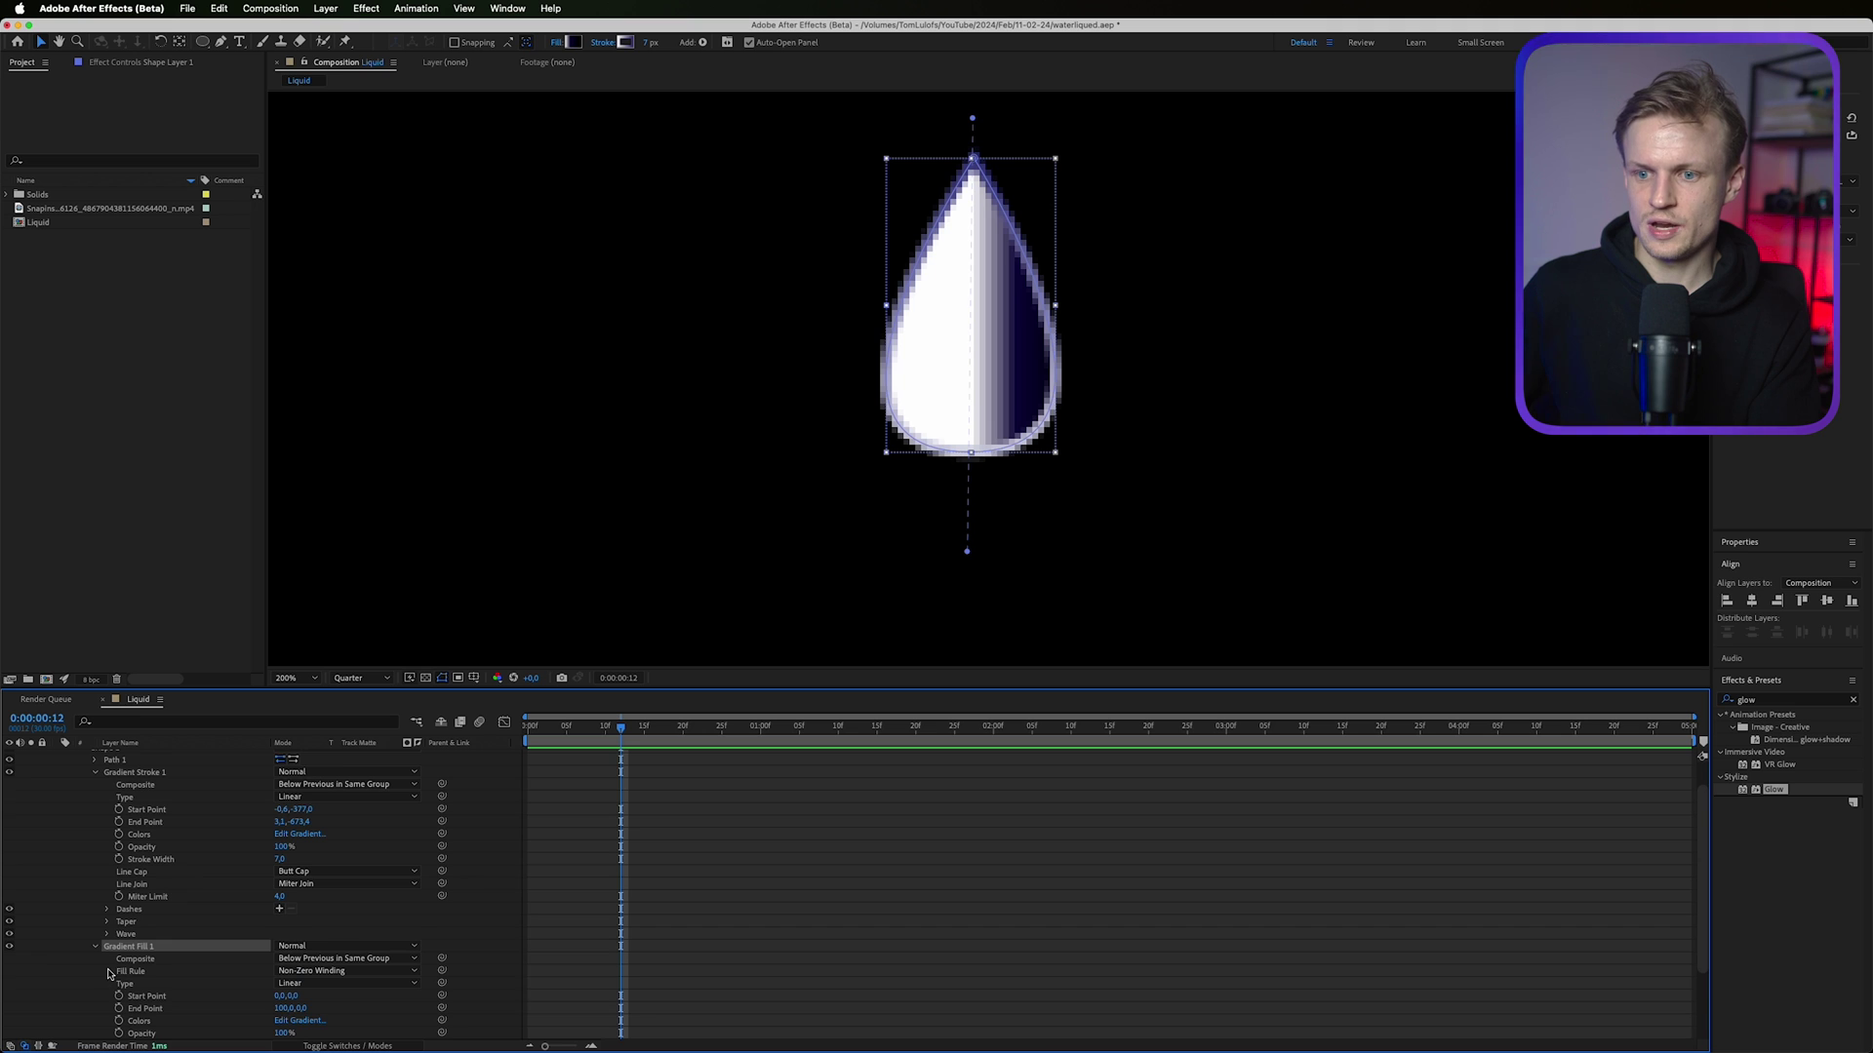
scroll(109, 972, "down", 2)
left_click(150, 961)
scroll(607, 535, "down", 2)
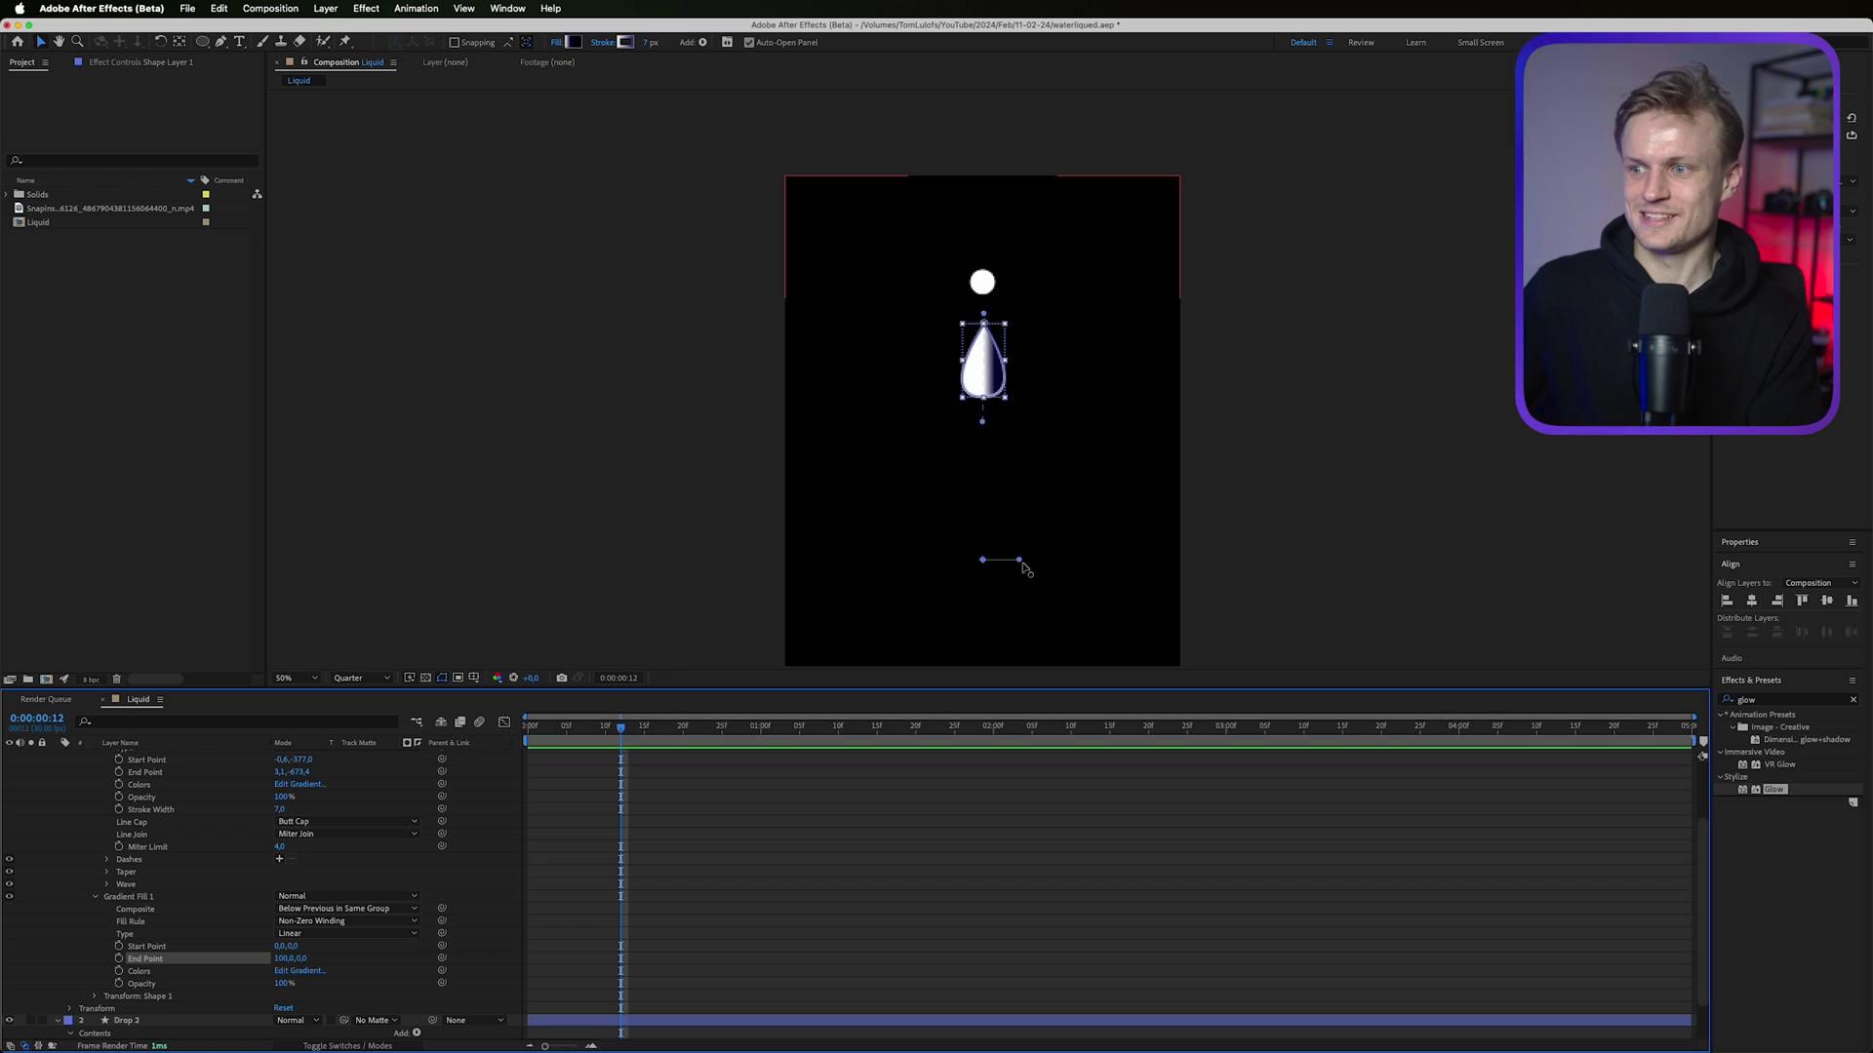
left_click_drag(1021, 561, 990, 310)
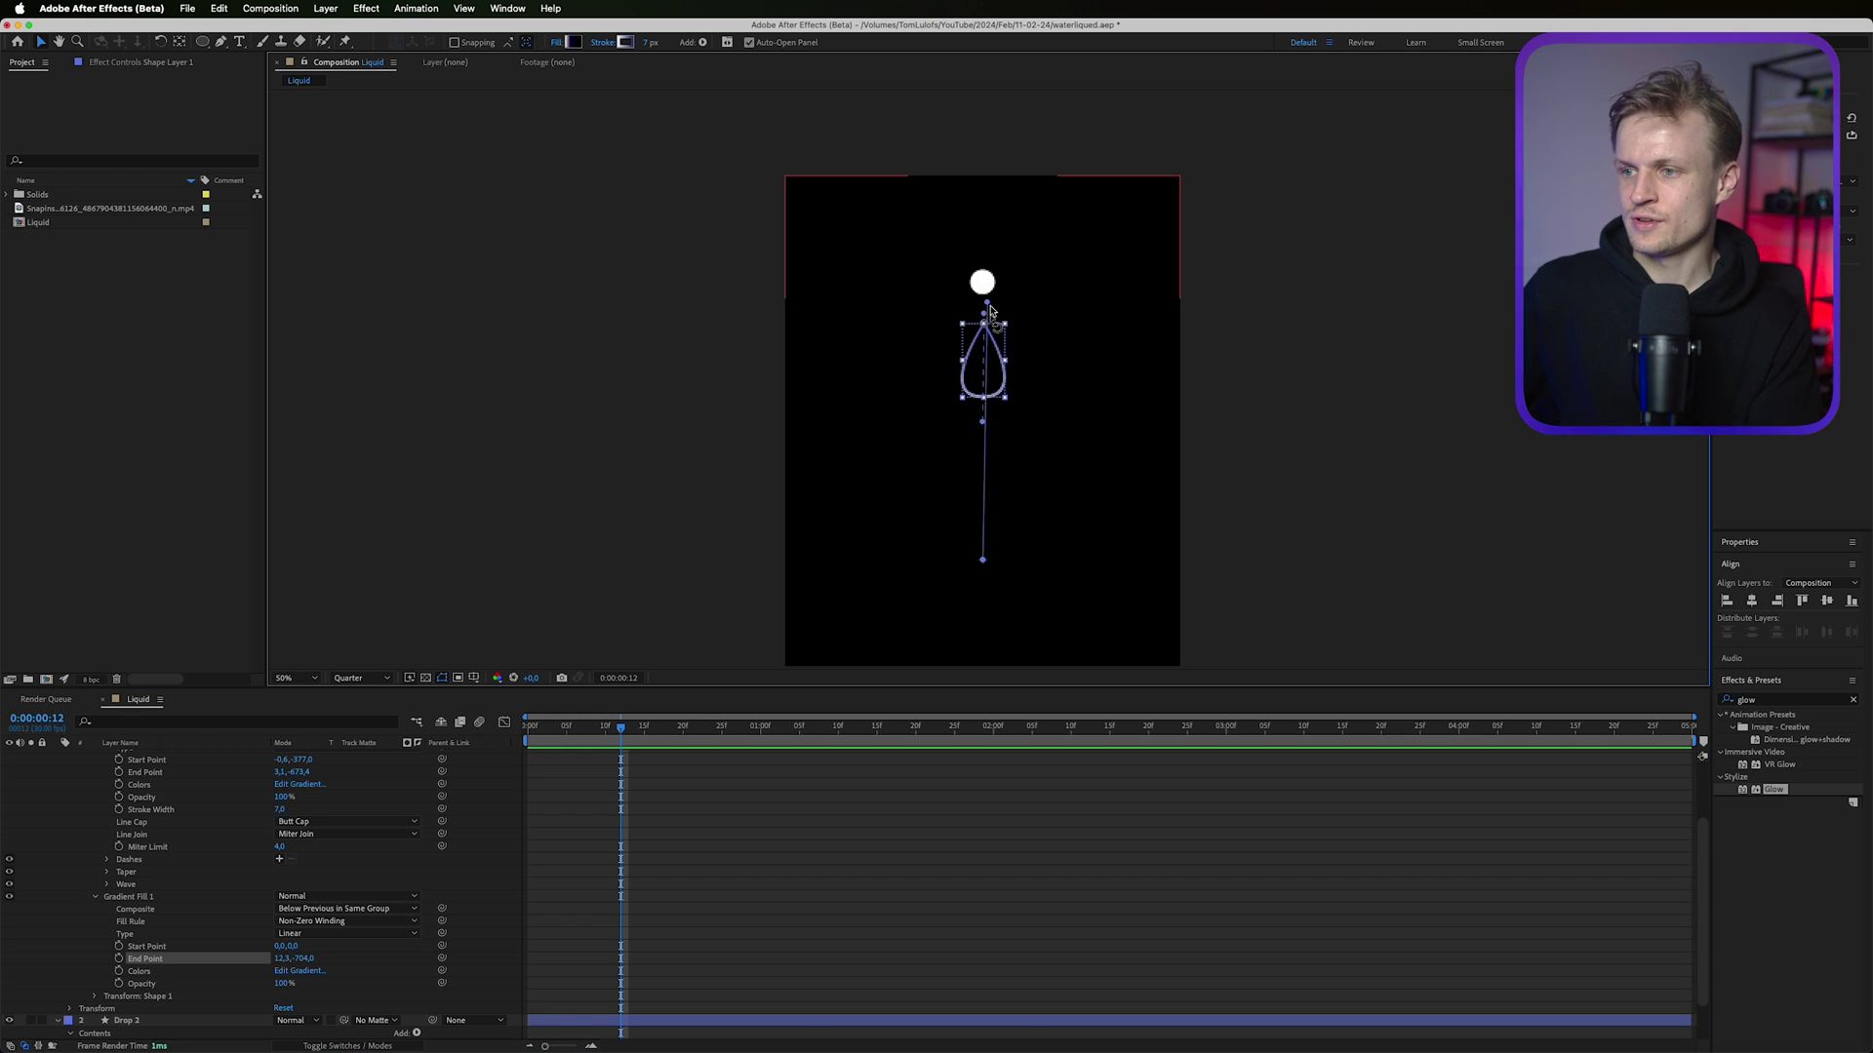
left_click_drag(983, 561, 984, 410)
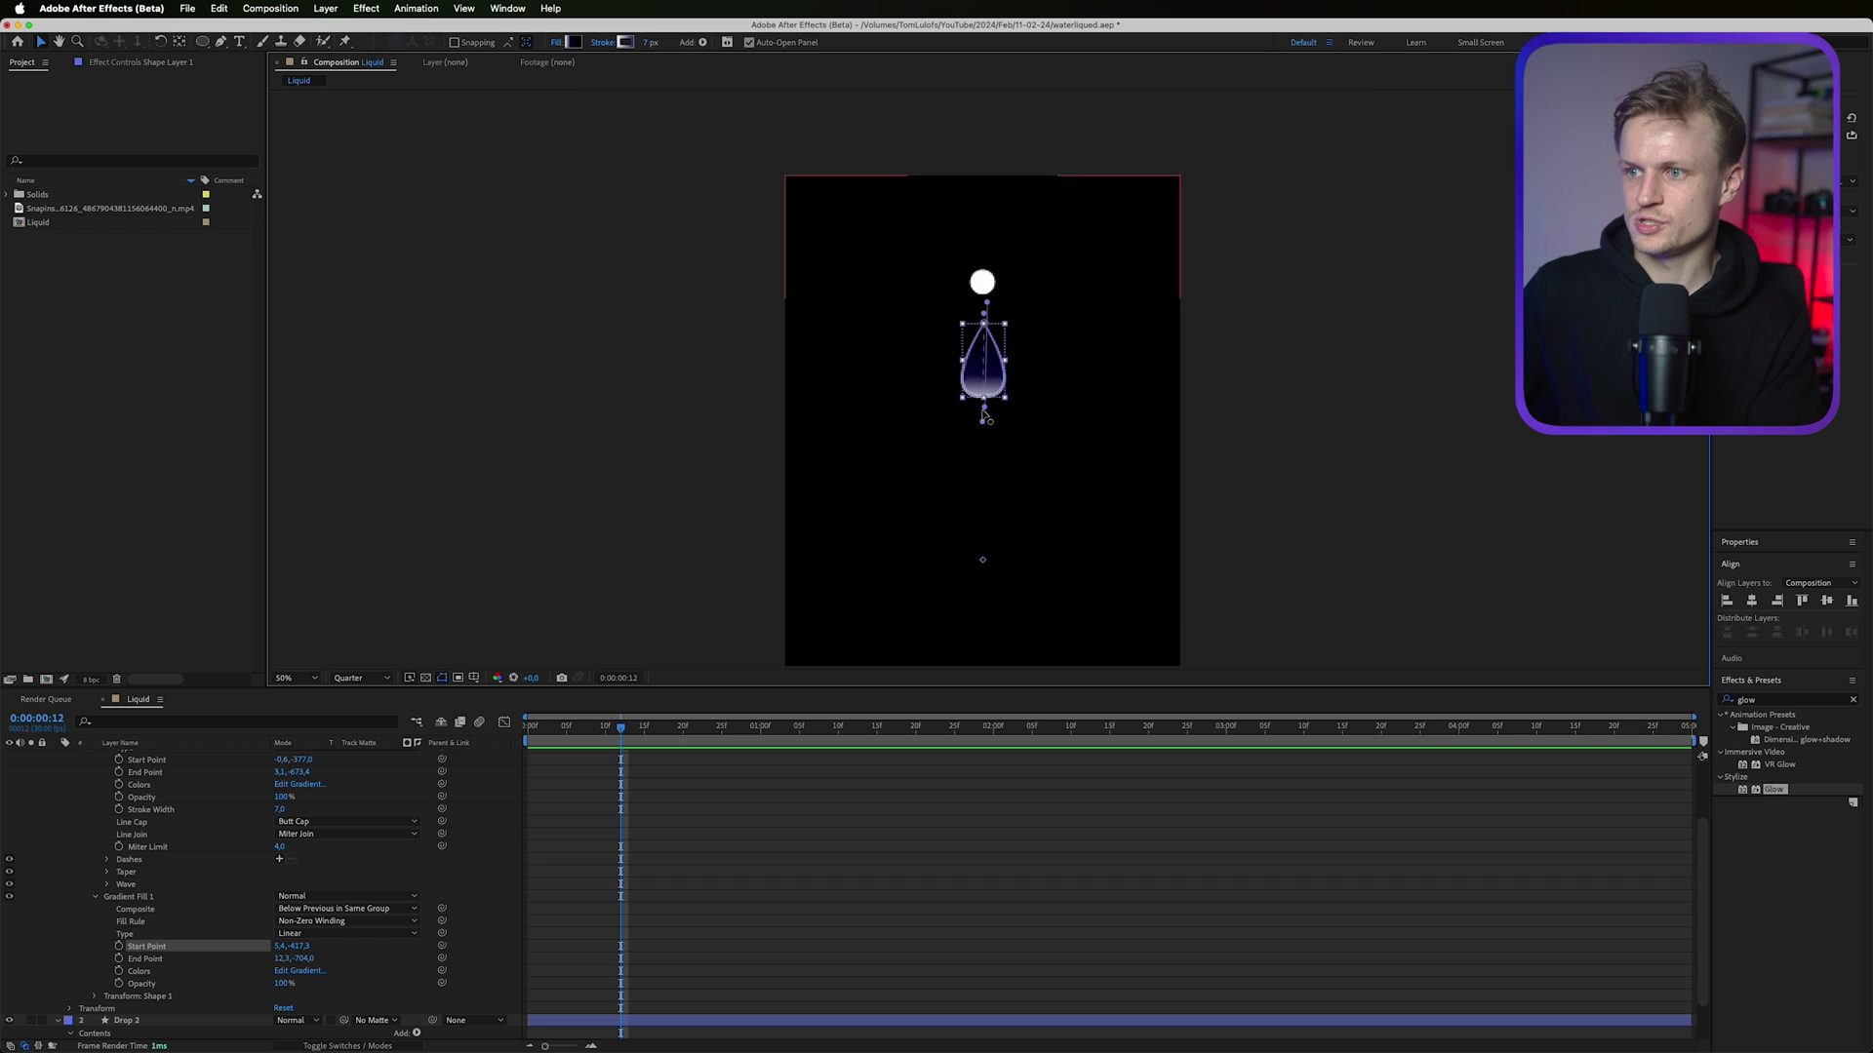
Fine-tune the fill gradient, raising its Start Point to the teardrop's base and aligning its End Point above the tip.
scroll(985, 400, "up", 2)
scroll(985, 418, "up", 2)
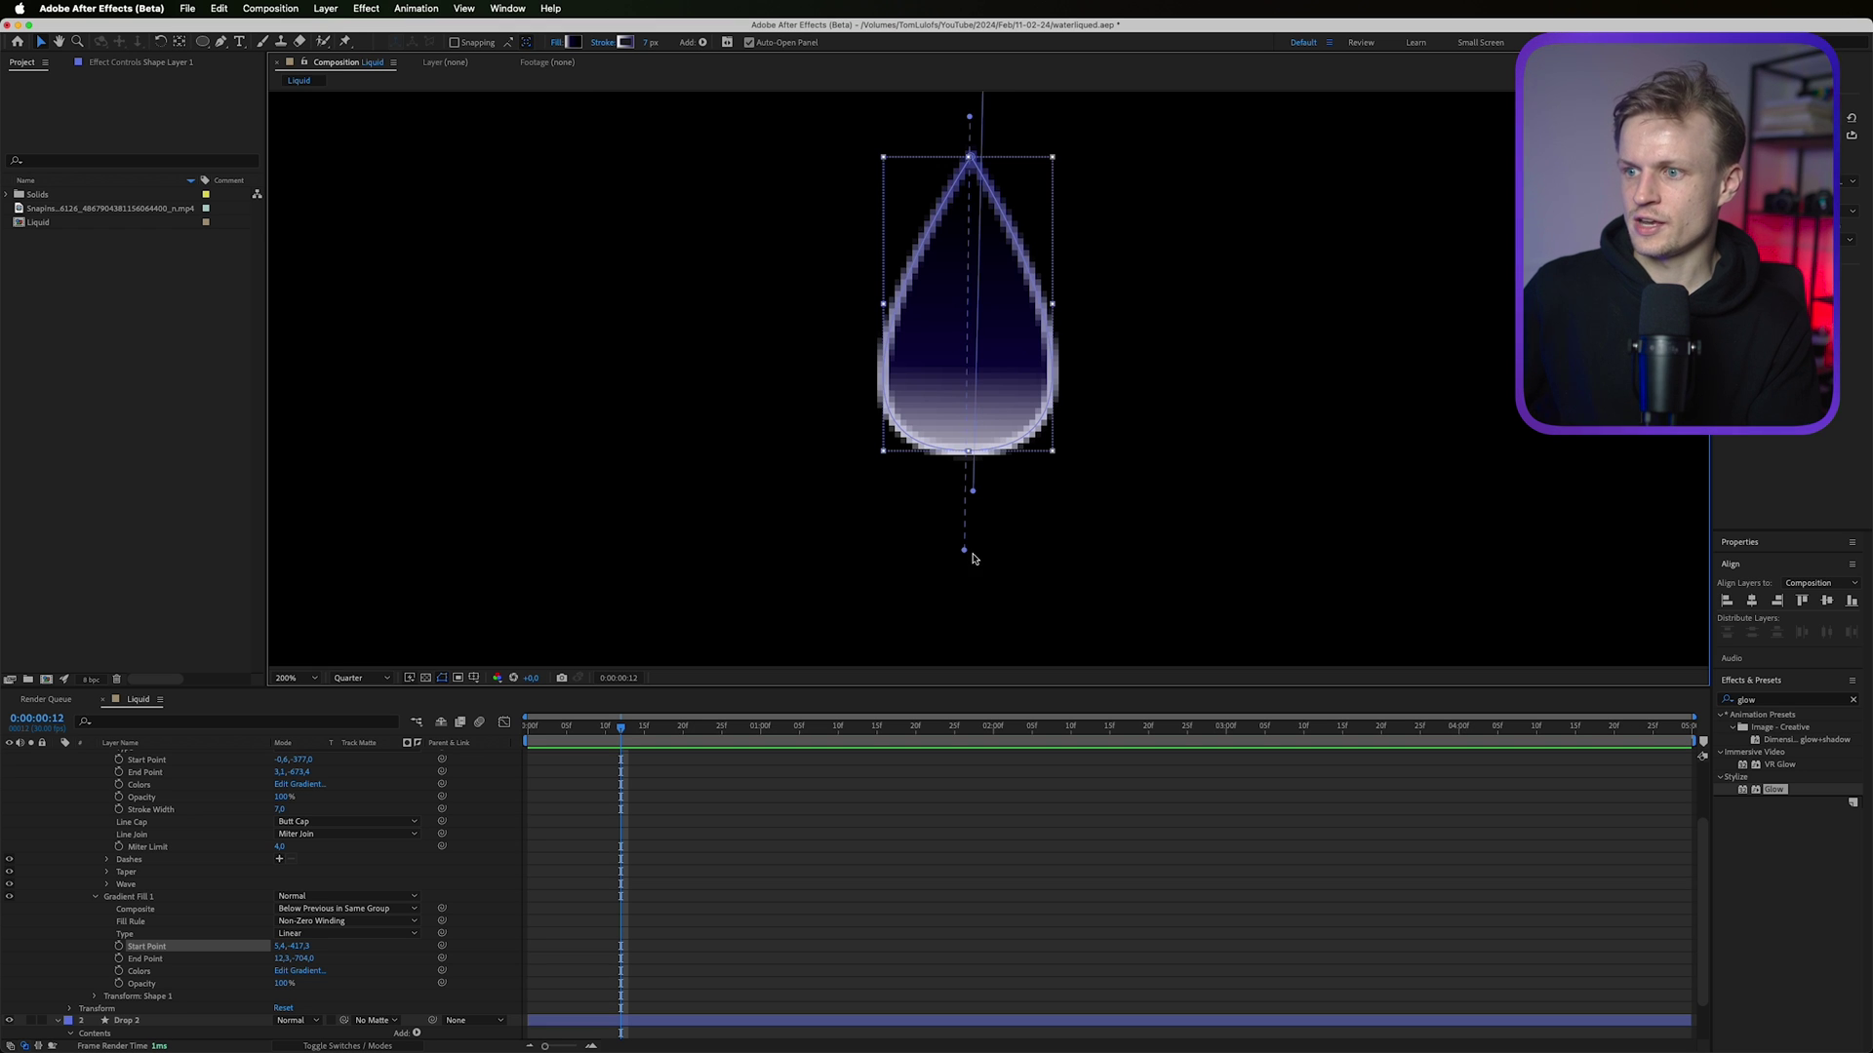
mouse_move(964, 549)
left_mouse_down()
mouse_move(975, 491)
mouse_move(1024, 538)
mouse_move(1010, 404)
mouse_move(969, 430)
mouse_move(971, 466)
left_mouse_up()
key("super+z")
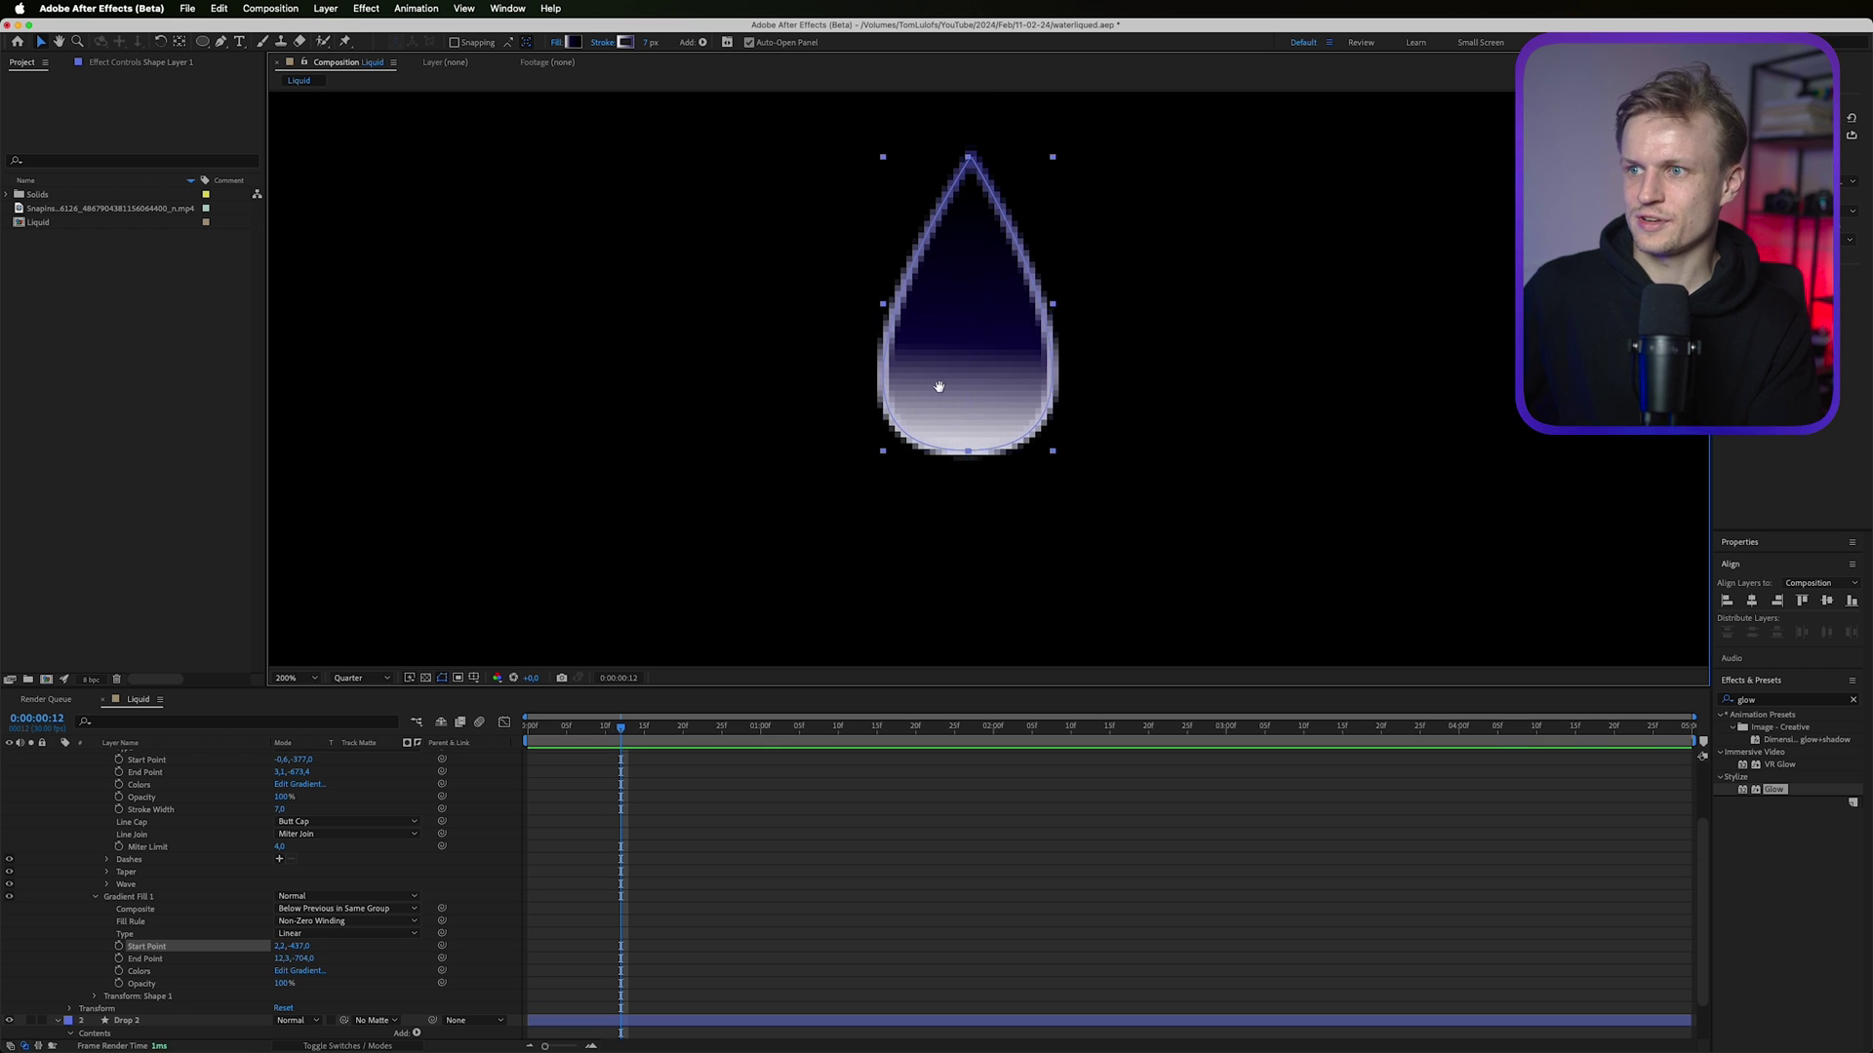
scroll(971, 439, "up", 5)
left_click_drag(992, 218, 983, 117)
left_click(1044, 956)
scroll(1047, 546, "down", 1)
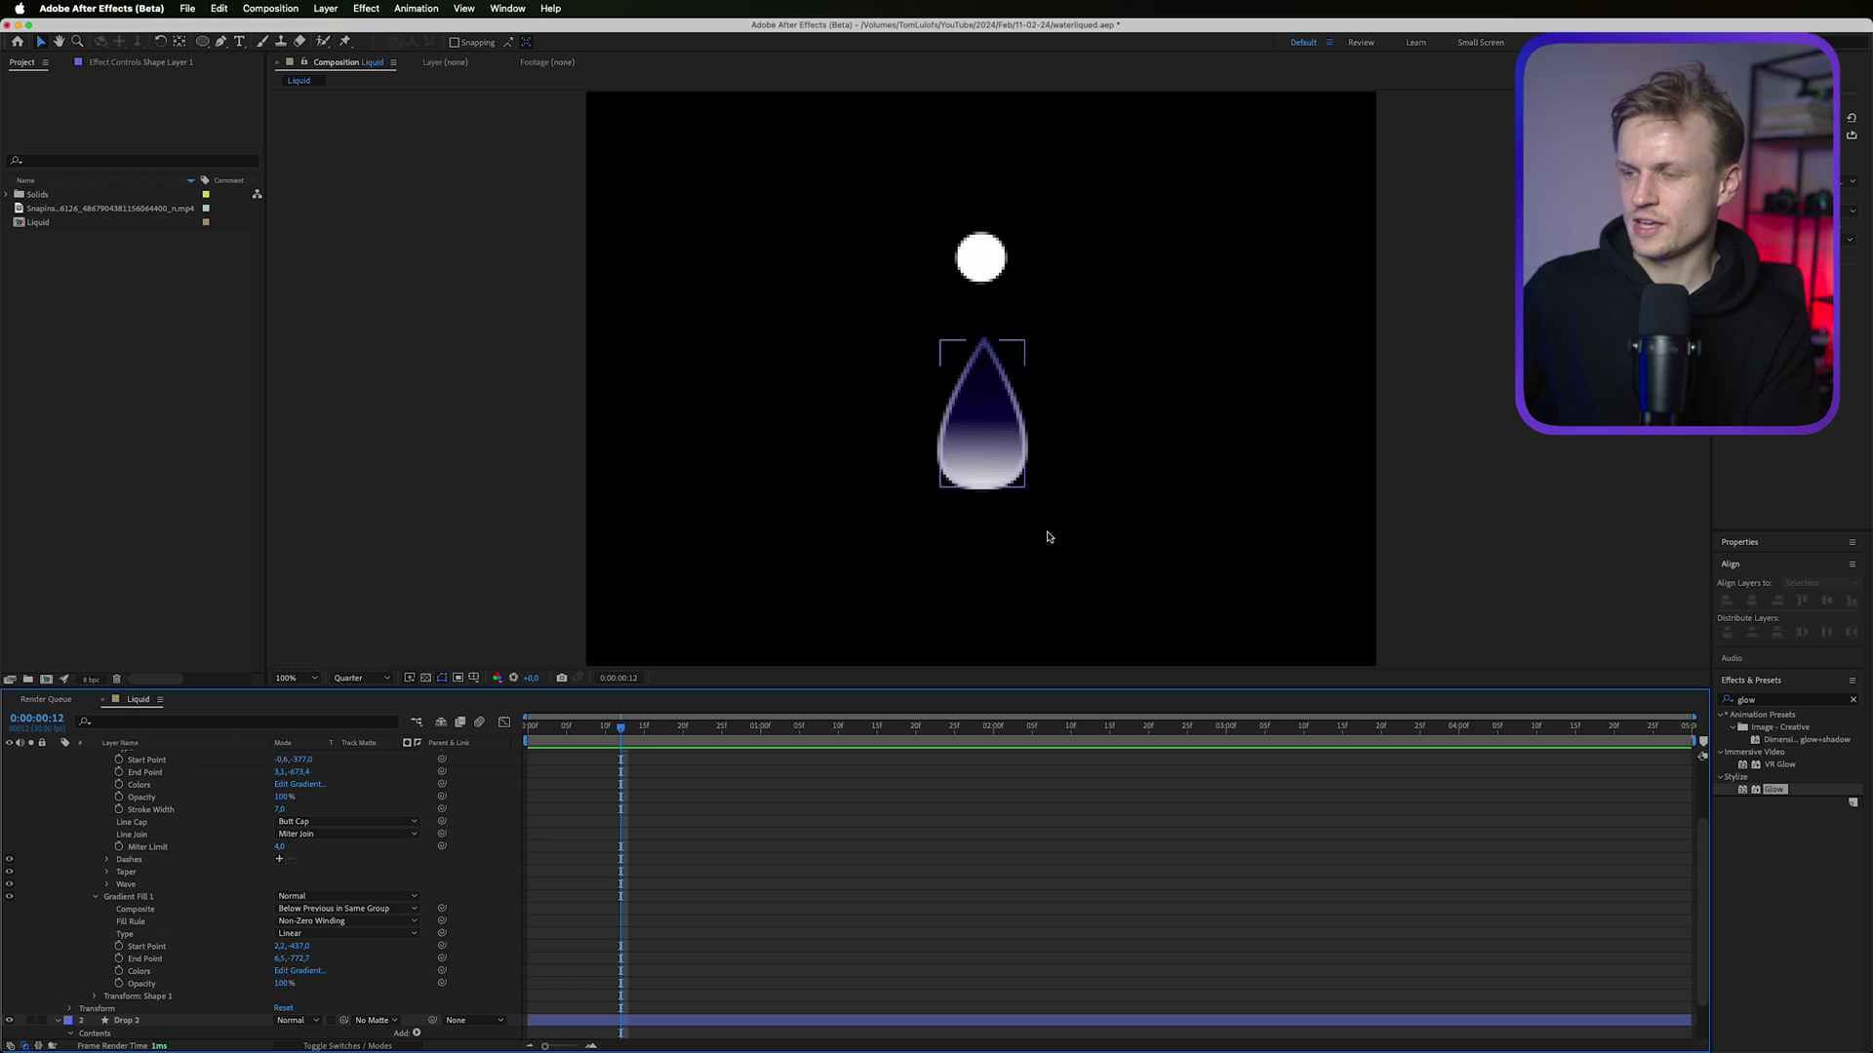
Set the composition preview resolution to Full and check the teardrop's gradients up close.
scroll(1048, 536, "down", 2)
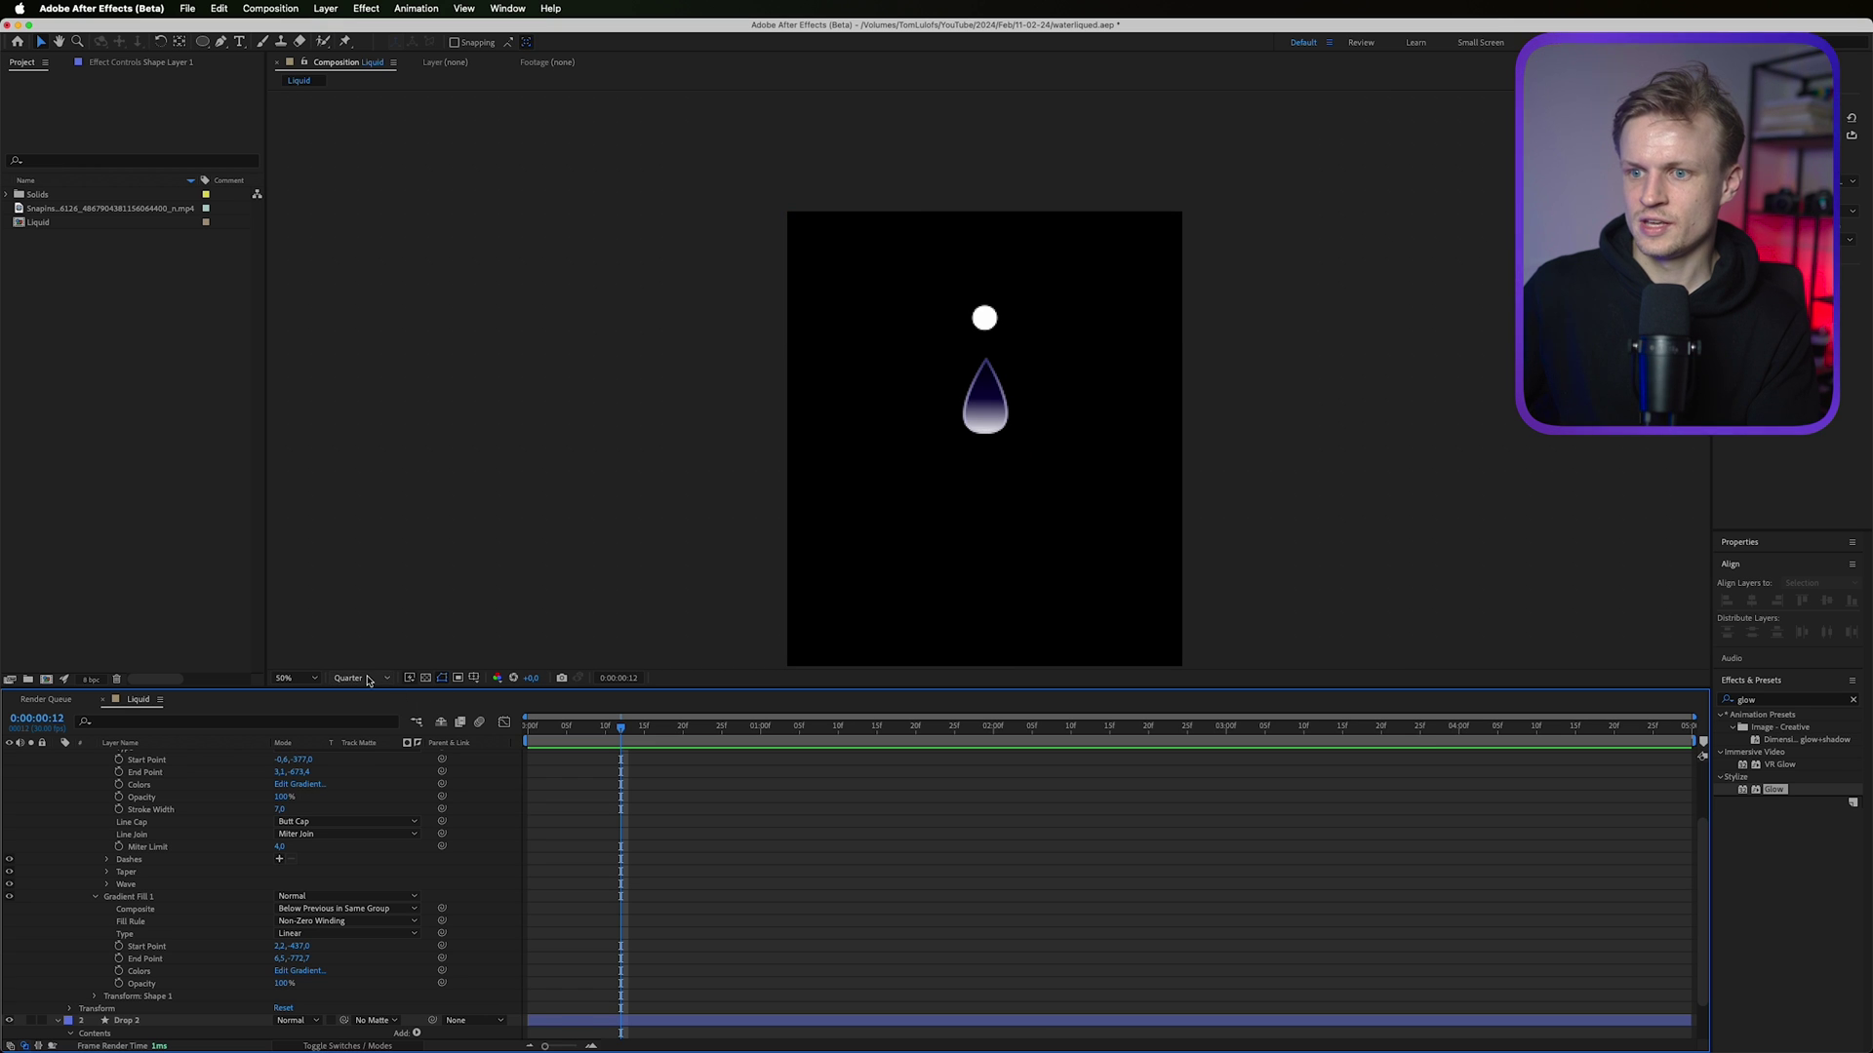
left_click(368, 678)
left_click(351, 705)
scroll(1063, 359, "up", 2)
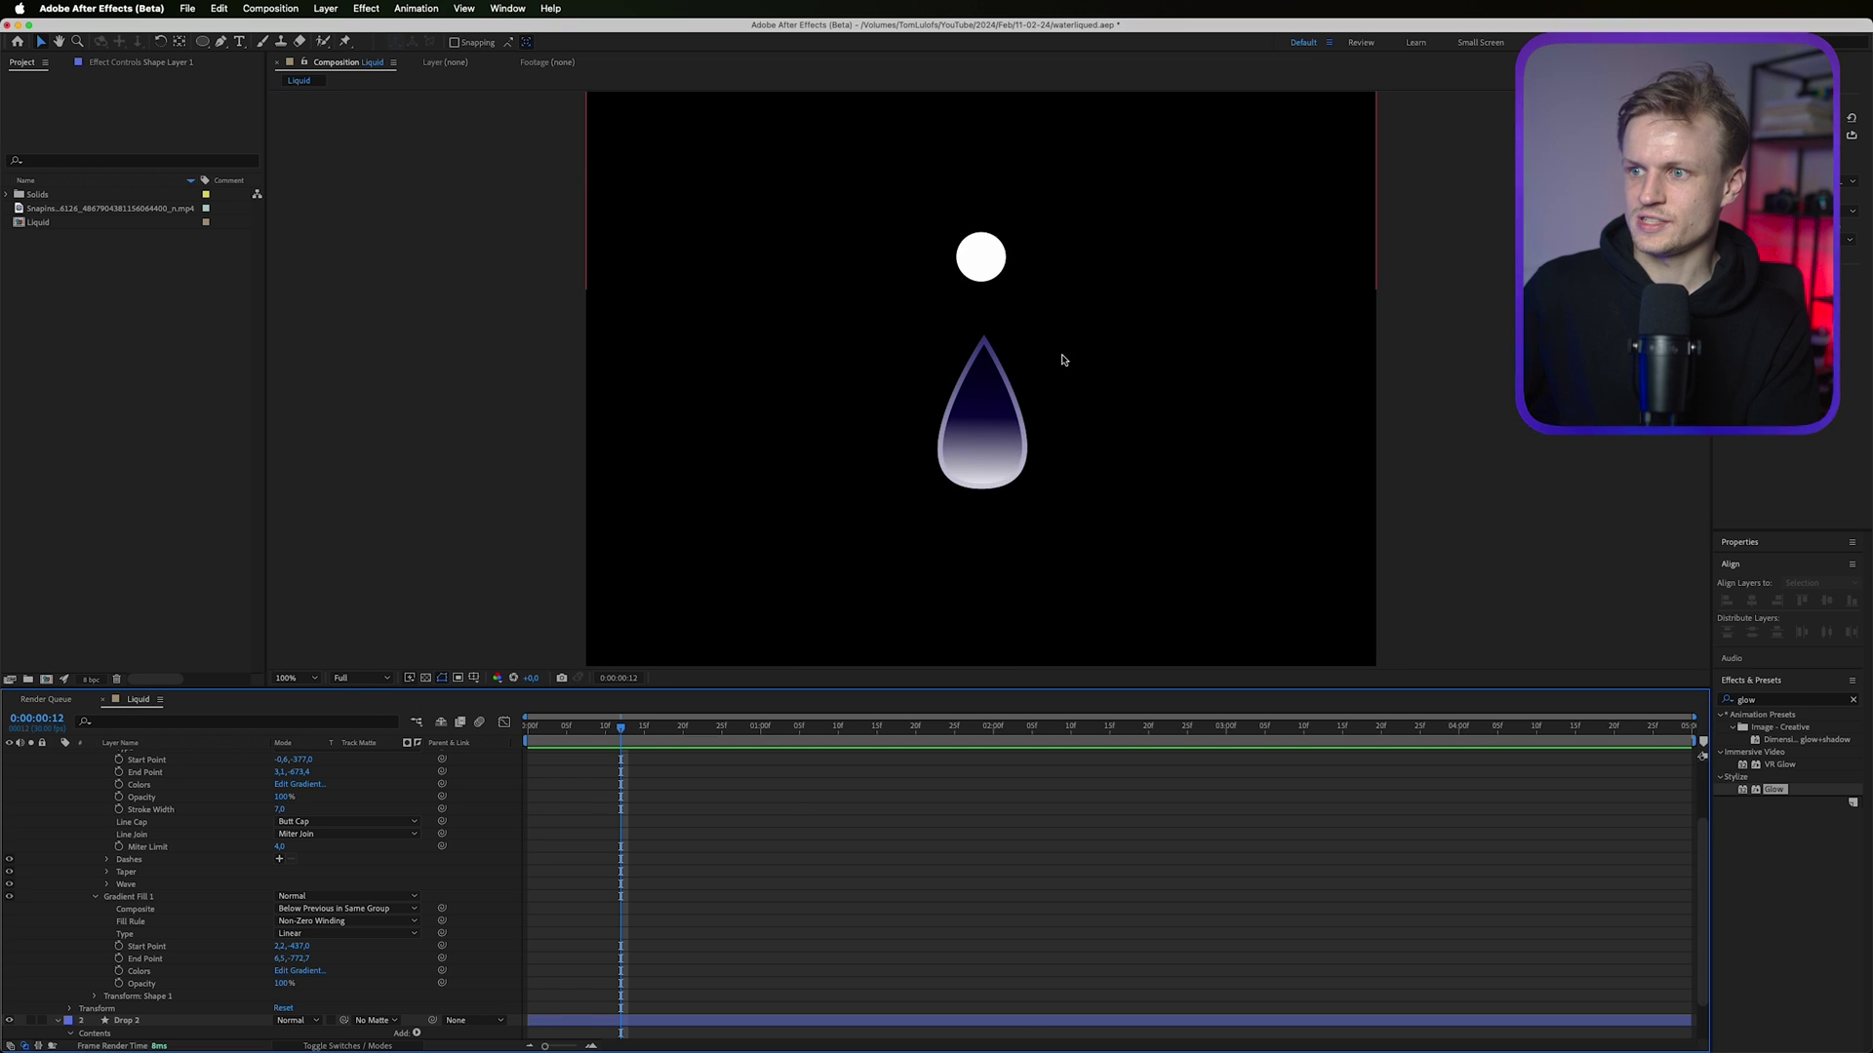
left_click_drag(1062, 523, 1007, 434)
scroll(1015, 492, "up", 1)
scroll(1015, 493, "down", 1)
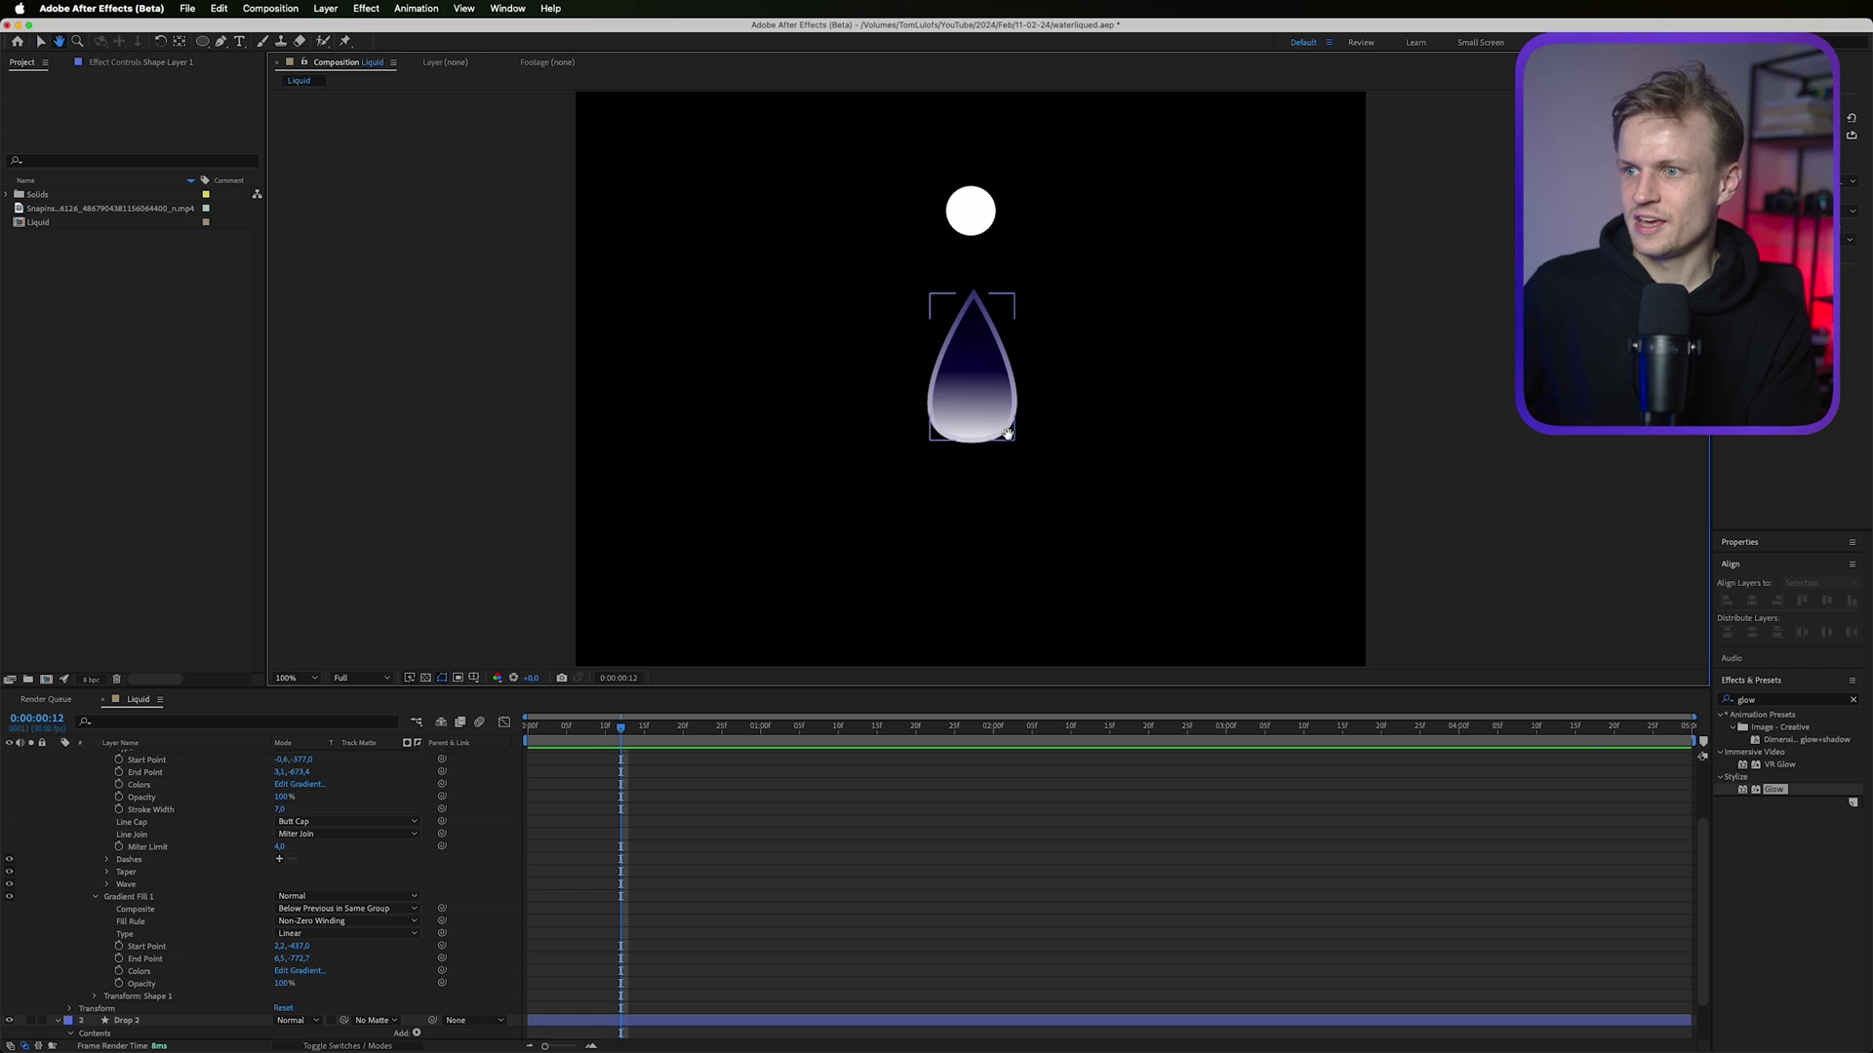
Apply the Stylize Glow effect to the teardrop's shape layer.
scroll(549, 875, "up", 3)
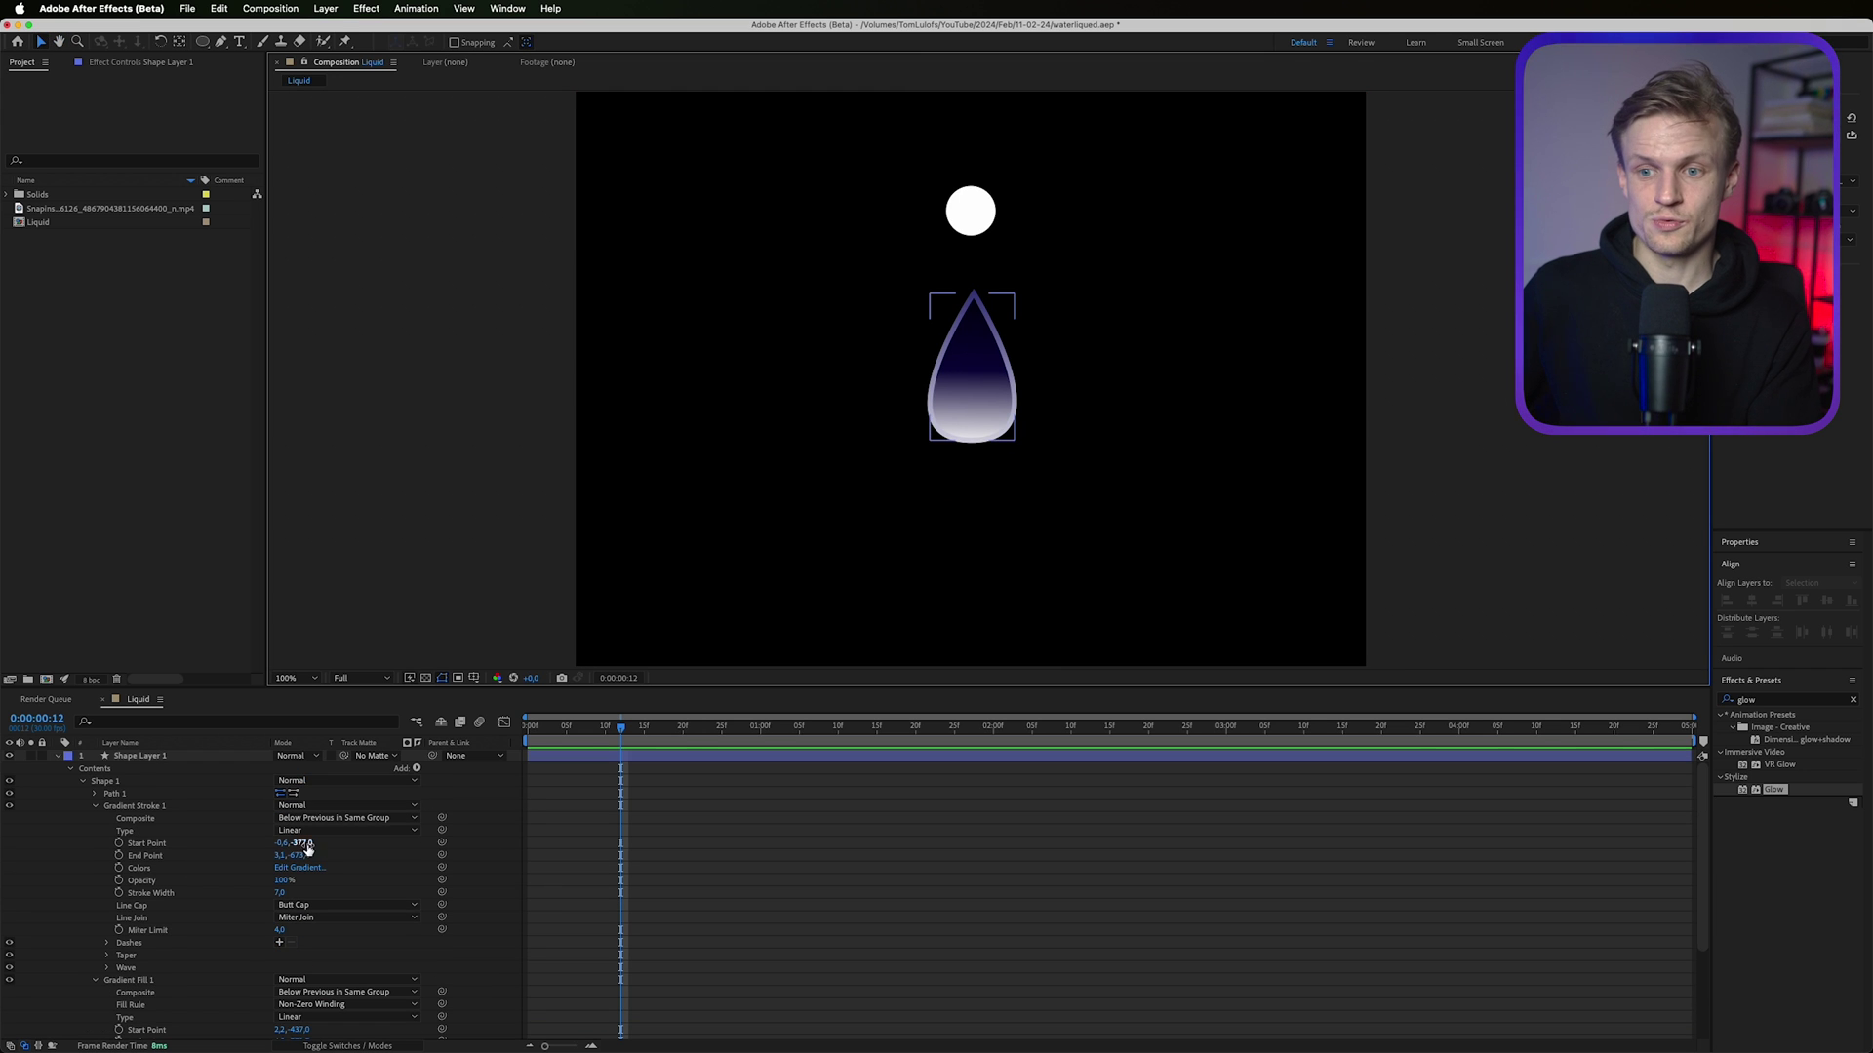
left_click(146, 757)
left_click(1804, 703)
type("glow")
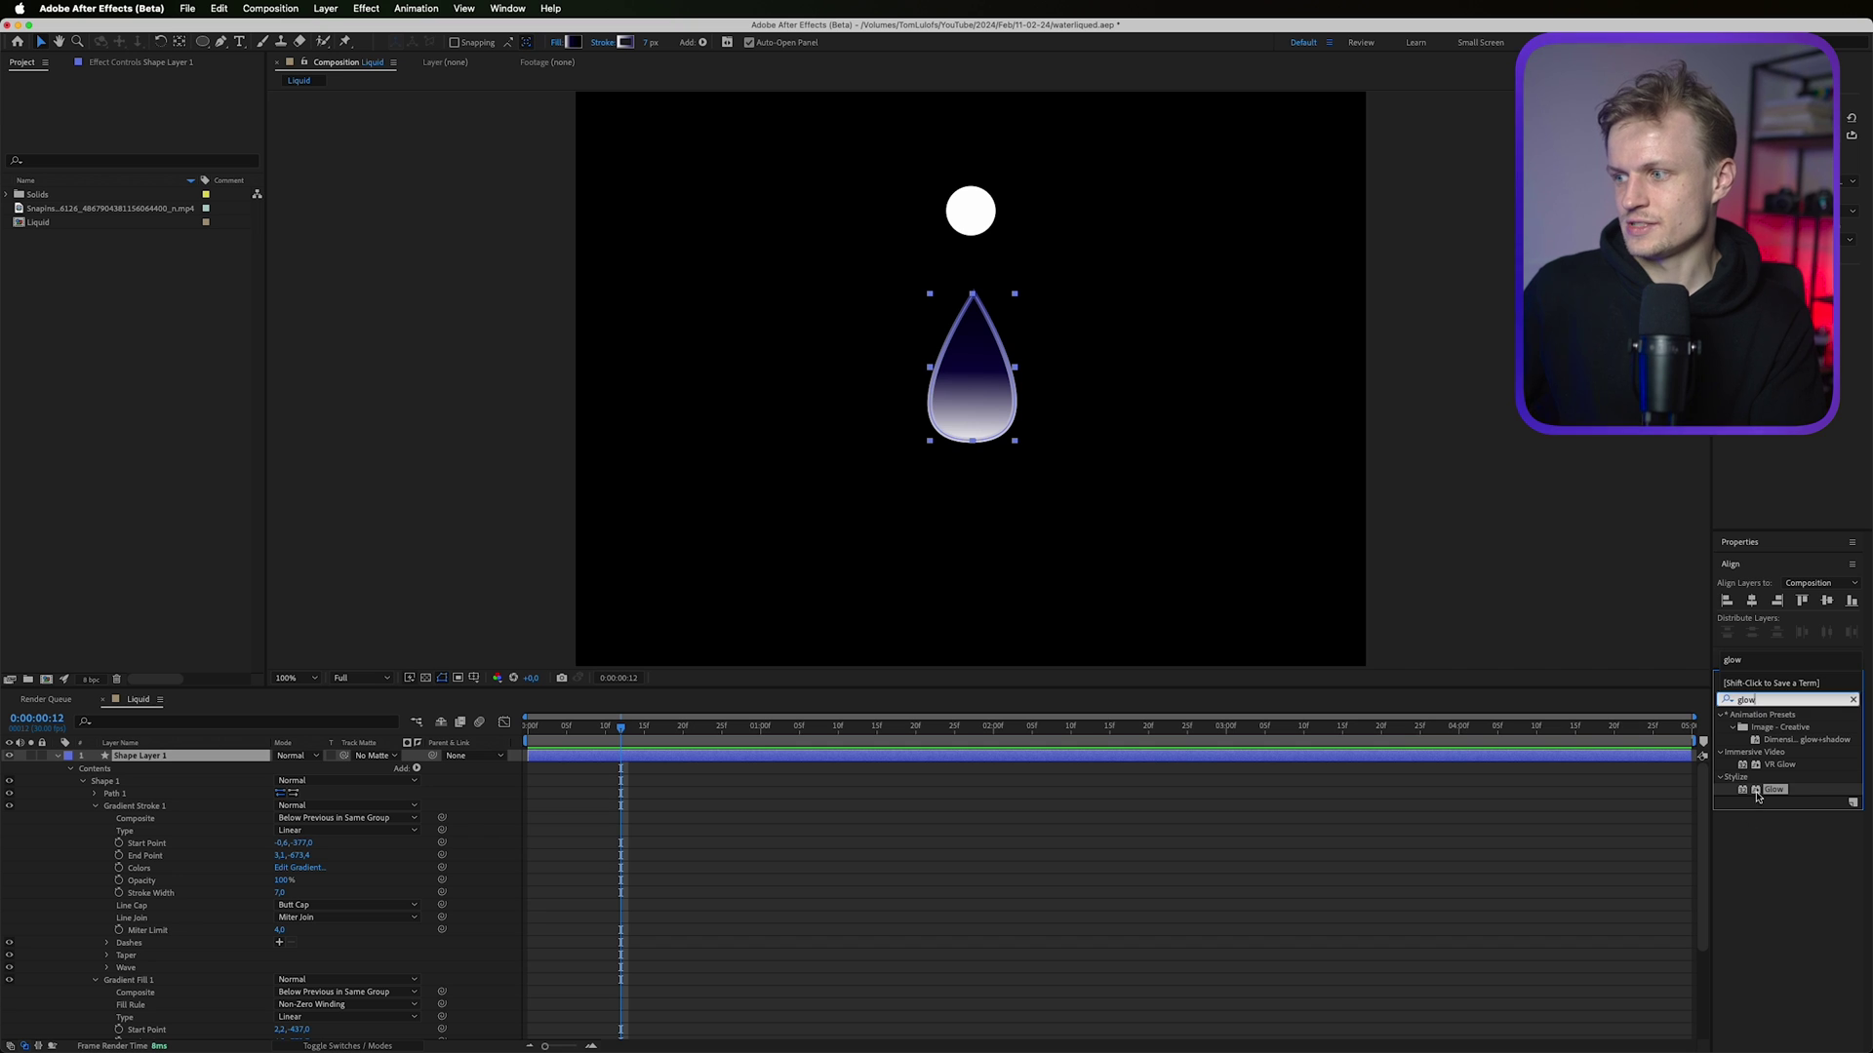
left_click(1757, 797)
double_click(1772, 790)
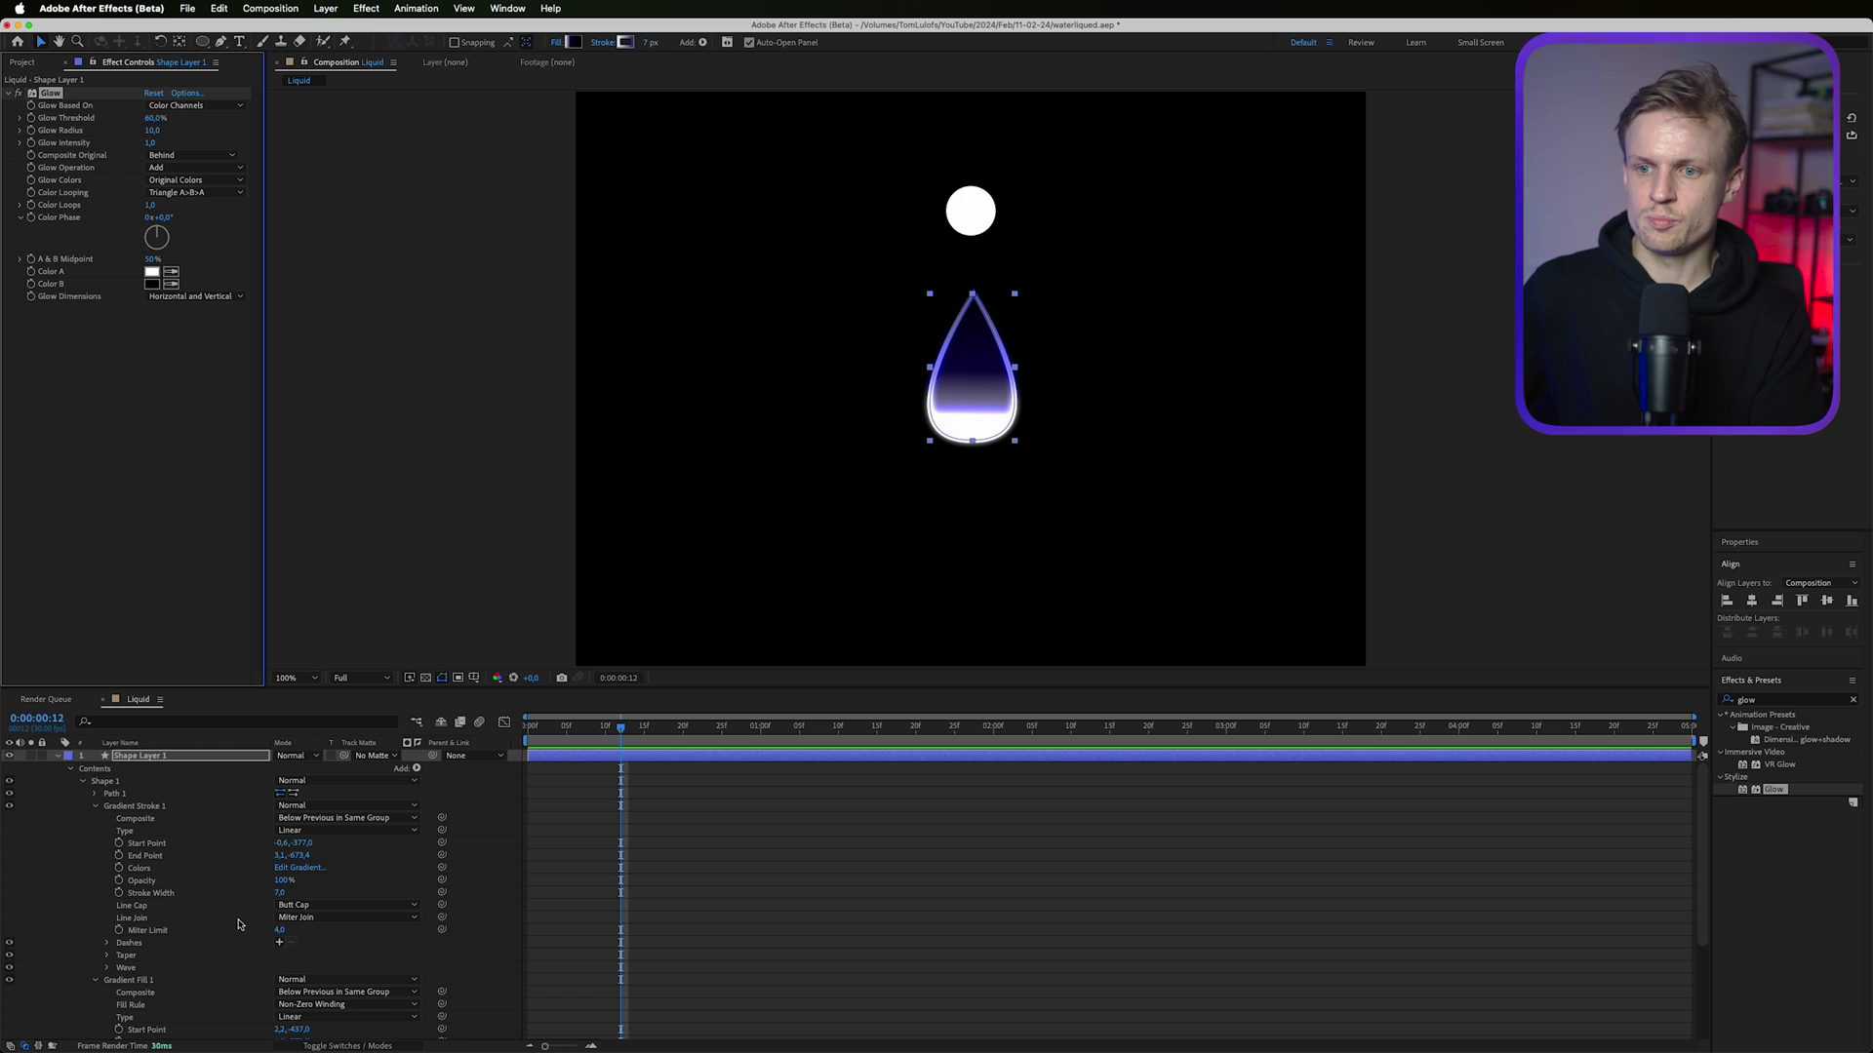
Set the teardrop's Glow Threshold to 0% and its Glow Radius to 148.
left_click_drag(149, 114, 50, 130)
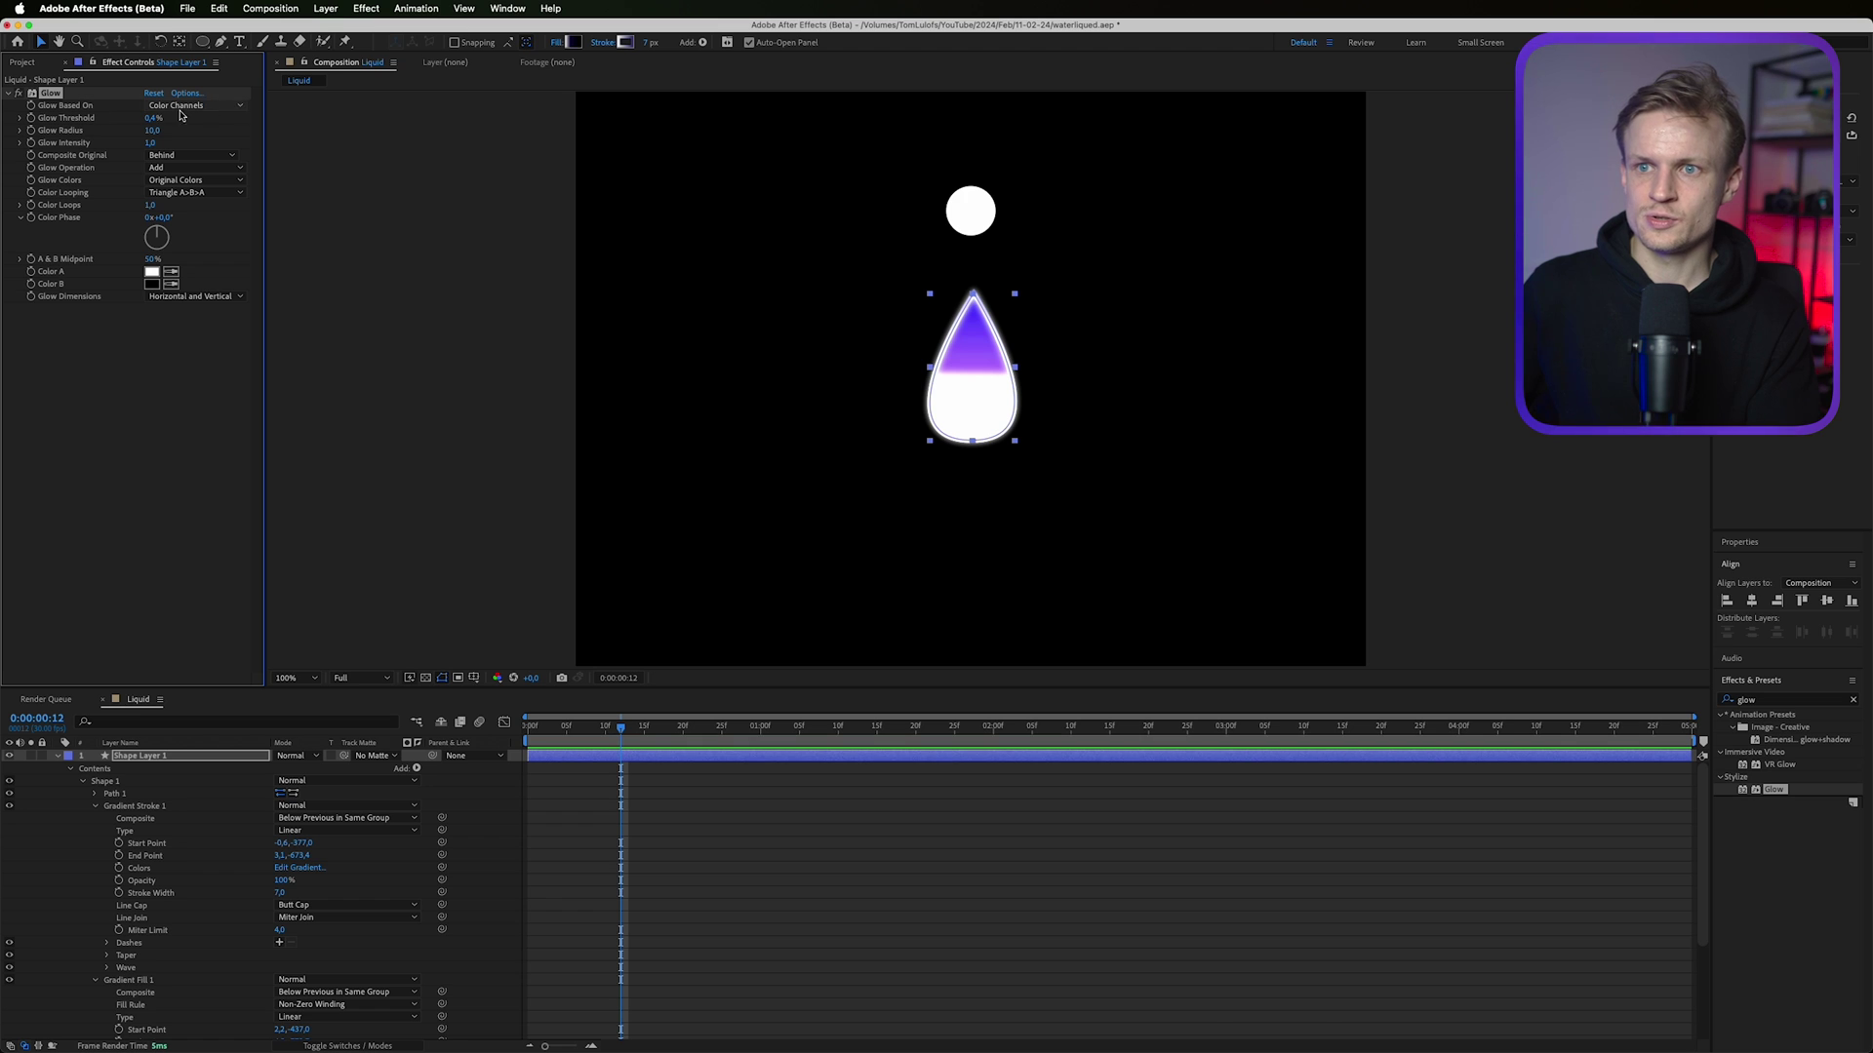
left_click_drag(150, 119, 264, 112)
left_click(832, 806)
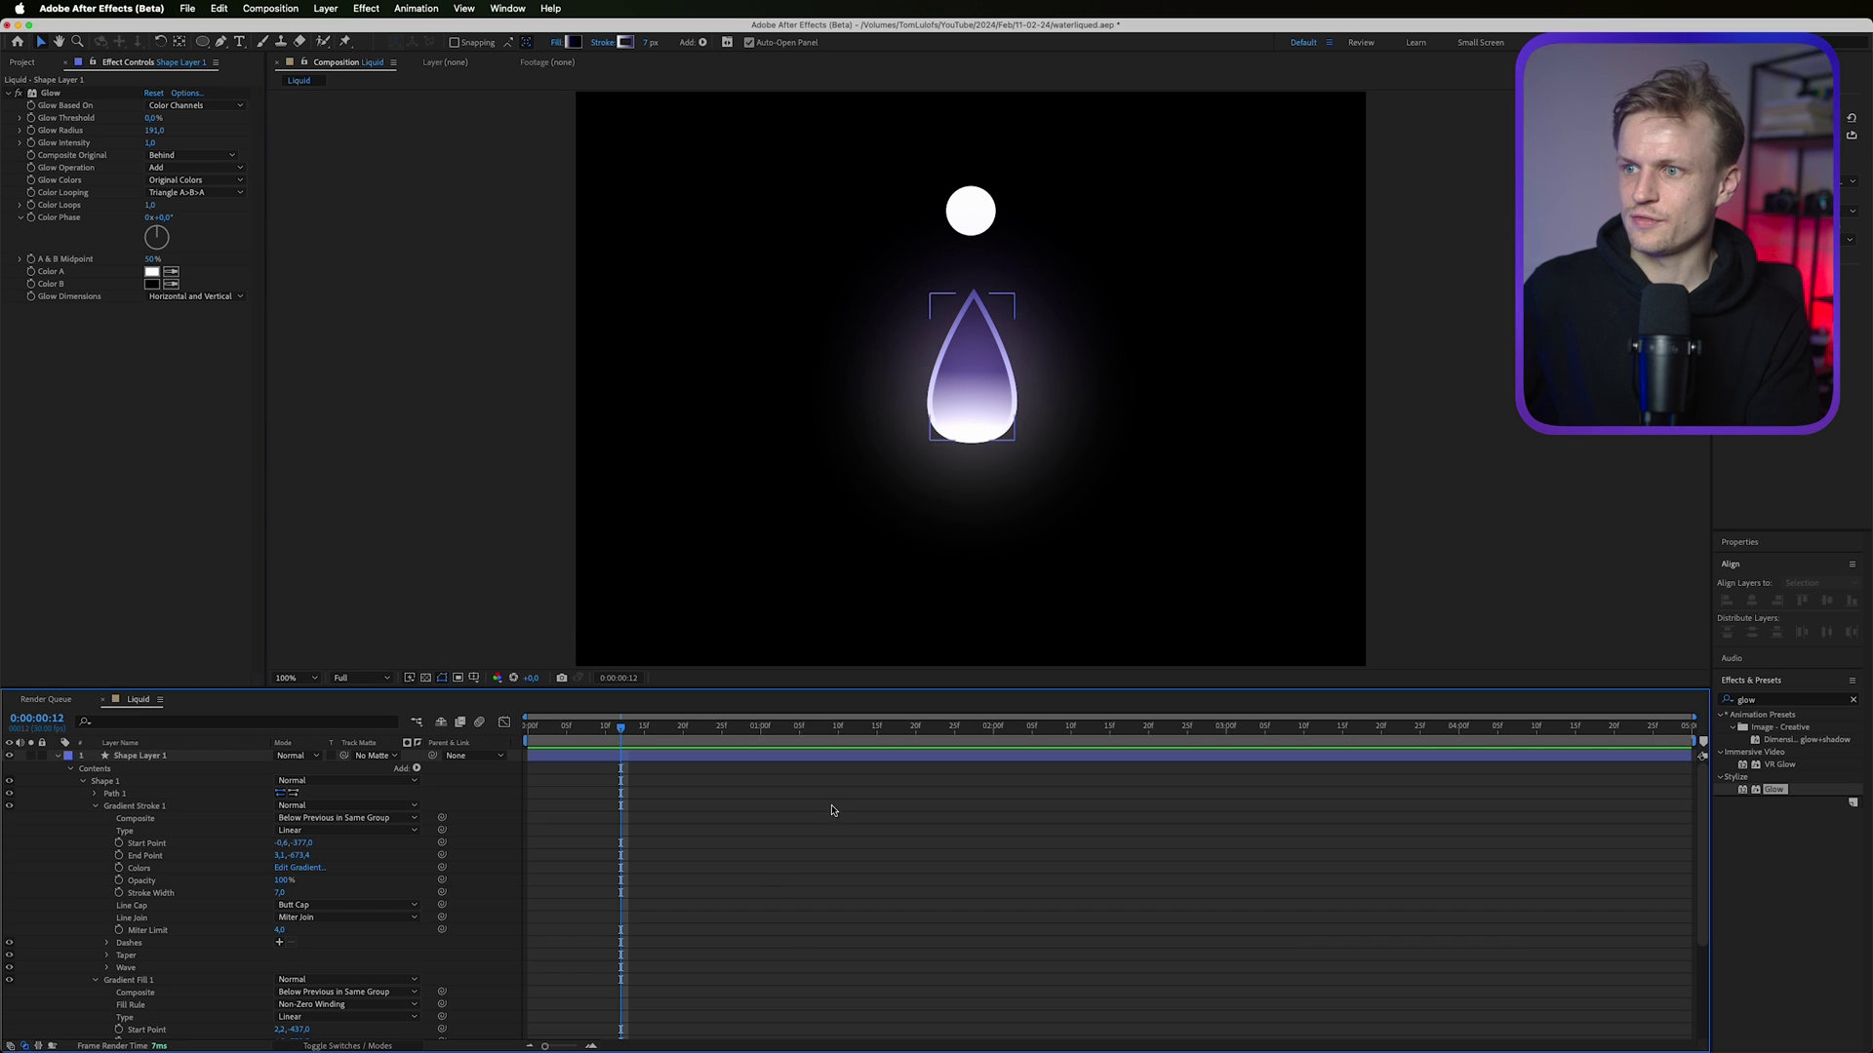
scroll(927, 318, "down", 1)
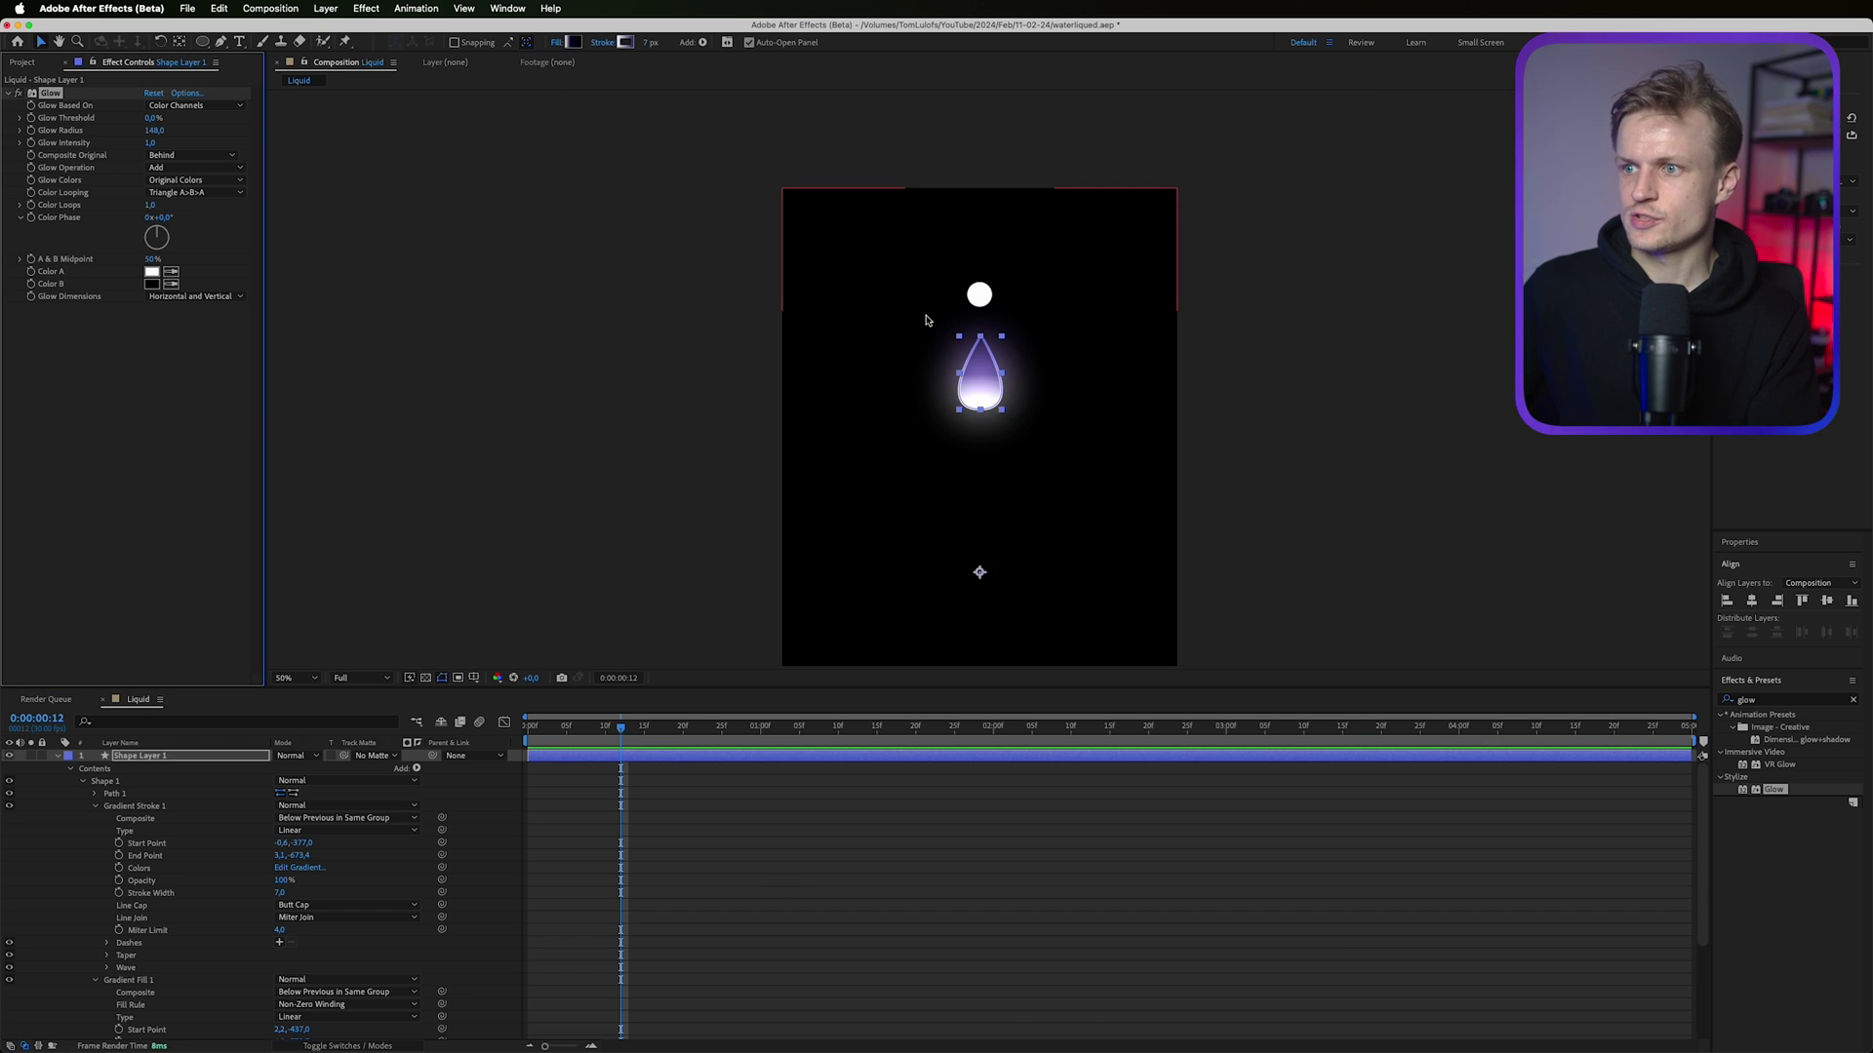
left_click_drag(1037, 401, 1037, 491)
left_click(1361, 785)
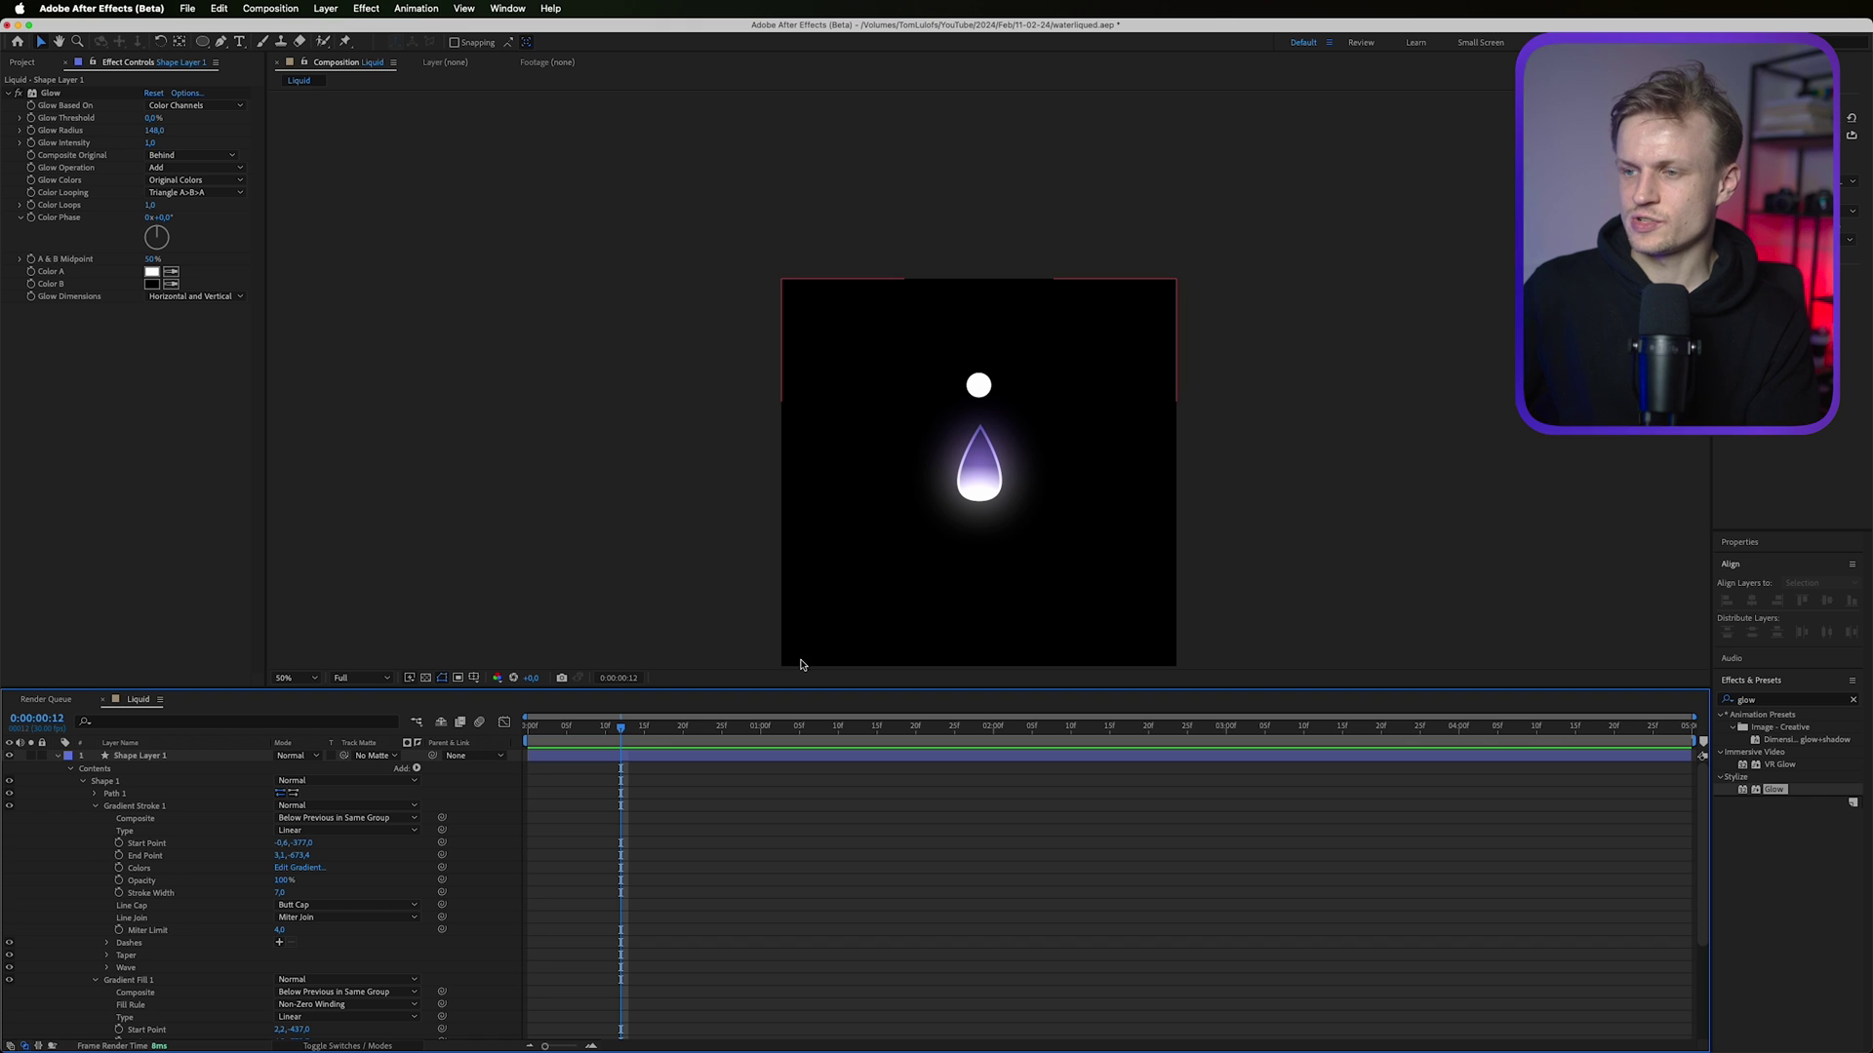
Copy the teardrop's Glow effect onto the white circle layer.
left_click_drag(975, 437, 945, 359)
key("v")
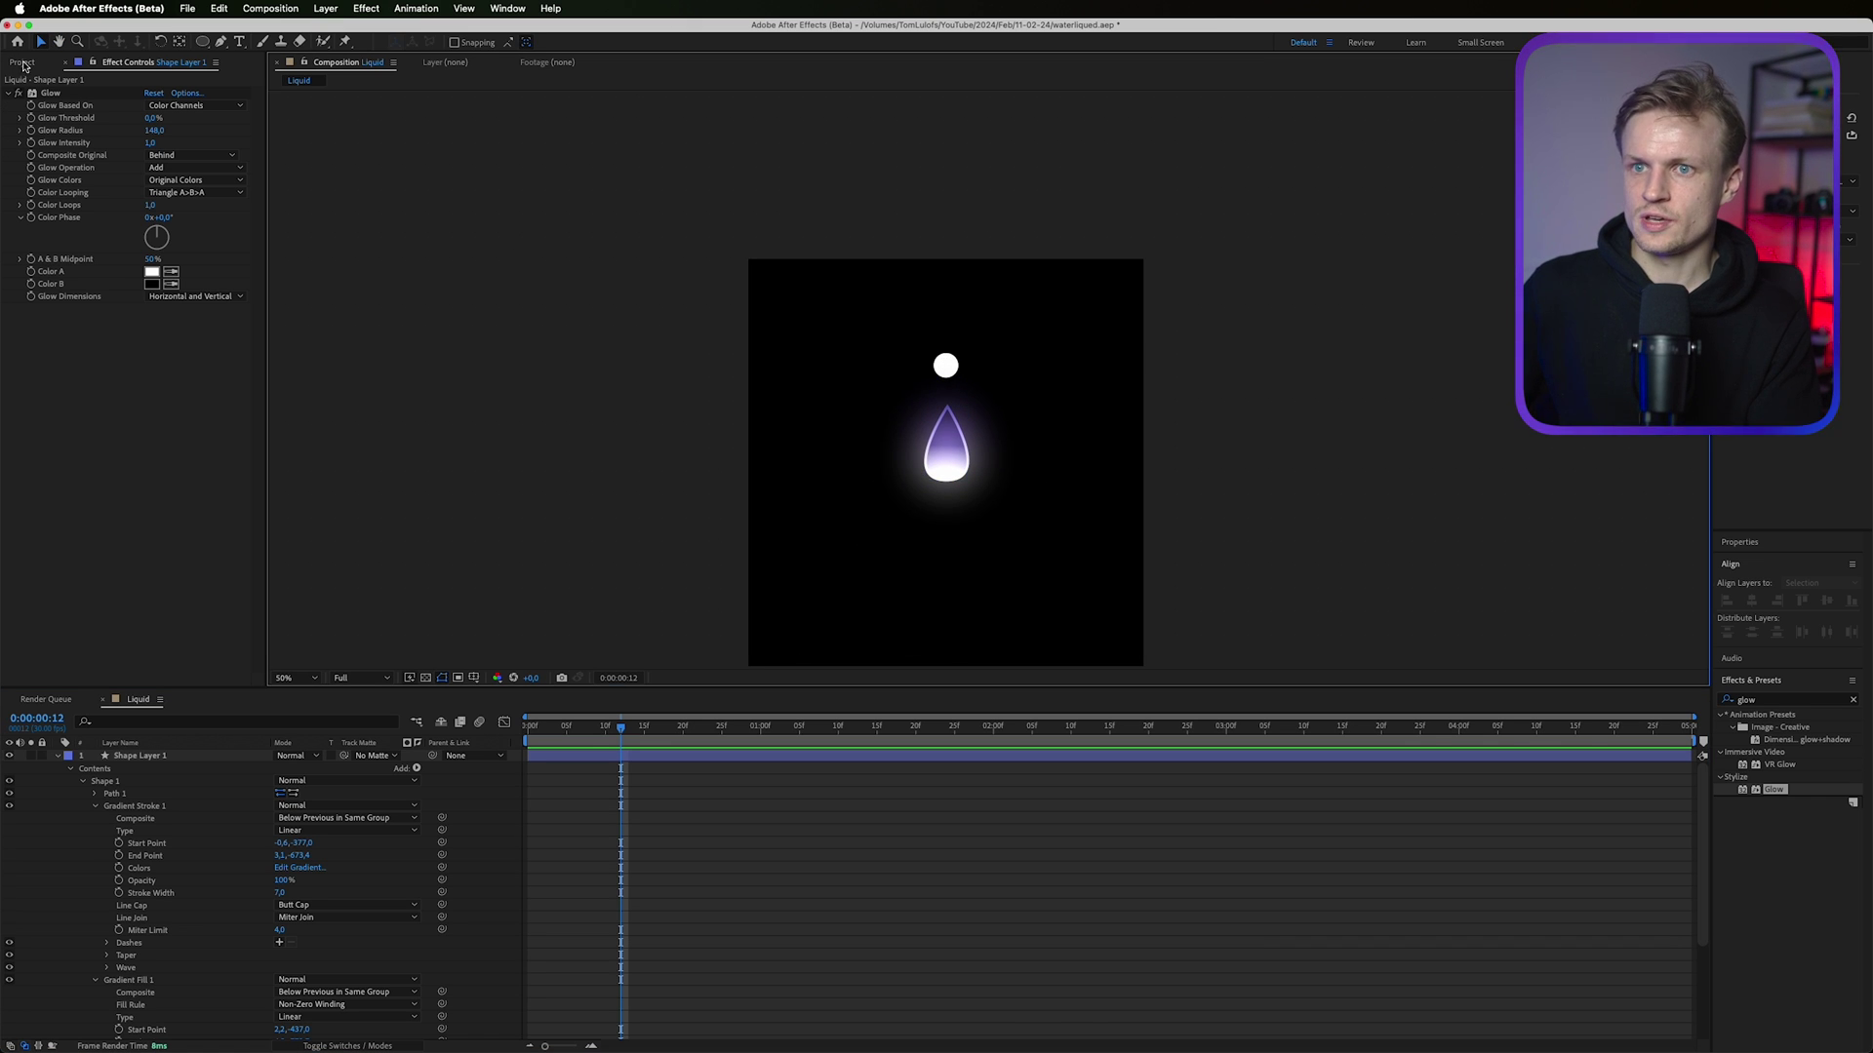
left_click(943, 366)
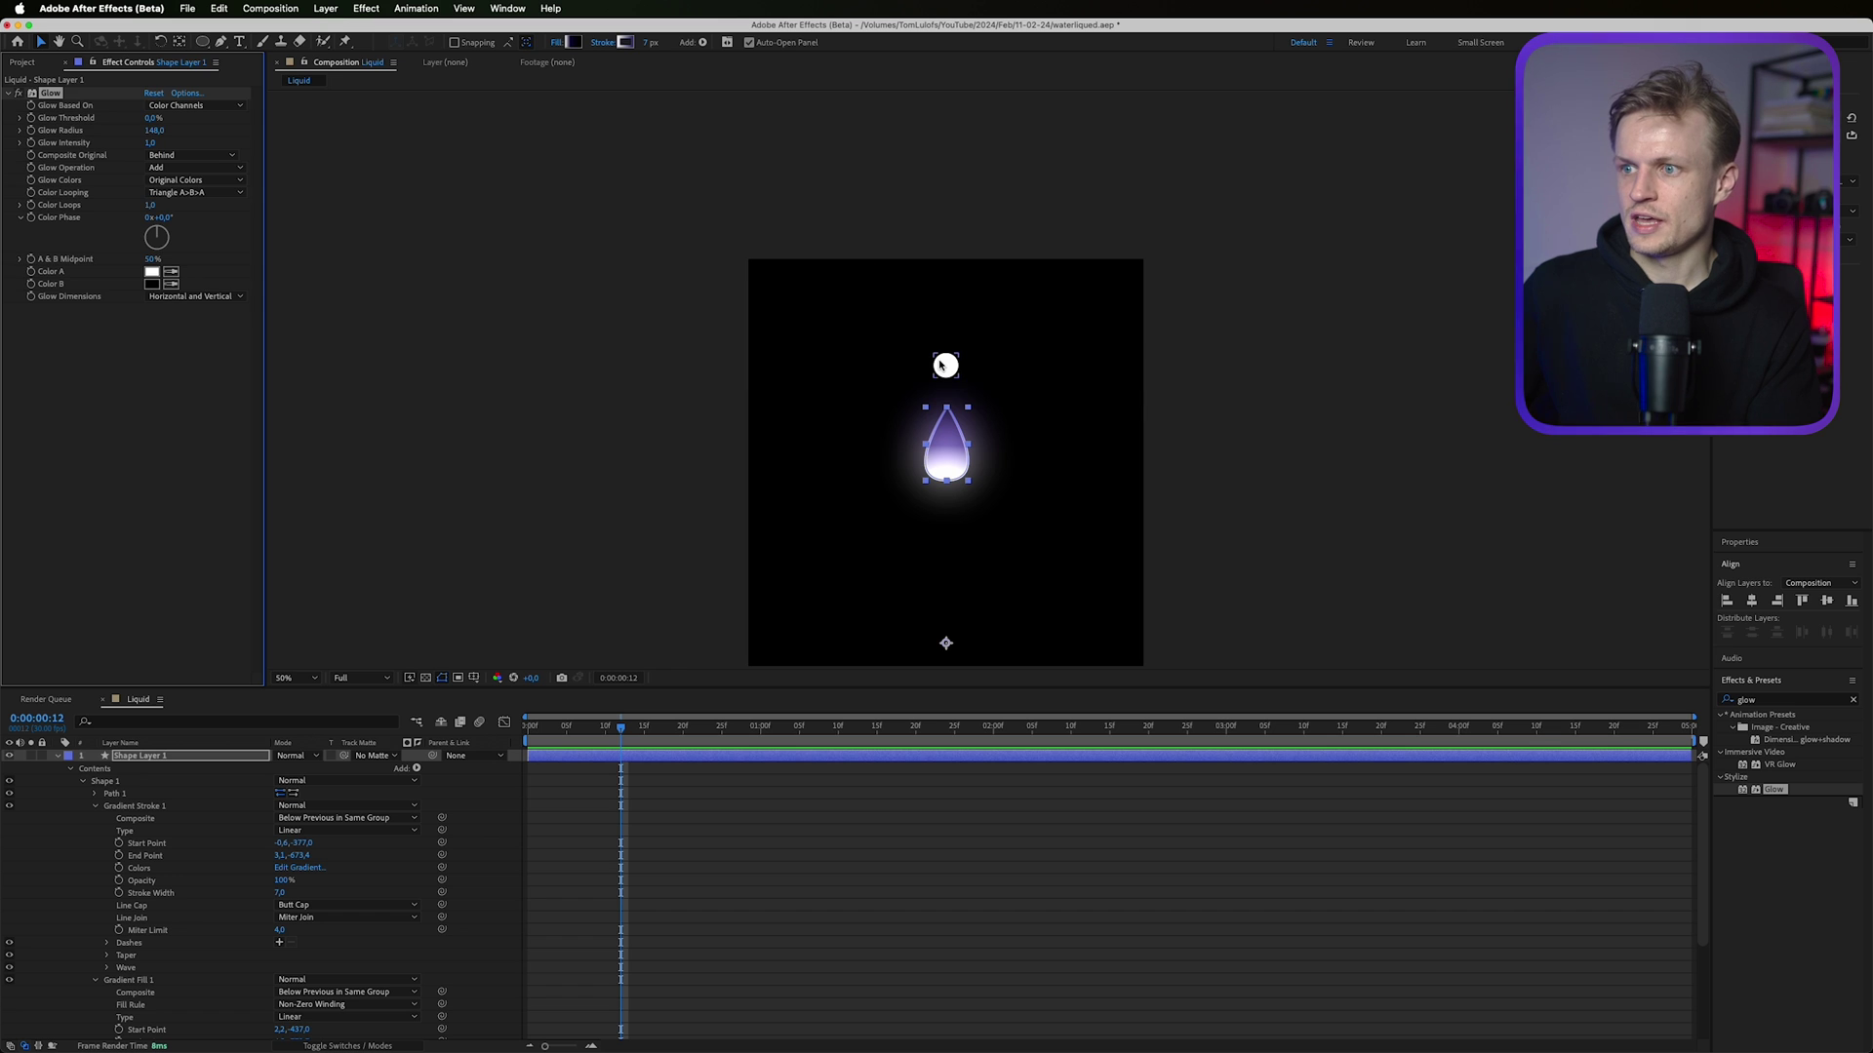
left_click(941, 366)
key("super+v")
Reduce the white circle's Glow Radius to about 65.
scroll(937, 361, "up", 1)
left_click_drag(929, 344, 1135, 457)
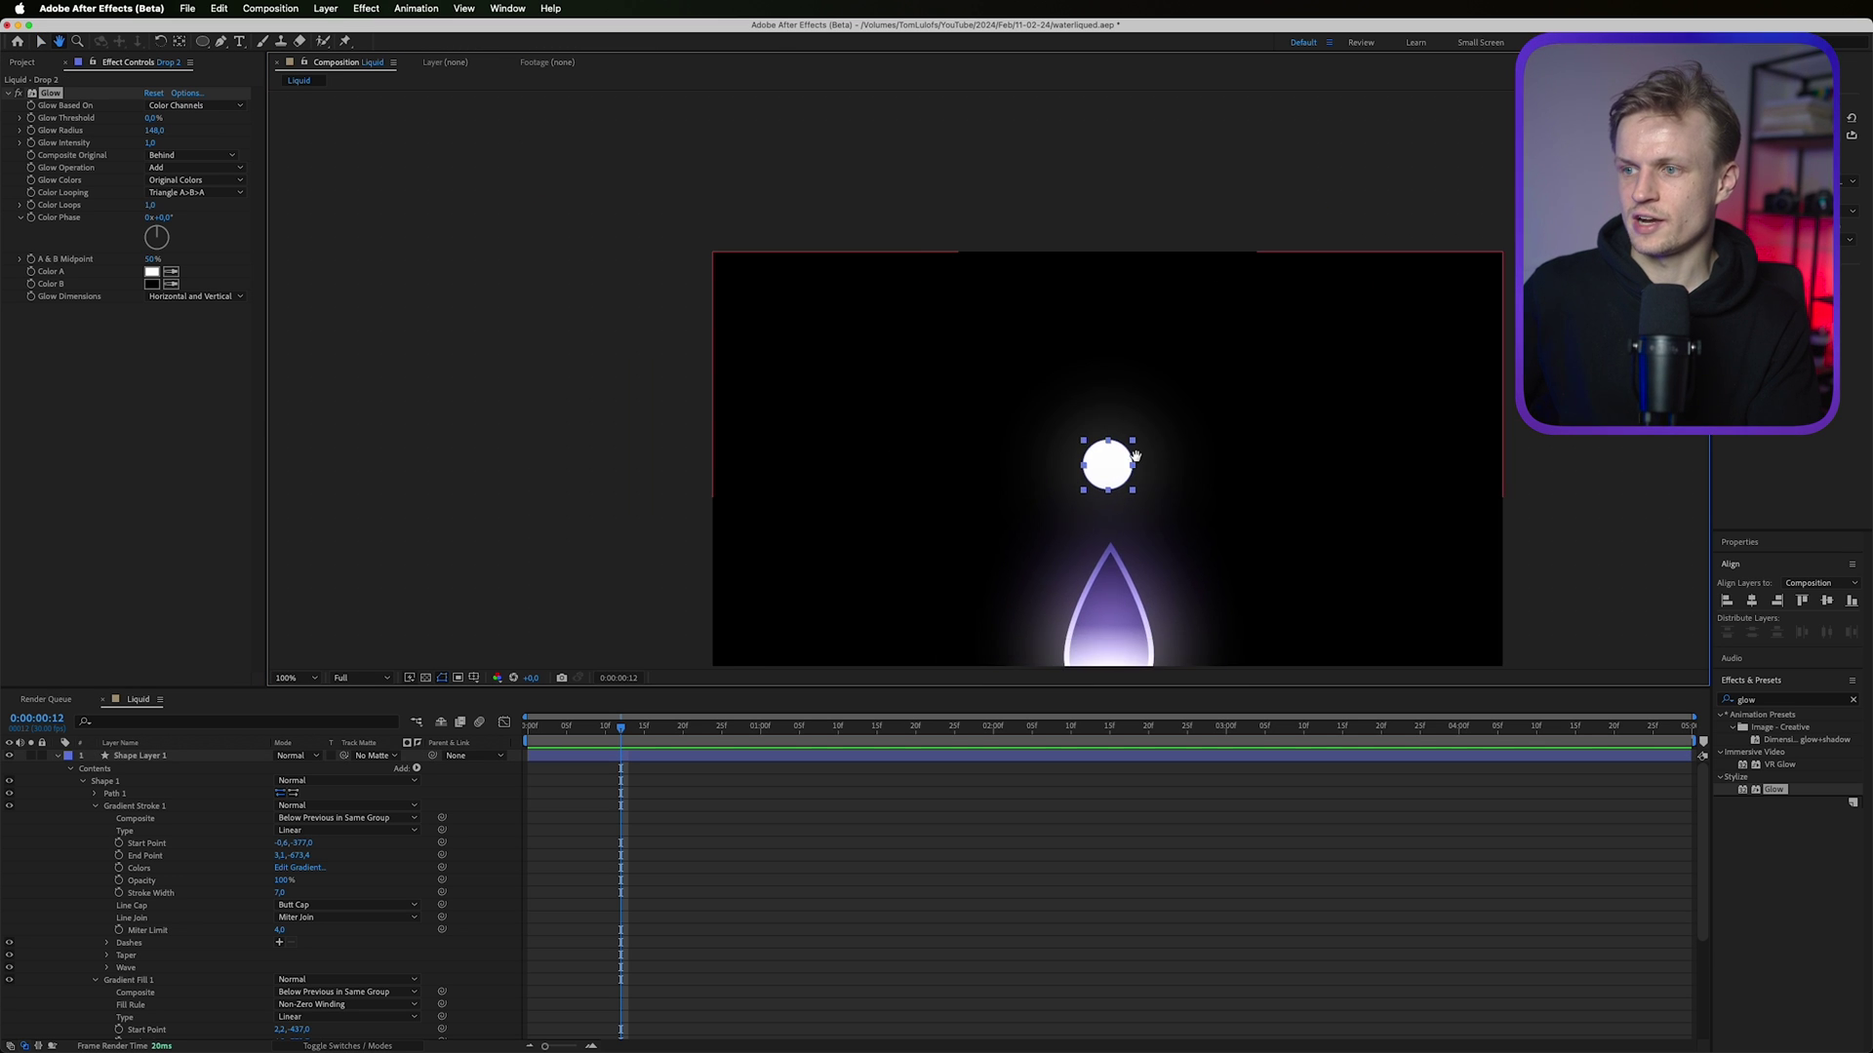
key("period")
key("period")
left_click_drag(1225, 536, 890, 406)
key("v")
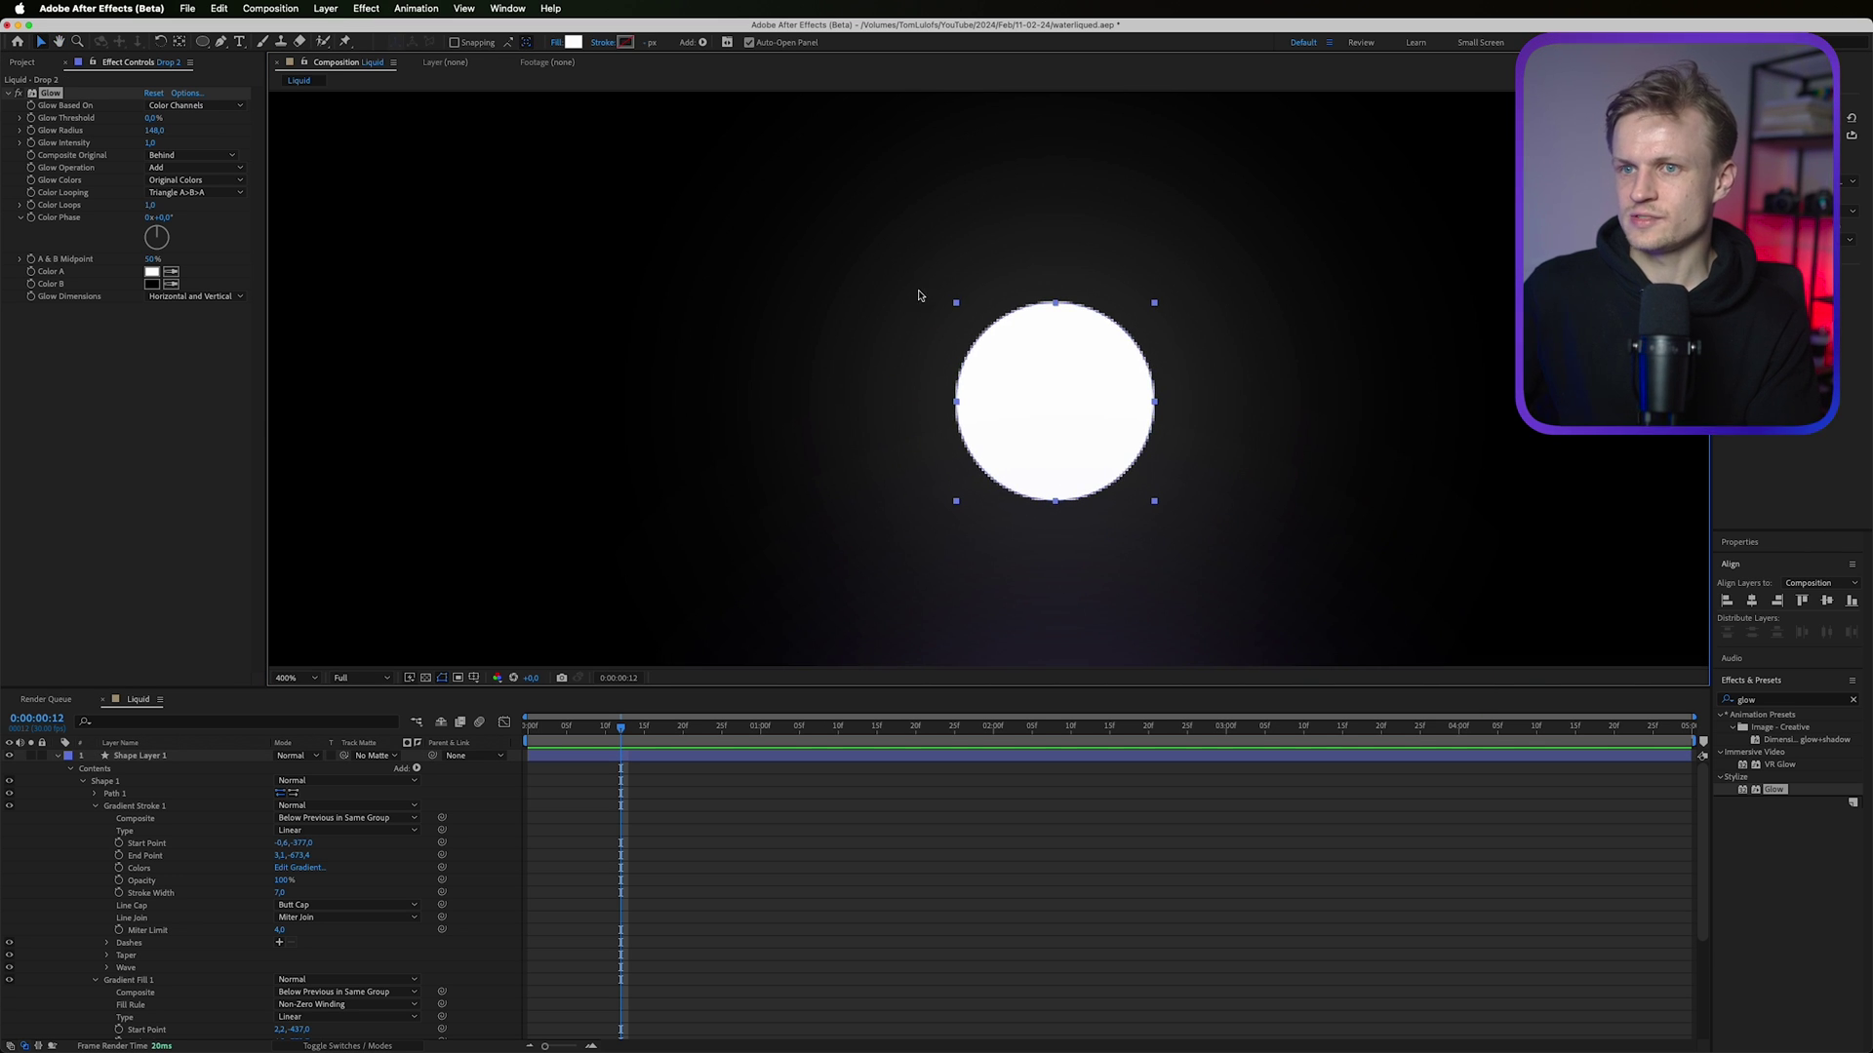
left_click_drag(154, 130, 98, 131)
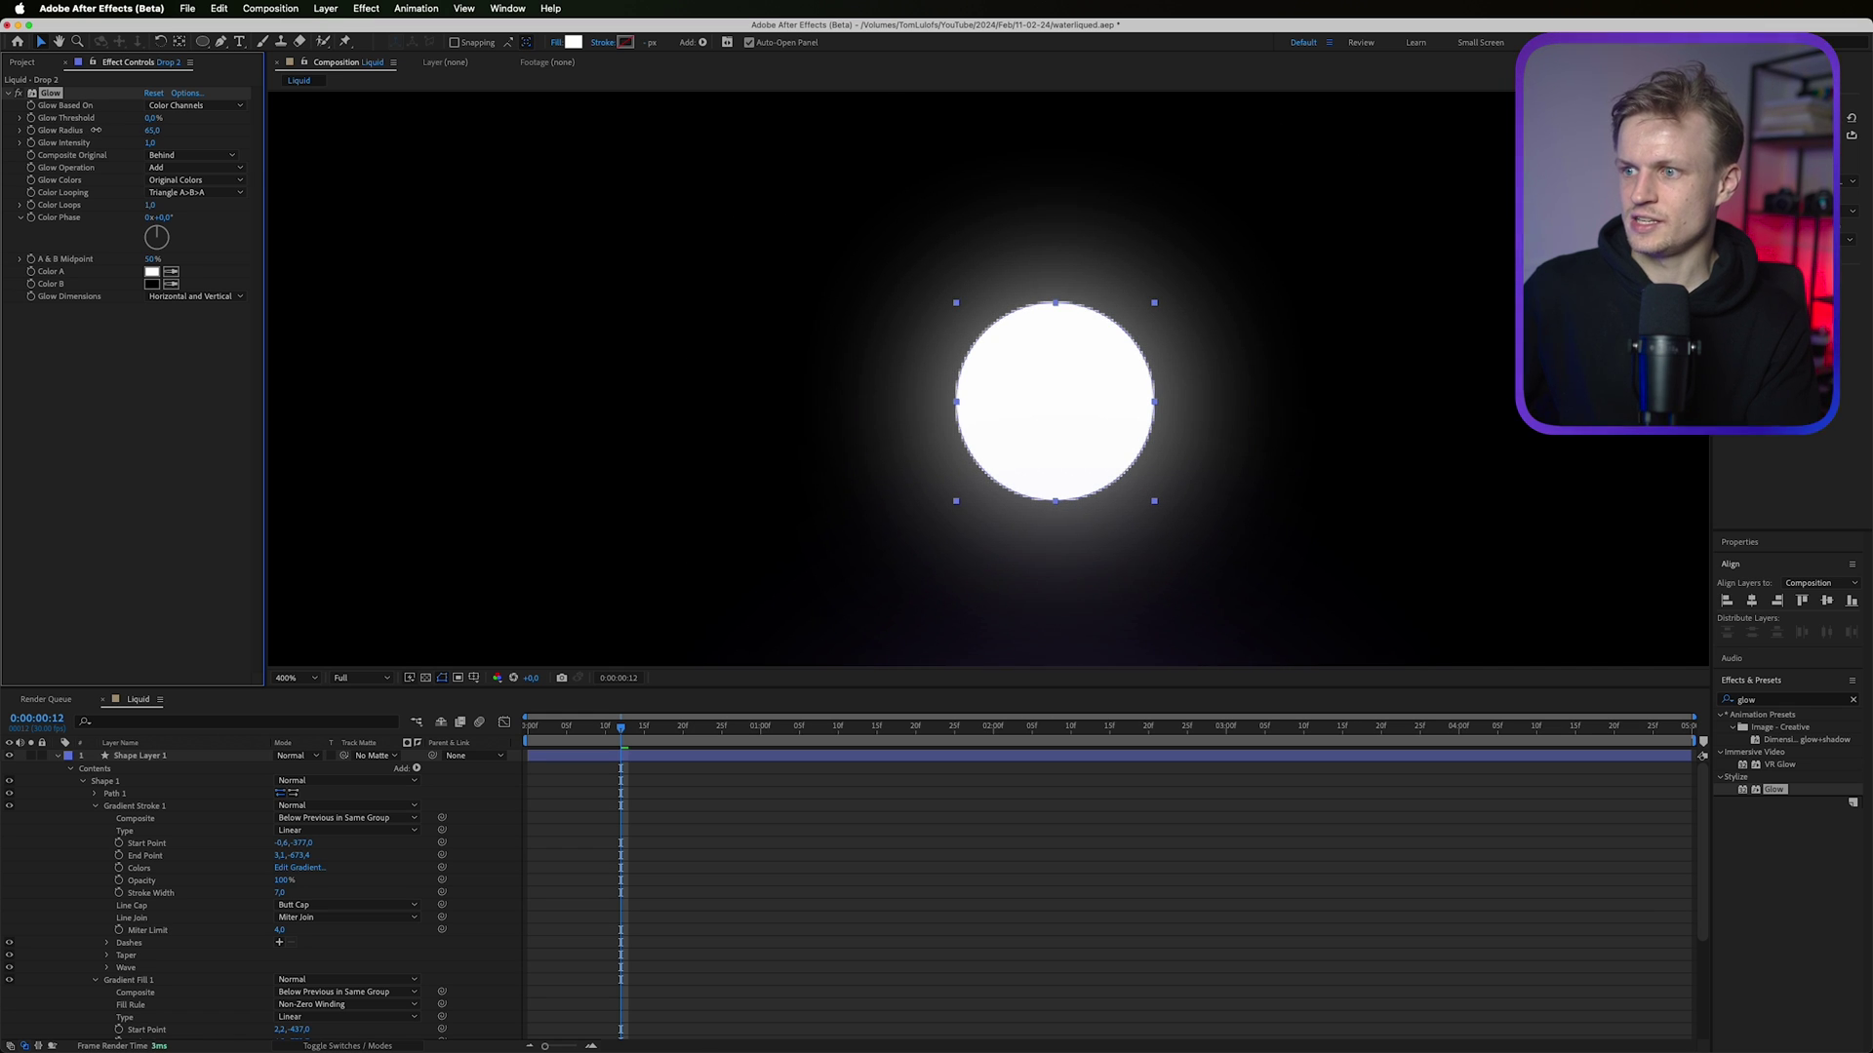
Draw a rectangle about 659 × 877 px on a new shape layer below the teardrop and center it horizontally in the composition.
scroll(1507, 273, "down", 1)
scroll(1082, 575, "down", 1)
left_click(1028, 154)
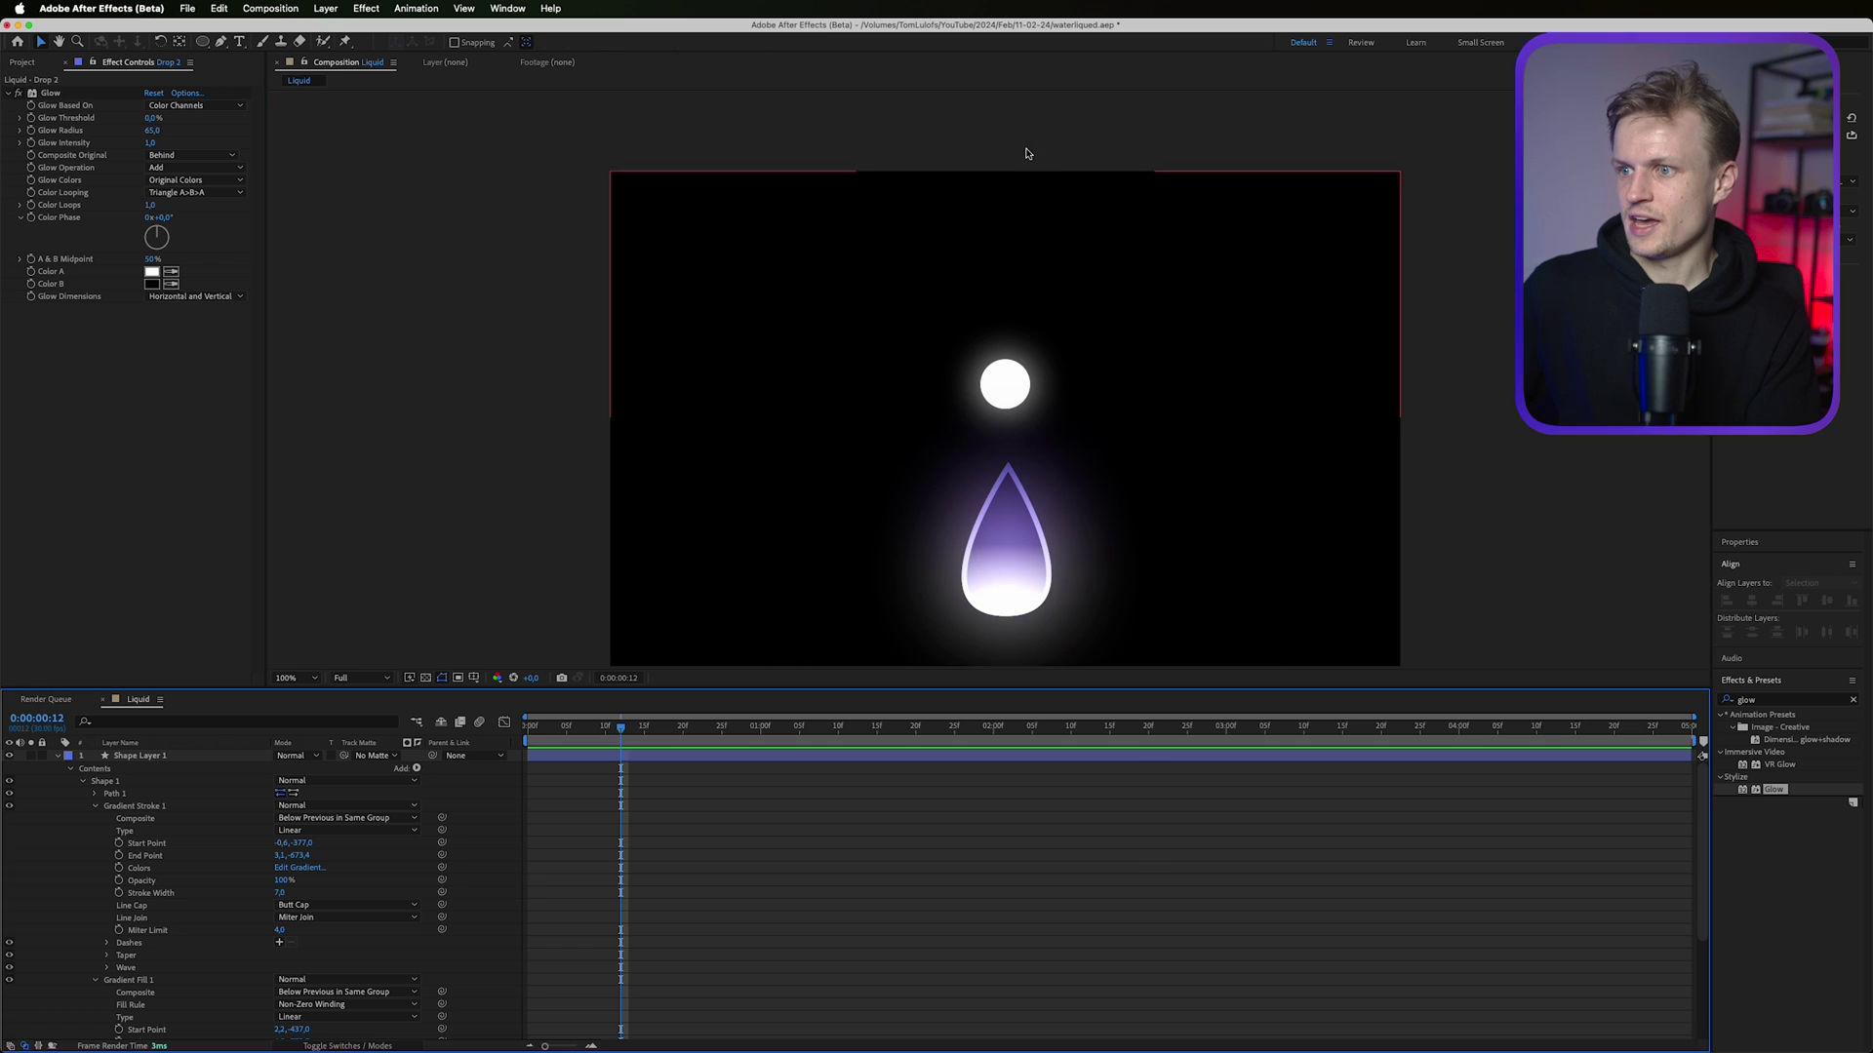
left_click_drag(1179, 422, 1081, 236)
scroll(1079, 237, "down", 1)
left_click_drag(1083, 460, 1057, 401)
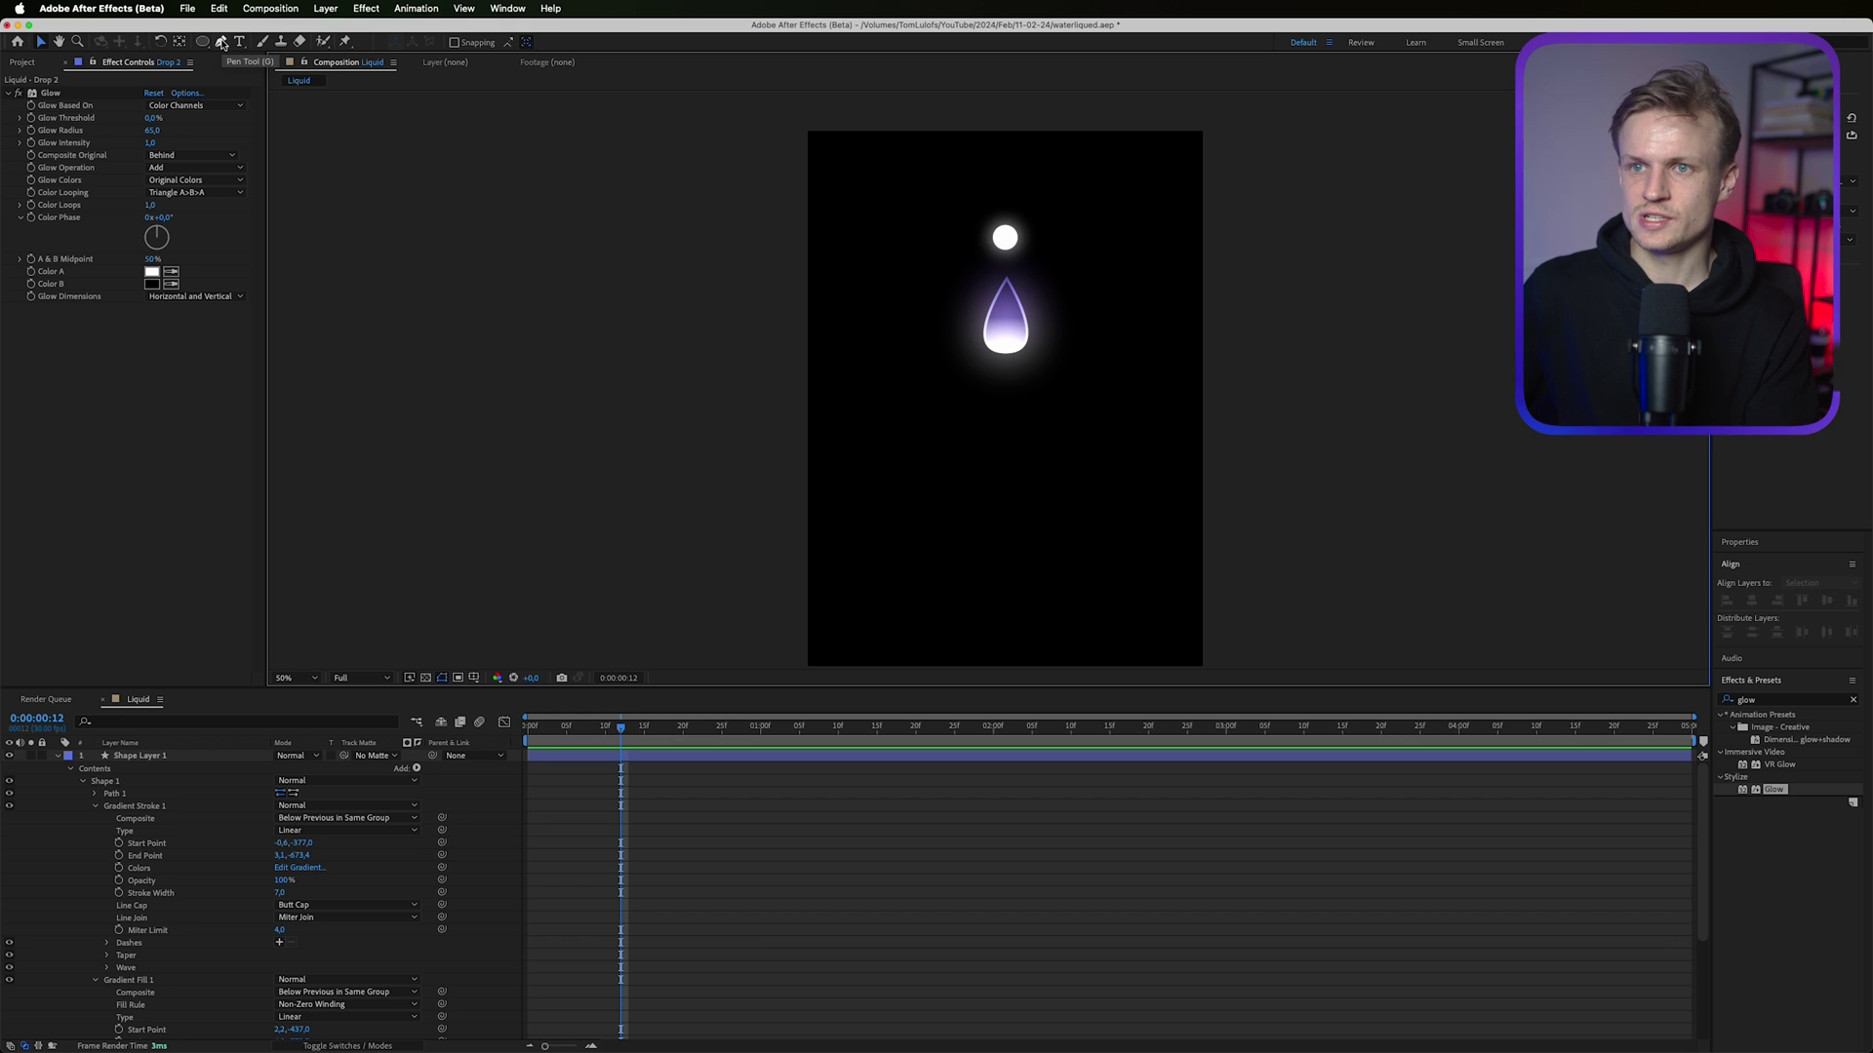
left_click(202, 41)
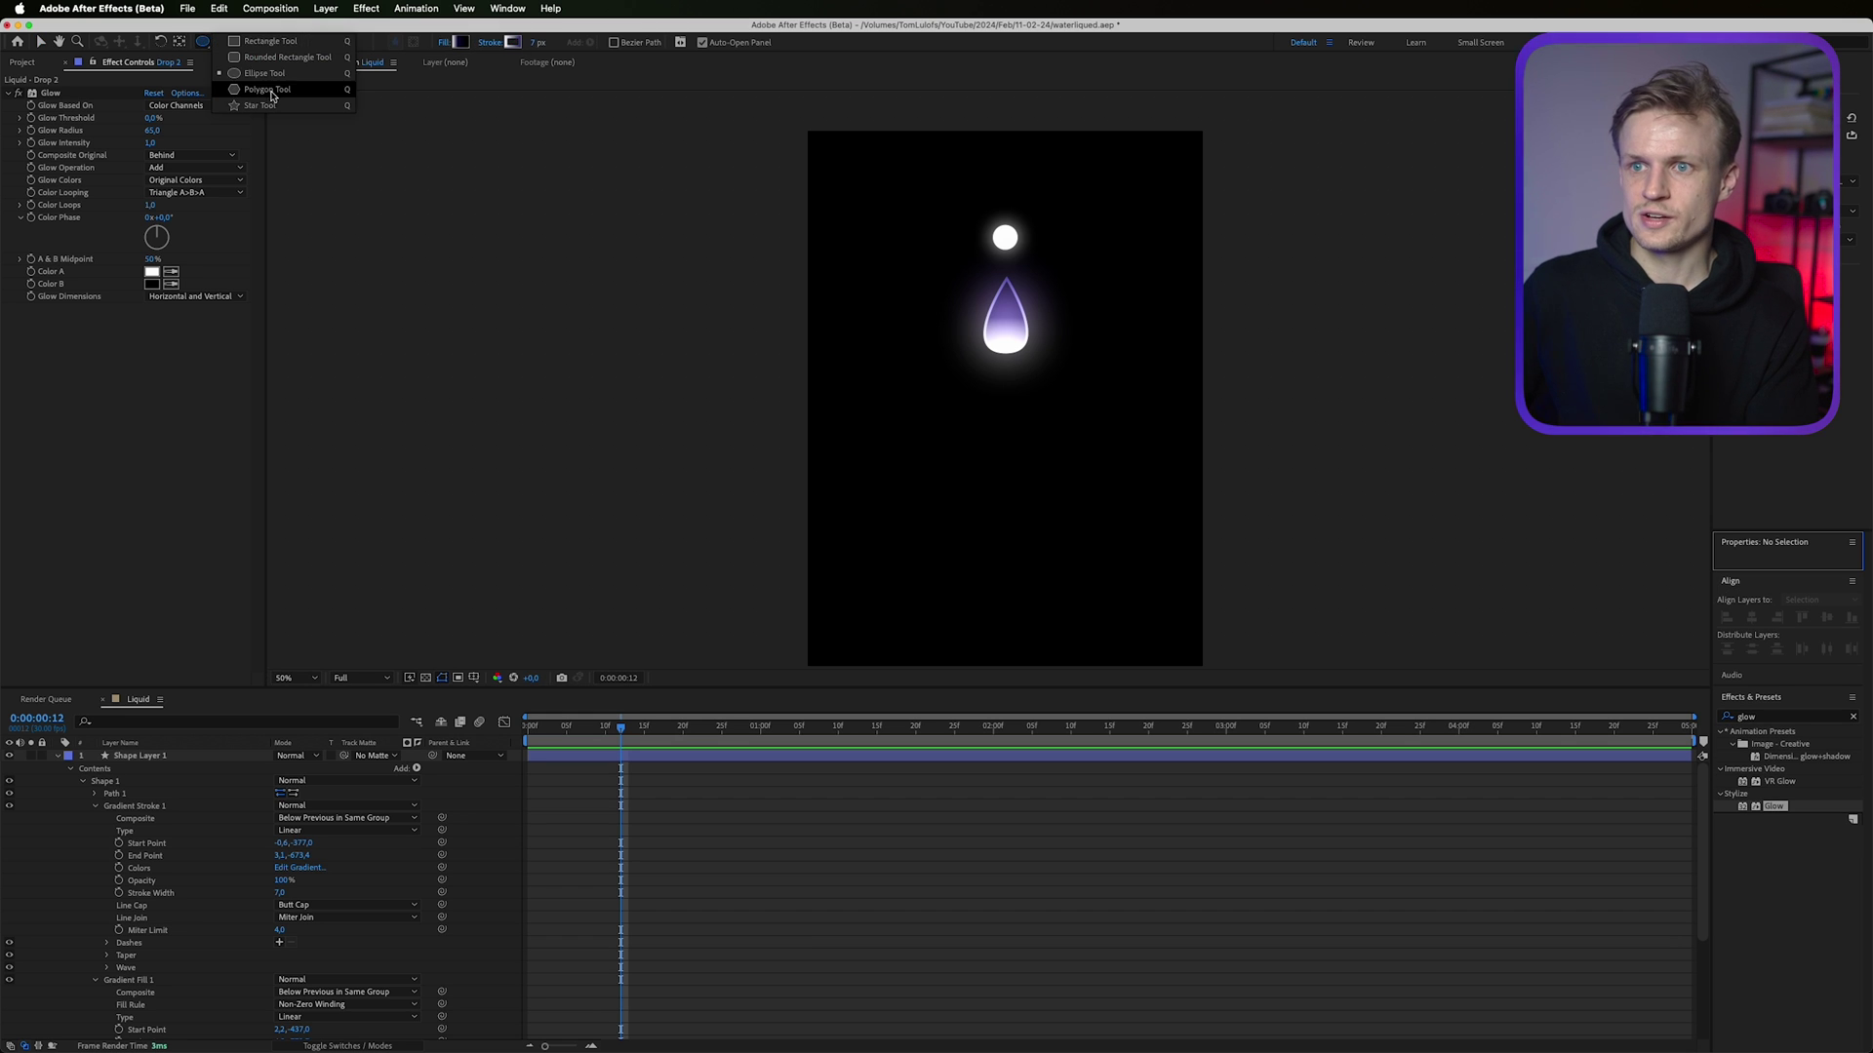
left_click(290, 46)
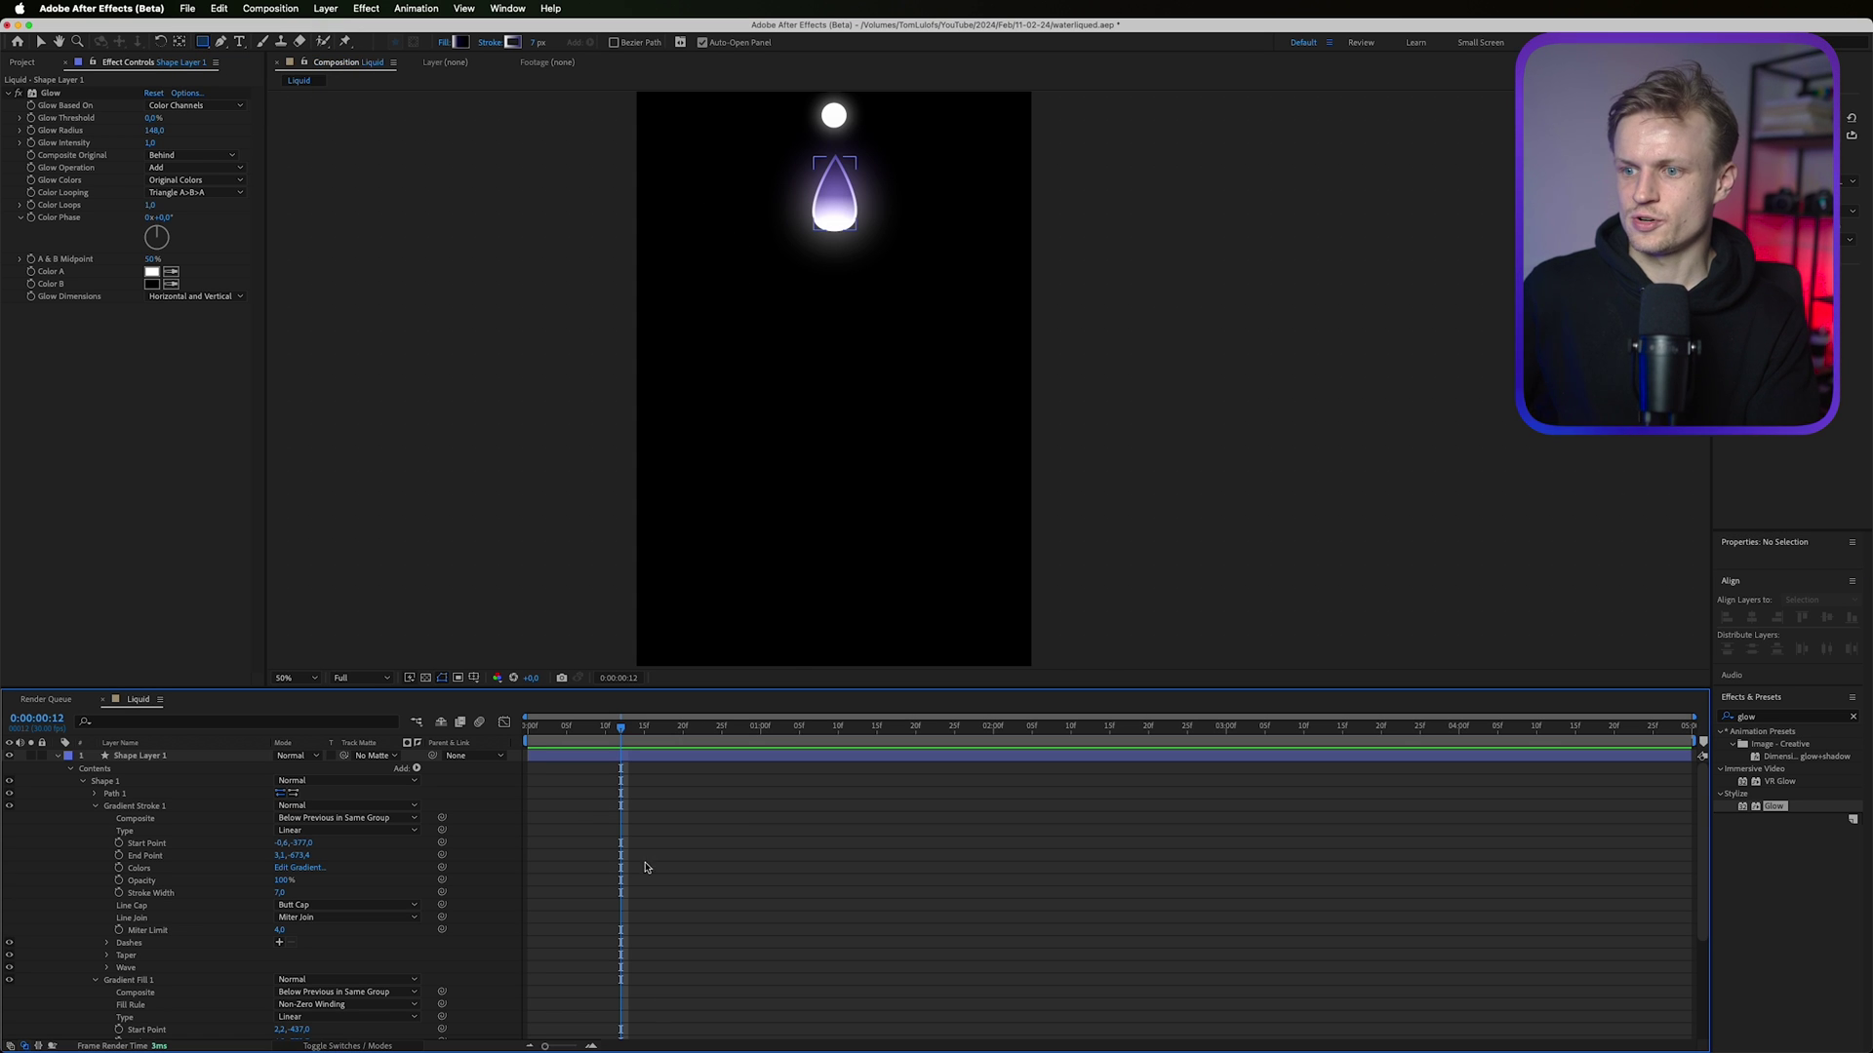
left_click_drag(744, 318, 986, 640)
key("space")
left_click_drag(1010, 475, 1075, 440)
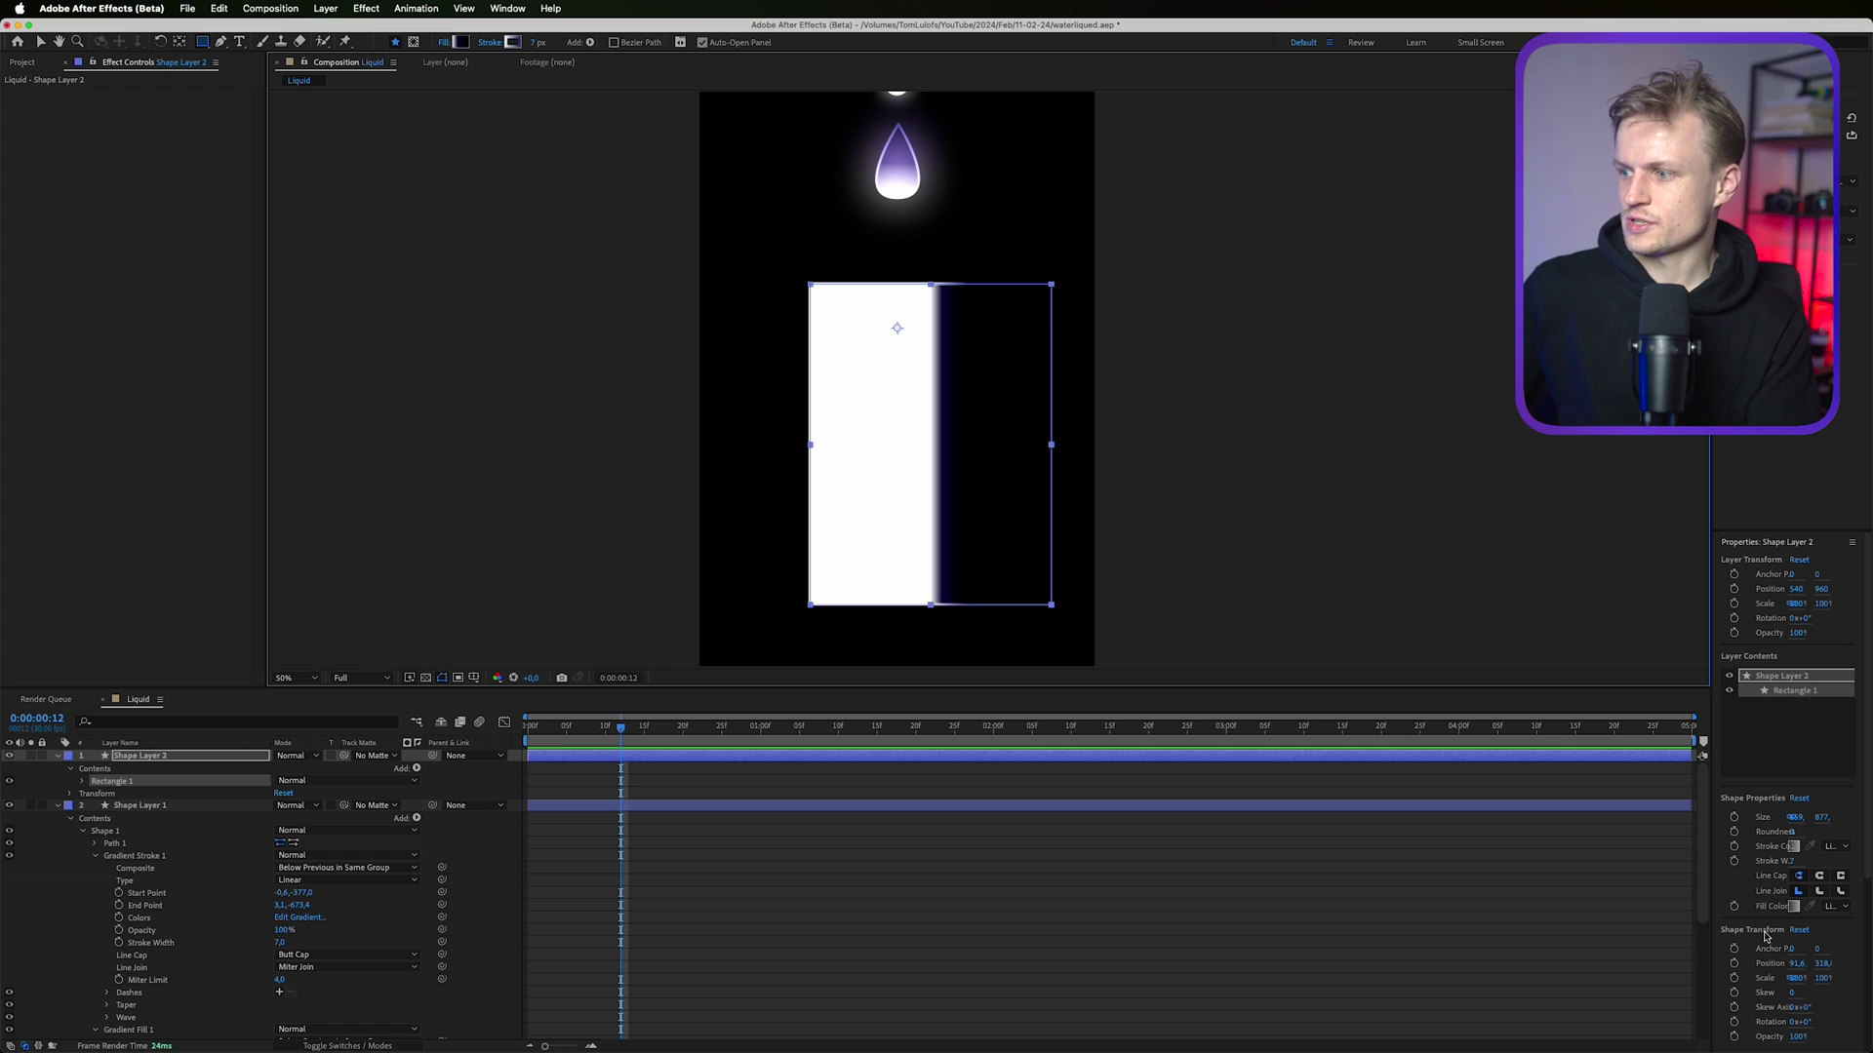
left_click(1775, 543)
left_click(1759, 603)
Run the rectangle's gradient fill vertically, starting just below its lower edge and ending just above its upper edge.
key("v")
left_click_drag(957, 472, 901, 253)
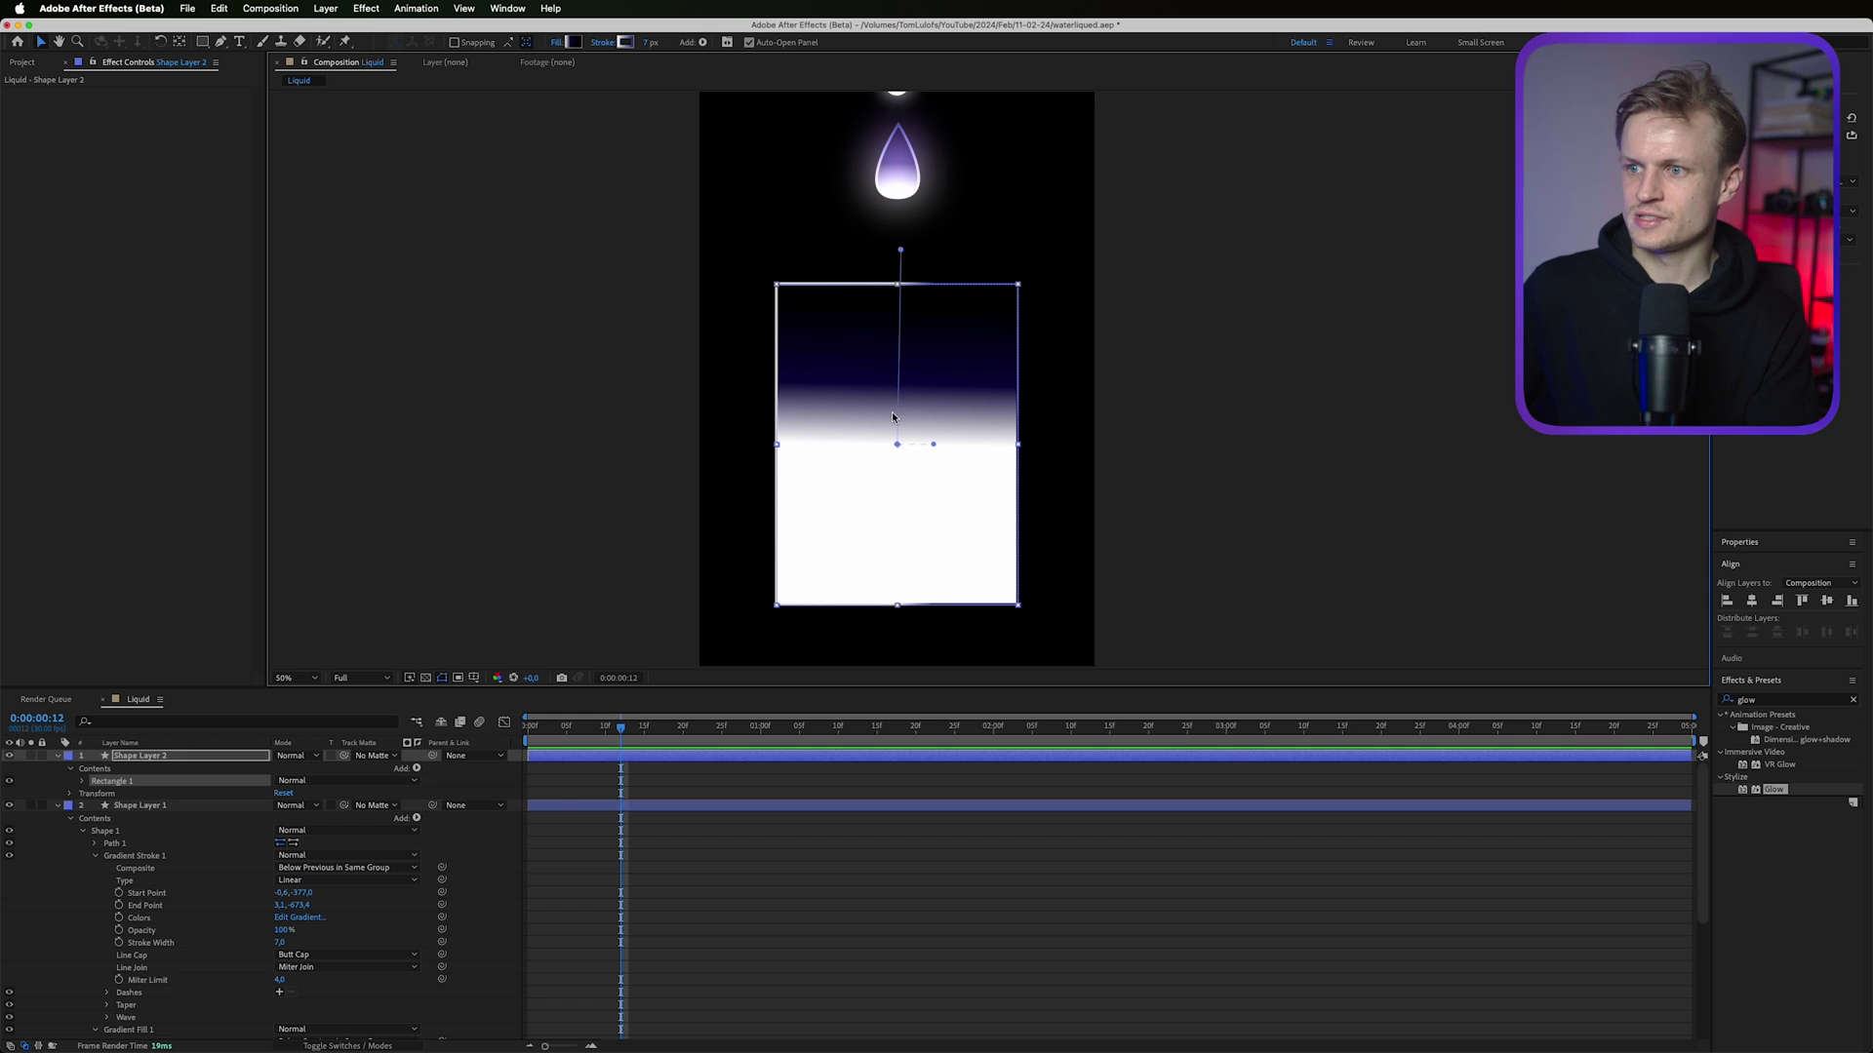
left_click_drag(897, 445, 870, 523)
left_click_drag(909, 410, 895, 624)
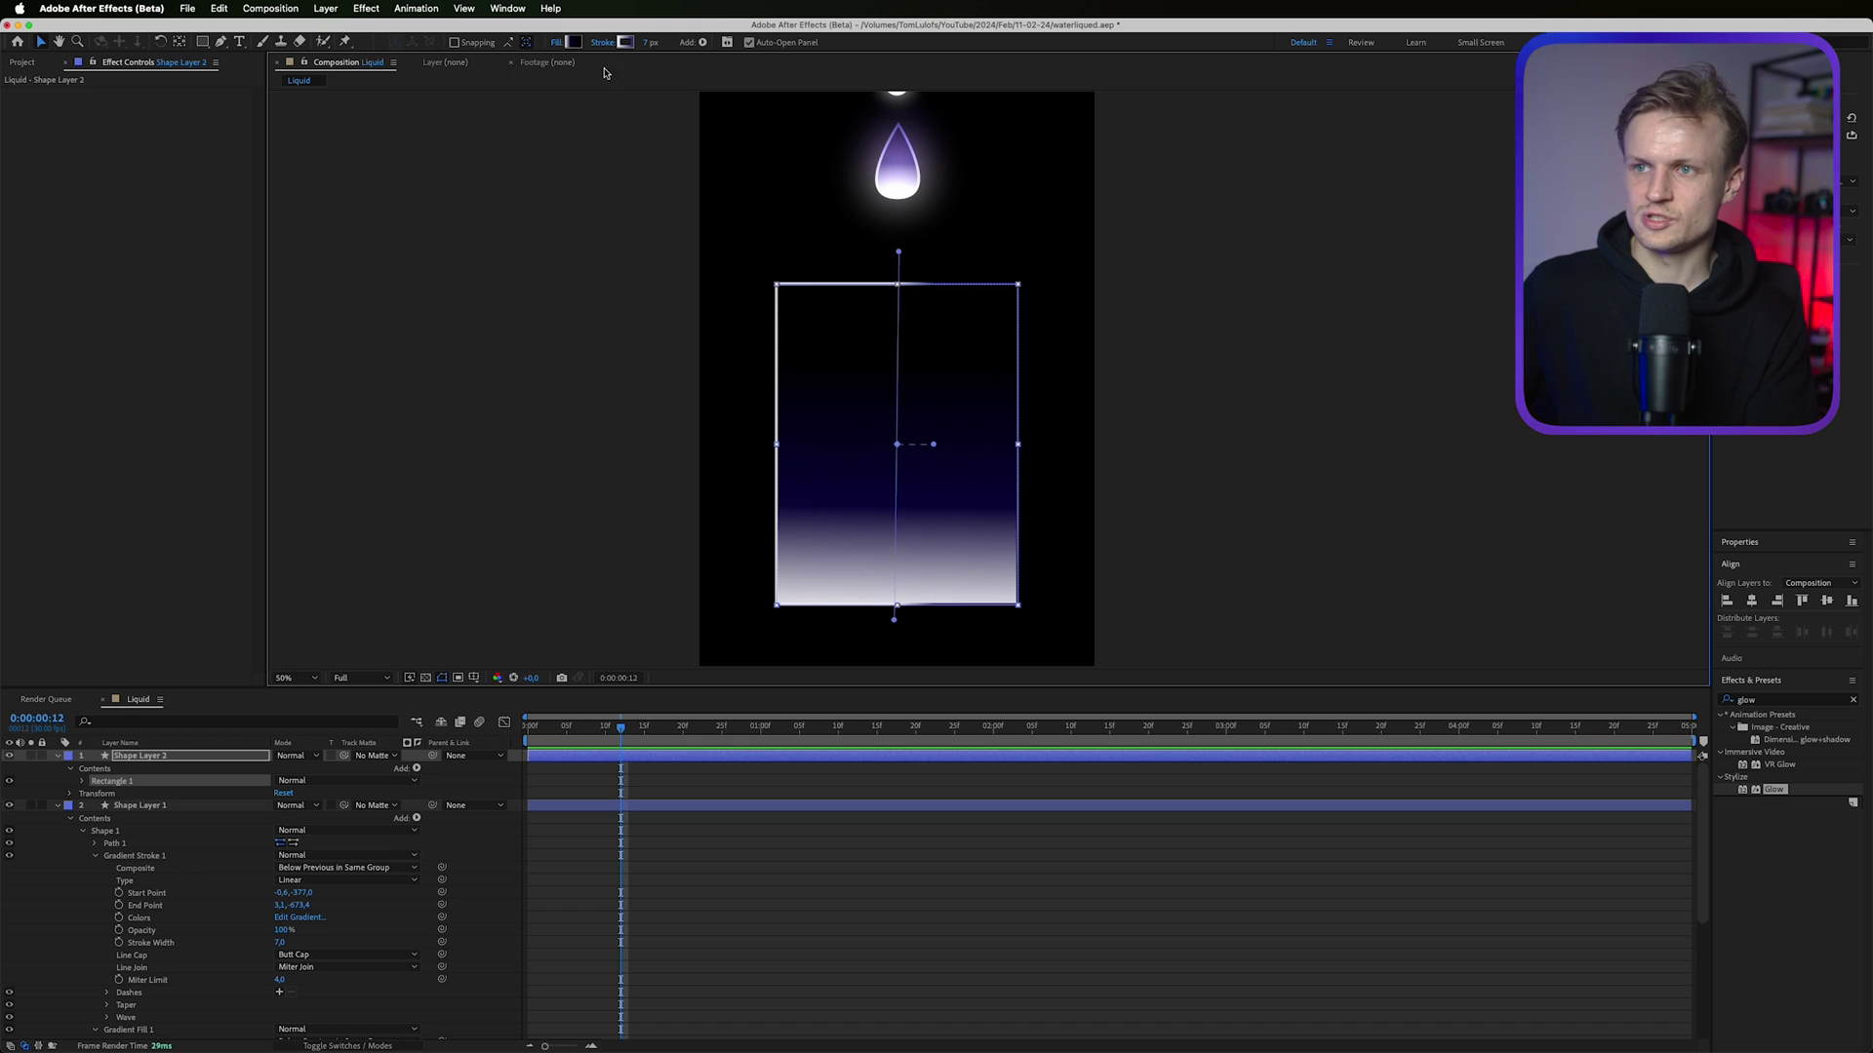
Set the 100% stop of the rectangle's gradient fill to white (FFFFFF), raise the gradient's end point slightly, and save the project.
left_click(574, 42)
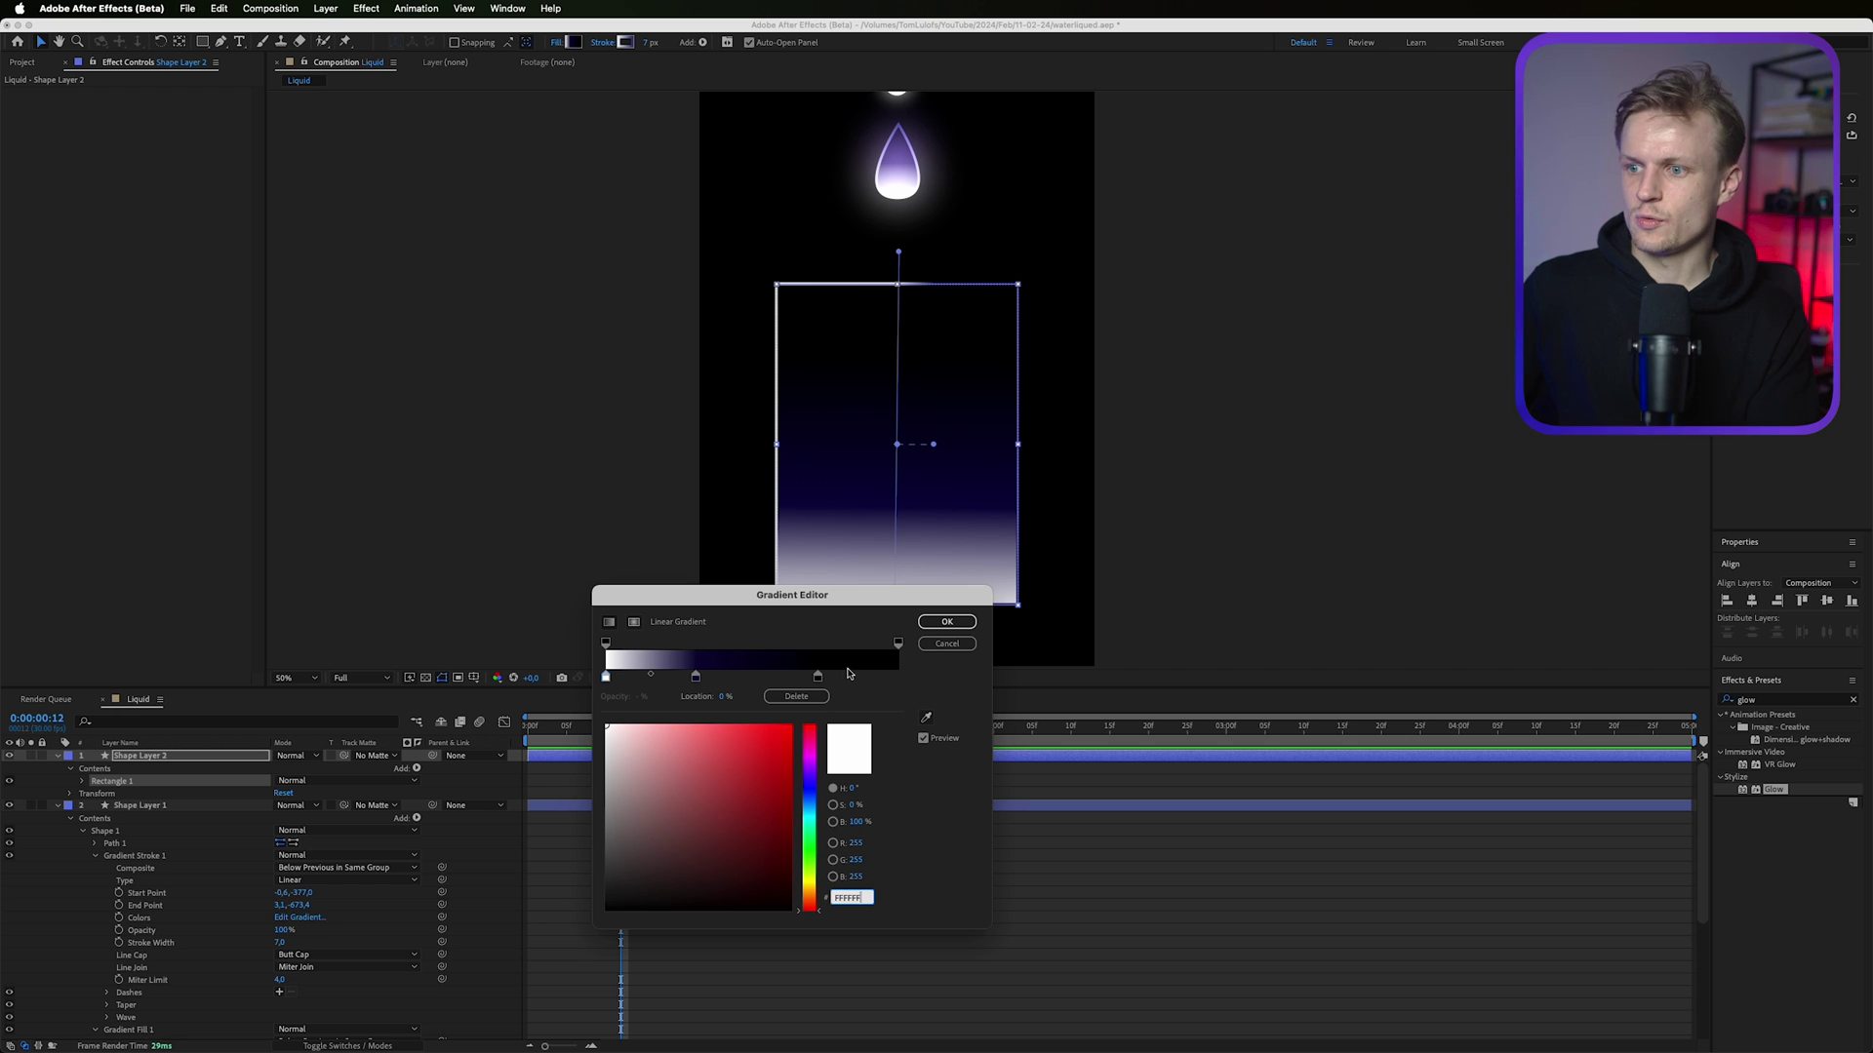
left_click(898, 676)
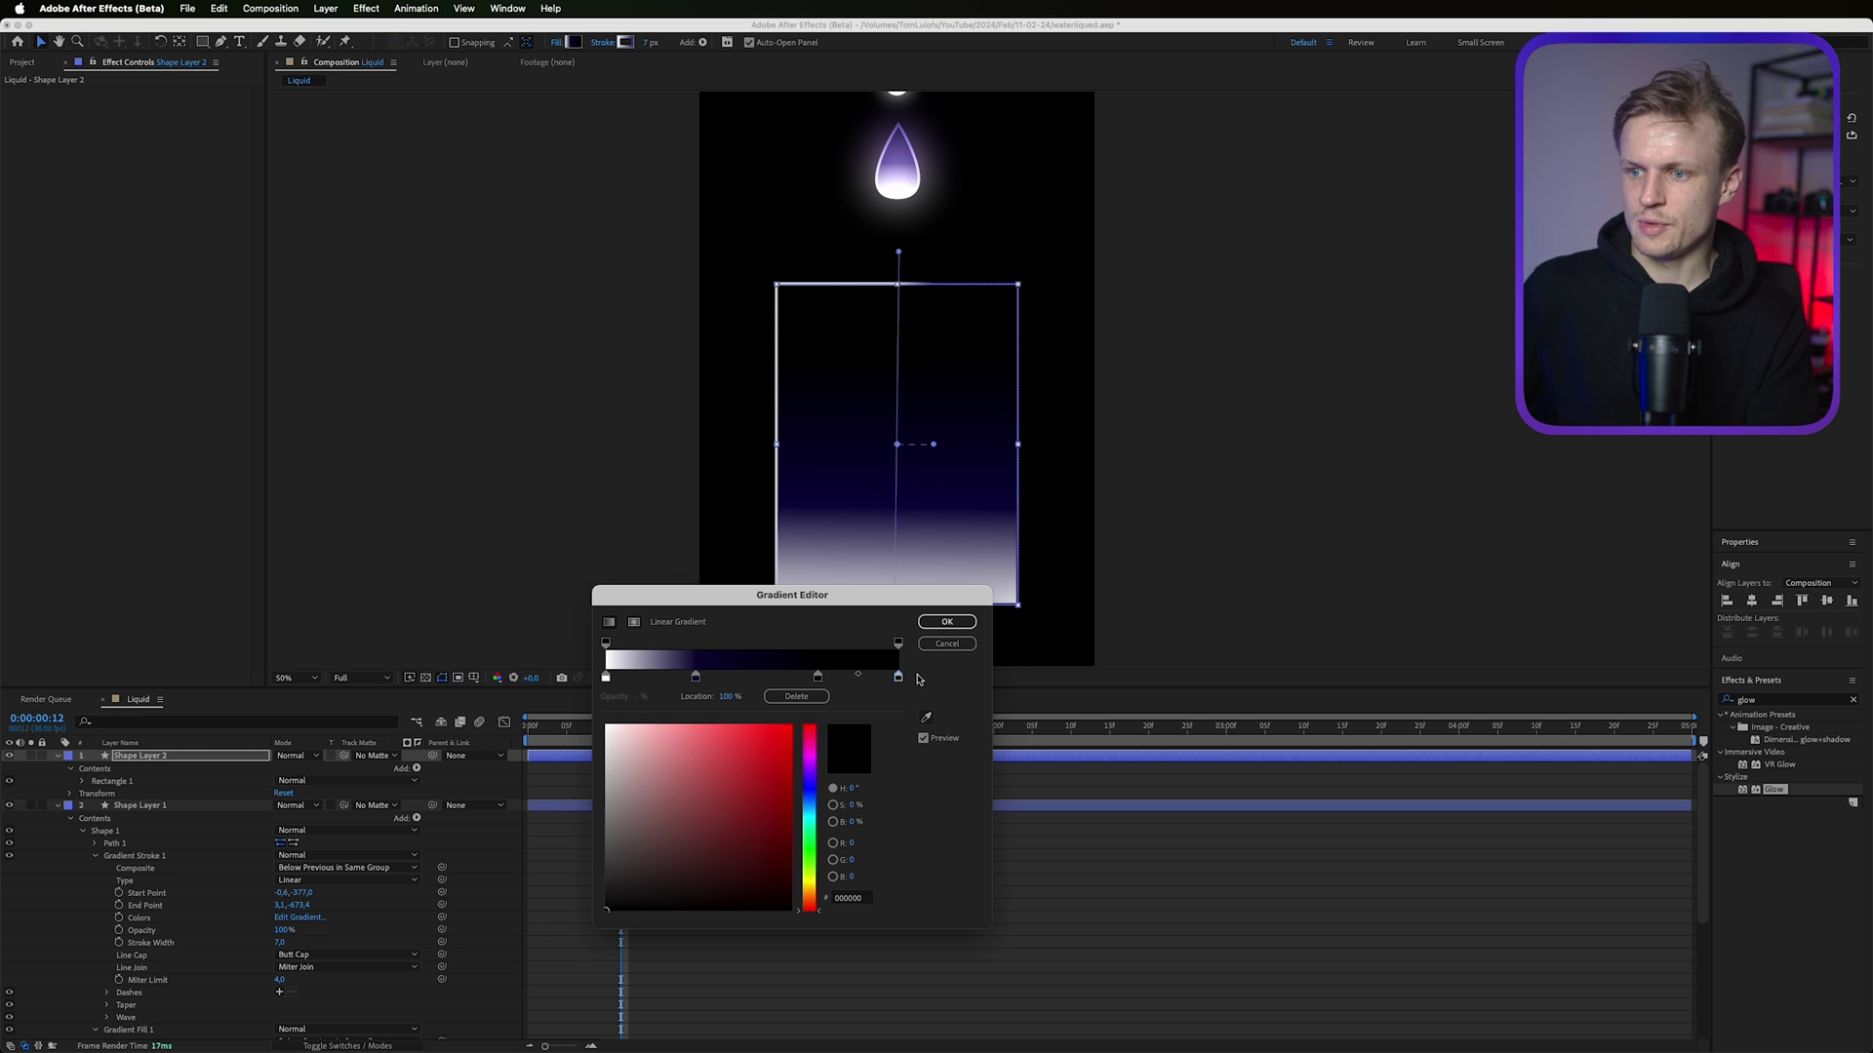
left_click_drag(622, 741, 569, 689)
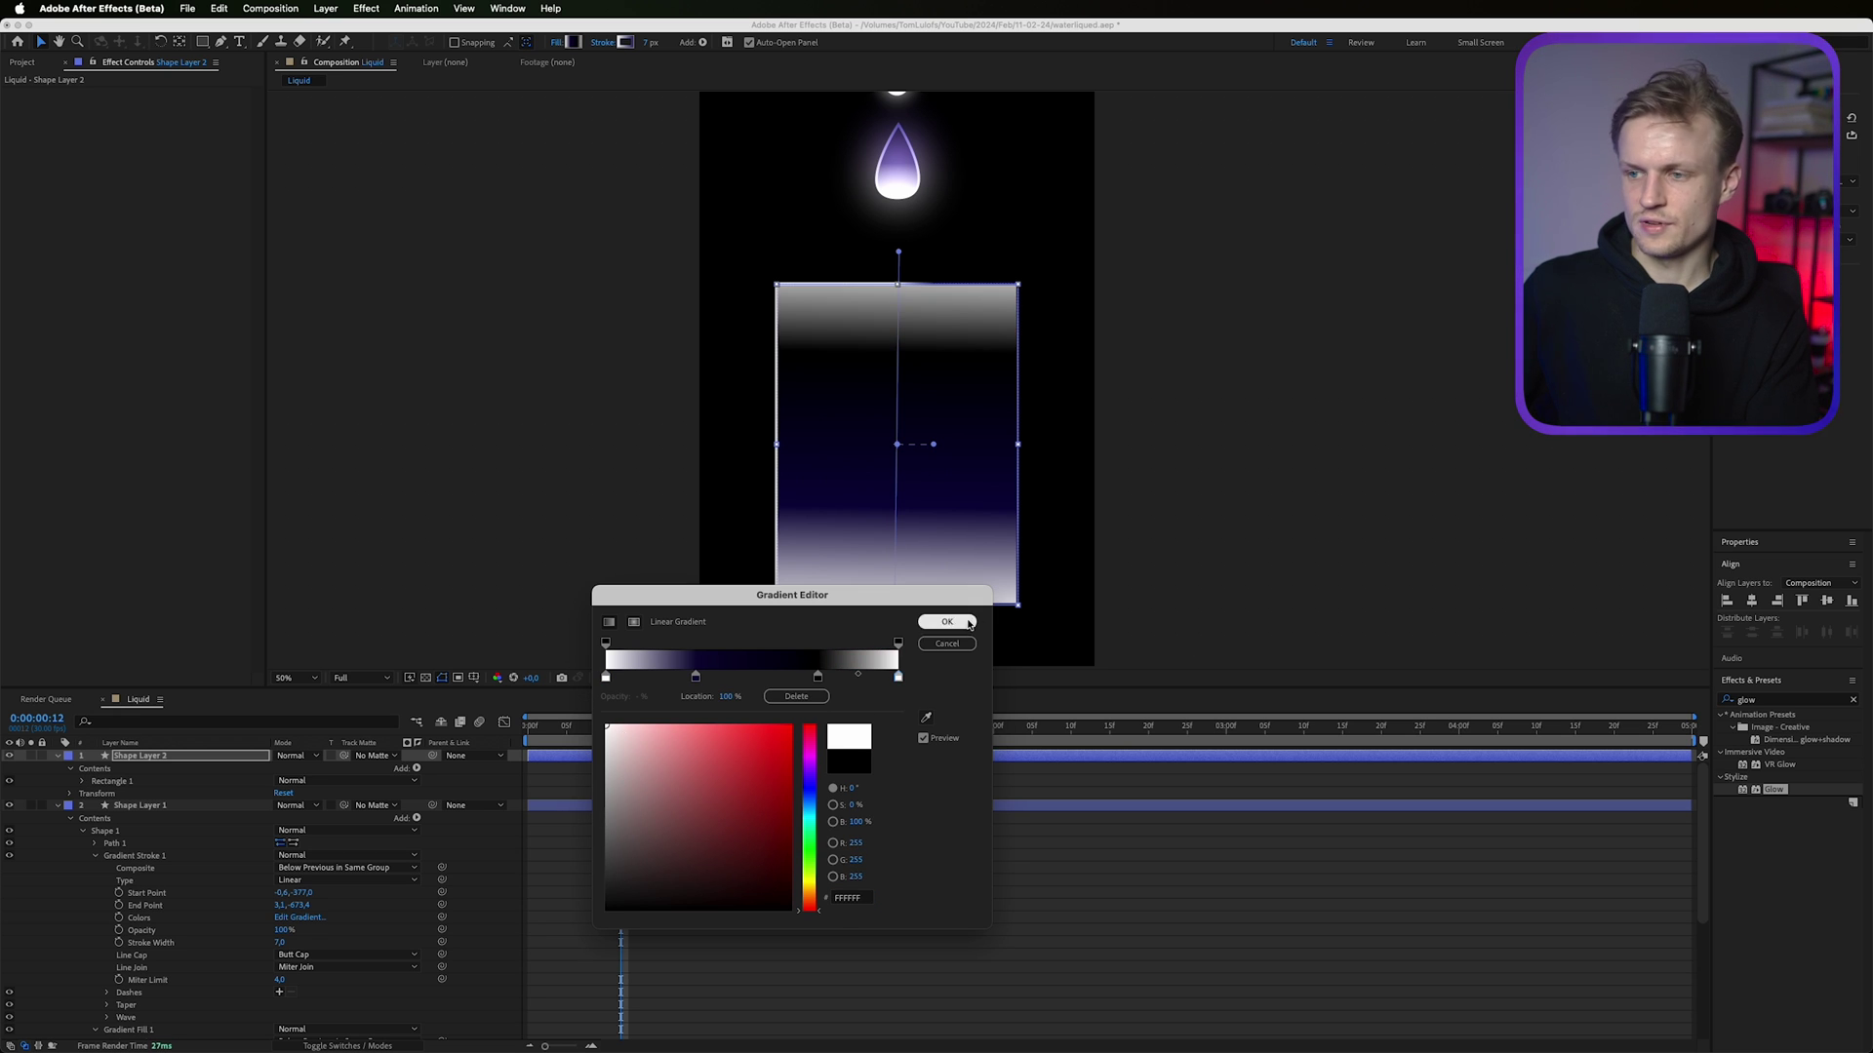
left_click(969, 622)
left_click_drag(898, 251, 901, 242)
left_click(651, 43)
key("super+q")
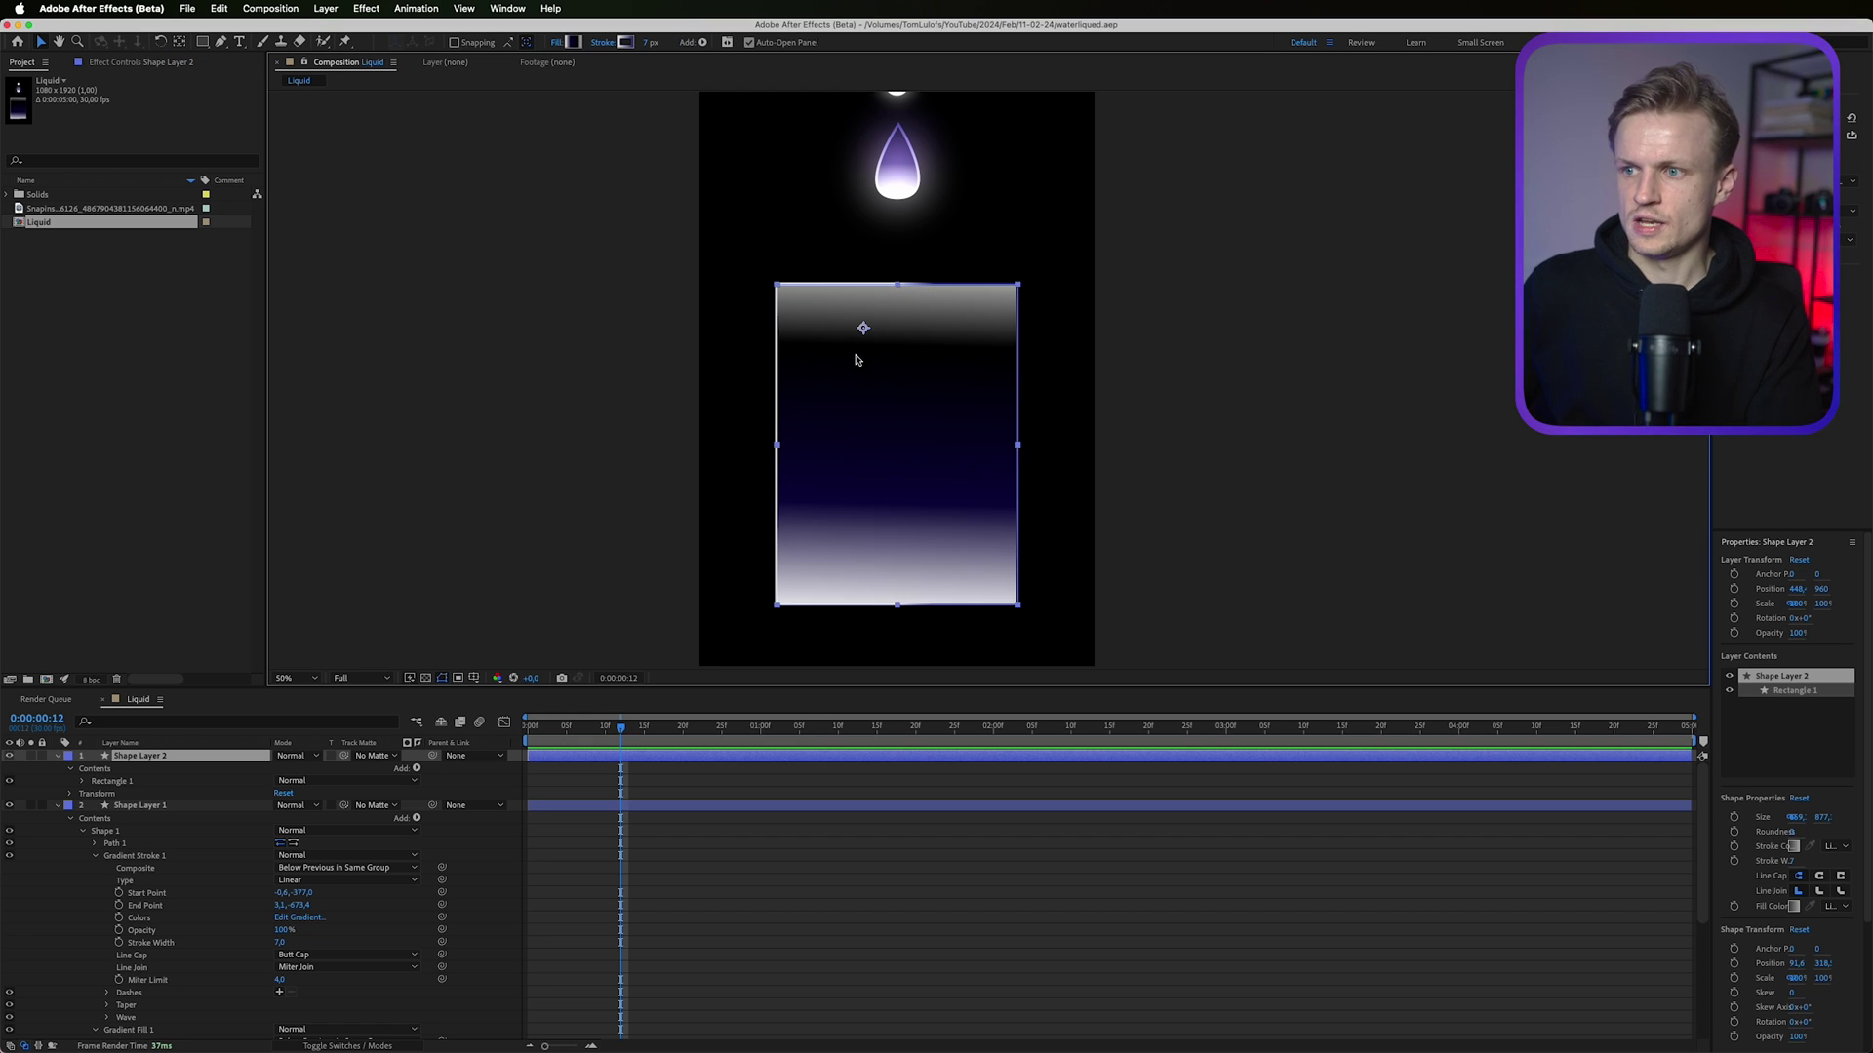
Run the rectangle's gradient stroke vertically, with its start point at about (-55, 502) and its end point at about (-13, -567).
left_click(58, 806)
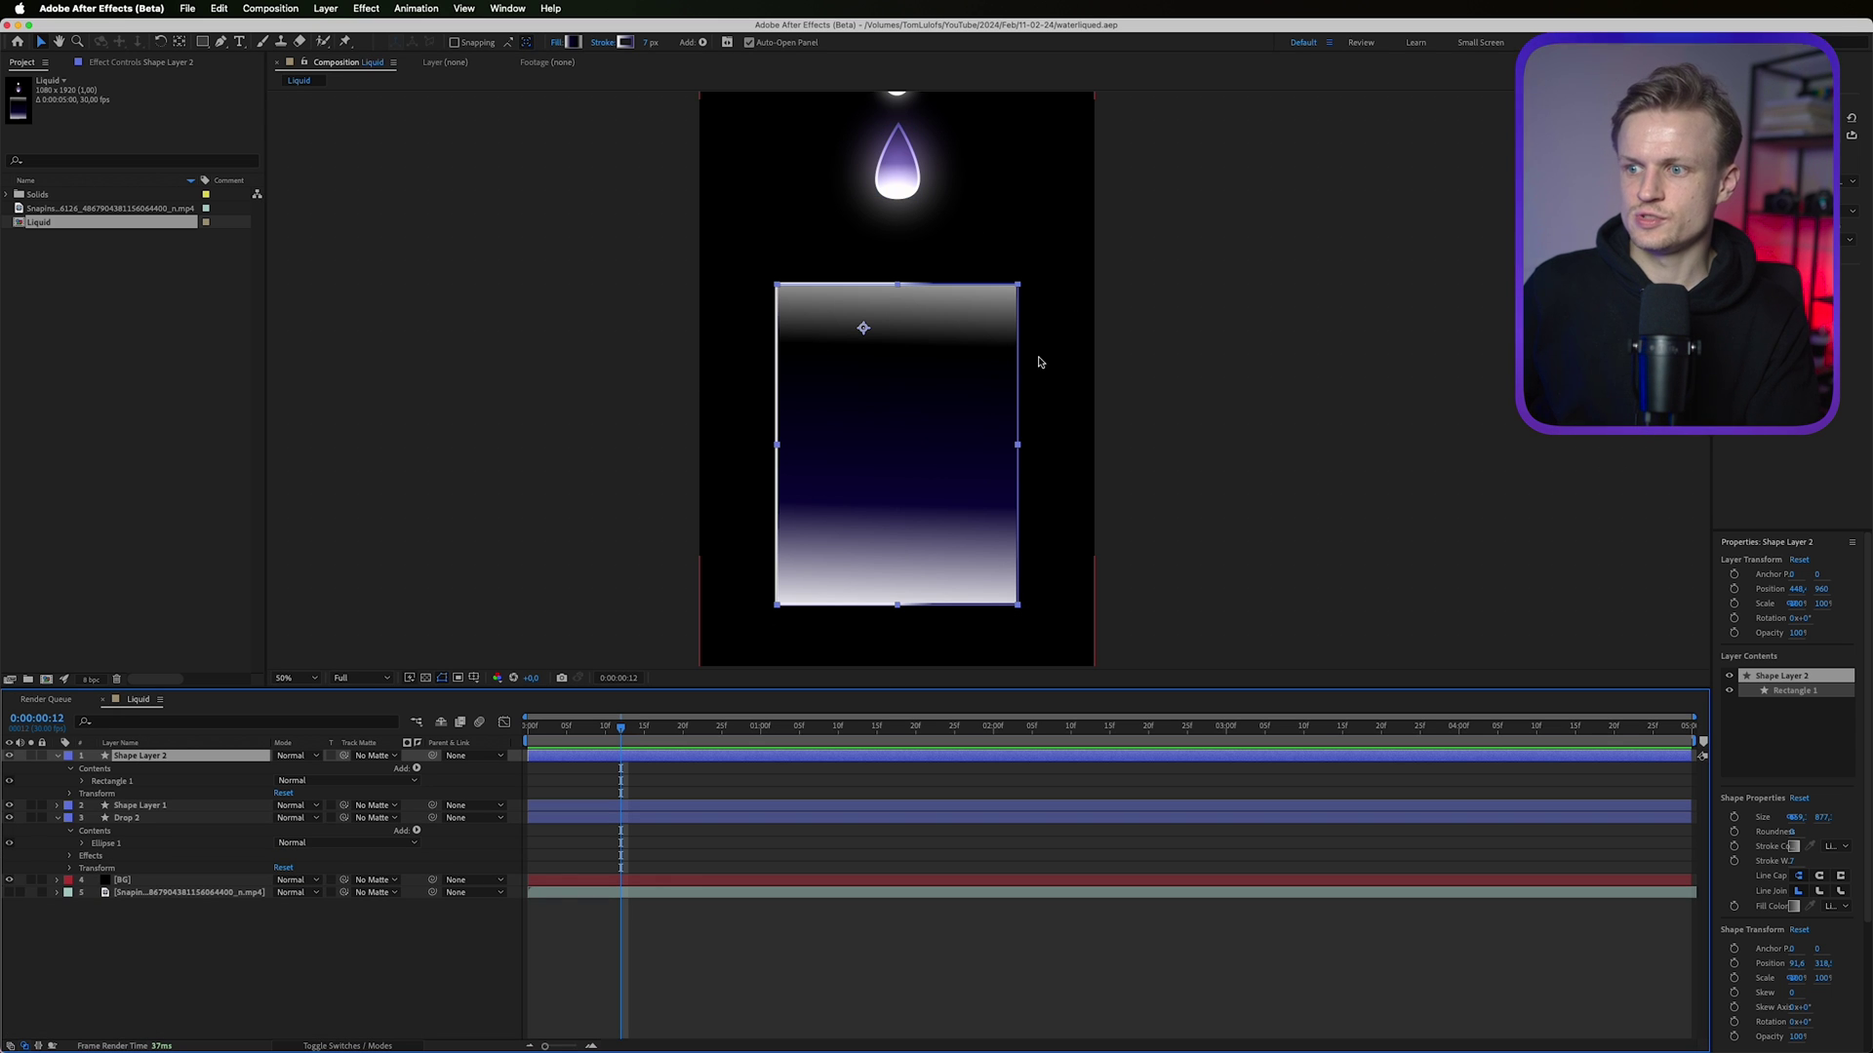
left_click(83, 781)
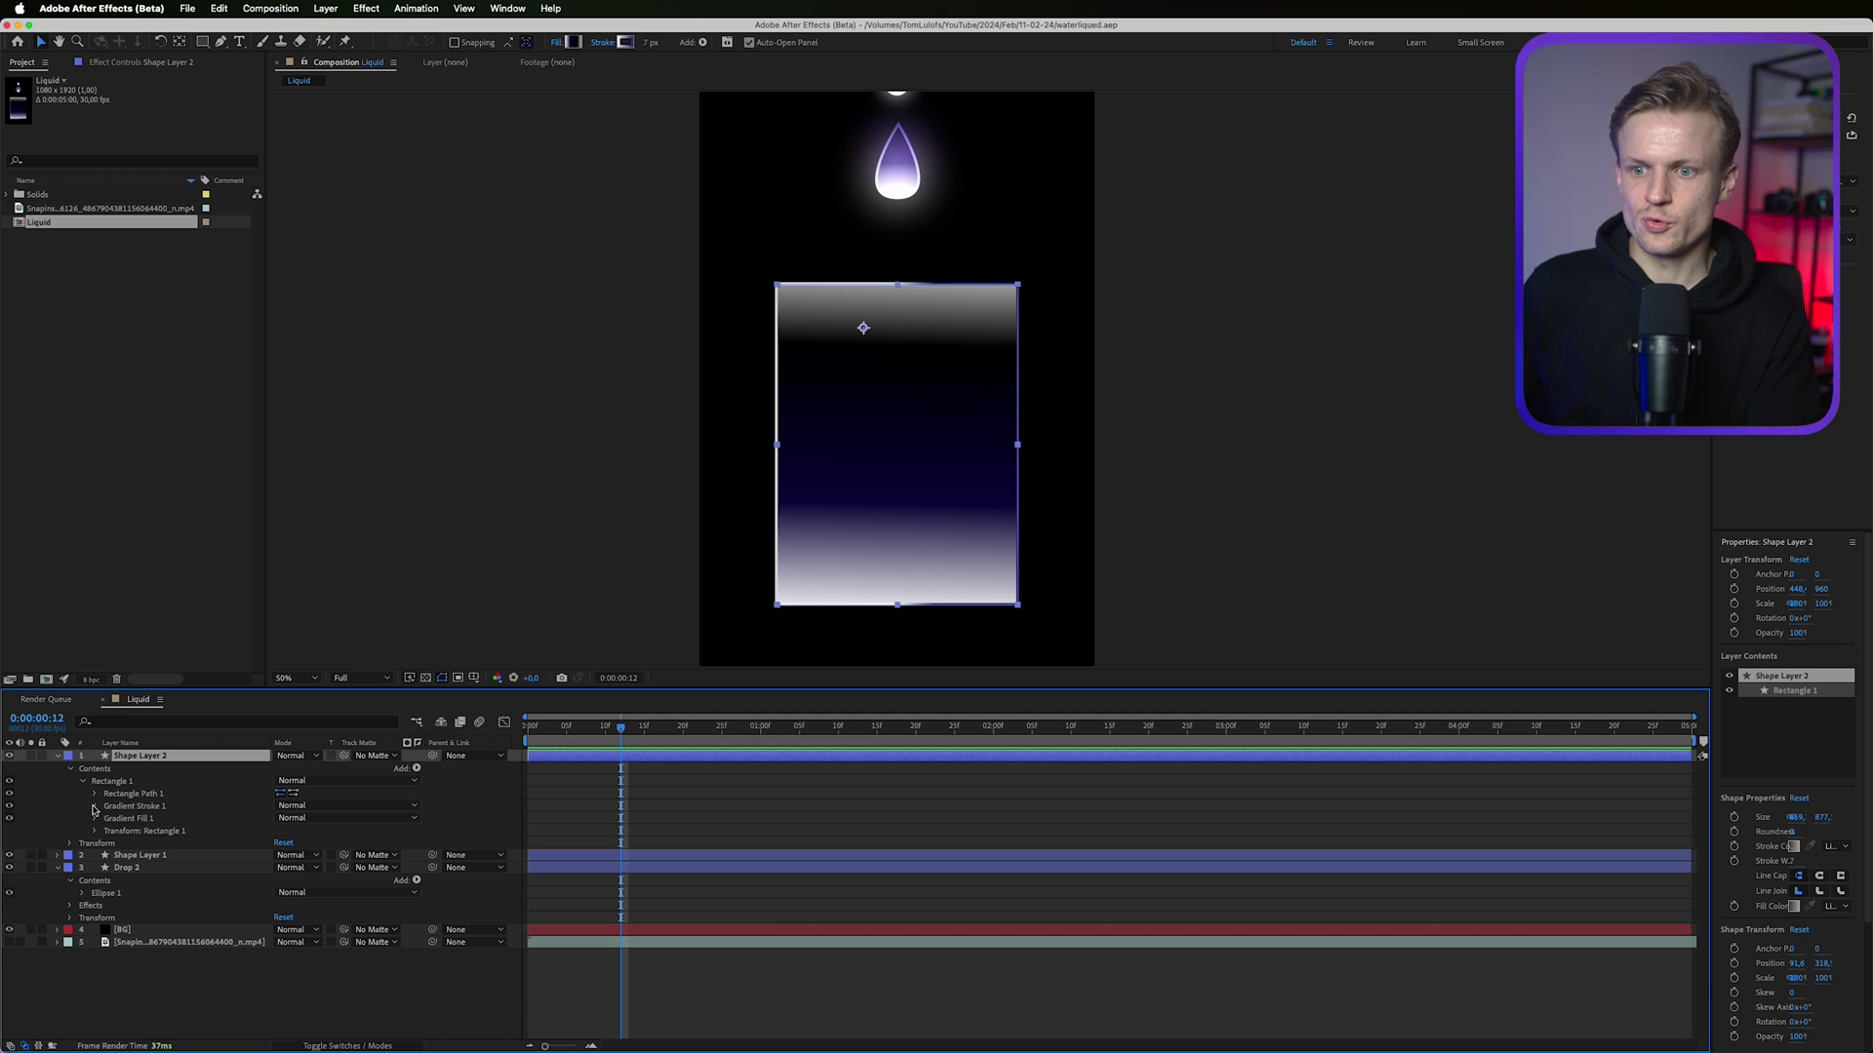
left_click(95, 806)
left_click(147, 857)
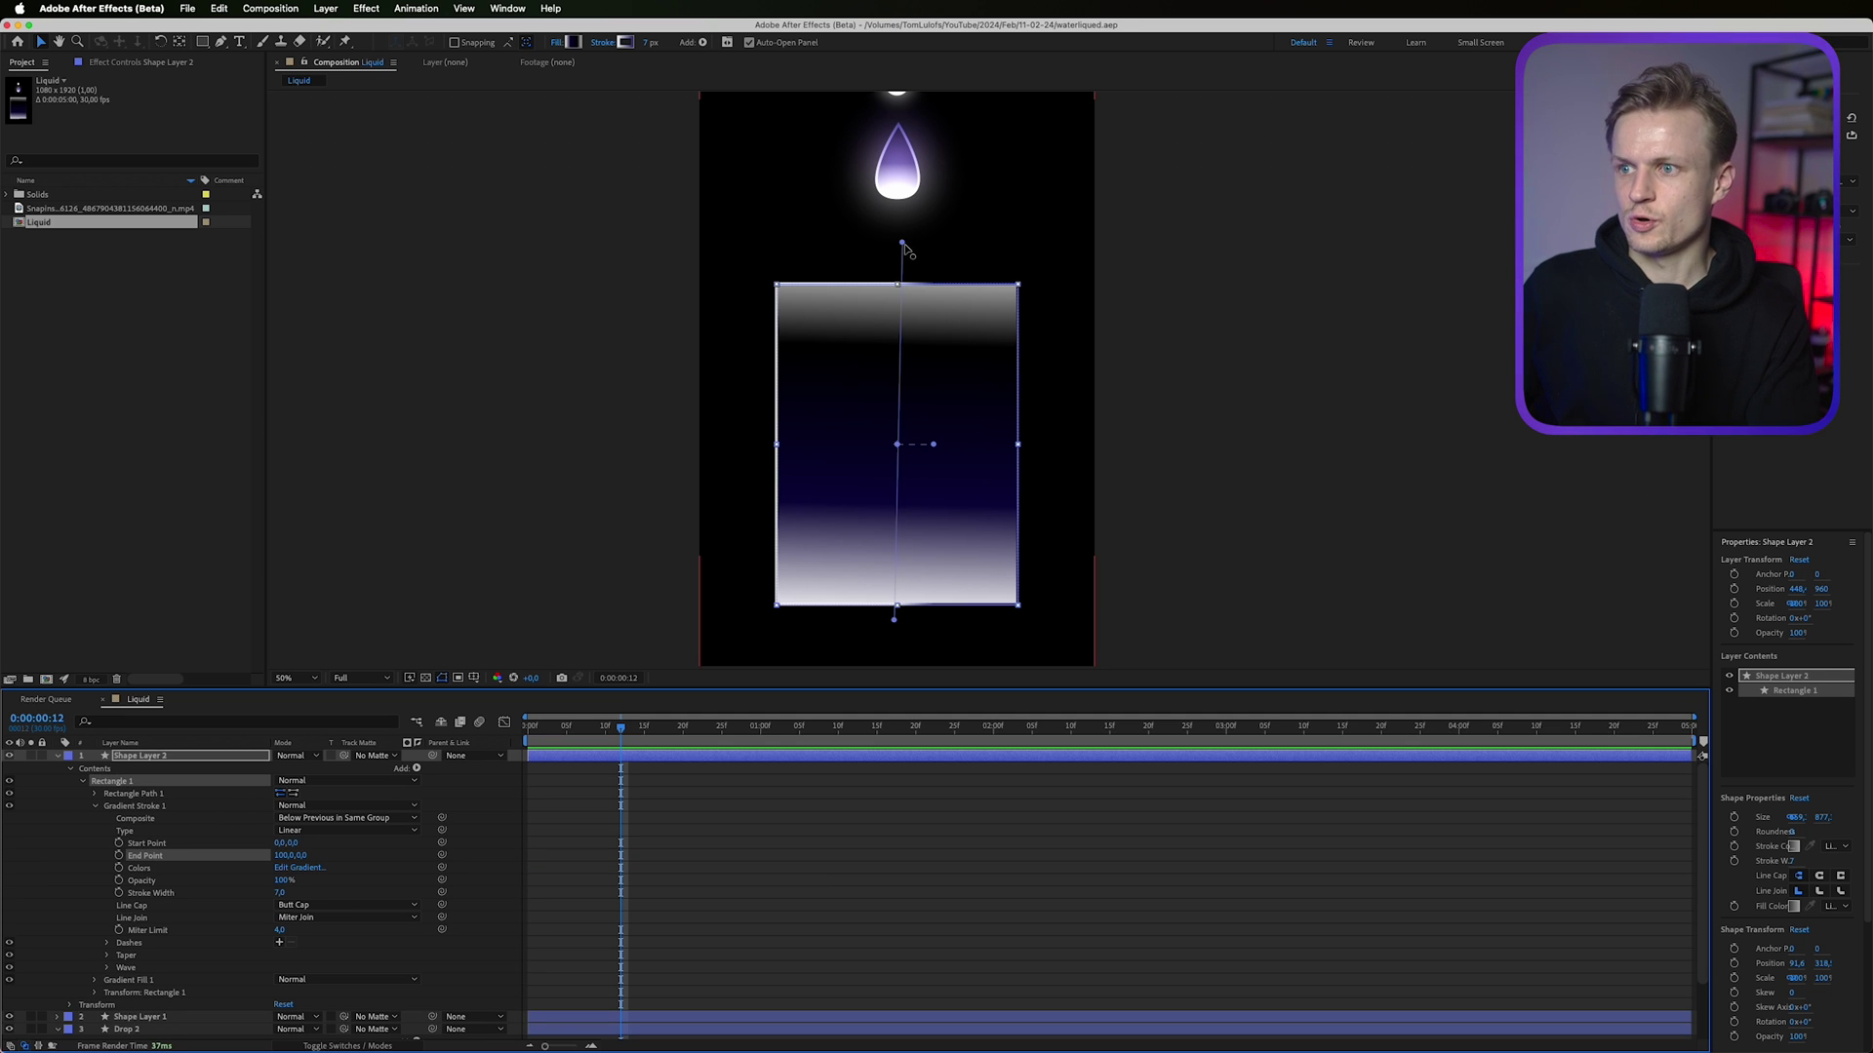
left_click_drag(904, 244, 972, 260)
key("ctrl+z")
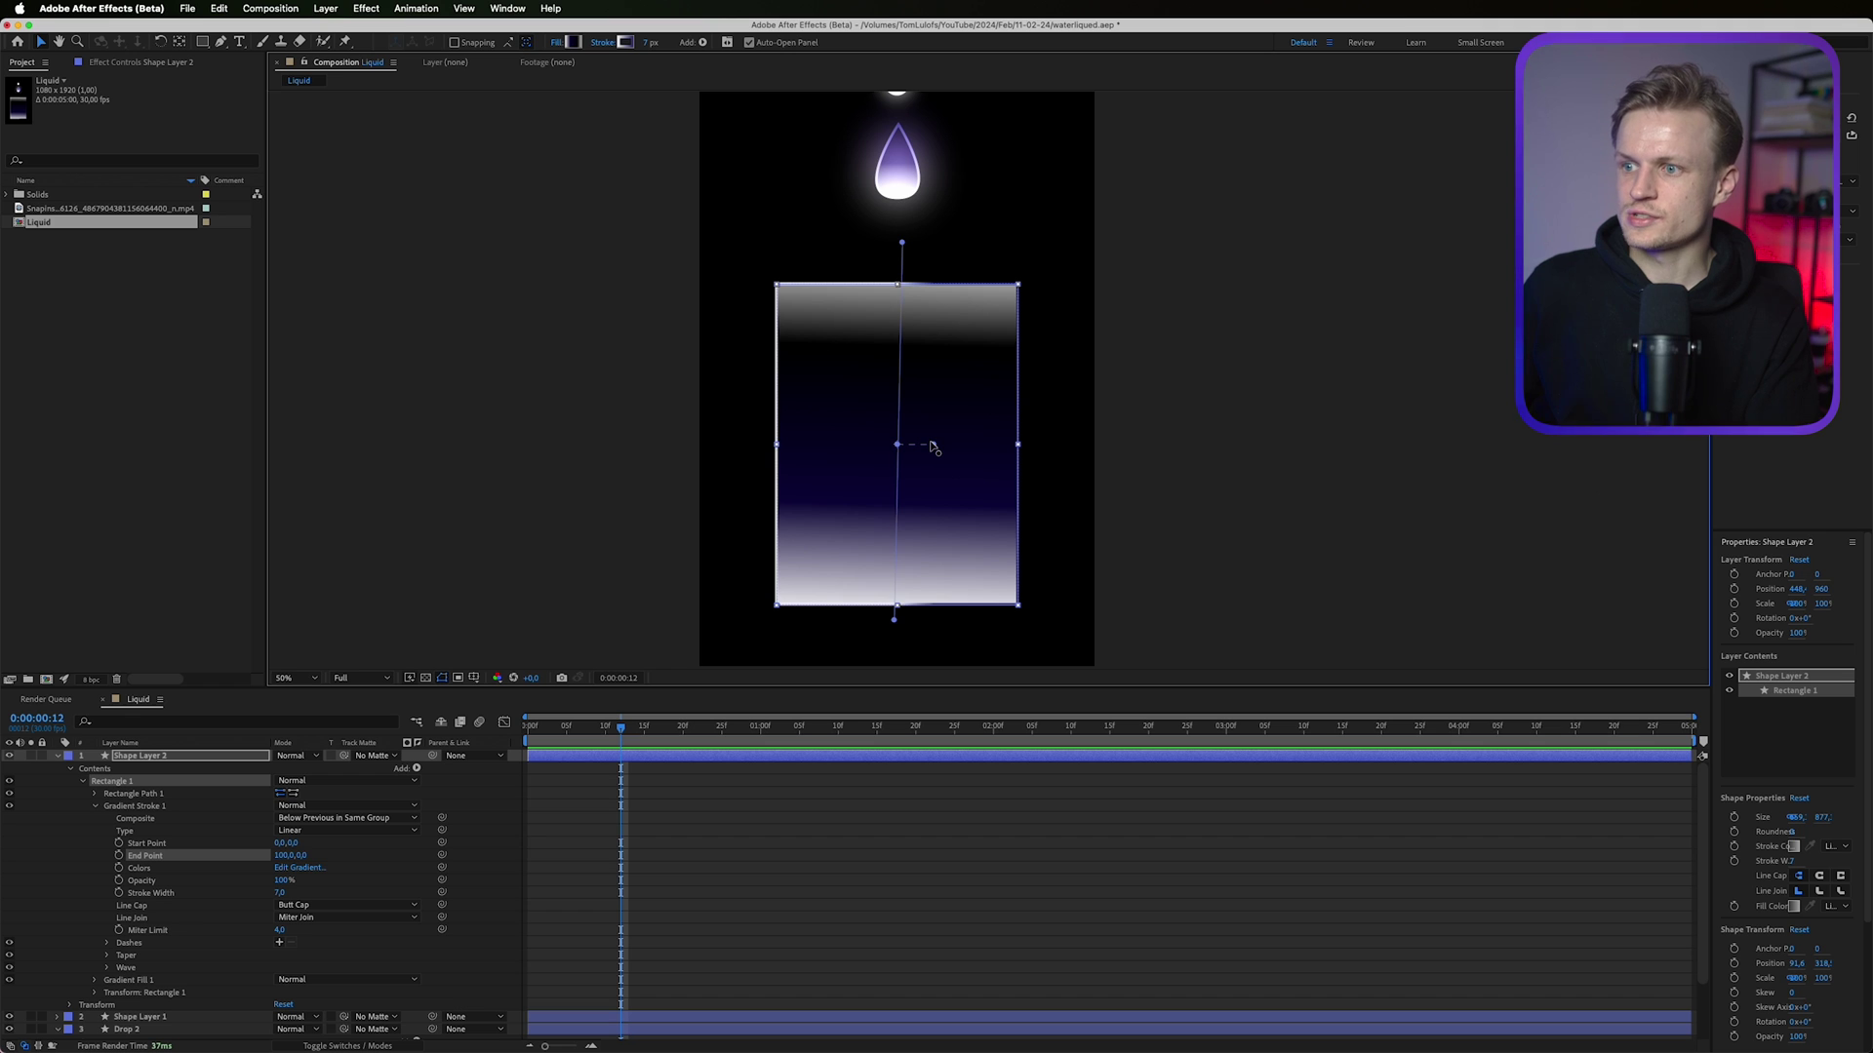
left_click_drag(942, 450, 897, 242)
key("ctrl+z")
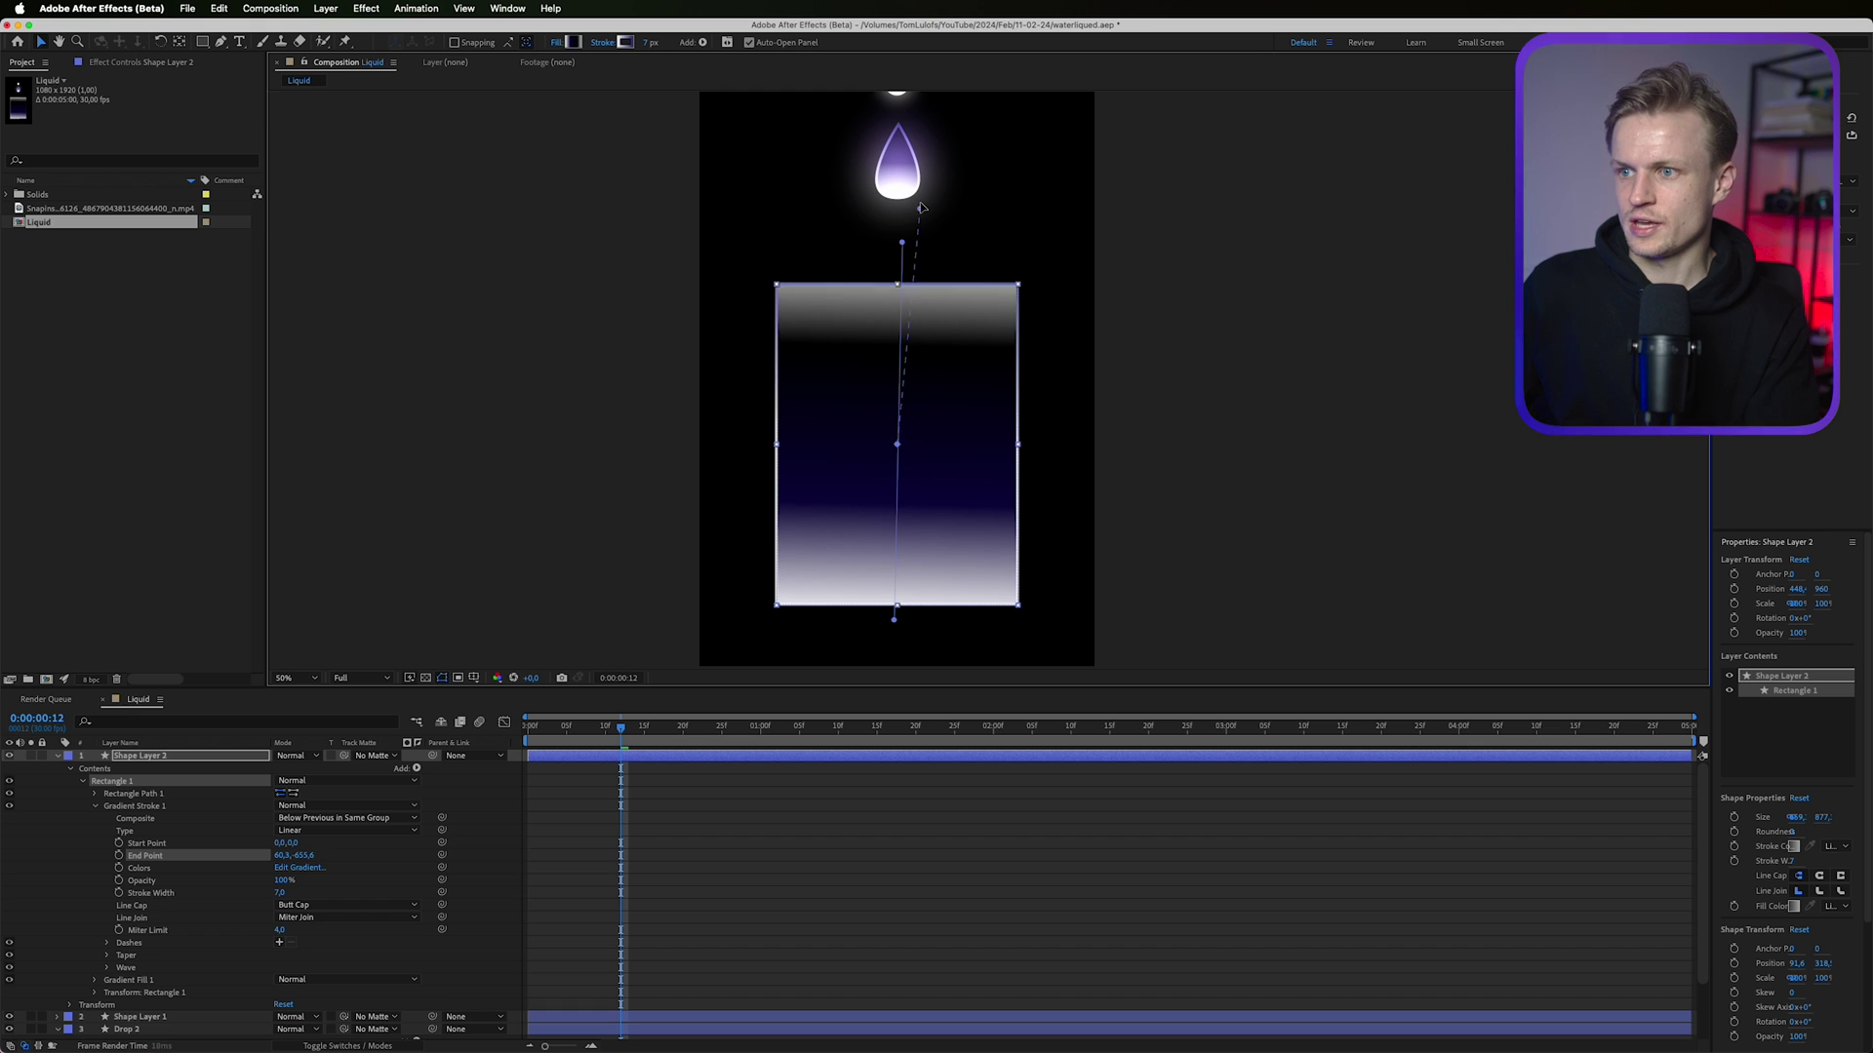
left_click_drag(896, 443, 877, 627)
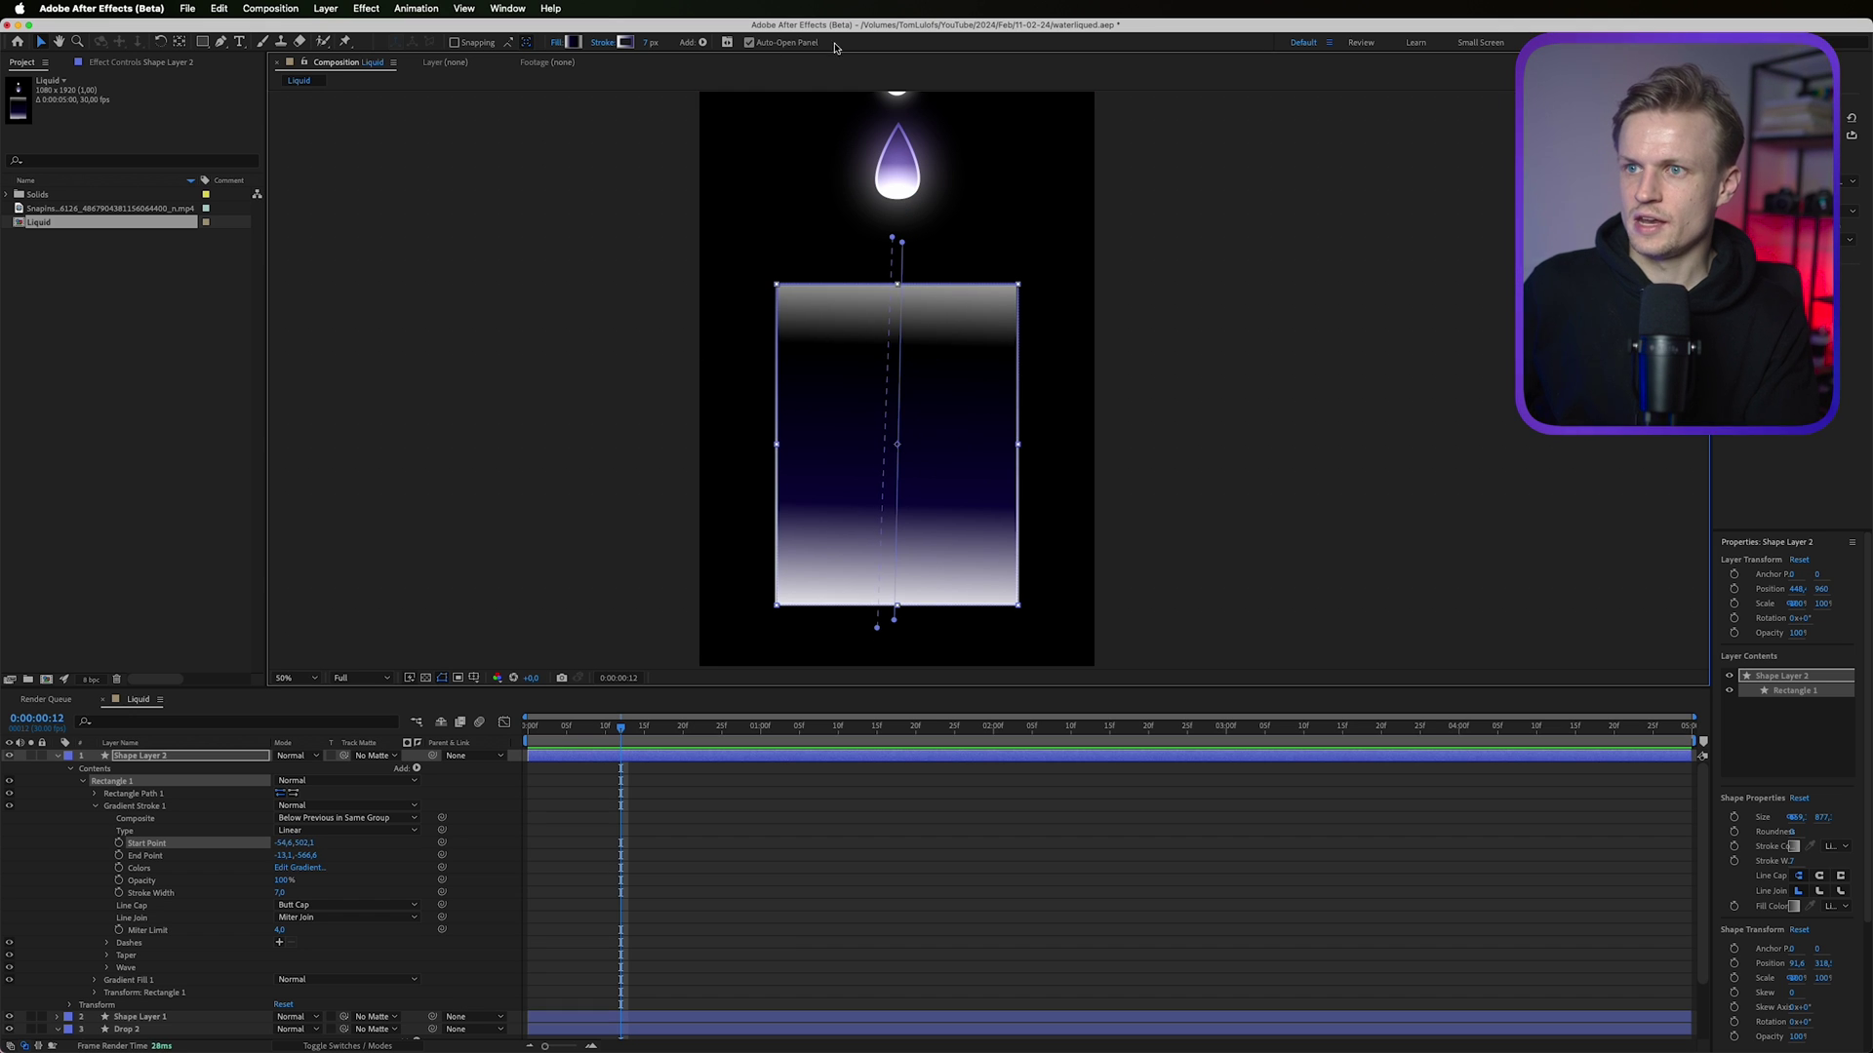
Set the rectangle's stroke width to 14 px.
left_click(648, 43)
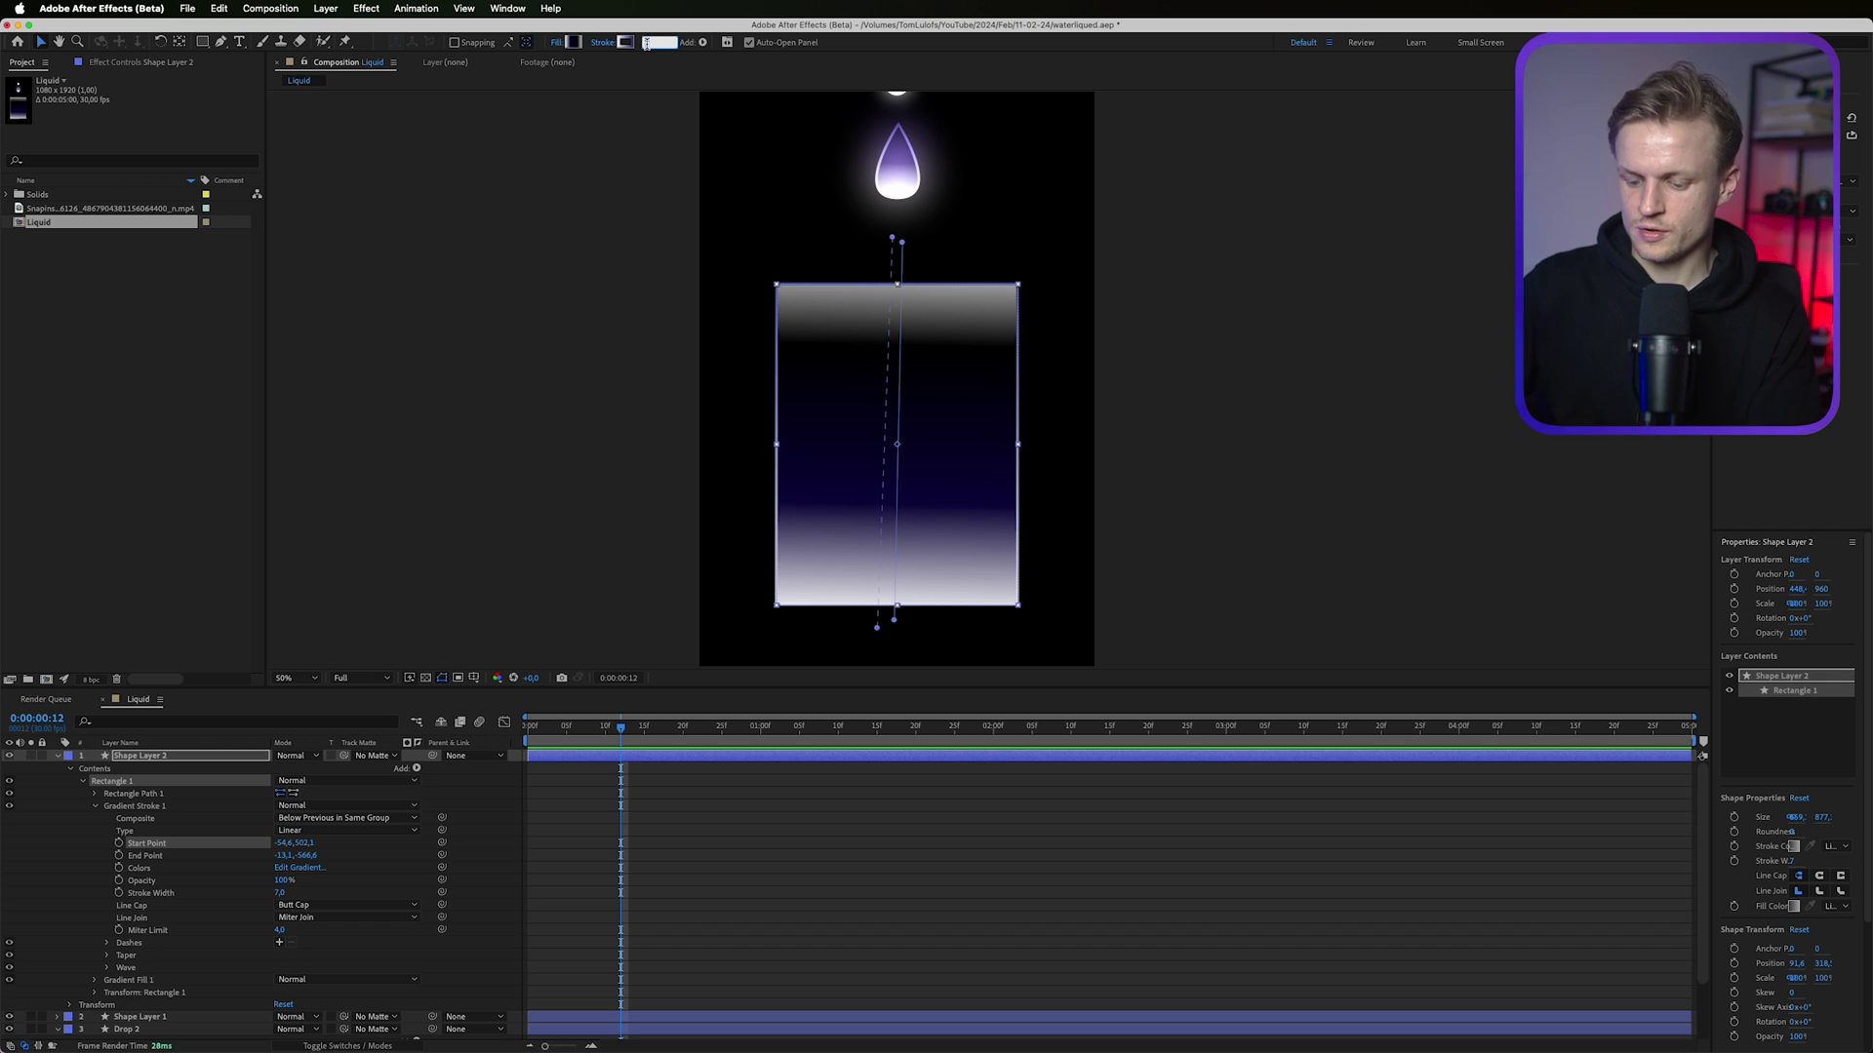
type("12")
key("Return")
type("14")
key("Return")
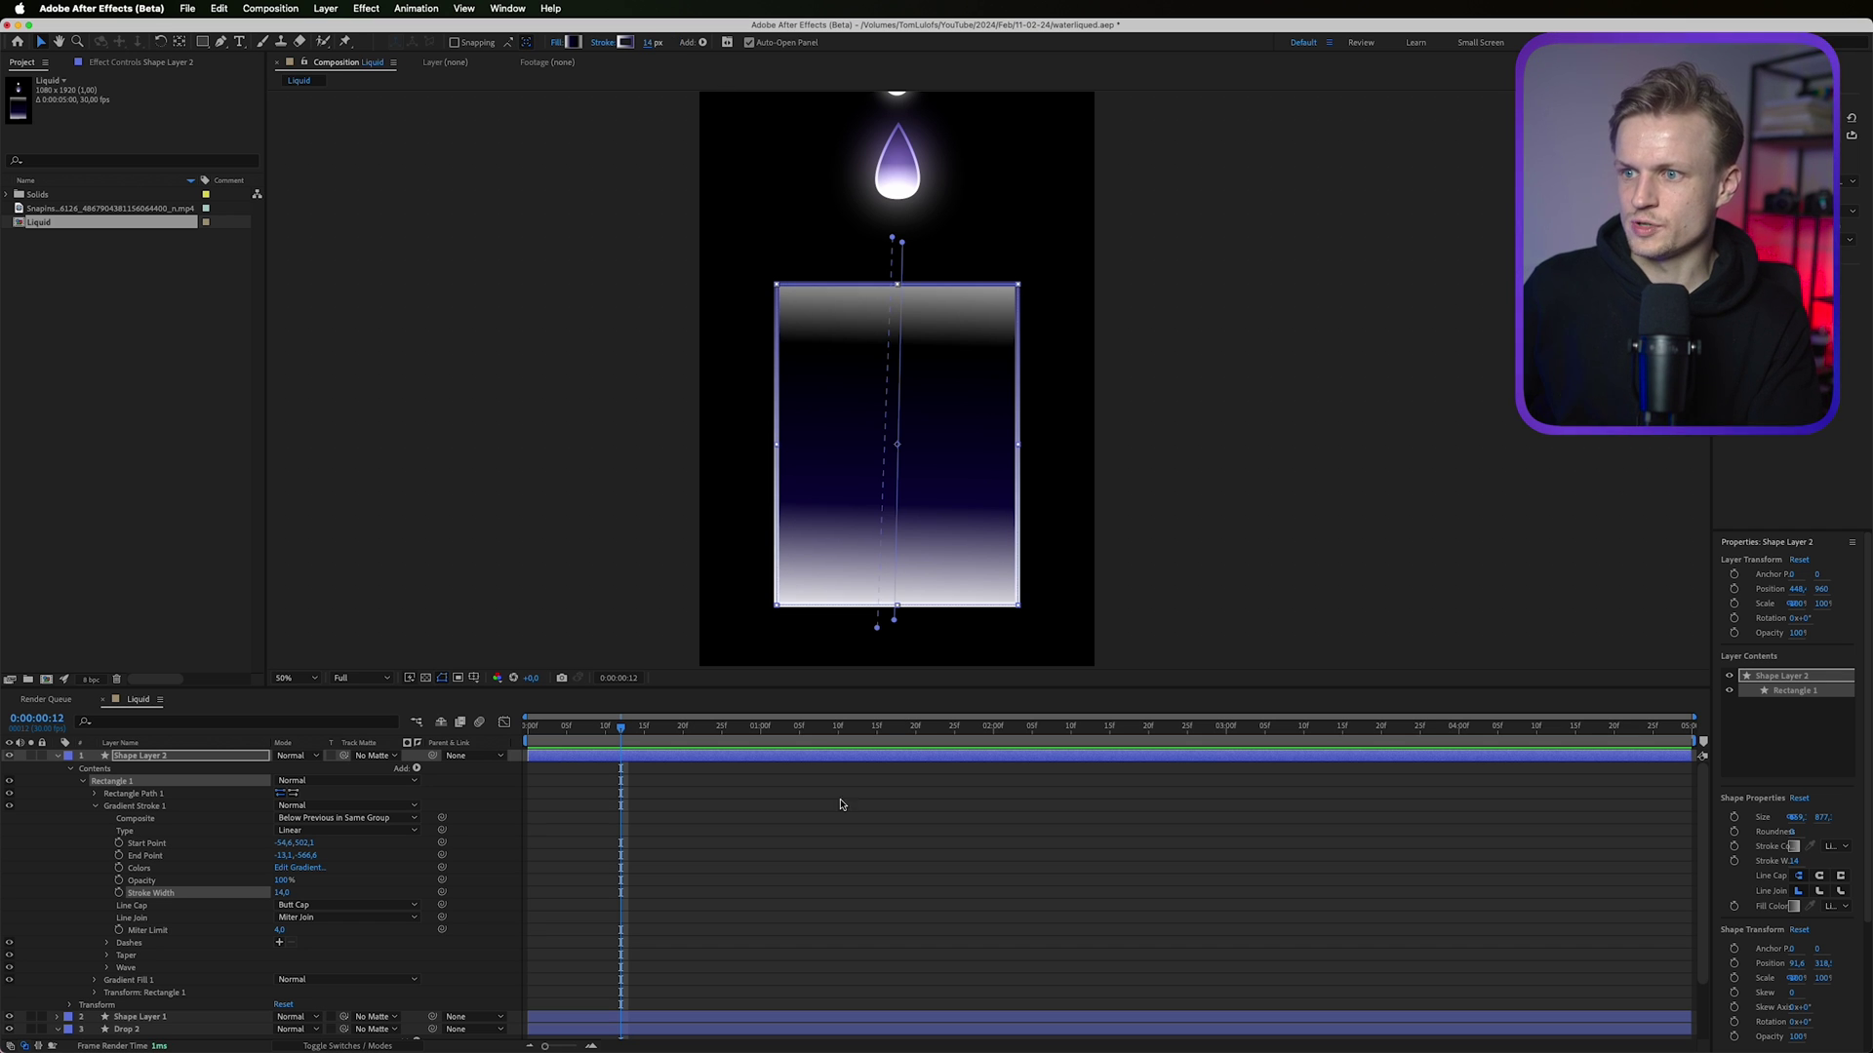
left_click(841, 805)
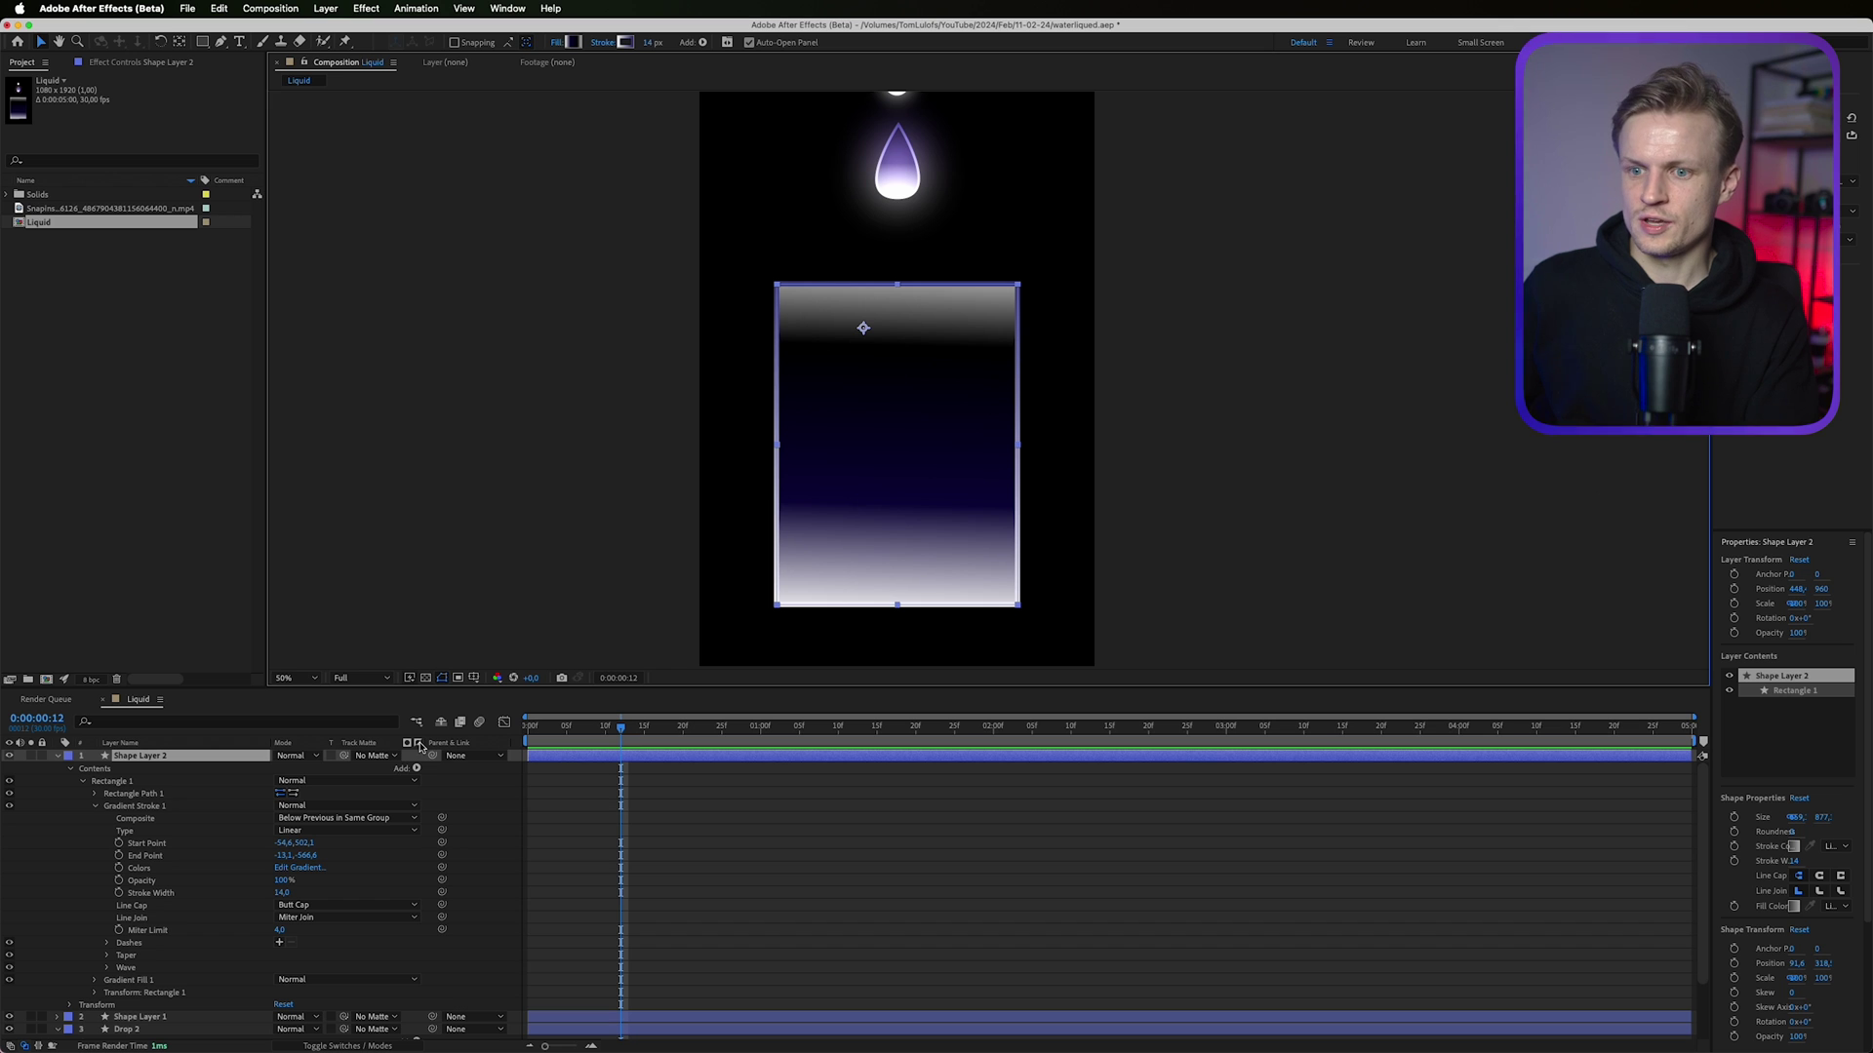
Convert the rectangle's parametric path to a Bezier path.
left_click(94, 794)
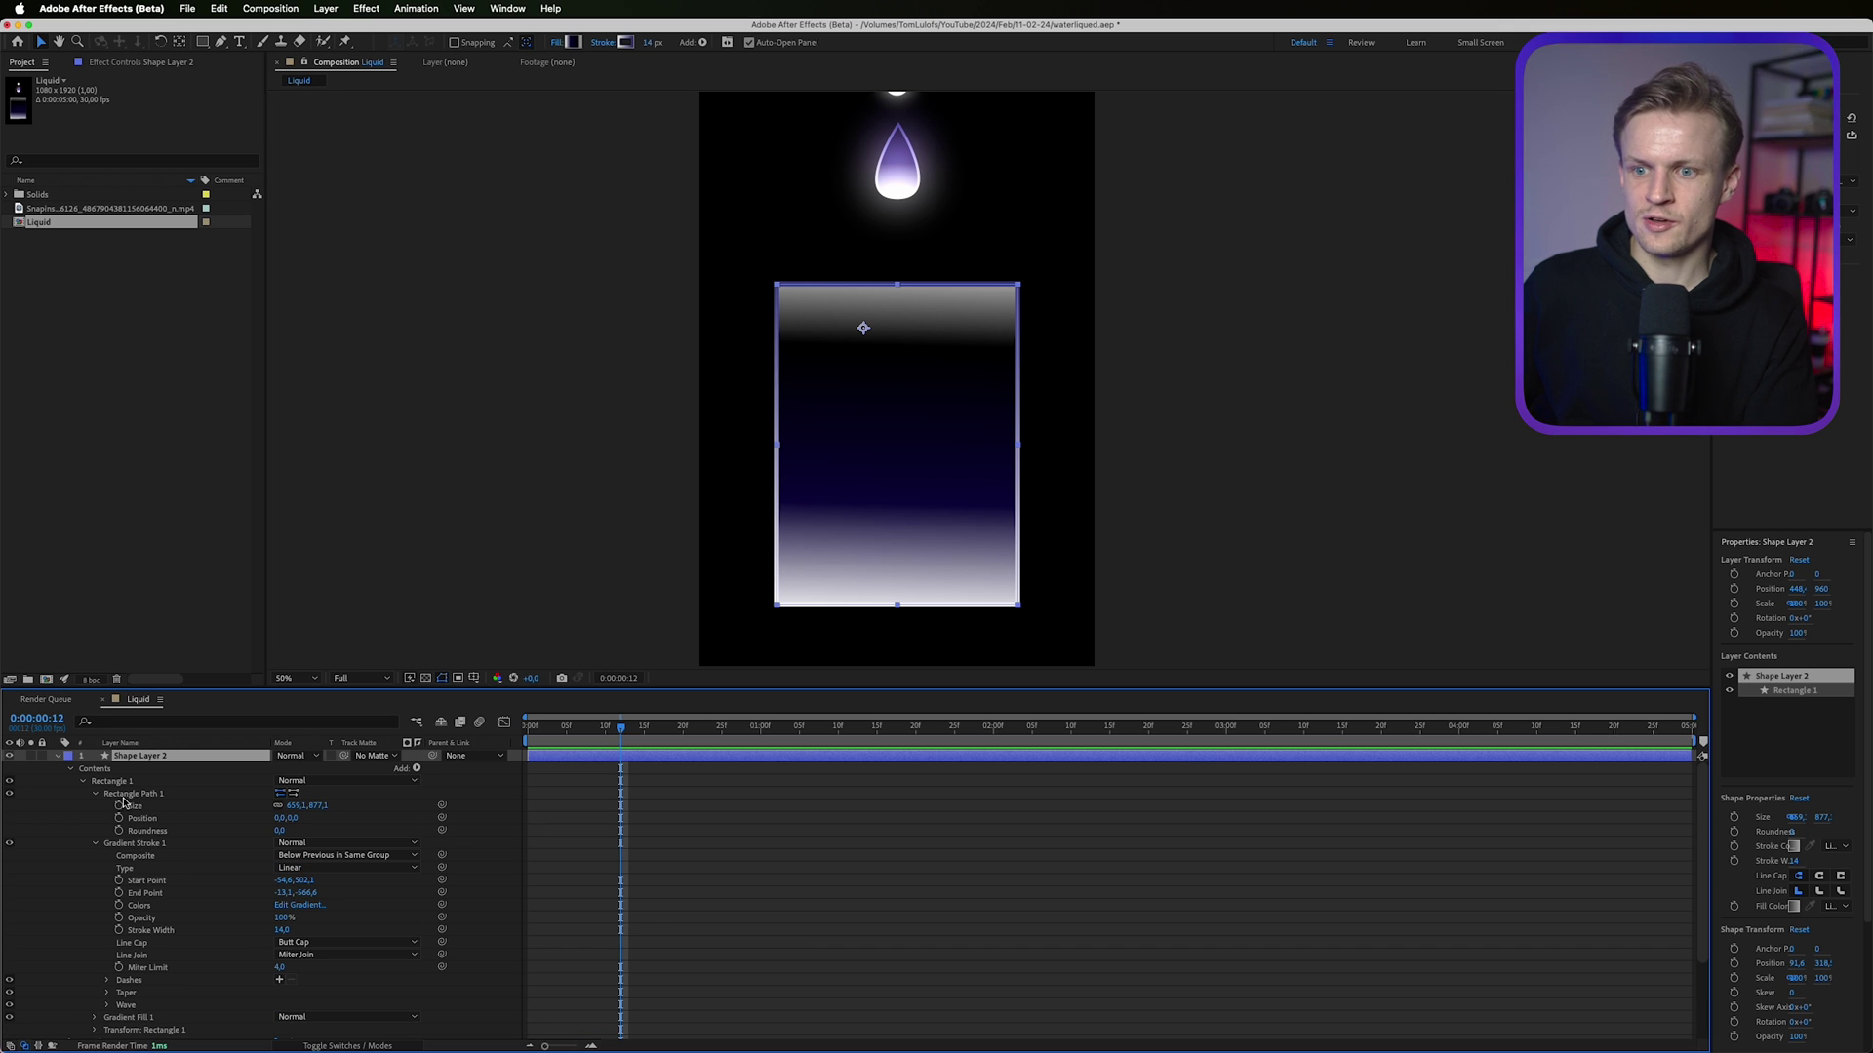
left_click(142, 808)
left_click(146, 819)
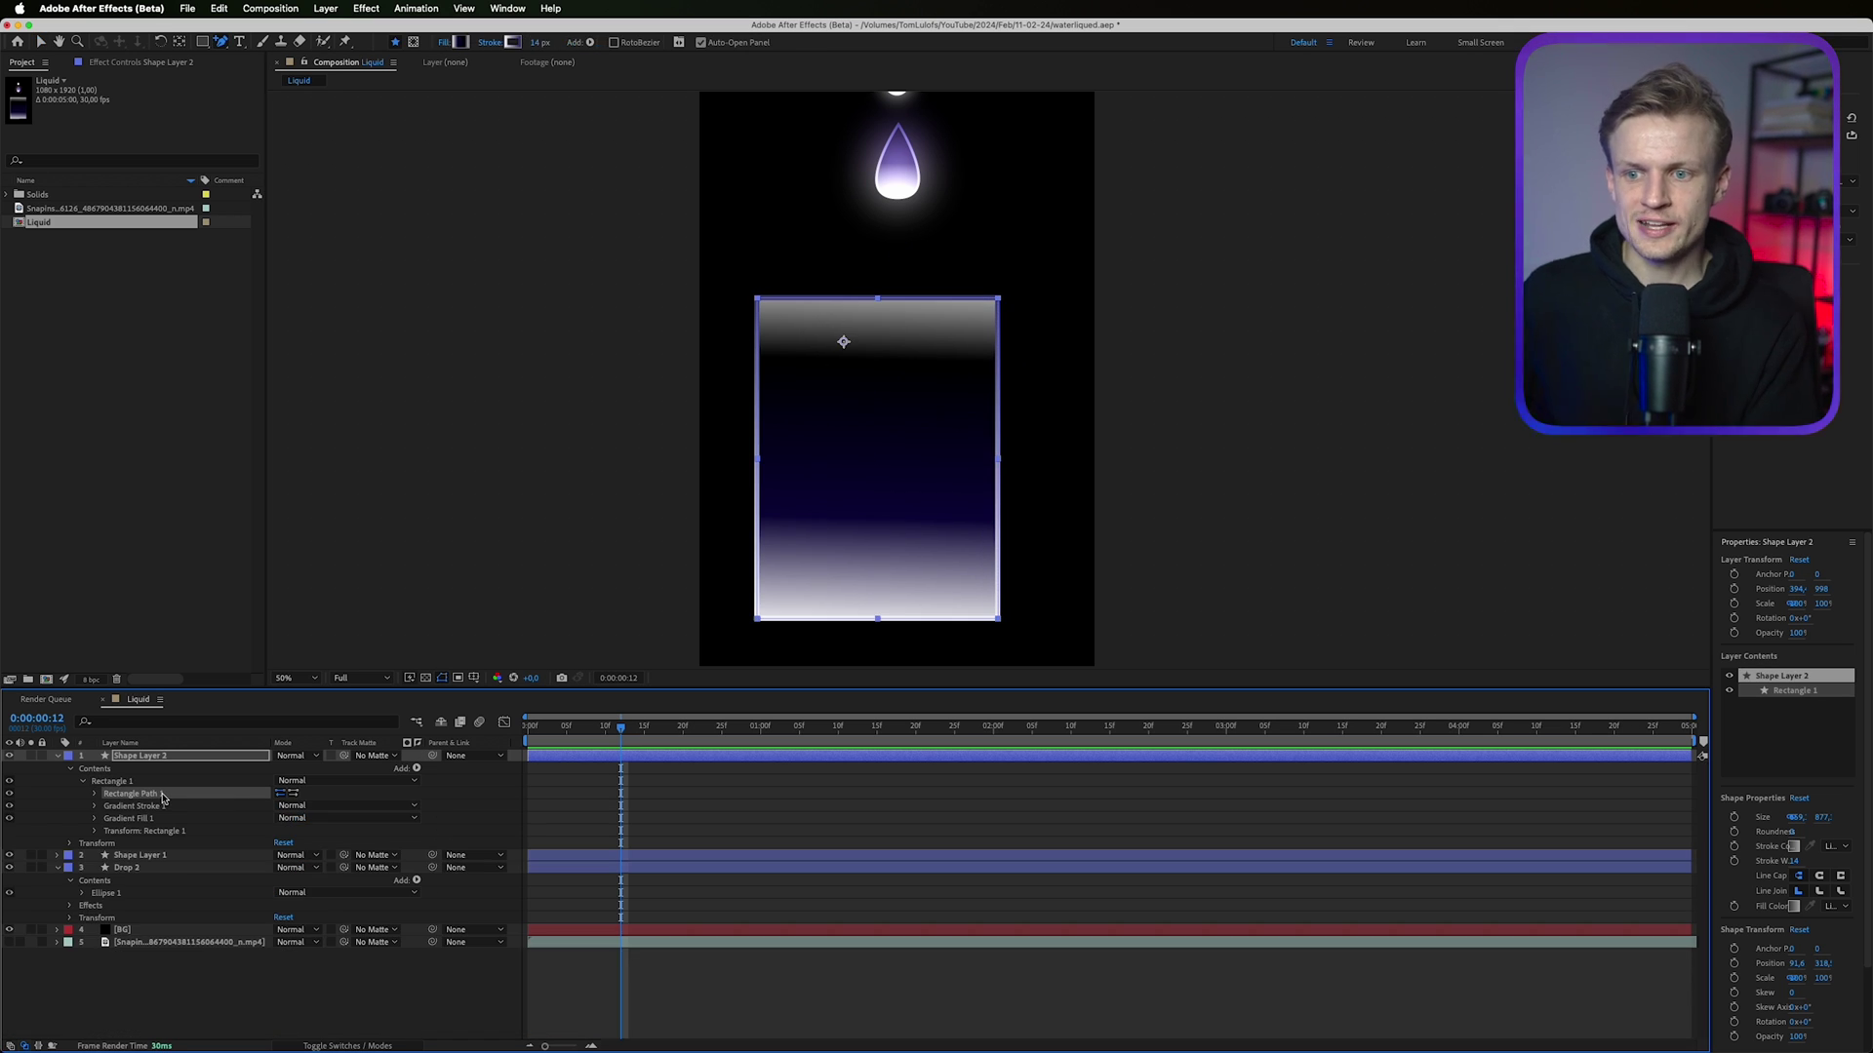
right_click(163, 798)
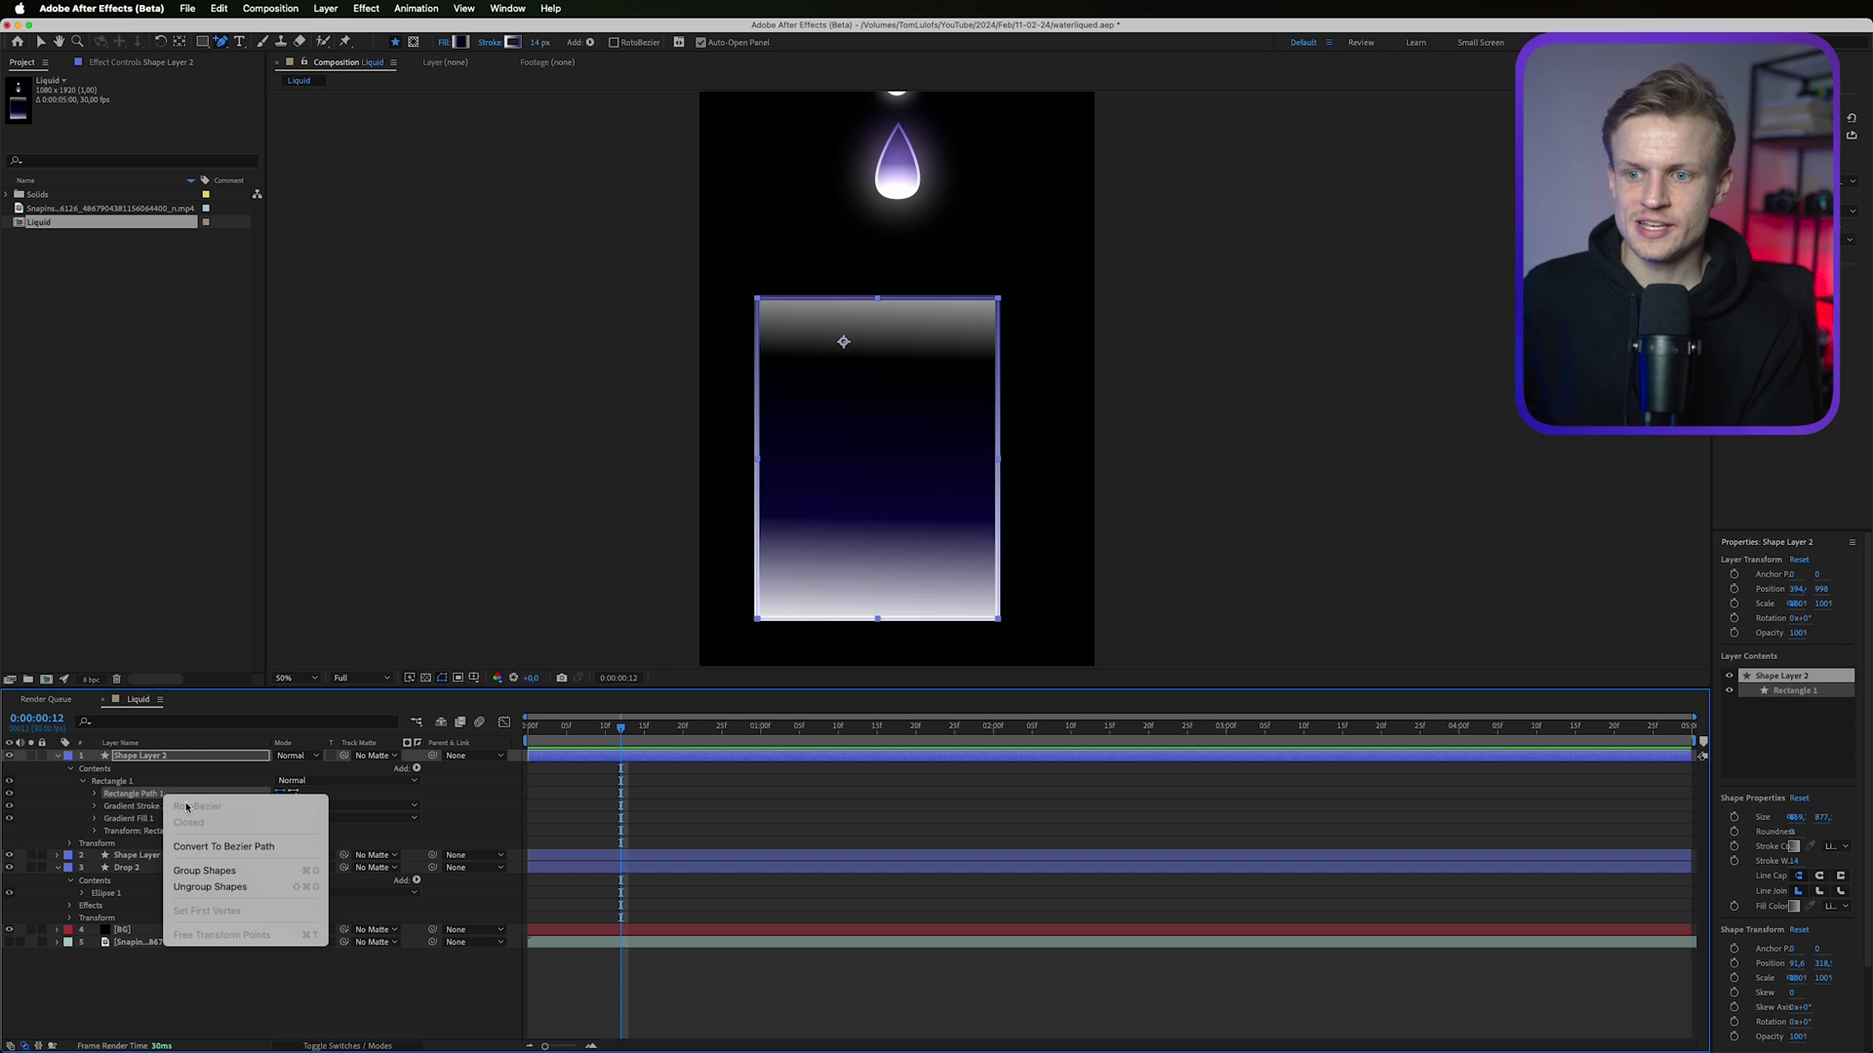
left_click(260, 848)
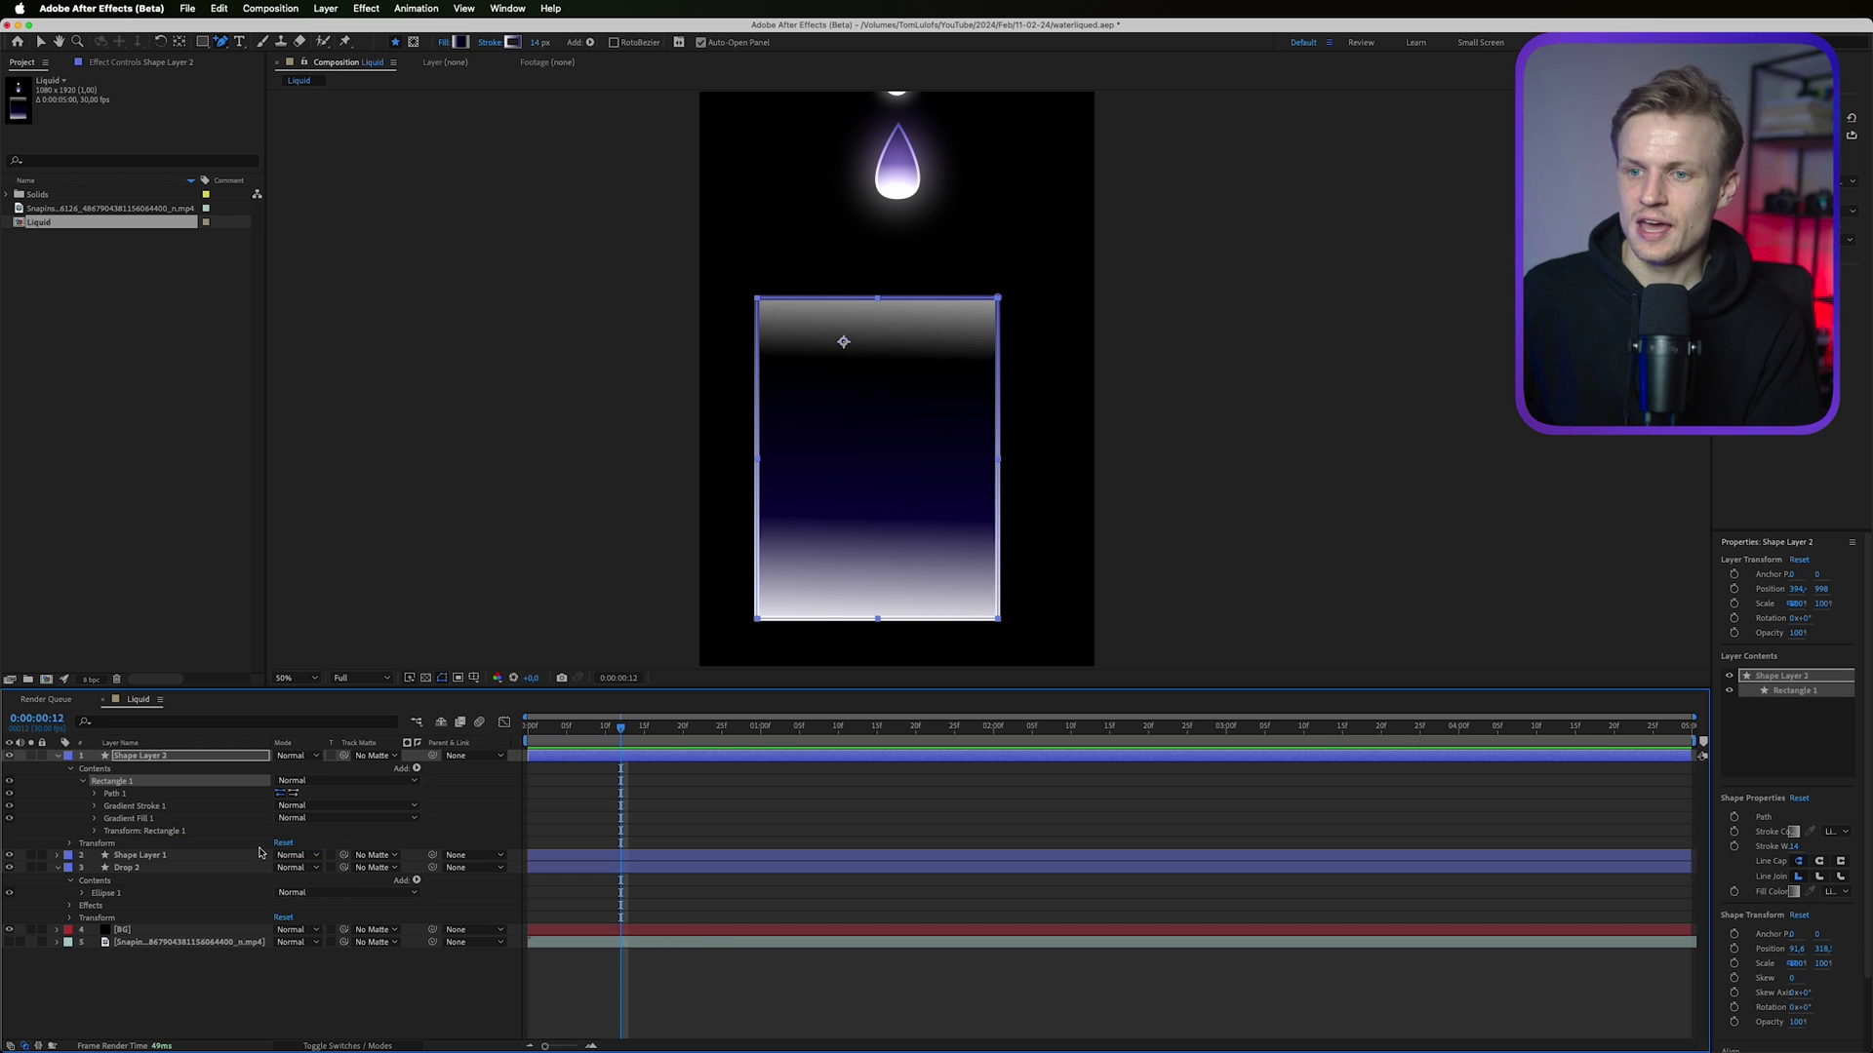
Move only the upper-right corner point of the rectangle's path outward by about 80 px.
left_click(130, 797)
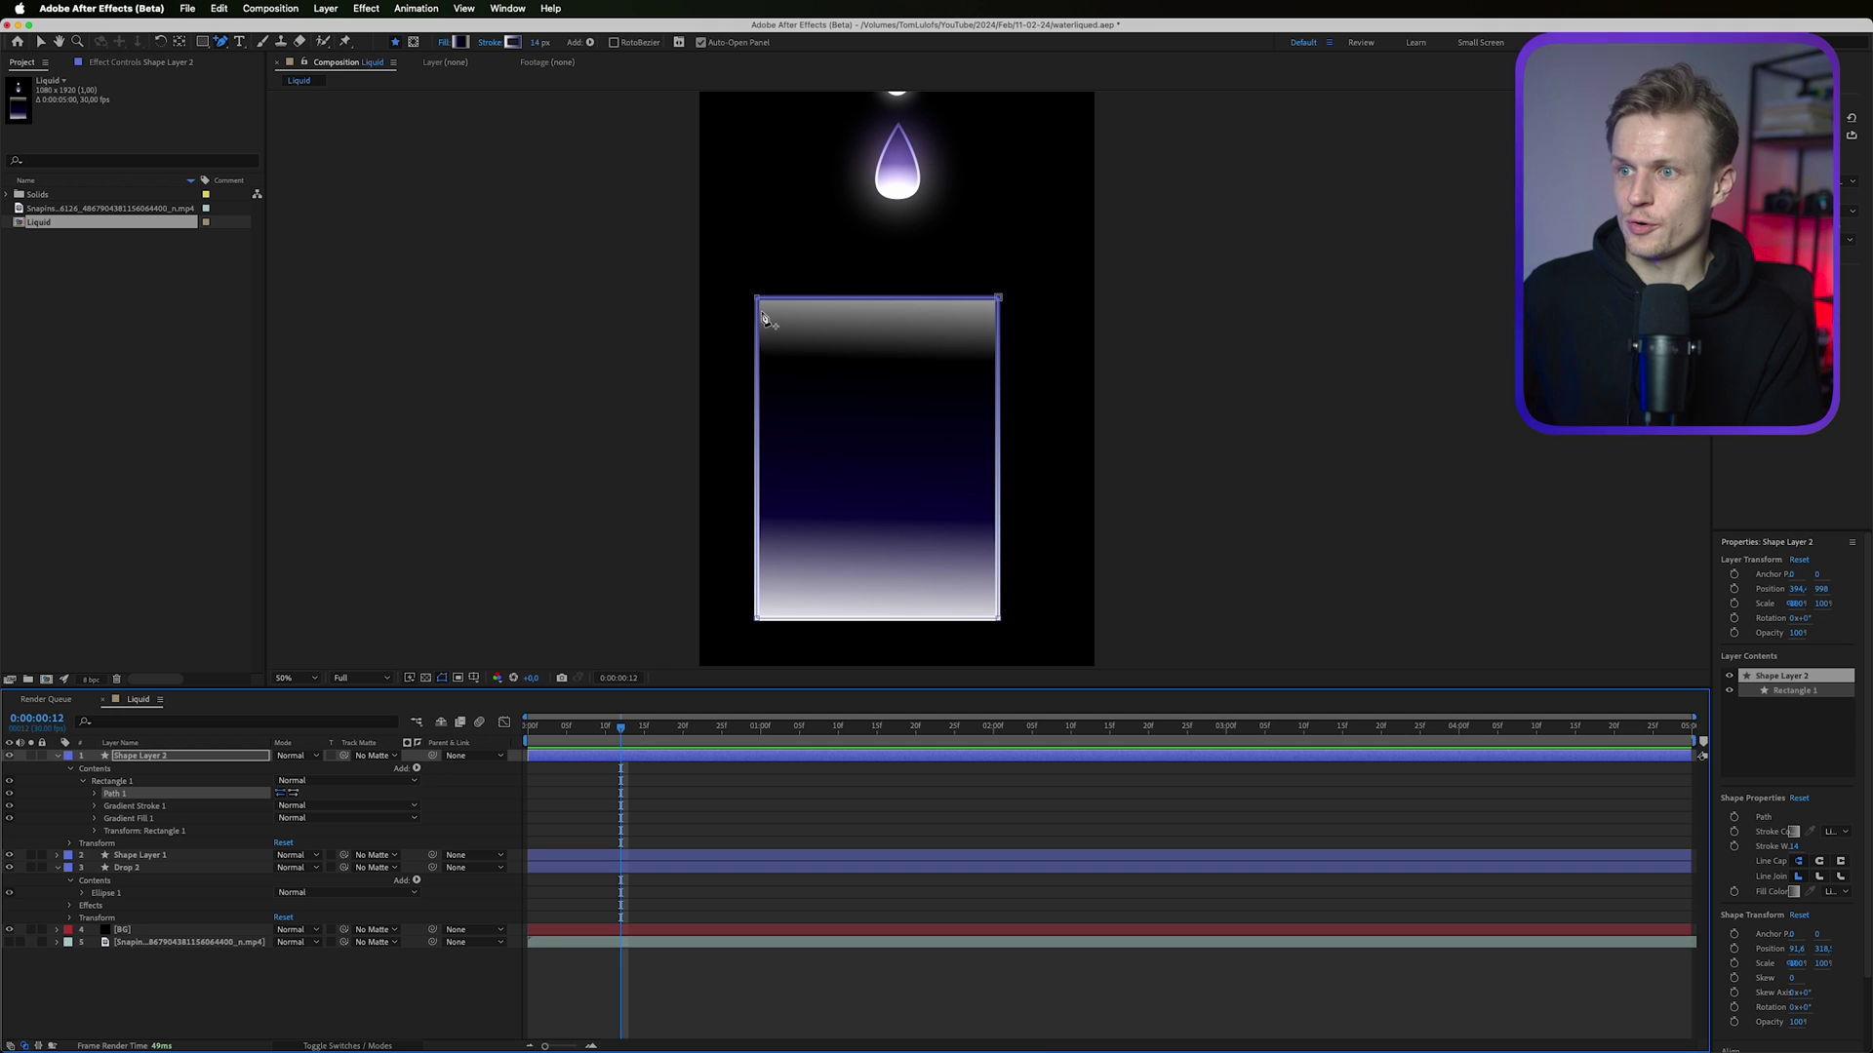
left_click(40, 42)
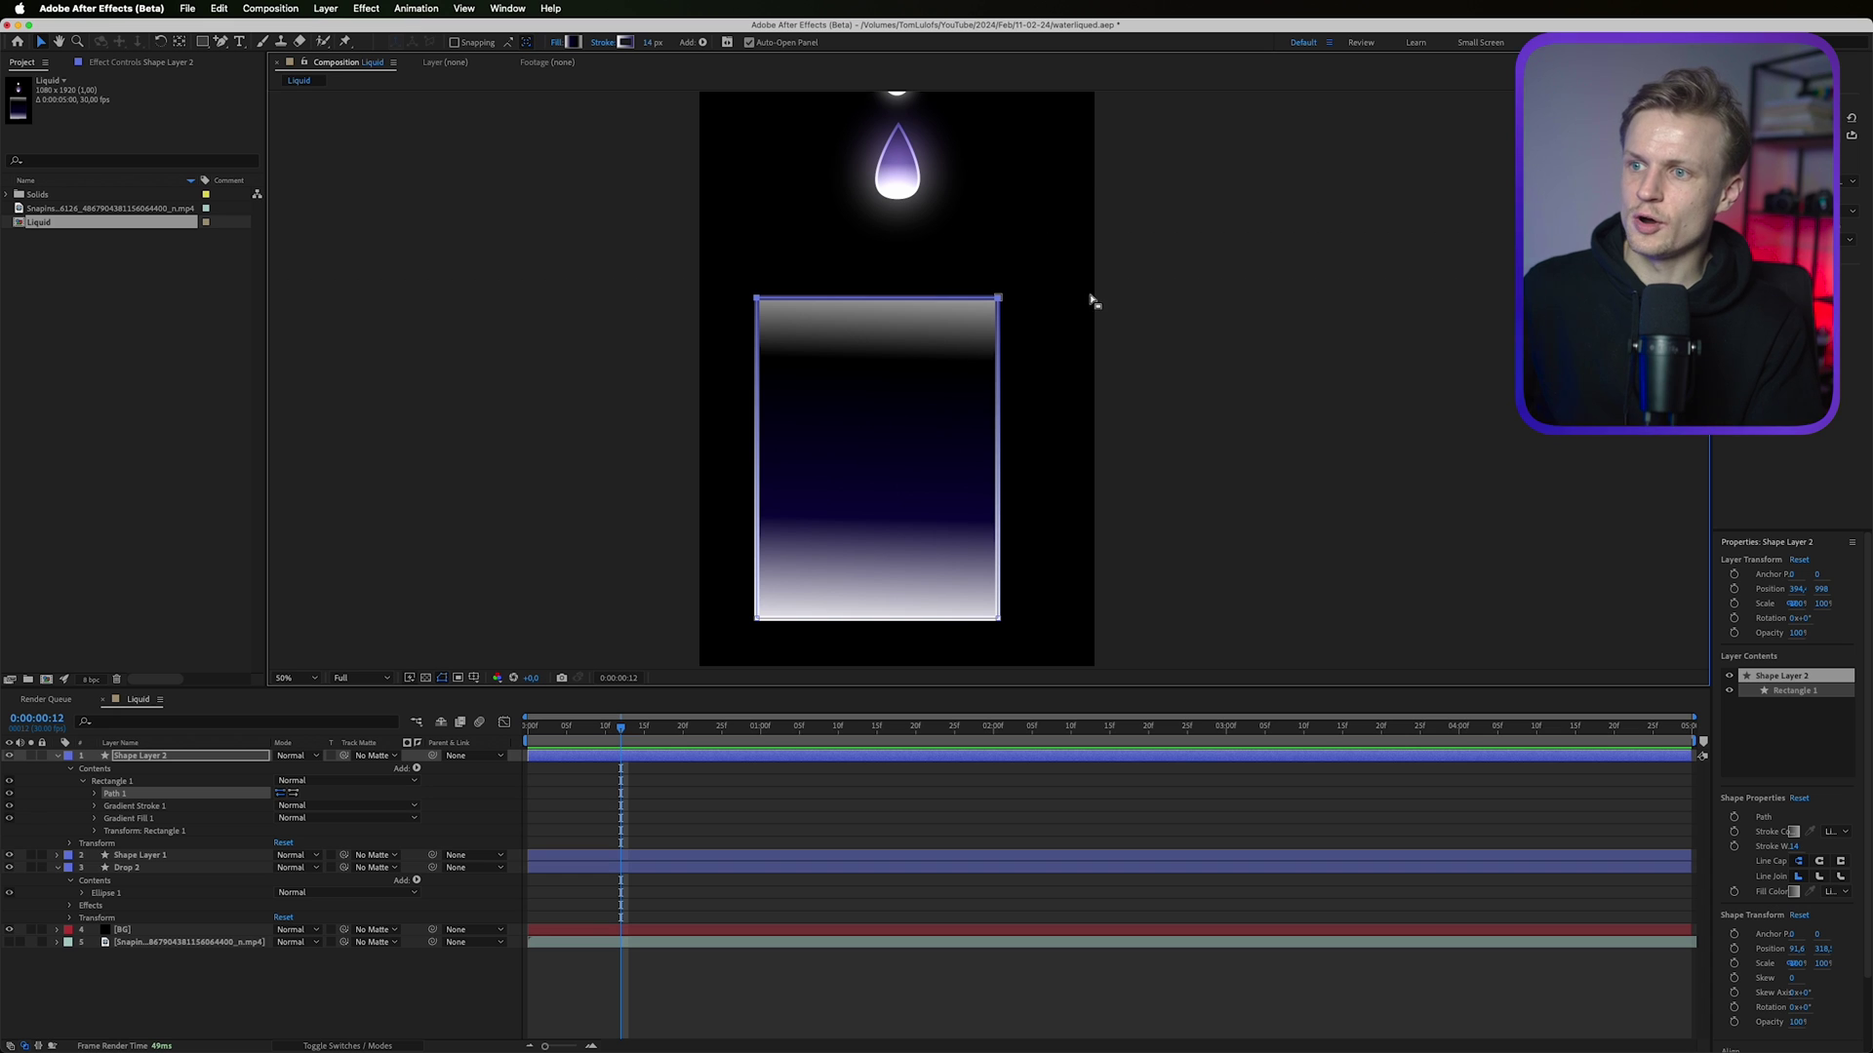
left_click_drag(997, 298, 1039, 335)
key("super+z")
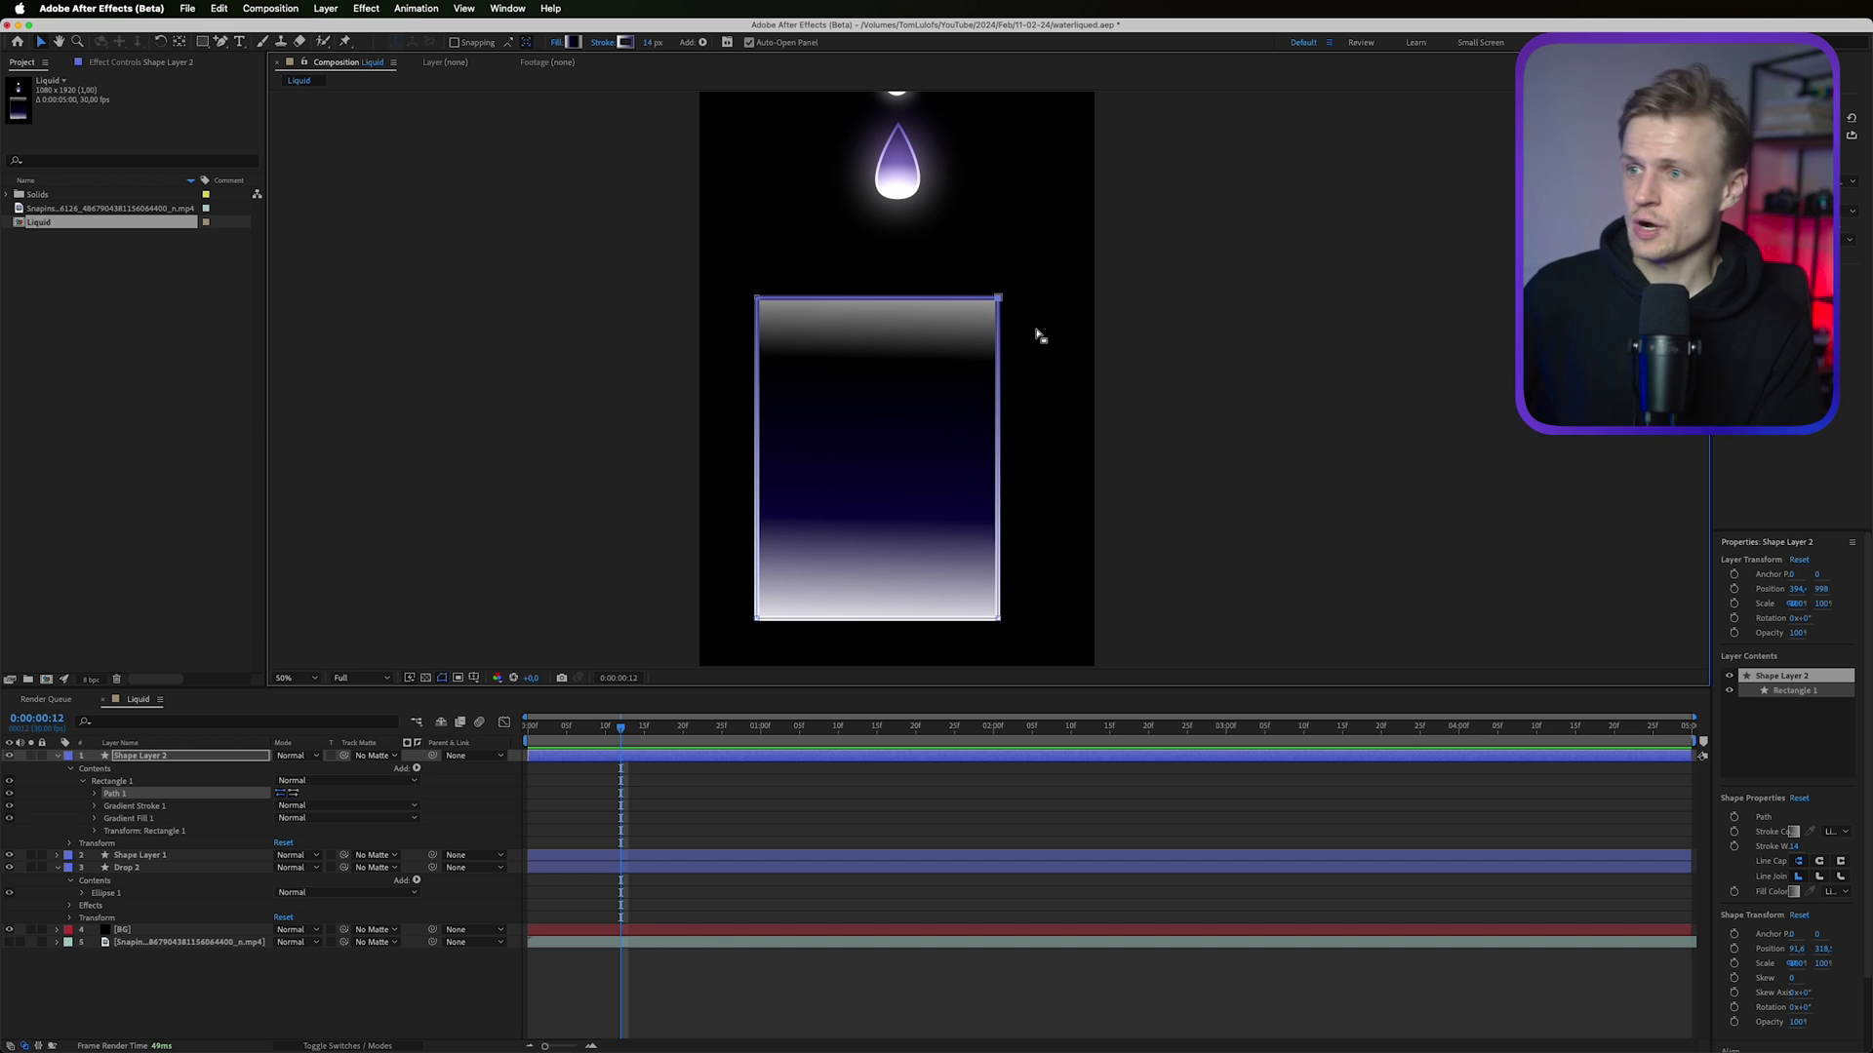
key("shift+Right")
key("shift+Right")
key("shift+Right")
key("shift+Right")
key("shift+Right")
key("shift+Right")
key("shift+Right")
key("shift+Right")
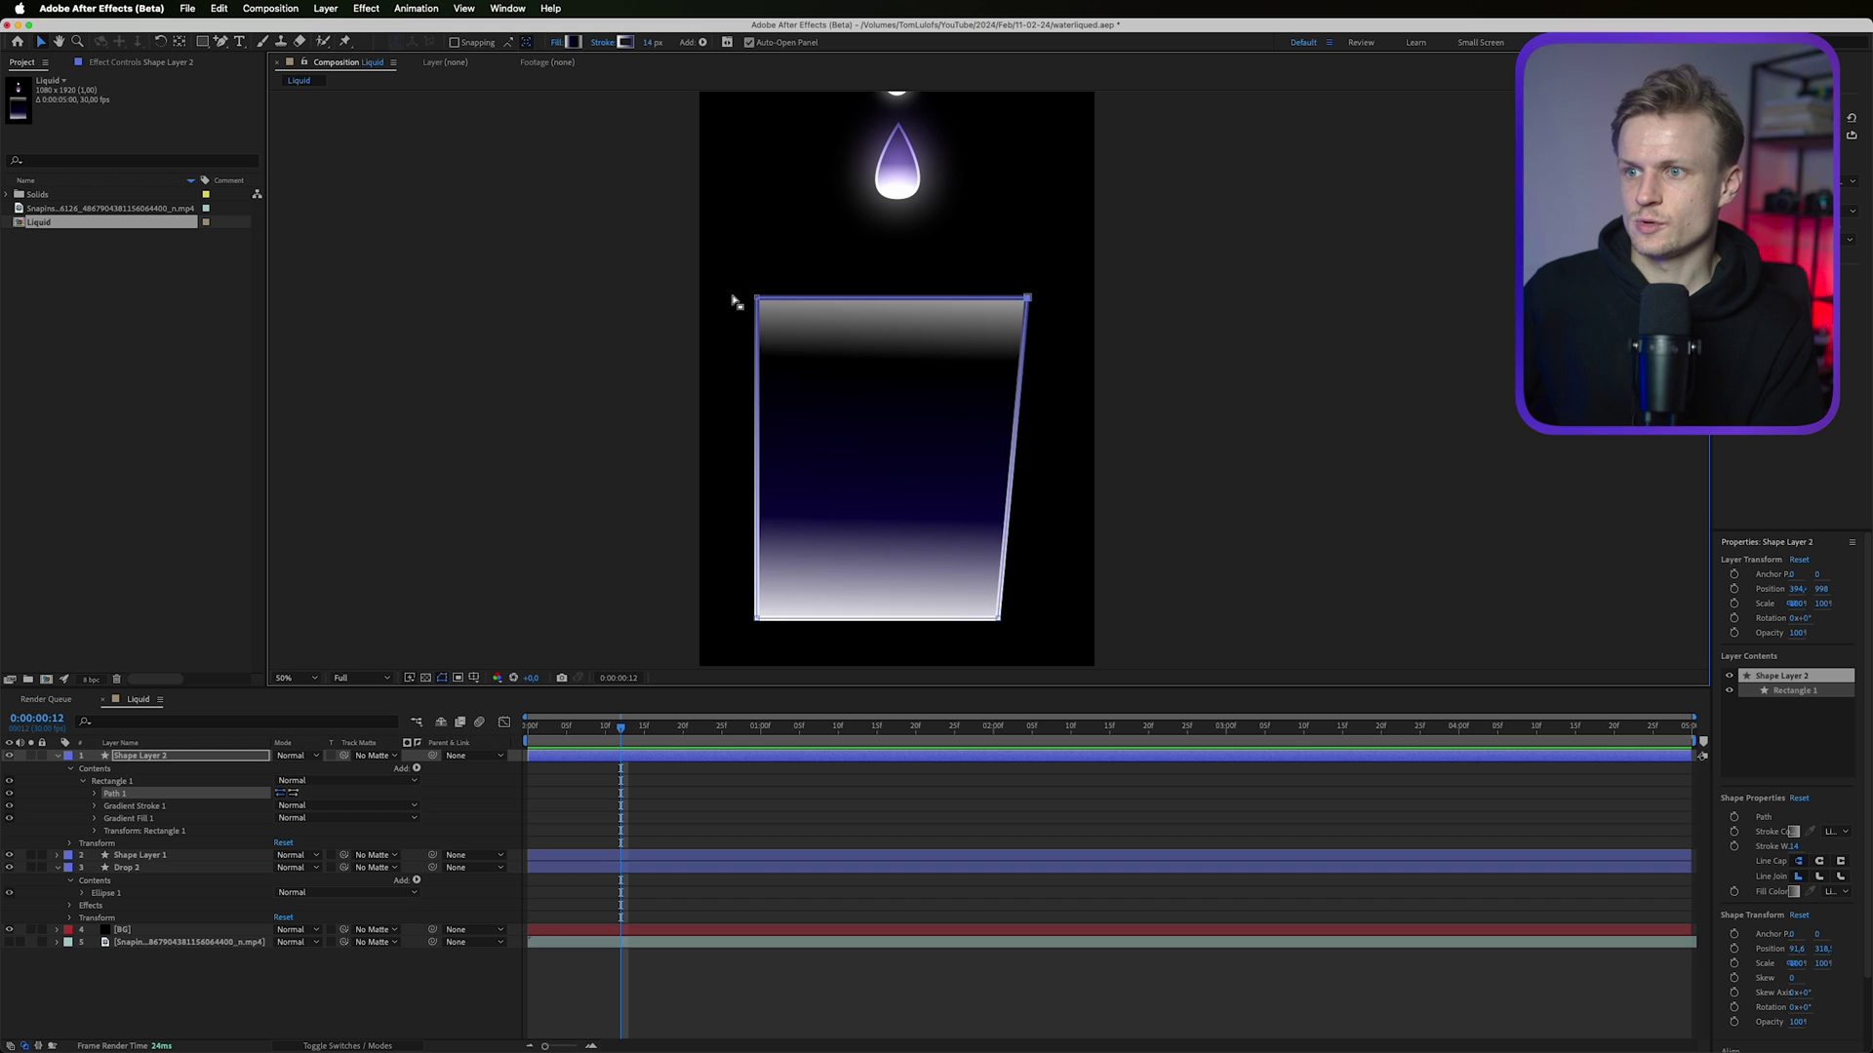
Move the upper-left corner point of the rectangle's path outward by about 80 px to form a tapered glass.
left_click_drag(795, 272, 716, 323)
key("shift+Left")
key("shift+Left")
key("shift+Left")
key("shift+Left")
key("shift+Left")
key("shift+Left")
left_click(842, 810)
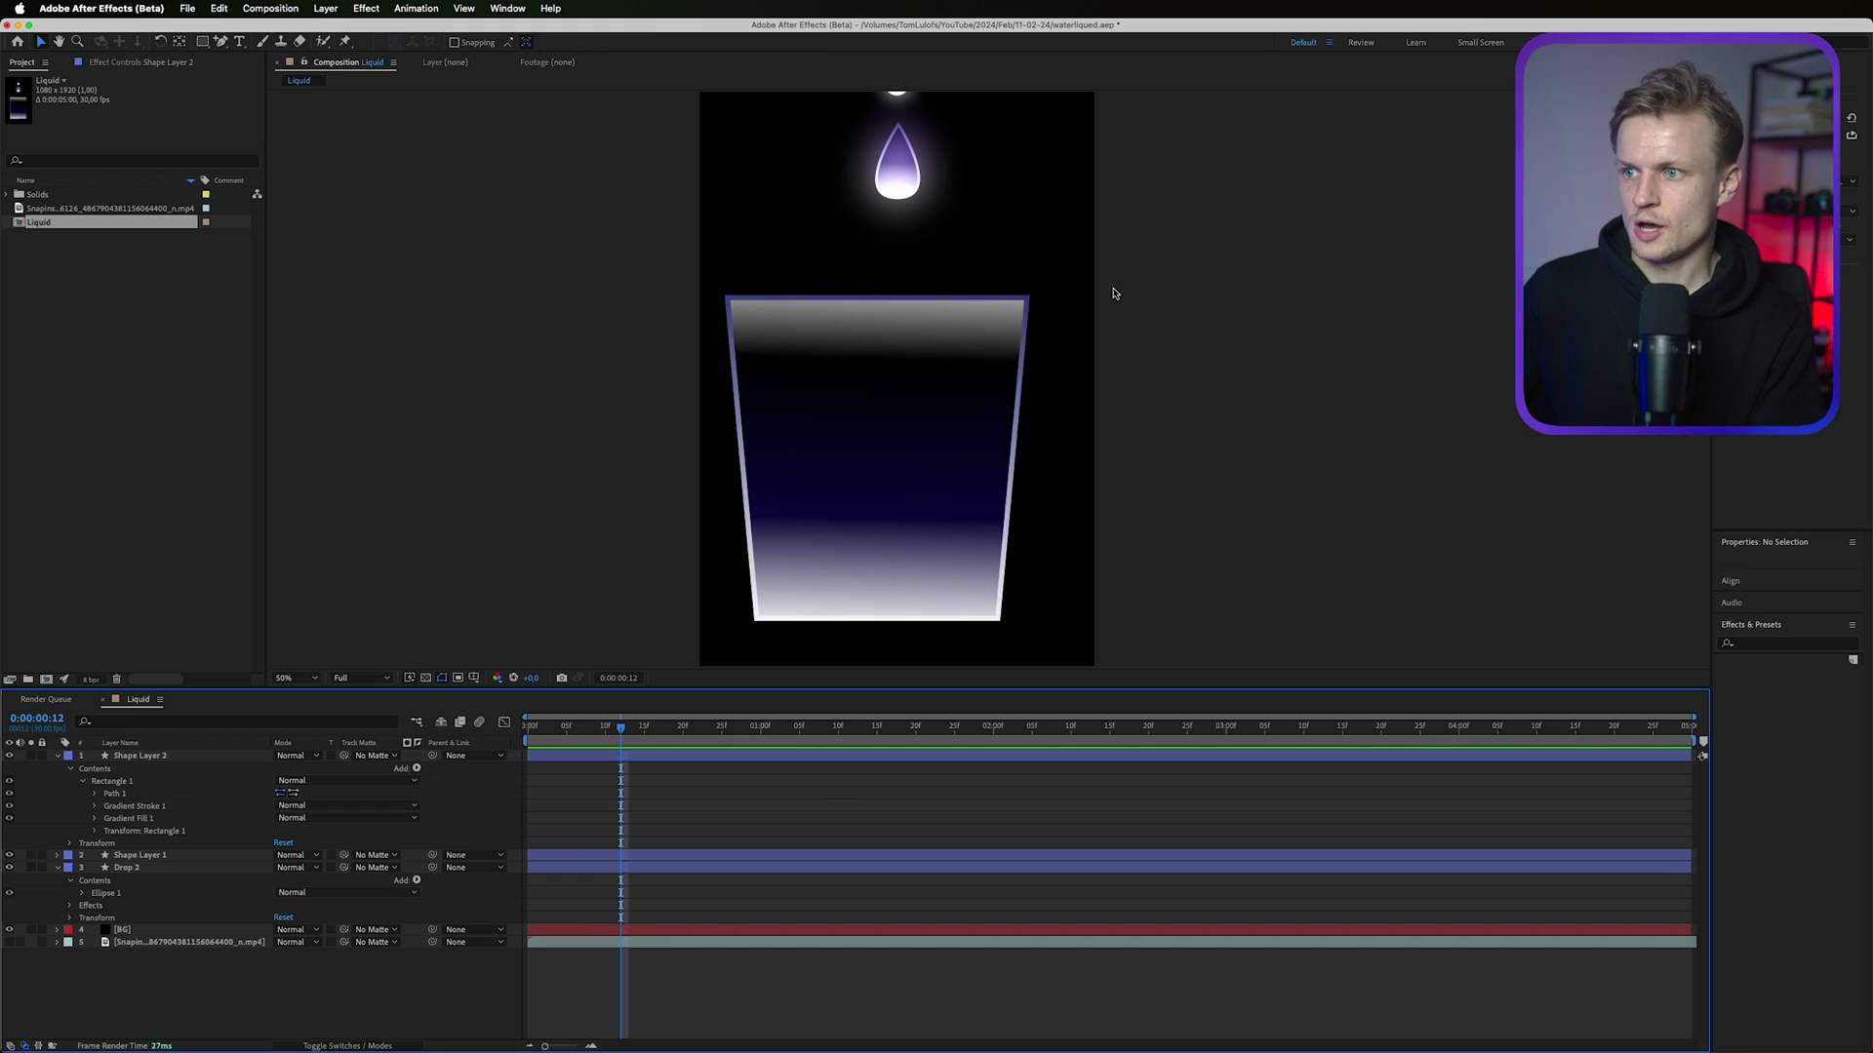
Shift the glass shape to the right so it sits roughly centered beneath the teardrop.
left_click_drag(916, 420, 928, 418)
key("shift+Right")
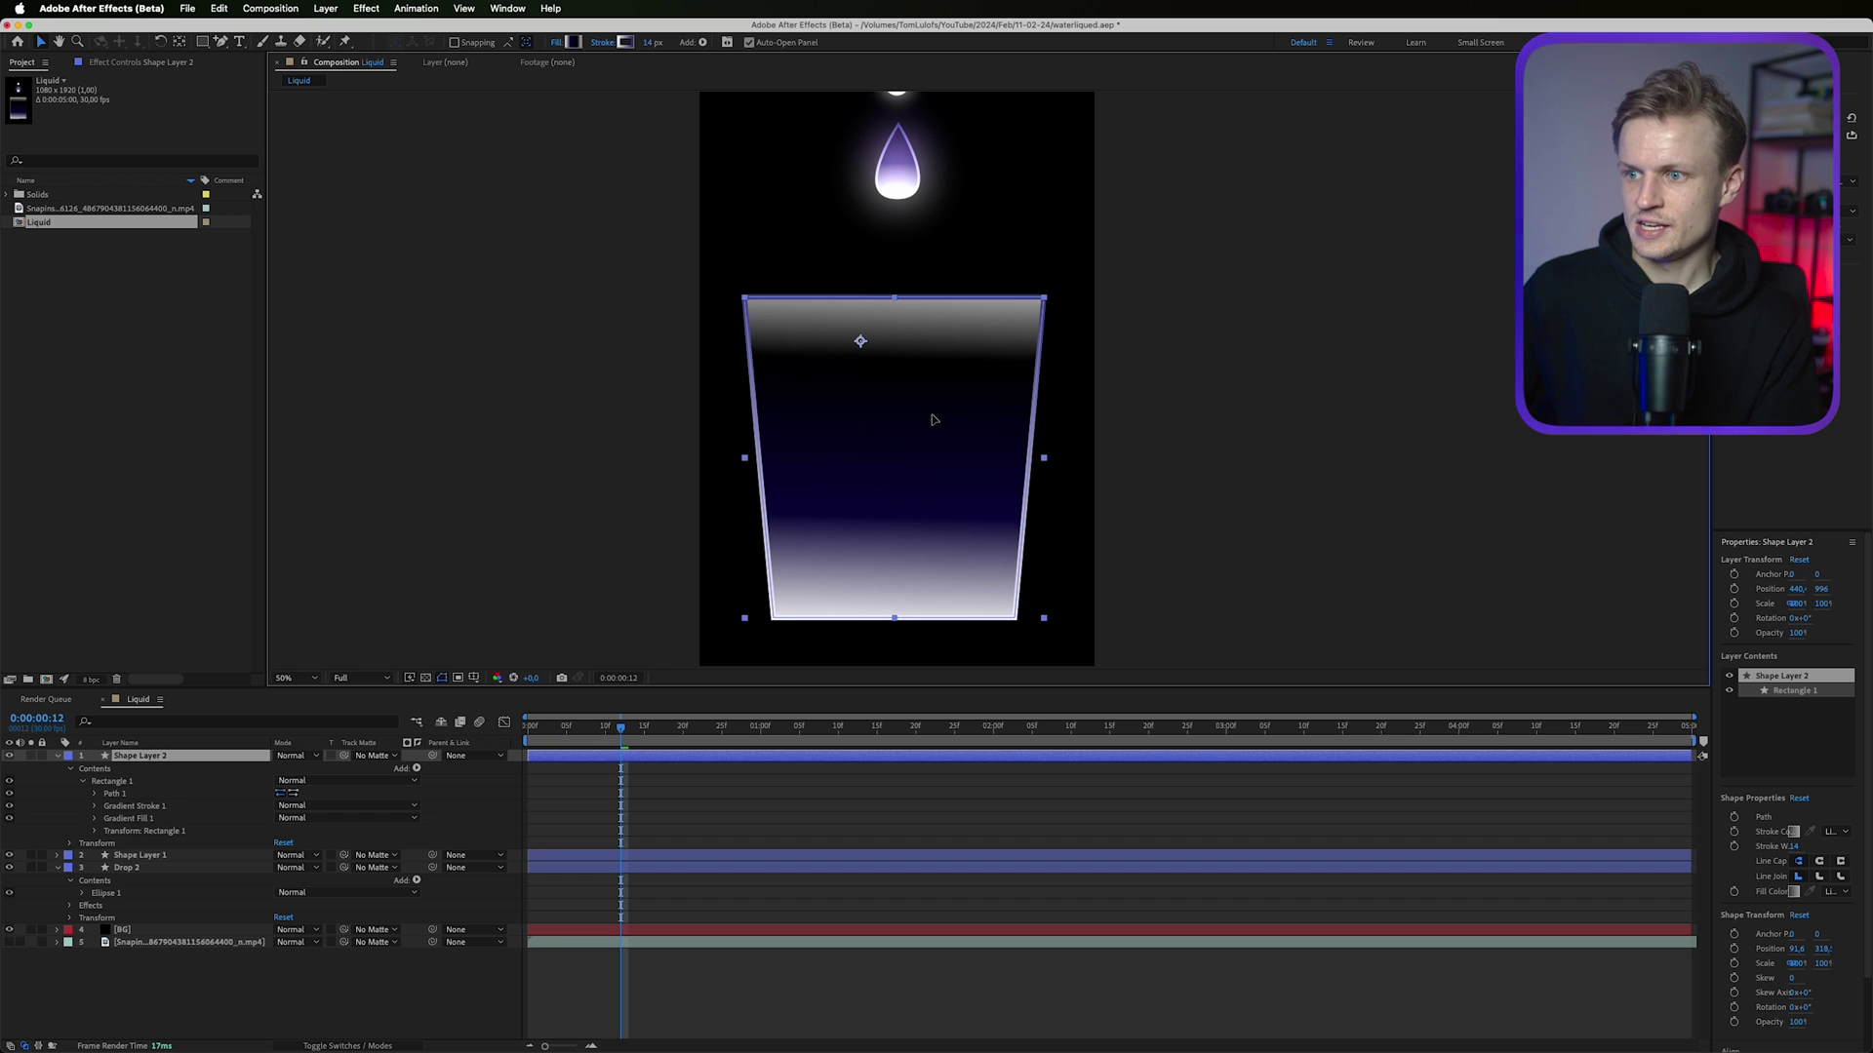
key("Return")
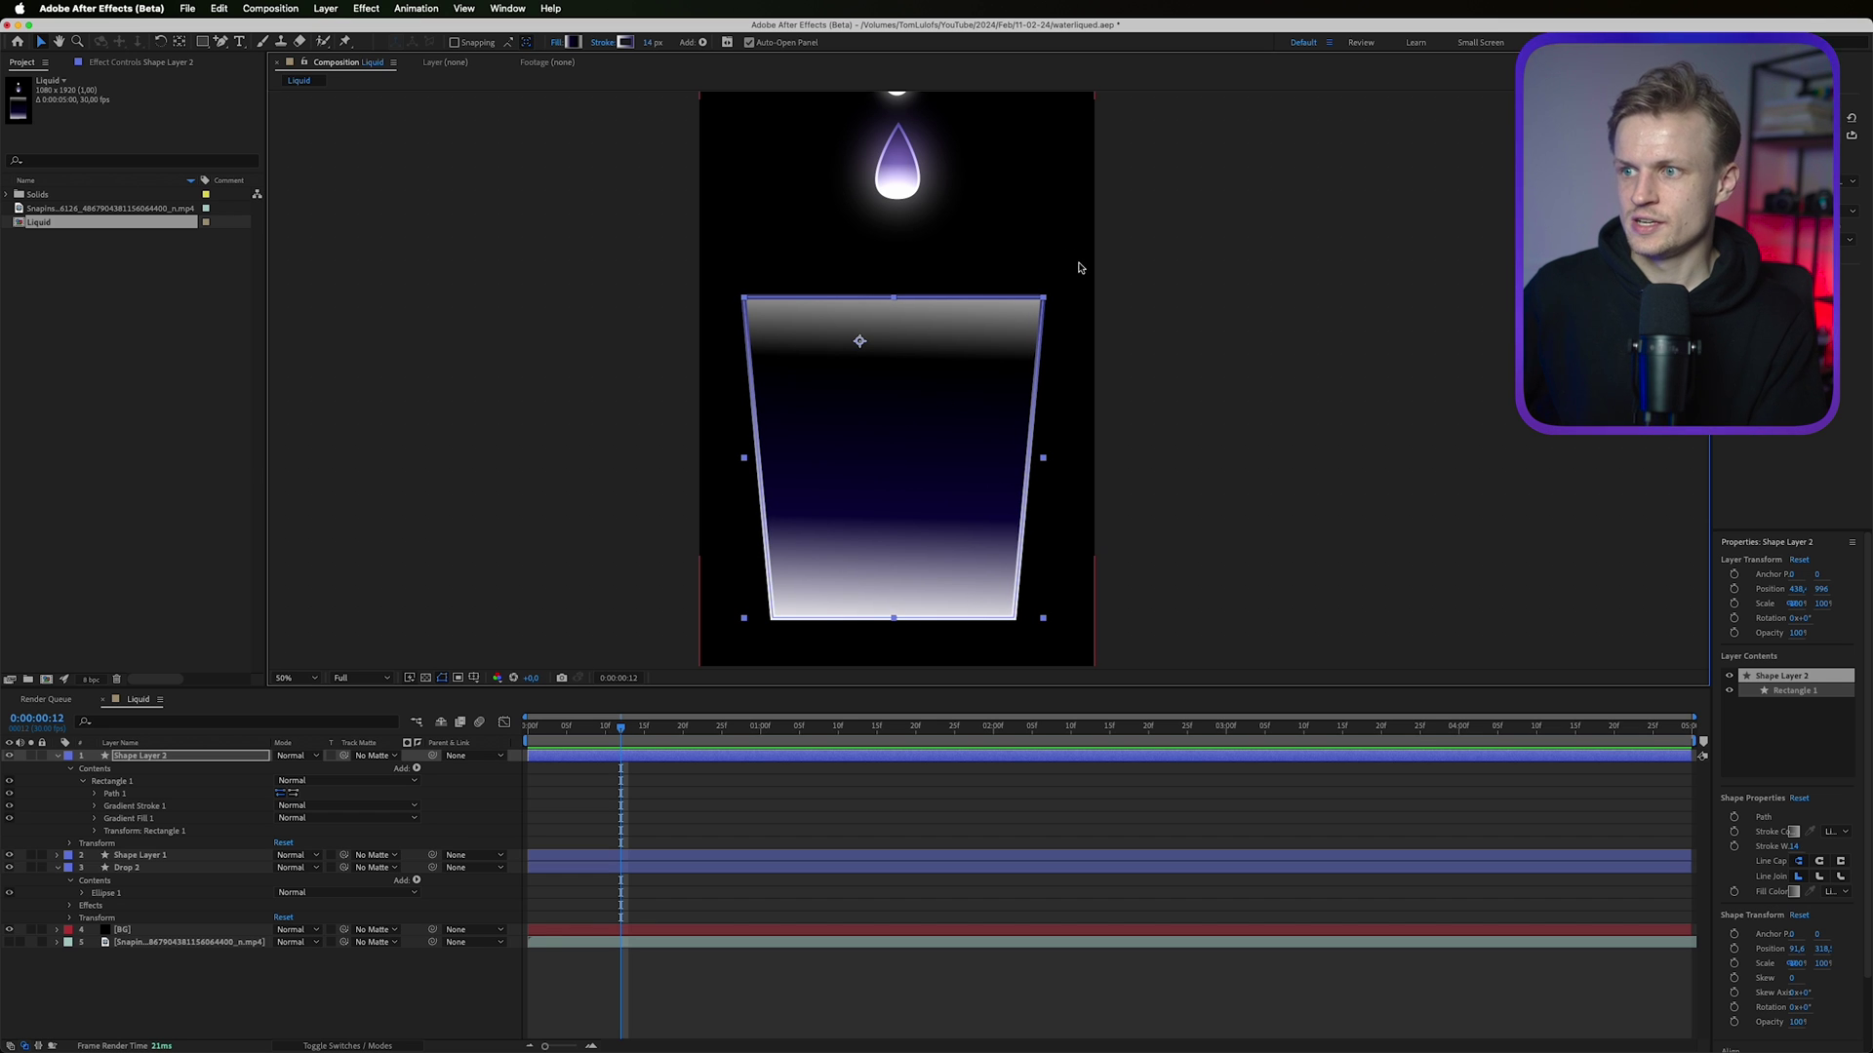
left_click(985, 374)
Narrow the glass by moving both right-hand corner points of its path inward by about 80 px.
left_click(150, 795)
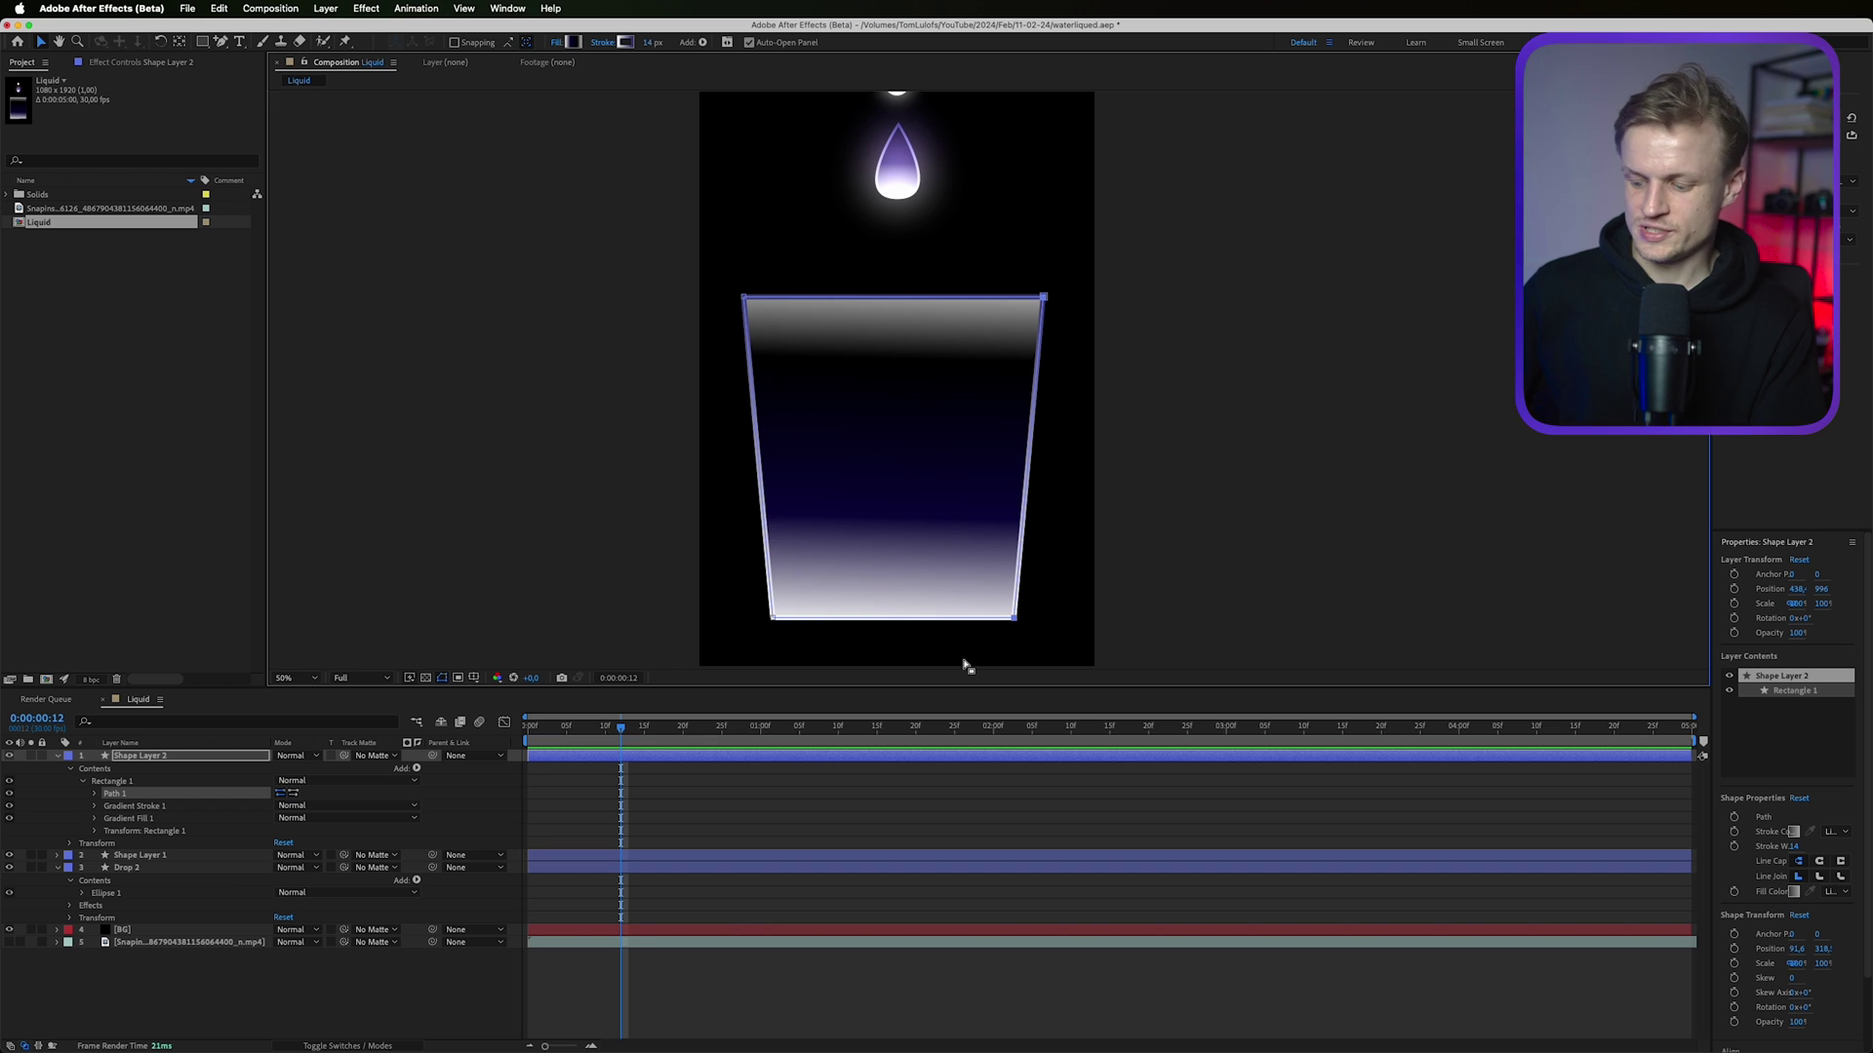
key("shift+Left")
key("shift+Left")
key("shift+Left")
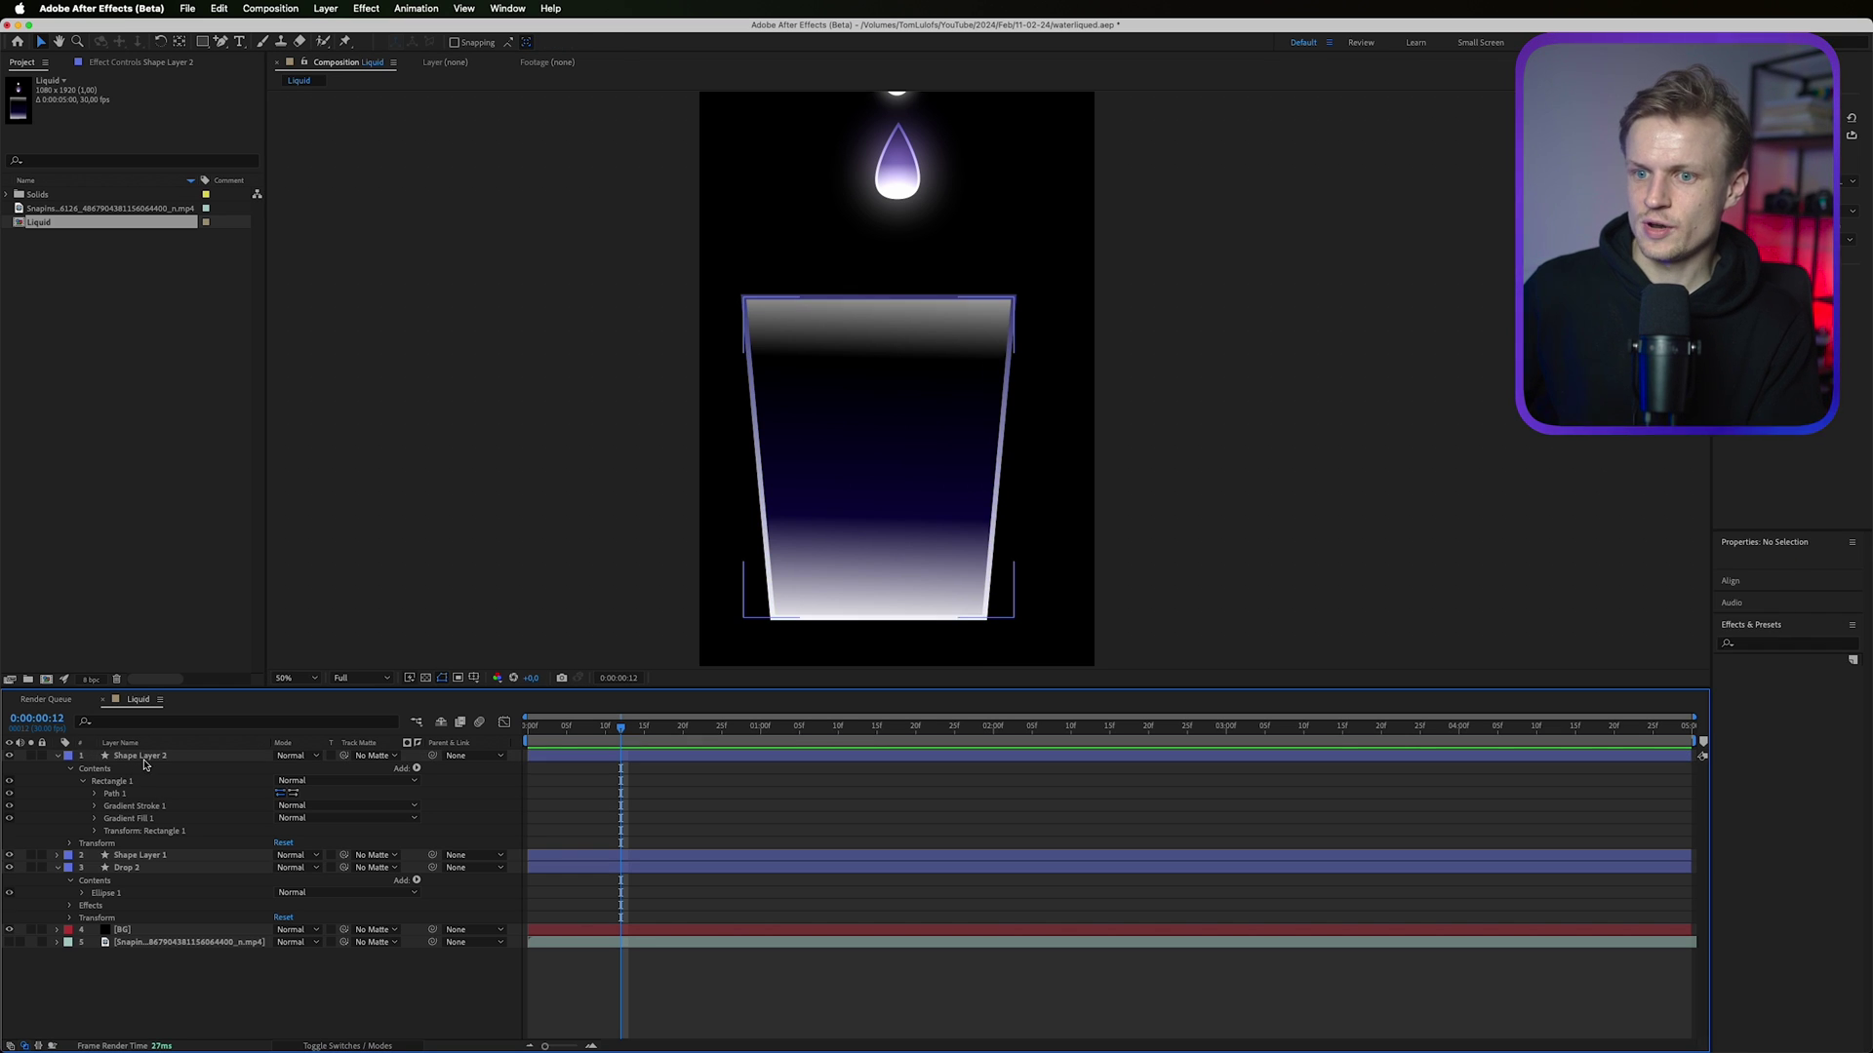
Center the glass shape layer horizontally in the composition.
left_click(145, 758)
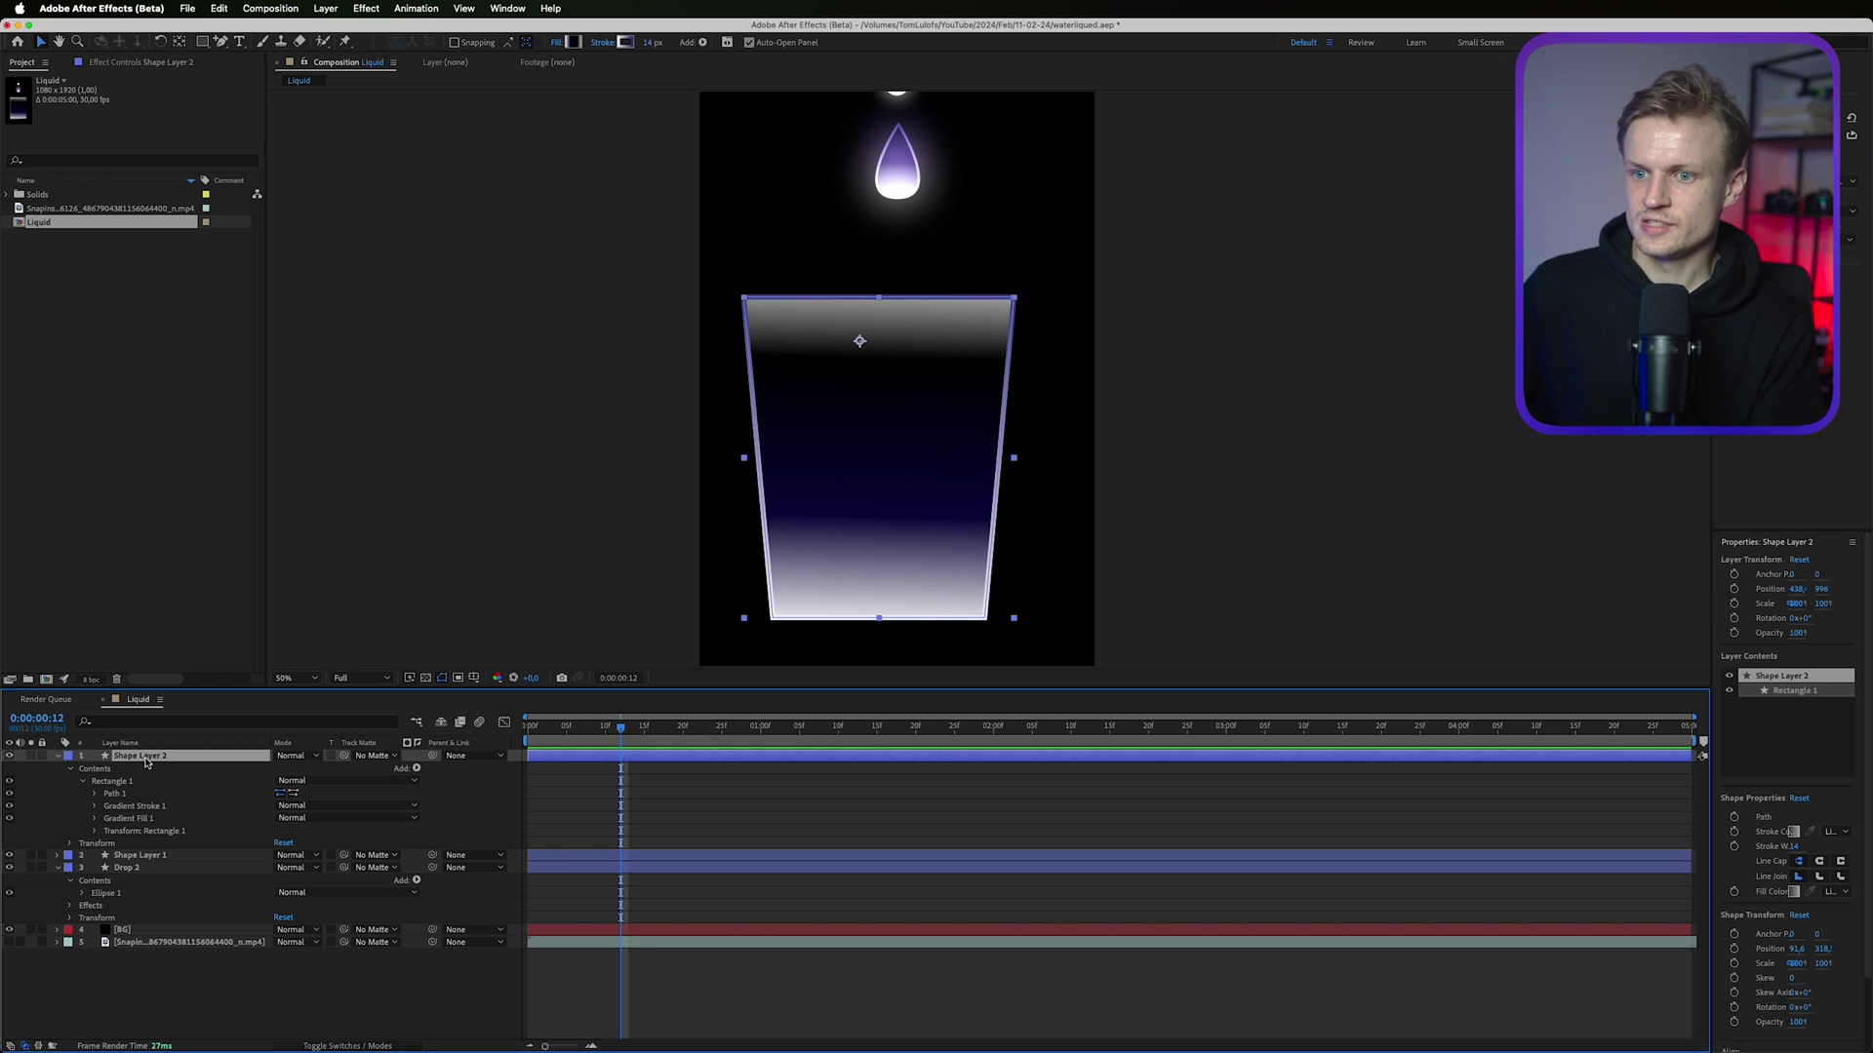
left_click(1765, 542)
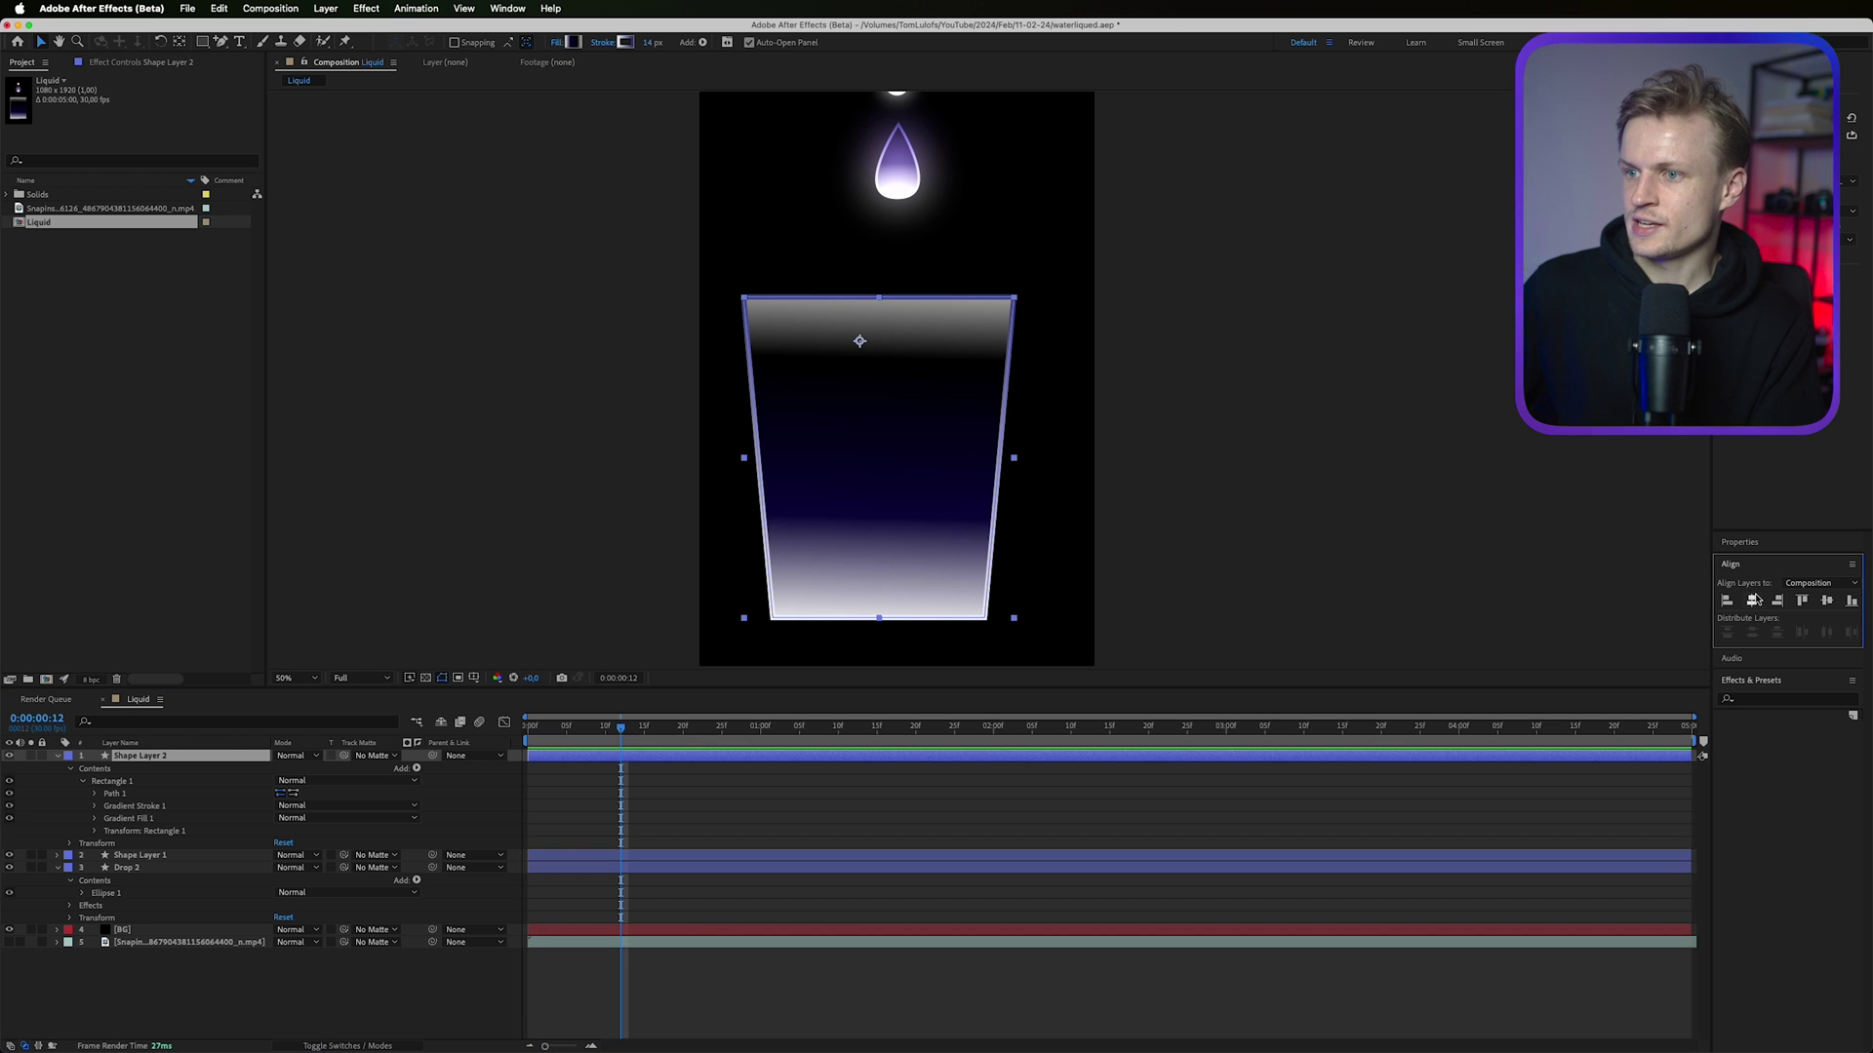
left_click(1751, 600)
left_click(923, 824)
Duplicate the glass layer and remove the stroke from the copy.
left_click(188, 757)
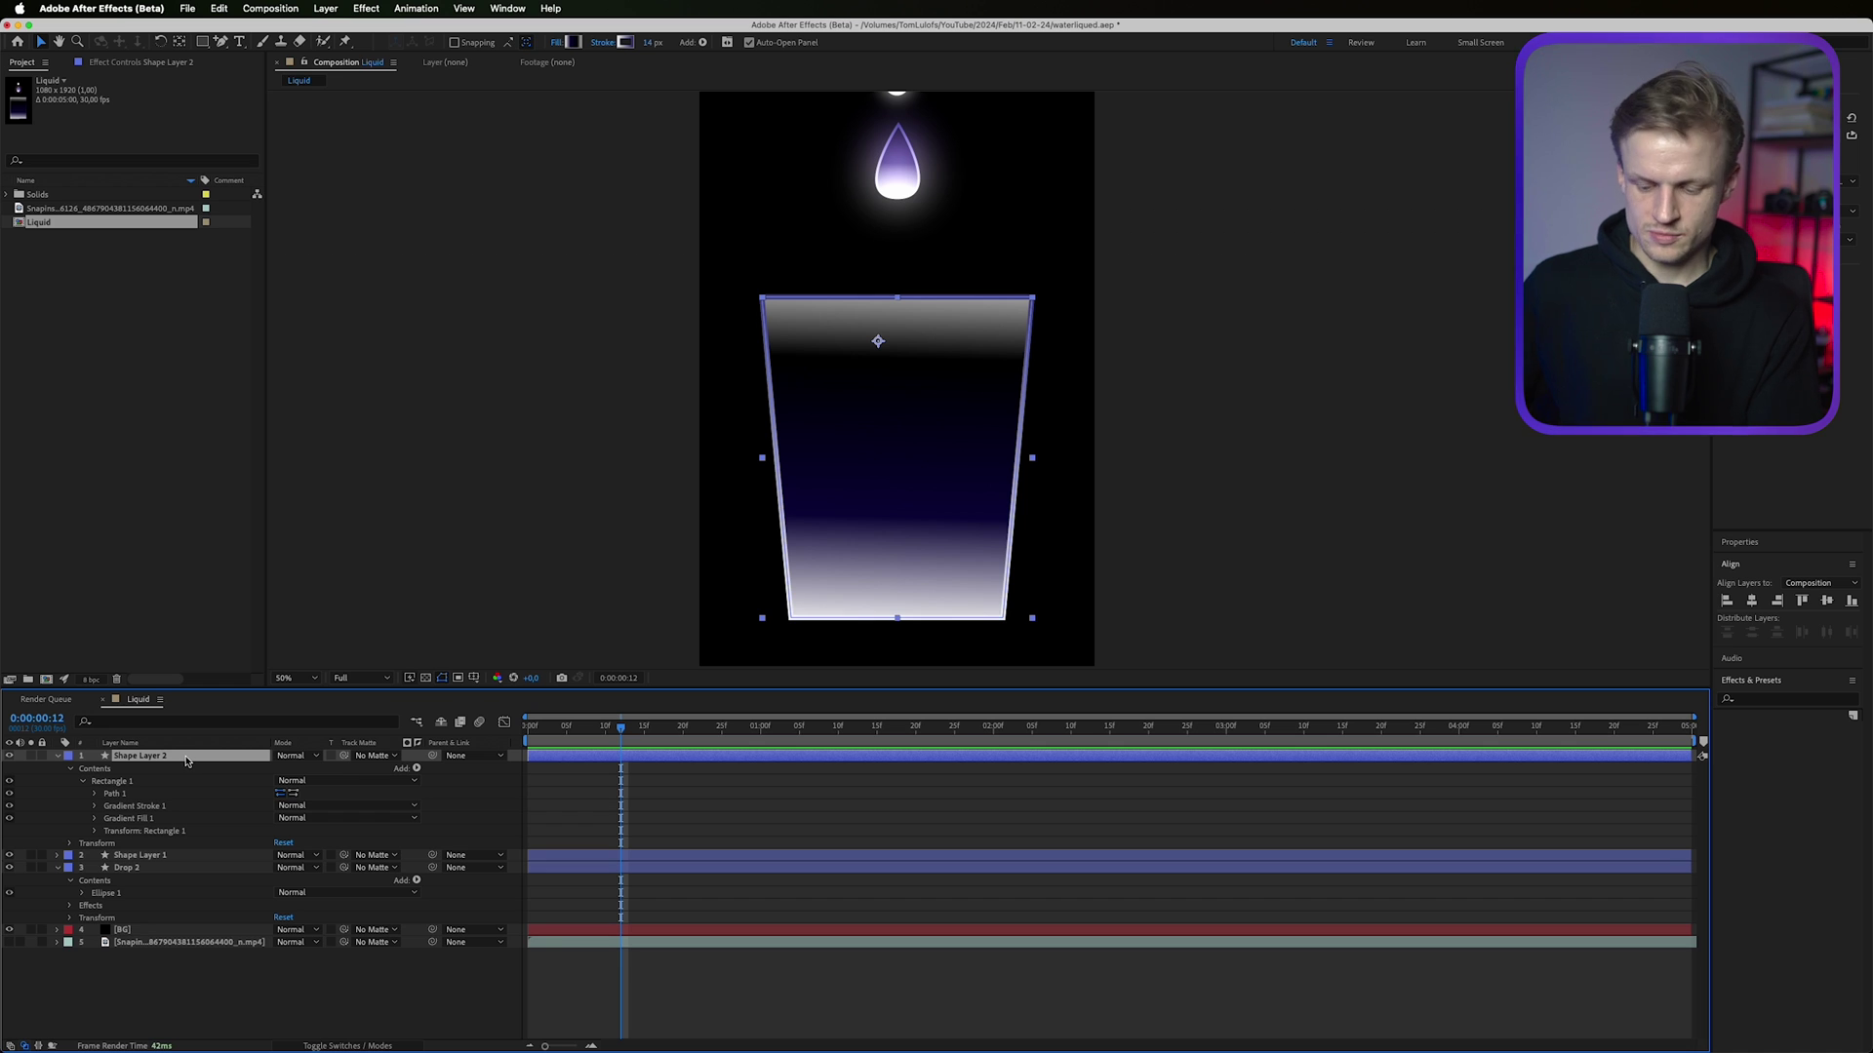
key("super+d")
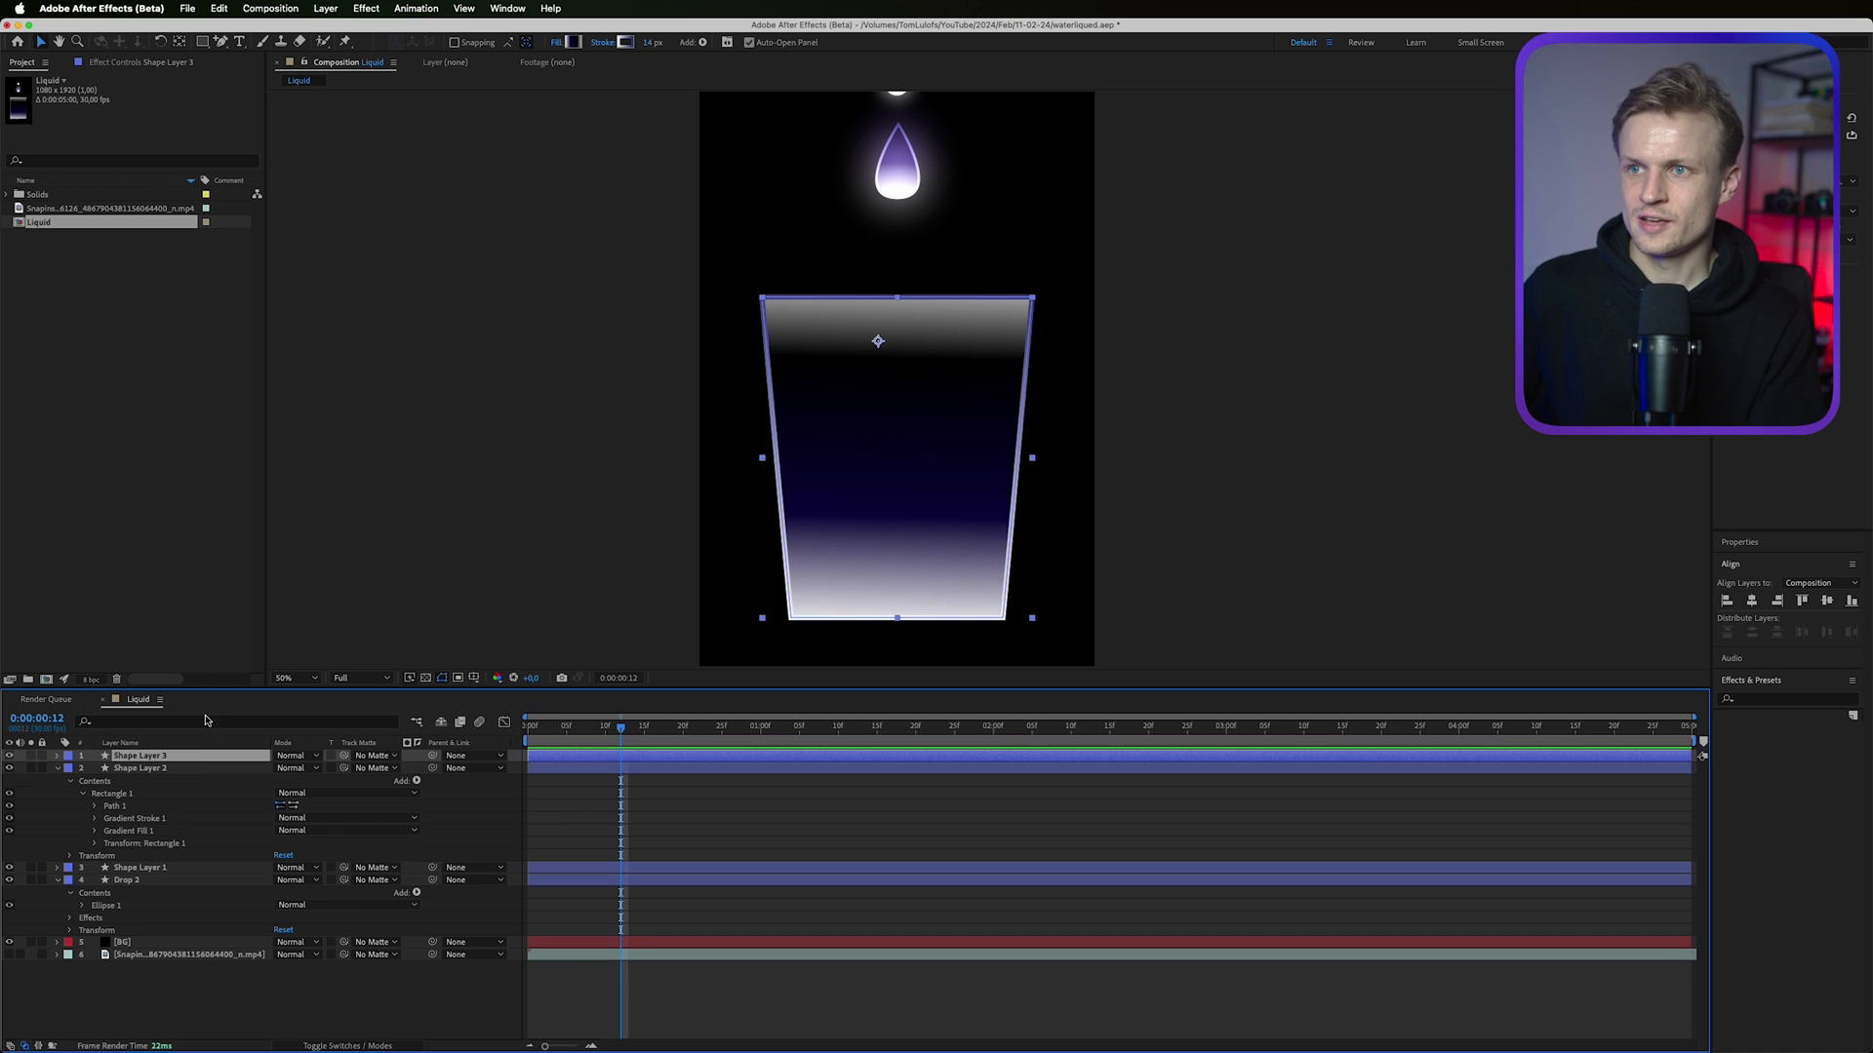
left_click(602, 42)
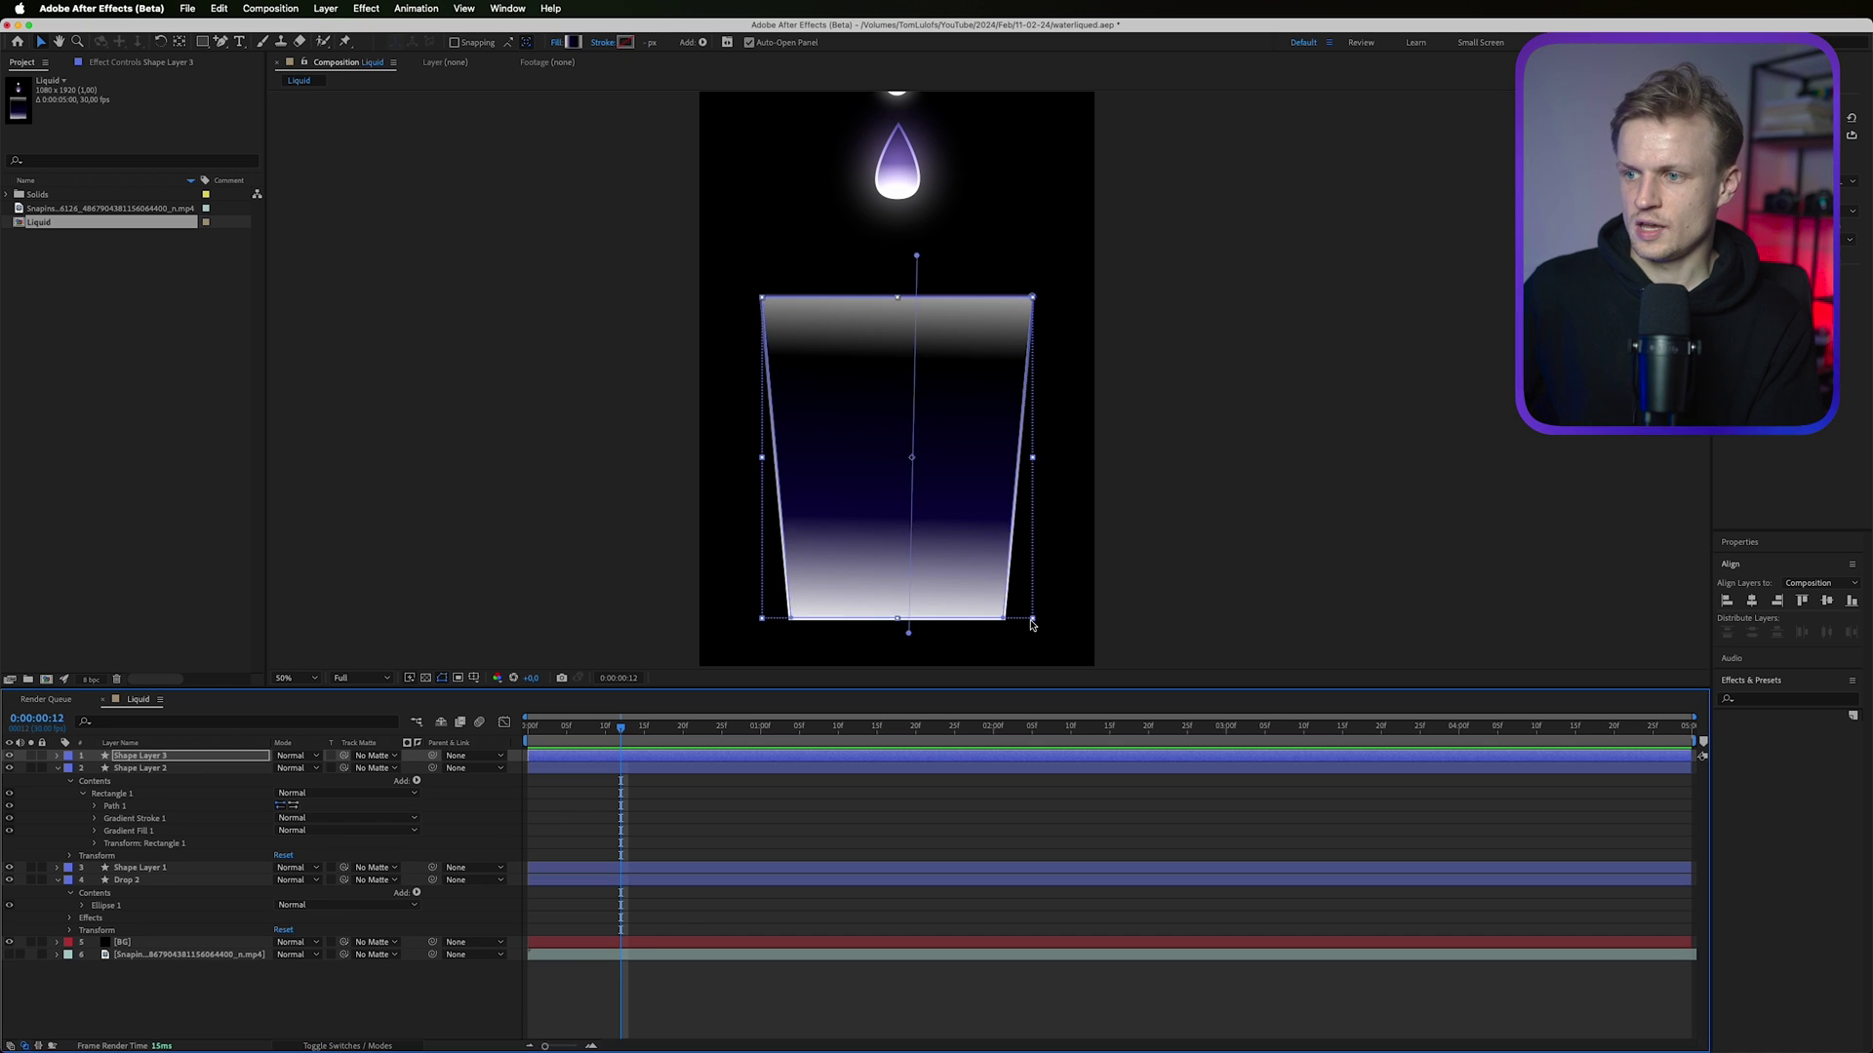
Shrink the copy to fit inside the glass outline and raise the bottom corner points of its path slightly.
mouse_move(1031, 618)
left_mouse_down()
mouse_move(1008, 595)
mouse_move(1020, 607)
left_mouse_up()
left_click_drag(1020, 608, 1020, 607)
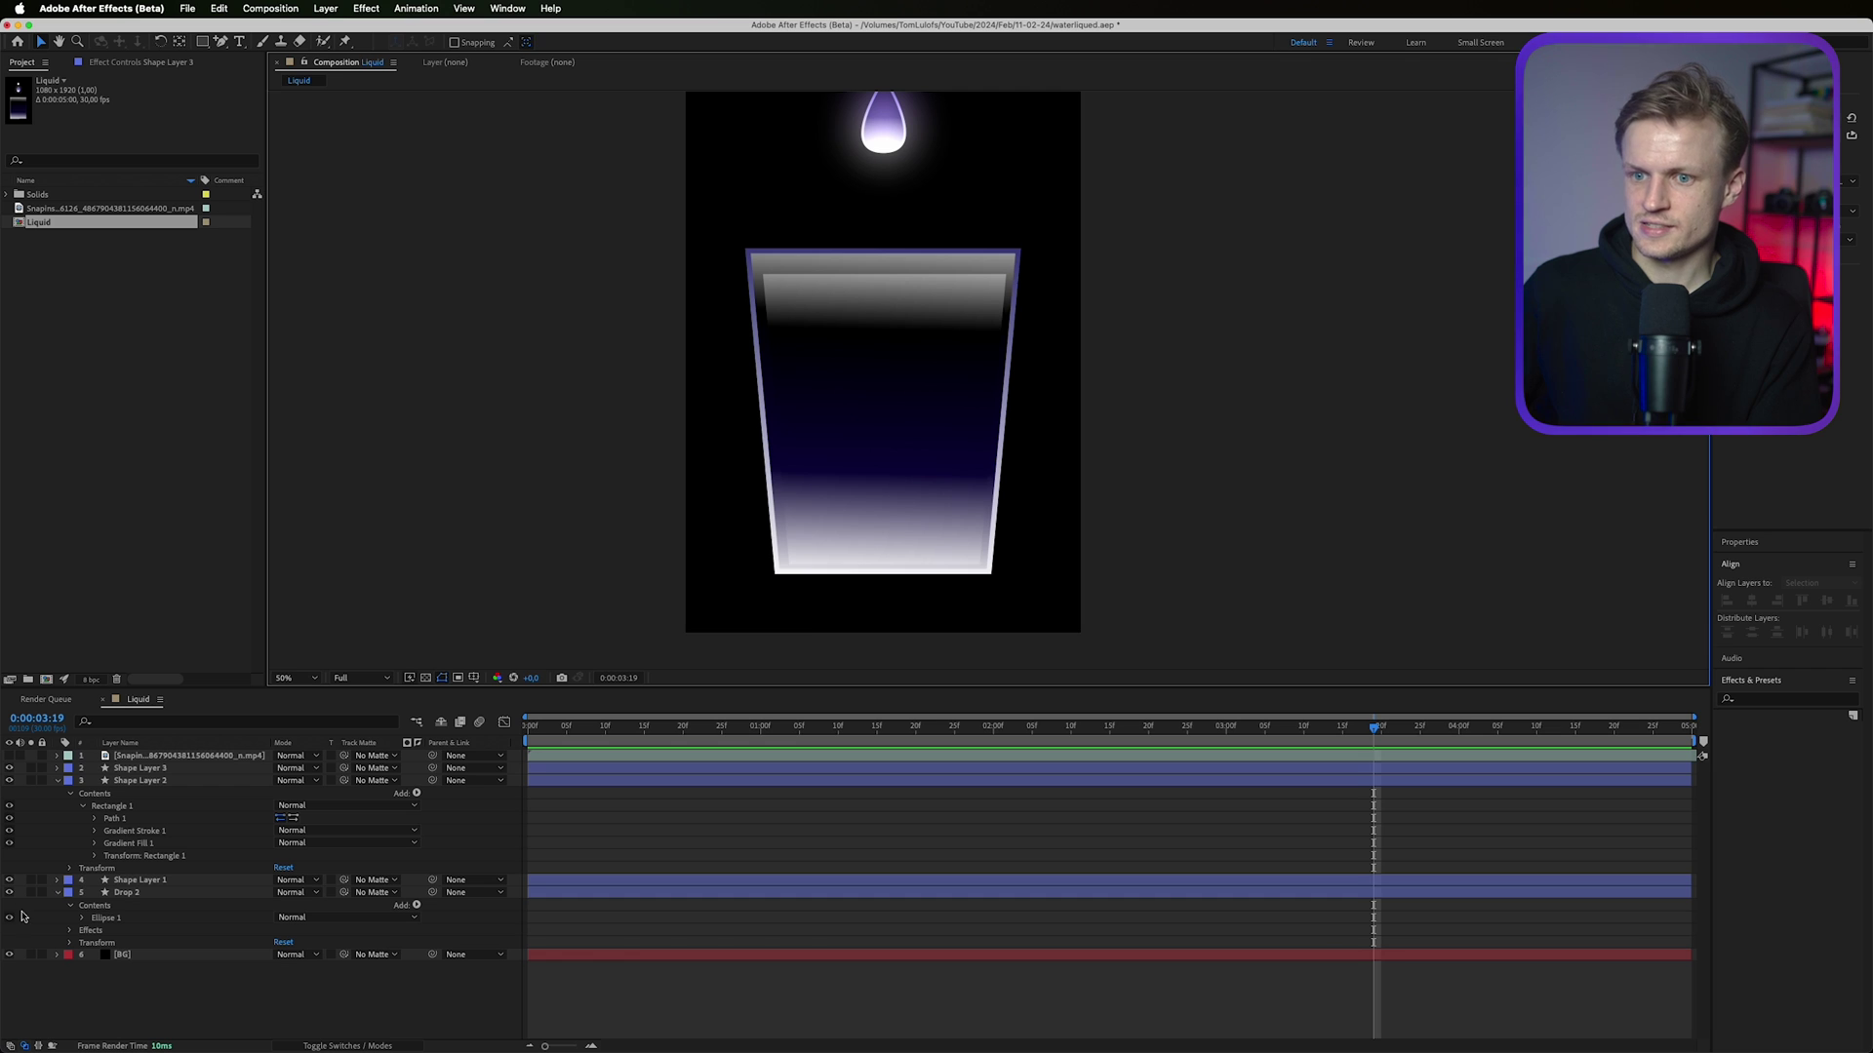
left_click(134, 769)
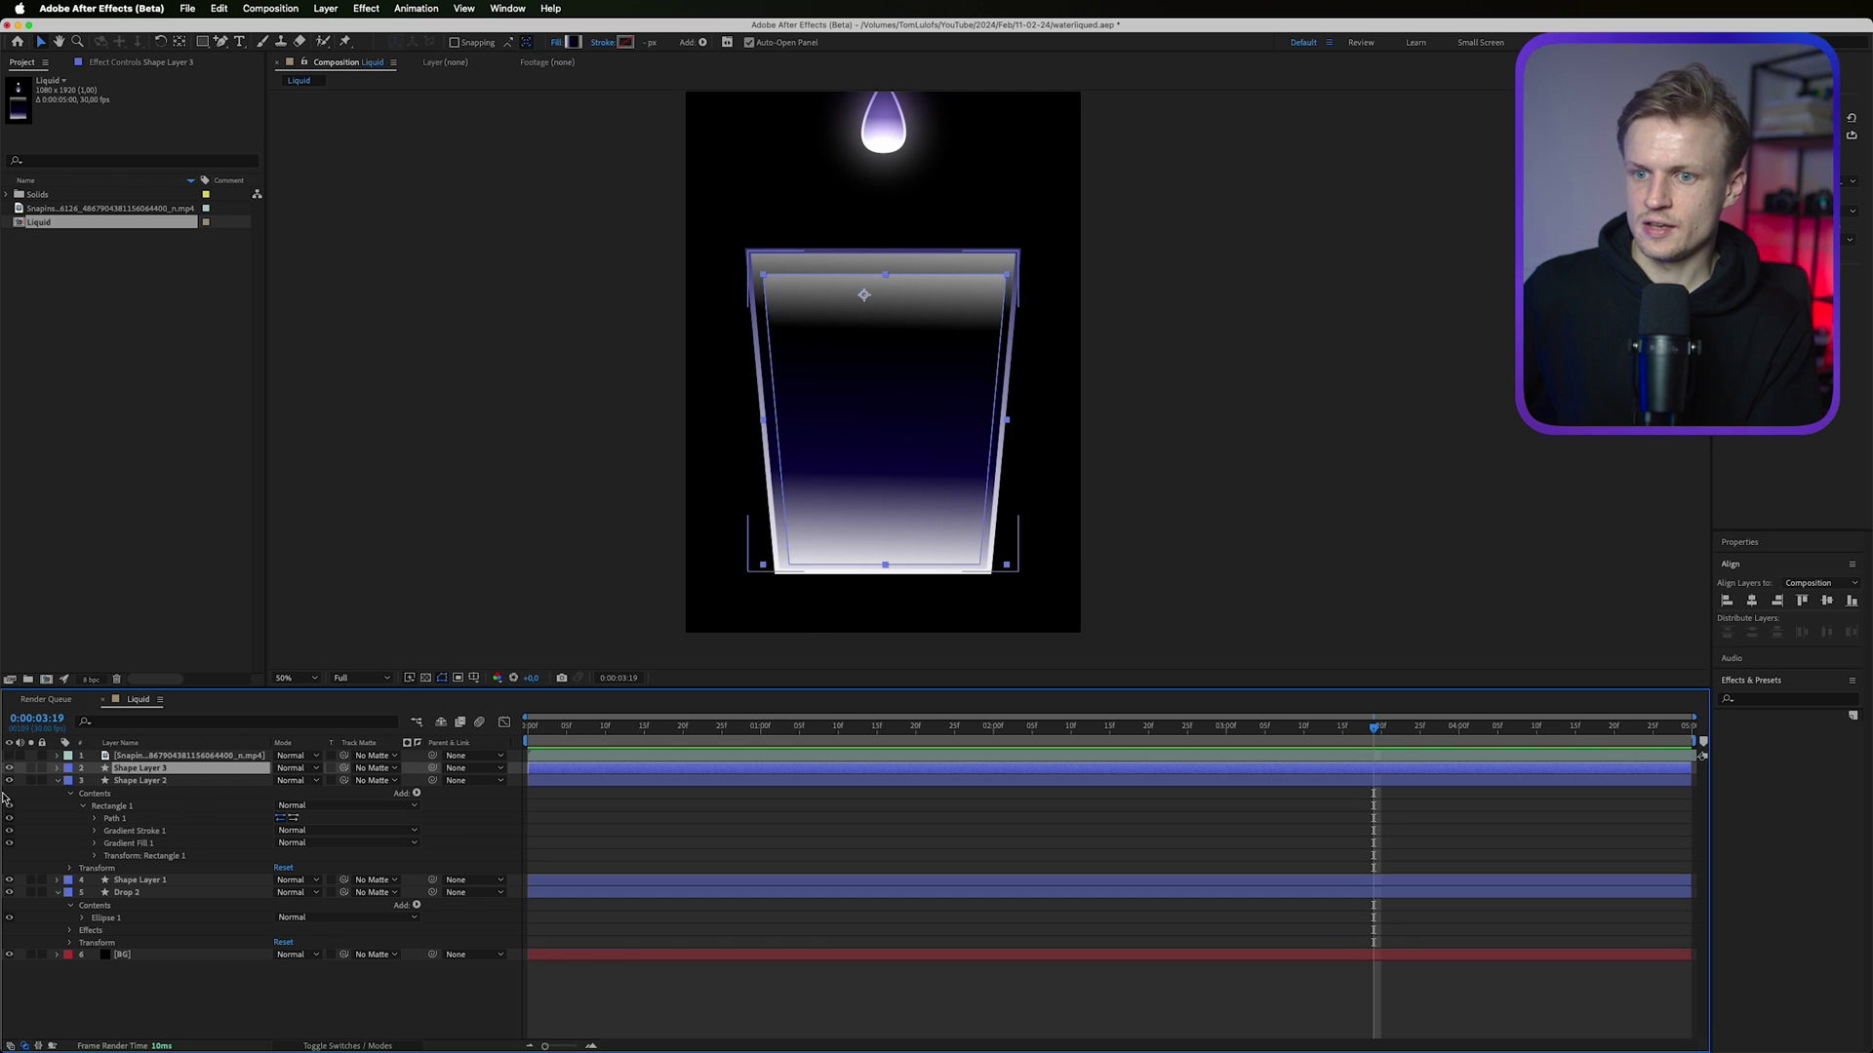
left_click(57, 769)
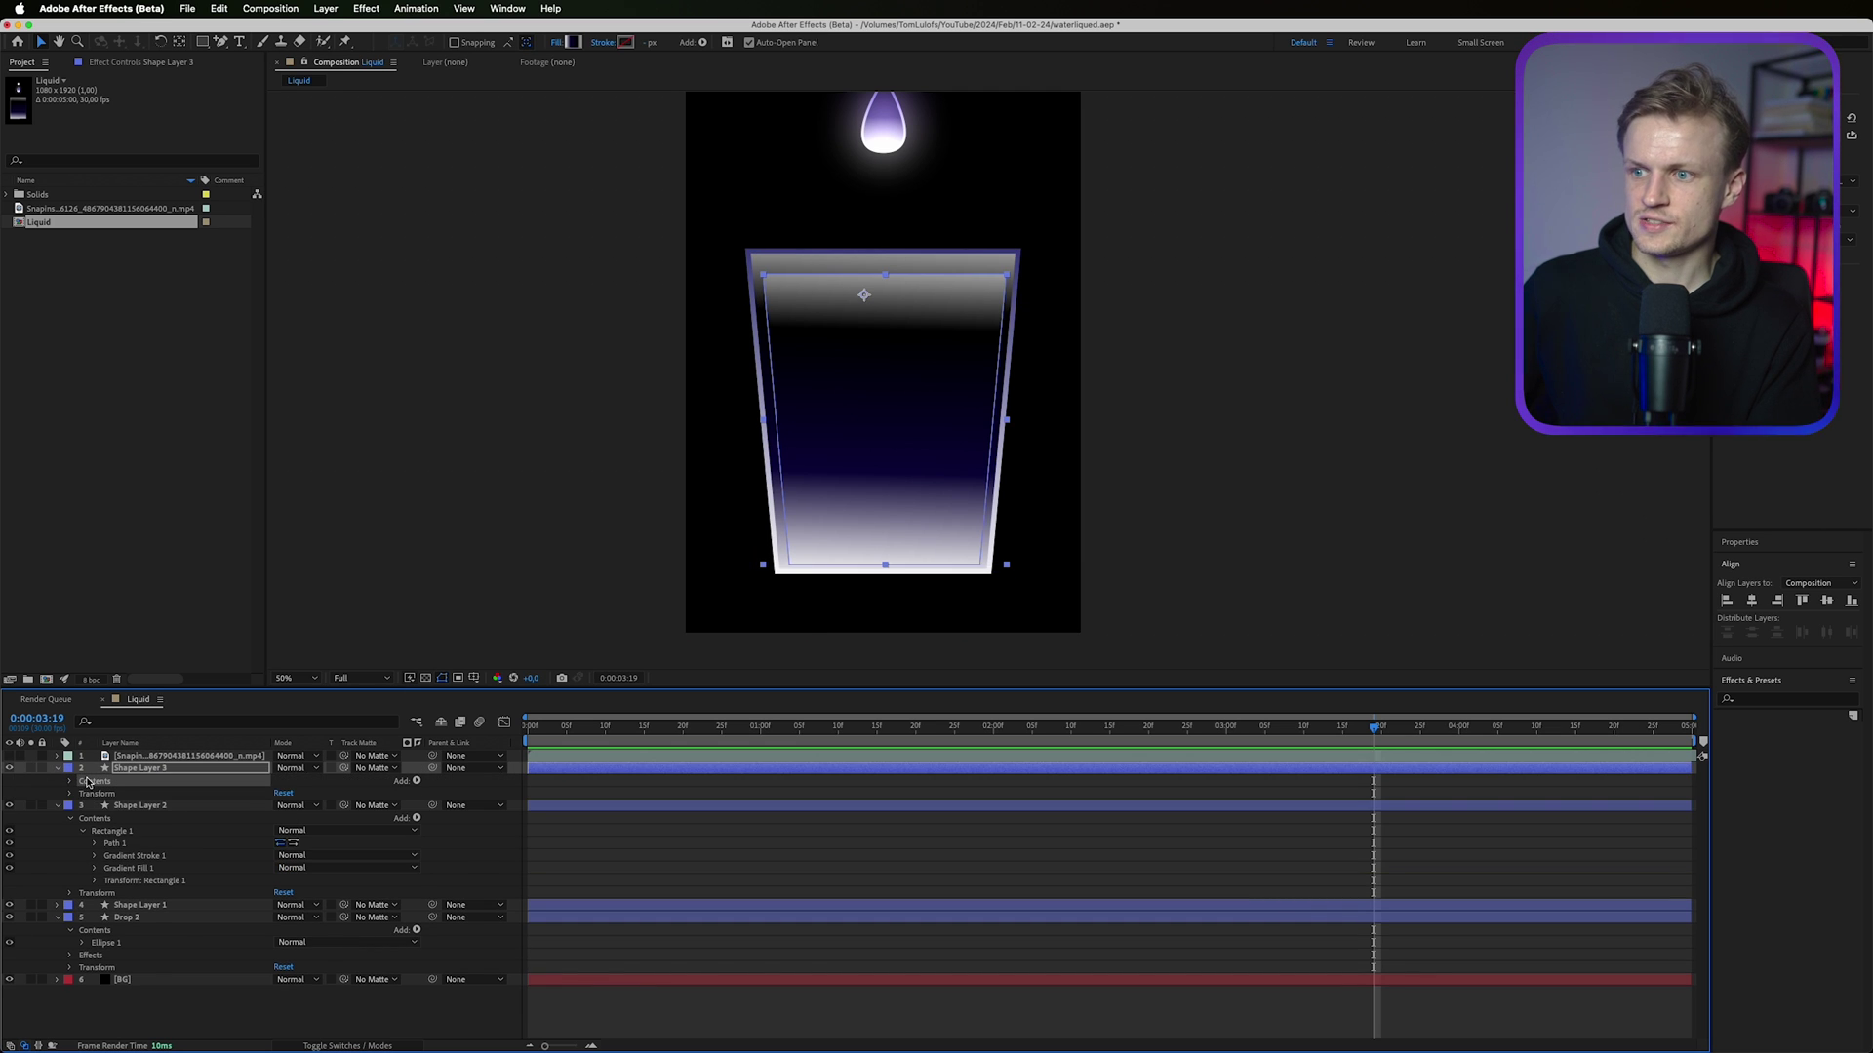
left_click(86, 781)
left_click(117, 807)
left_click_drag(1061, 590, 679, 558)
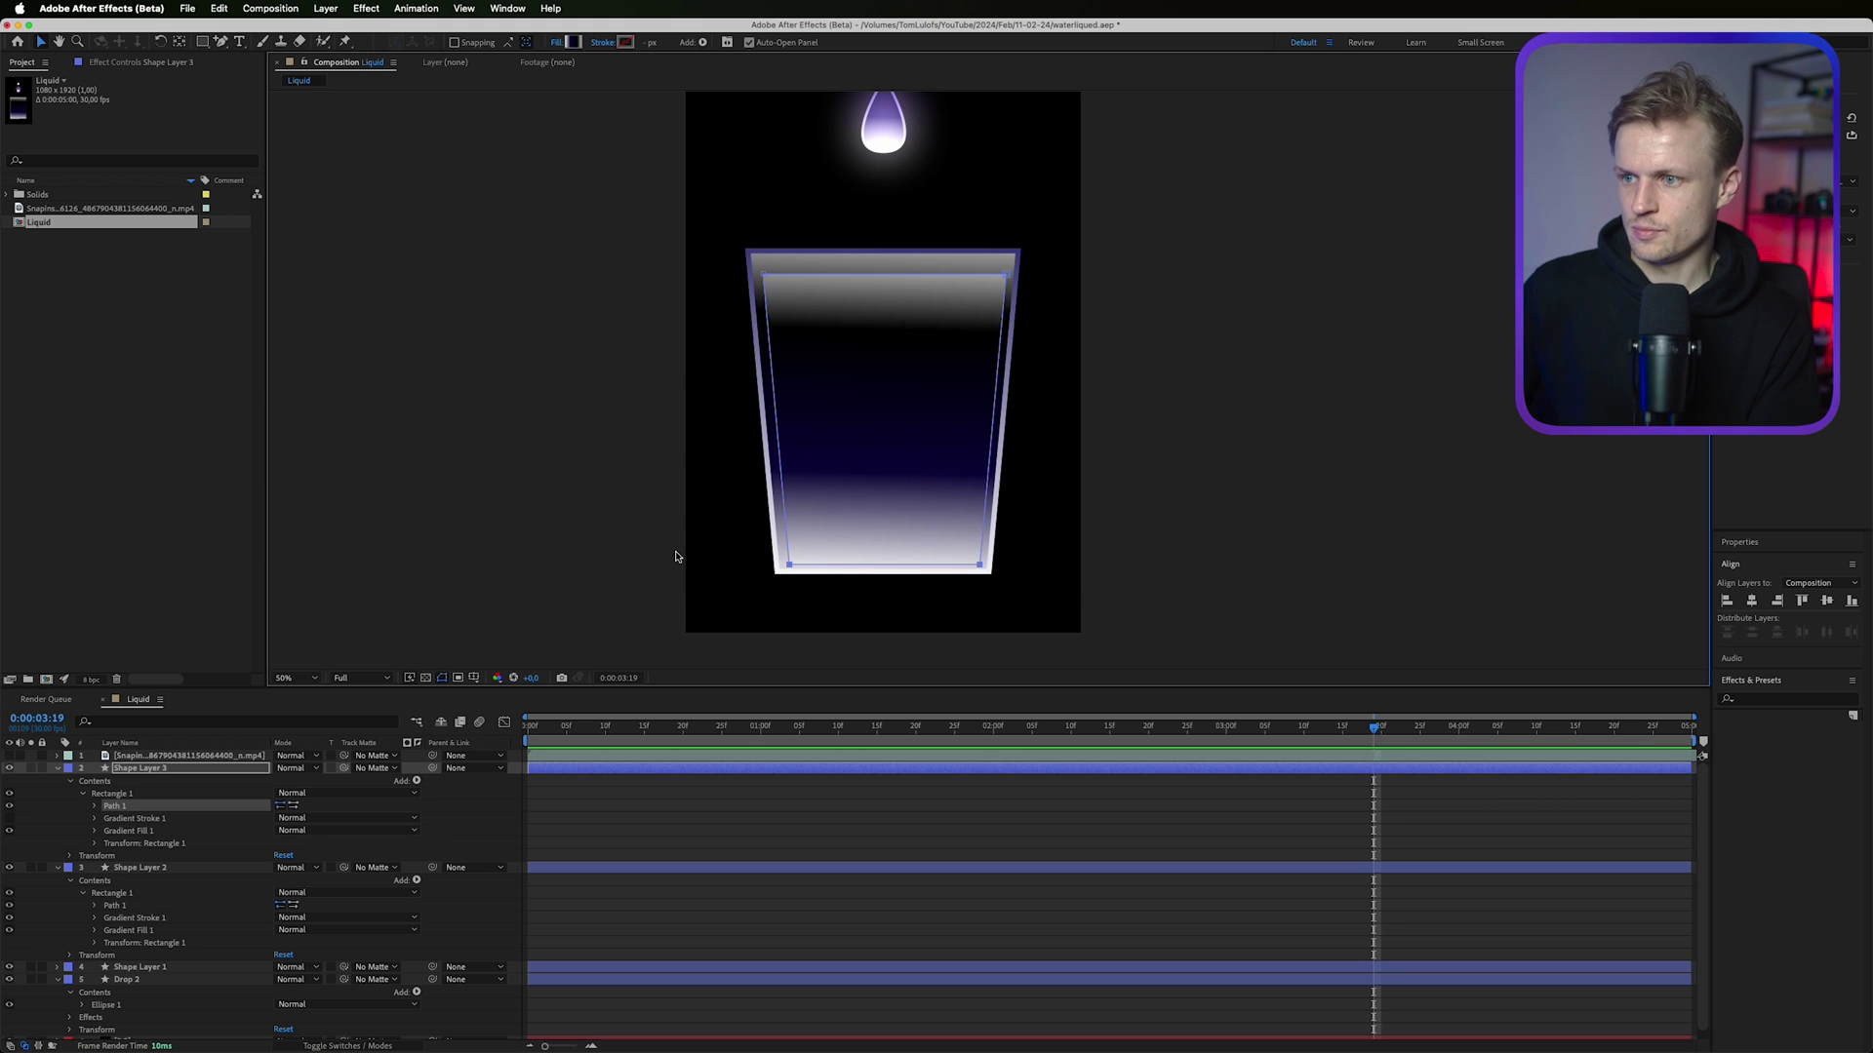
key("Return")
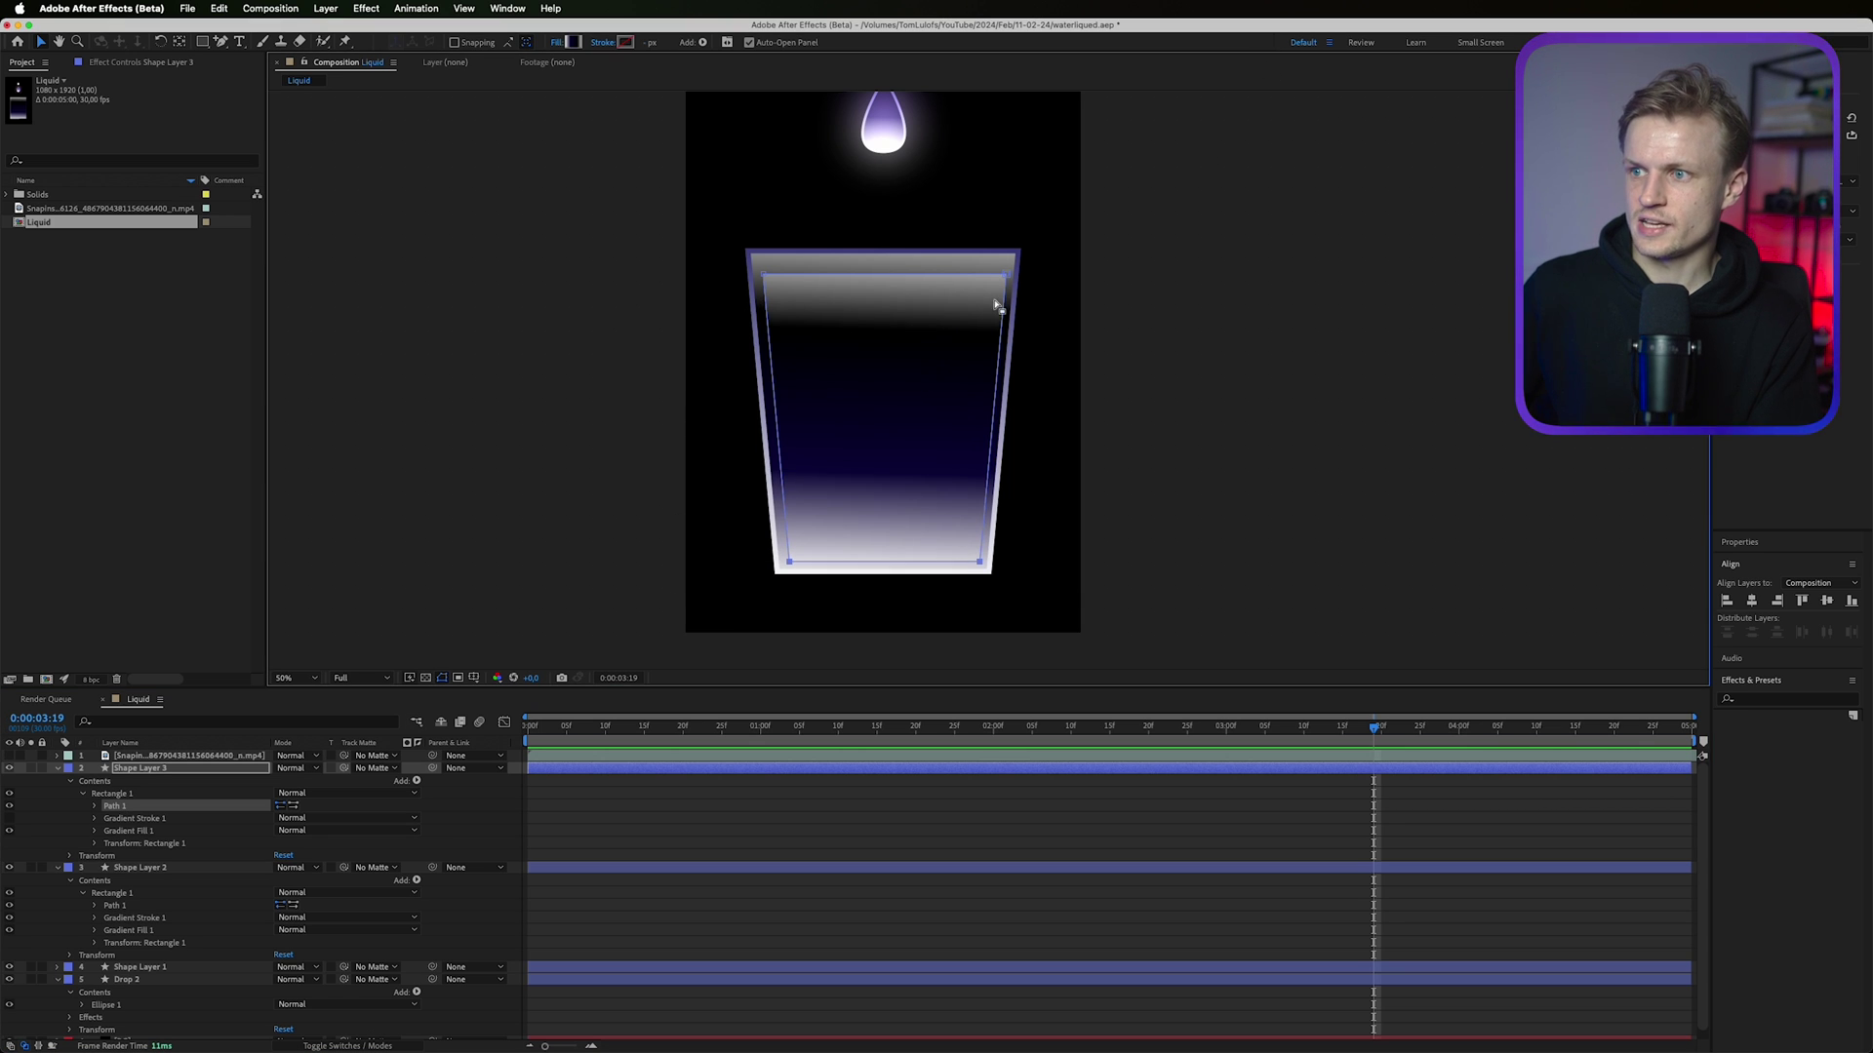
Lower both top corner points of the inner shape's path by about 80 px.
left_click_drag(1176, 215, 585, 302)
key("shift+Down")
key("shift+Down")
key("shift+Down")
key("shift+Down")
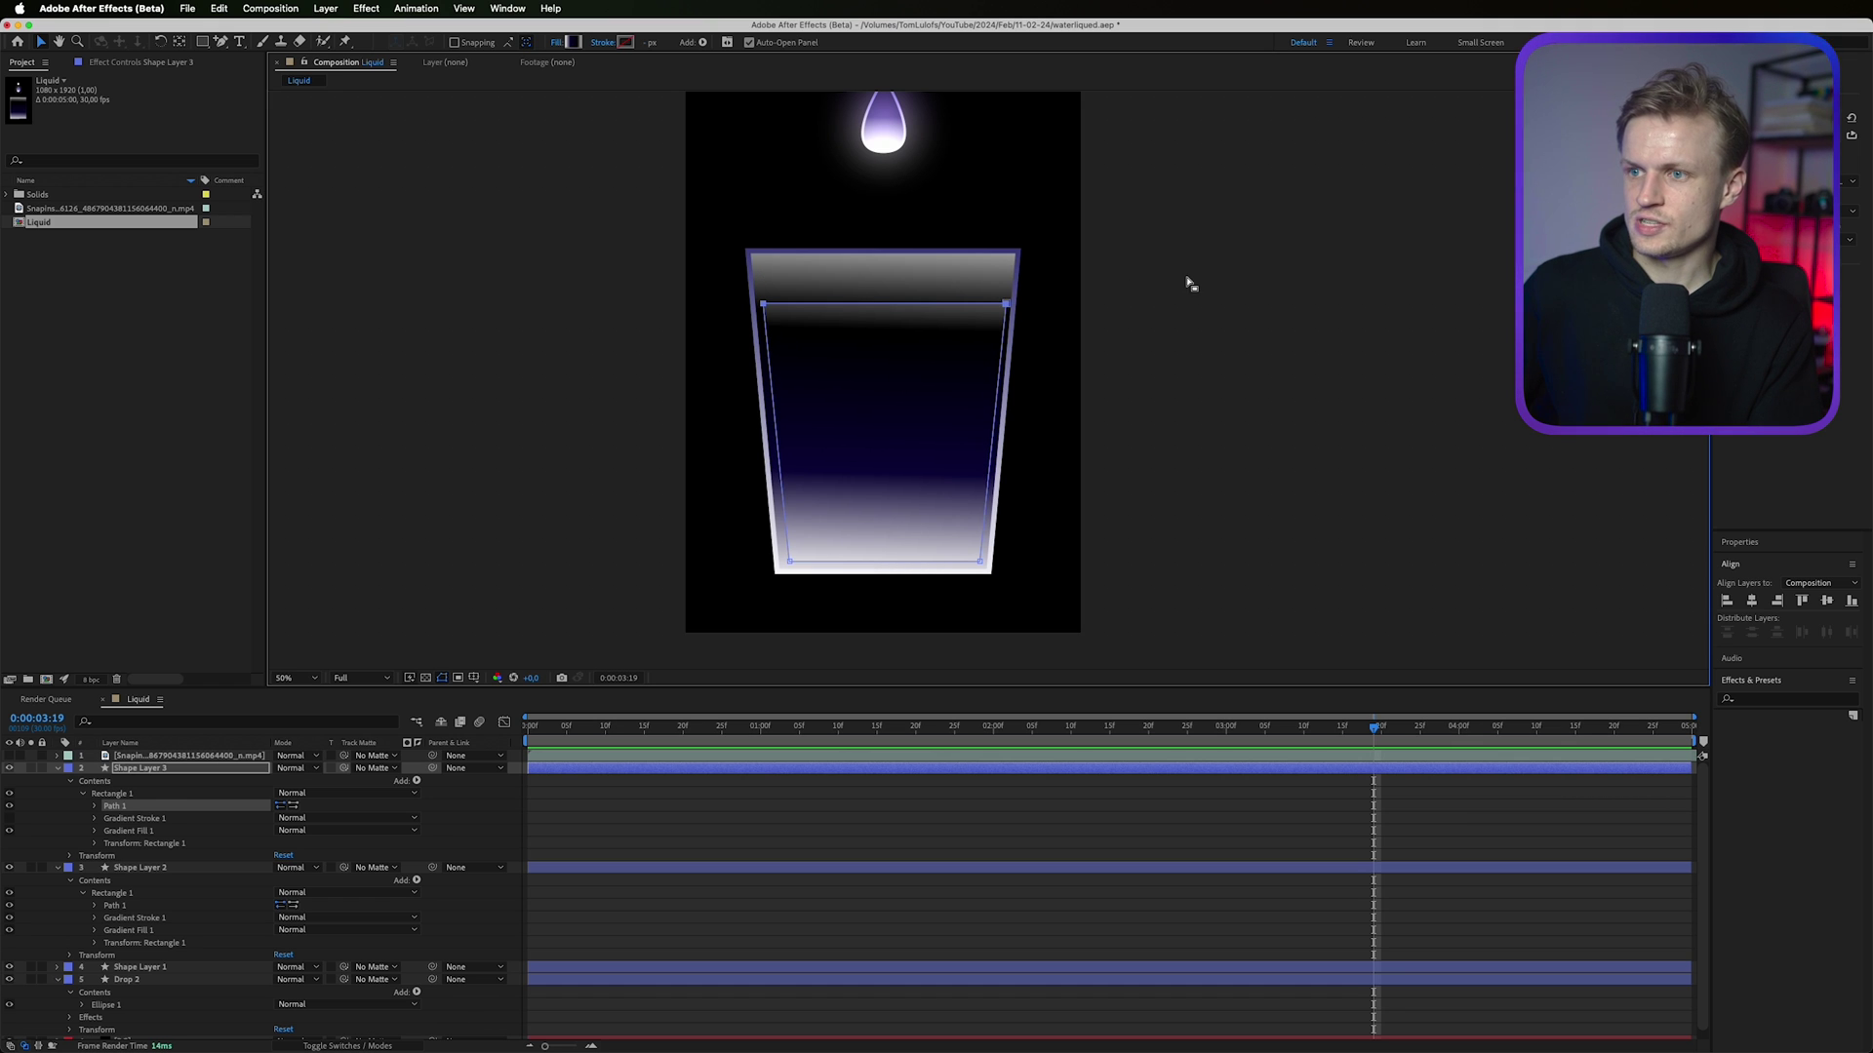
Narrow the inner shape slightly on both sides so a gap remains between it and the glass walls.
left_click(1183, 280)
left_click(1310, 267)
left_click(808, 382)
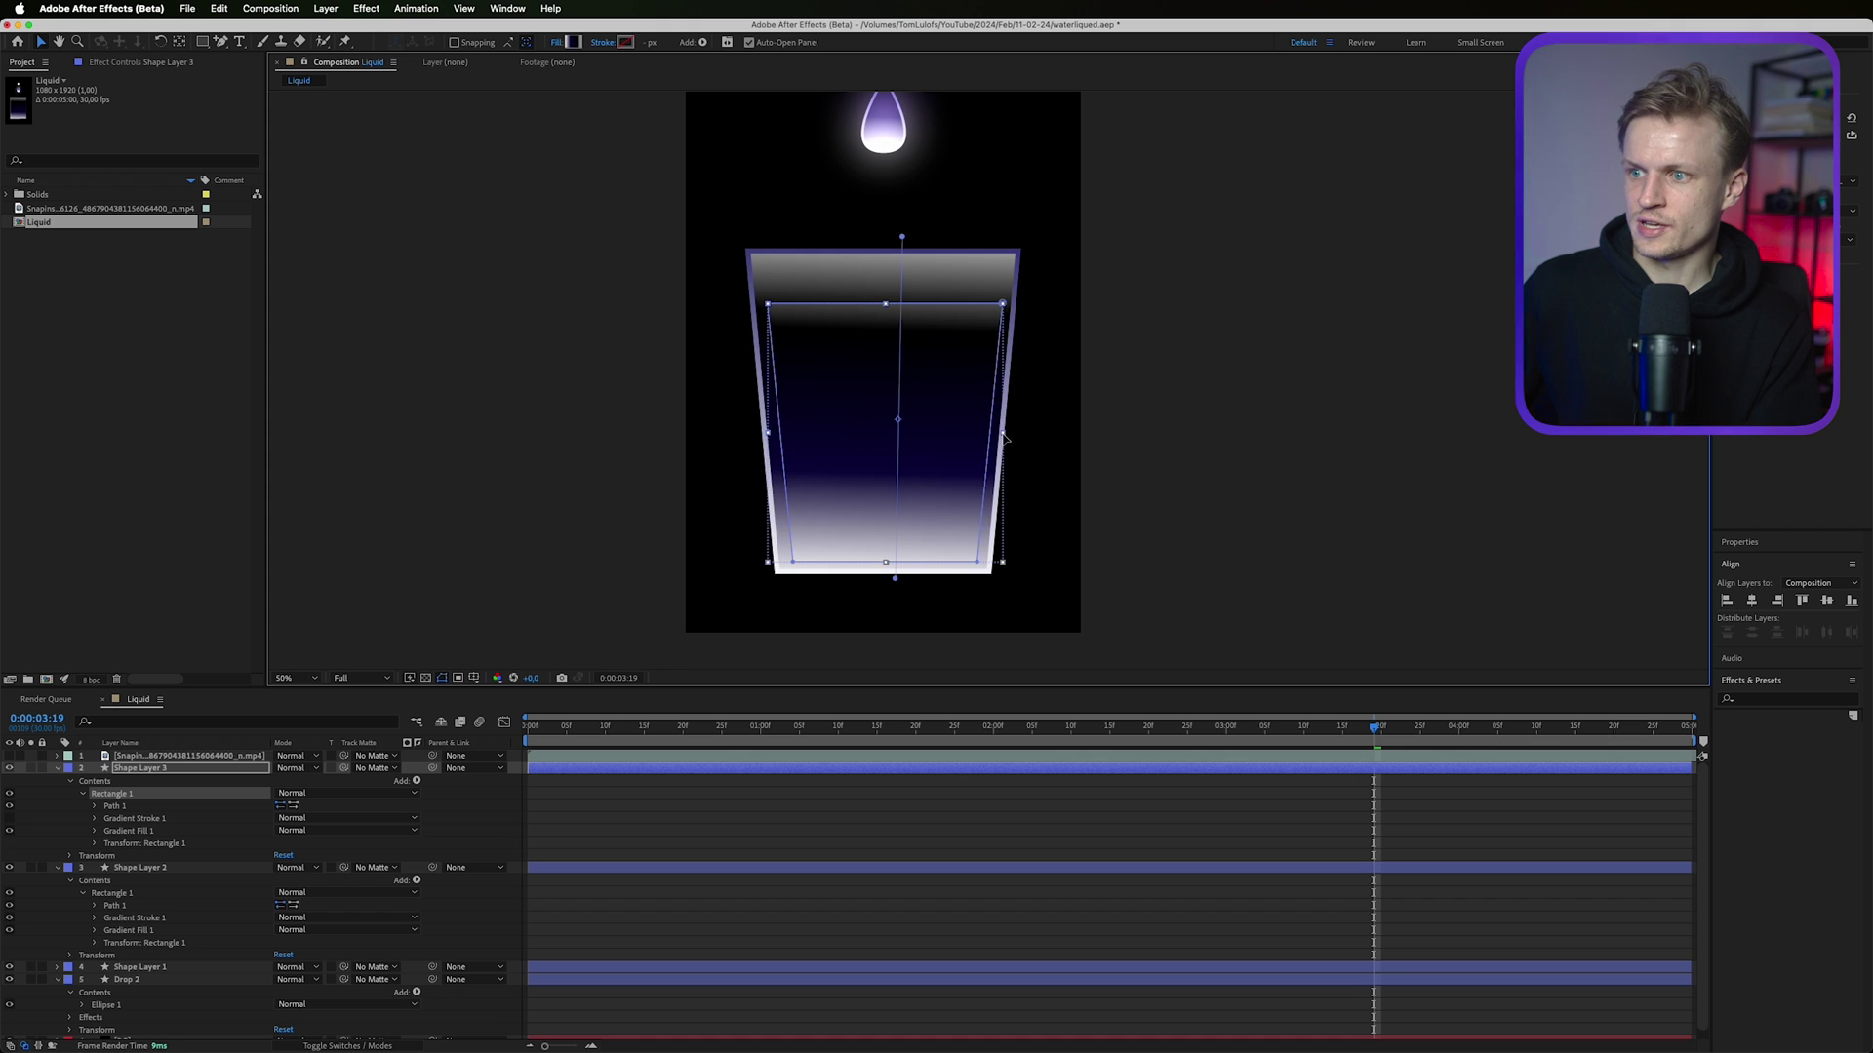
left_click(921, 784)
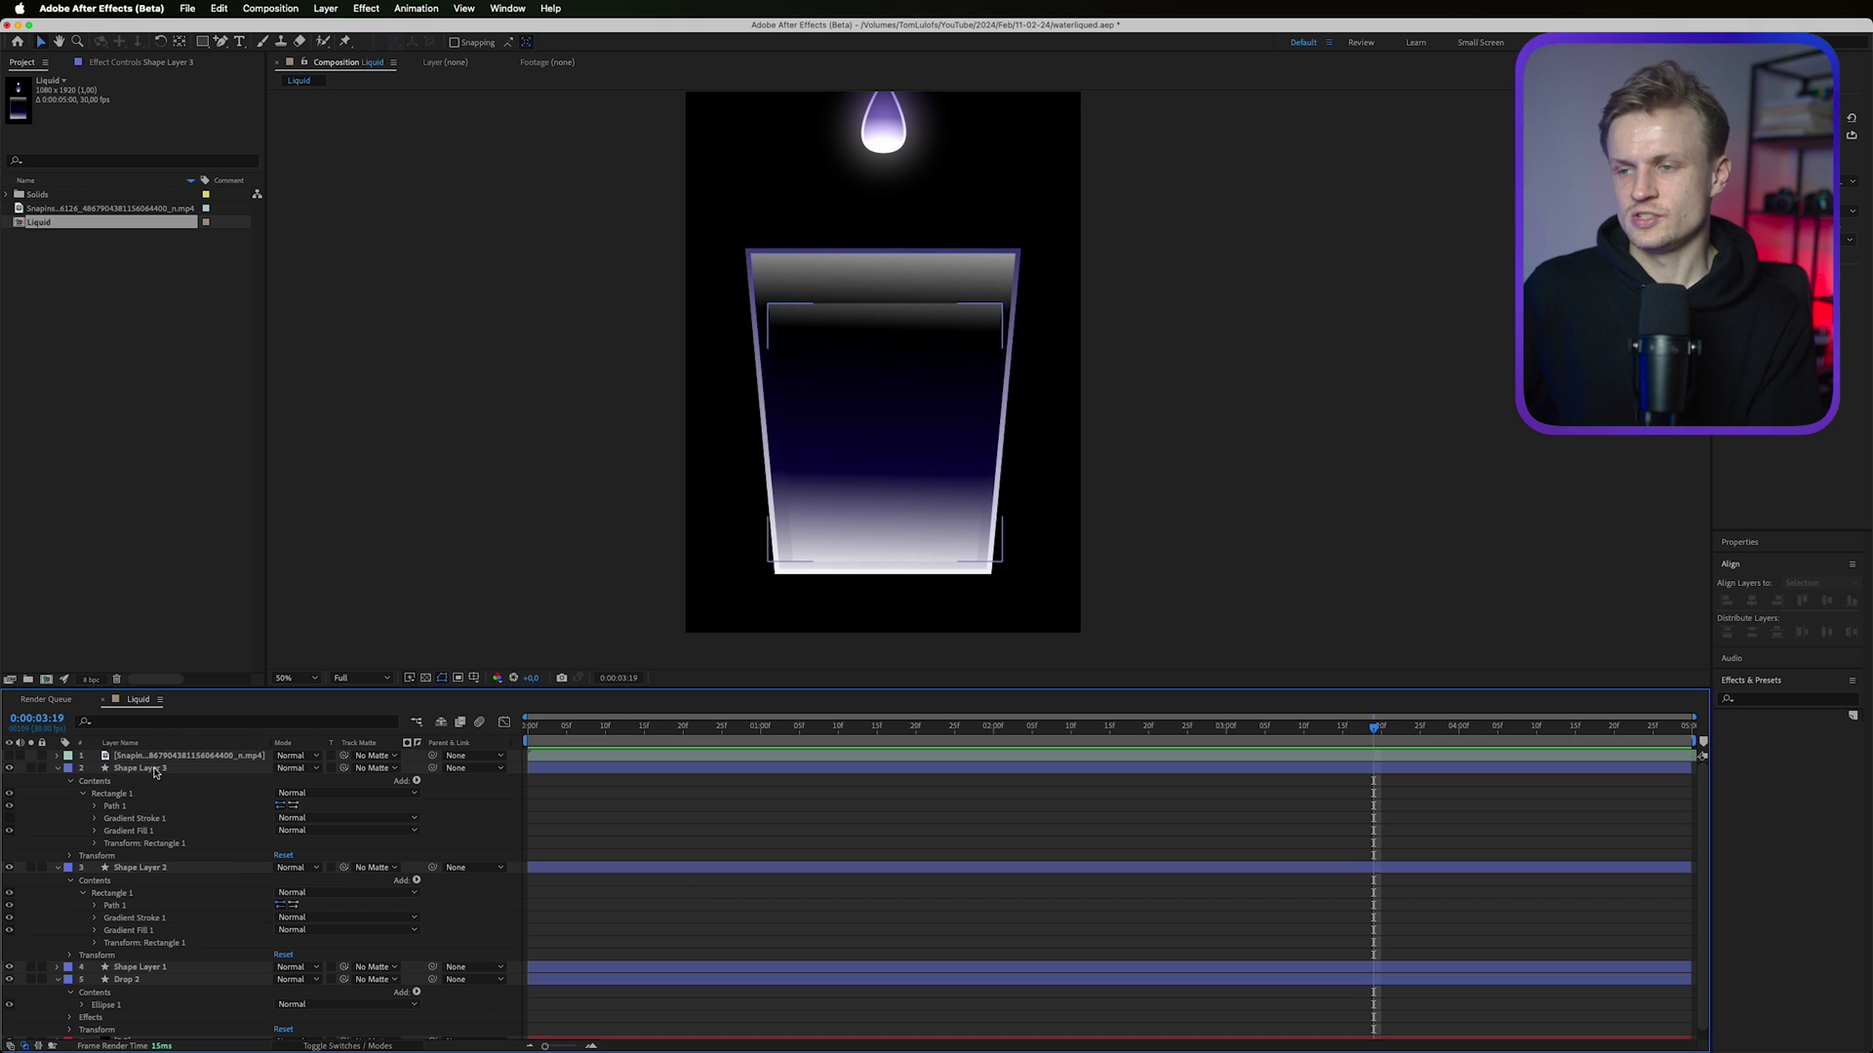
Show the reference video layer, examine its glass outline and liquid up close, and hide it again.
left_click(945, 309)
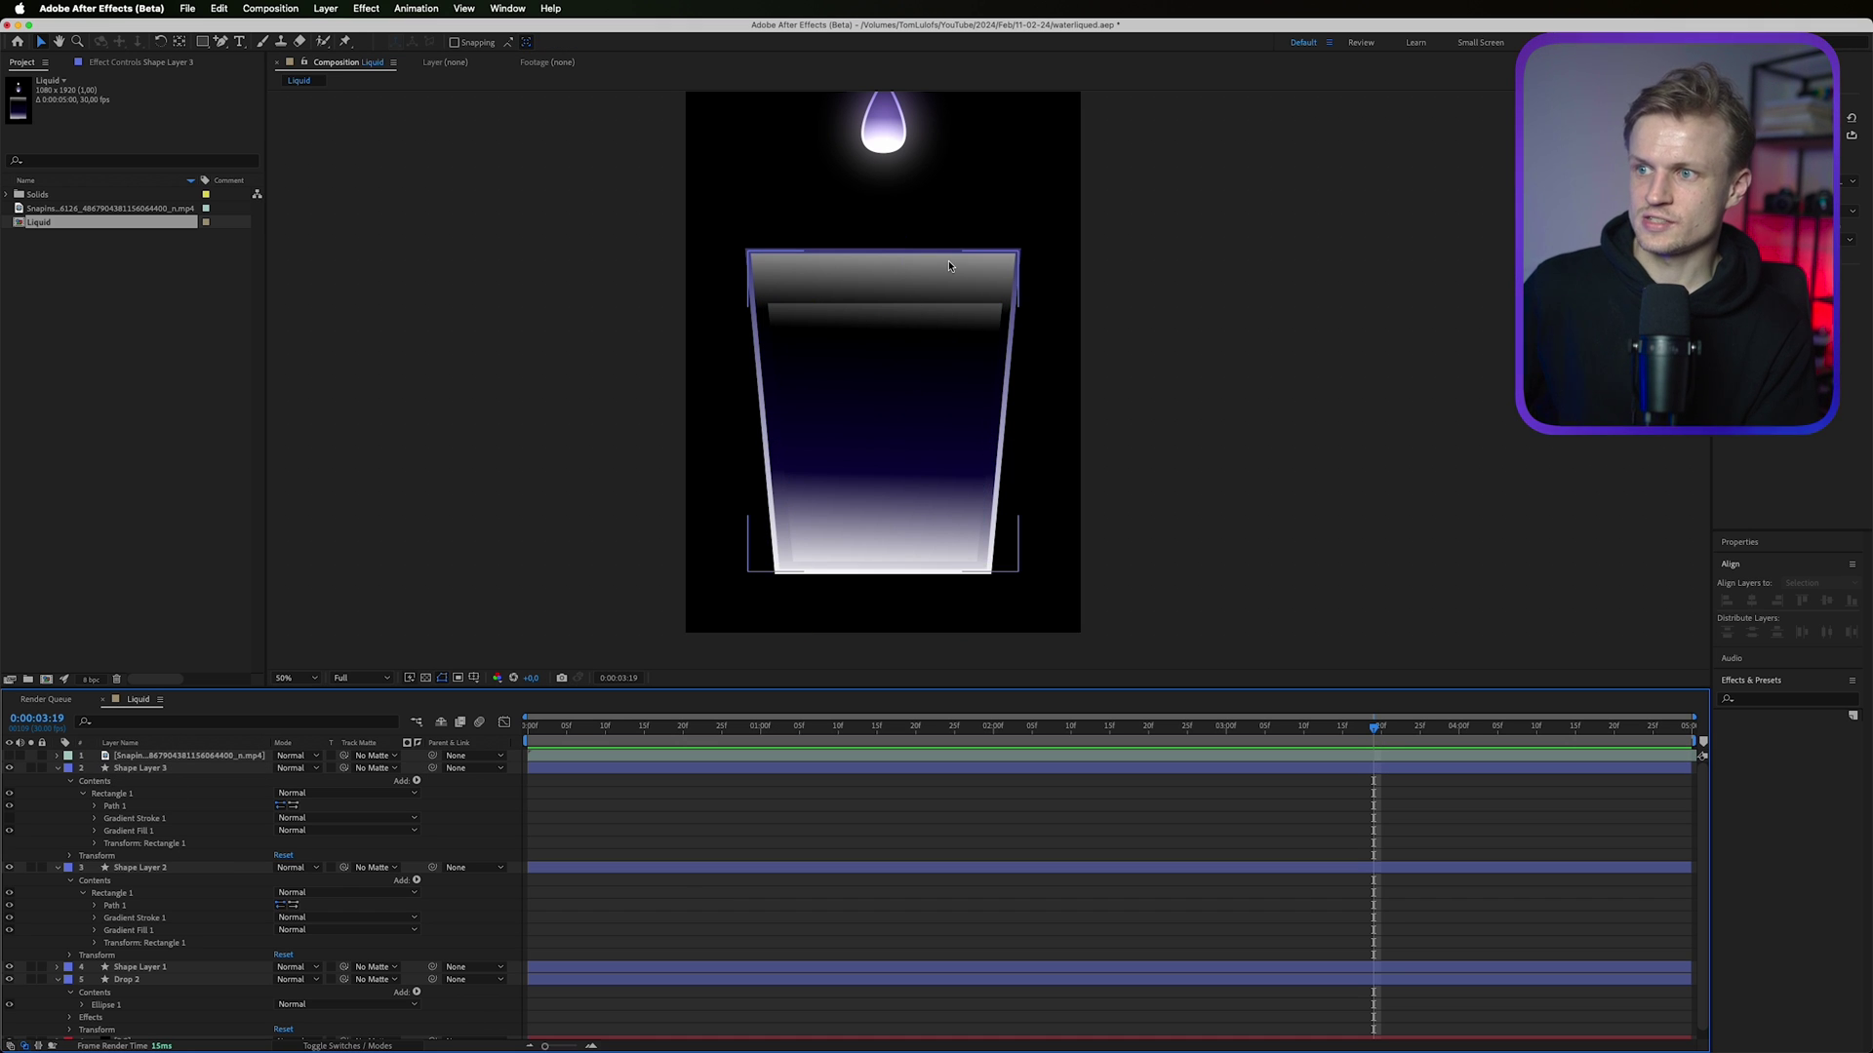
left_click(10, 756)
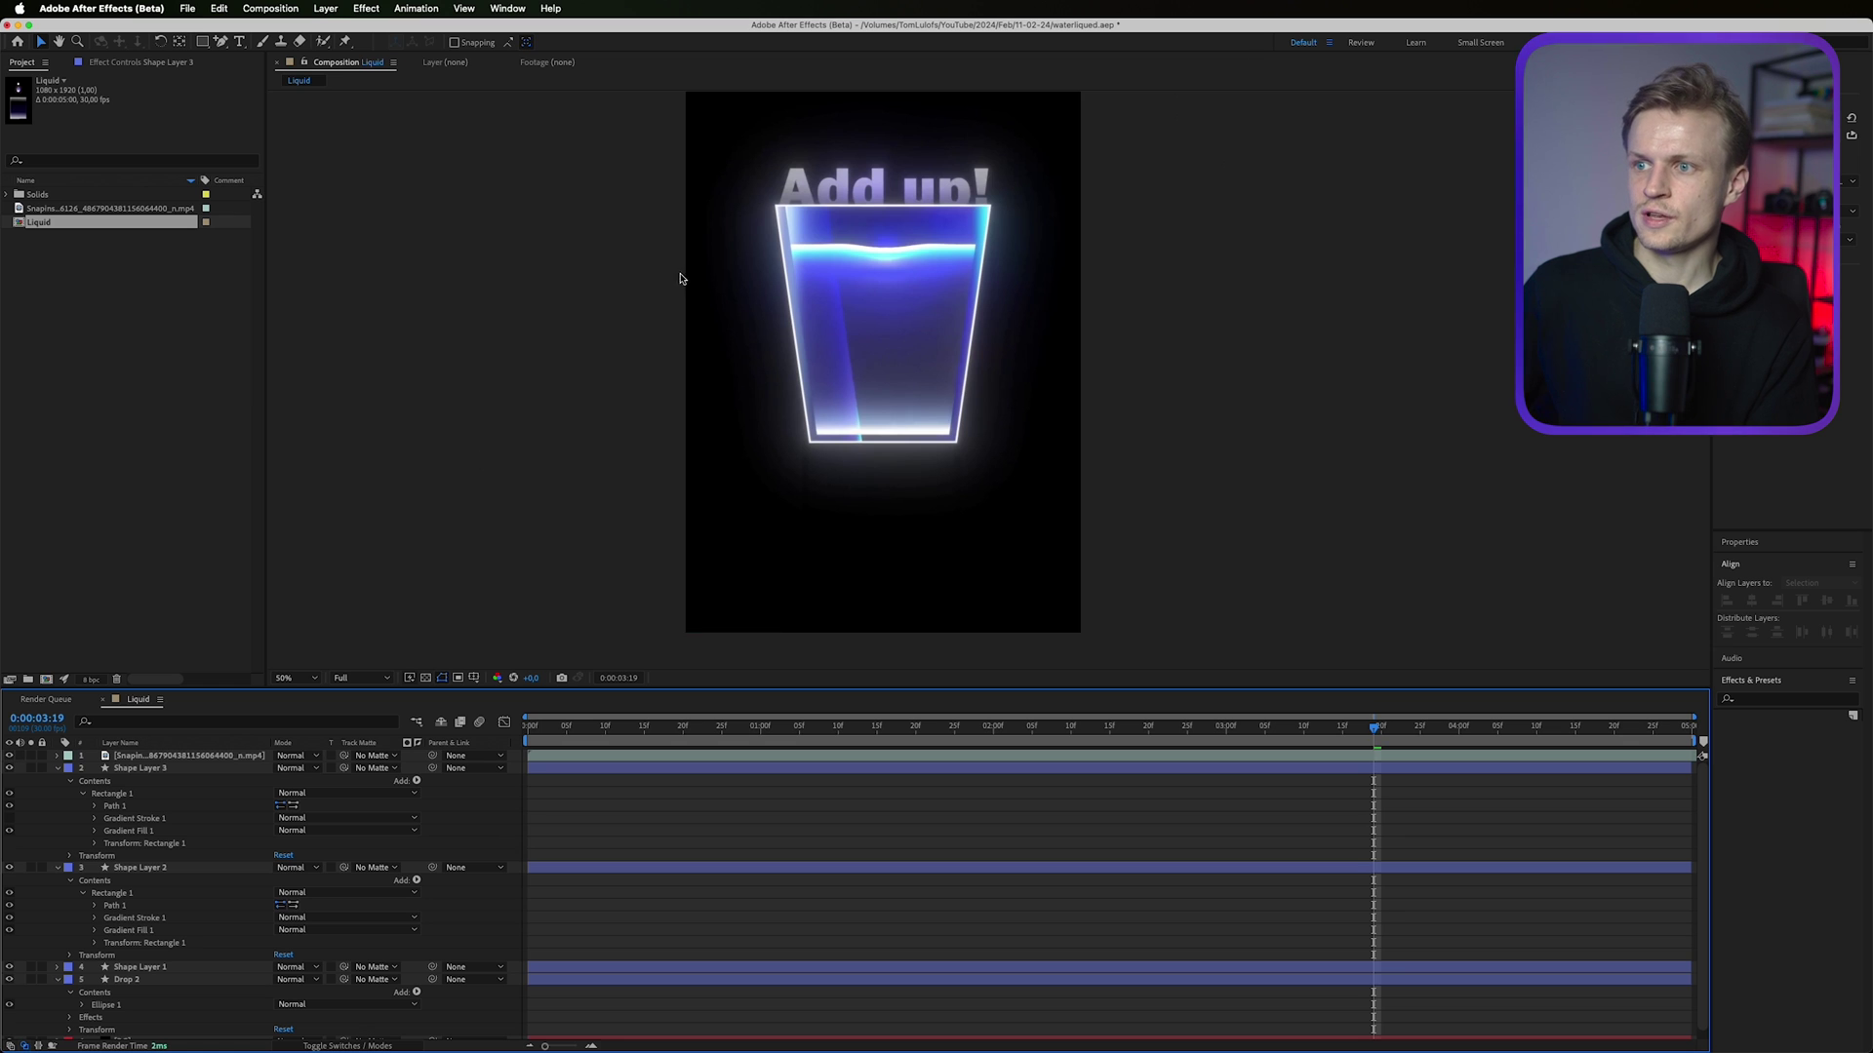
key("space")
left_click_drag(849, 246, 882, 347)
scroll(827, 343, "up", 1)
scroll(827, 341, "down", 1)
scroll(933, 253, "up", 1)
key("v")
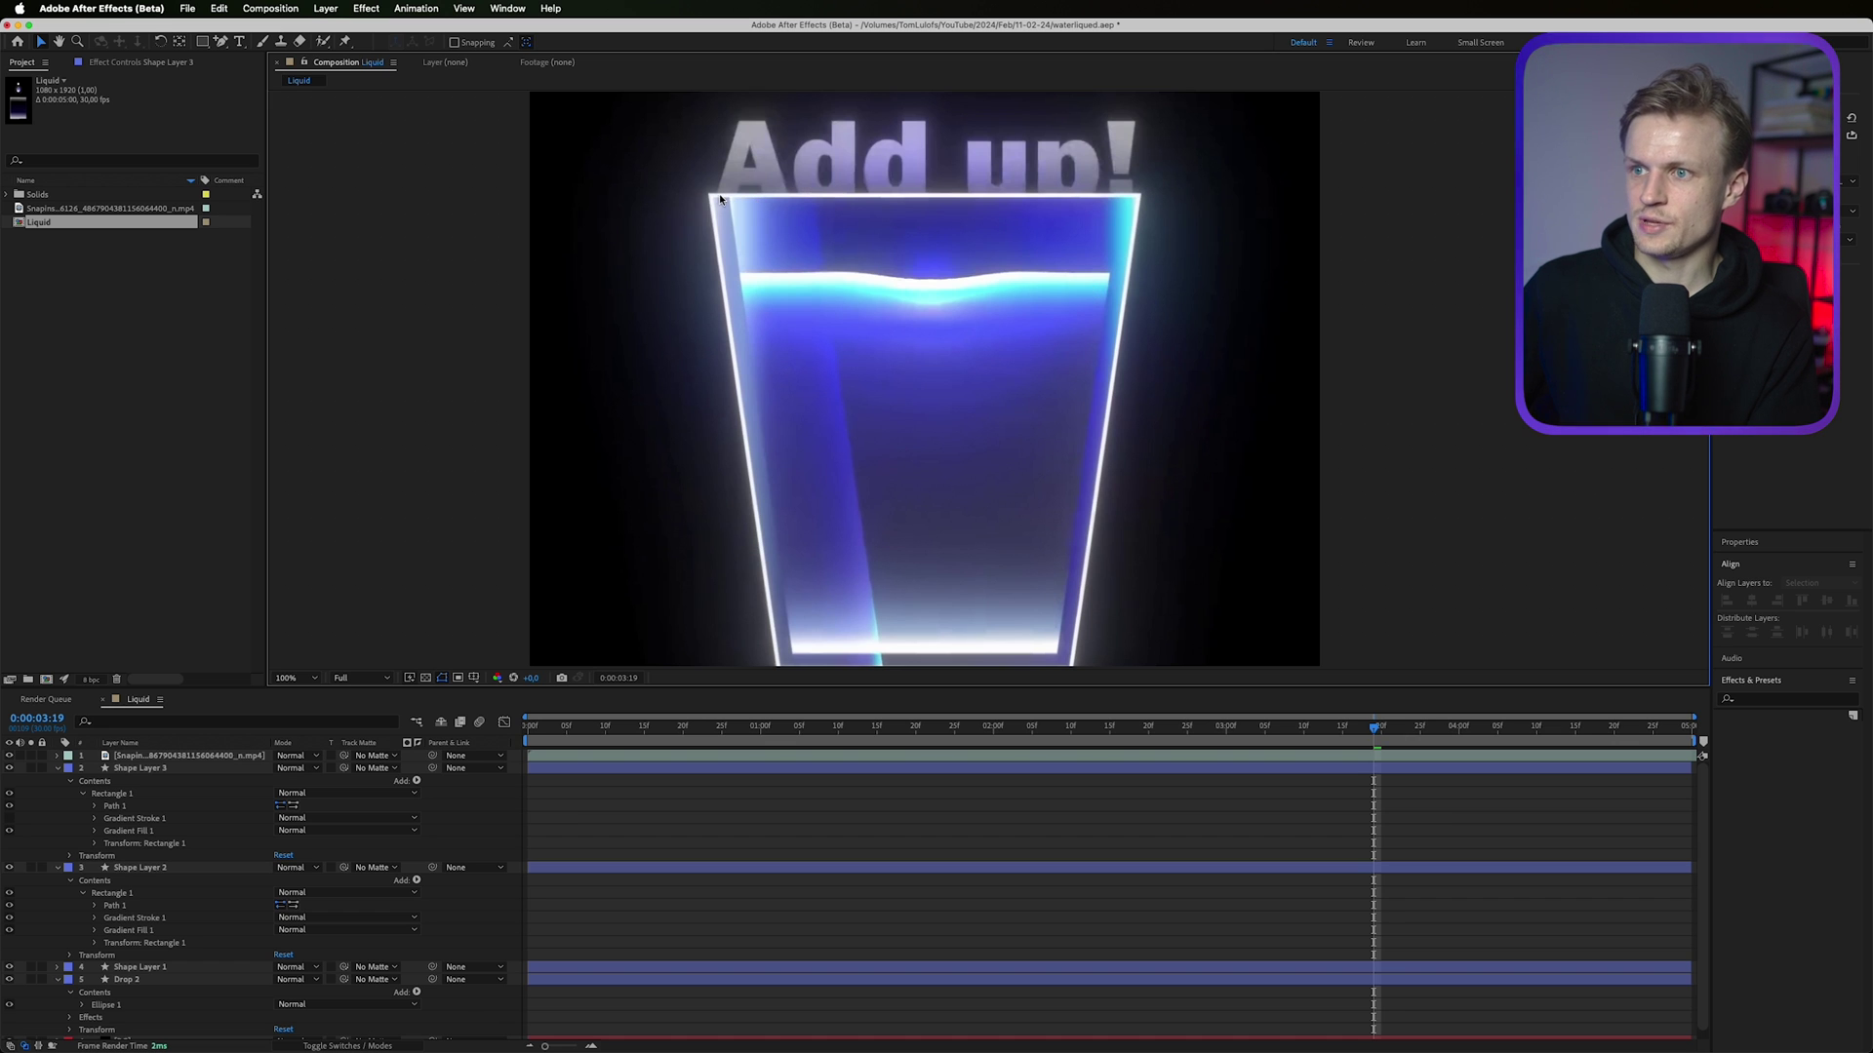
left_click_drag(863, 437, 683, 389)
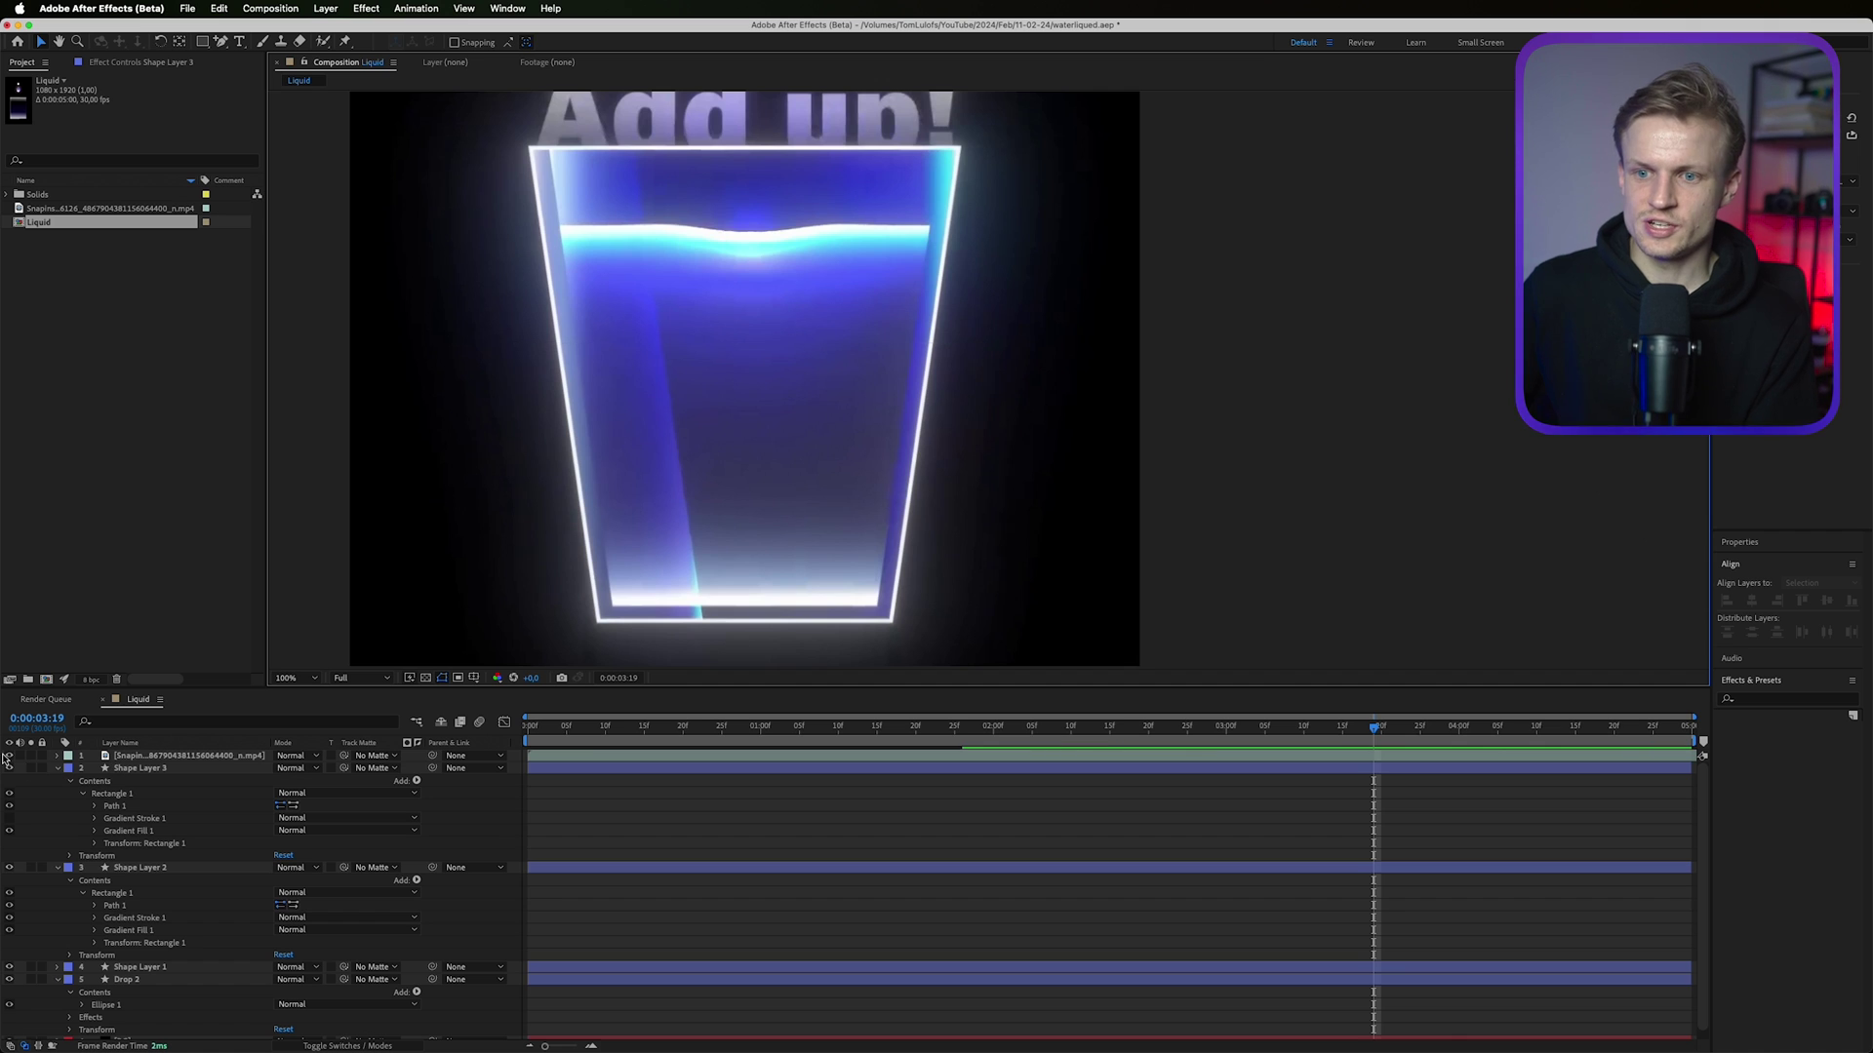
left_click(7, 756)
scroll(910, 556, "down", 1)
left_click(888, 481)
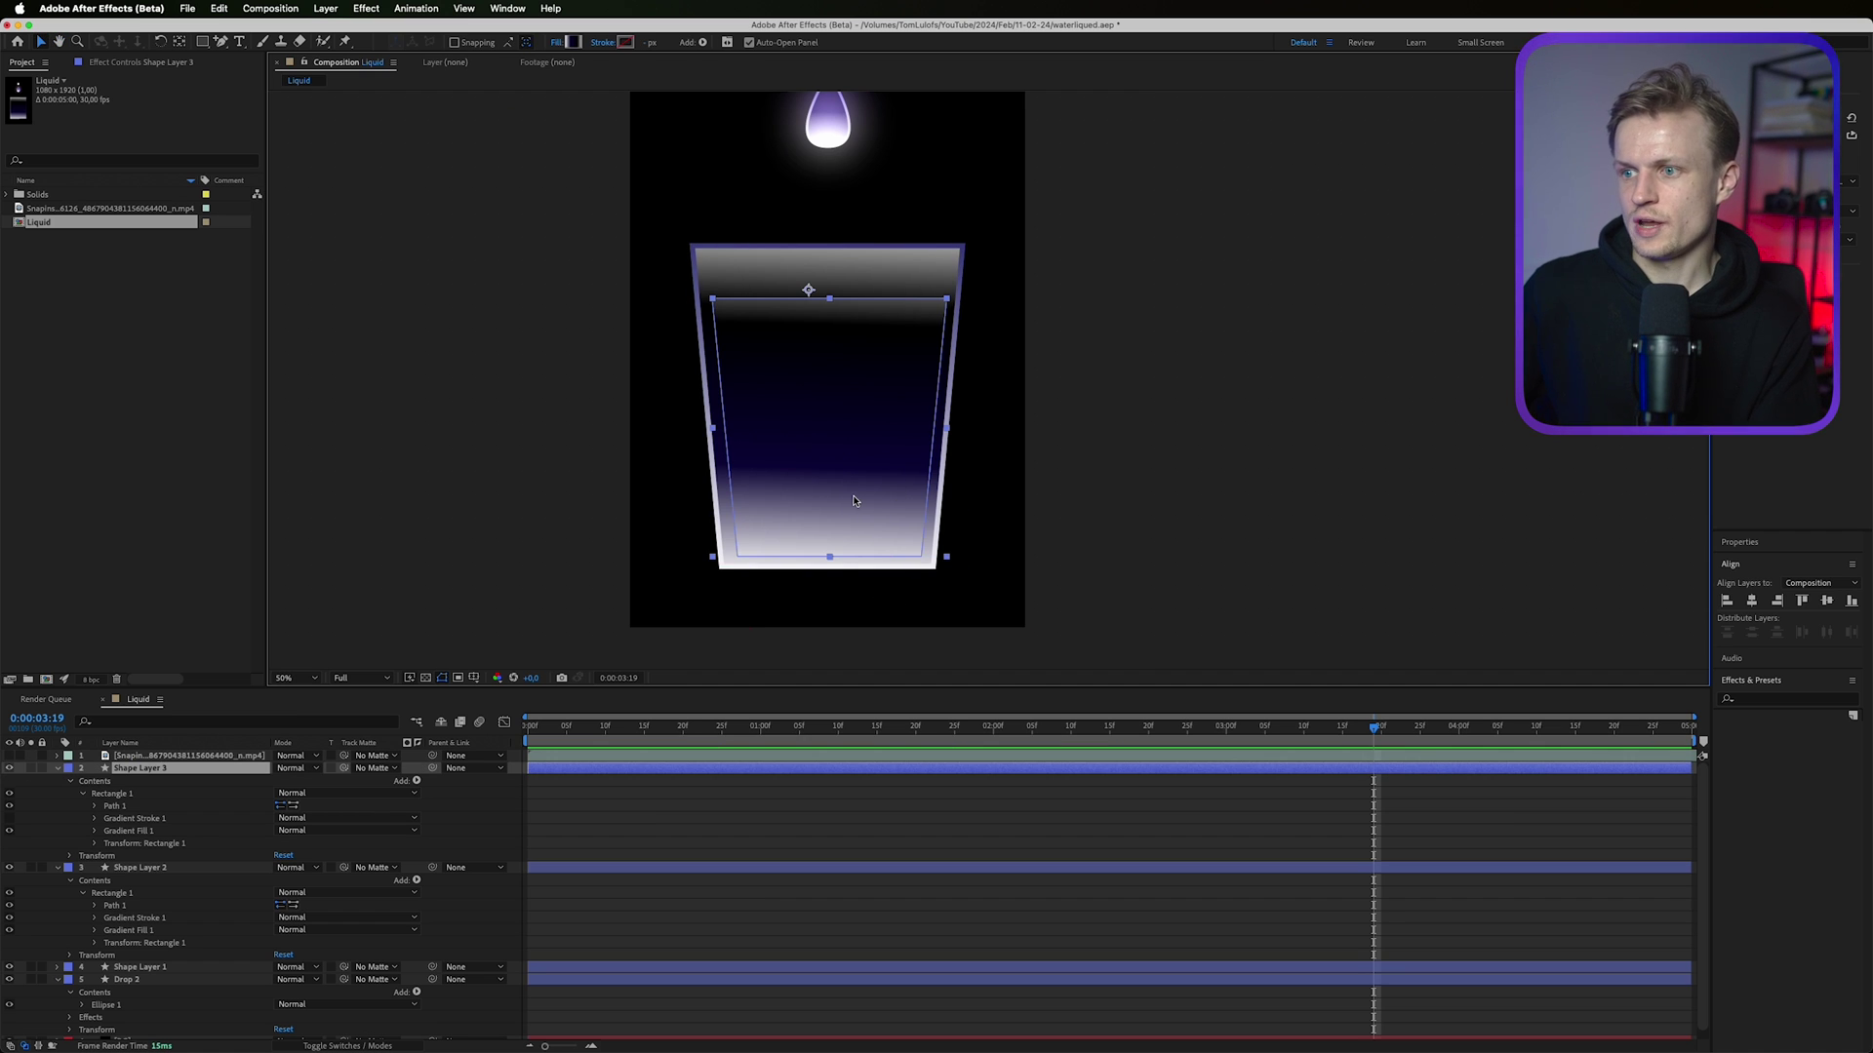
left_click_drag(937, 554, 923, 556)
key("super+z")
left_click(788, 846)
Change the outer glass's stroke from a linear gradient to a solid color and set its width to 10 px.
left_click(154, 869)
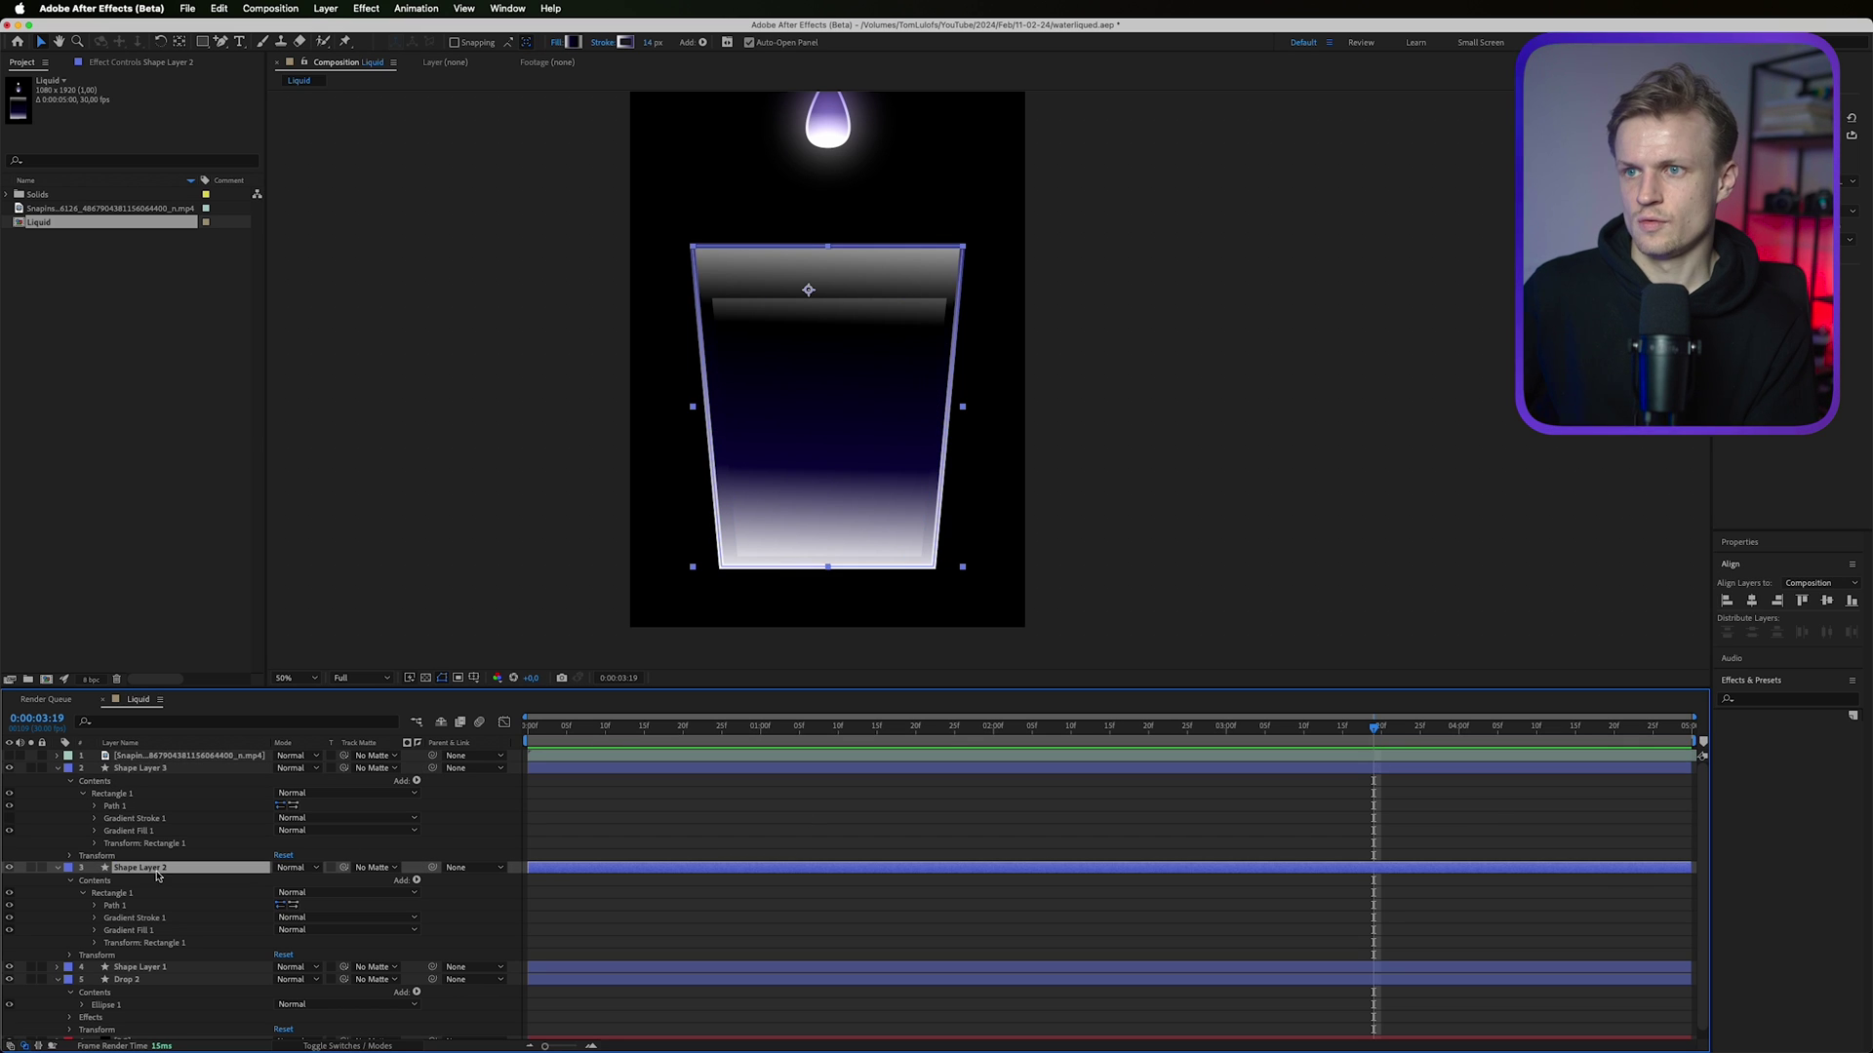
left_click(602, 42)
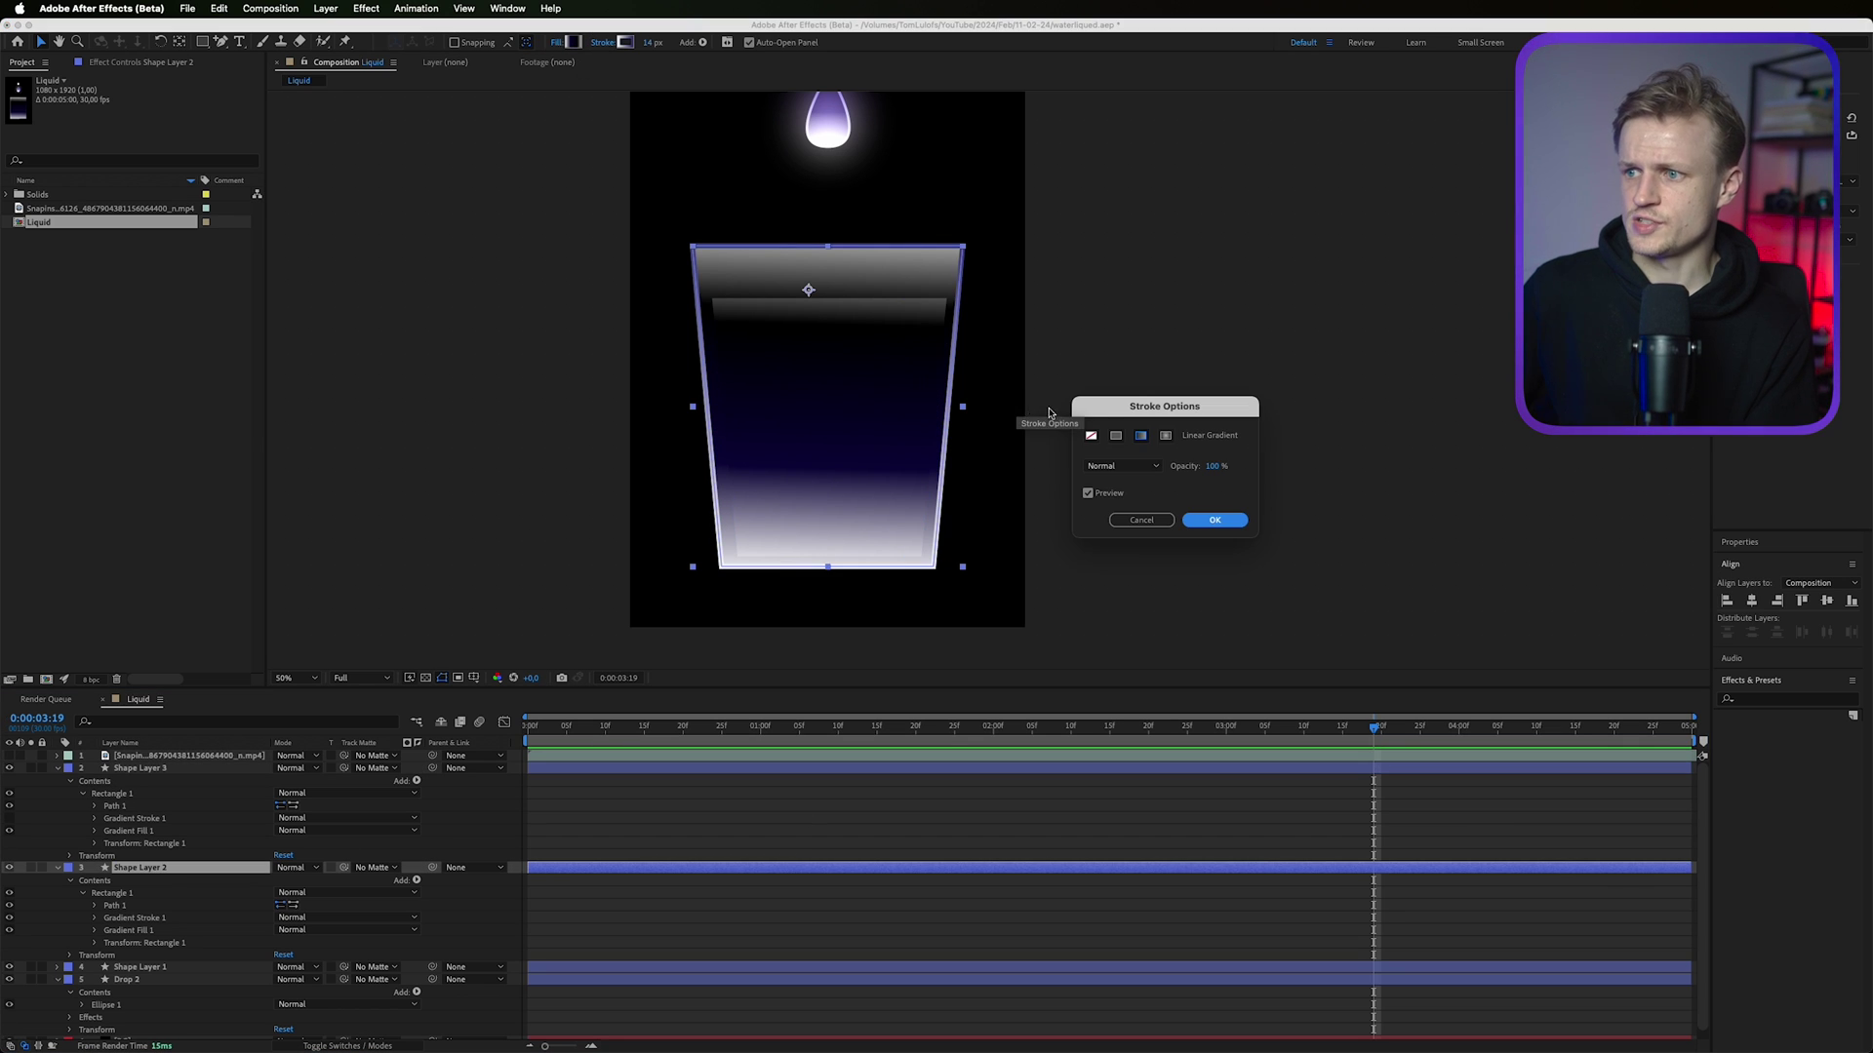
left_click(1116, 435)
left_click(1214, 520)
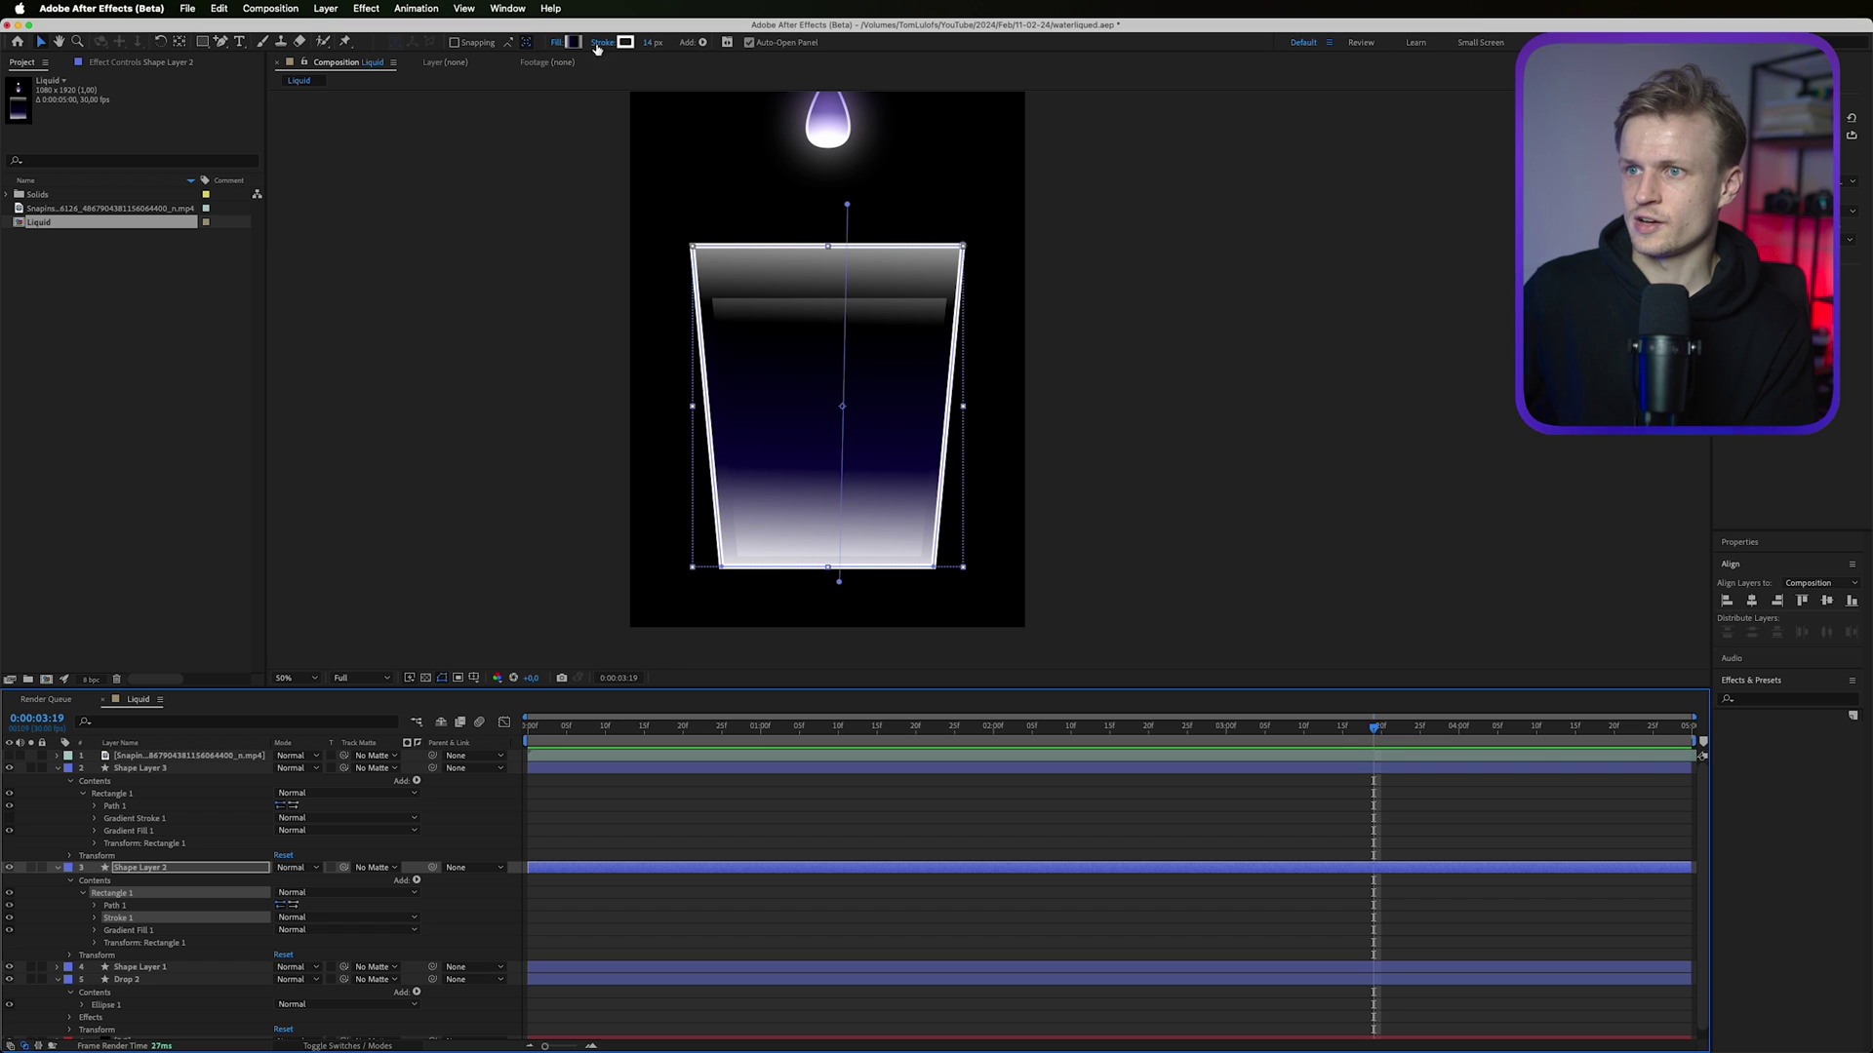
left_click(650, 42)
type("10")
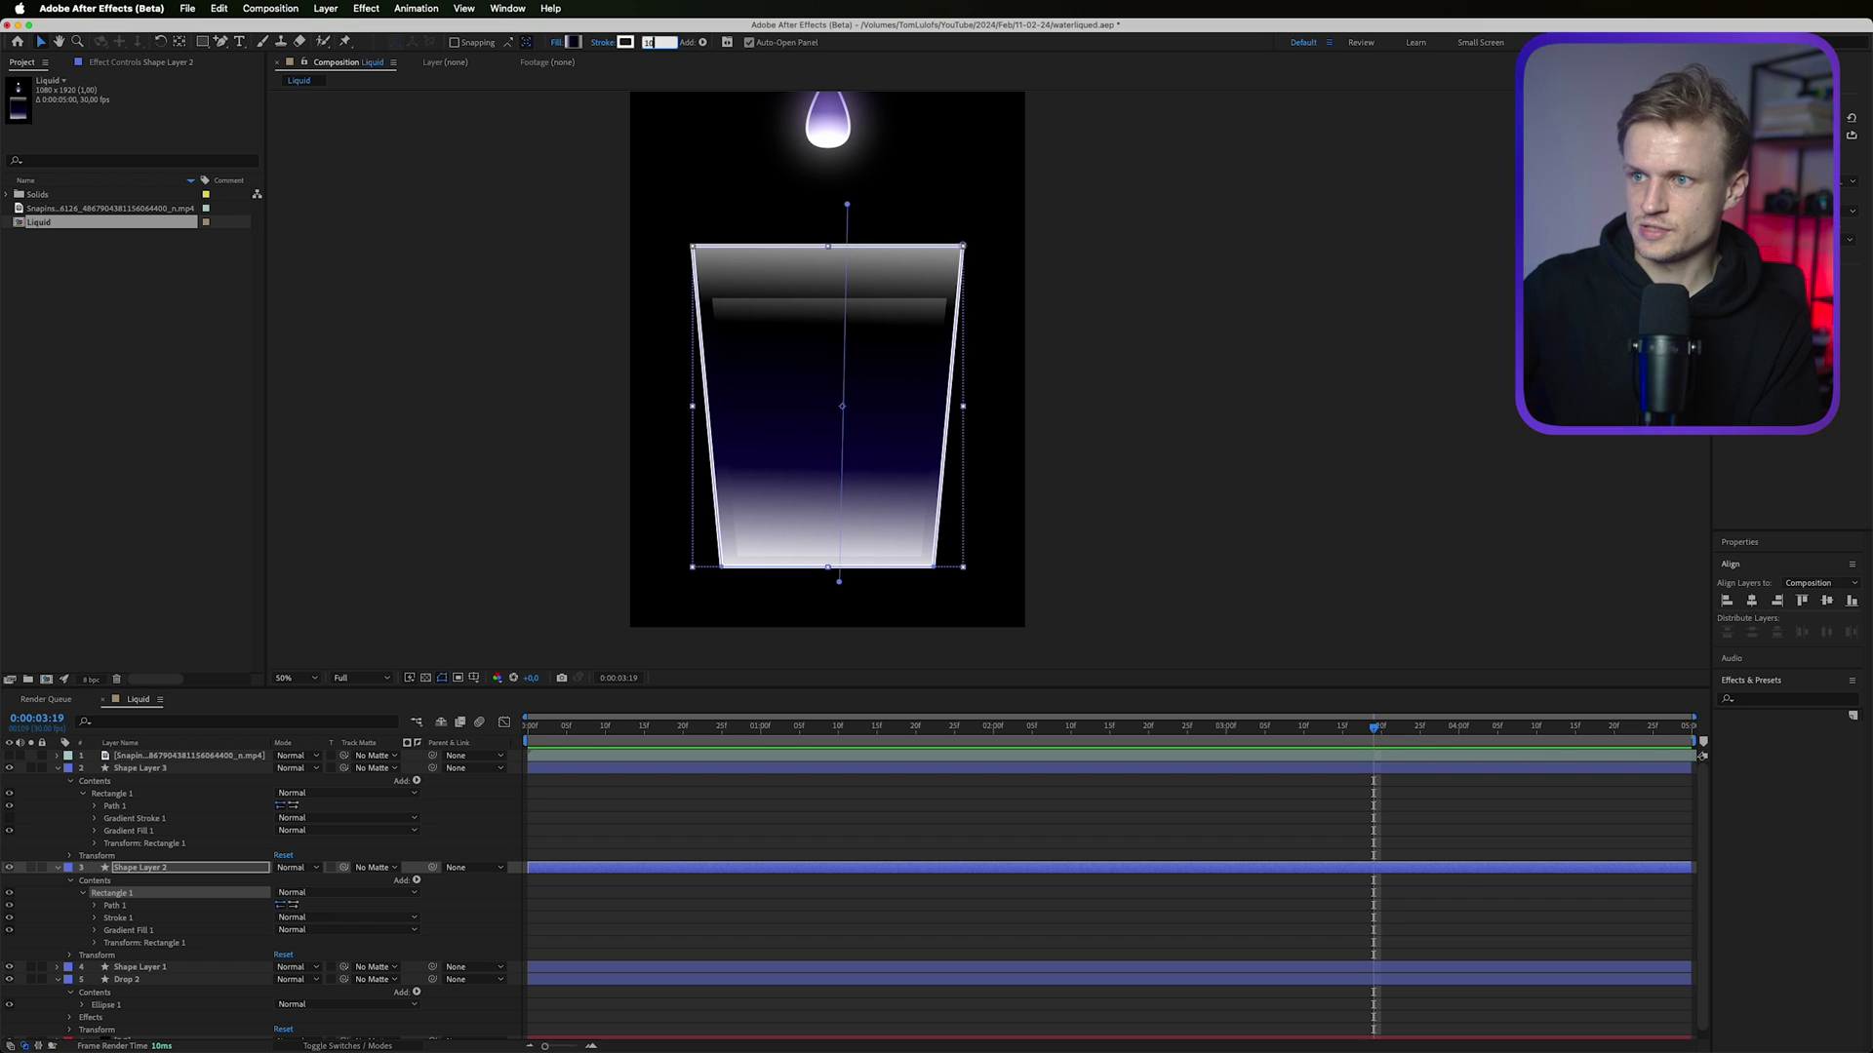
Move the inner shape's gradient fill end point down to just above its top edge and straighten the gradient at the bottom.
left_click(168, 768)
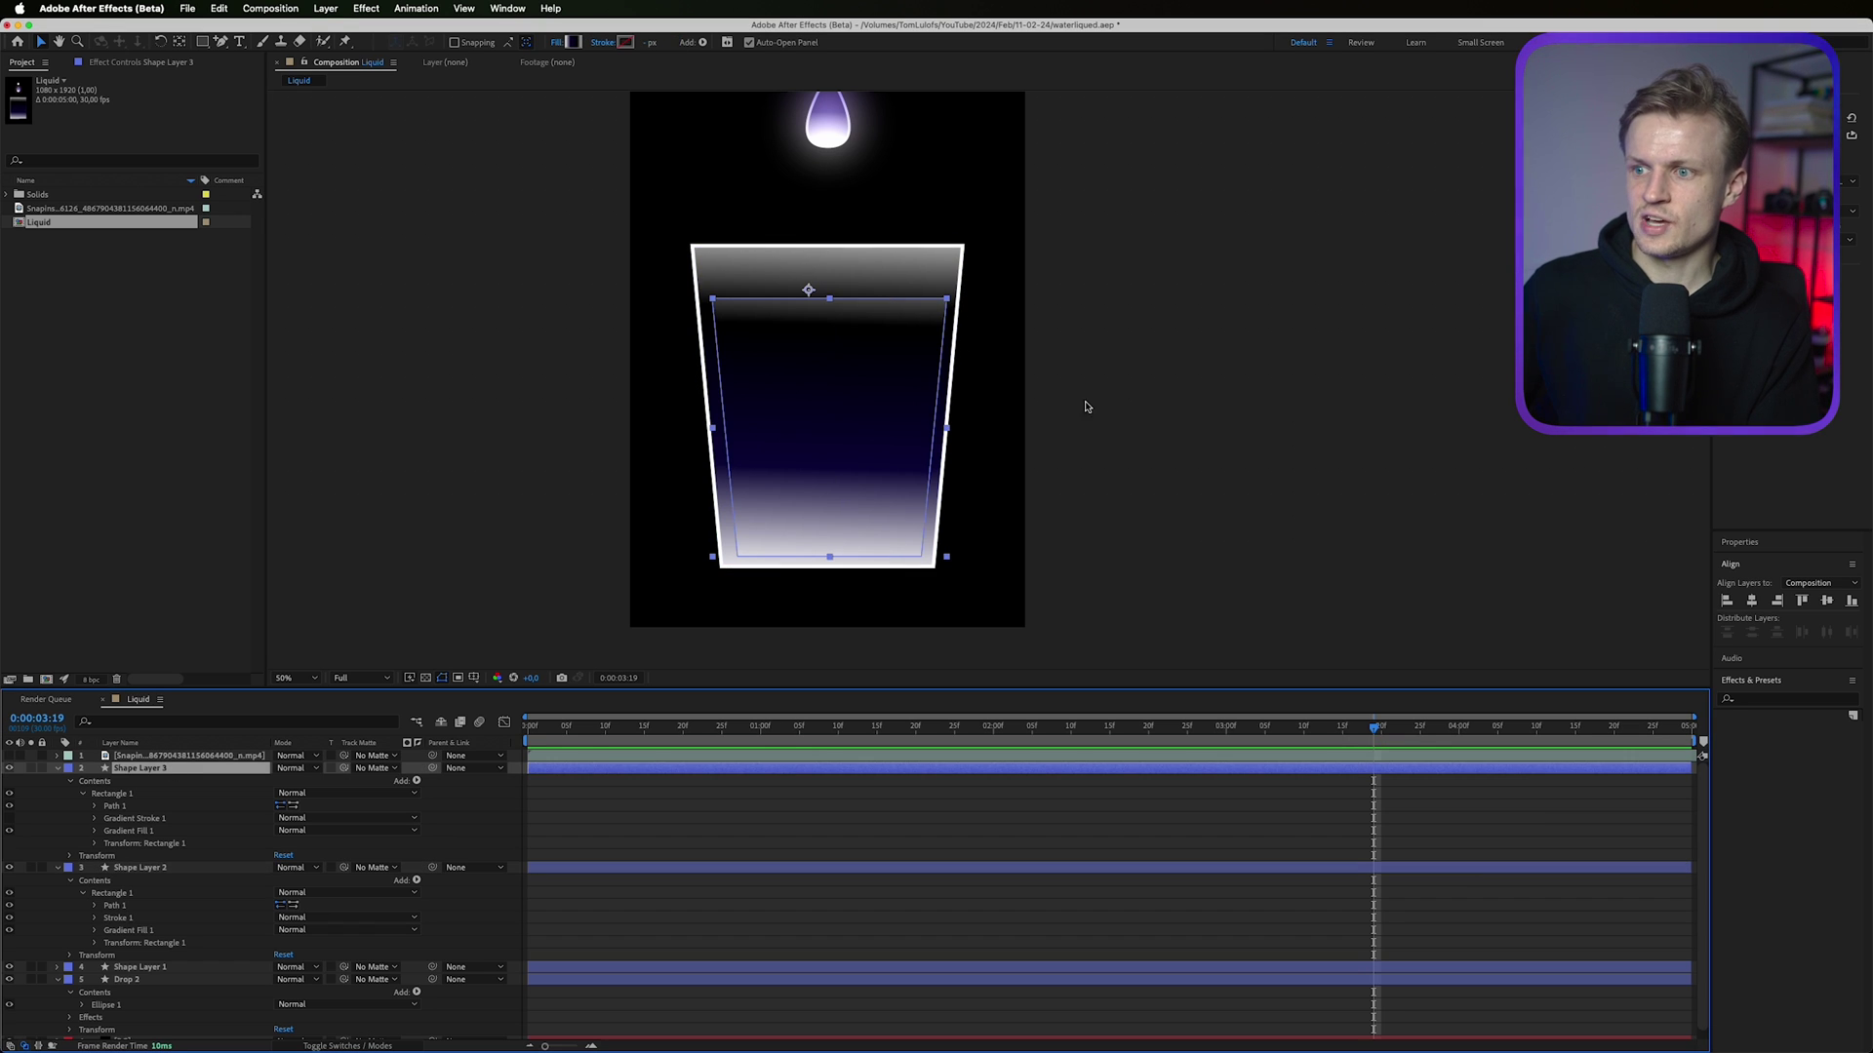
left_click(93, 832)
left_click(146, 894)
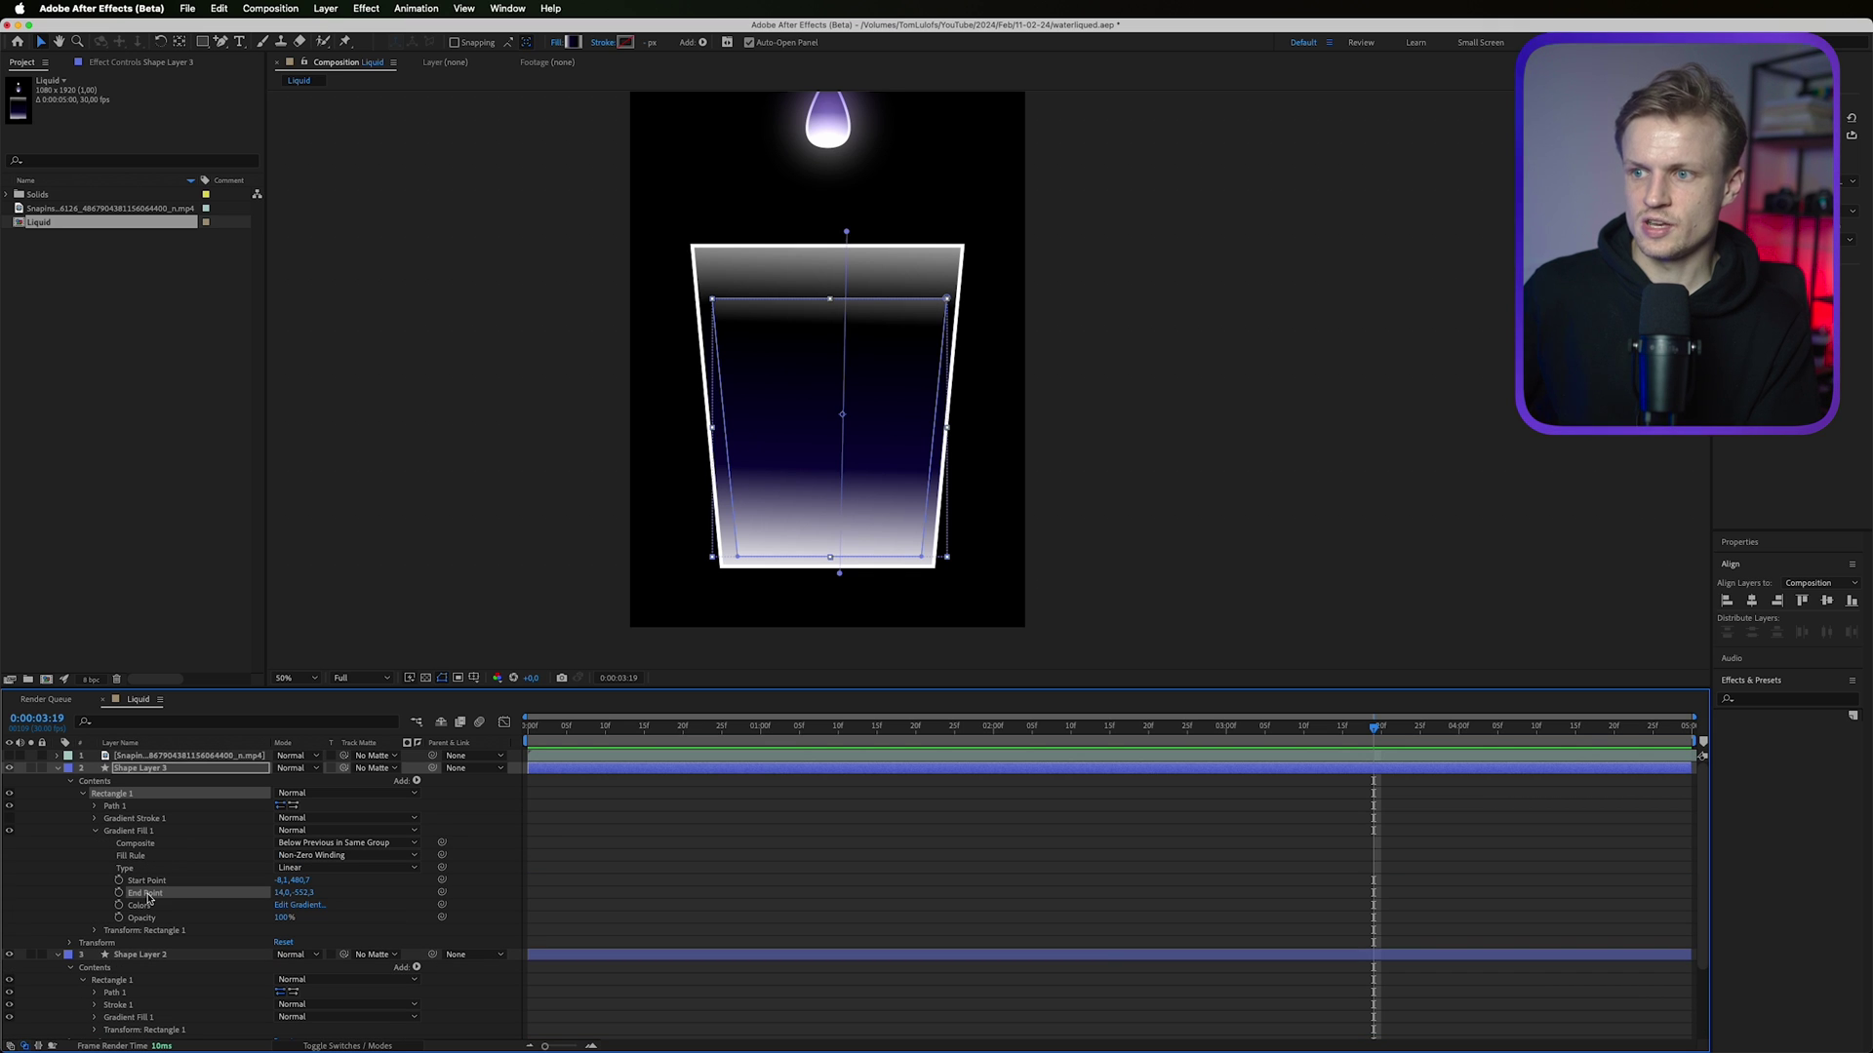
left_click_drag(846, 232, 847, 288)
mouse_move(839, 572)
left_mouse_down()
mouse_move(817, 560)
mouse_move(843, 576)
left_mouse_up()
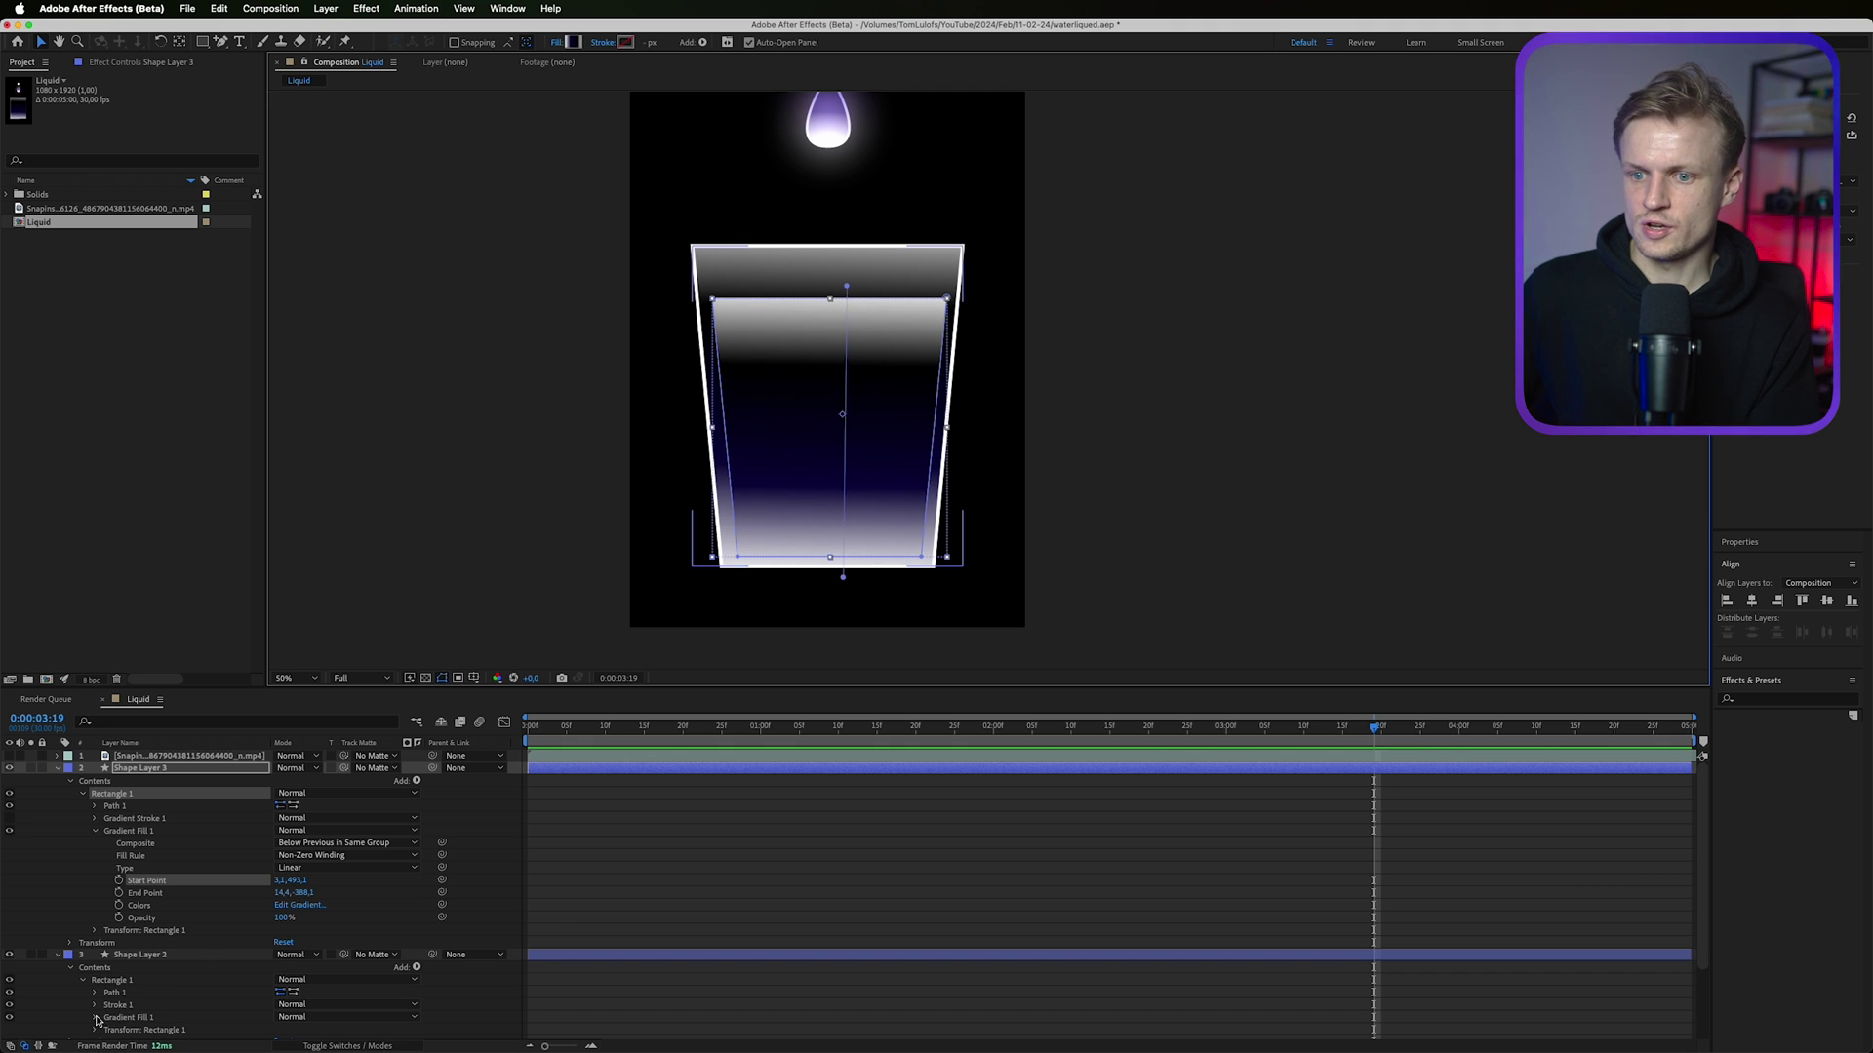
Stretch the outer glass's gradient fill well beyond its top and bottom edges by moving its end and start points outward.
left_click(95, 1017)
scroll(132, 1008, "down", 2)
left_click(143, 972)
left_click_drag(846, 204, 841, 159)
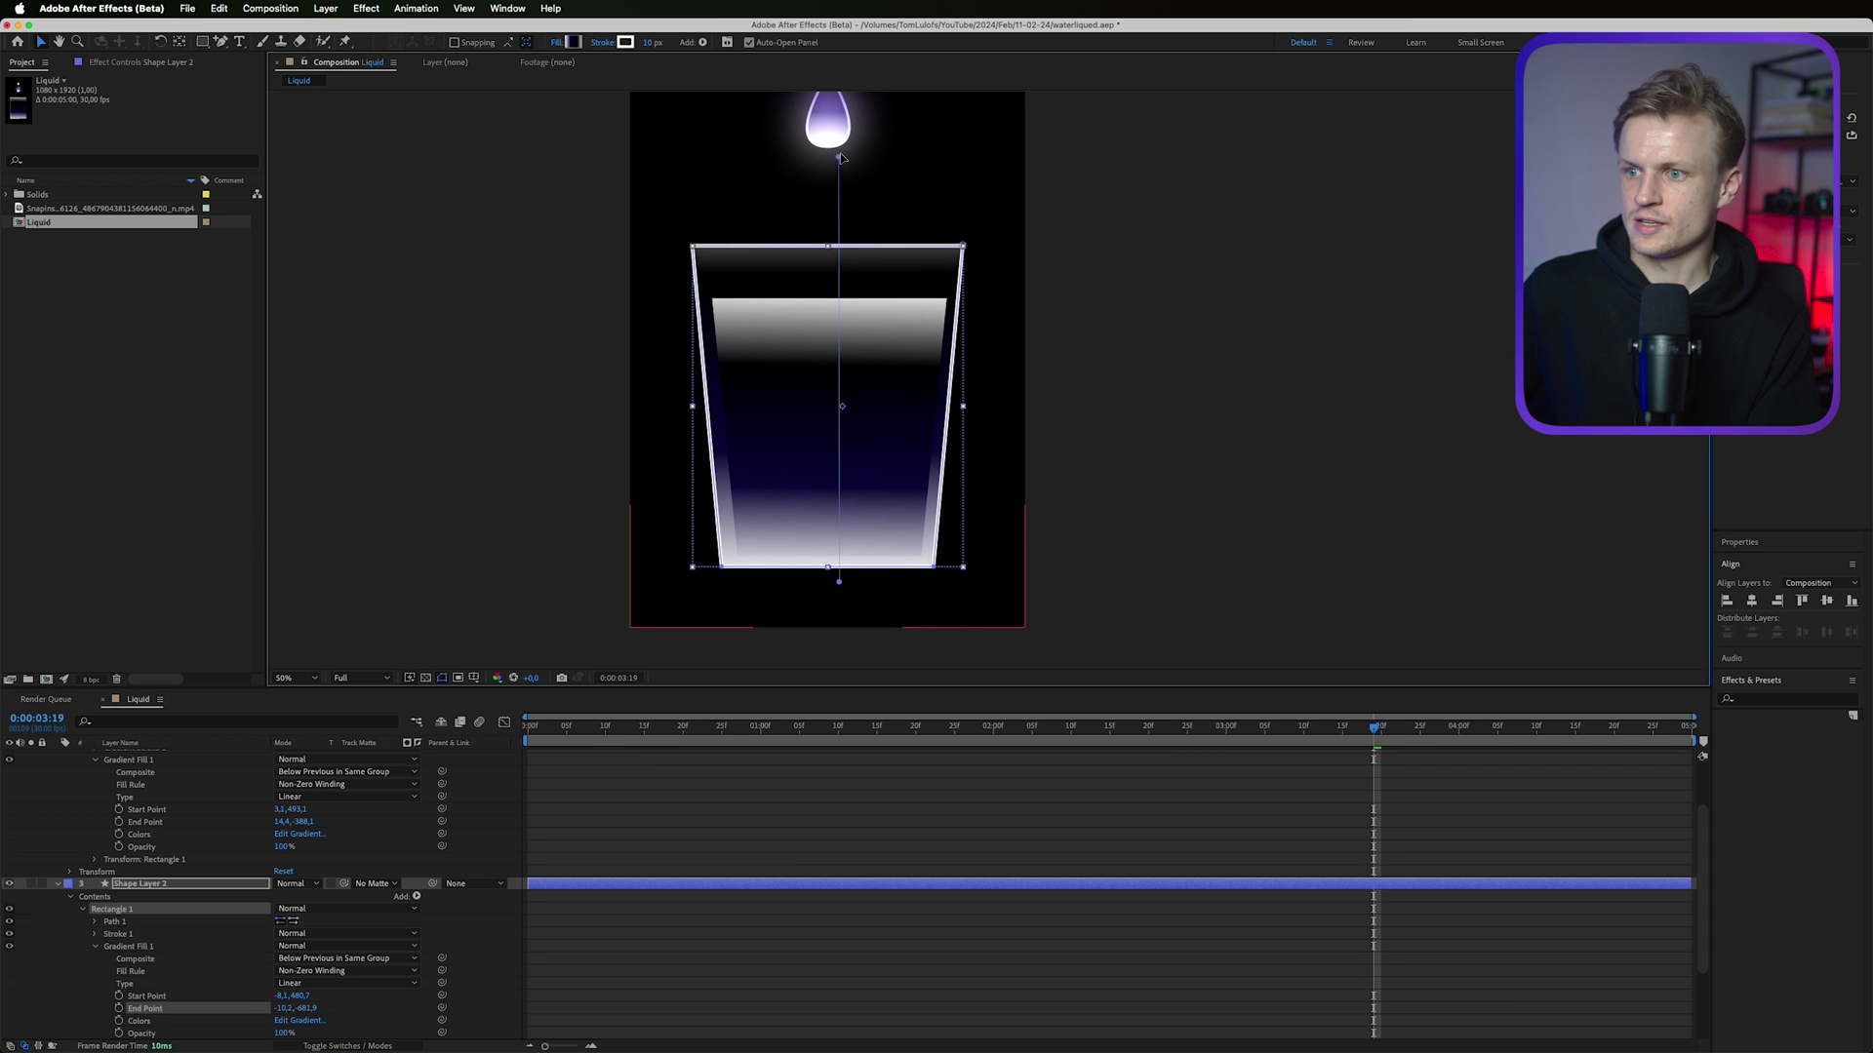
left_click_drag(839, 581, 822, 679)
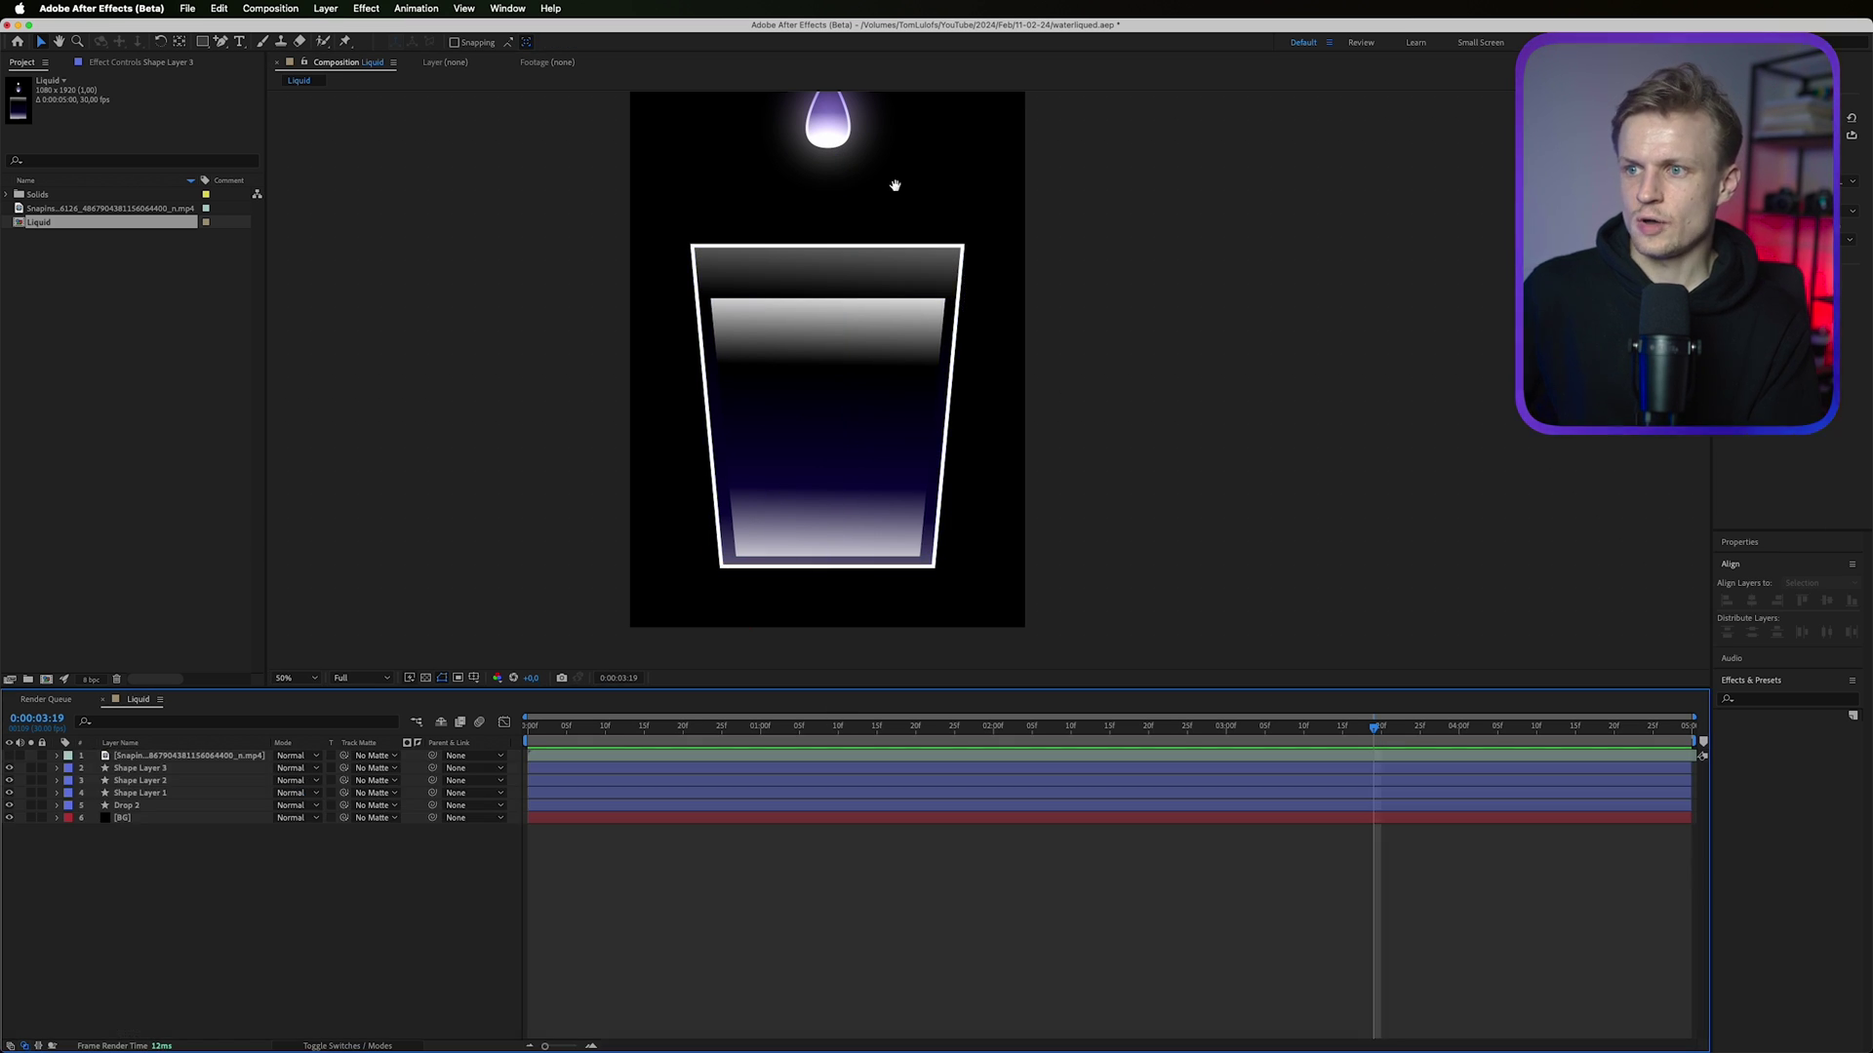
Copy the Glow effect from the teardrop layer to both the outer glass and the inner liquid layer.
left_click_drag(895, 183, 1002, 237)
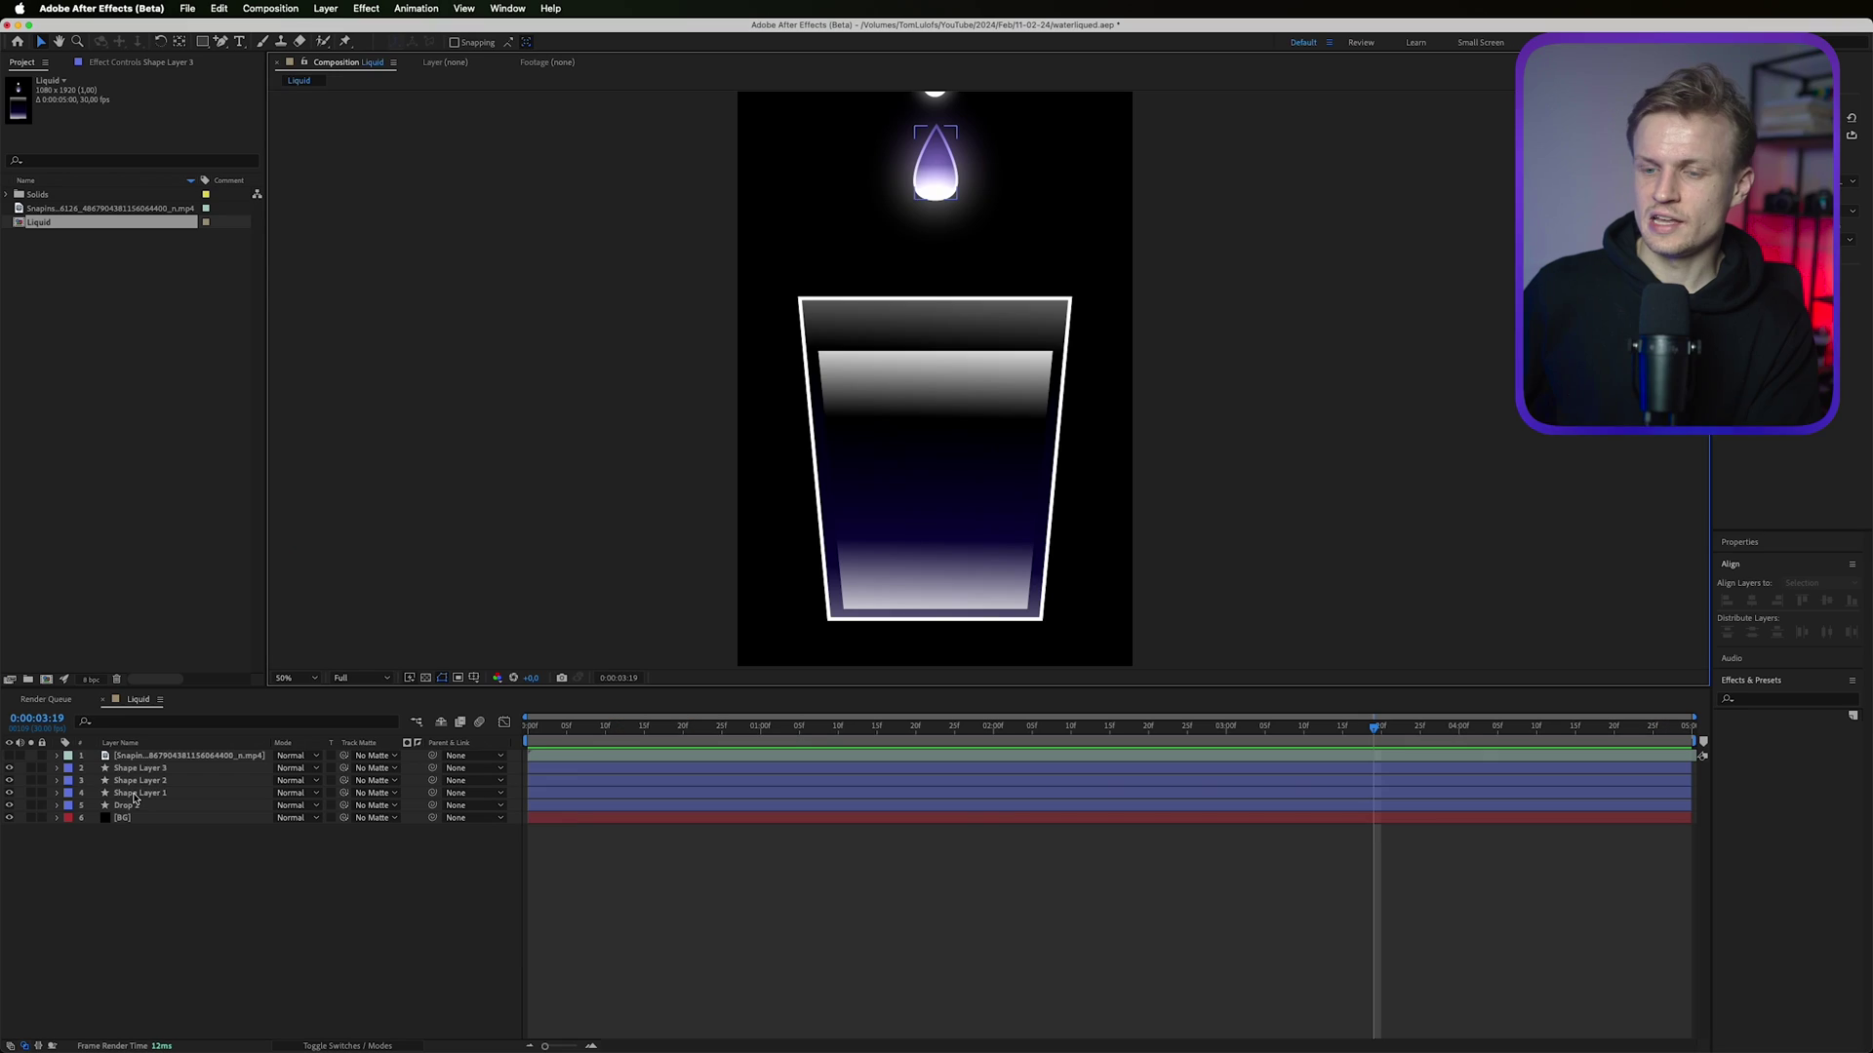
left_click(134, 795)
left_click(180, 64)
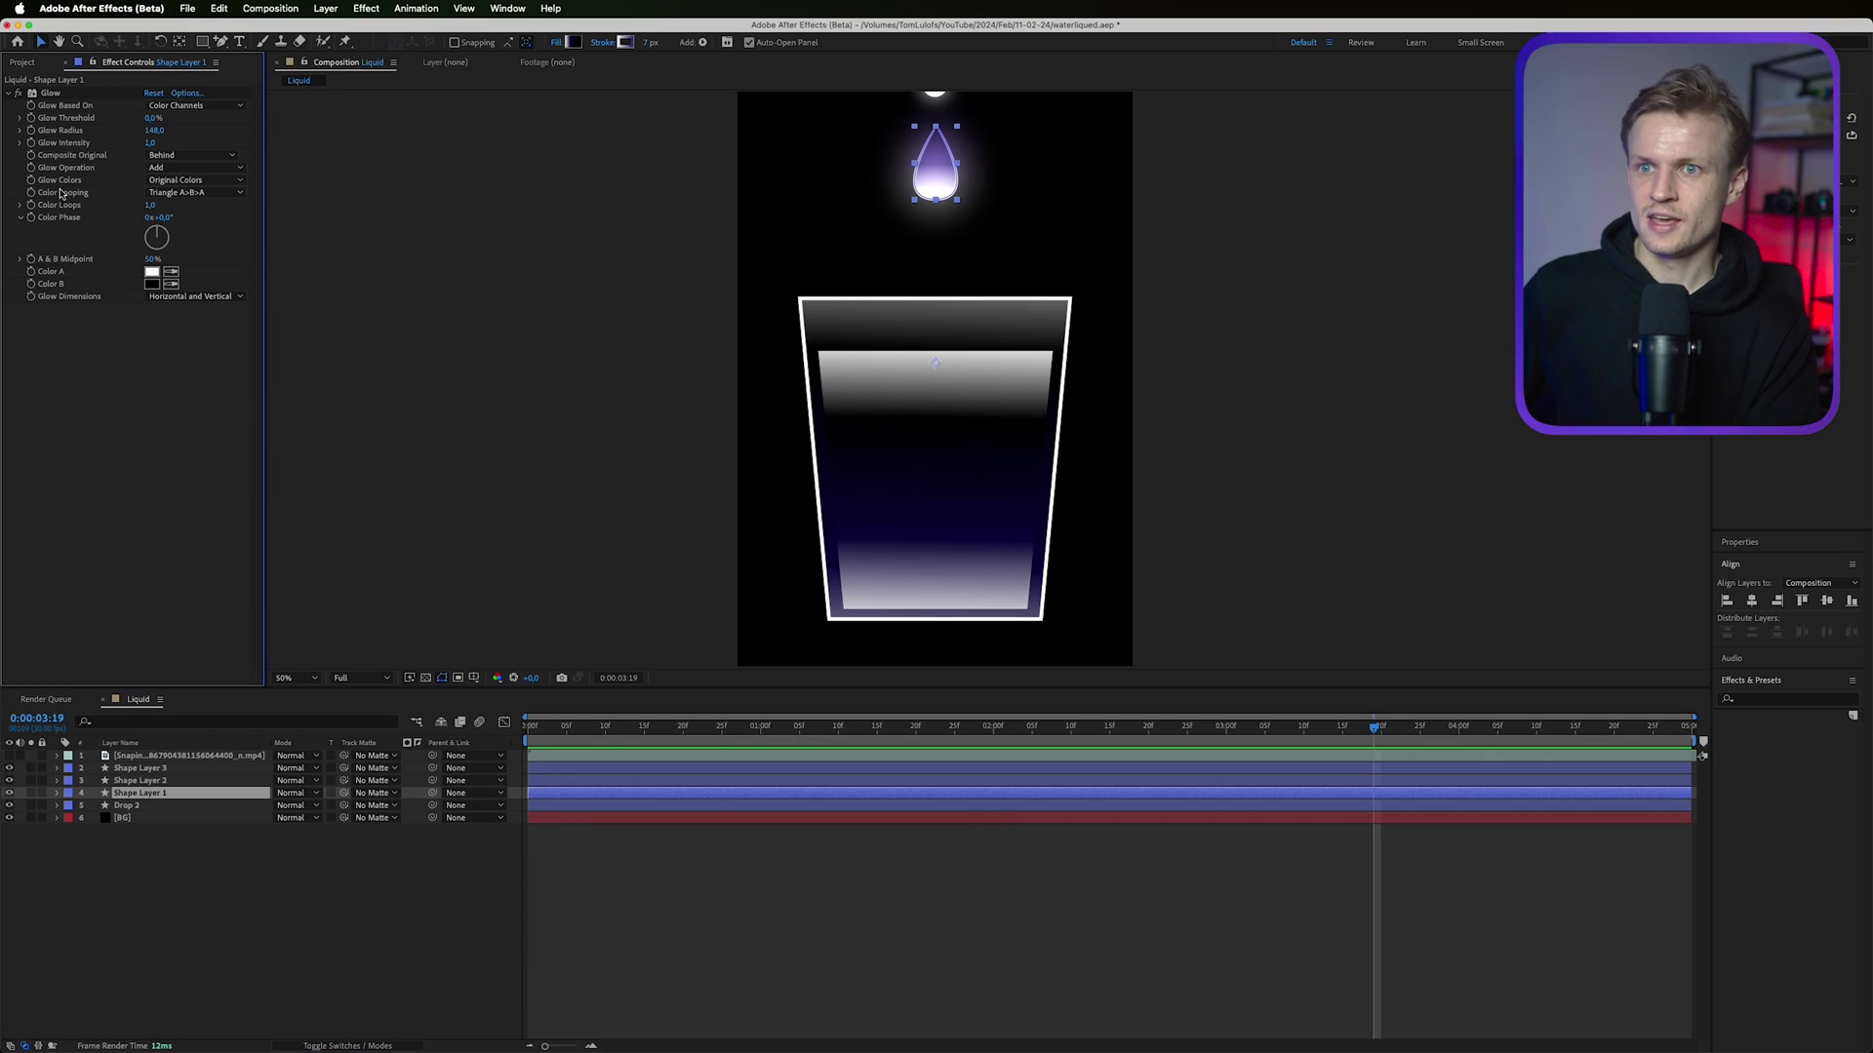
left_click(52, 91)
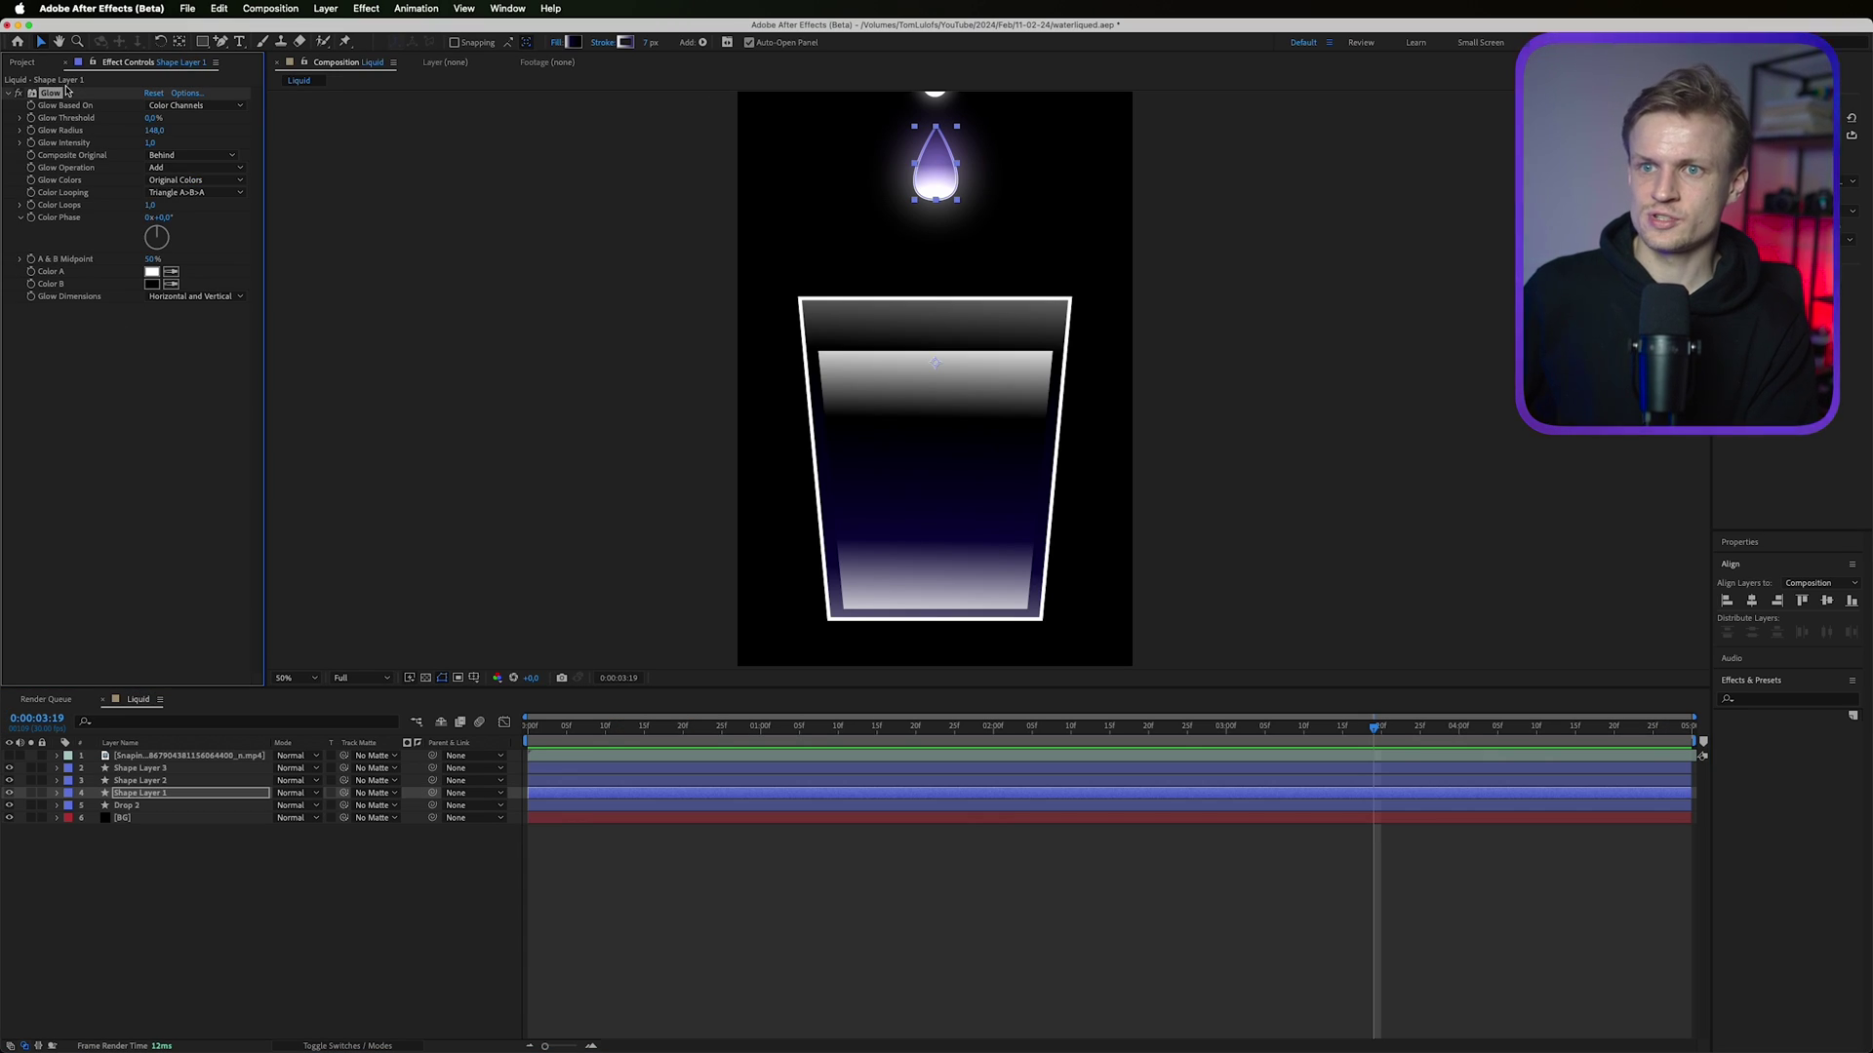
left_click(156, 781)
key("ctrl+v")
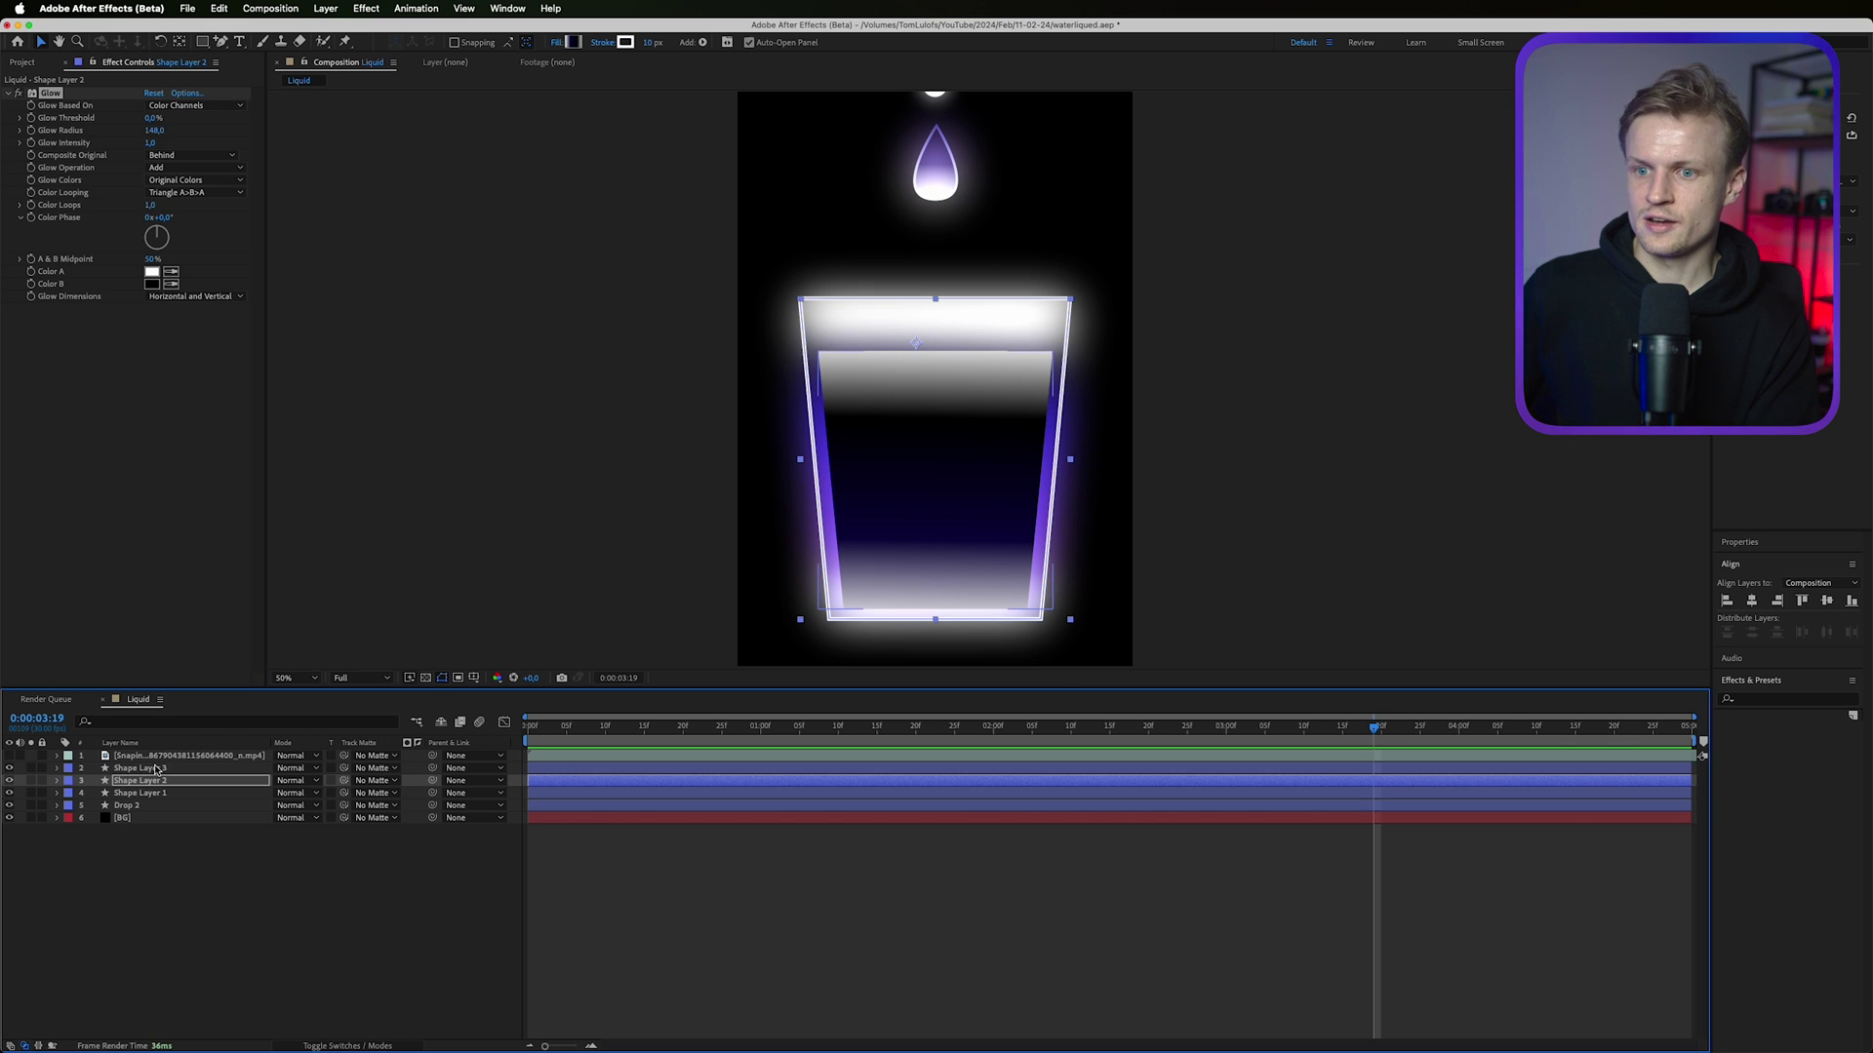
left_click(156, 768)
key("super+v")
left_click(1220, 300)
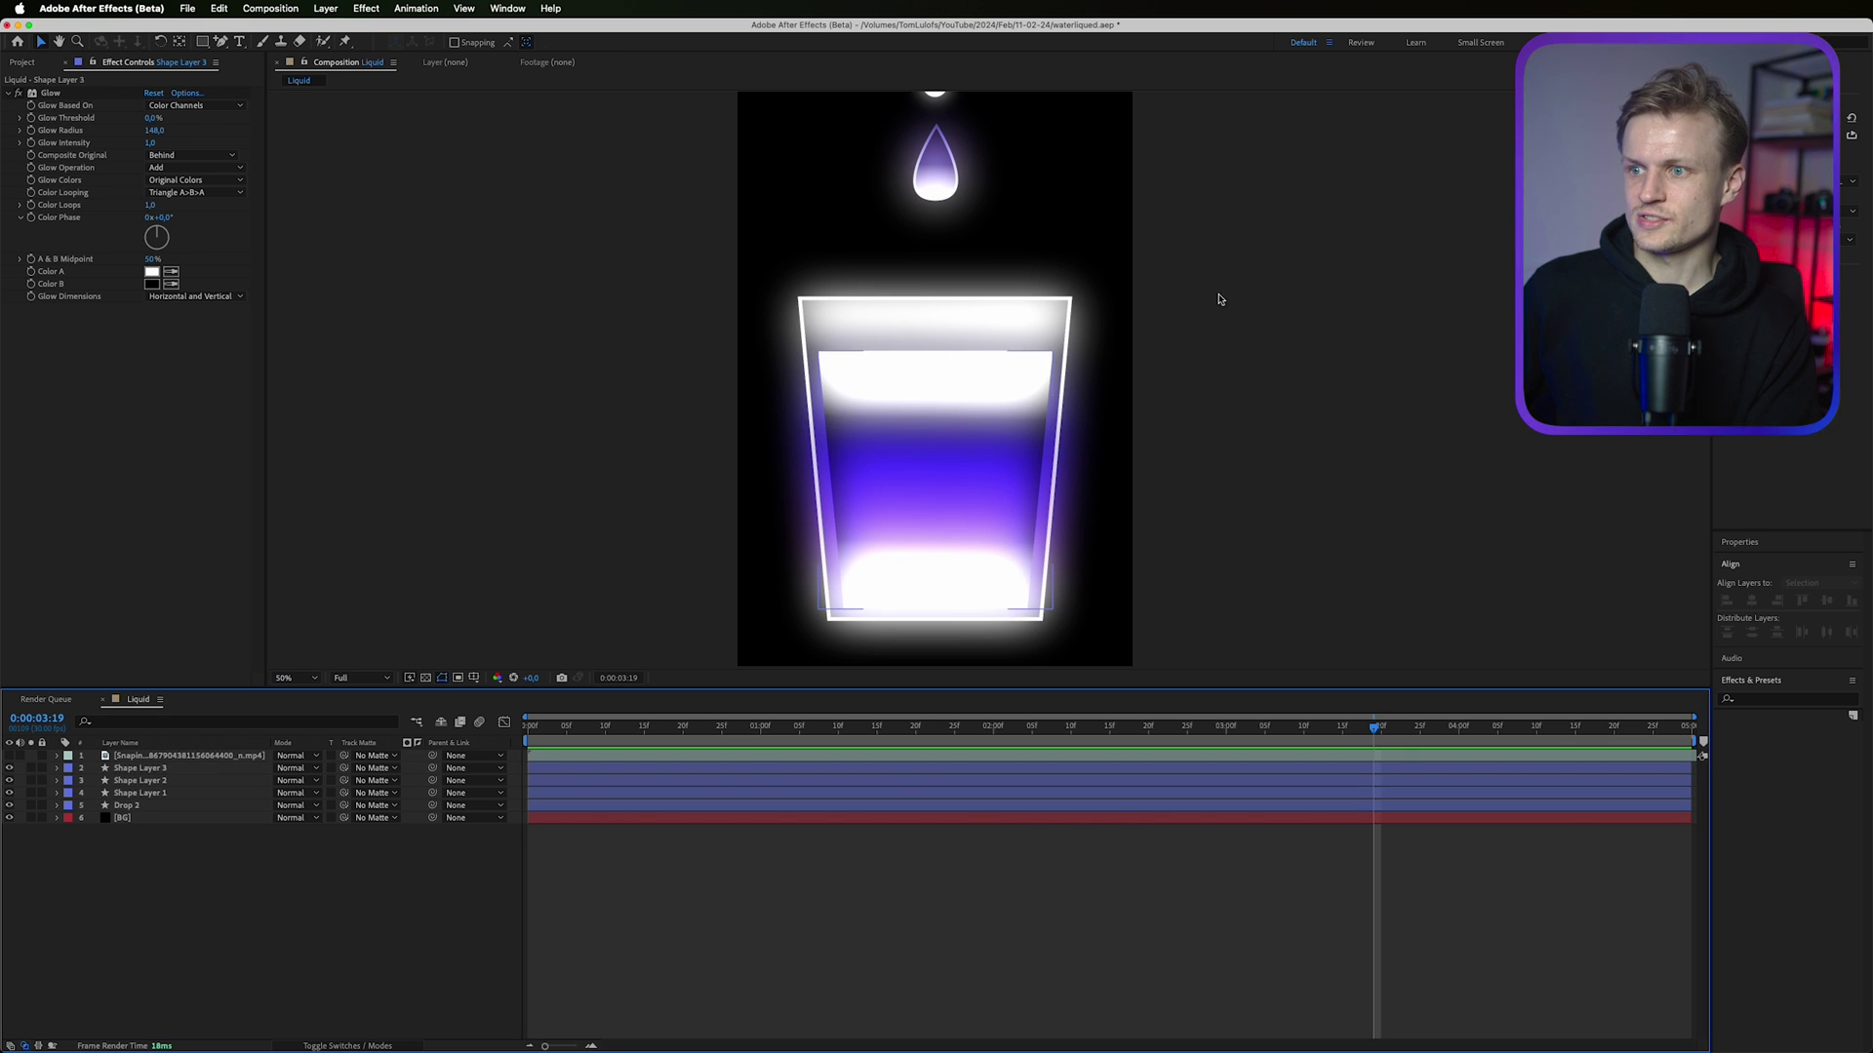
Set the Glow Threshold of the inner liquid layer to 3.1%.
left_click(158, 767)
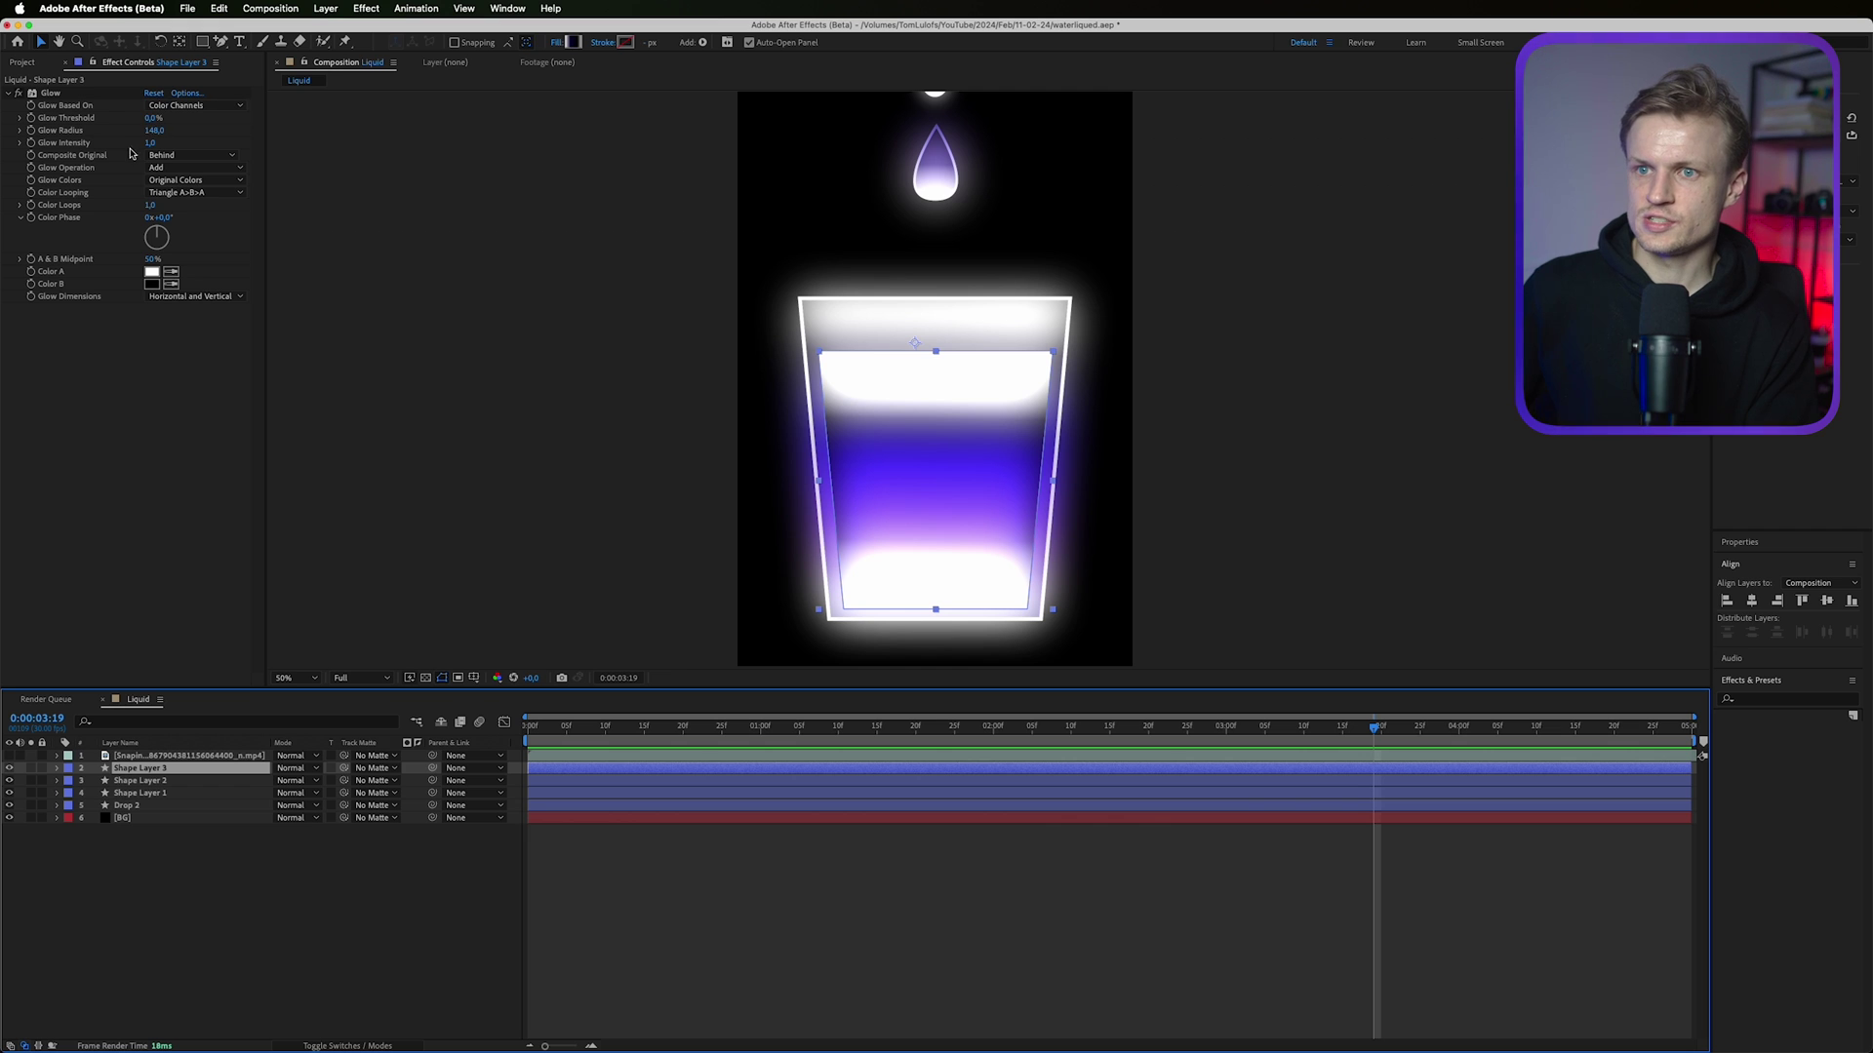
mouse_move(154, 131)
left_mouse_down()
mouse_move(78, 144)
mouse_move(195, 117)
mouse_move(155, 121)
left_mouse_up()
key("super+z")
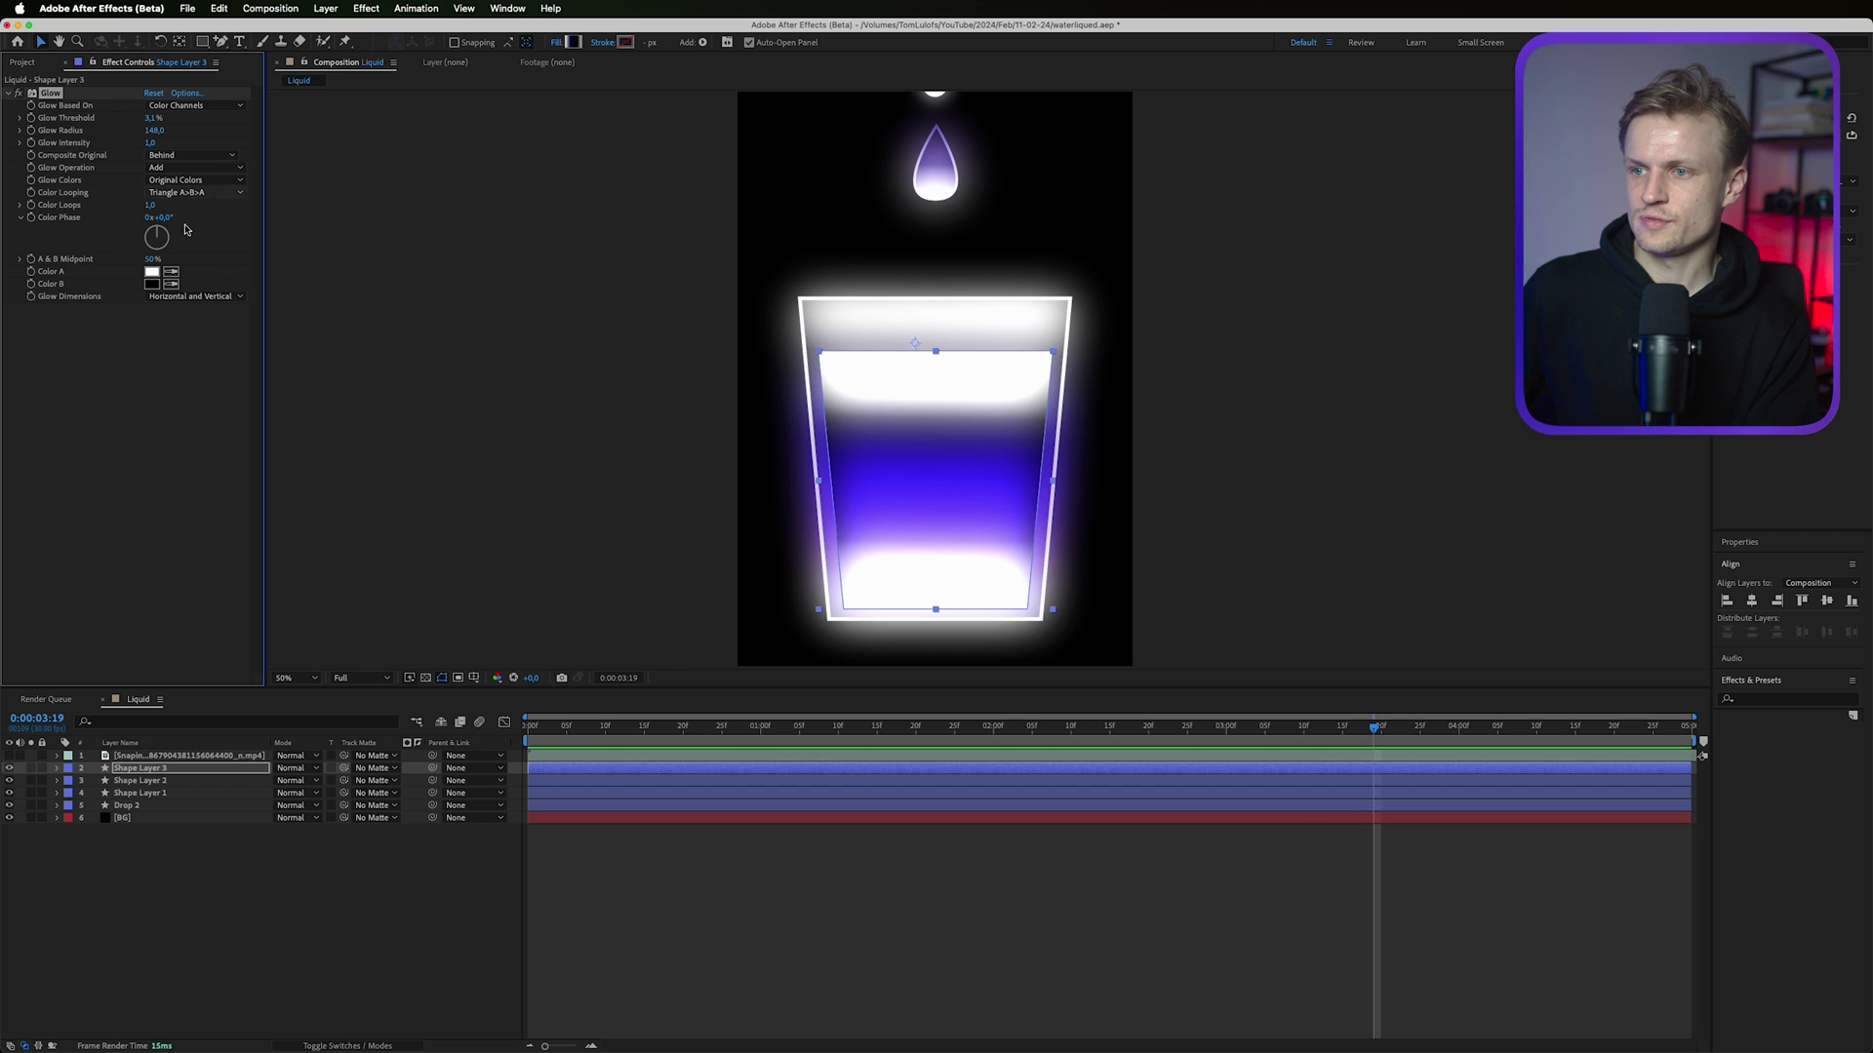
Adjust the Glow Threshold of the outer glass layer to tone down its glow.
left_click(153, 781)
left_click(153, 782)
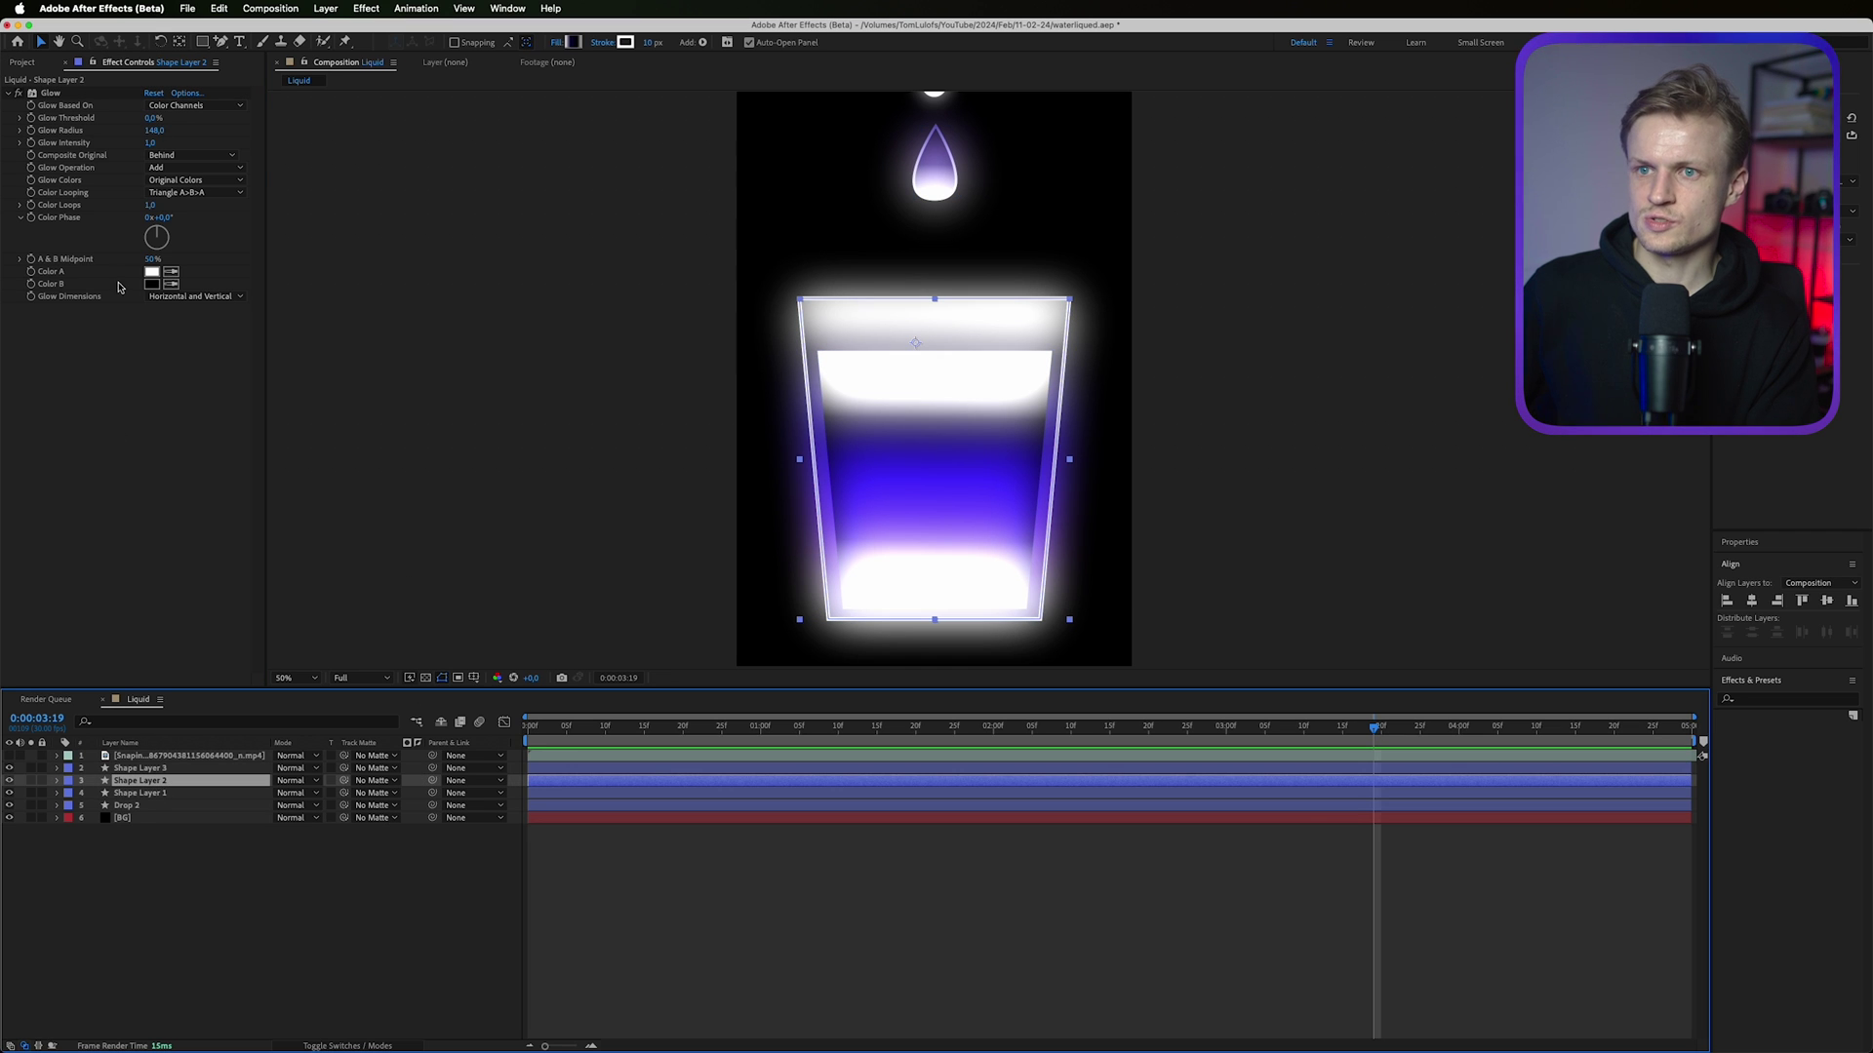
left_click_drag(157, 120, 275, 124)
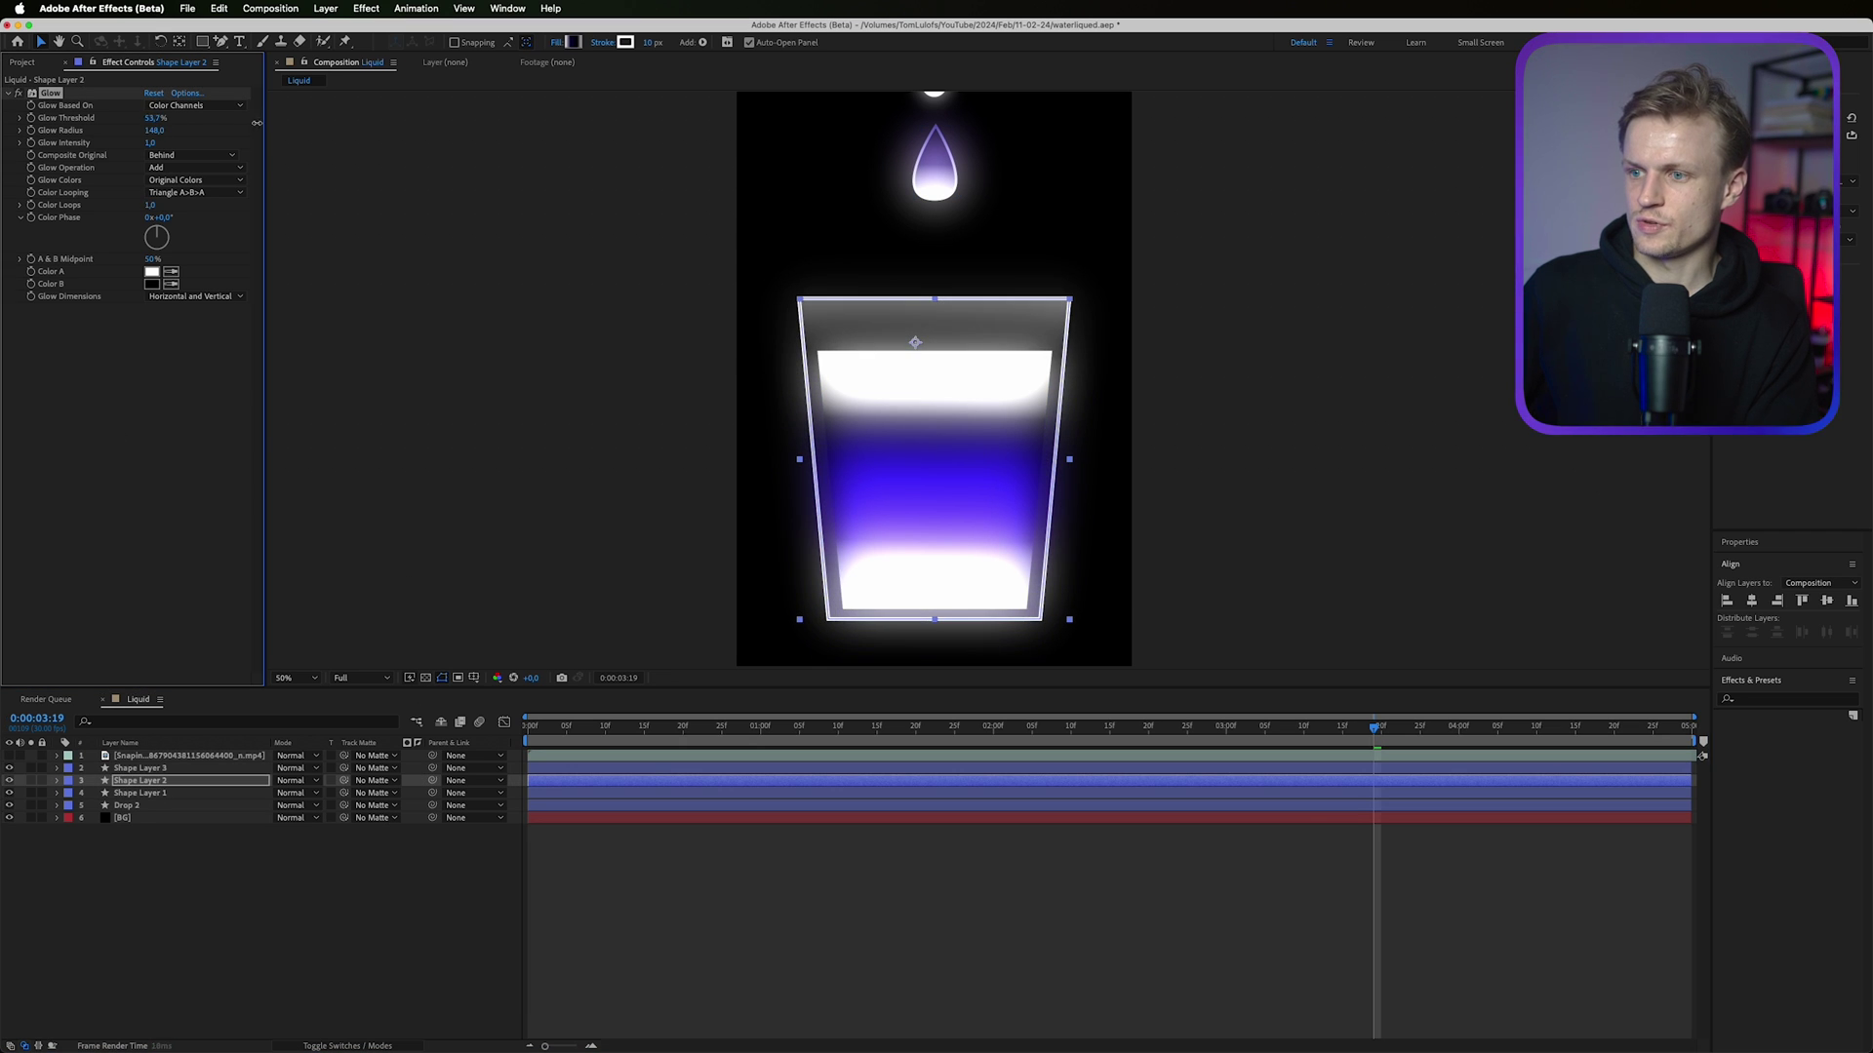
Apply the Ripple effect to the inner liquid layer.
left_click(230, 770)
scroll(877, 419, "down", 1)
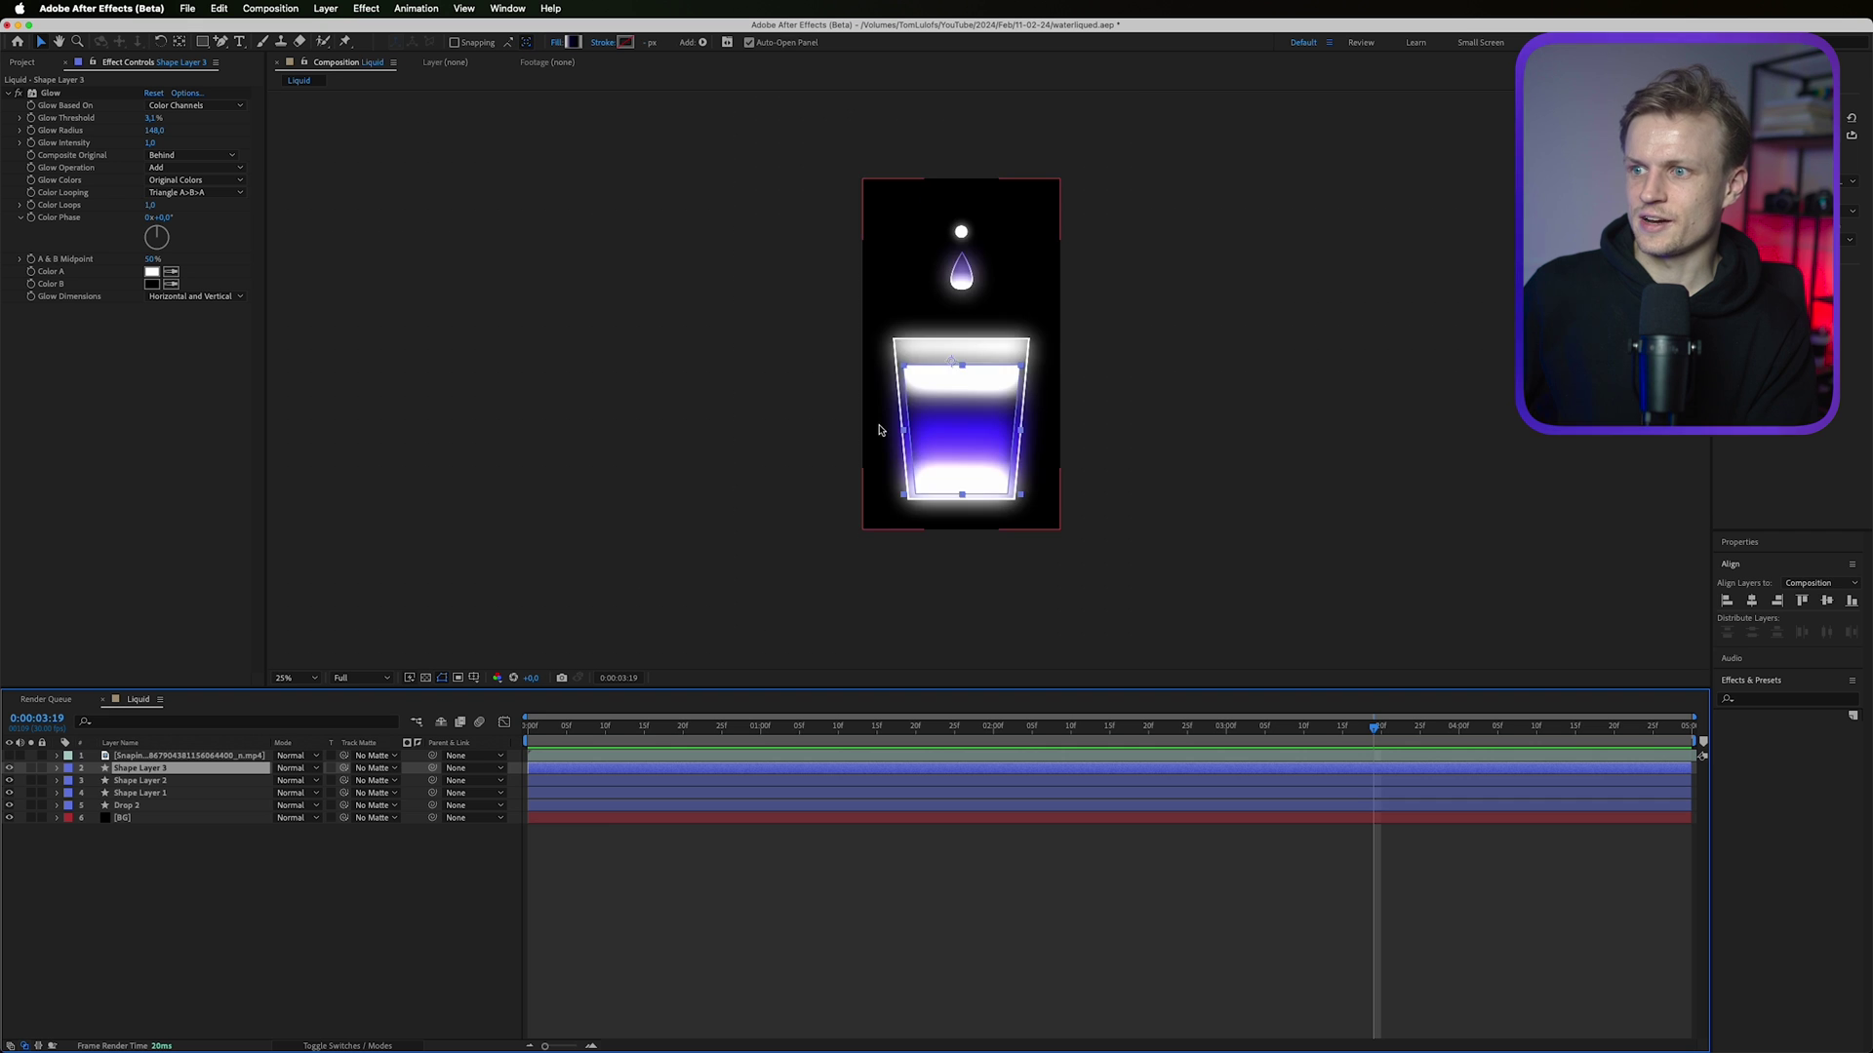
scroll(828, 405, "up", 5)
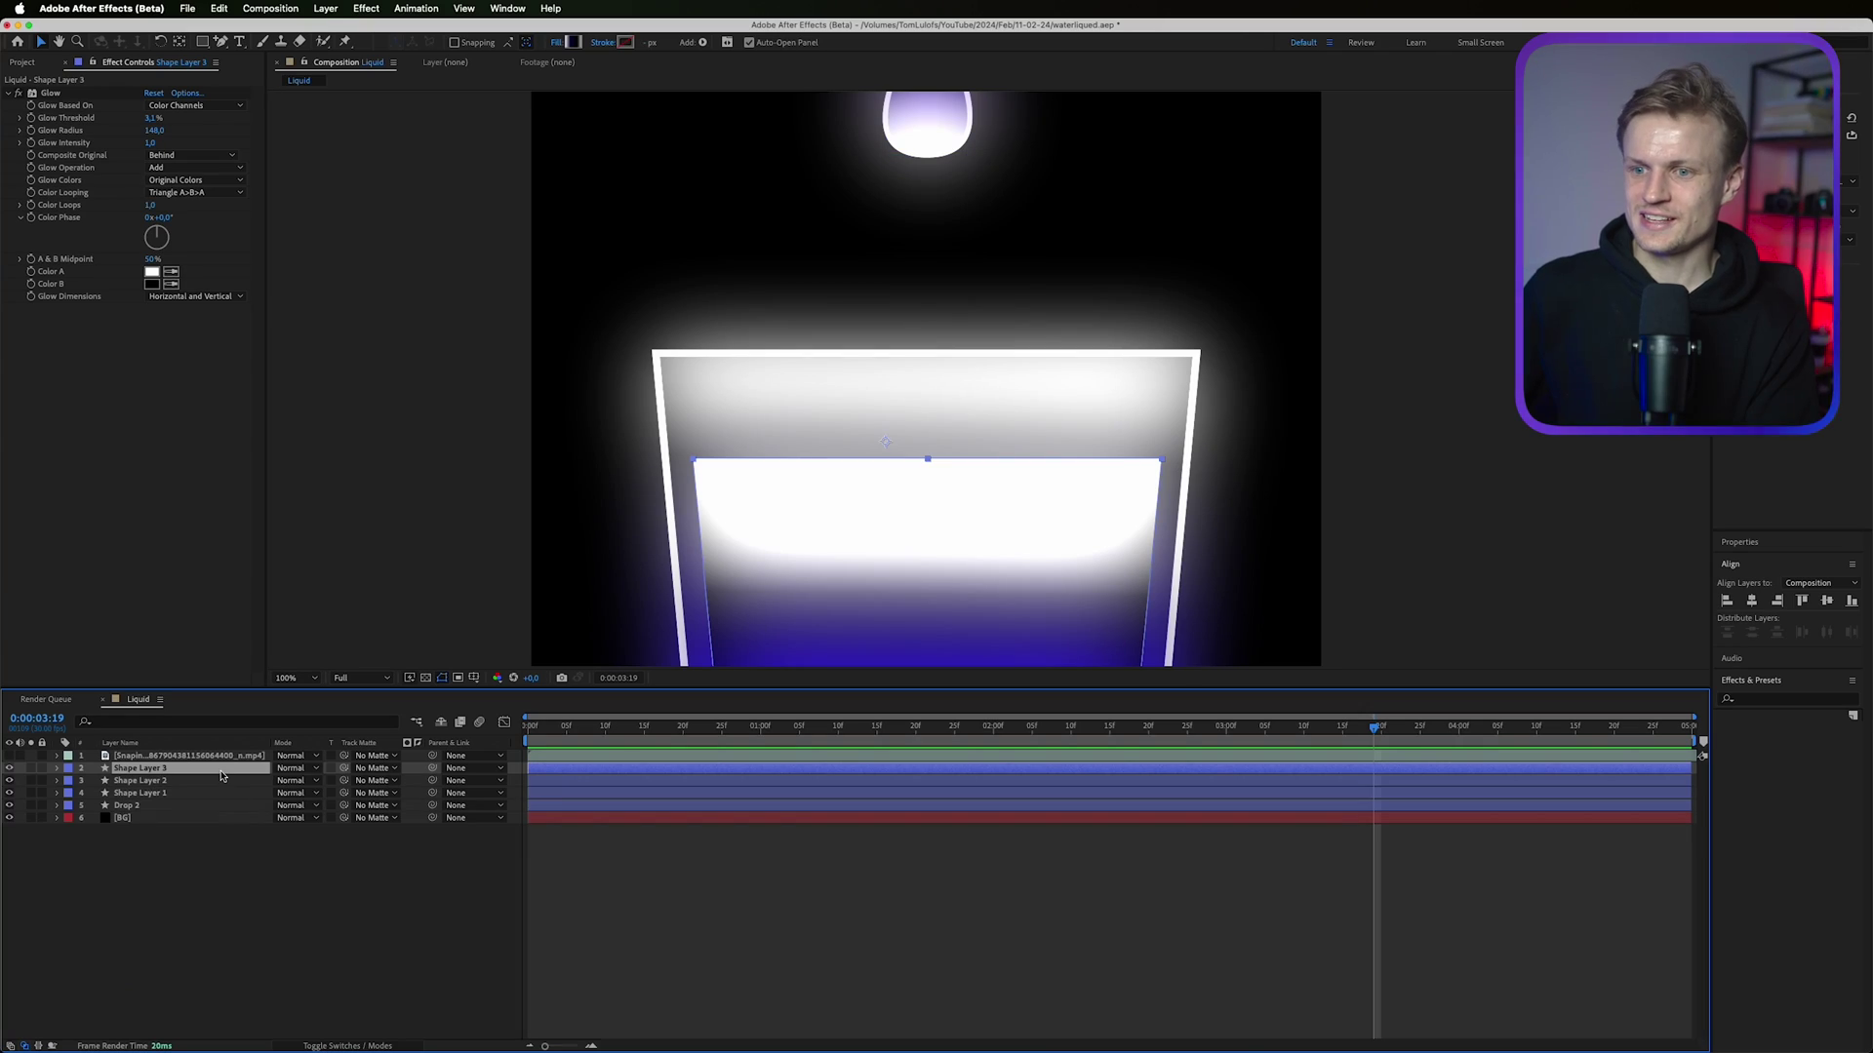
left_click_drag(1092, 485, 923, 335)
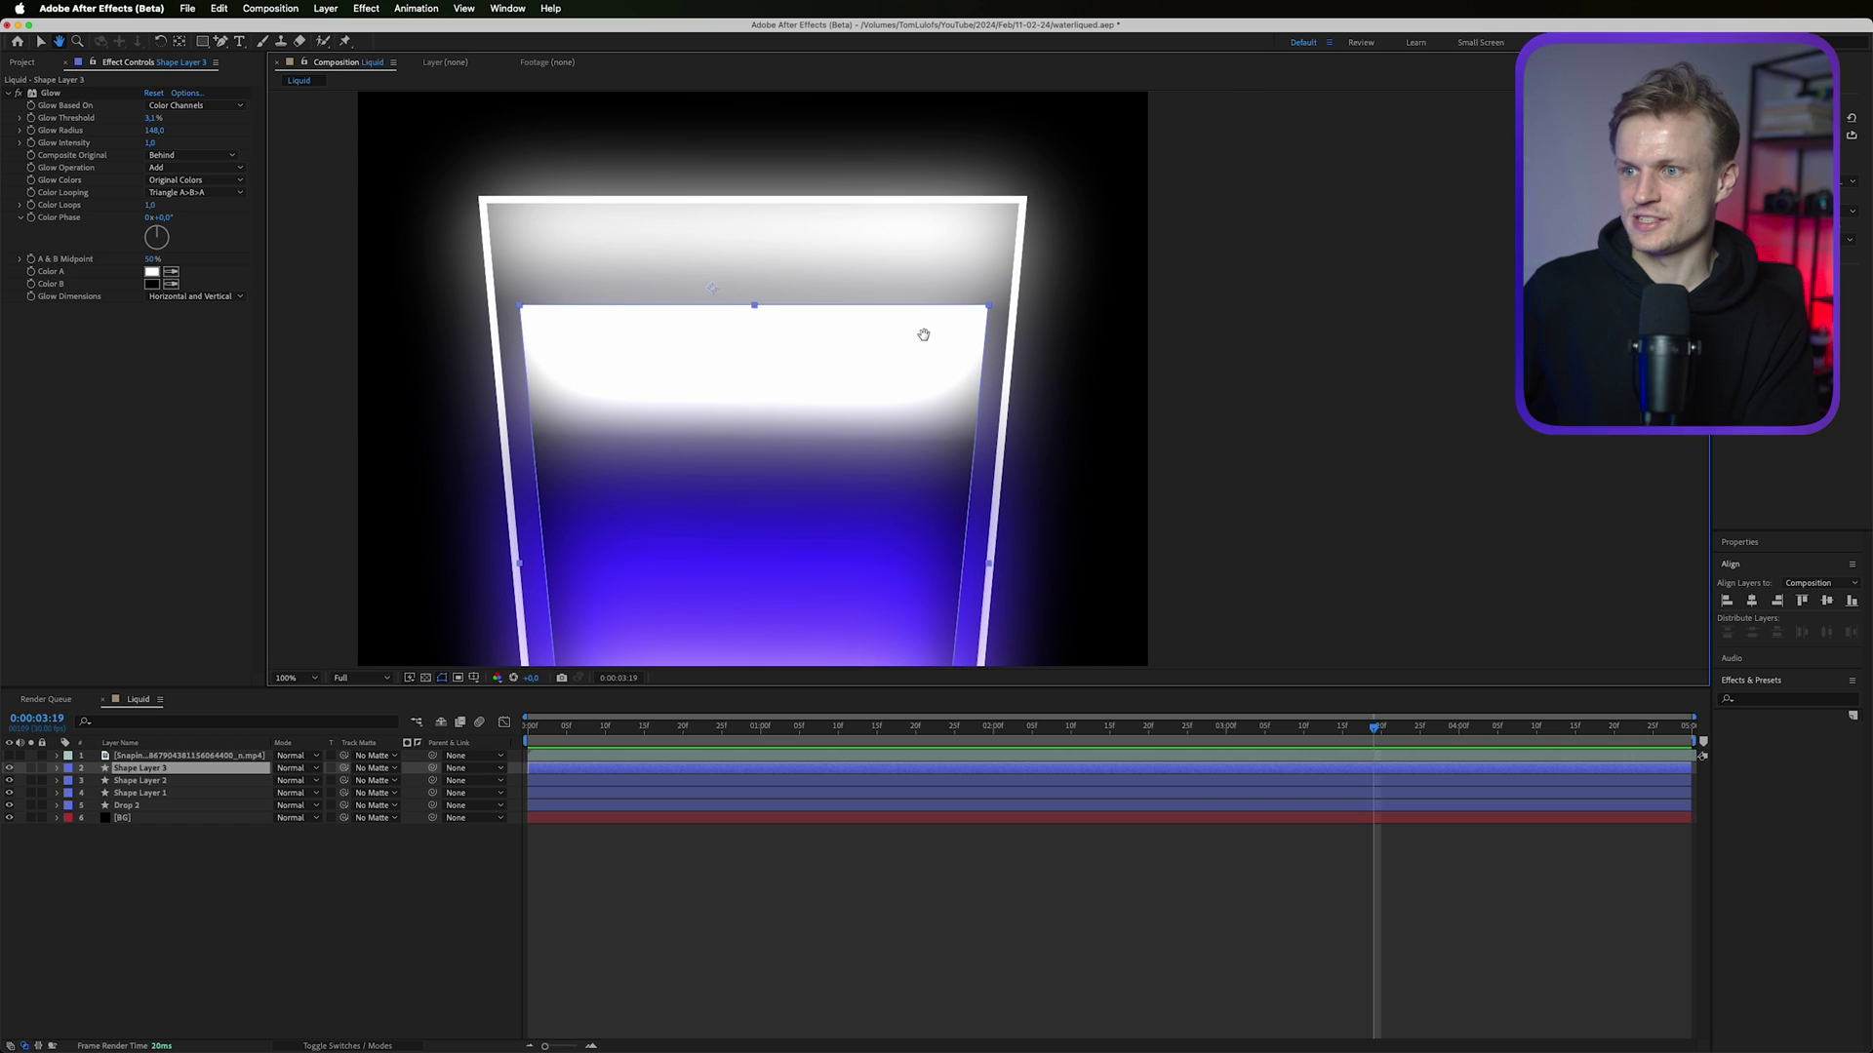
left_click(1806, 700)
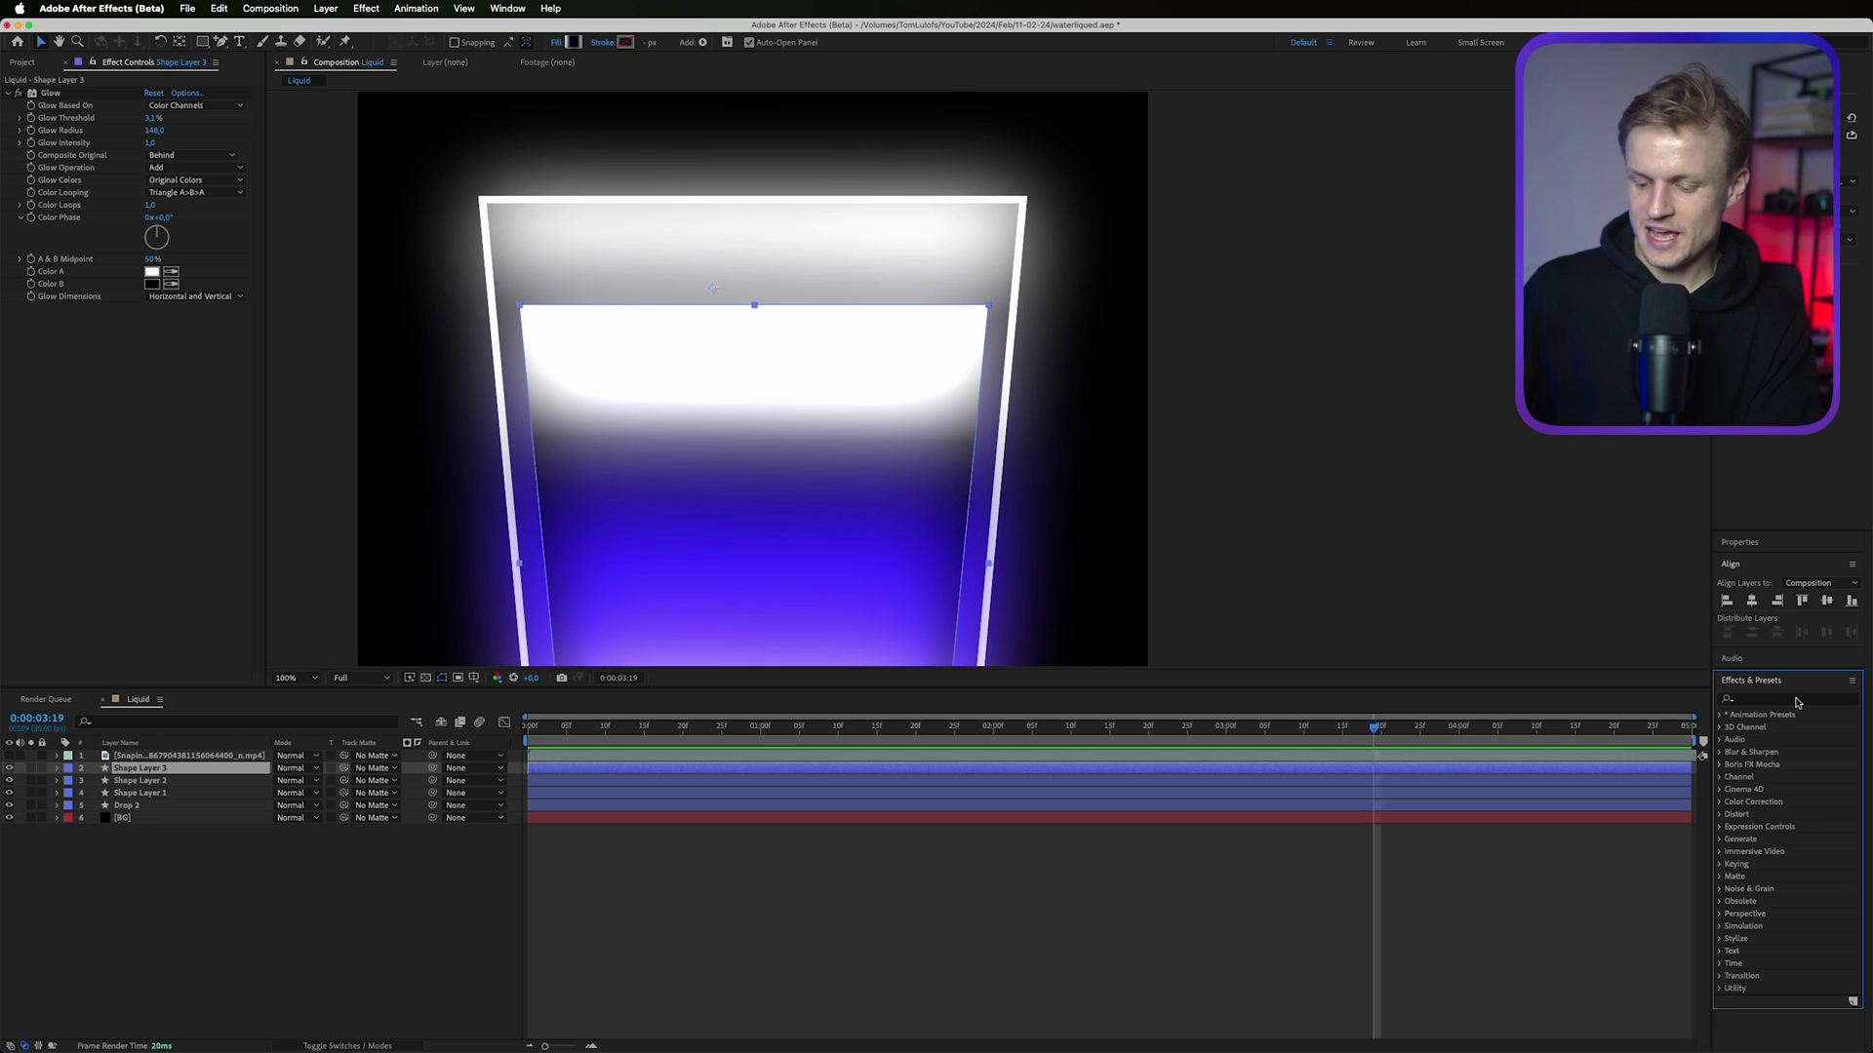
type("rippl")
double_click(1762, 815)
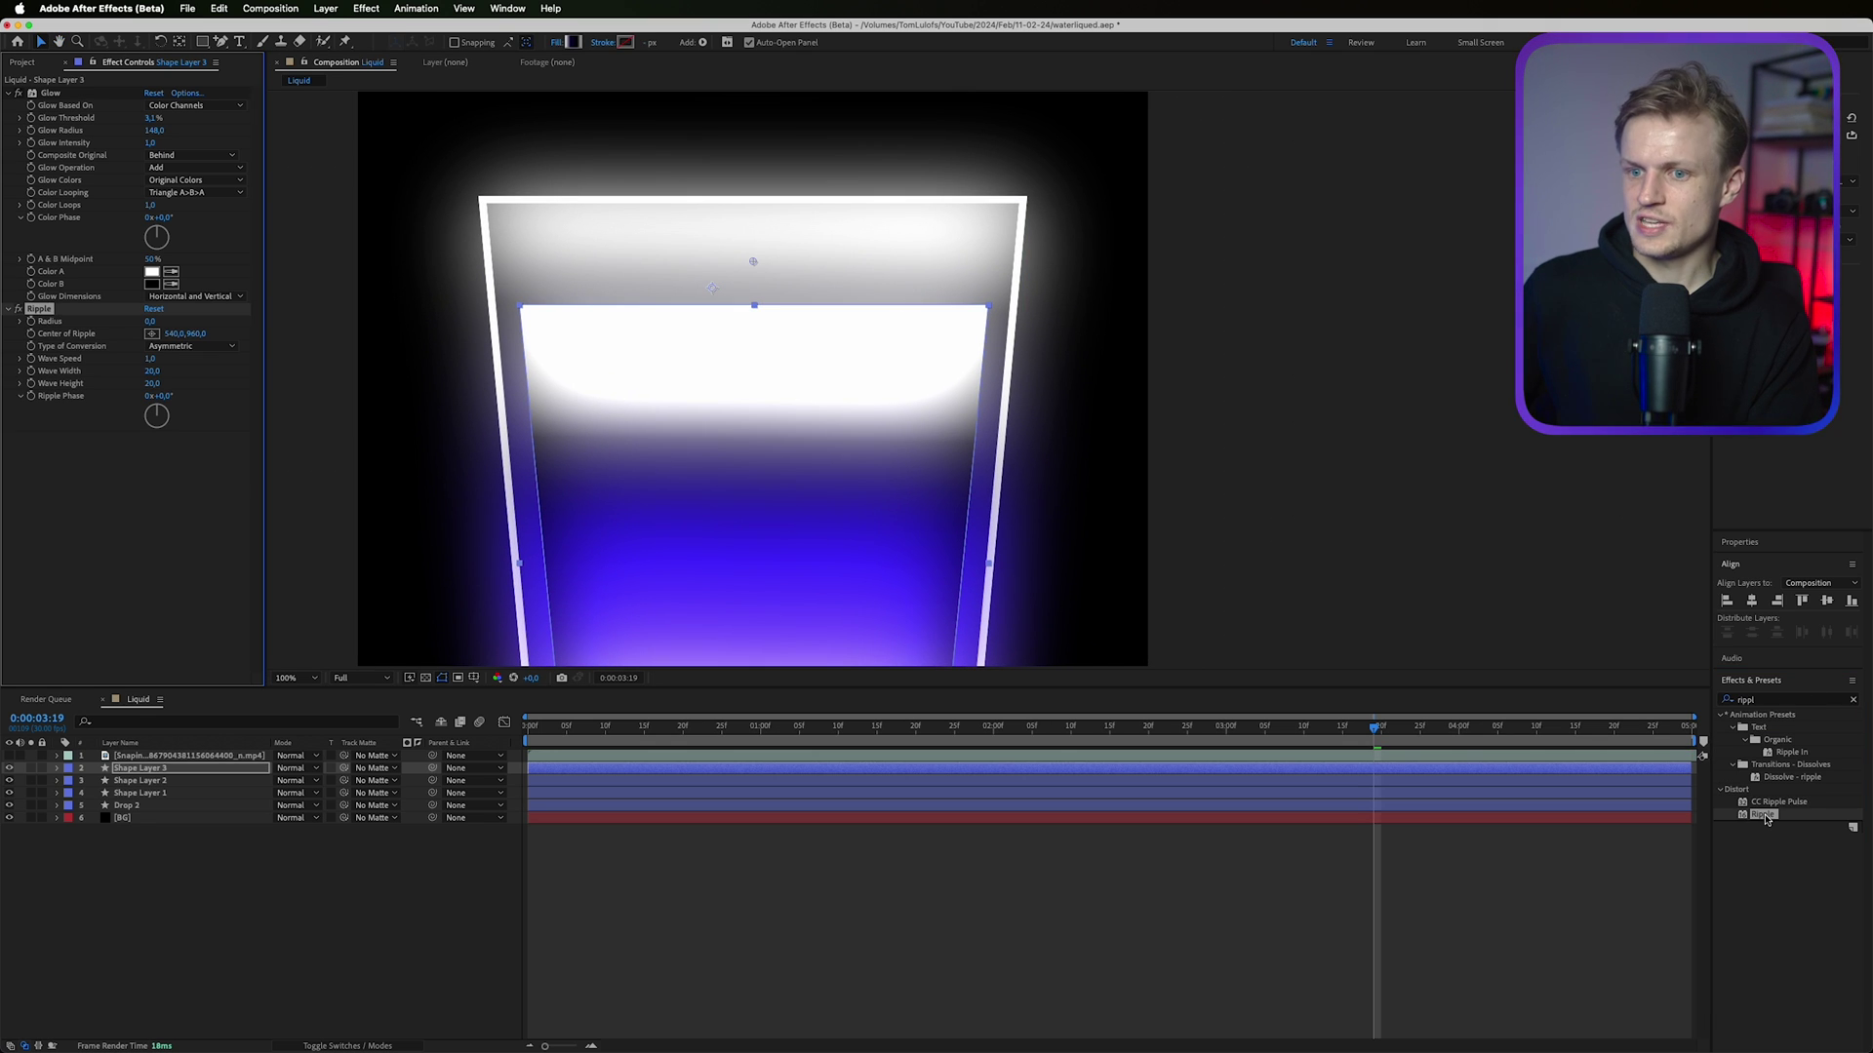
Set the Ripple Radius to 37 and place its centre slightly above the liquid's top edge.
left_click_drag(581, 347, 722, 485)
key("v")
mouse_move(869, 399)
left_mouse_down()
mouse_move(870, 447)
mouse_move(876, 416)
left_mouse_up()
left_click_drag(149, 321, 171, 319)
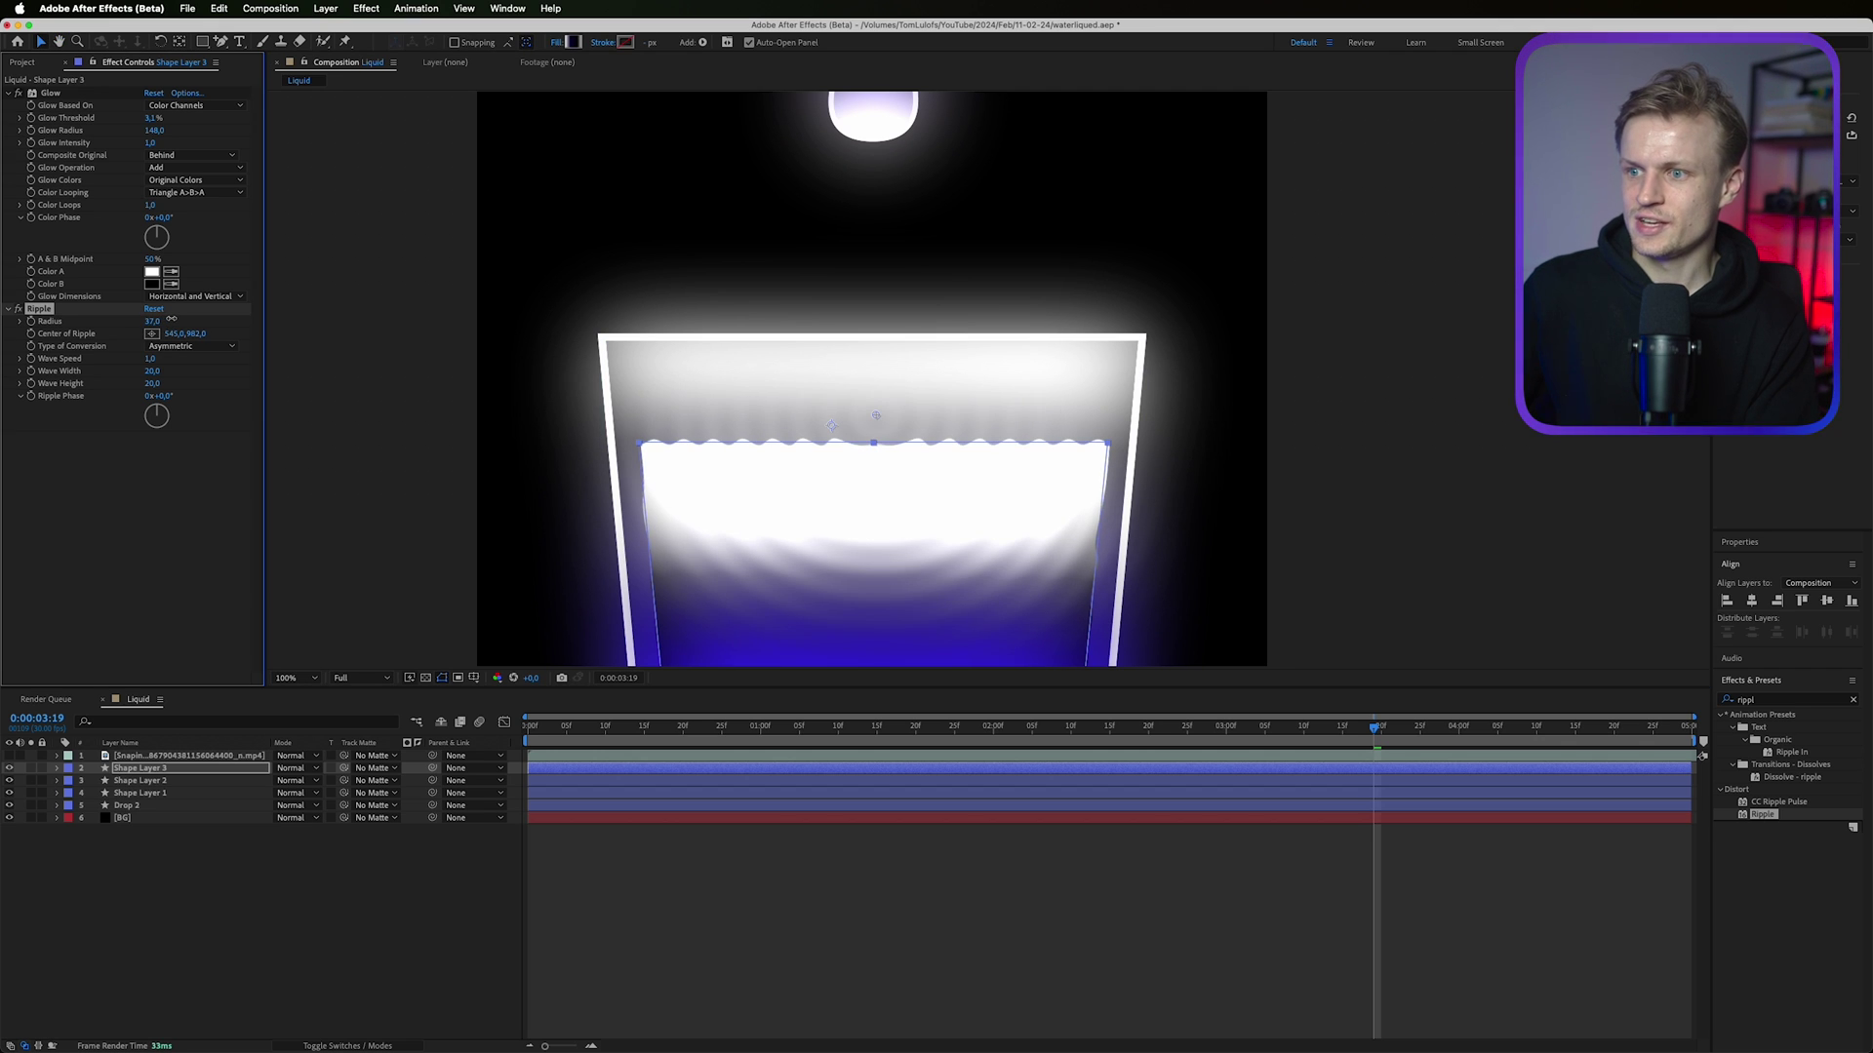
mouse_move(873, 418)
left_mouse_down()
mouse_move(877, 183)
mouse_move(877, 397)
left_mouse_up()
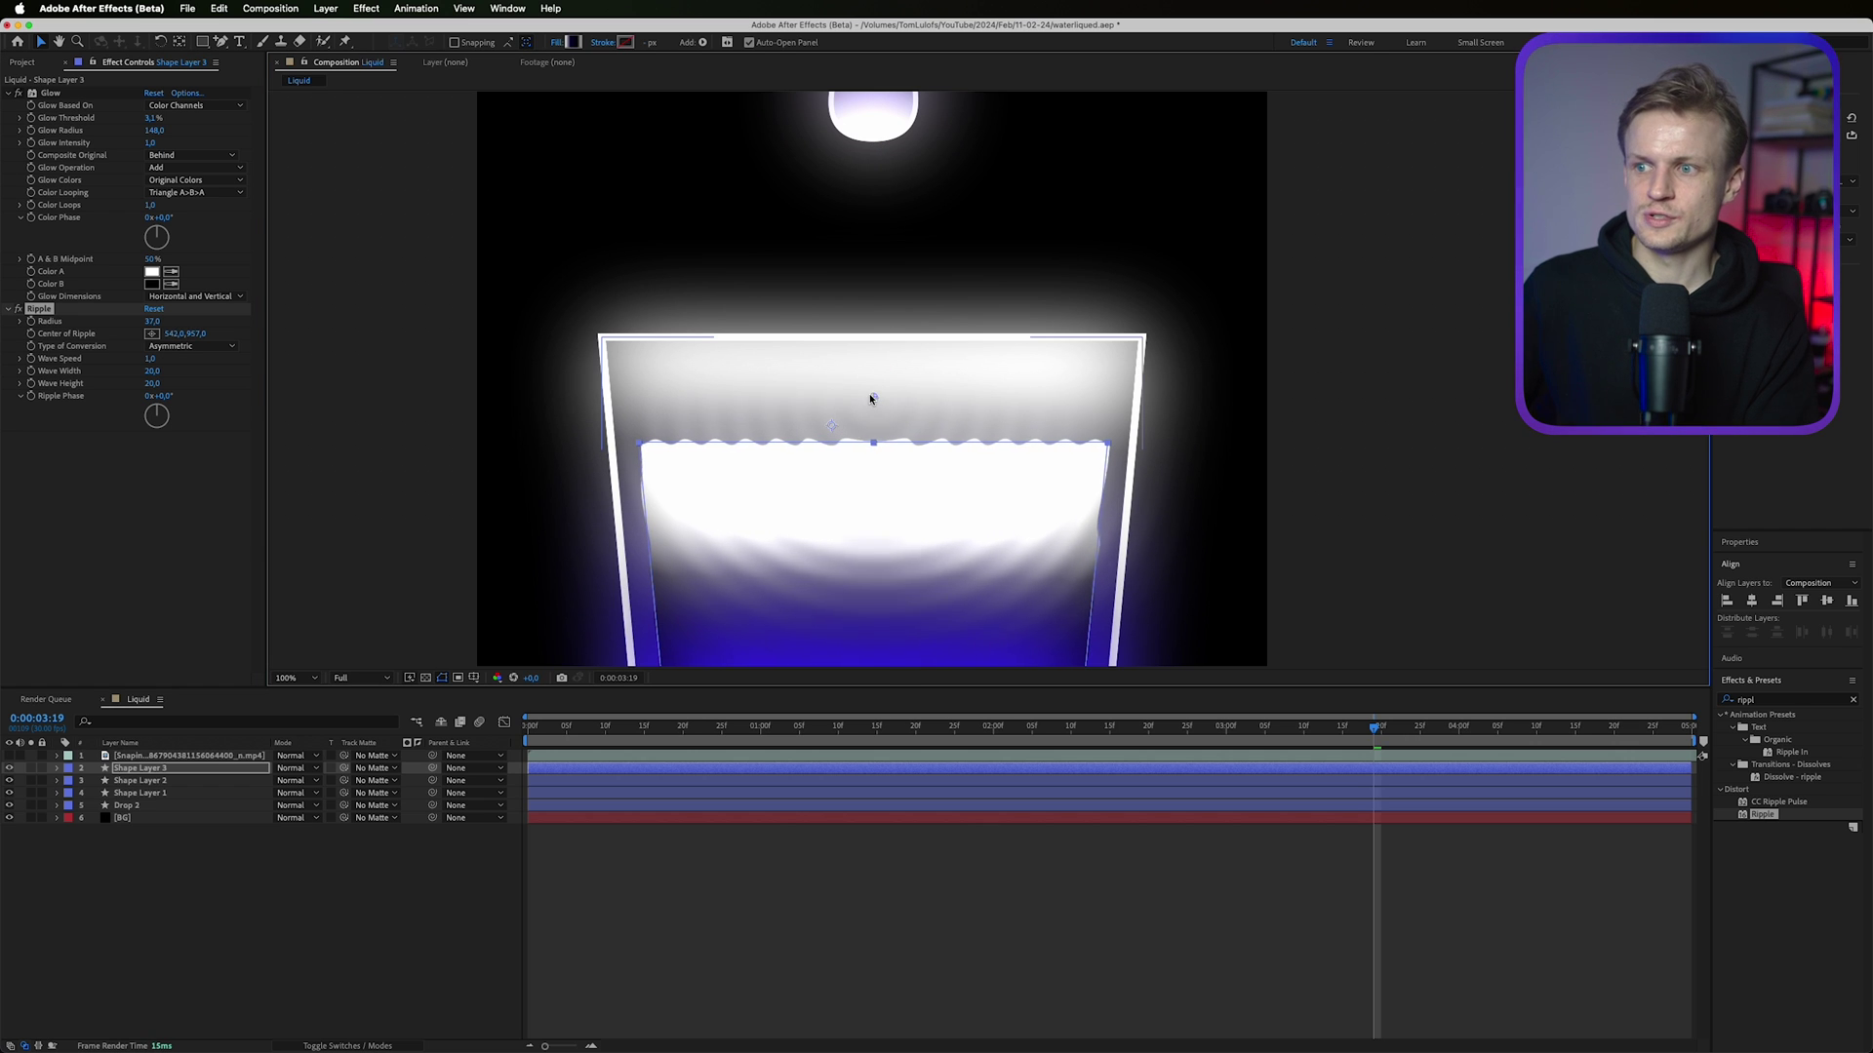
Set the Ripple Radius to 10 and move its centre closer to the liquid's surface.
left_click(154, 321)
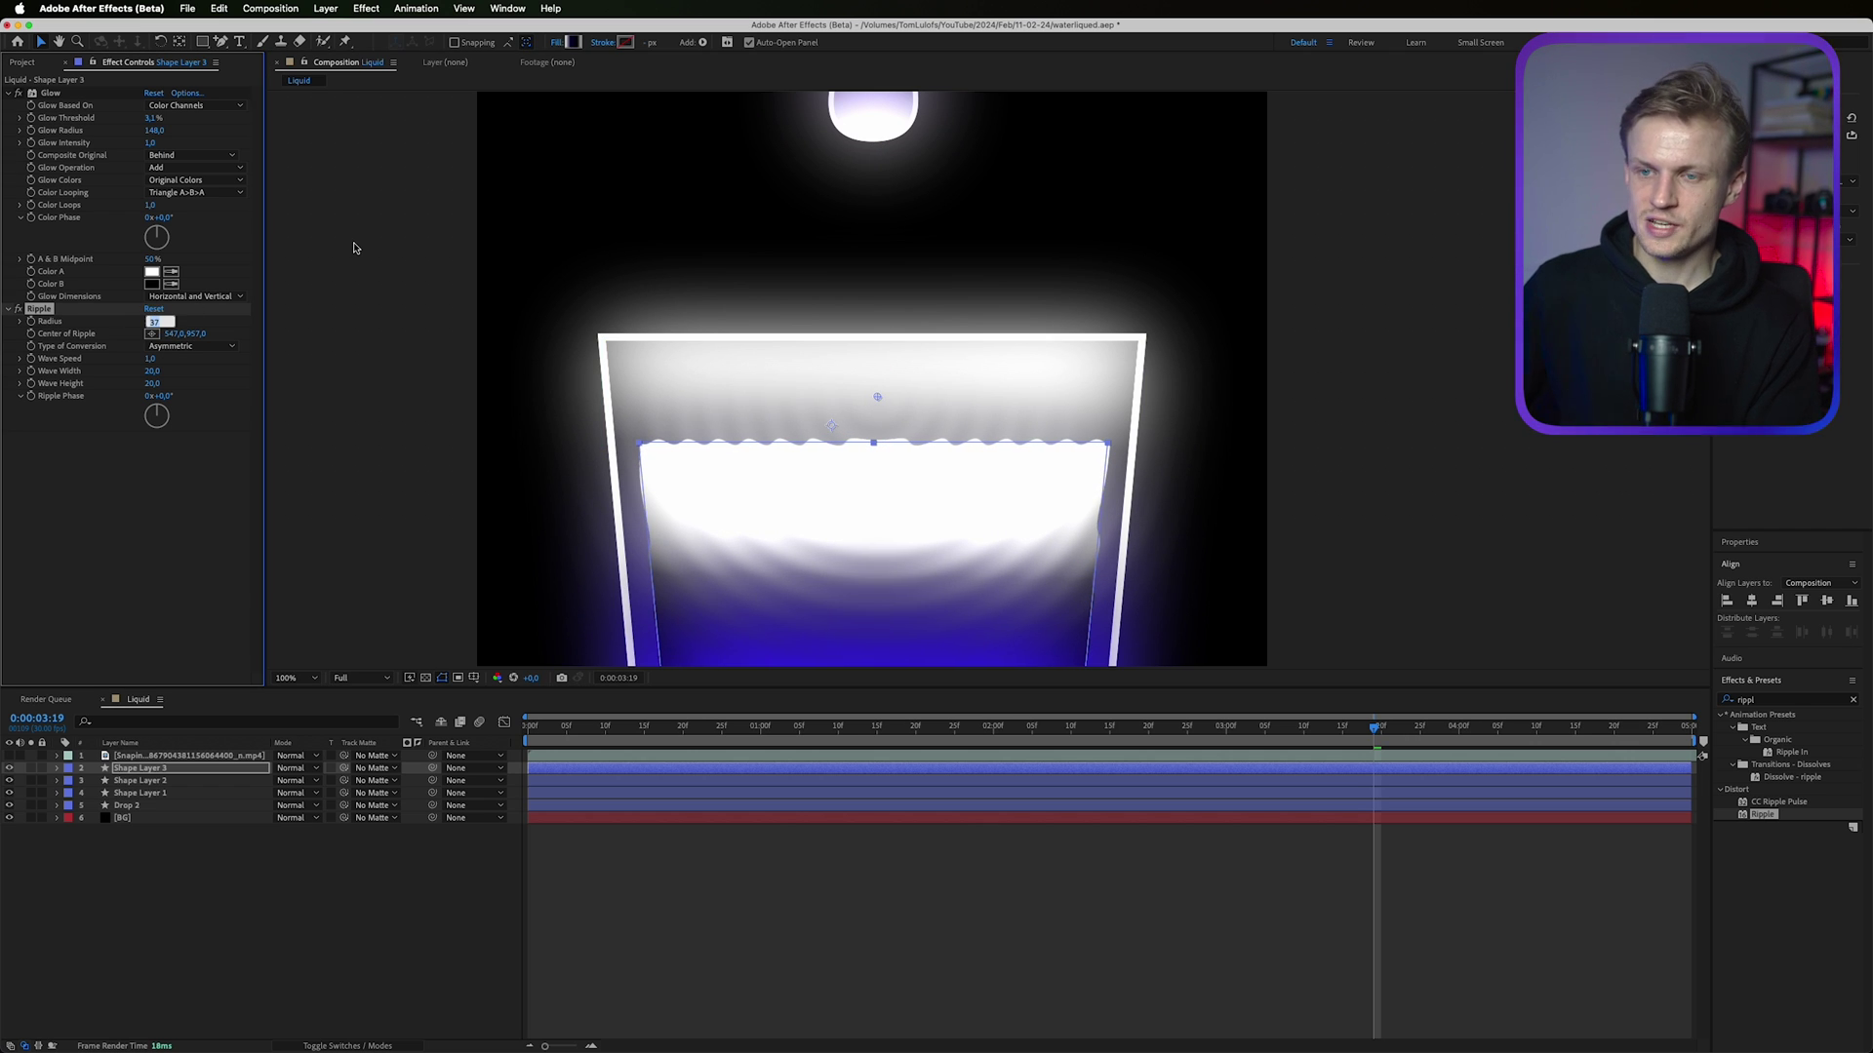
key("Return")
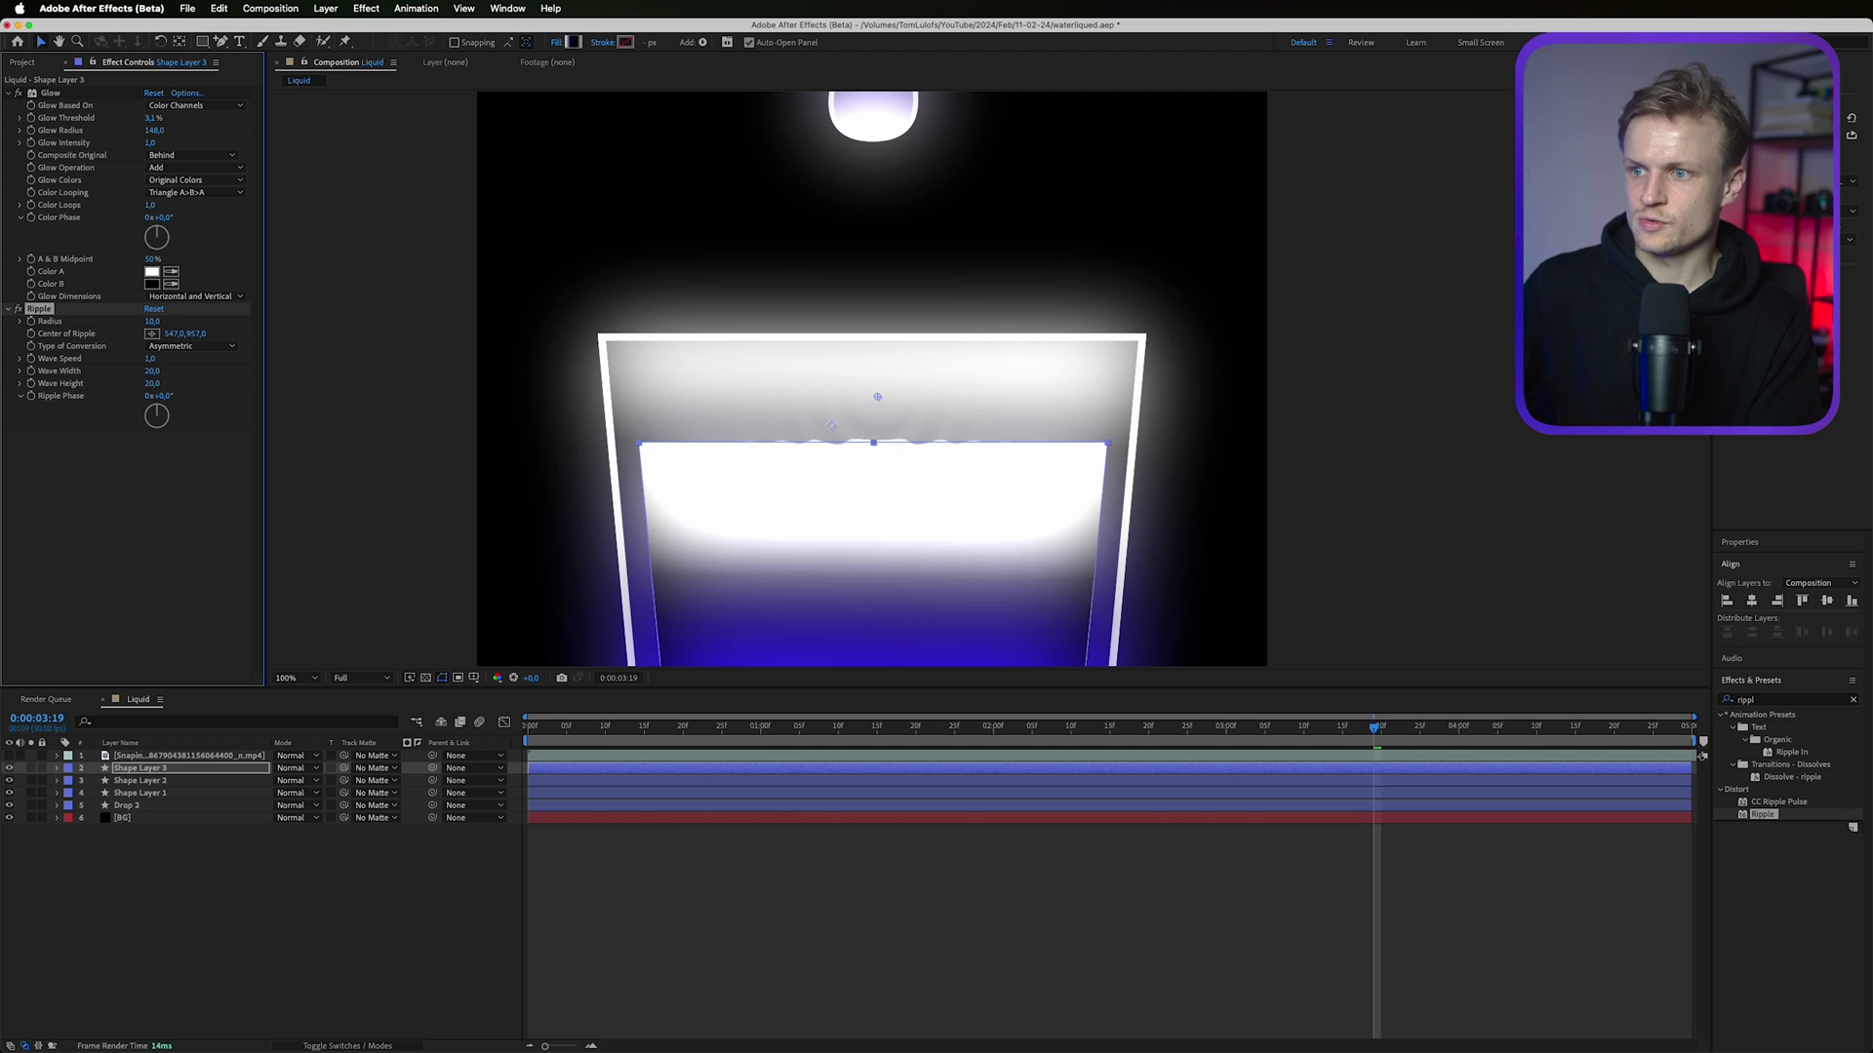
left_click_drag(876, 396, 874, 414)
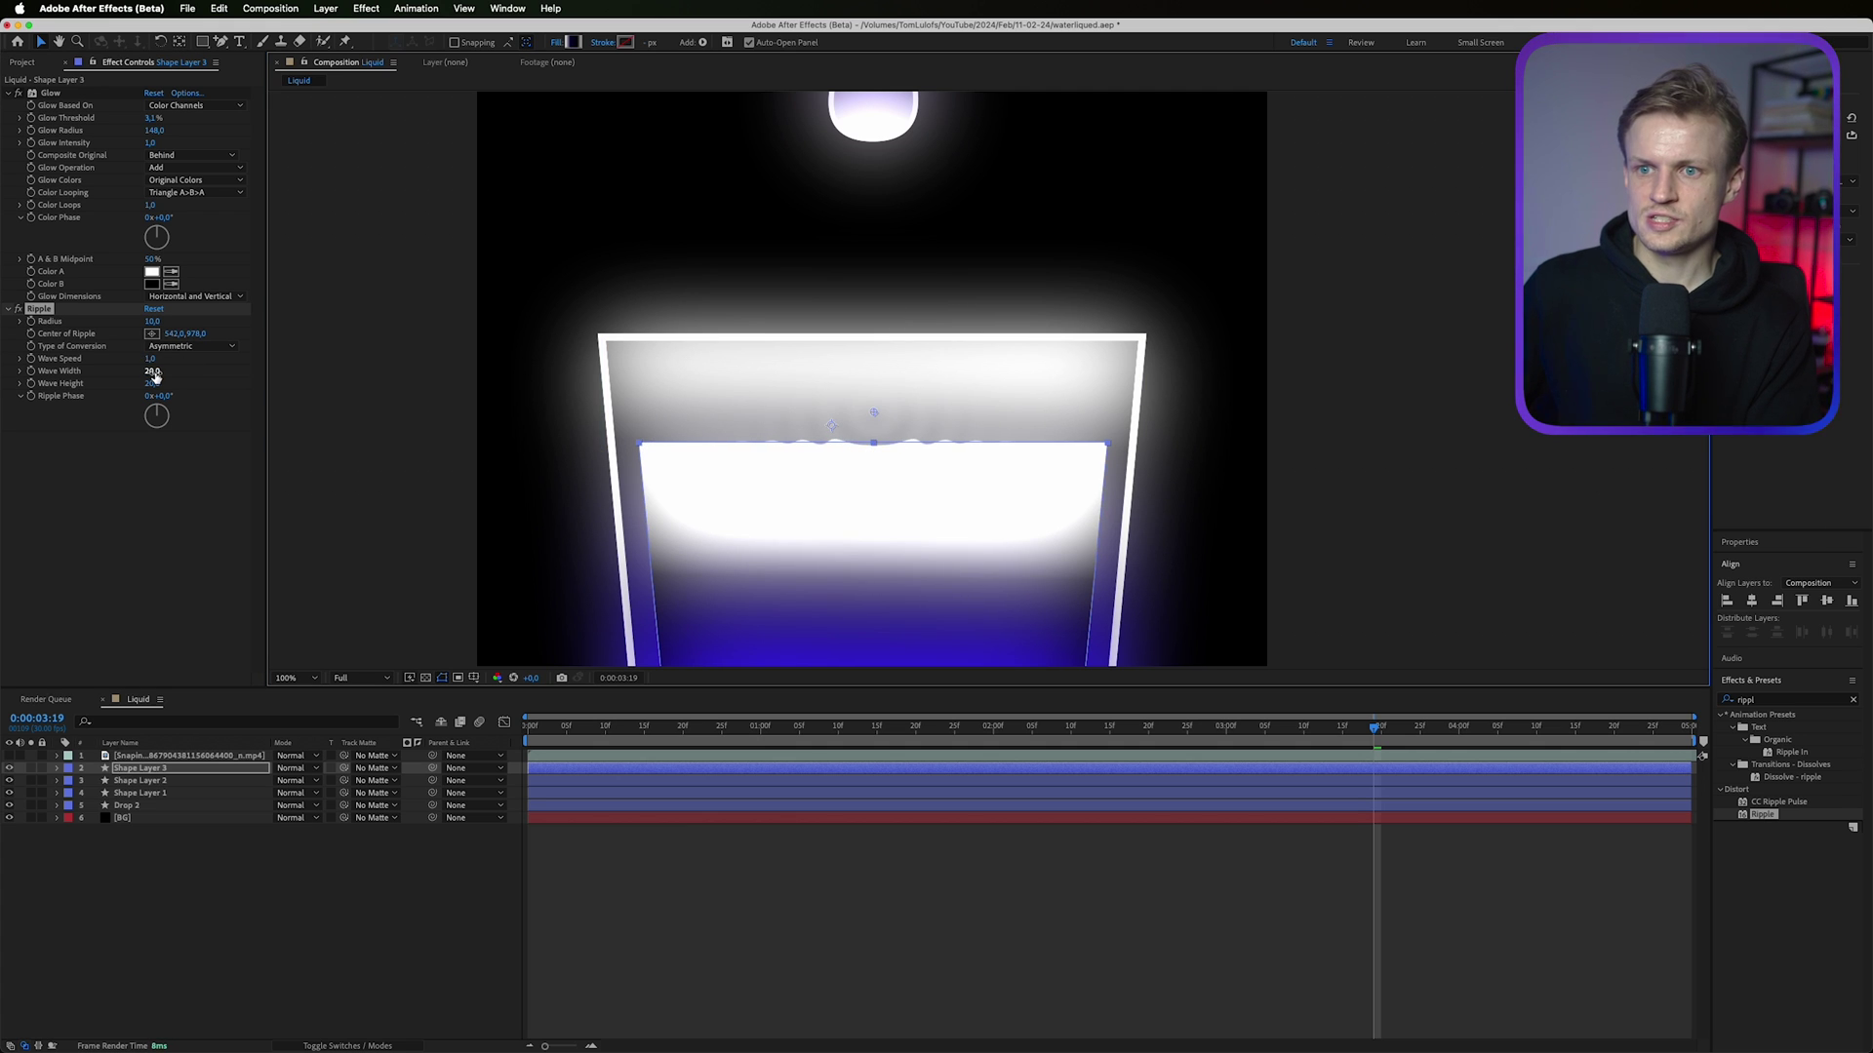
Set the Ripple Wave Width to 37.9 and Radius to 30, with its centre raised to just below the glass rim.
left_click(154, 373)
left_click_drag(161, 371, 177, 371)
left_click_drag(873, 413, 872, 357)
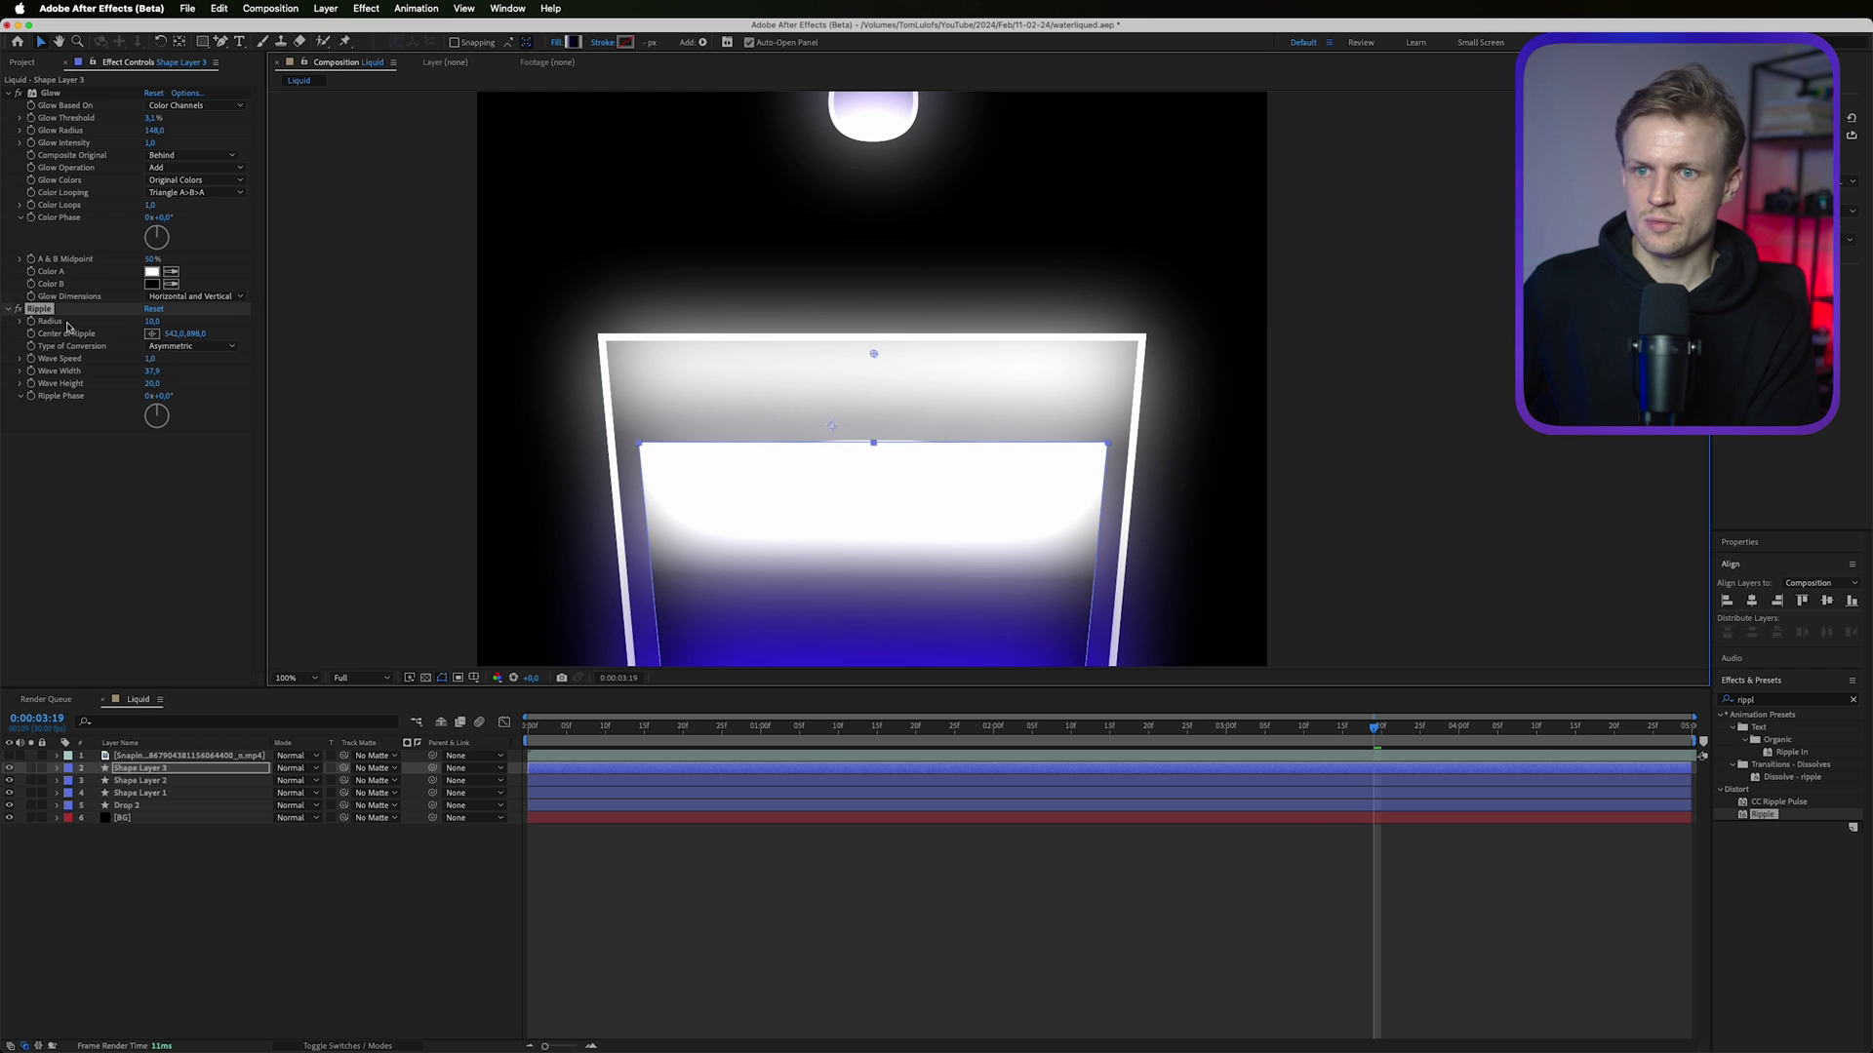
left_click(155, 322)
type("30")
key("Return")
left_click_drag(874, 353, 1047, 402)
left_click_drag(1031, 302, 865, 354)
Reorder the liquid layer's effects so that Ripple comes before Glow.
left_click(111, 312)
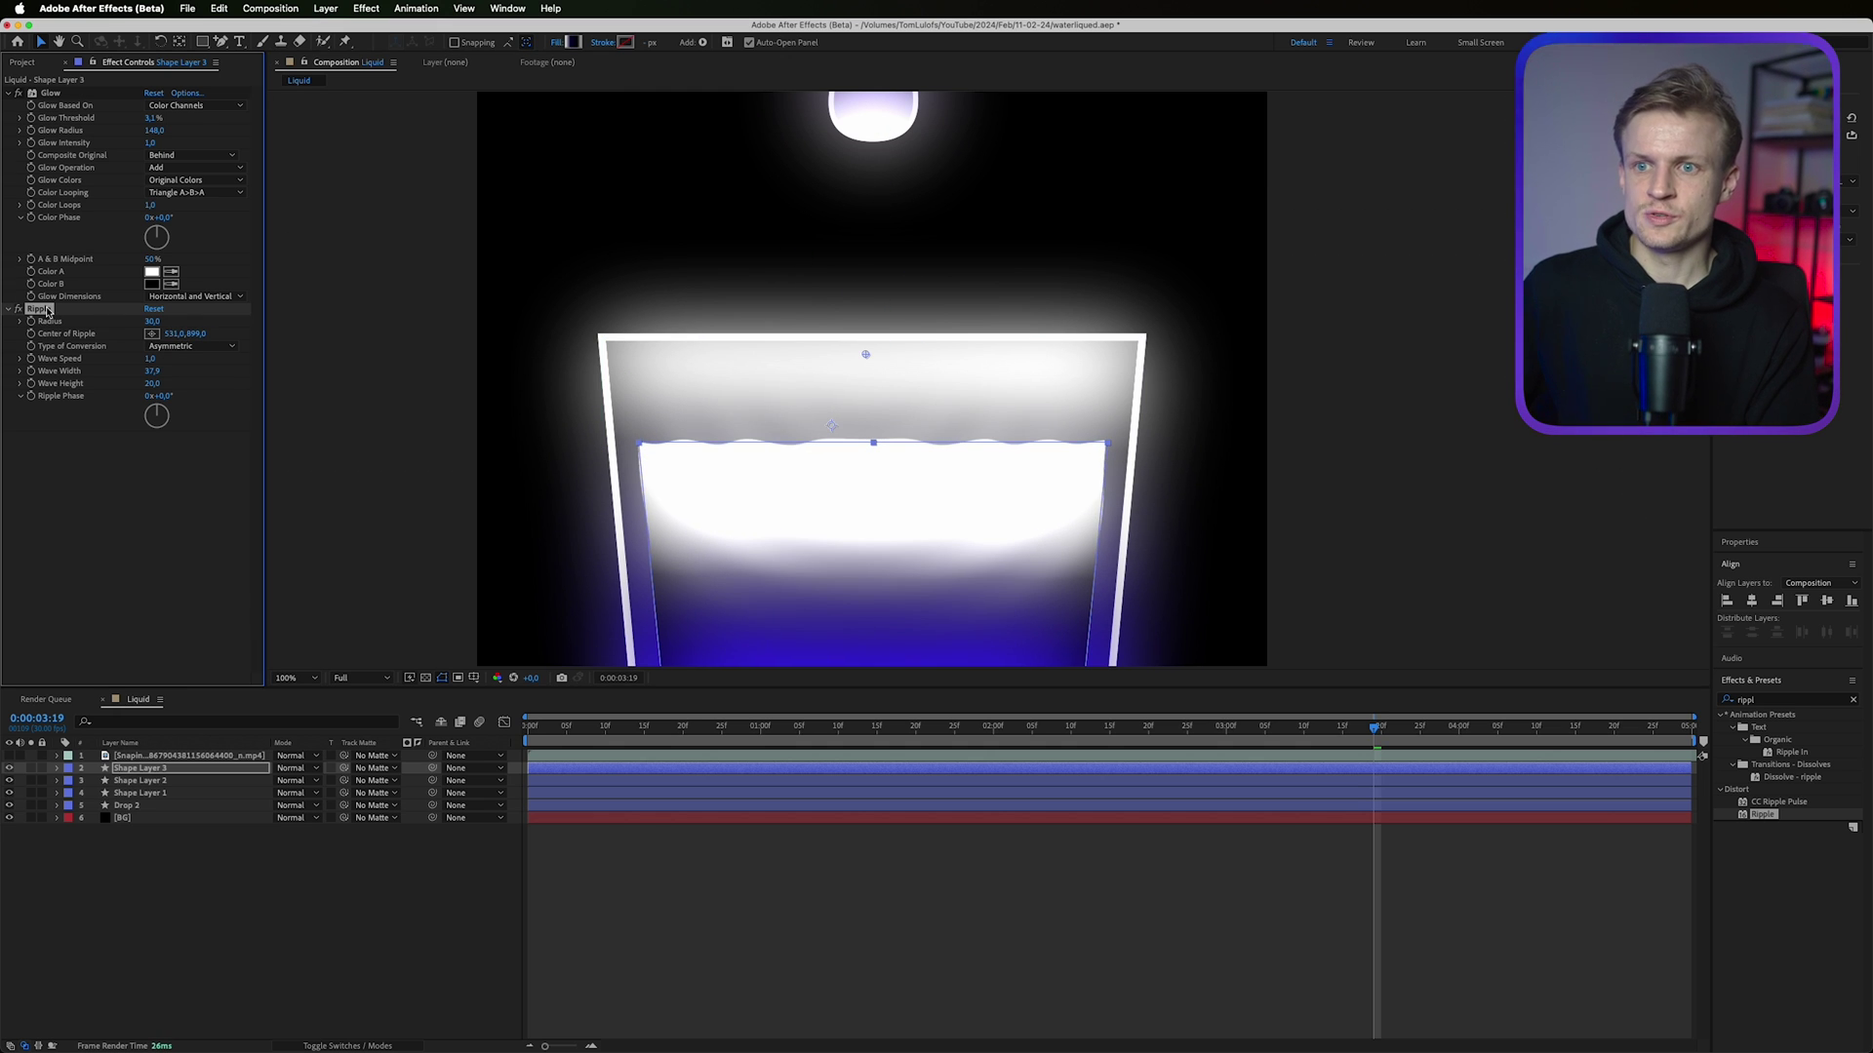
mouse_move(47, 312)
left_mouse_down()
mouse_move(61, 93)
mouse_move(60, 310)
mouse_move(42, 295)
left_mouse_up()
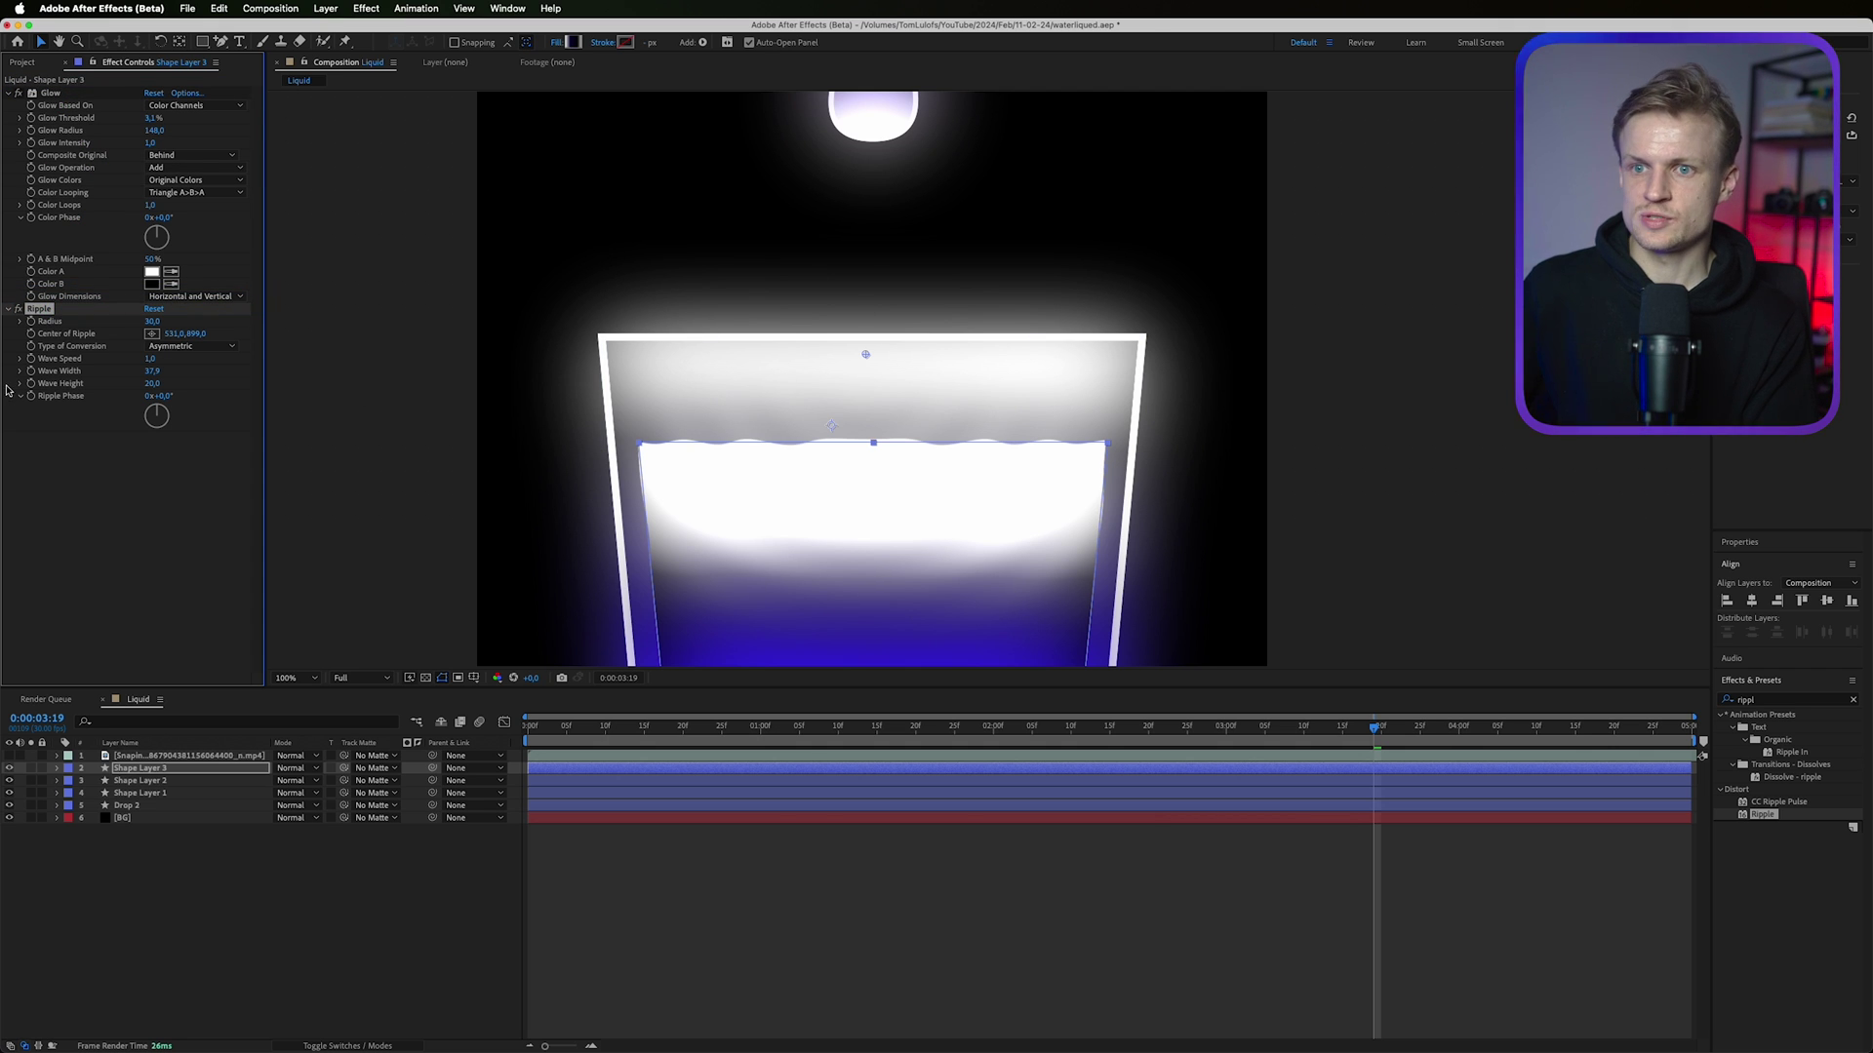
left_click_drag(51, 98, 53, 93)
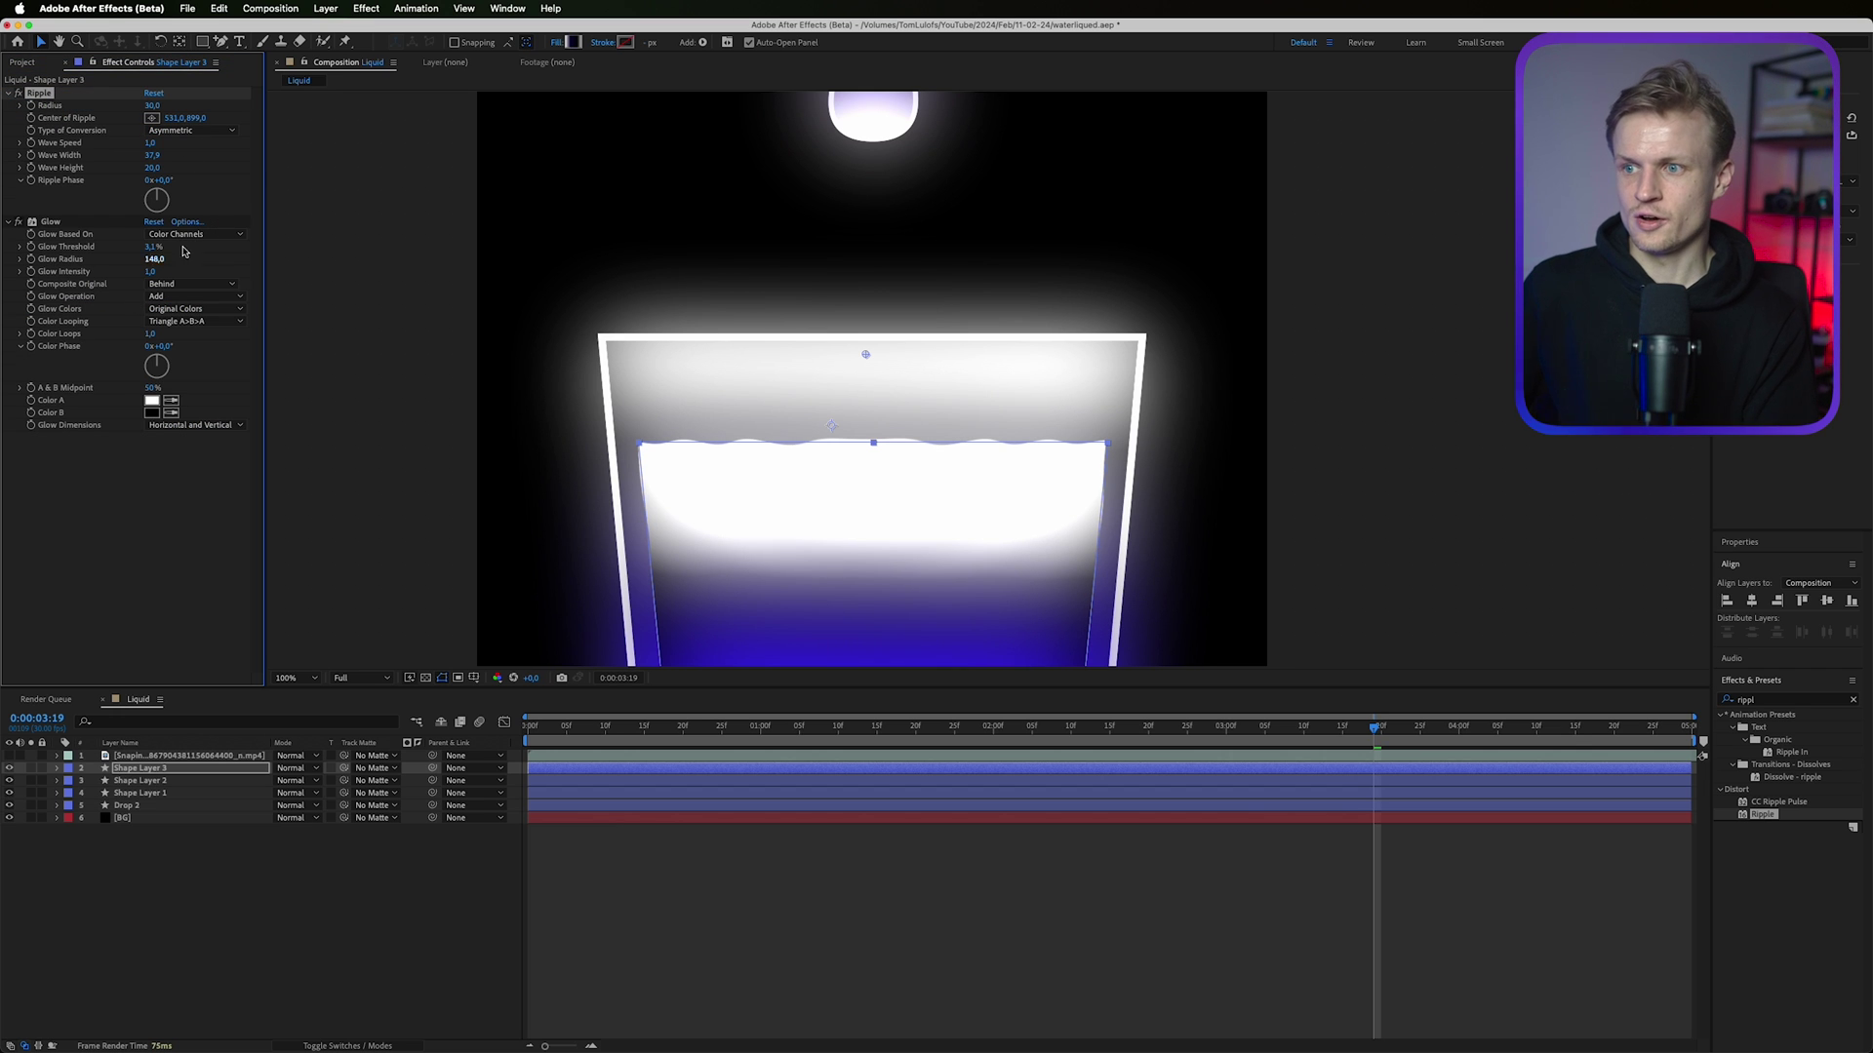
Move the ripple's centre up to the bottom of the teardrop, at about 550, 603.
left_click_drag(862, 355, 876, 140)
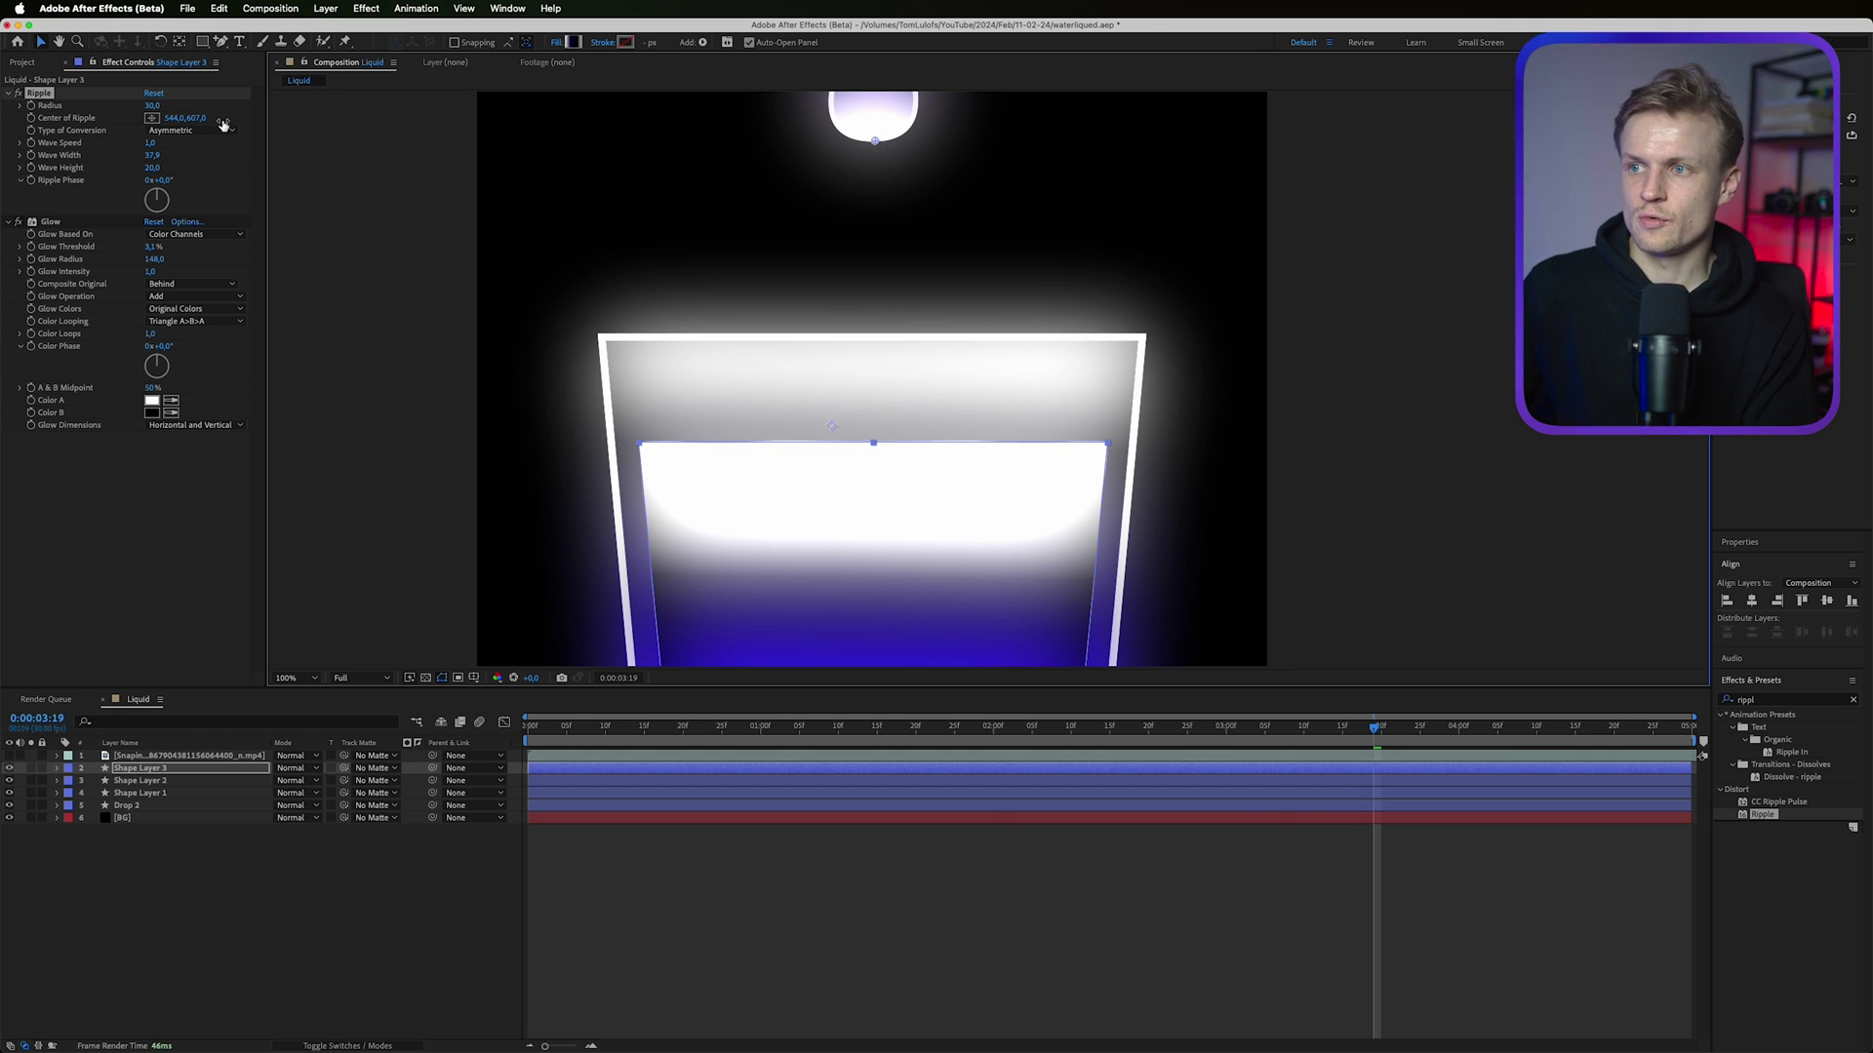
scroll(1004, 212, "down", 1)
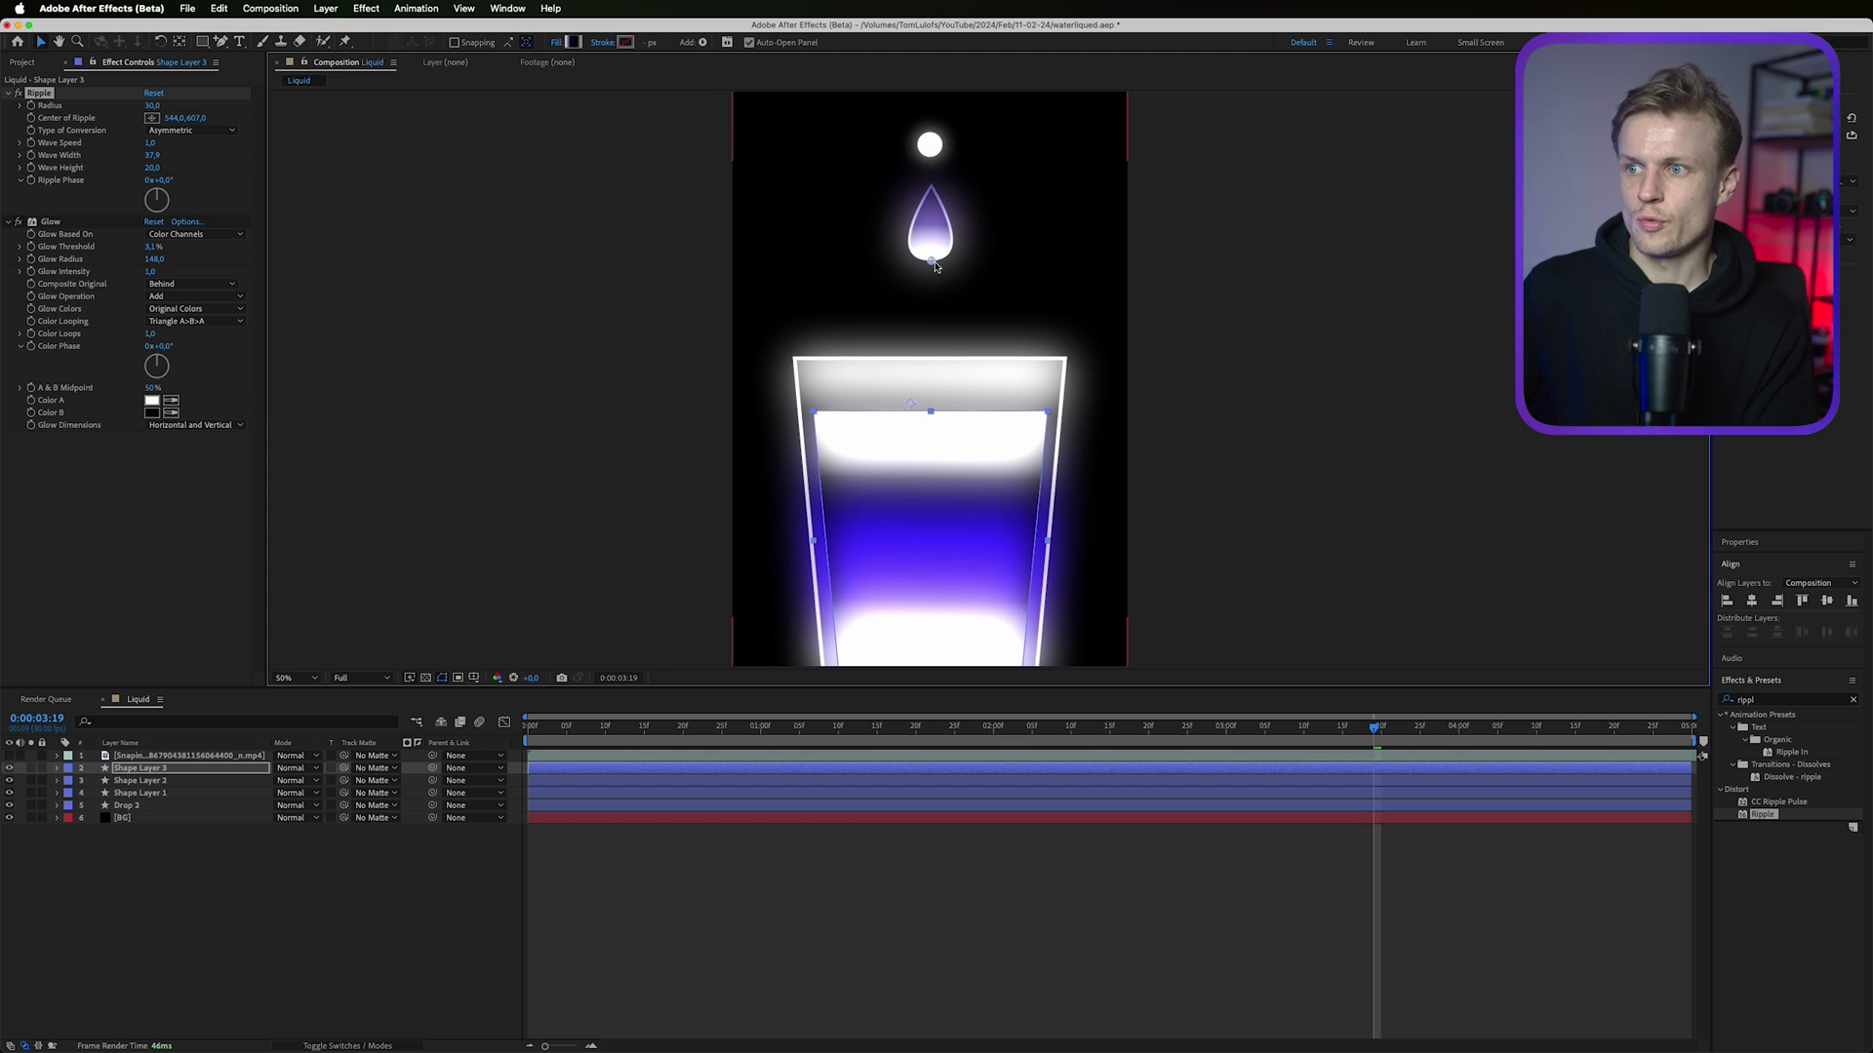
left_click_drag(923, 263, 935, 264)
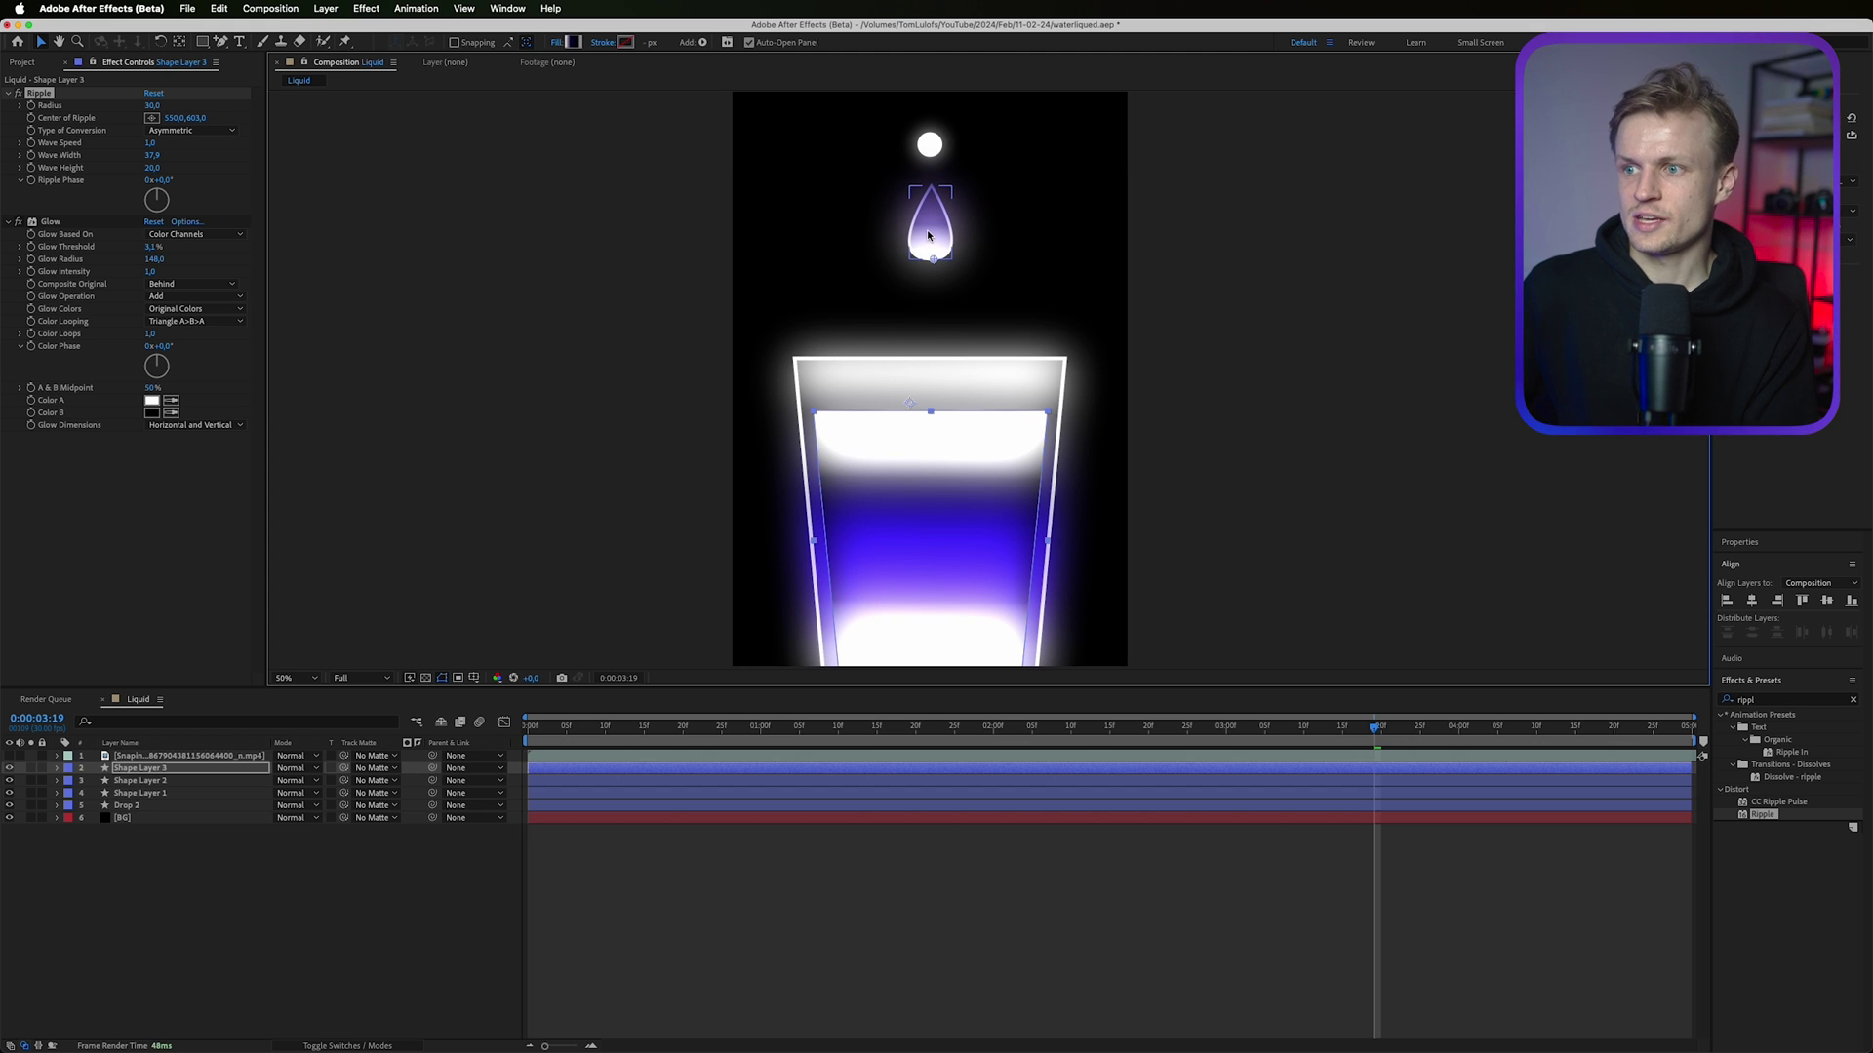
Keyframe the teardrop layer's Position at frame 0 and at frame 12, with Y at 1667 so it falls into the liquid.
left_click(195, 793)
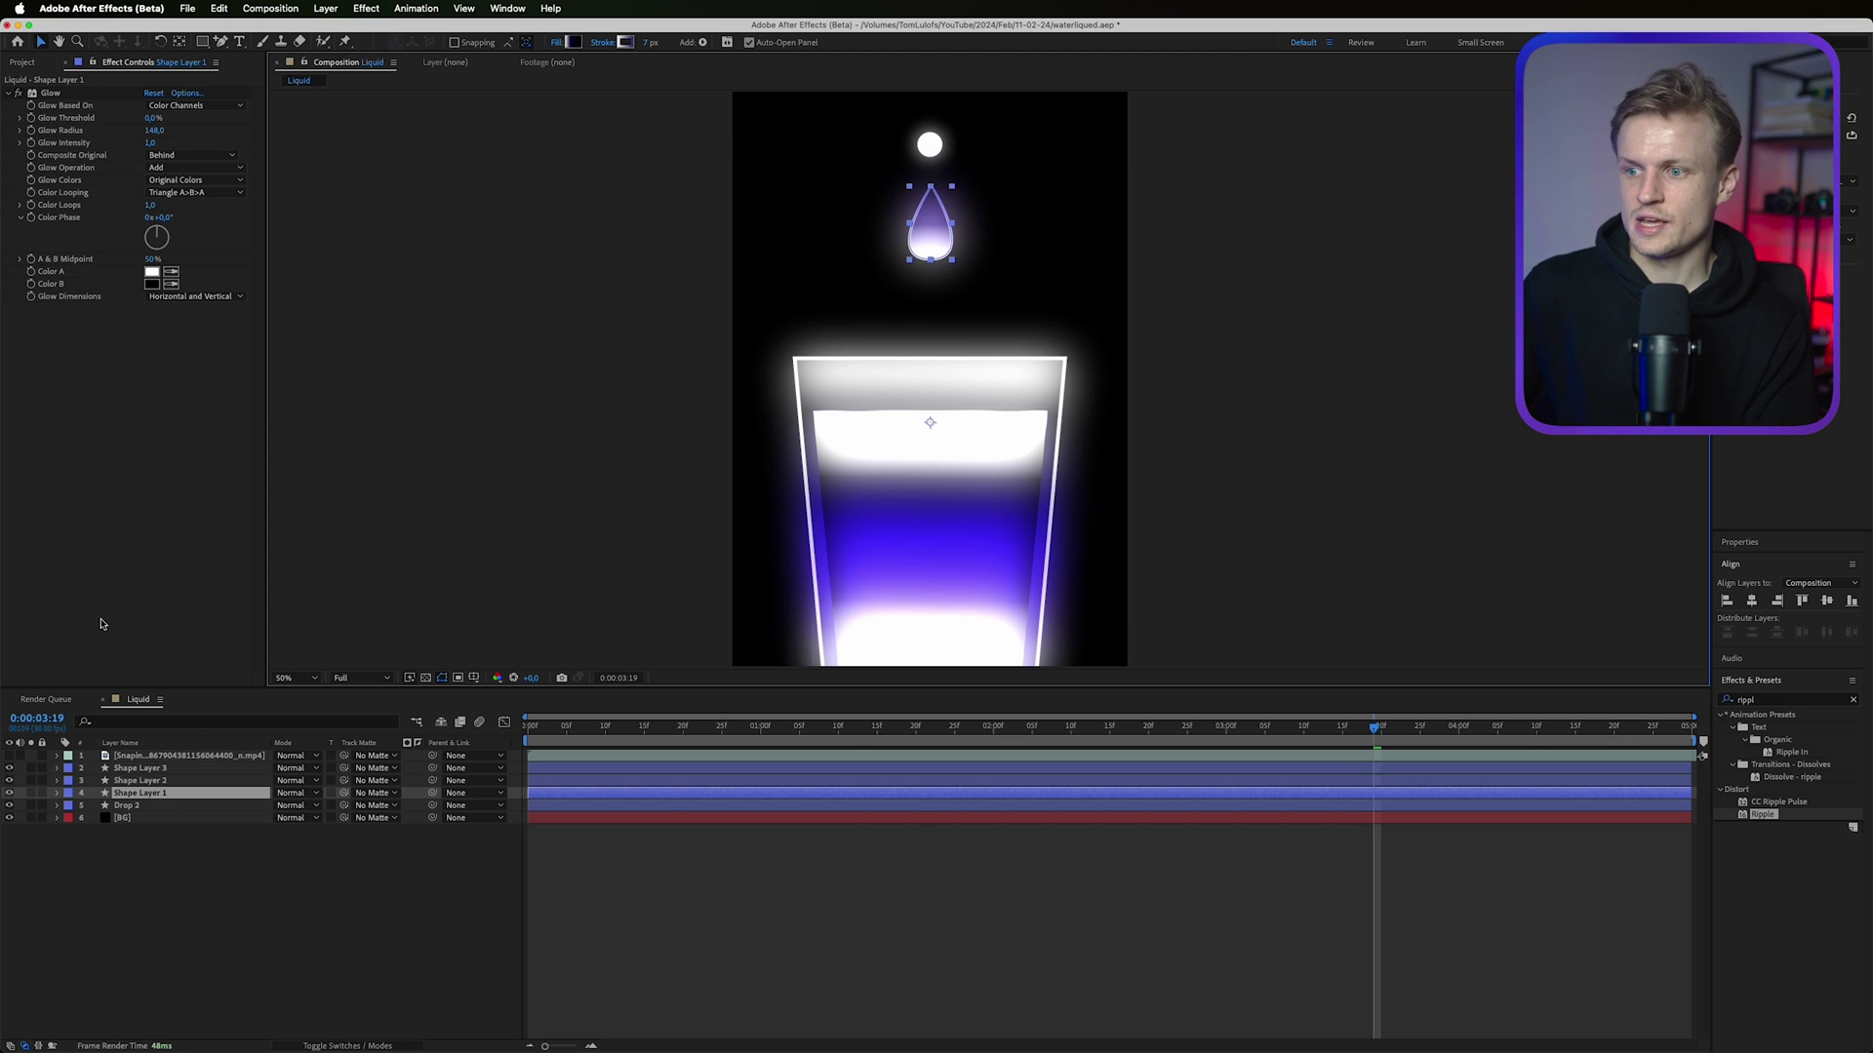
left_click_drag(850, 727, 525, 728)
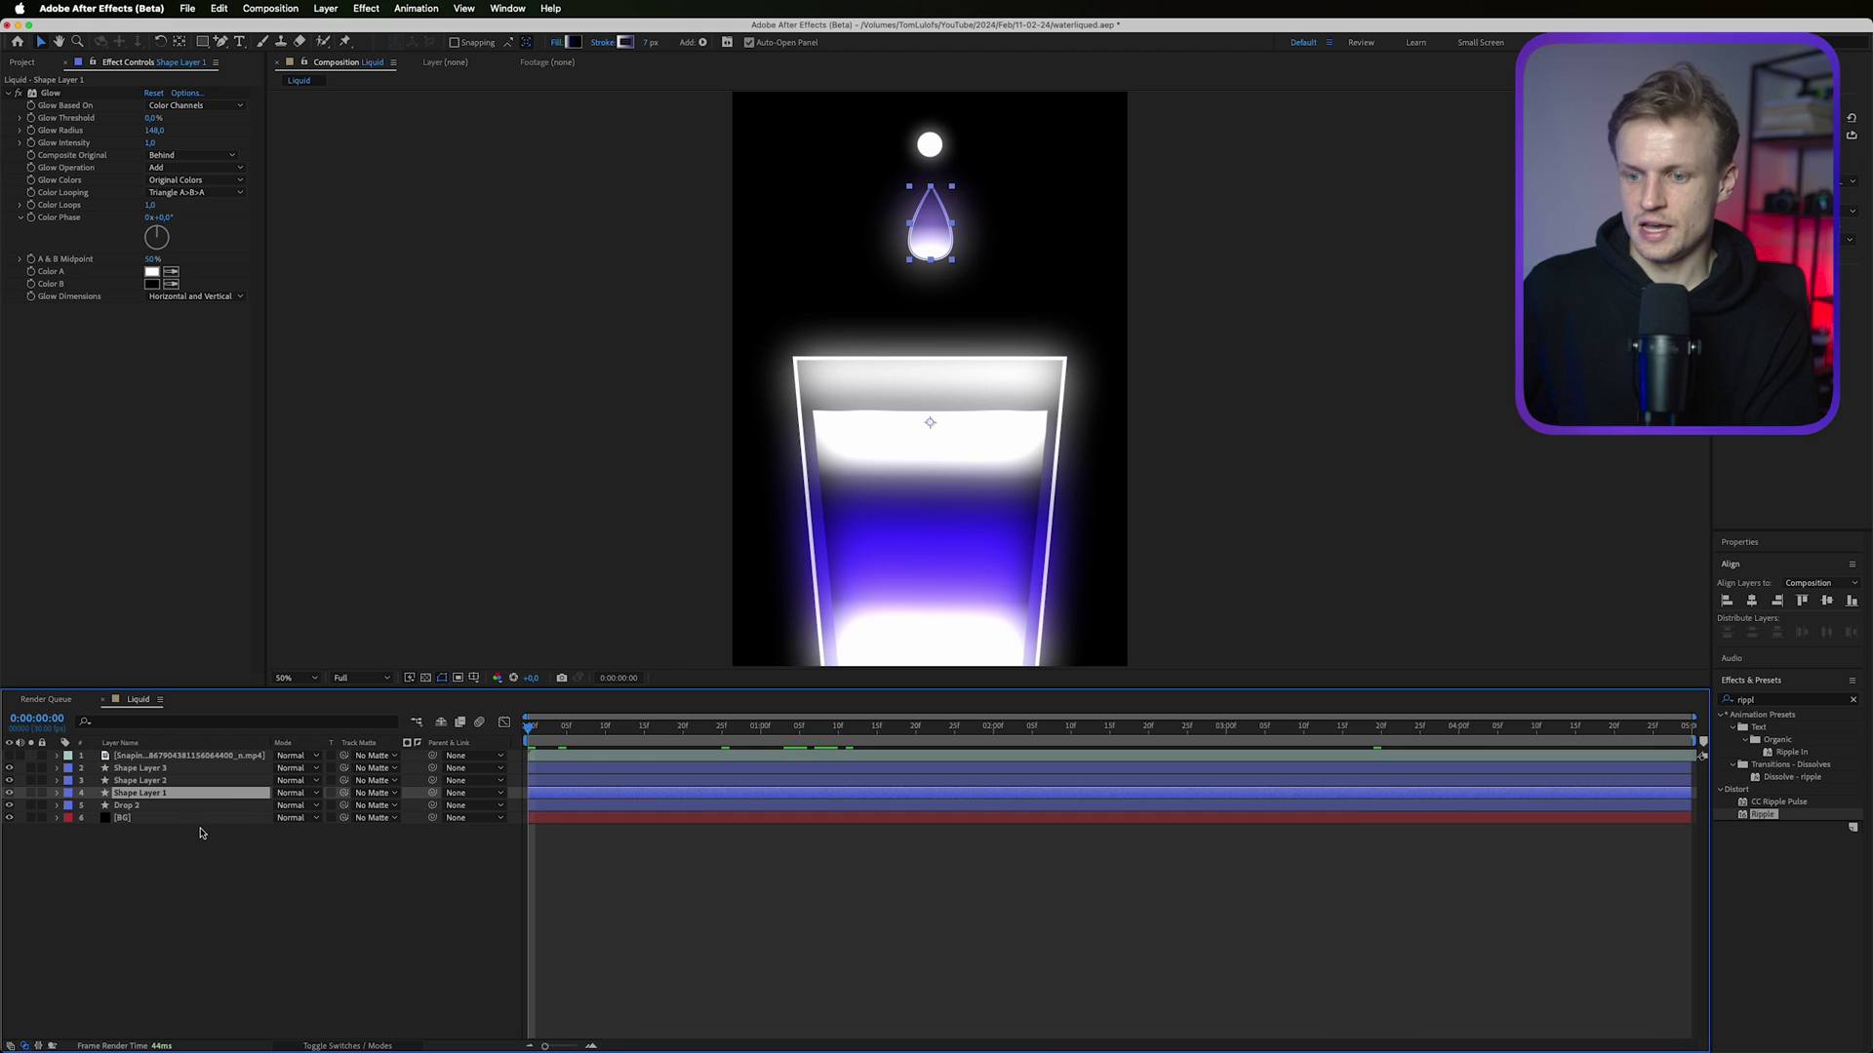
key("alt+shift+p")
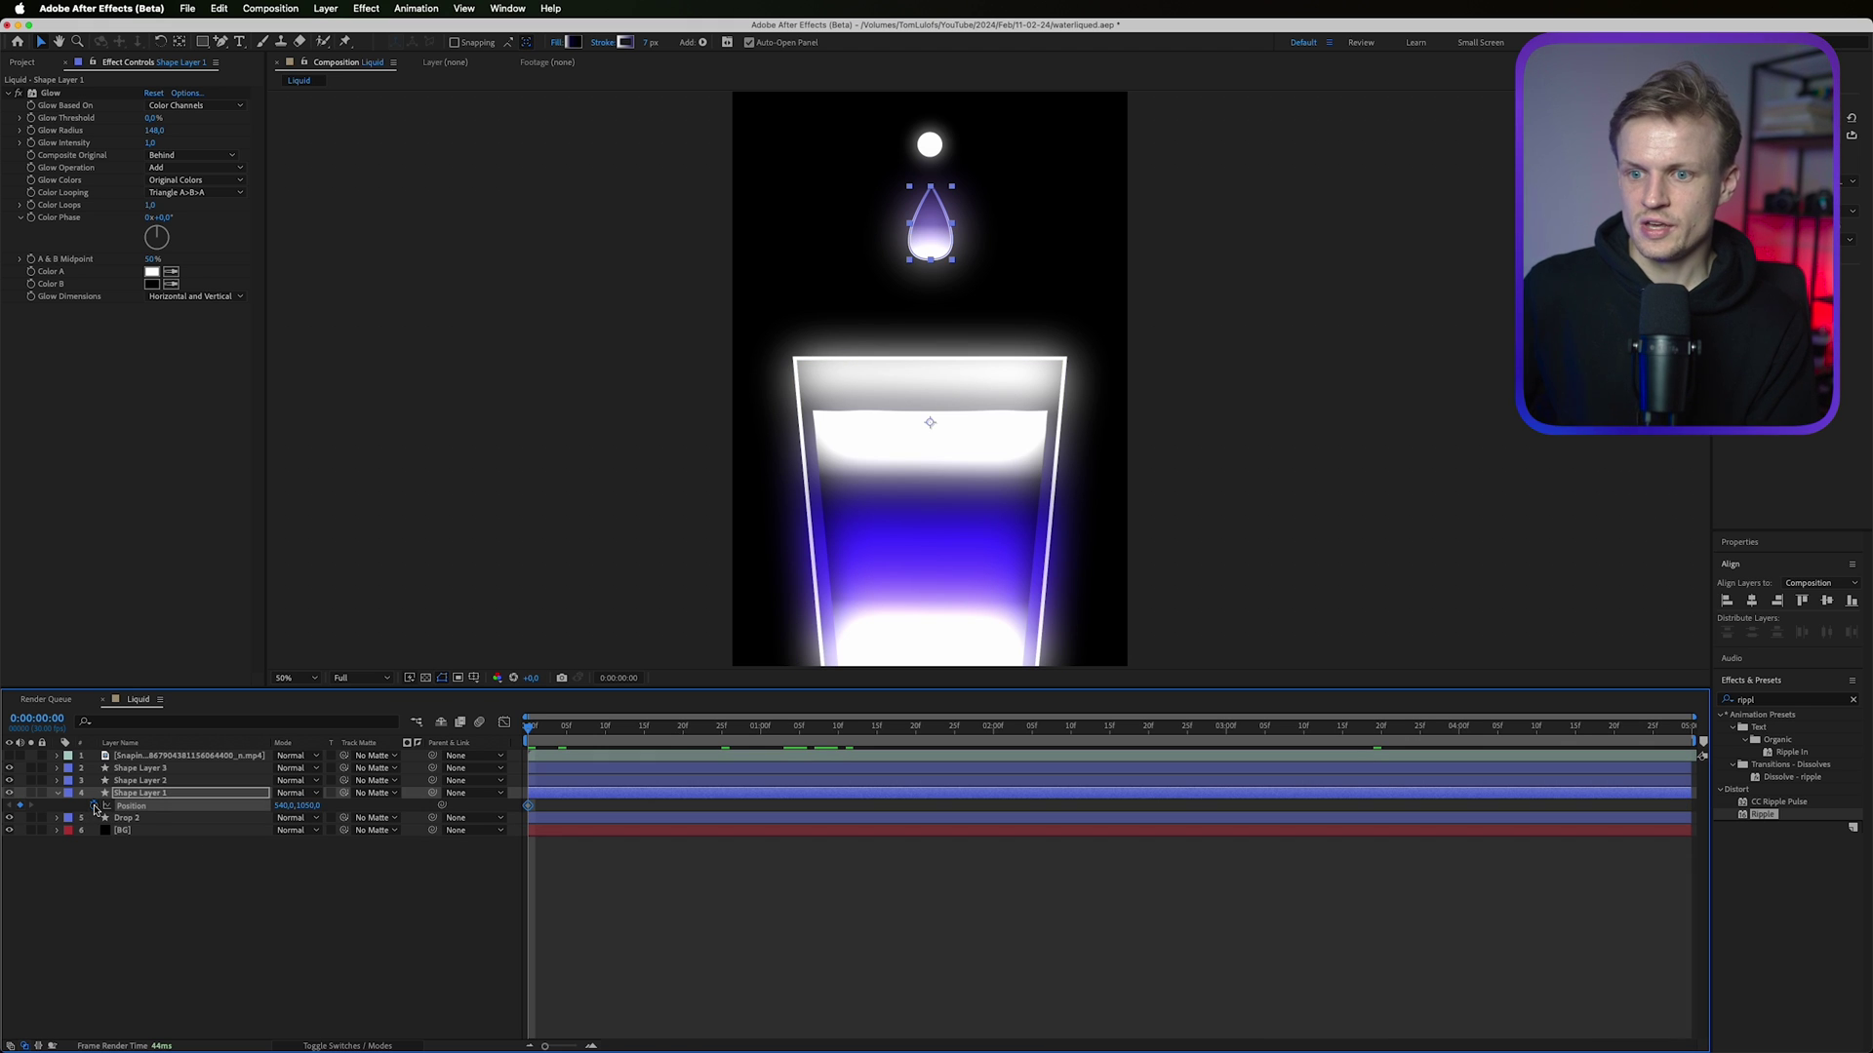
left_click_drag(528, 730, 621, 730)
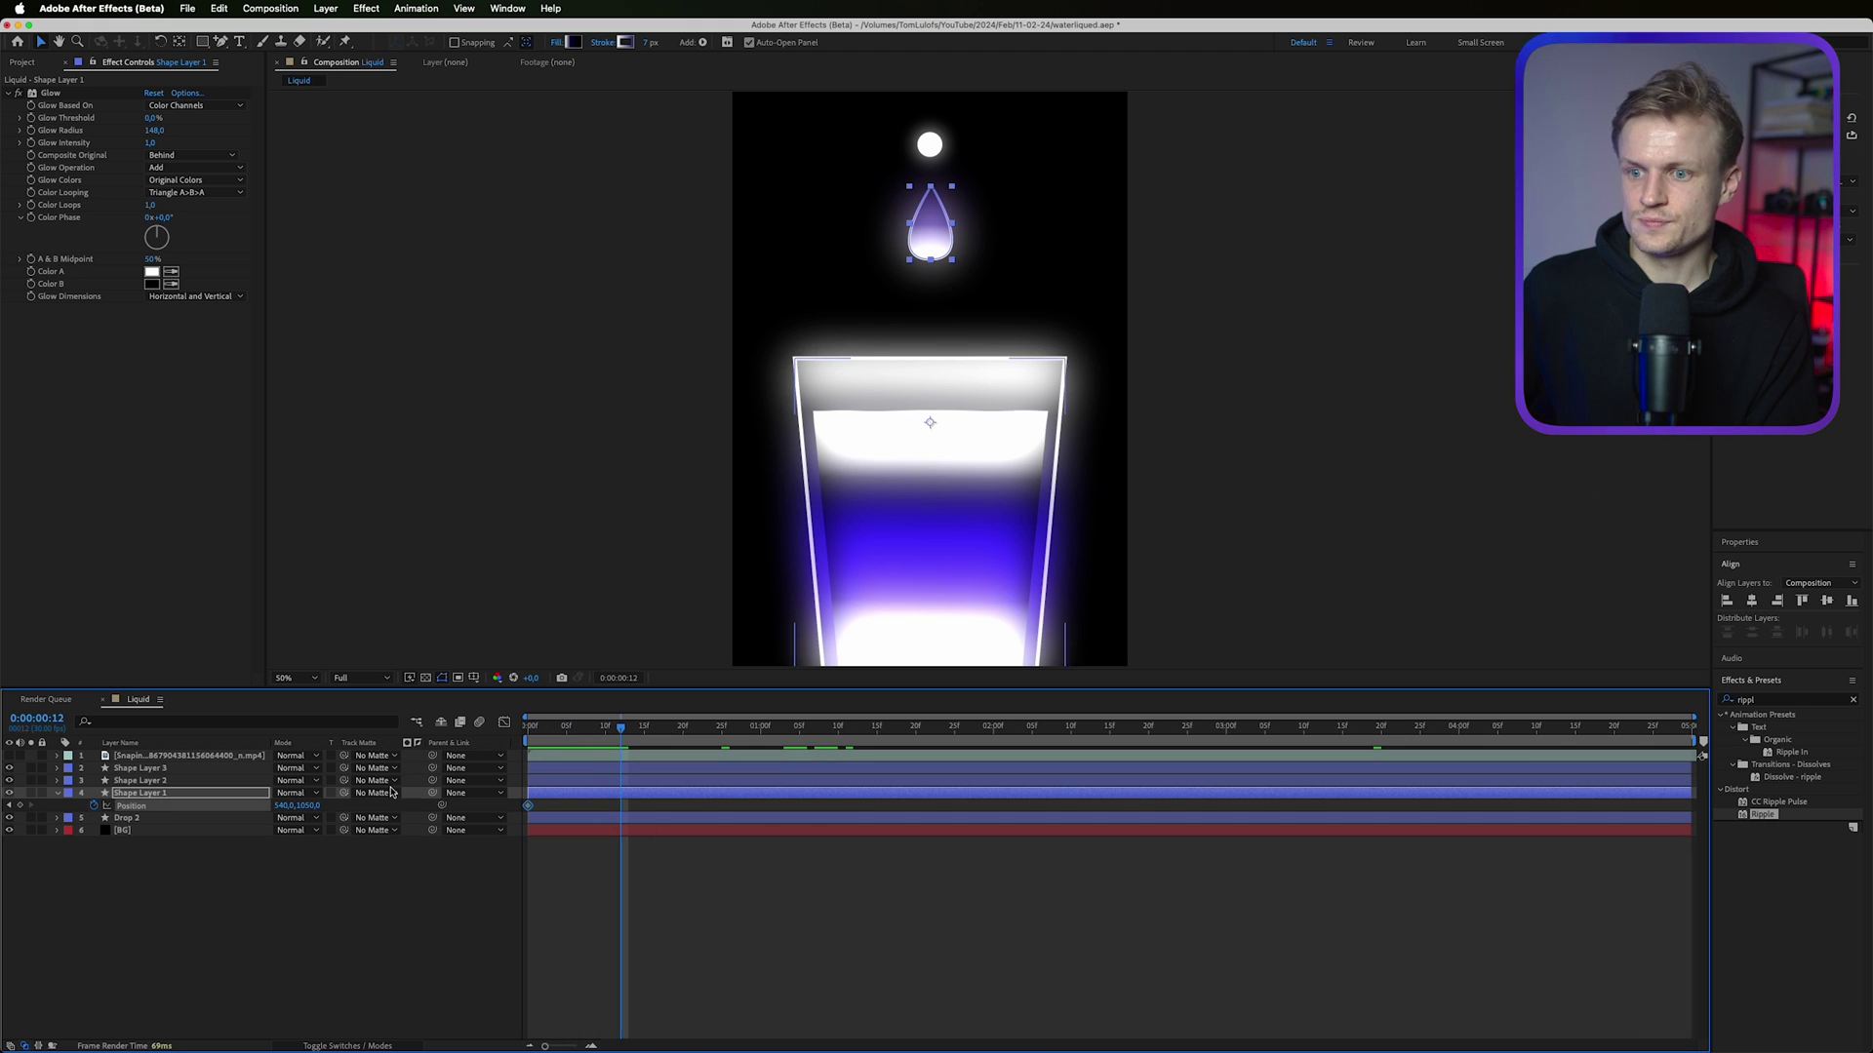
left_click_drag(308, 806, 794, 772)
Place the teardrop layer above the outer glass layer, trim its end to frame 12 and preview the fall.
left_click_drag(195, 793, 208, 780)
left_click_drag(571, 726, 623, 743)
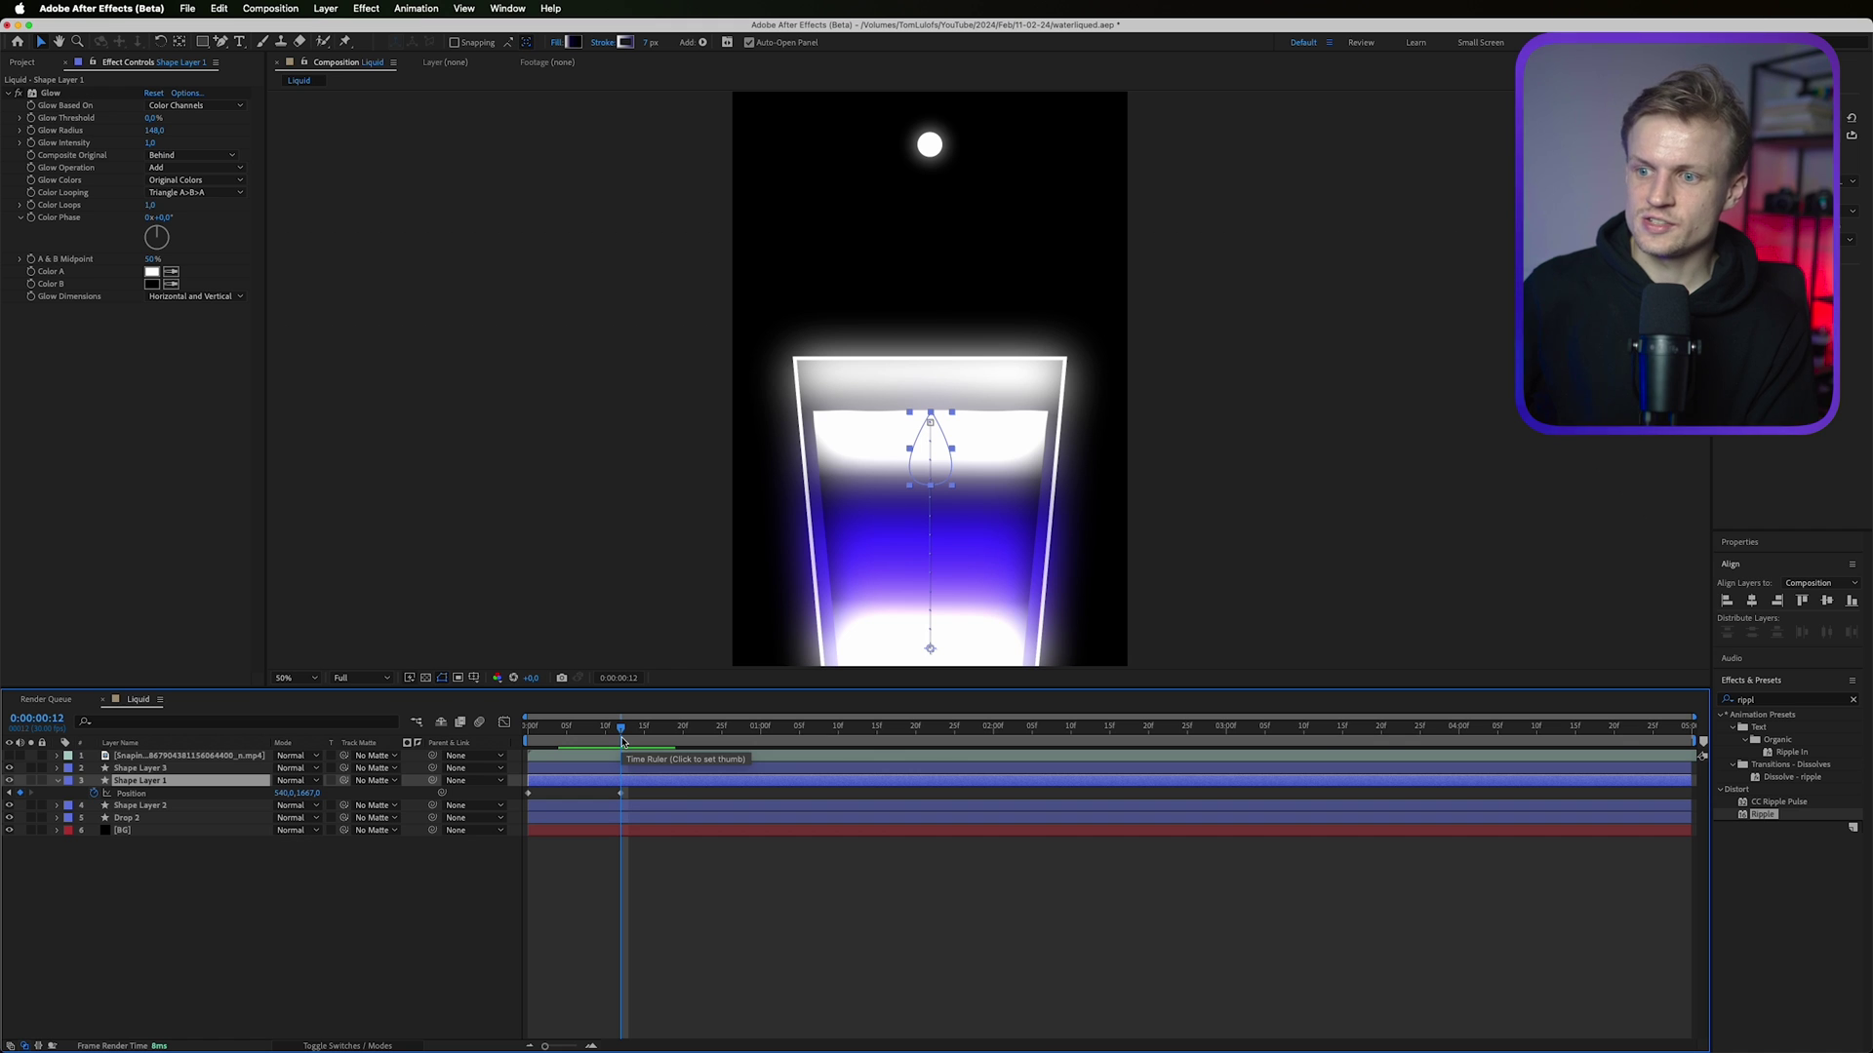
key("alt+bracketright")
key("space")
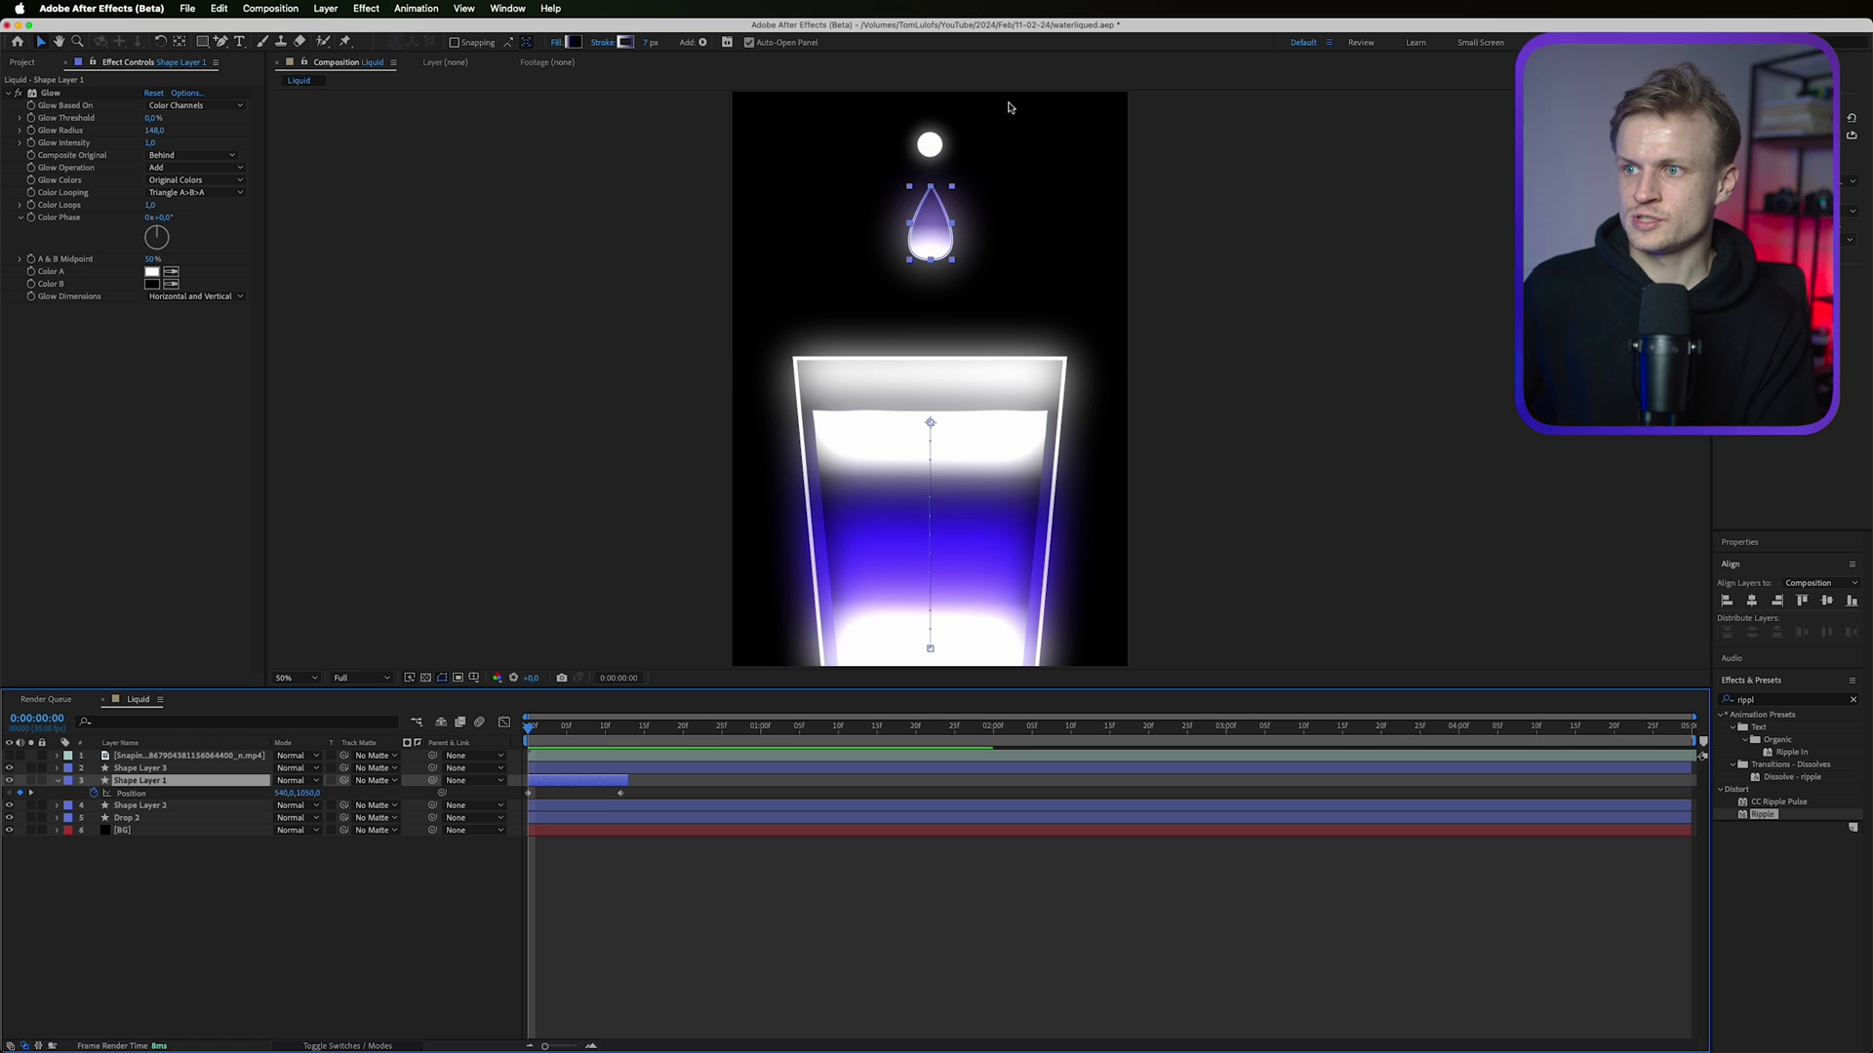
Raise the teardrop's starting position above the composition's top edge, enable motion blur on its layer and preview it.
left_click_drag(933, 242, 948, 56)
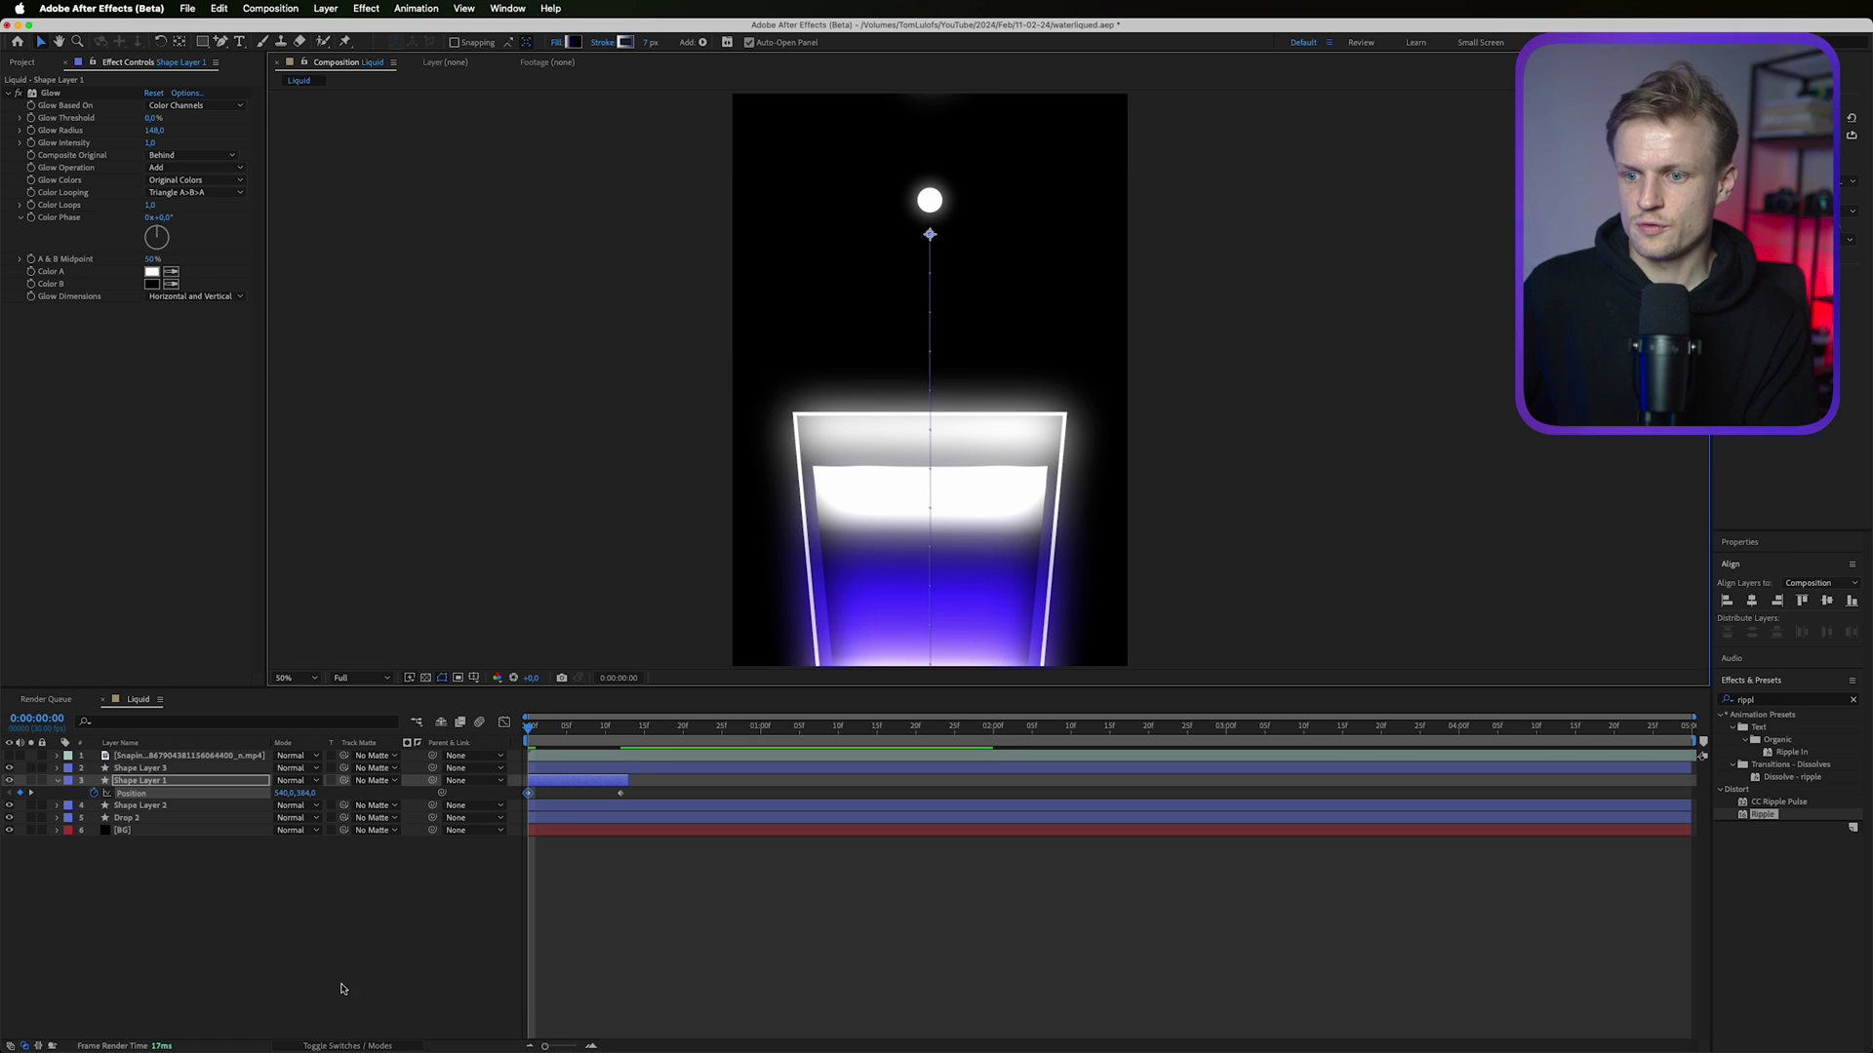
left_click(332, 1046)
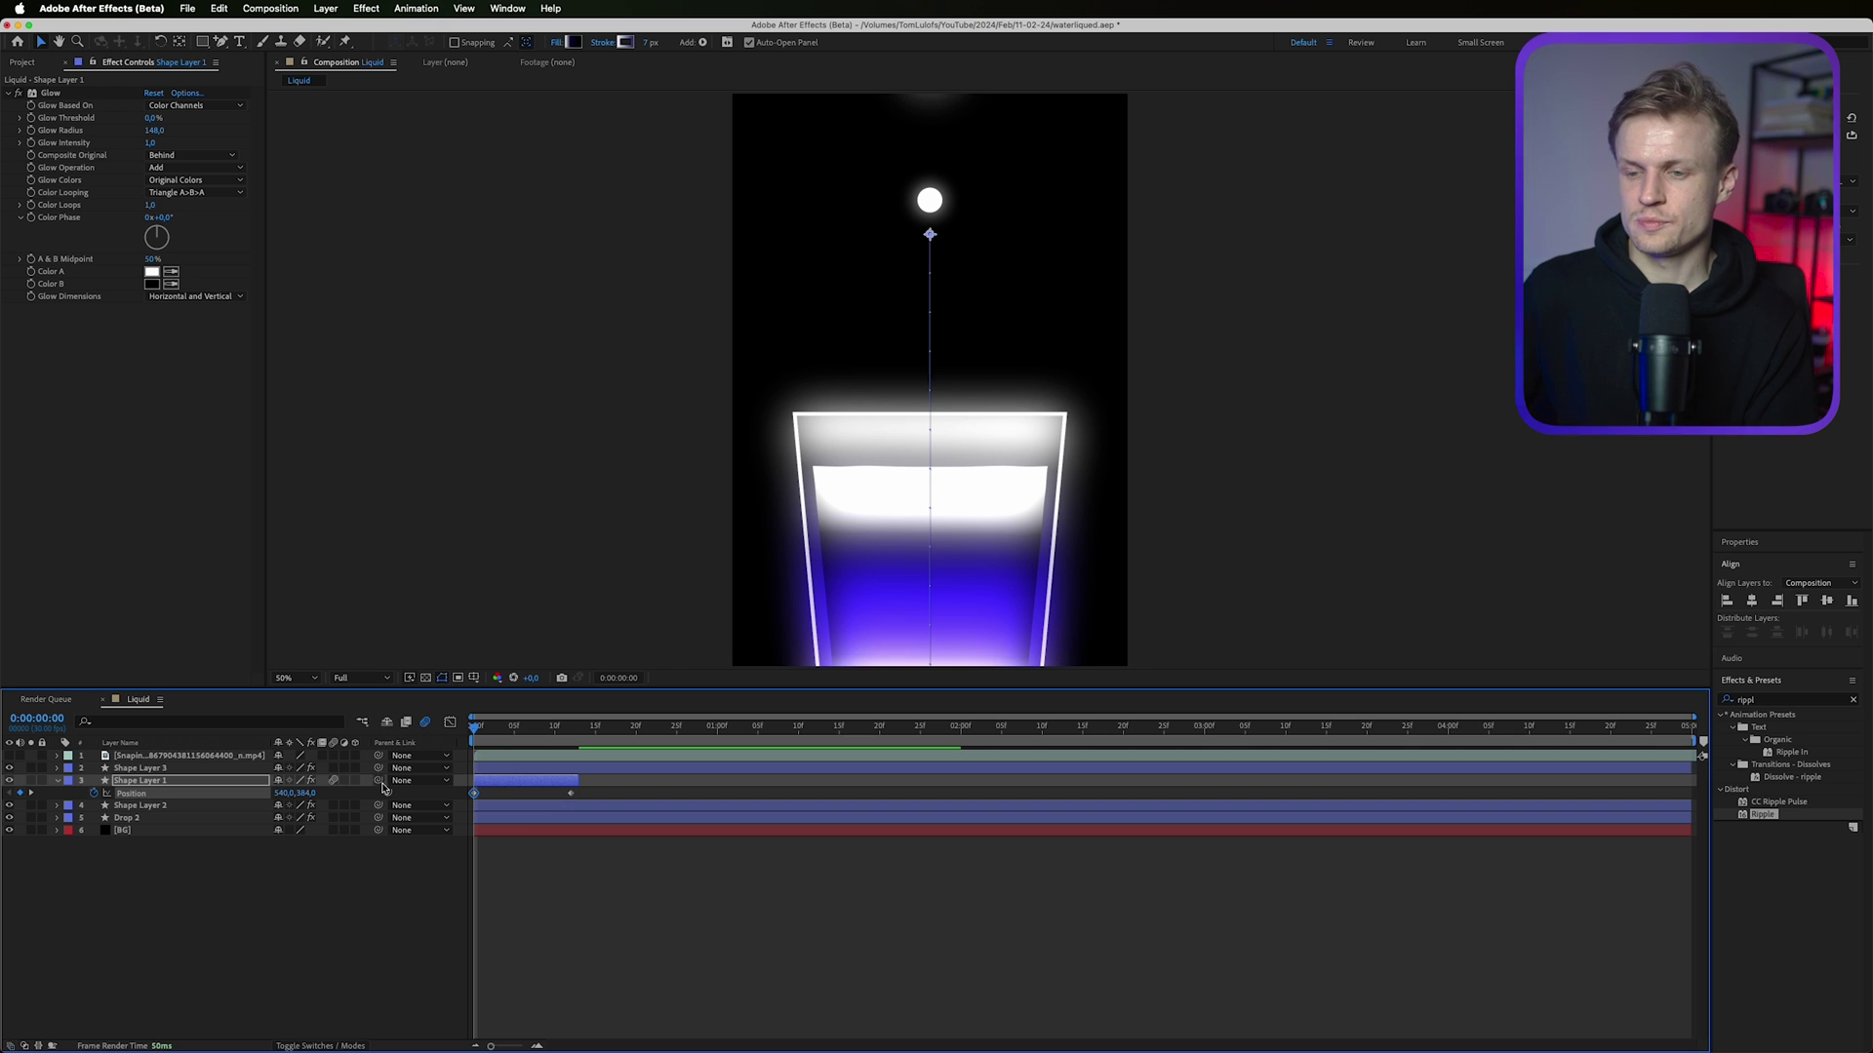
left_click(667, 924)
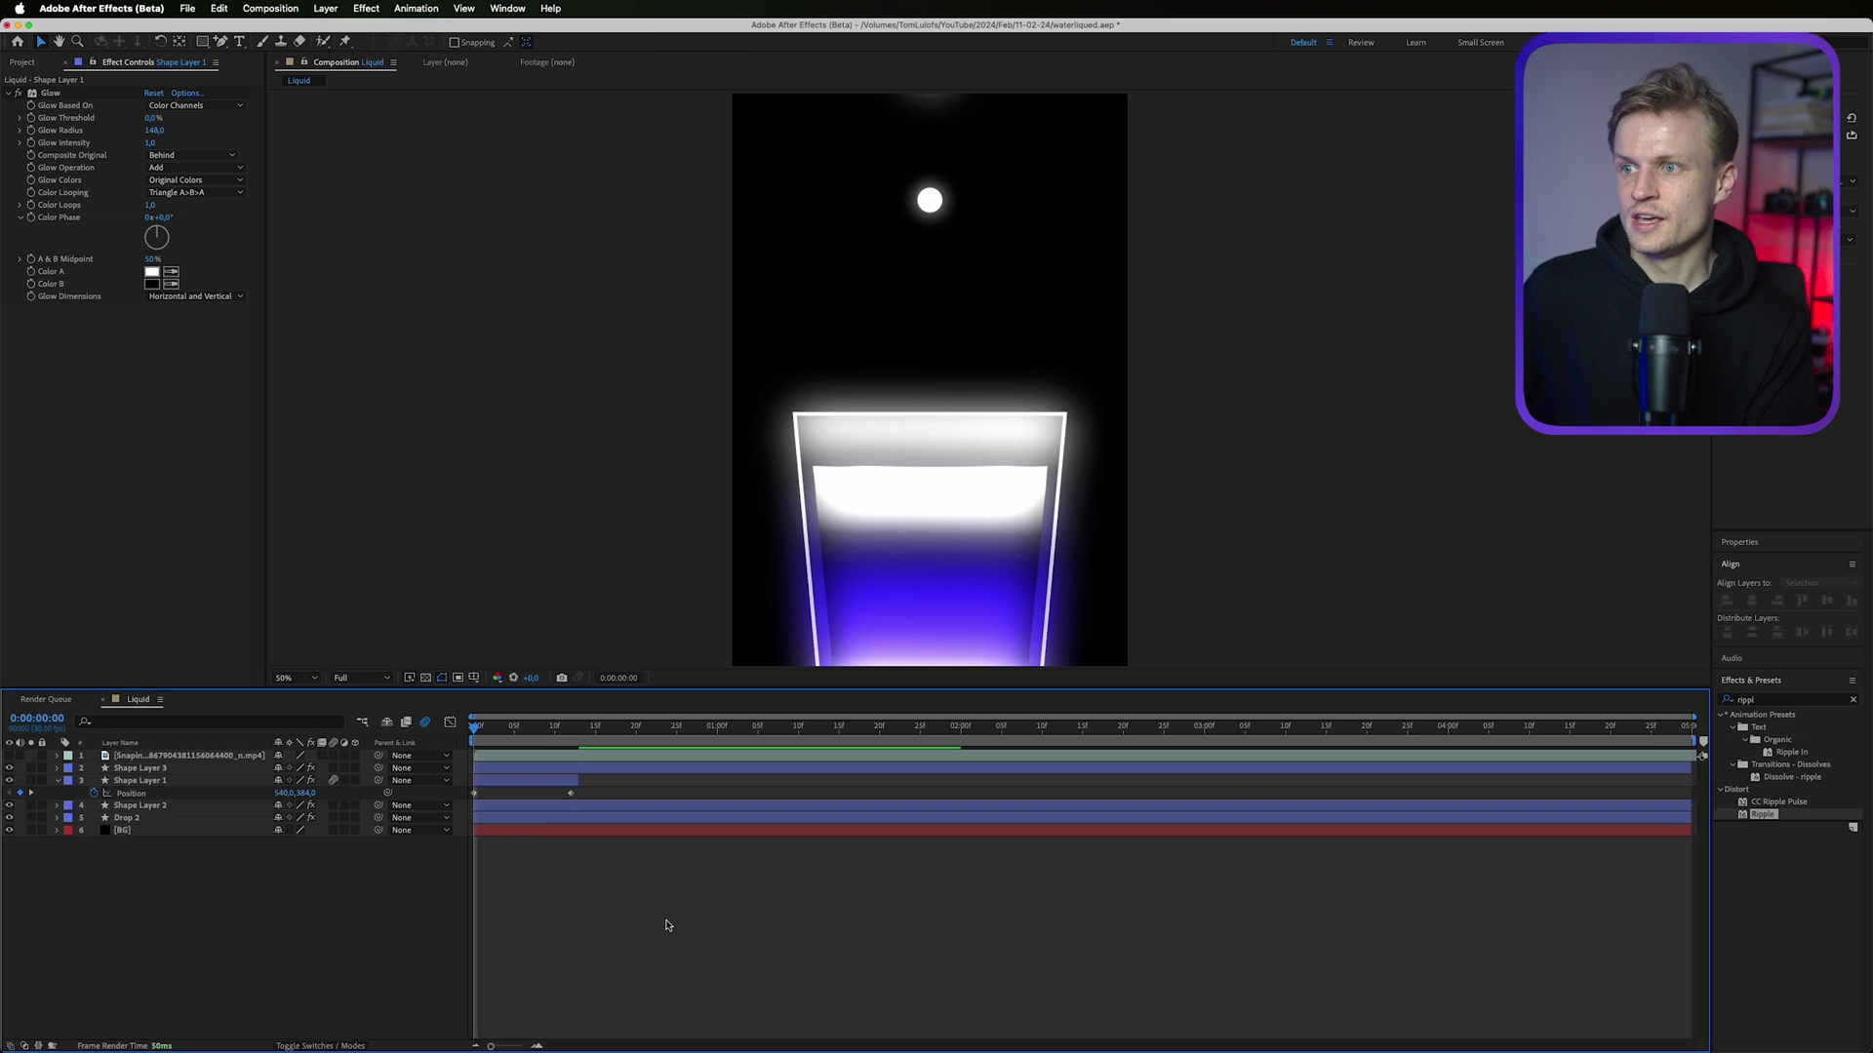
left_click(333, 780)
key("space")
key("space")
Move the glowing circle down into the liquid, with its layer starting at frame 13 and stacked above the teardrop layer.
left_click_drag(524, 727, 579, 727)
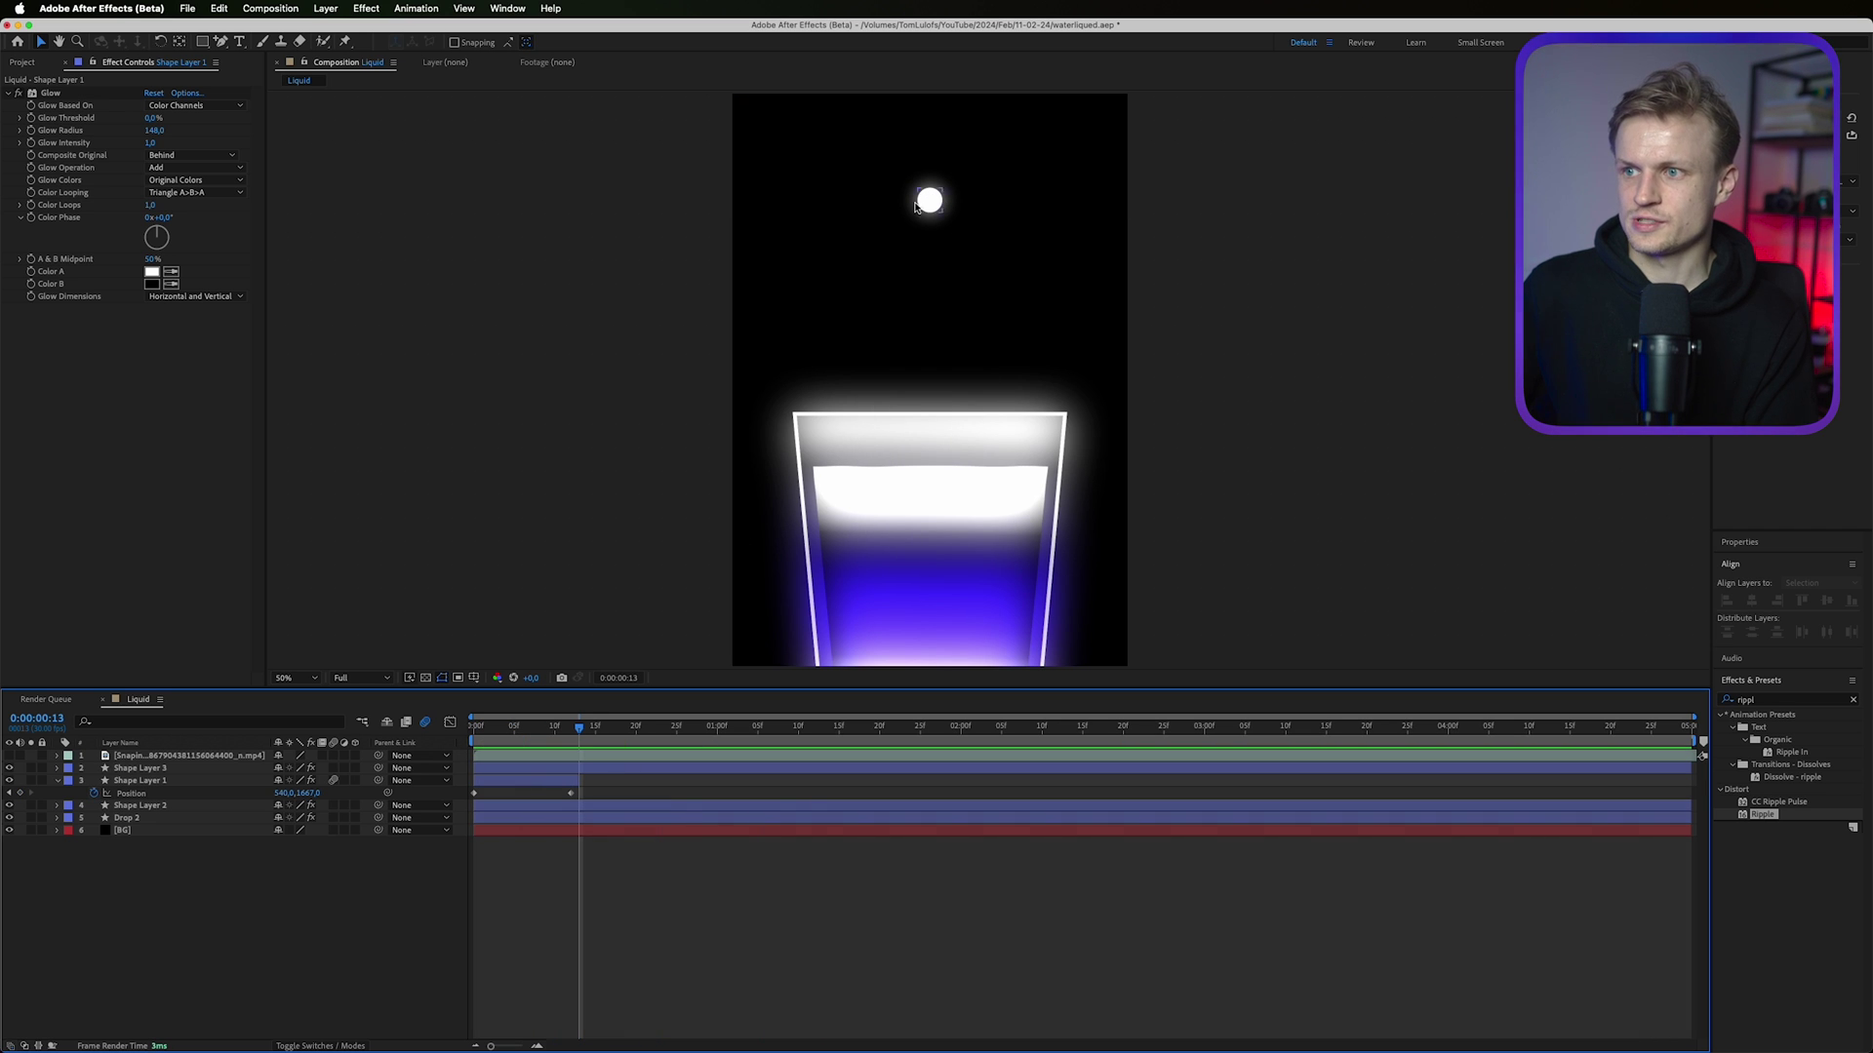
left_click_drag(932, 205, 933, 490)
key("Return")
left_click_drag(208, 822, 223, 777)
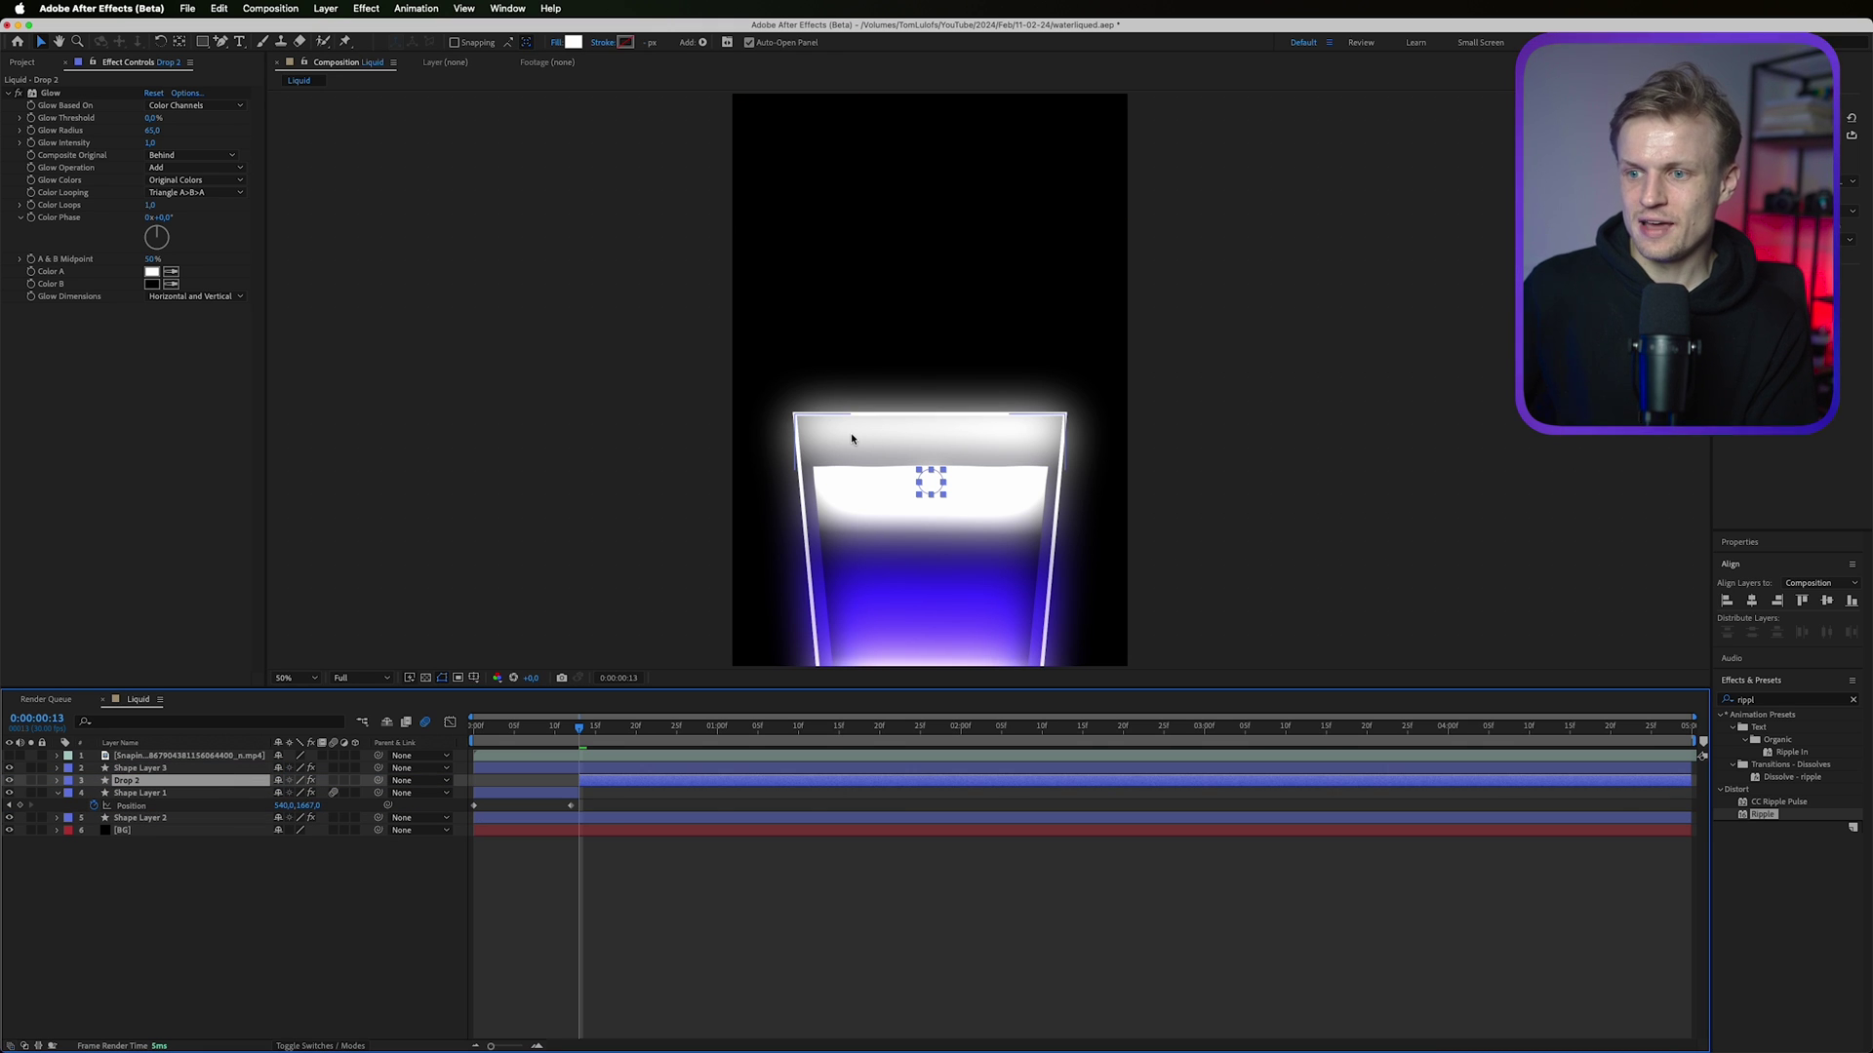
Keyframe the circle's Position at frame 13 and again at frame 20, raised above the glass rim.
mouse_move(564, 728)
left_mouse_down()
mouse_move(473, 727)
mouse_move(578, 729)
left_mouse_up()
key("alt+shift+p")
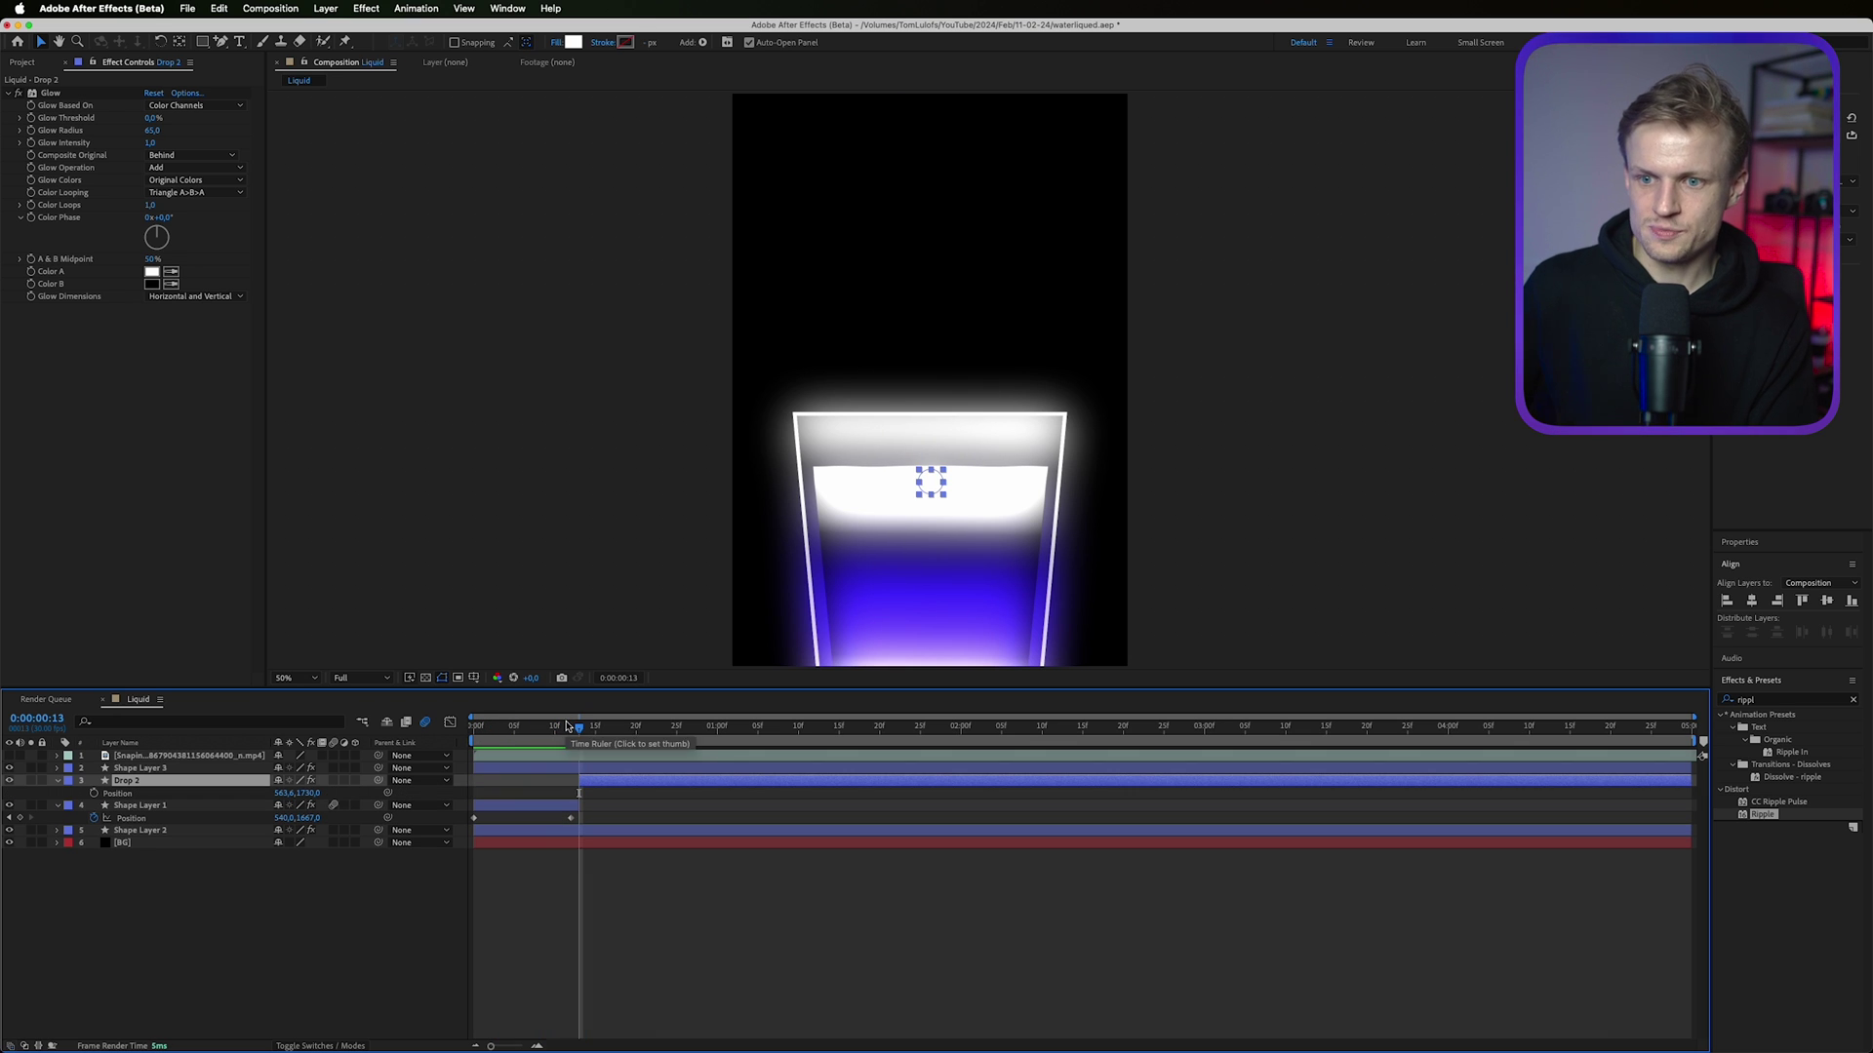
key("Page_Down")
key("Page_Down")
key("Page_Down")
key("Page_Down")
key("Page_Down")
key("Page_Down")
key("Page_Down")
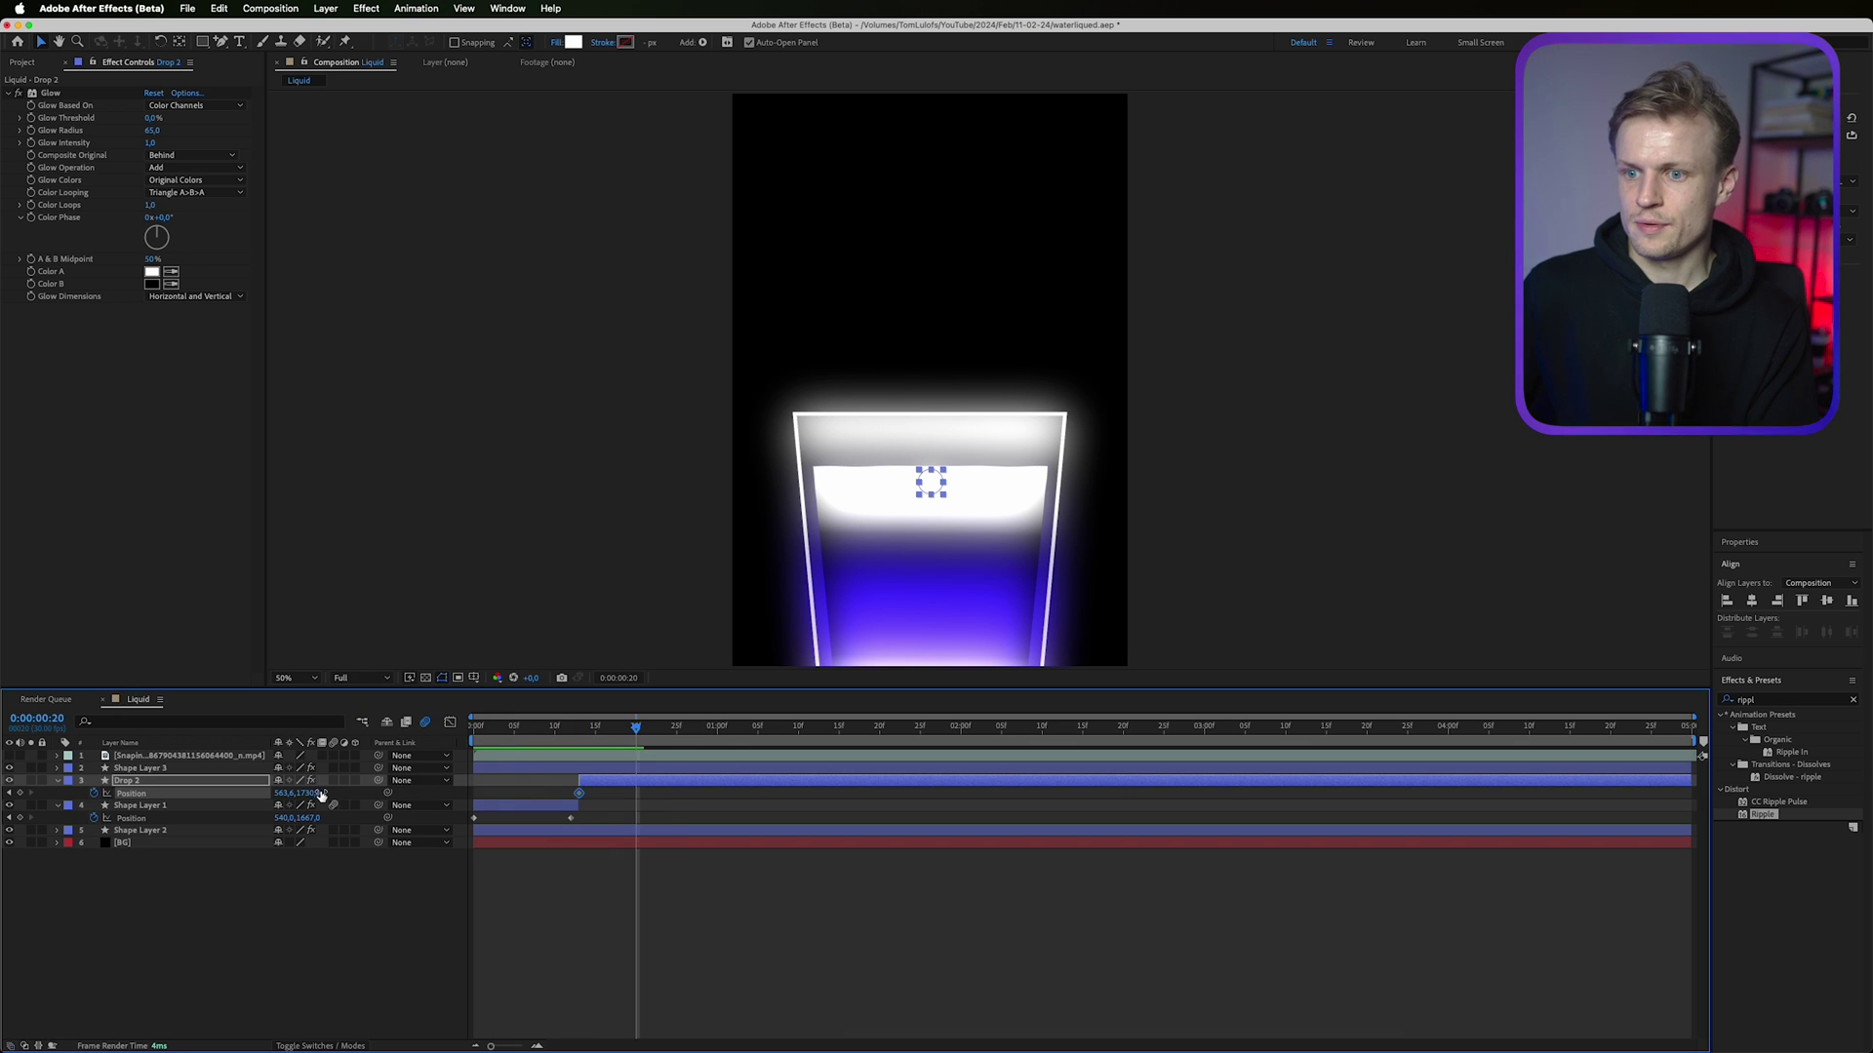
left_click_drag(322, 794, 292, 795)
Copy the circle's starting Position keyframe to frame 27 so it falls back into the liquid, and preview the bounce.
left_click_drag(658, 727, 548, 738)
key("super+v")
key("space")
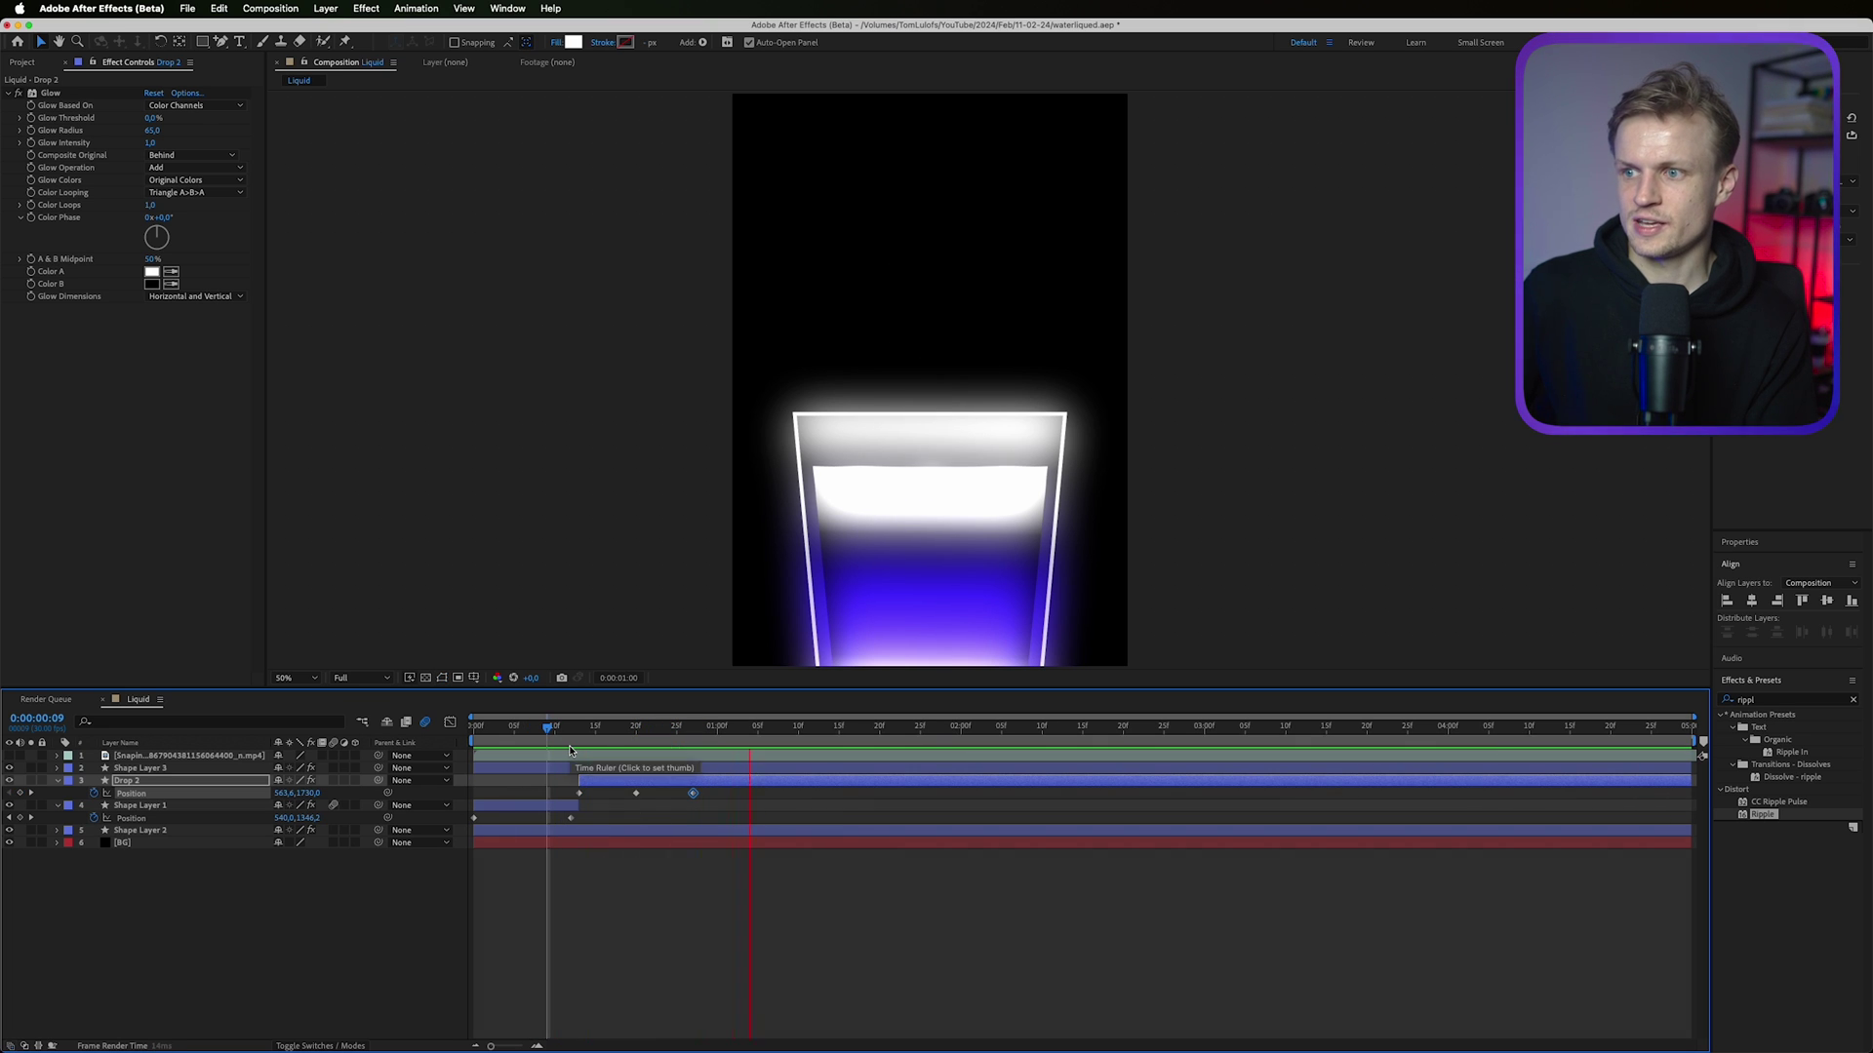
left_click(657, 815)
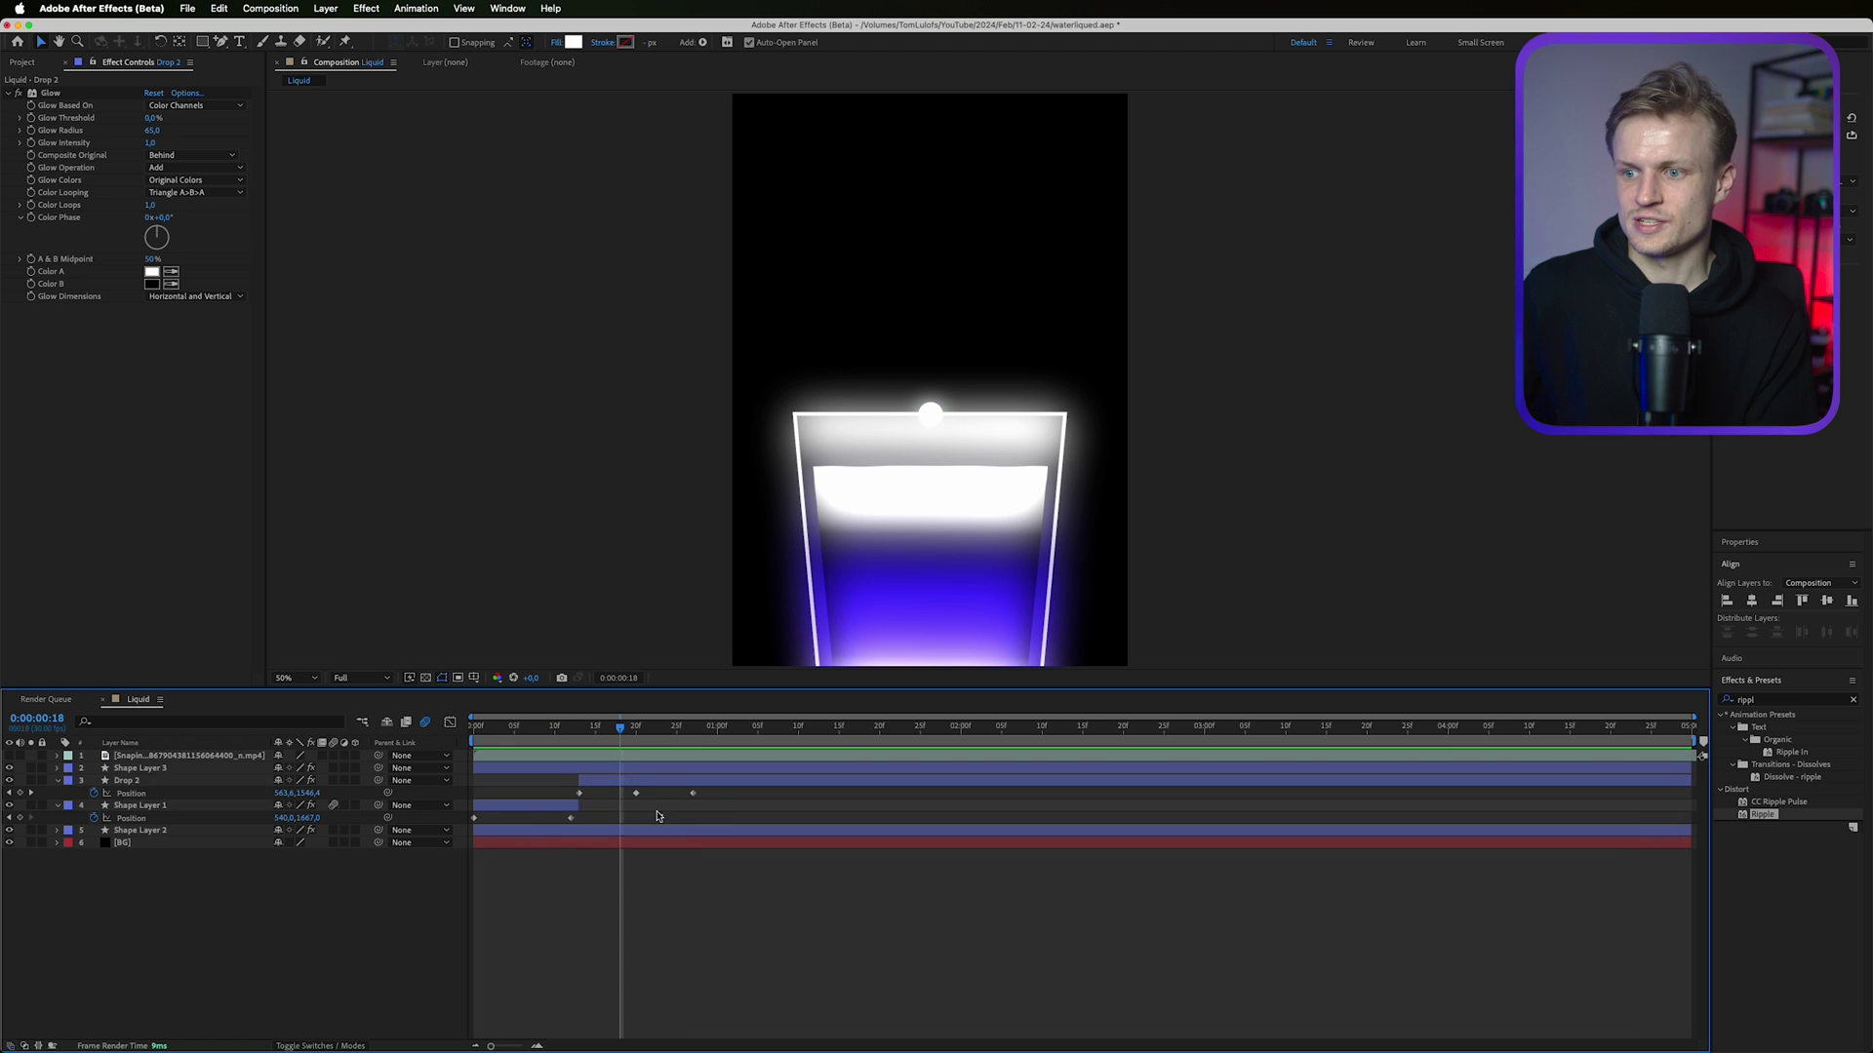
Apply Easy Ease to the circle's middle Position keyframe at frame 20 and preview the motion.
left_click(636, 793)
right_click(636, 793)
mouse_move(700, 1030)
left_click(840, 941)
left_click_drag(620, 730, 533, 728)
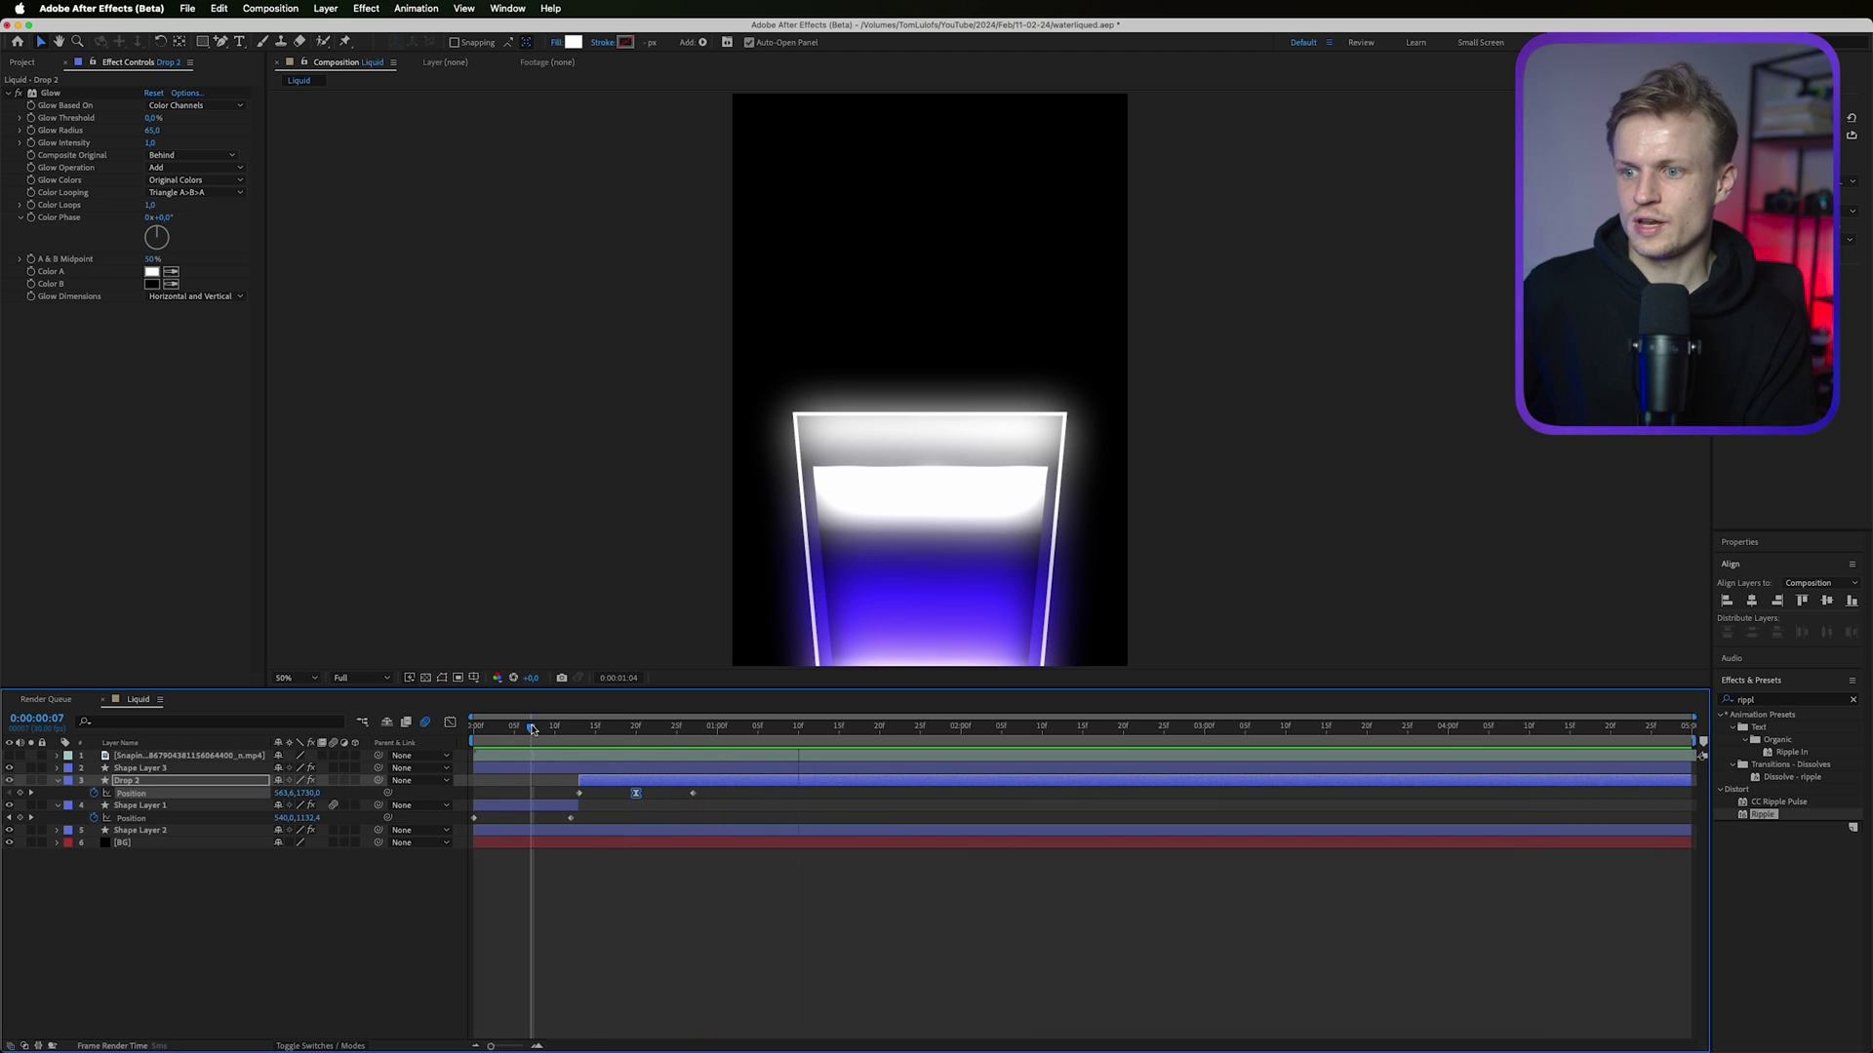
Widen the ease around the circle's middle Position keyframe in the speed graph and preview the smoother bounce.
left_click(450, 723)
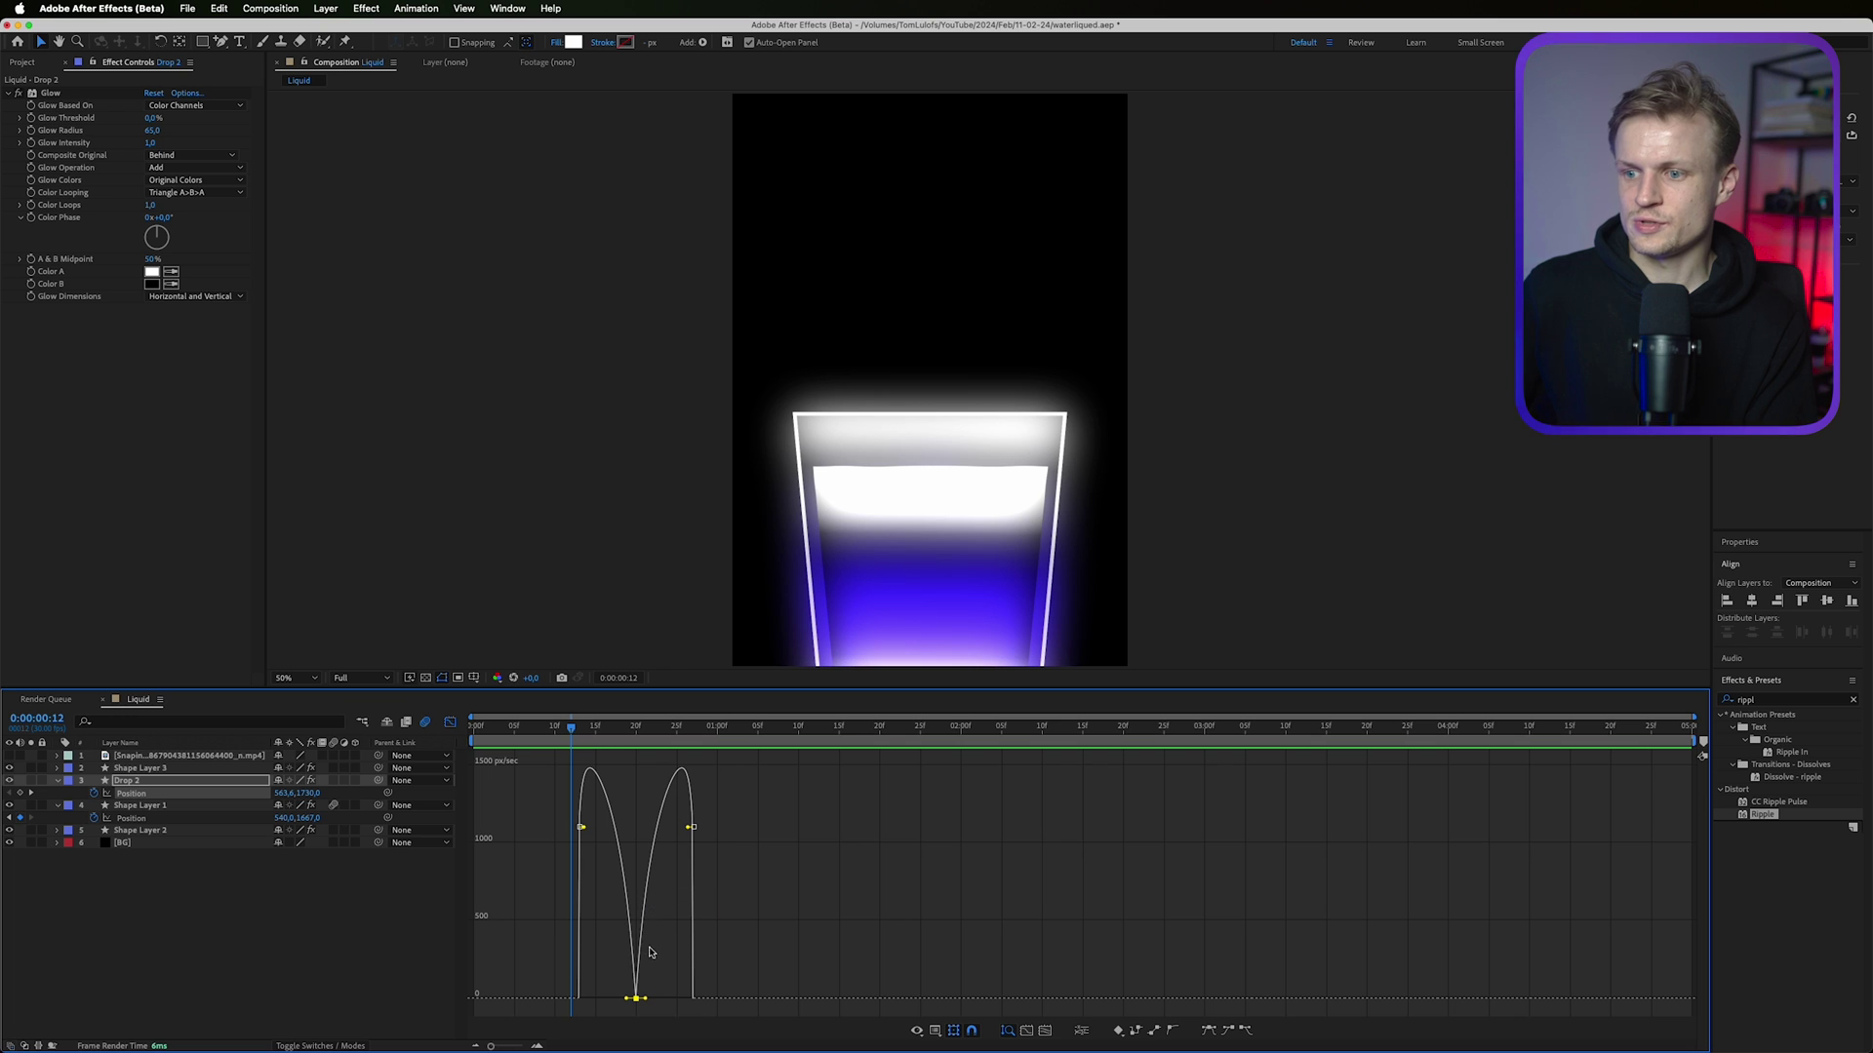
left_click_drag(646, 998, 612, 999)
left_click(531, 727)
key("space")
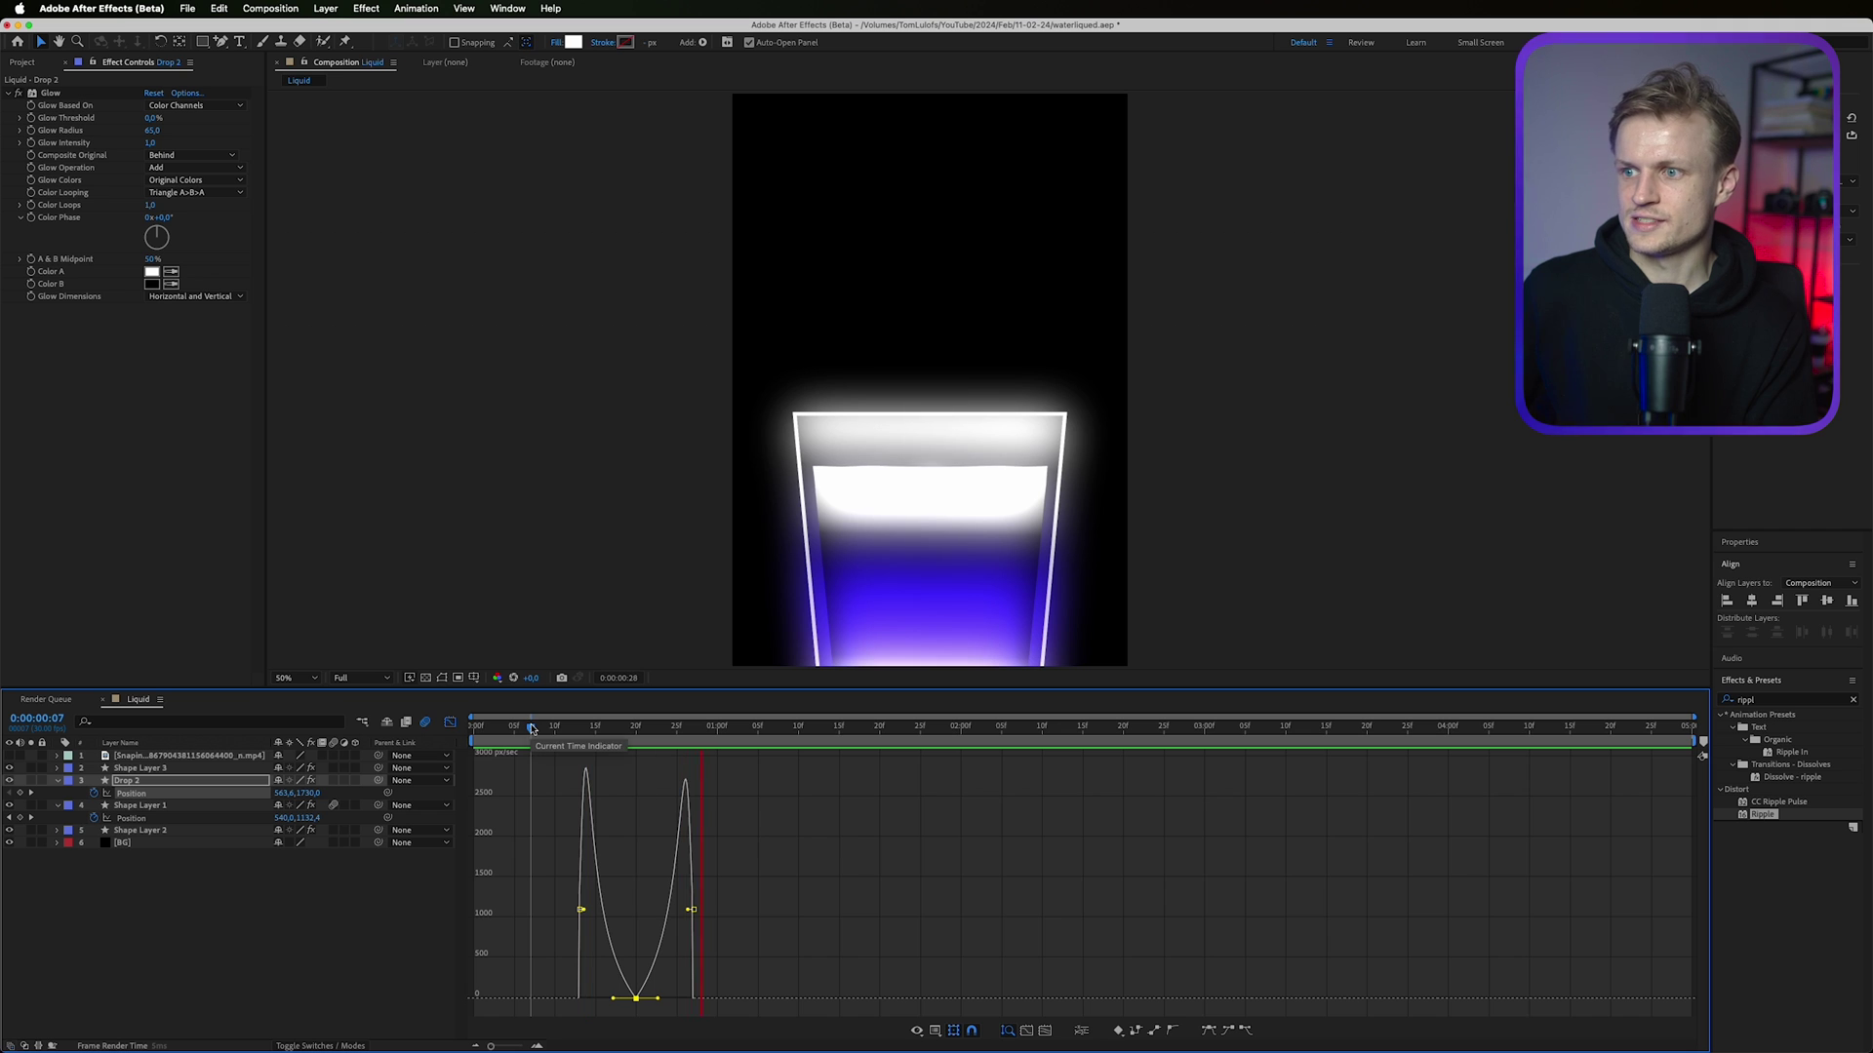
key("shift+F3")
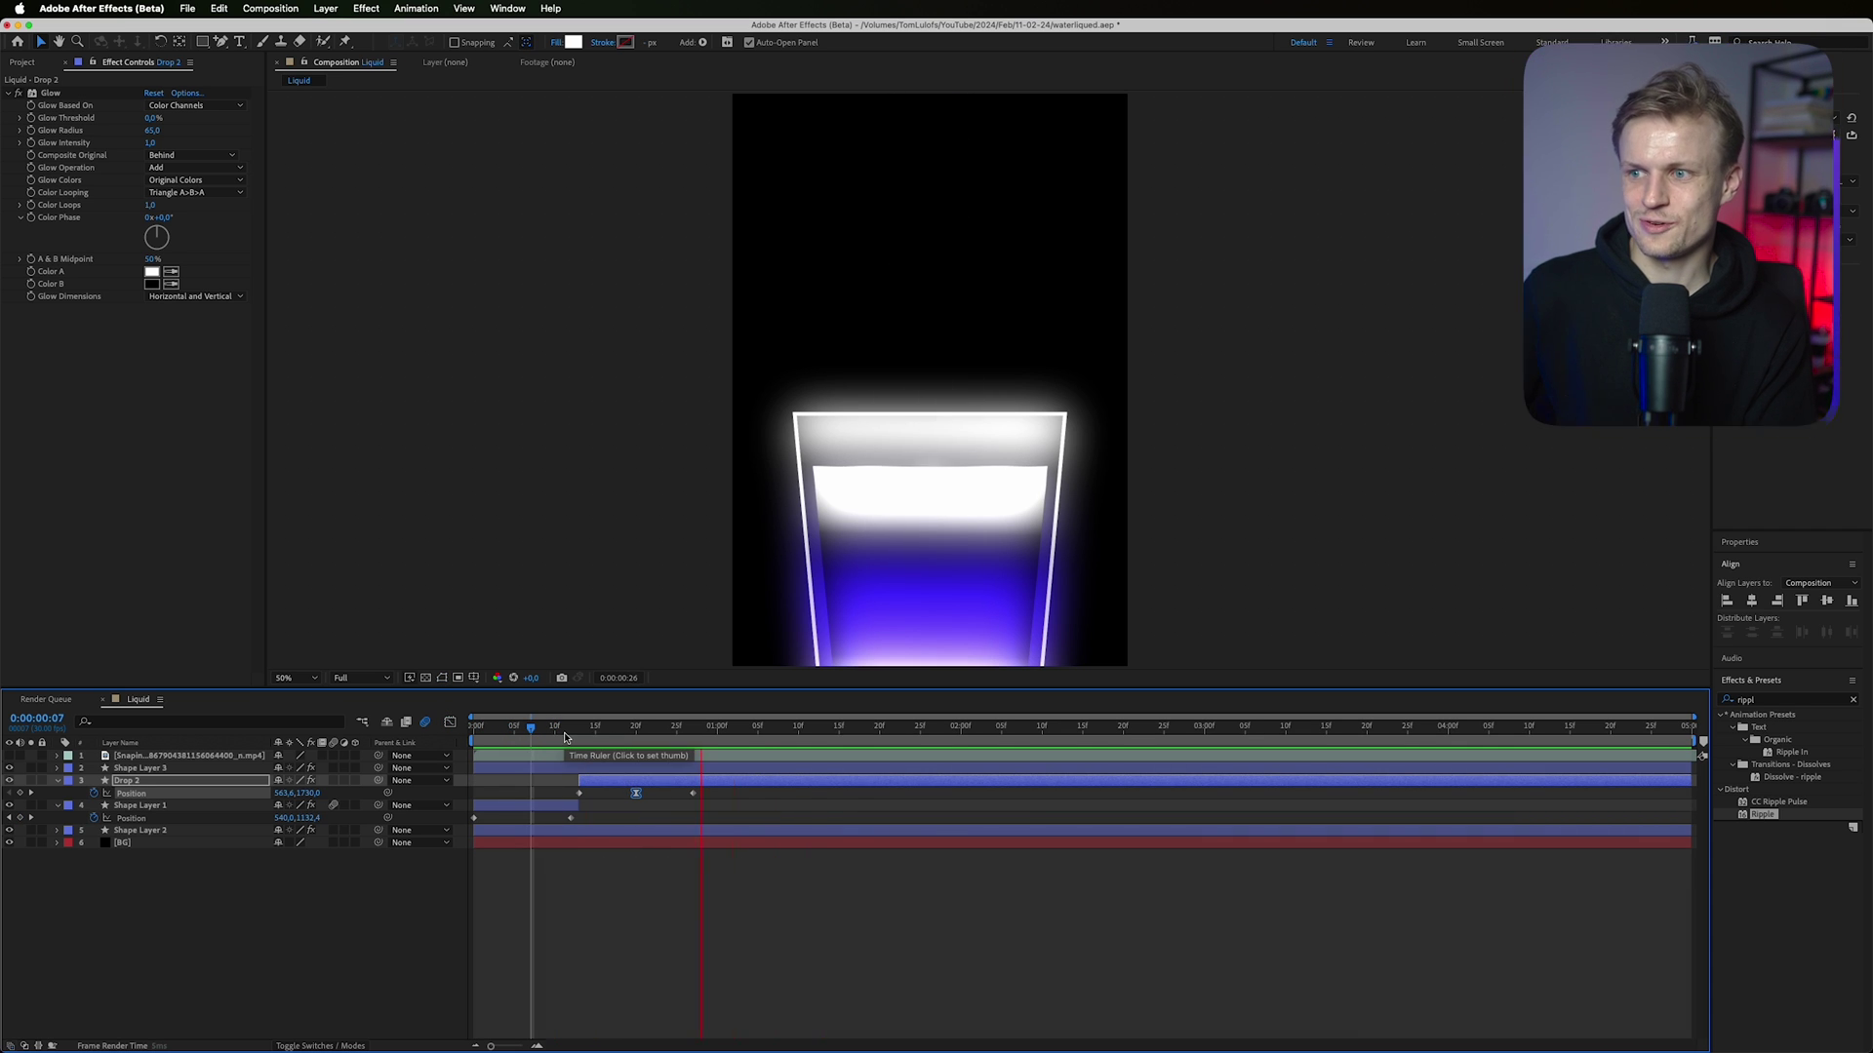
left_click(643, 738)
left_click_drag(643, 738, 579, 745)
key("space")
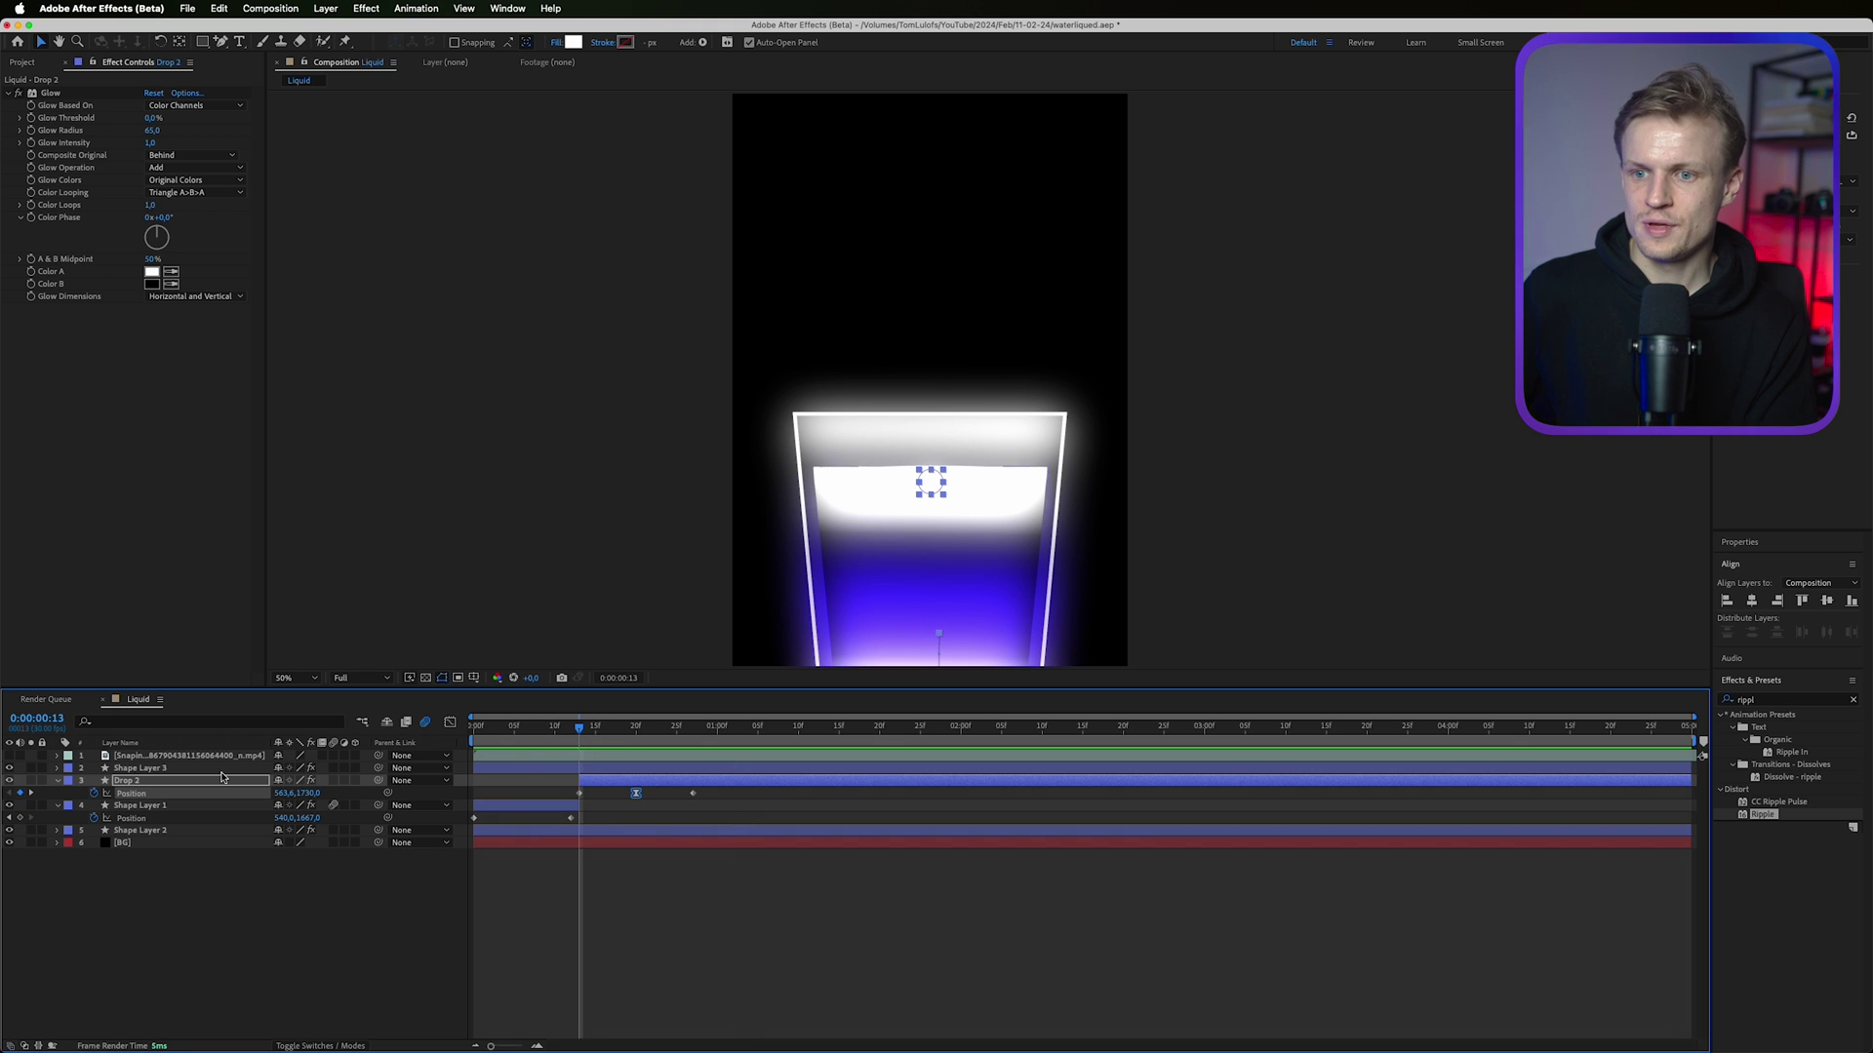
Keyframe the liquid layer's Center of Ripple at frame 11 and again at frame 18, lowered onto the liquid surface, and preview it.
left_click(151, 768)
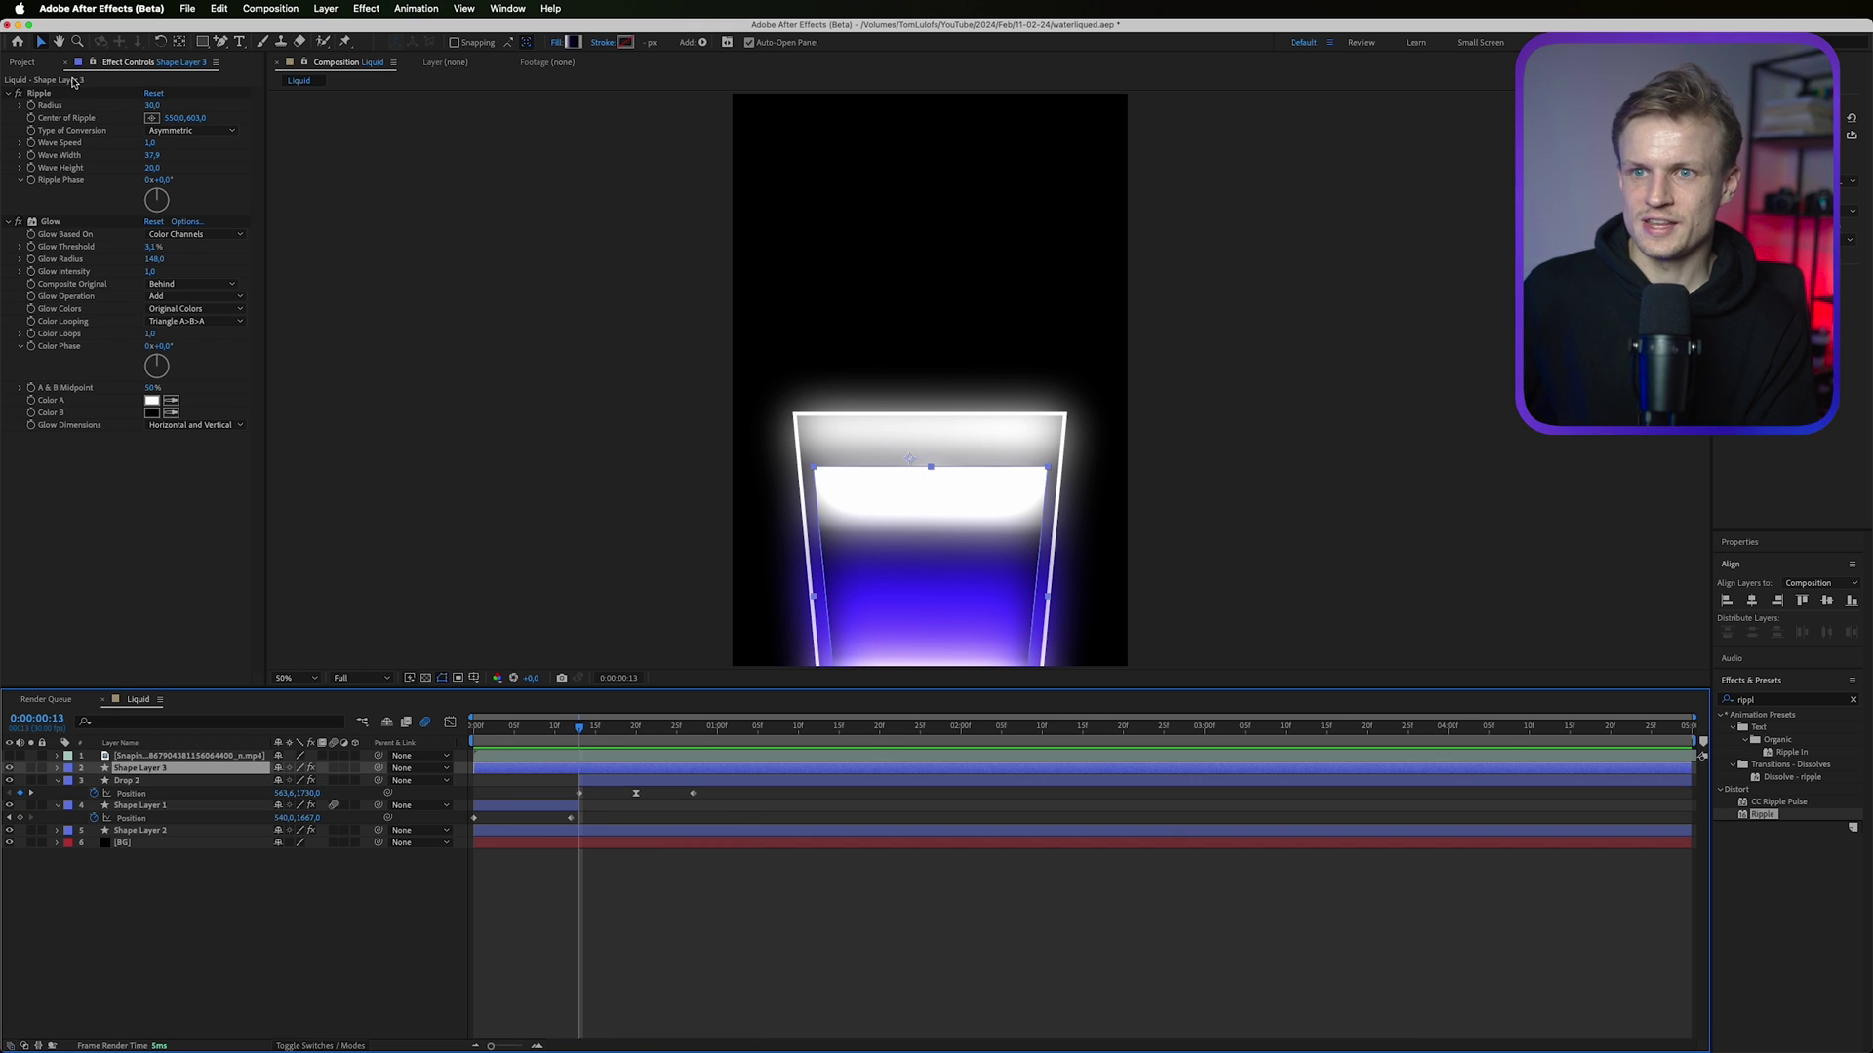
key("Page_Up")
key("Page_Up")
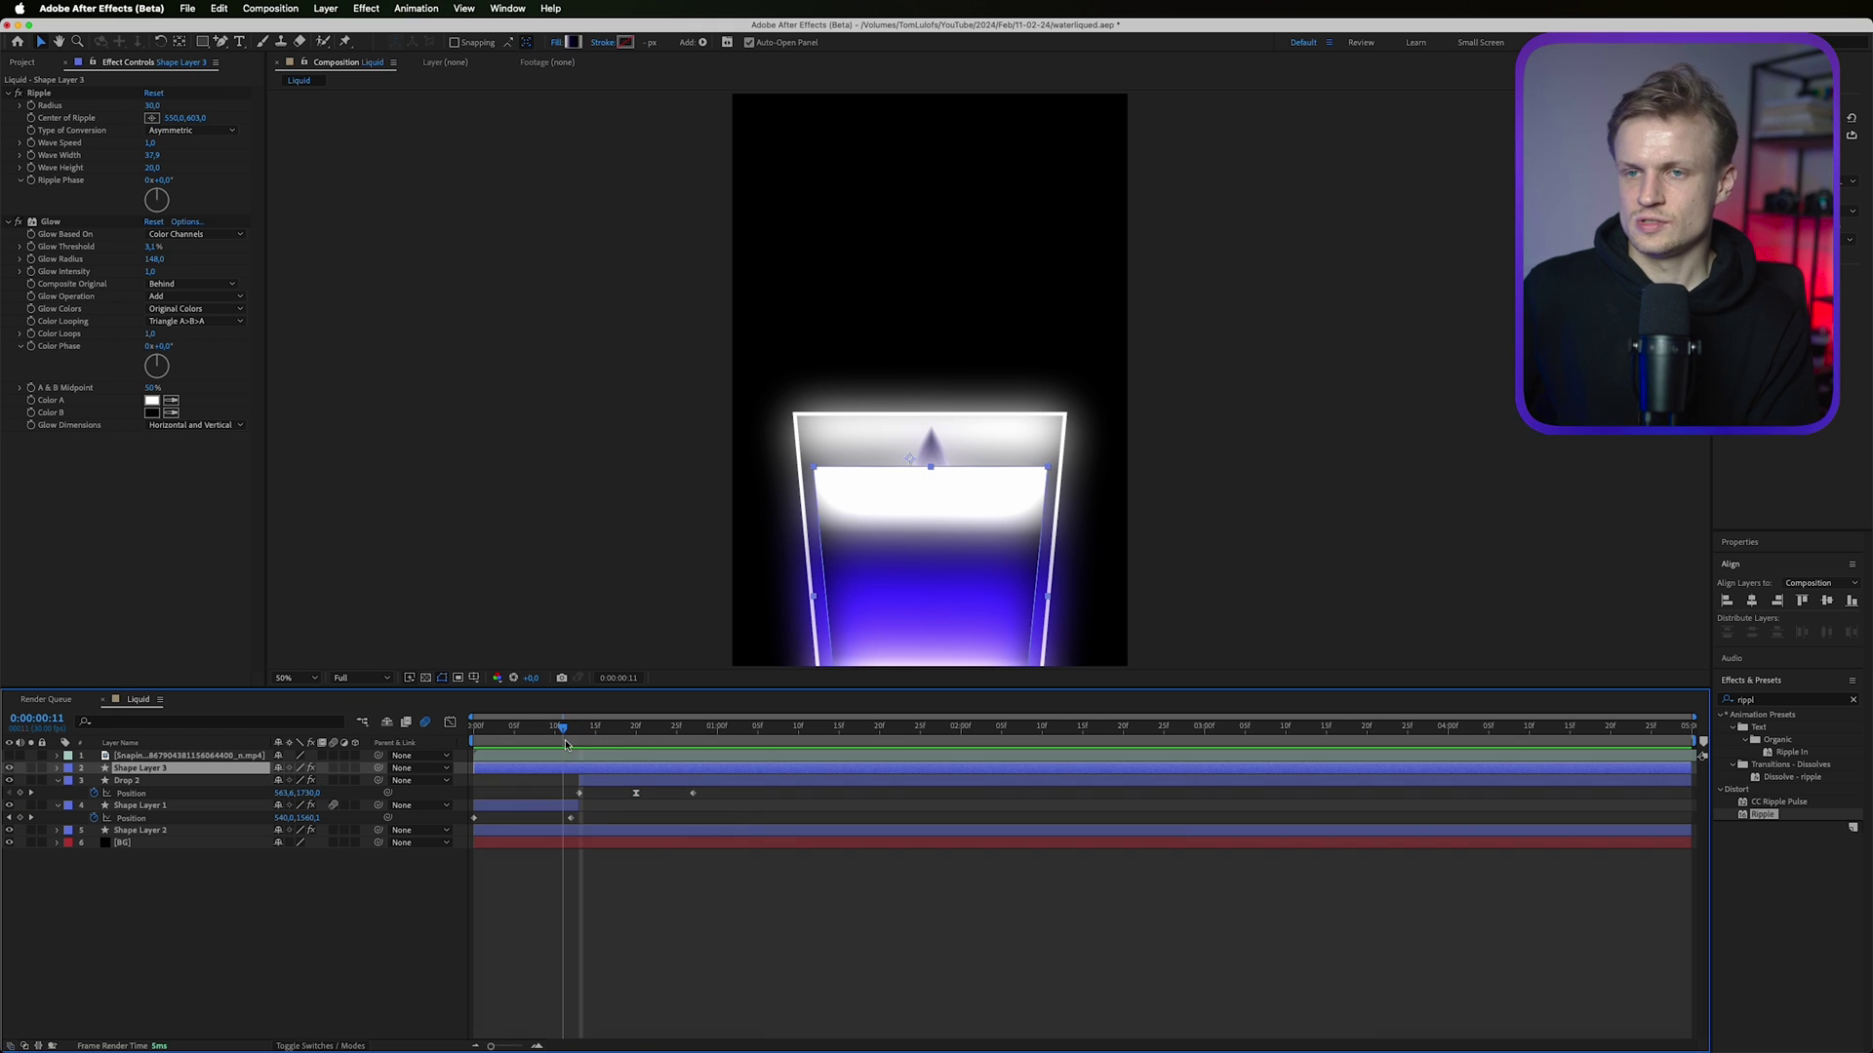
left_click(33, 118)
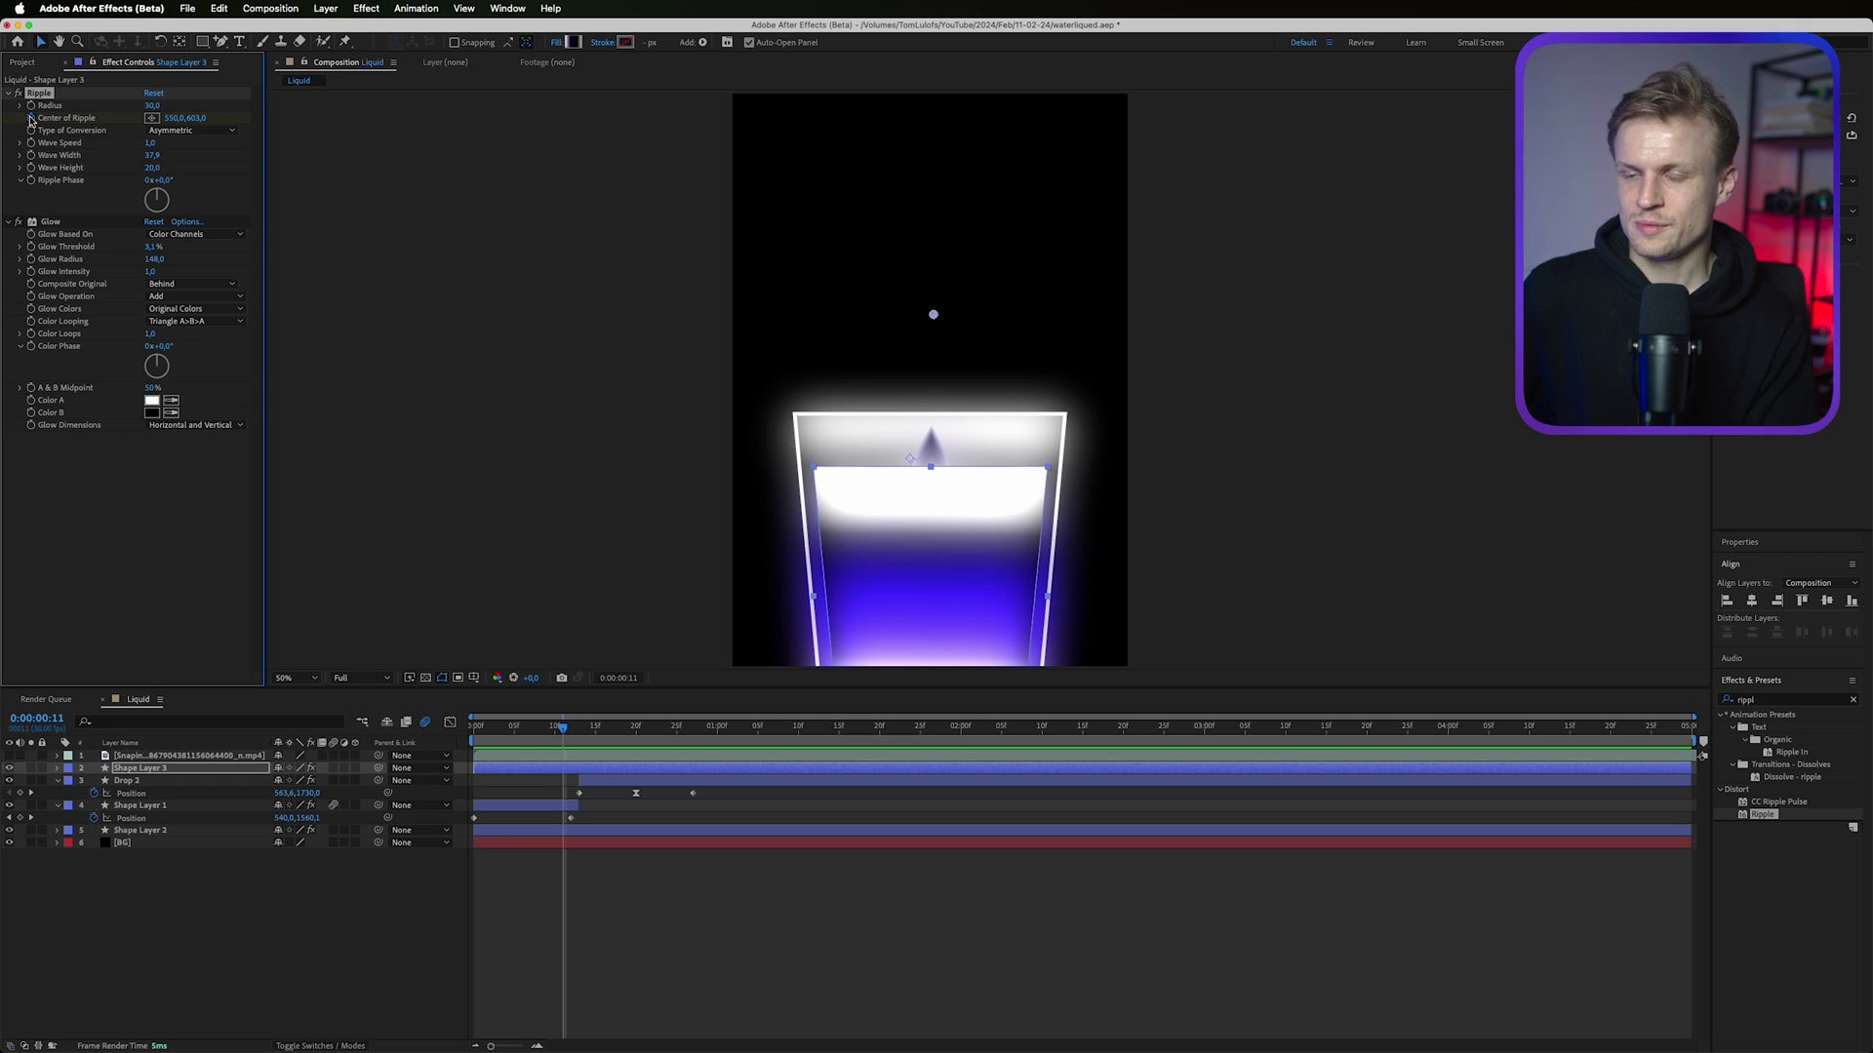
key("space")
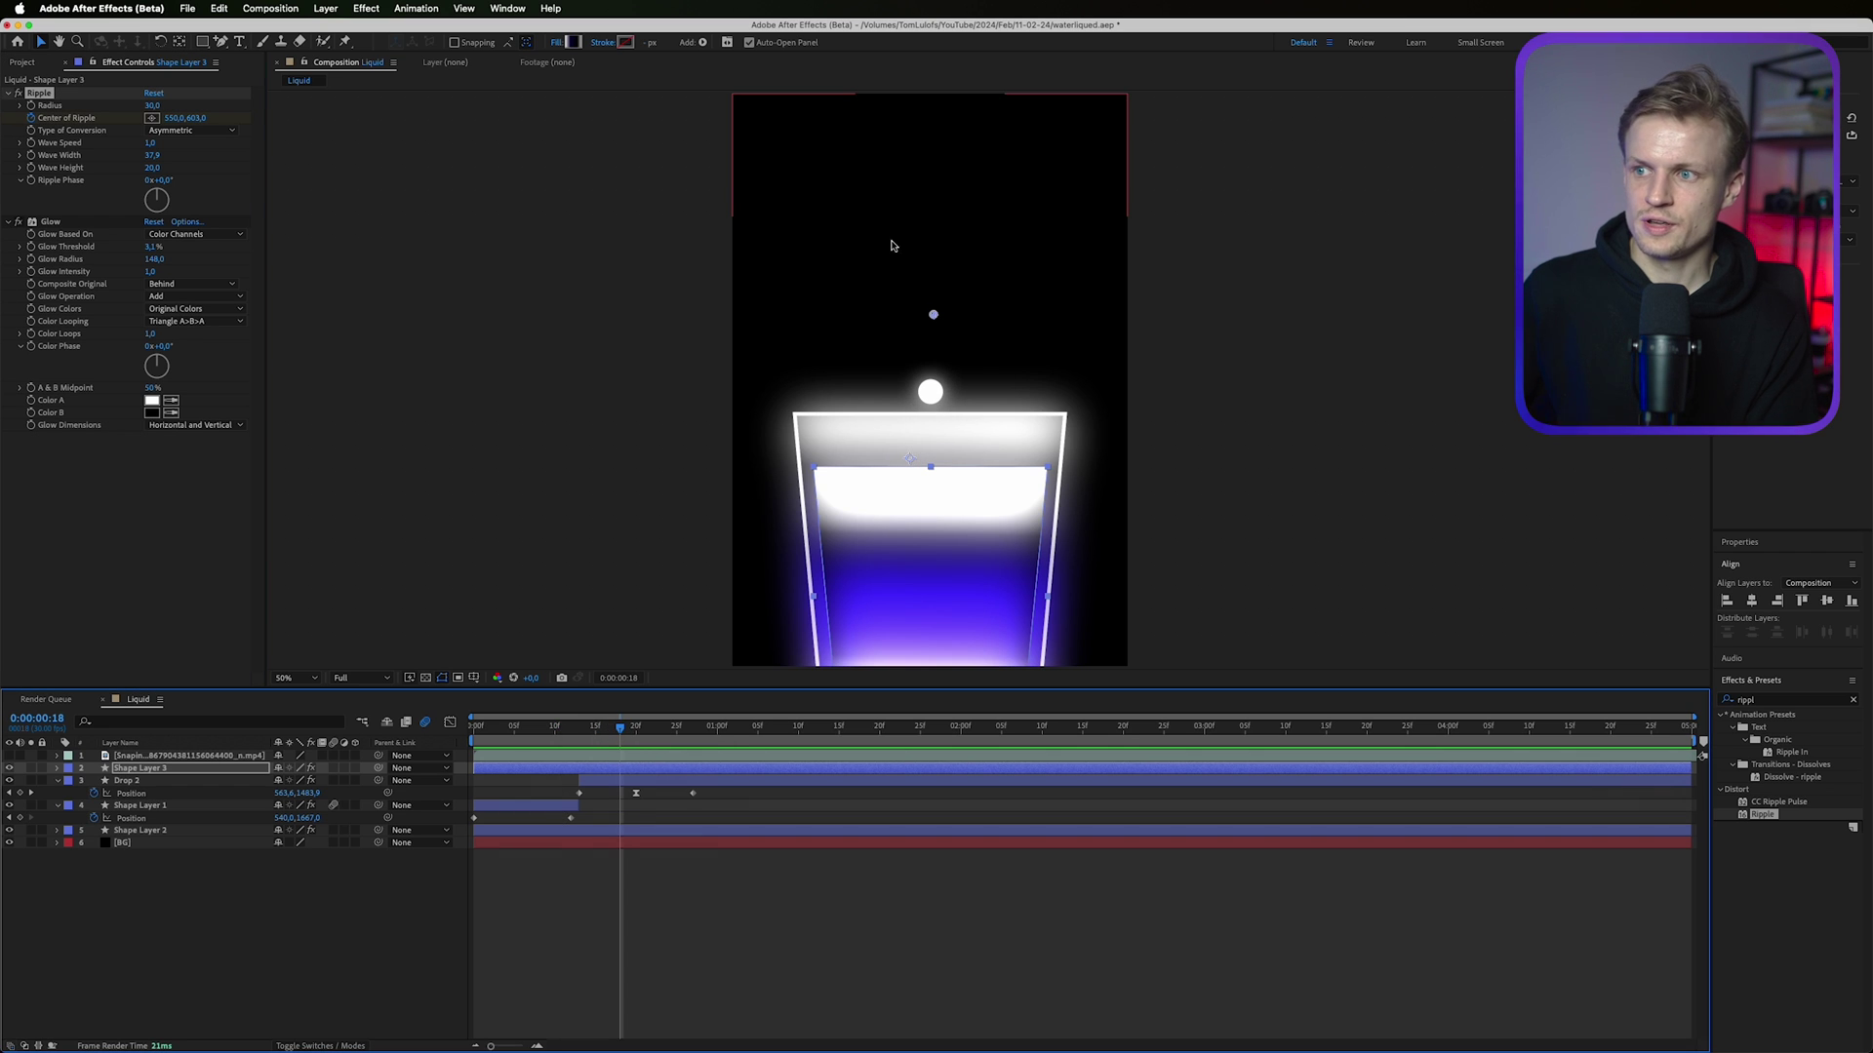
left_click_drag(933, 317, 932, 466)
left_click_drag(620, 727, 475, 728)
key("space")
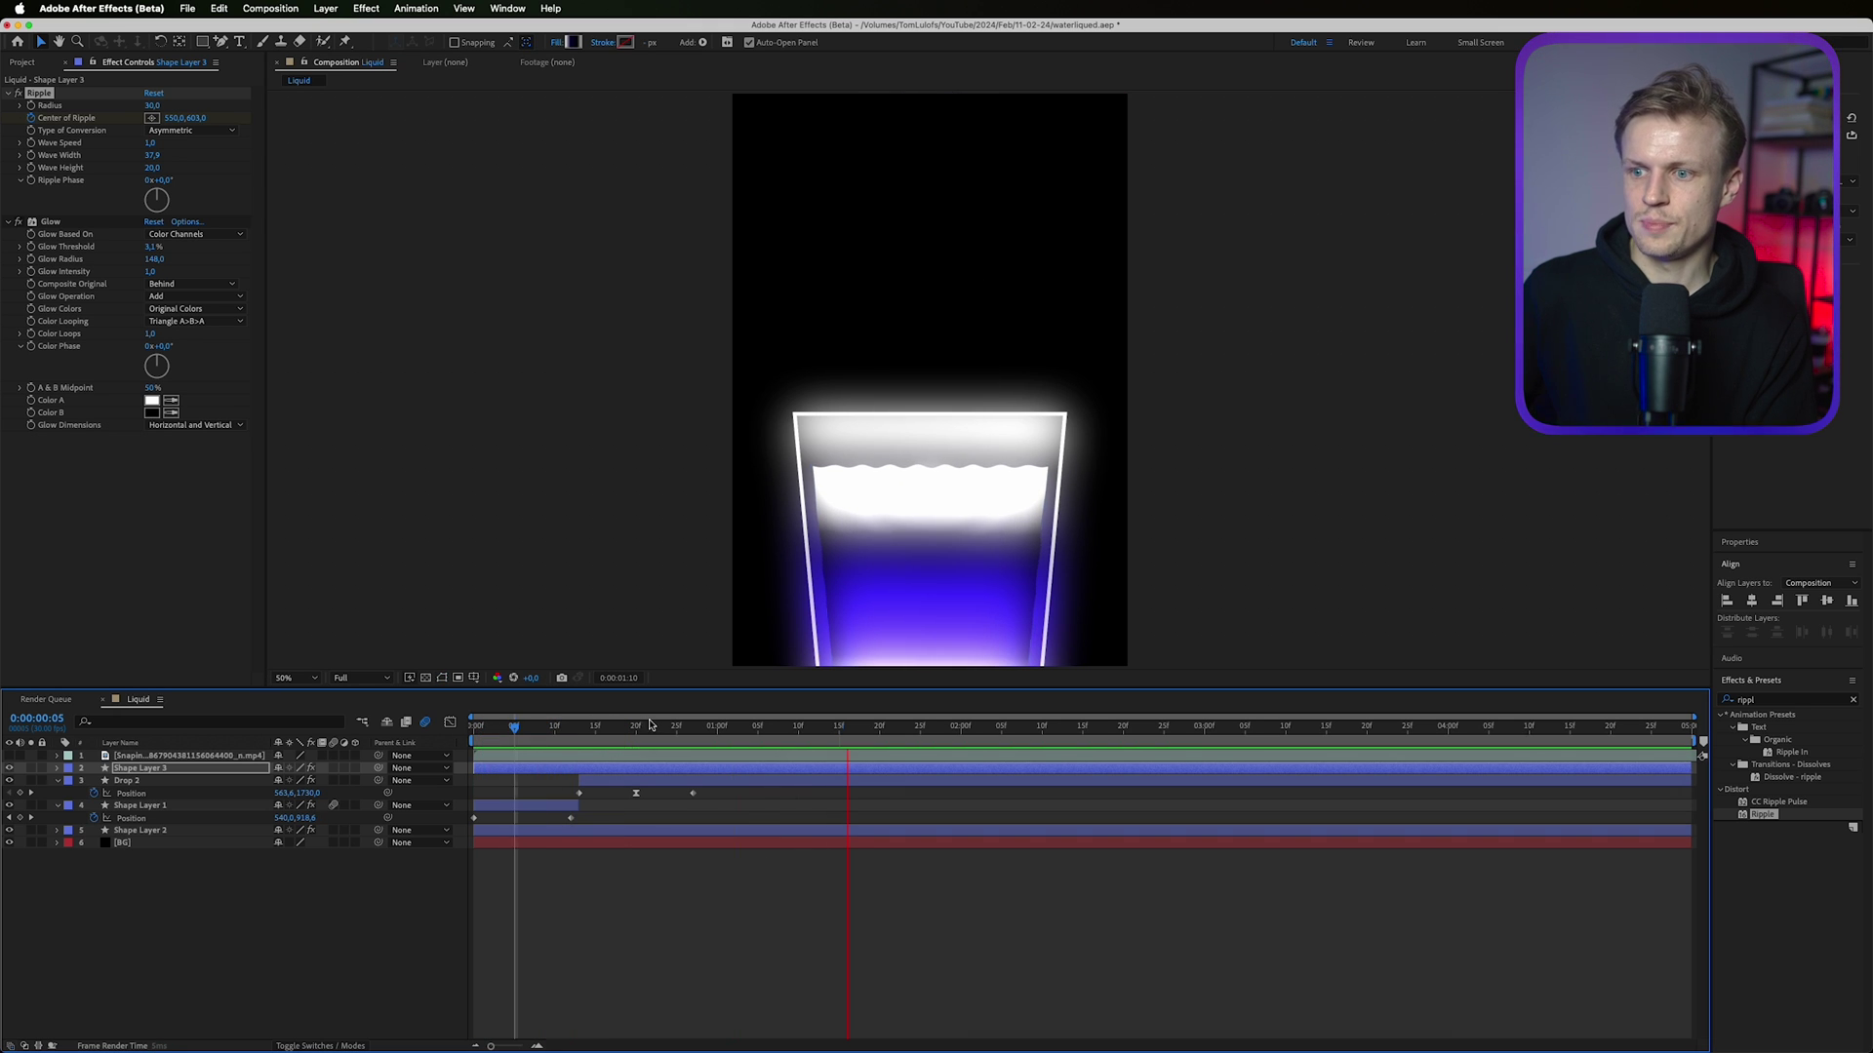
key("space")
Spread the two Center of Ripple keyframes apart, moving the first to about frame 2 and the last to about 0:00:01:08.
mouse_move(591, 729)
left_mouse_down()
mouse_move(537, 734)
mouse_move(596, 738)
left_mouse_up()
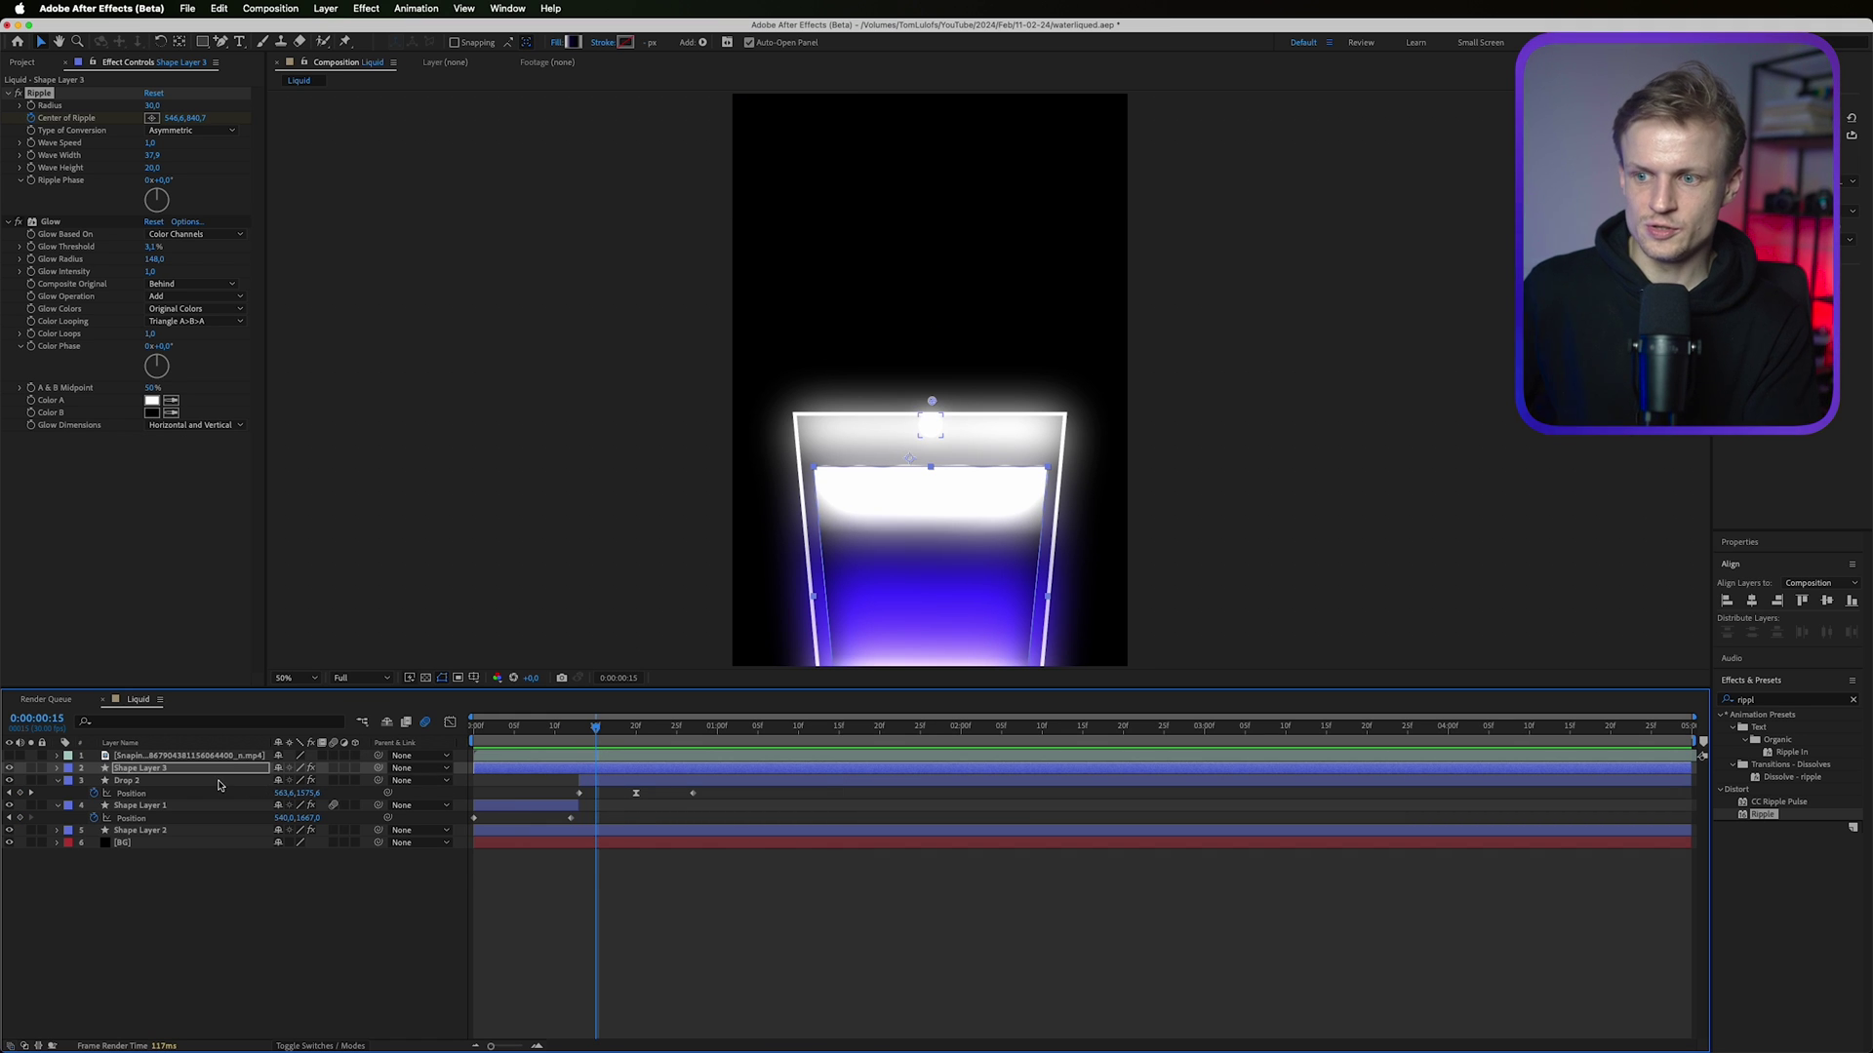
key("u")
left_click_drag(621, 793, 788, 801)
left_click_drag(563, 794, 490, 793)
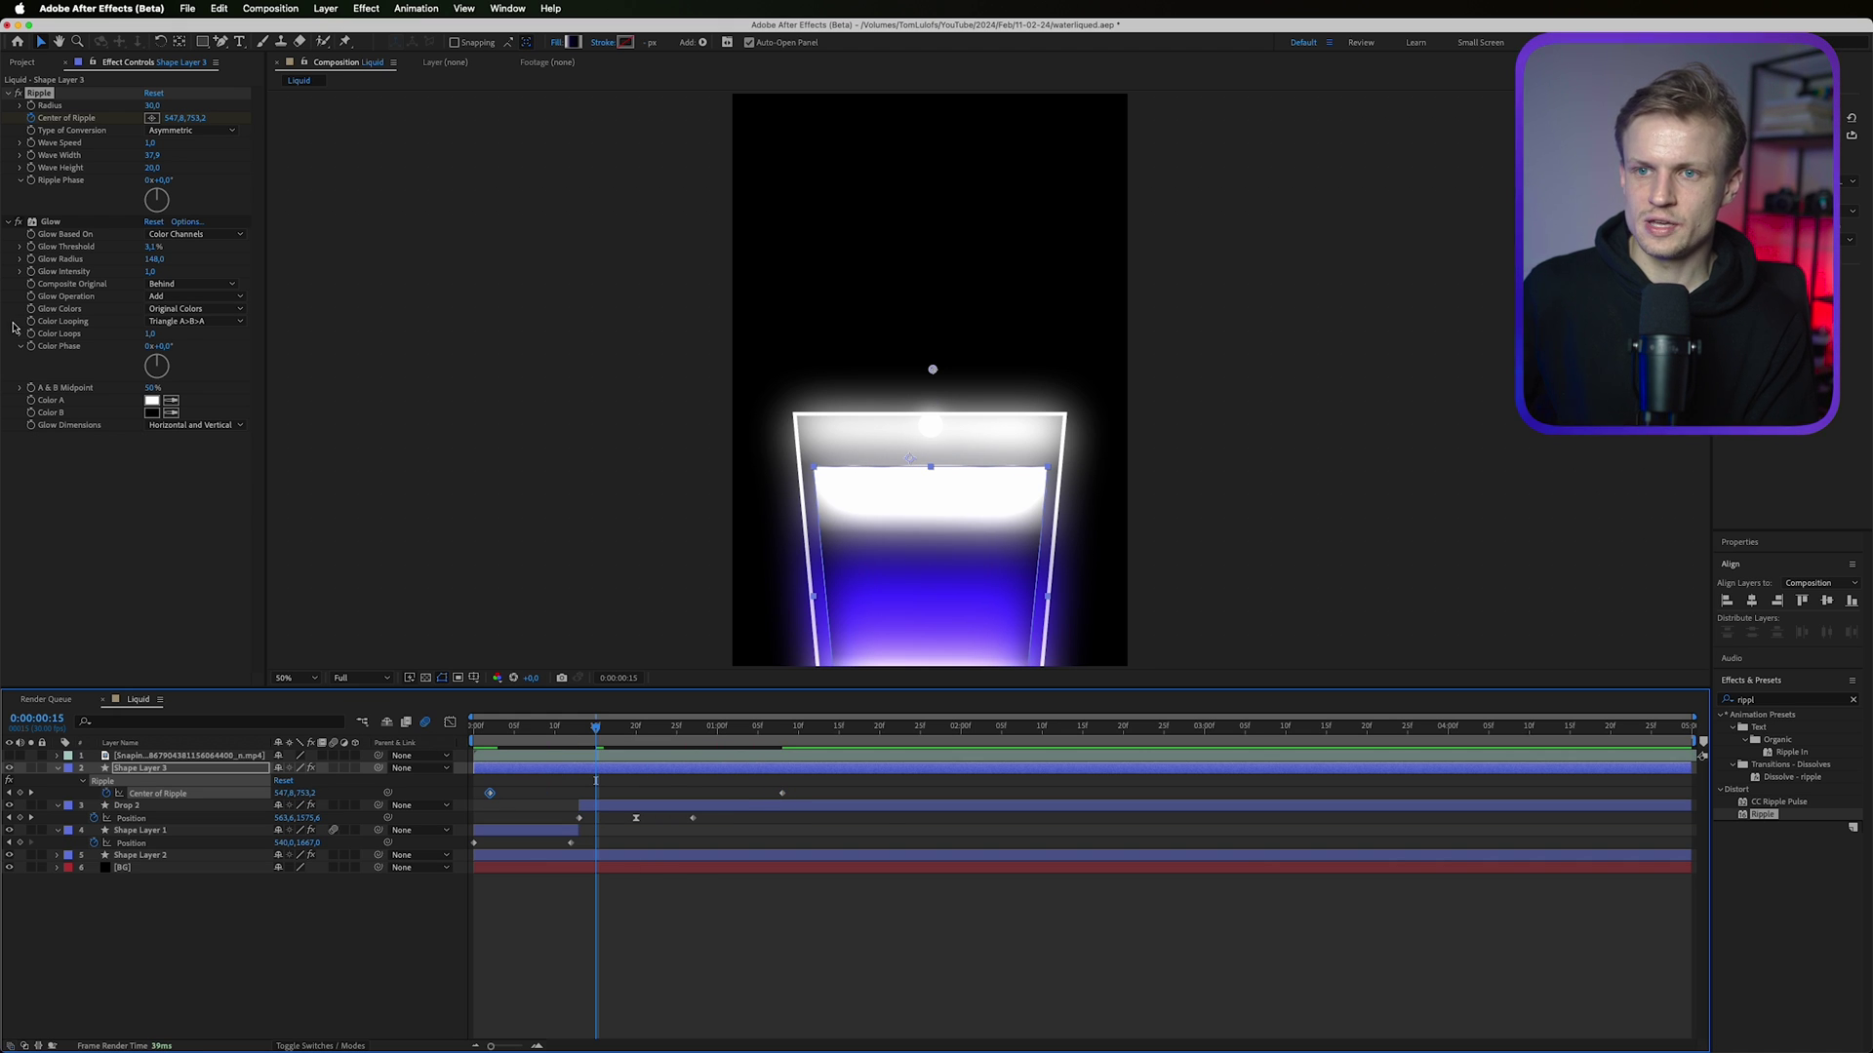
Keyframe the liquid's ripple Wave Height at frame 29, set it to 0 at 0:00:01:12, and preview the ripples.
left_click_drag(592, 764, 709, 743)
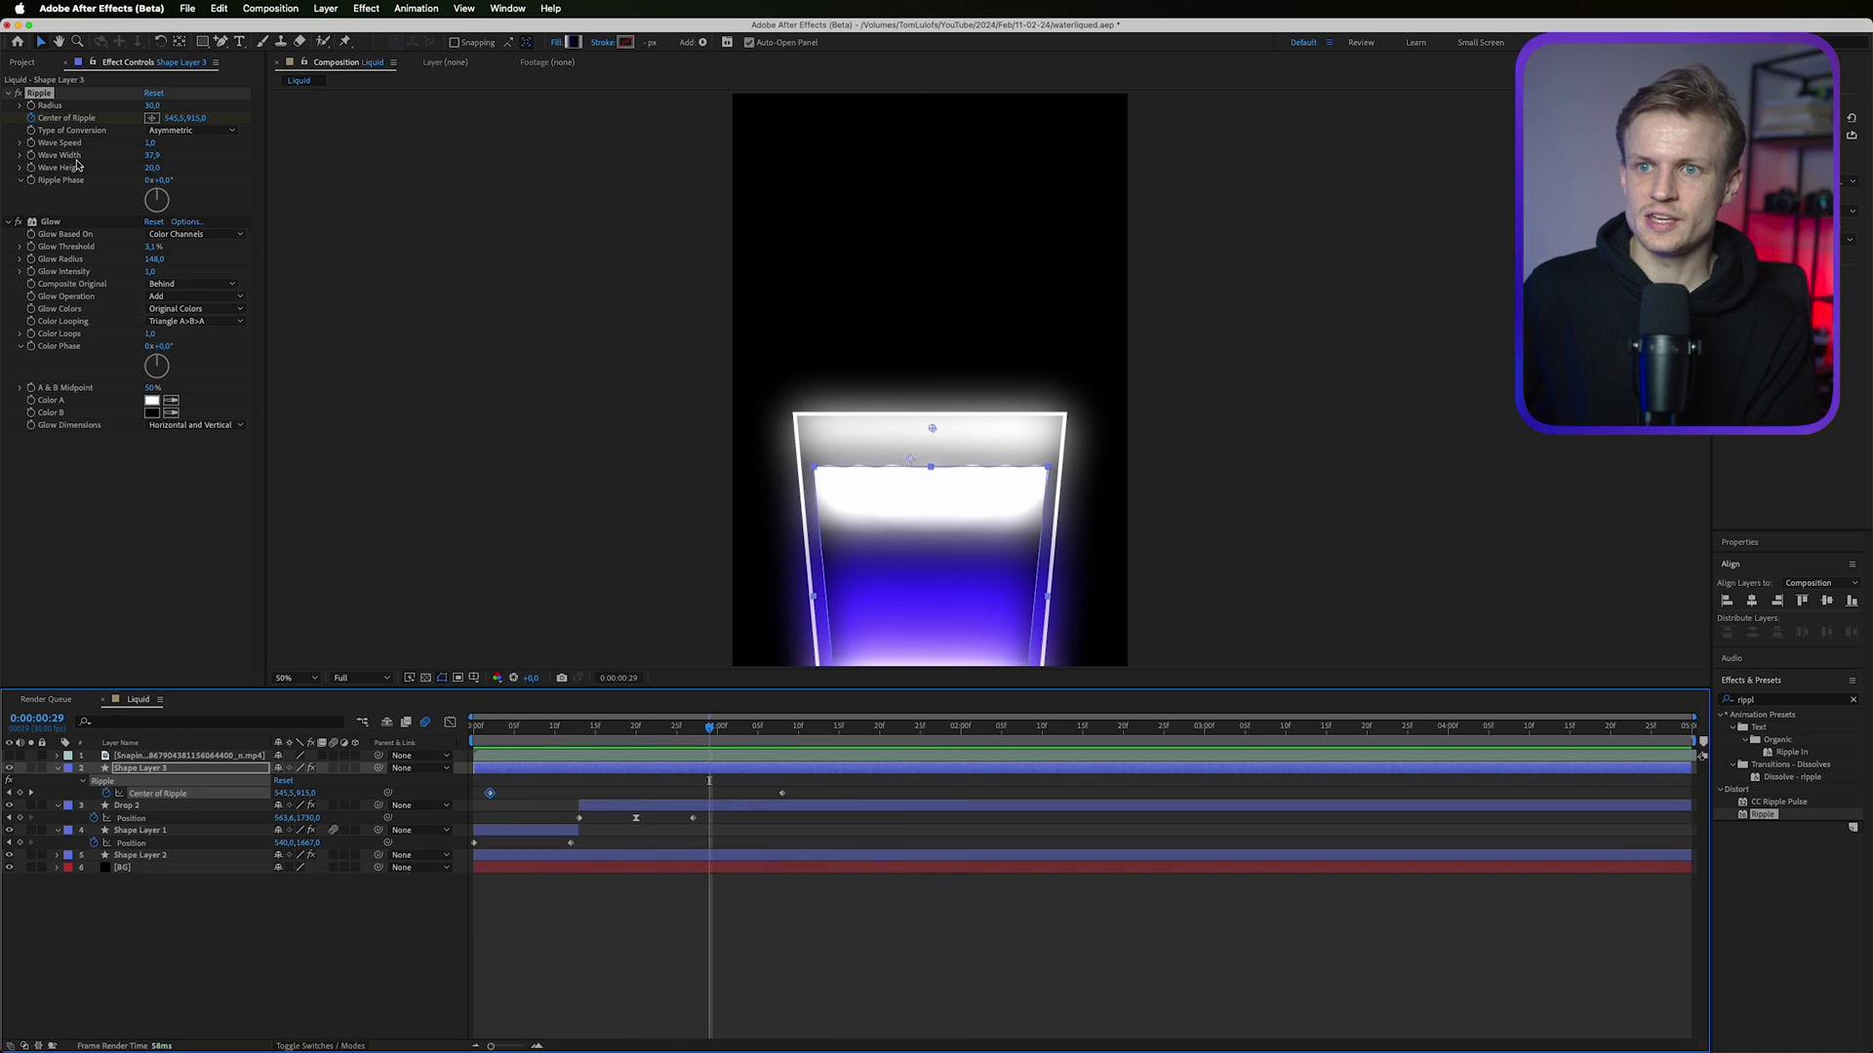
left_click(30, 170)
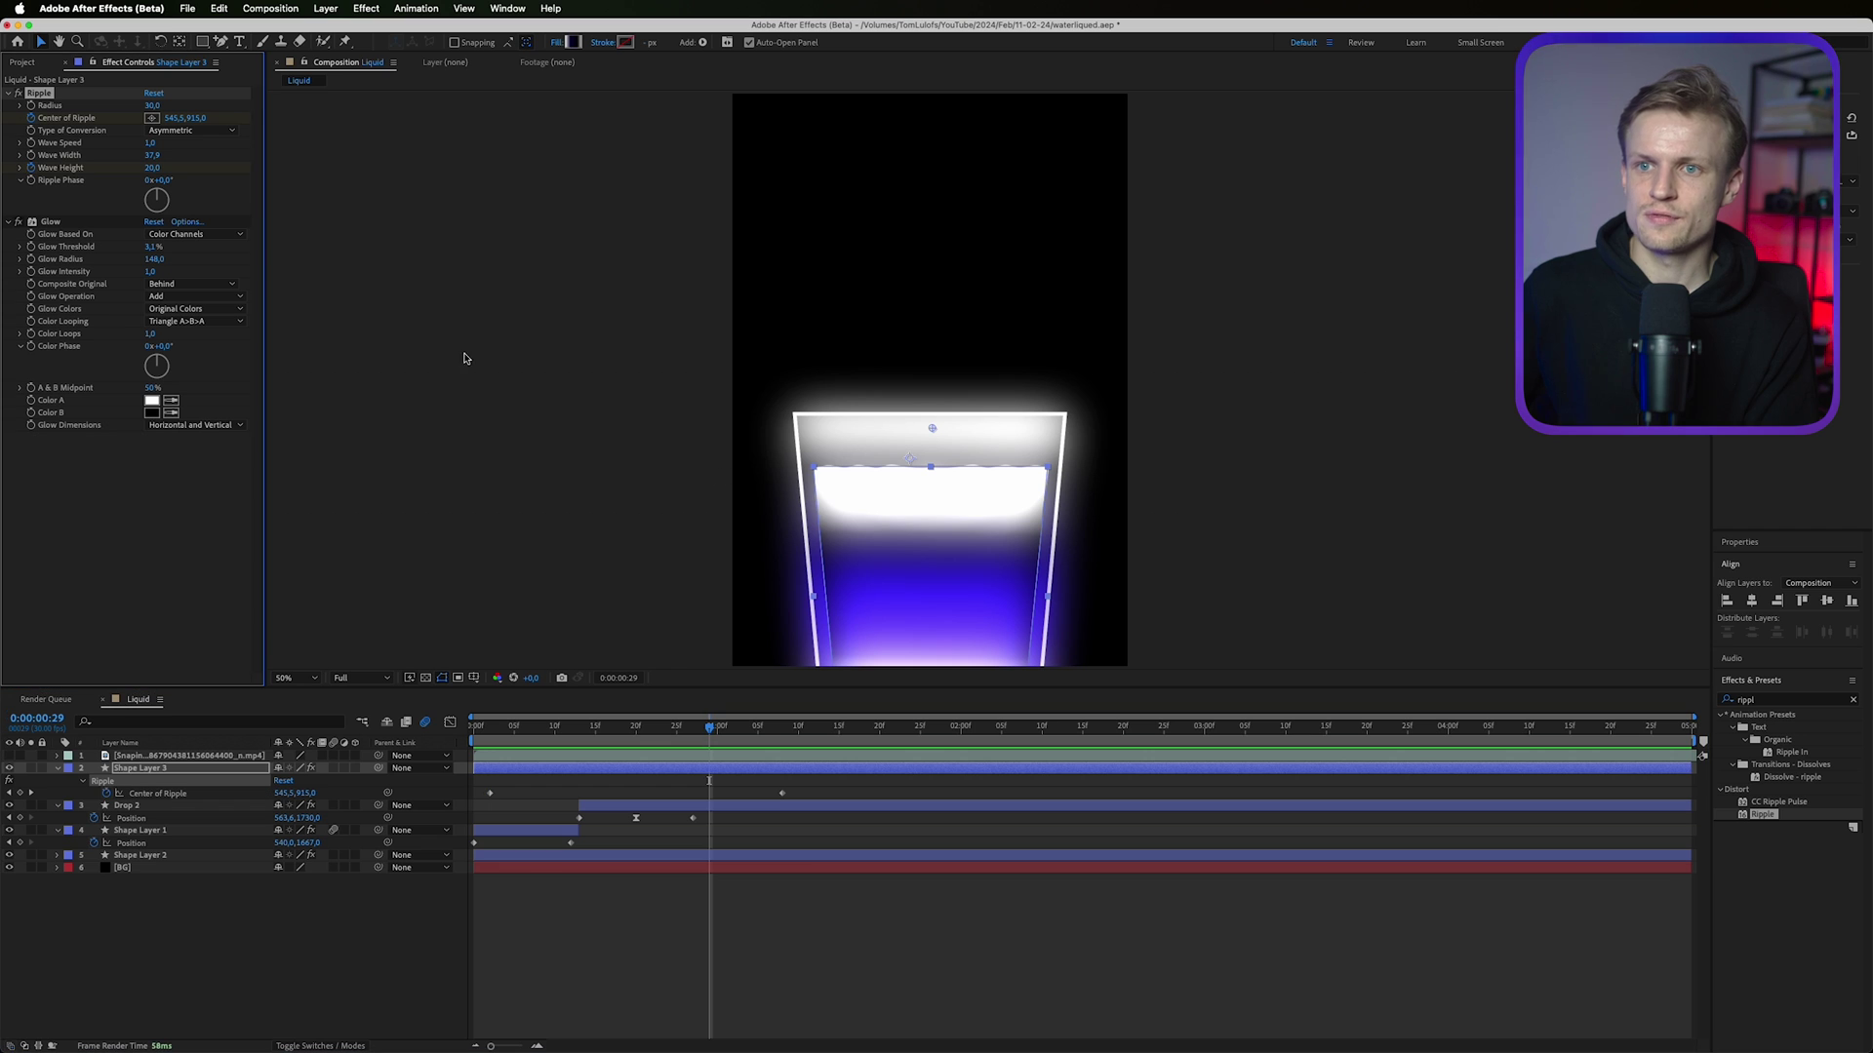
key("space")
left_click(150, 169)
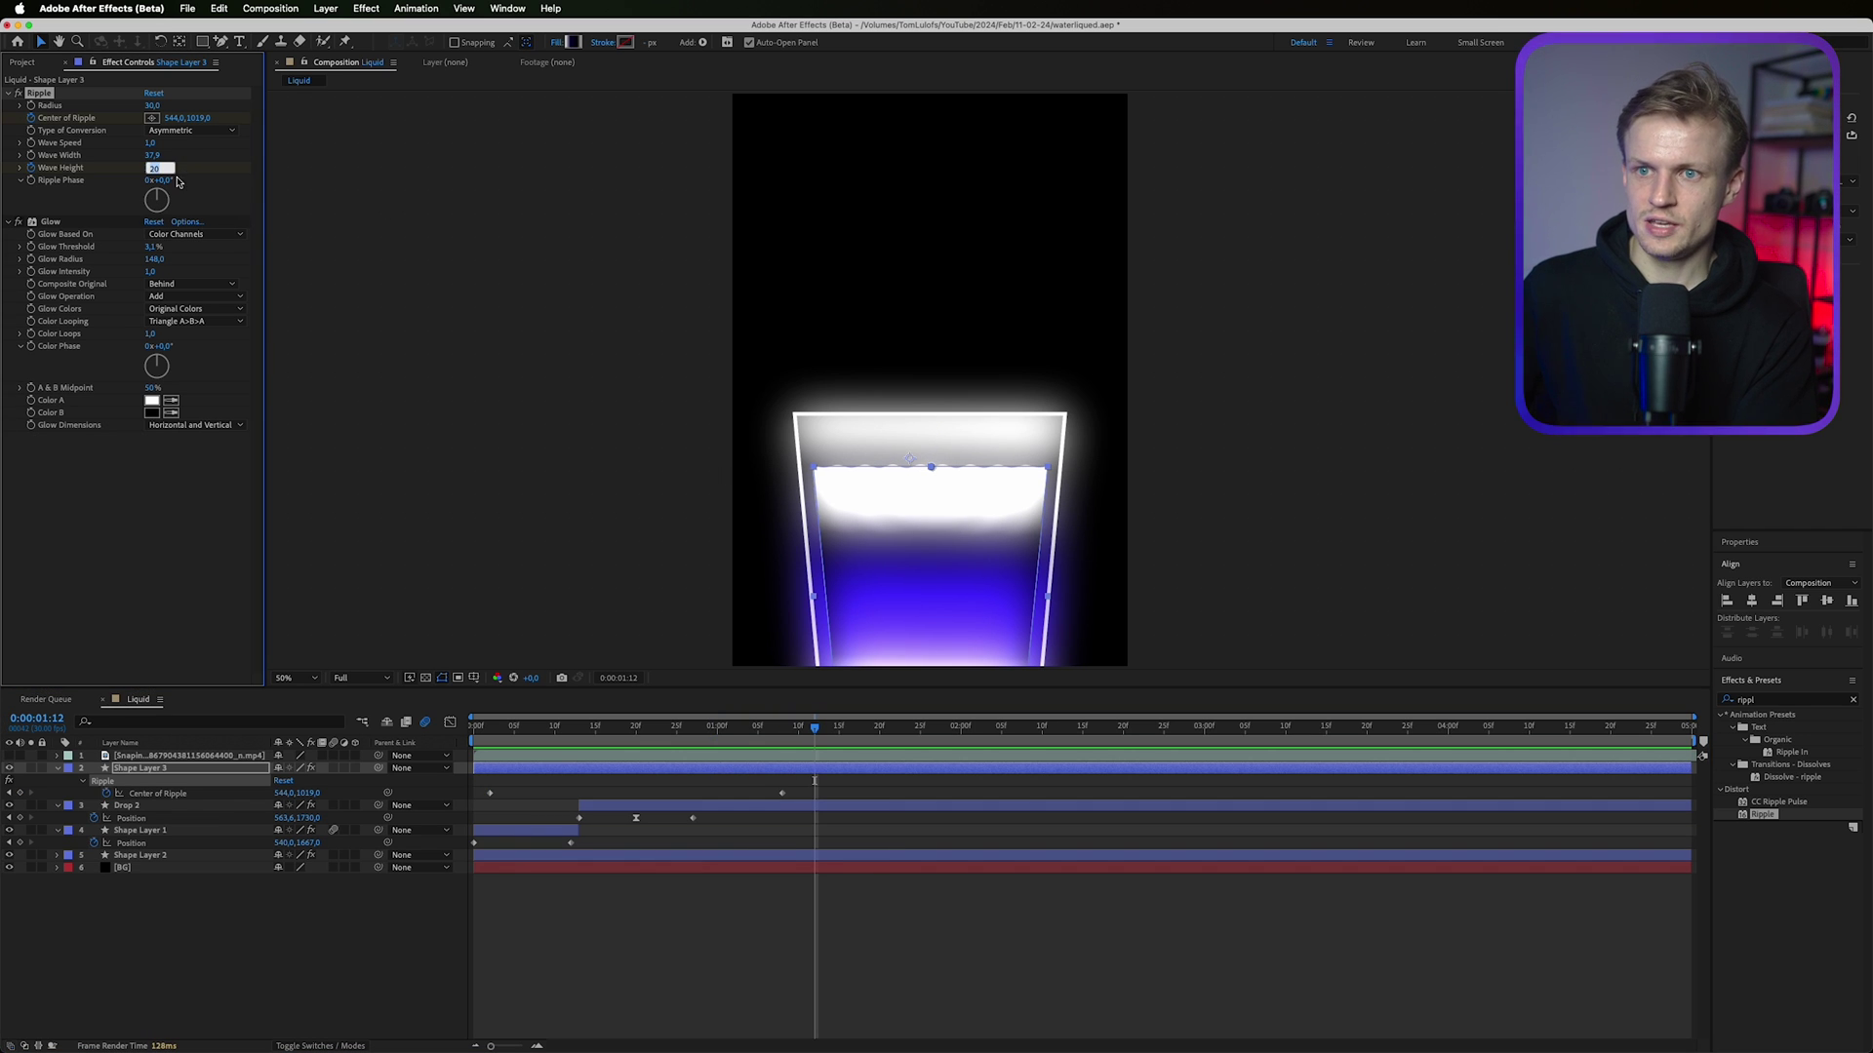
left_click_drag(696, 723, 508, 738)
left_click(527, 742)
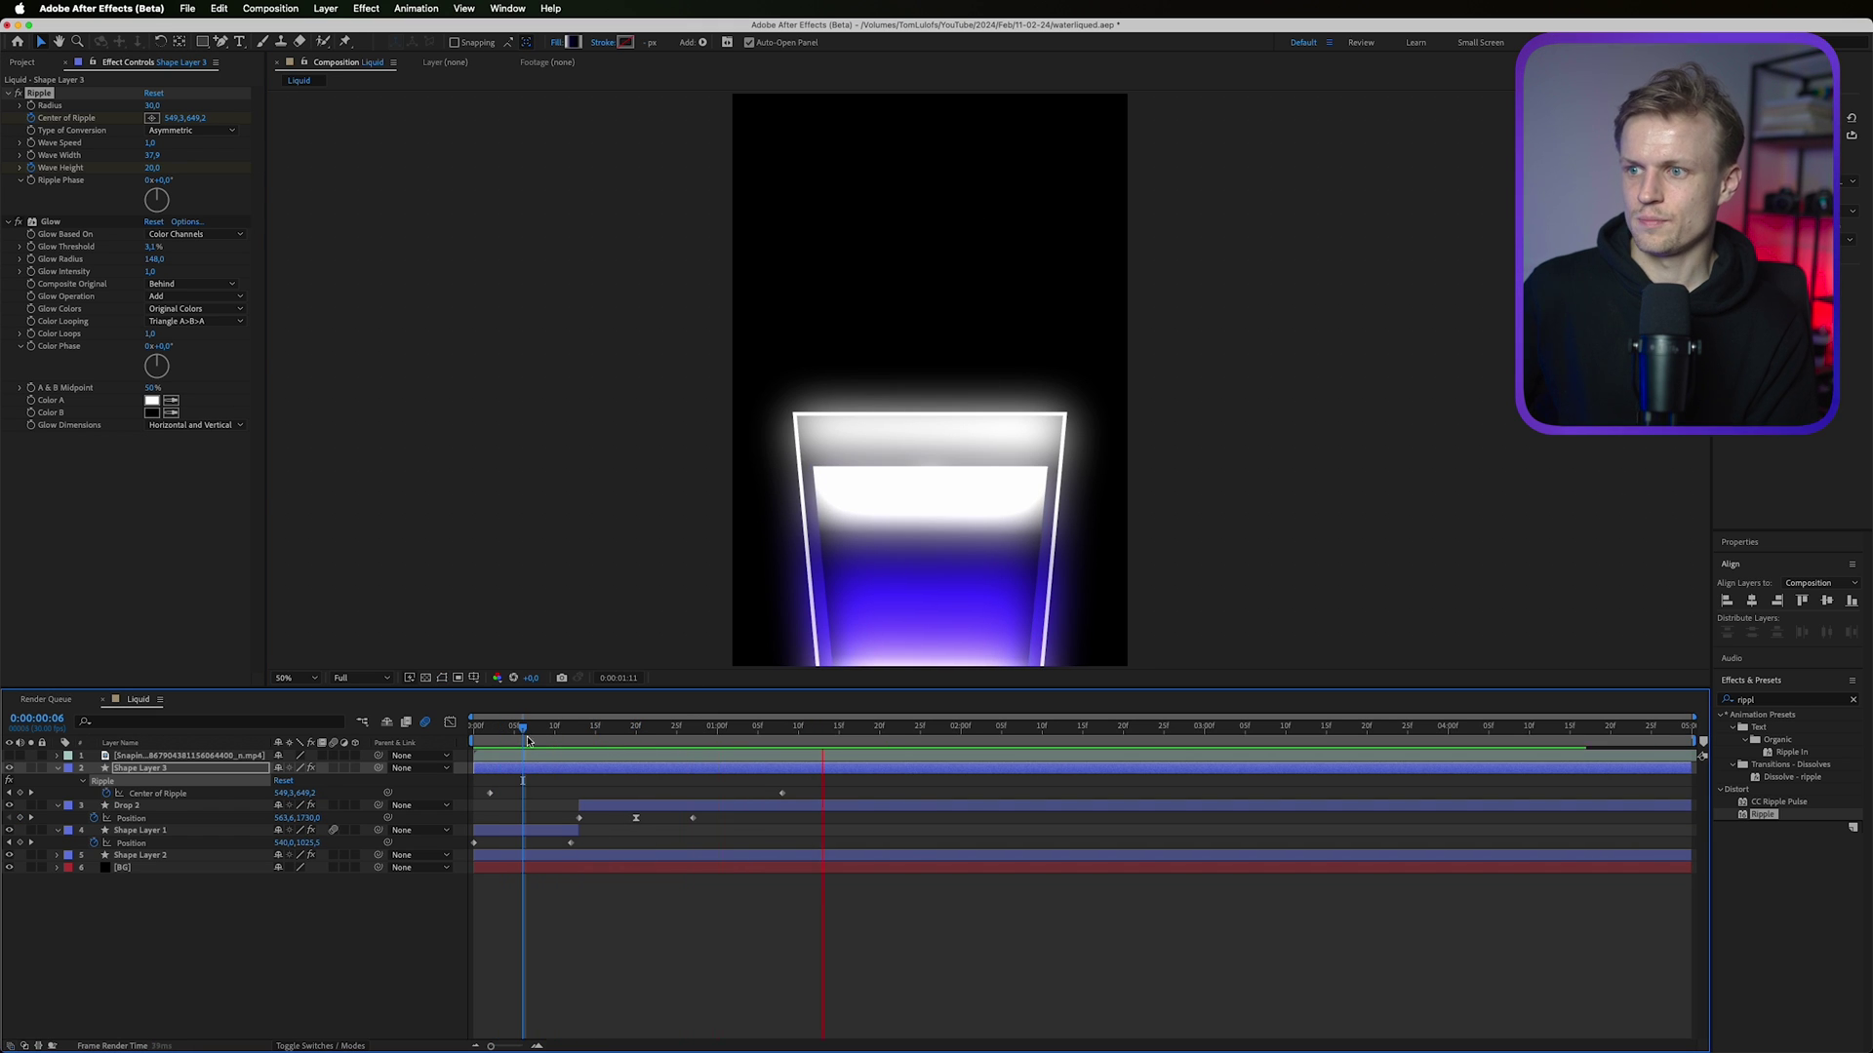
Show the reference video layer, scrub through its glass zoom-out animation, and hide the layer again.
key("Home")
left_click(10, 755)
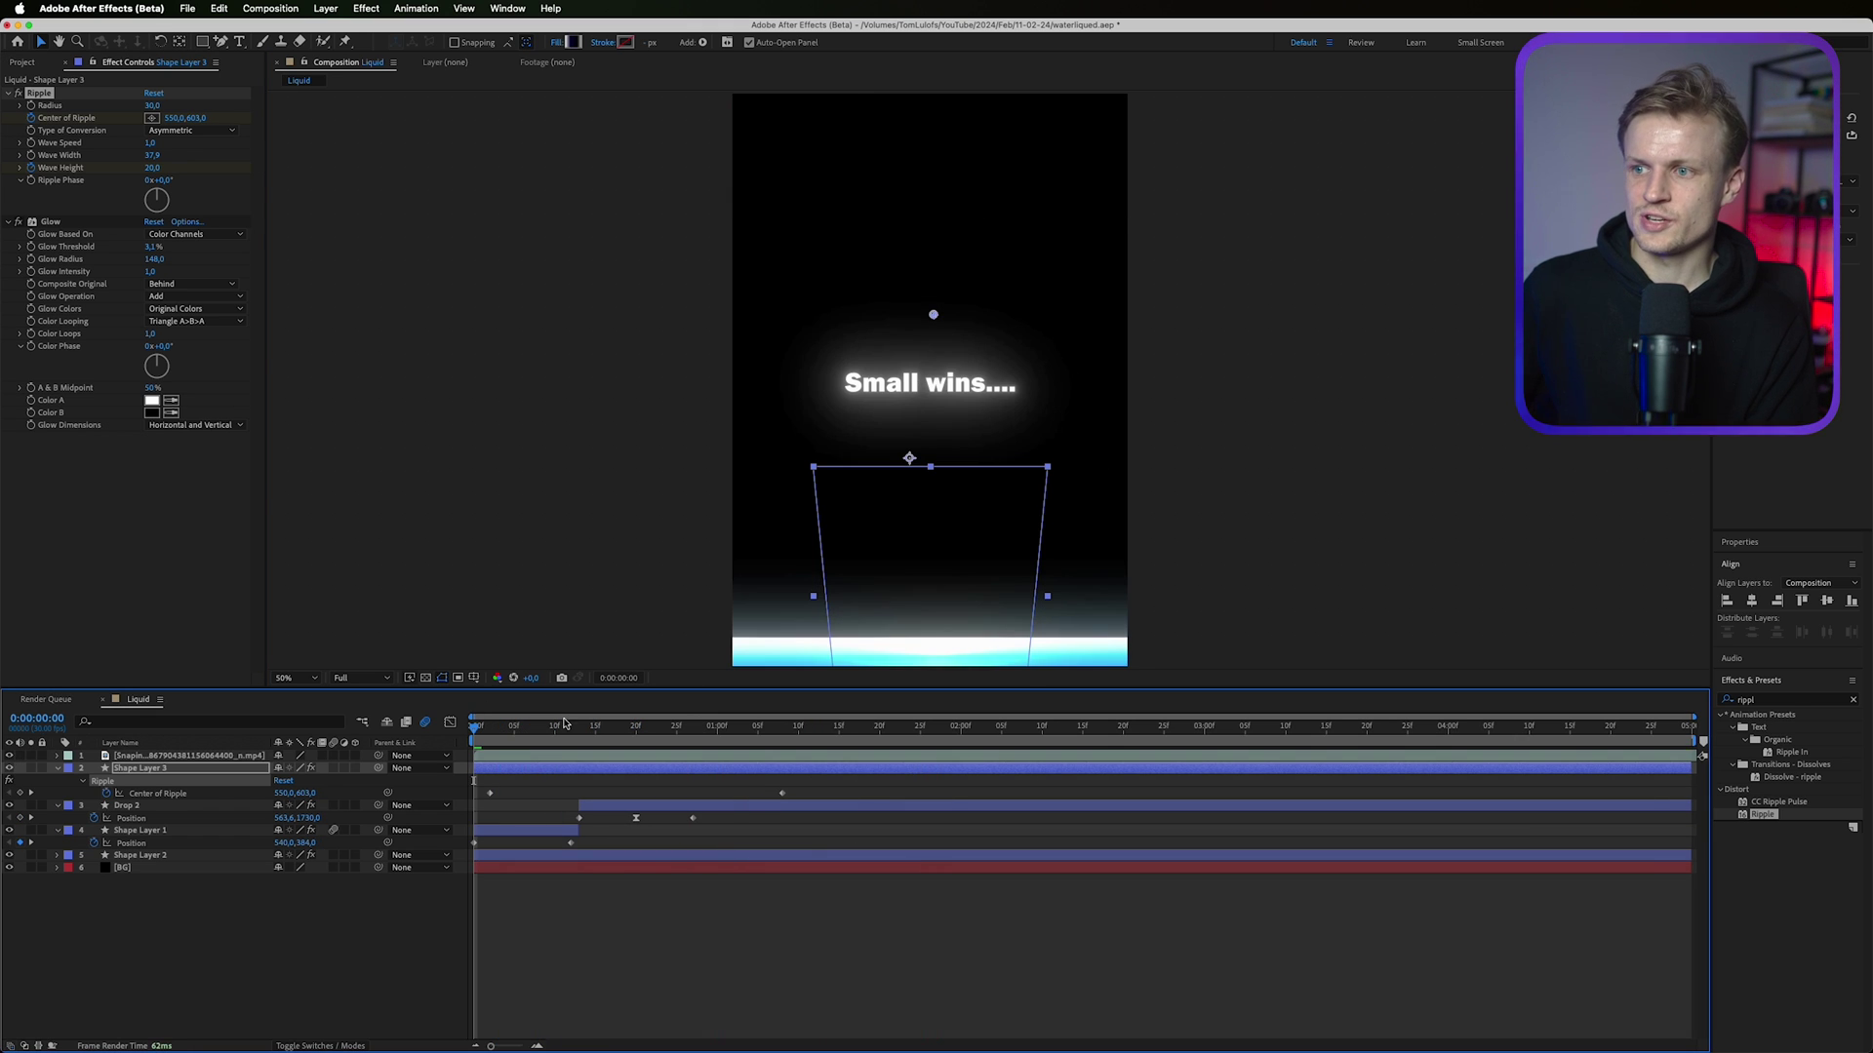
left_click_drag(493, 730, 1359, 710)
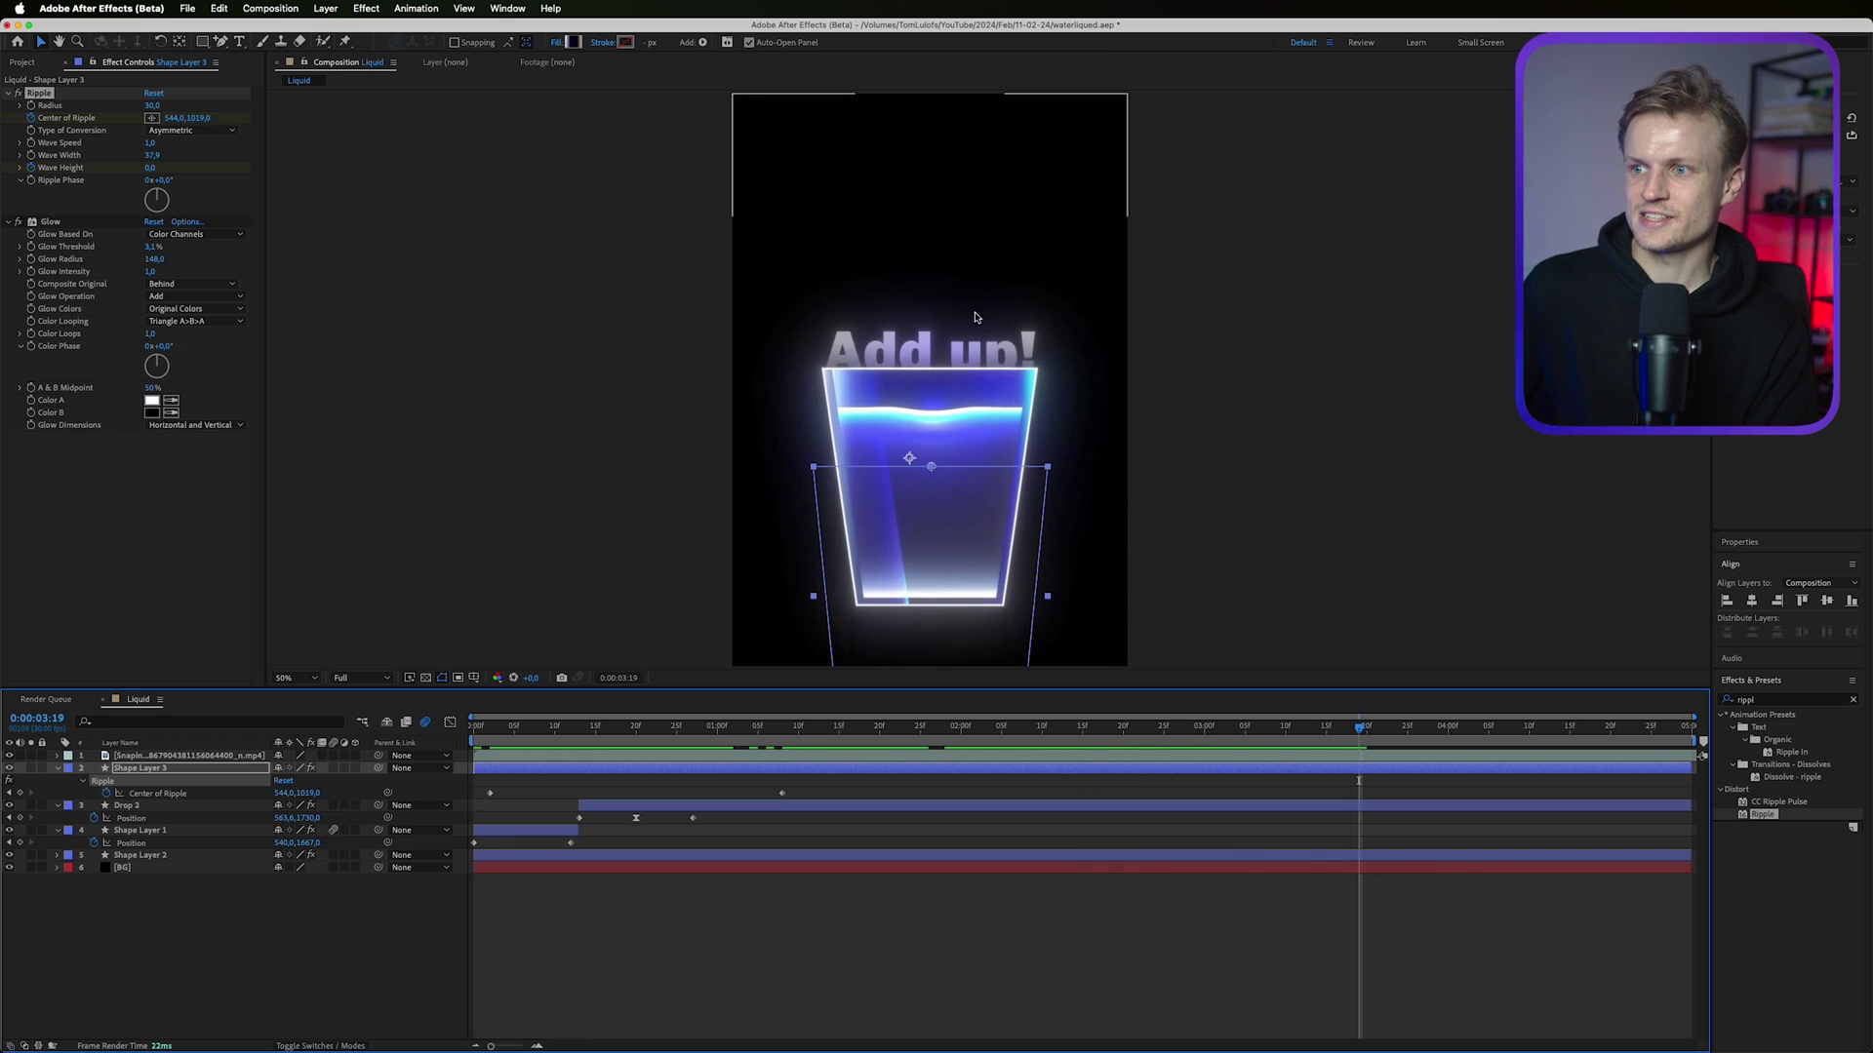
key("Home")
left_click(10, 756)
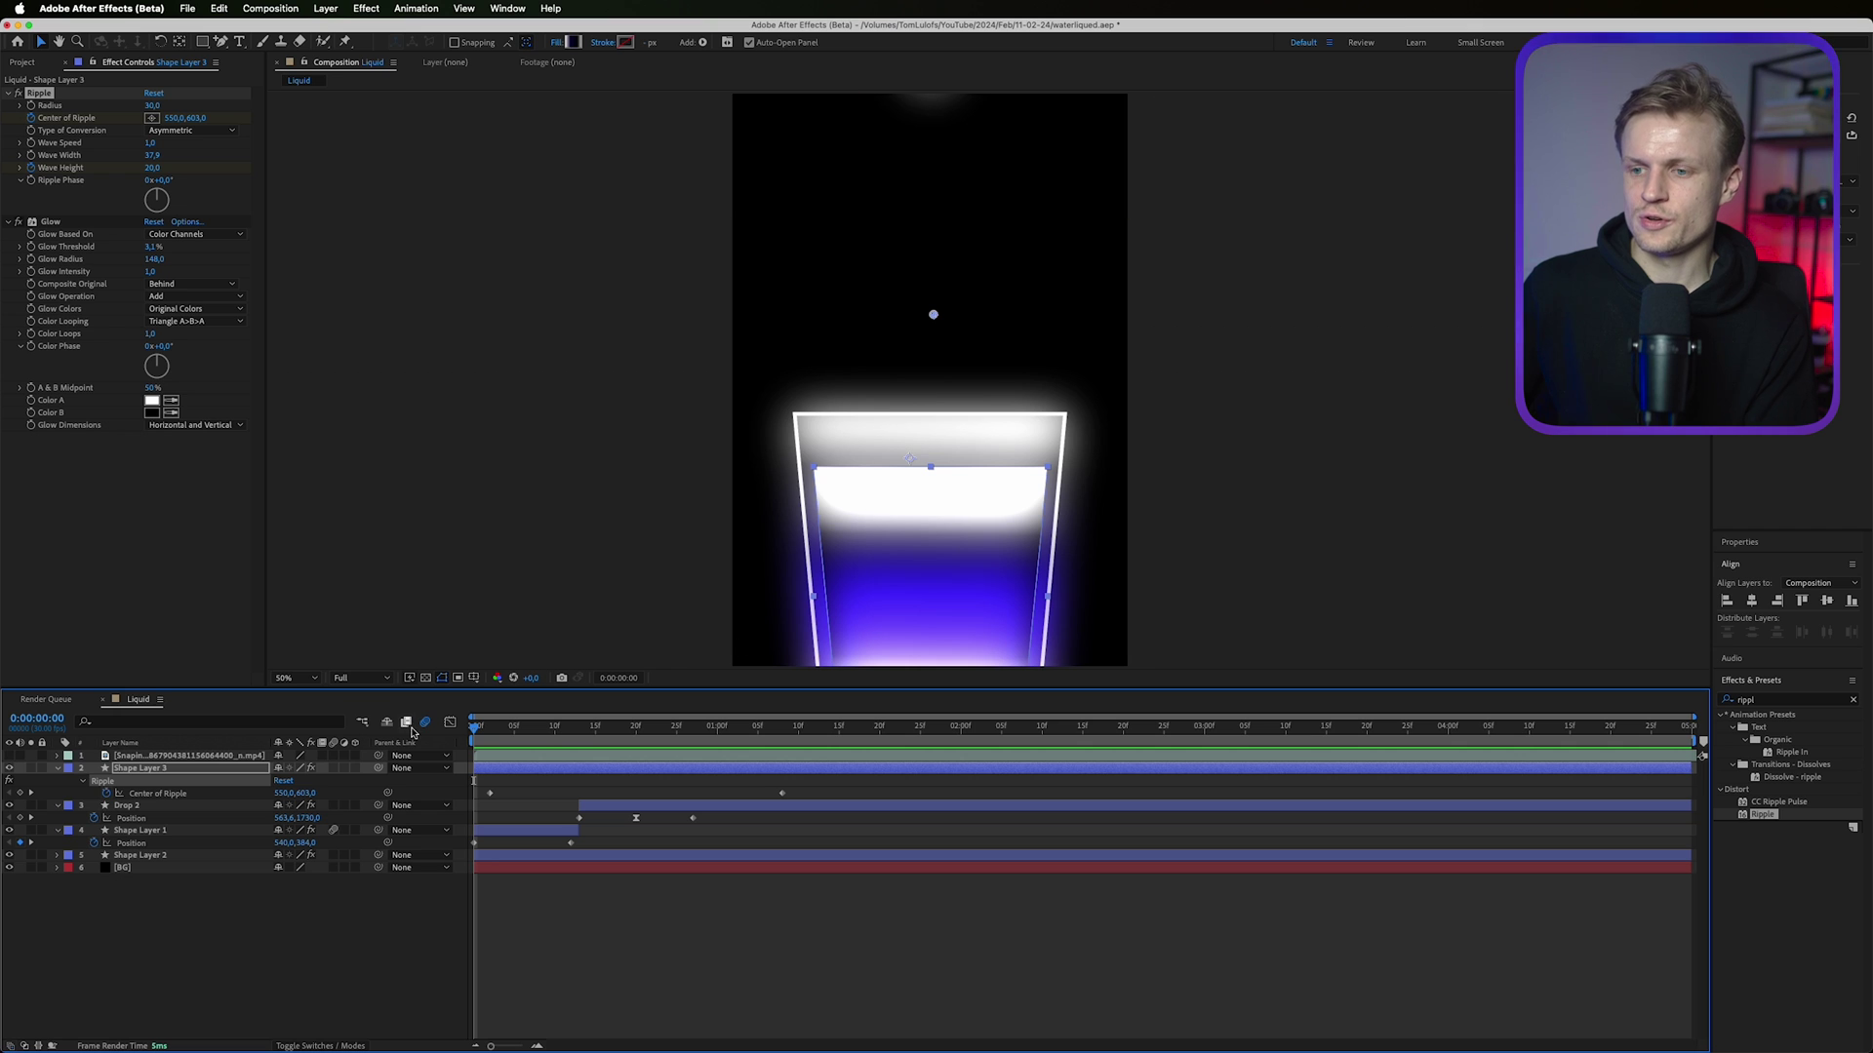
left_click_drag(517, 730, 404, 753)
Add a null object to the composition with no other layer selected.
left_click(290, 327)
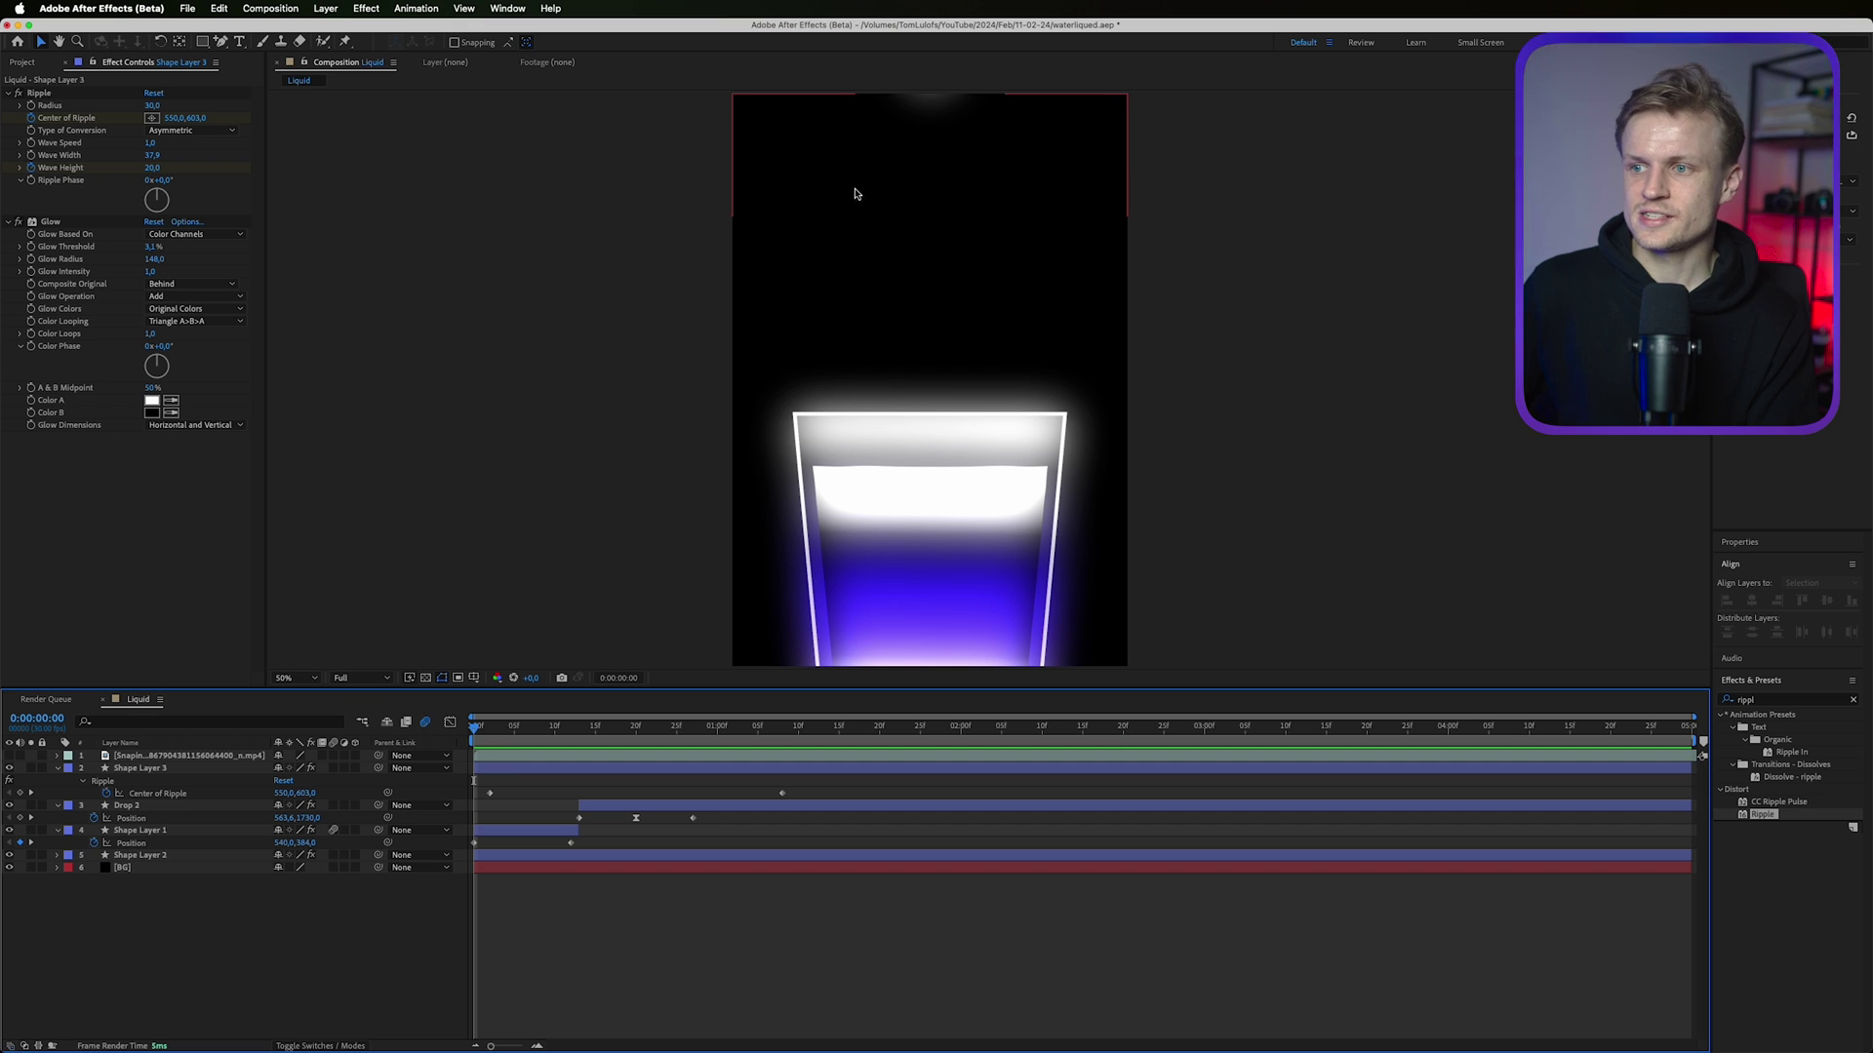
left_click(328, 8)
mouse_move(337, 29)
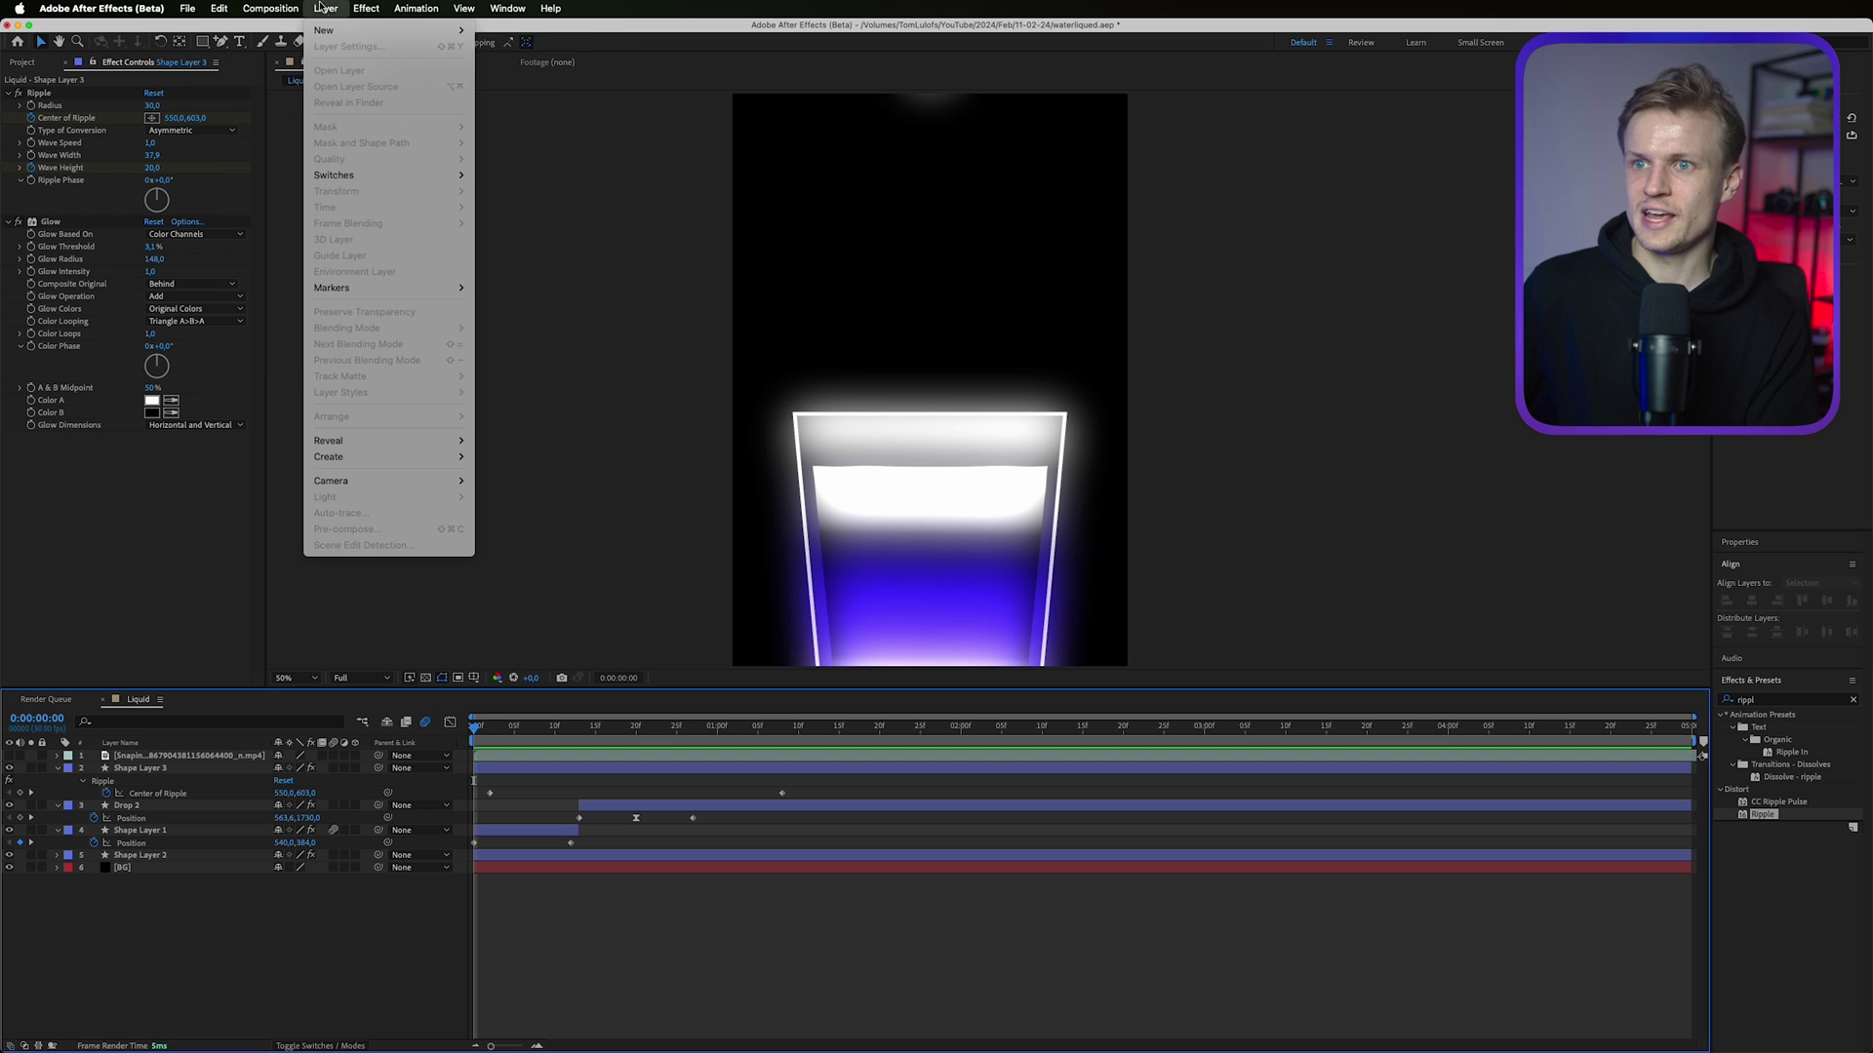
left_click(622, 94)
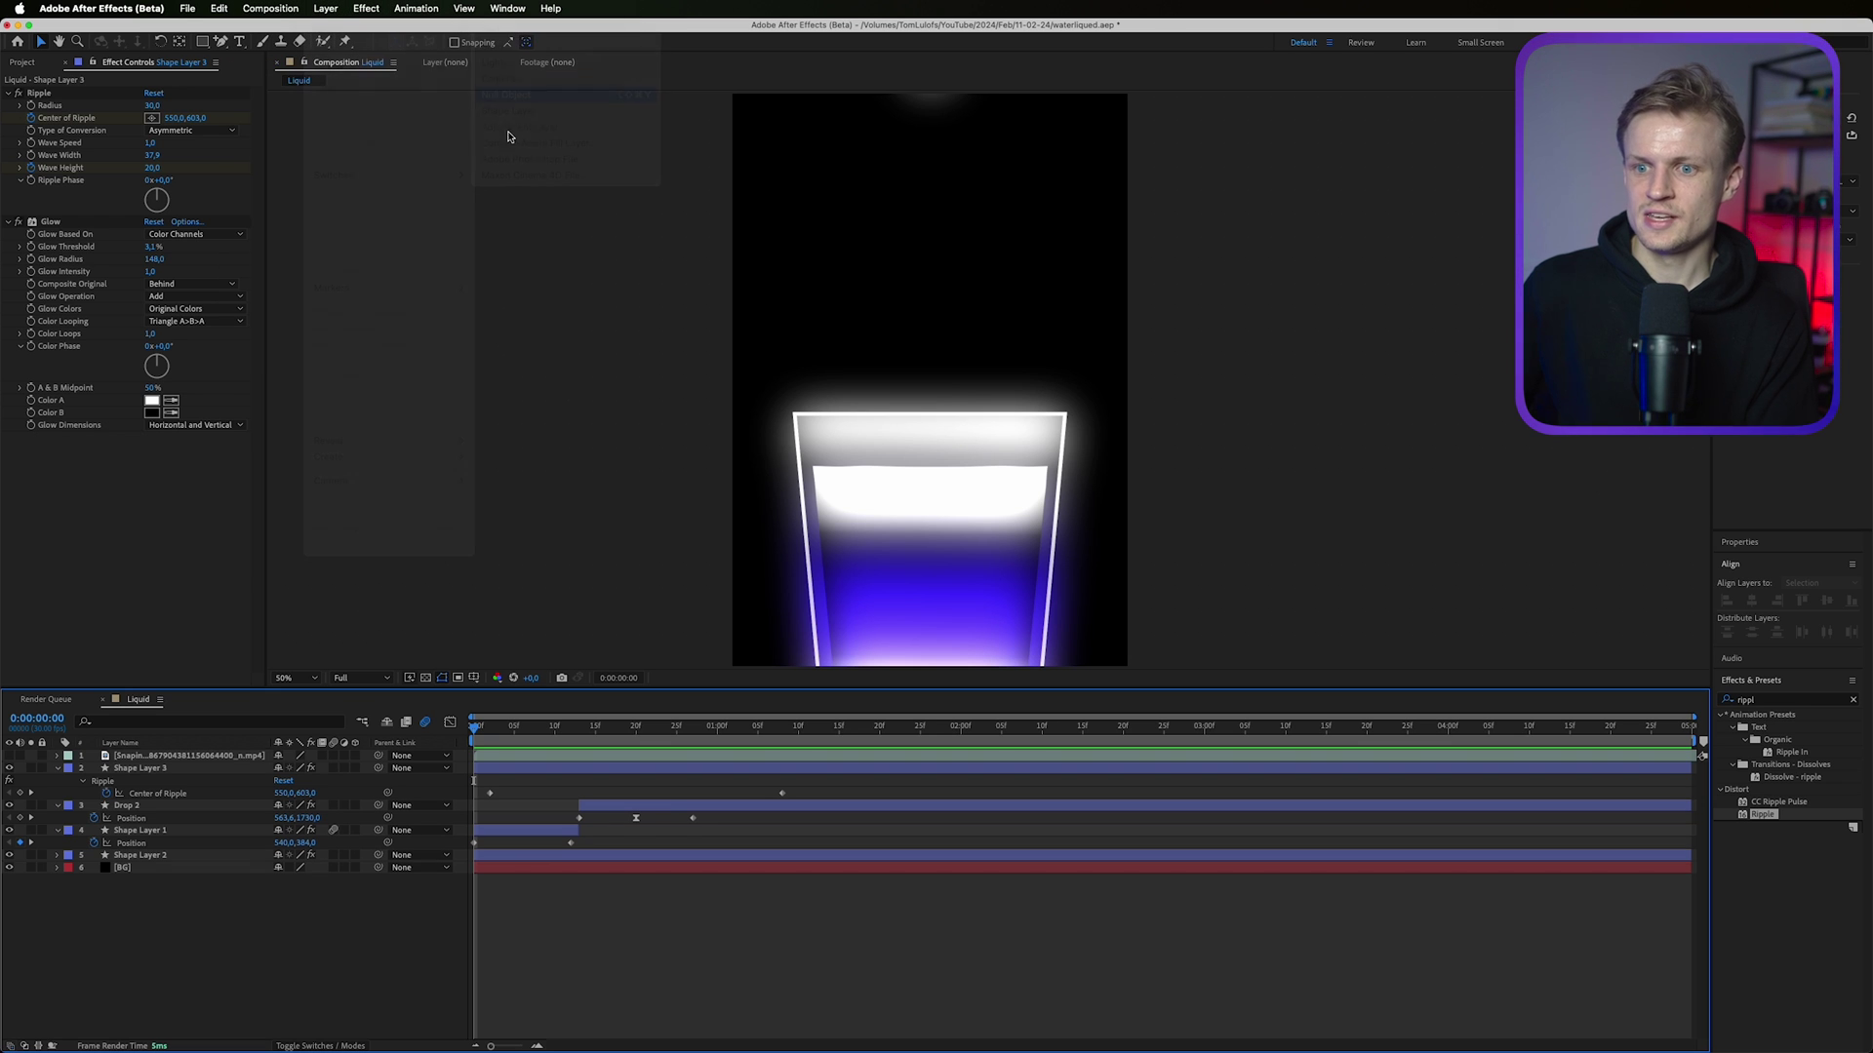
Parent the liquid, circle, teardrop and glass shape layers to the null.
left_click(131, 782)
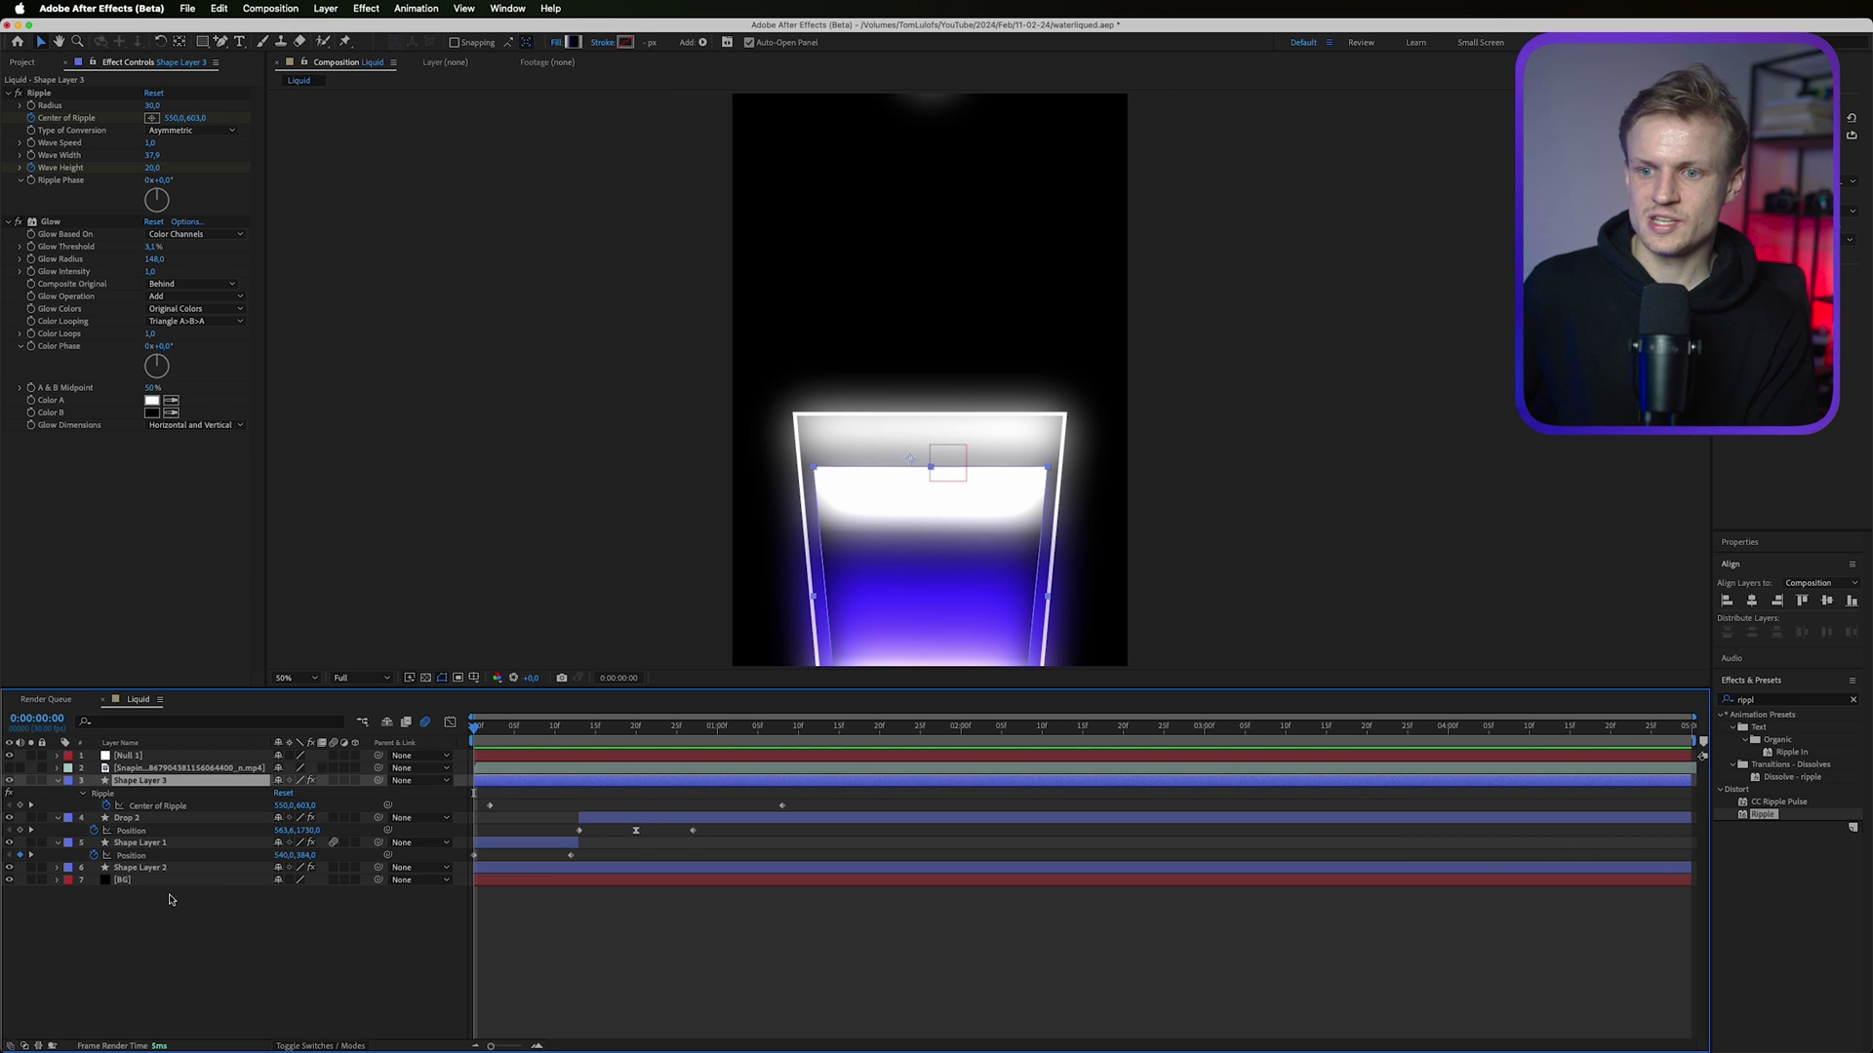
left_click(167, 868, "shift")
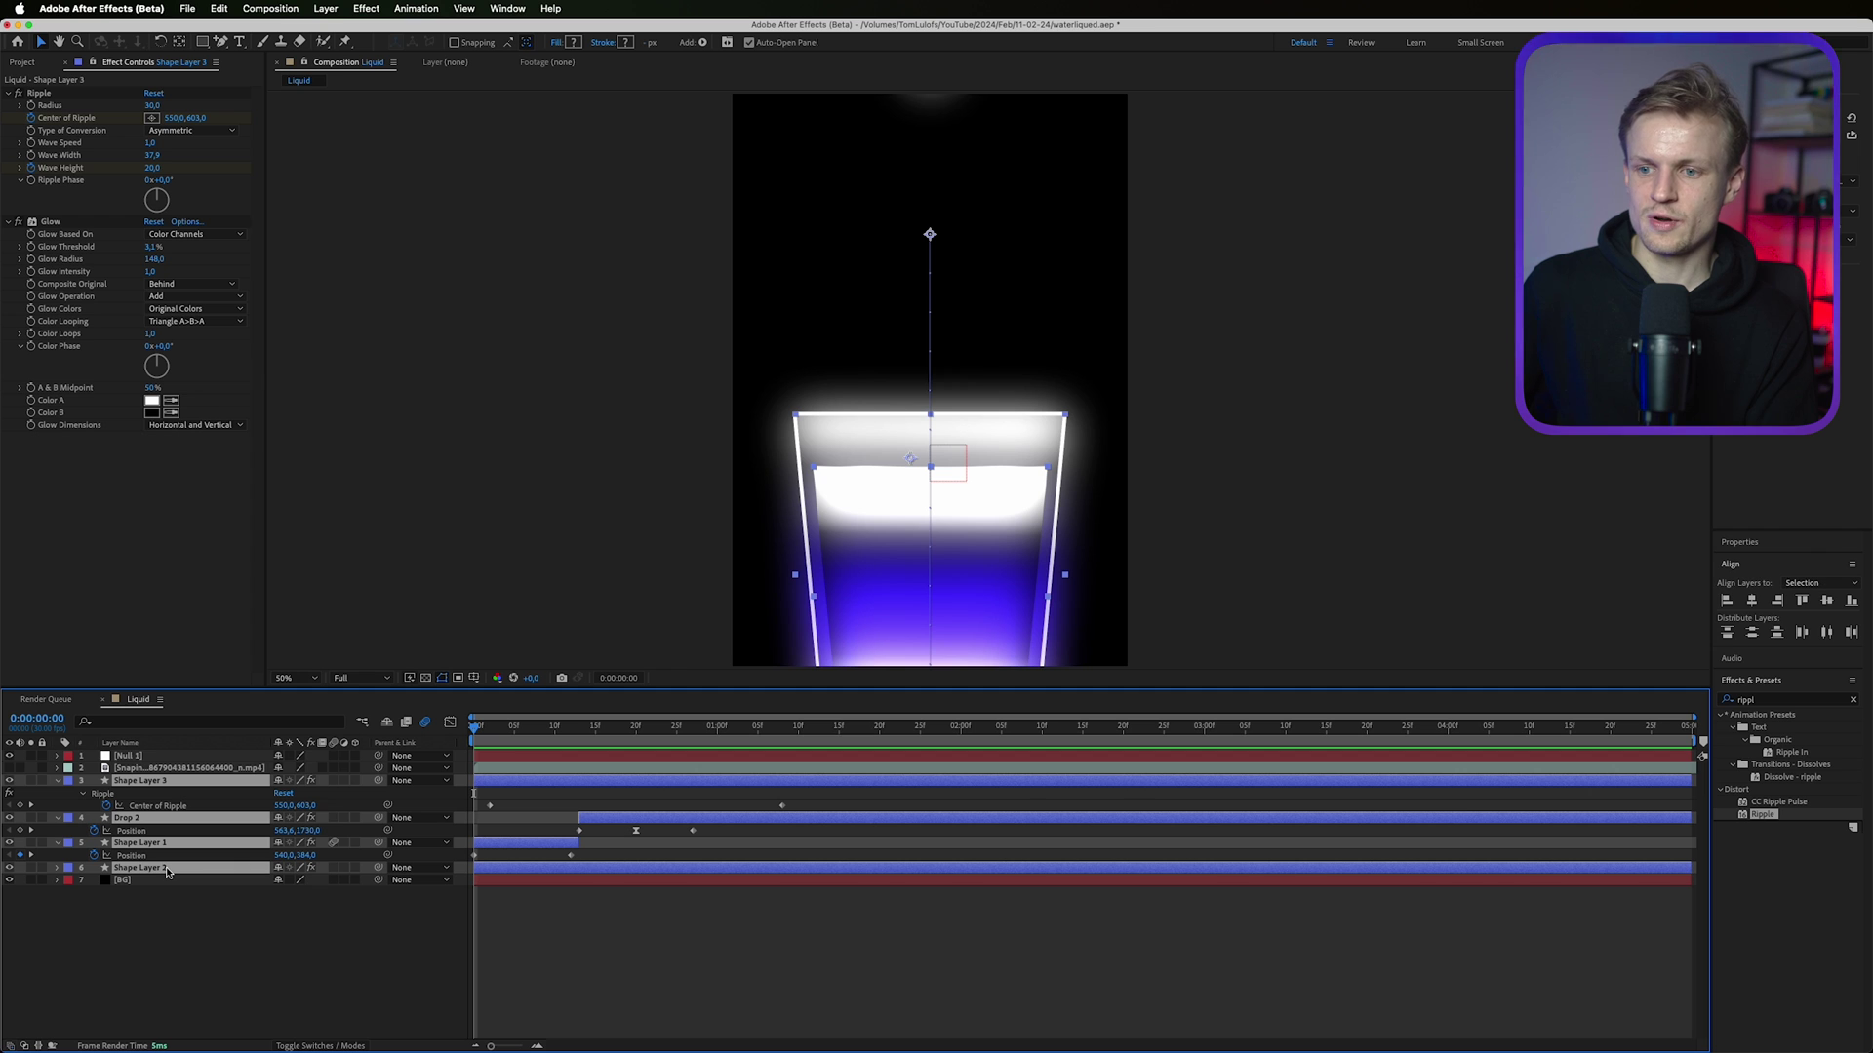
left_click_drag(181, 758, 174, 757)
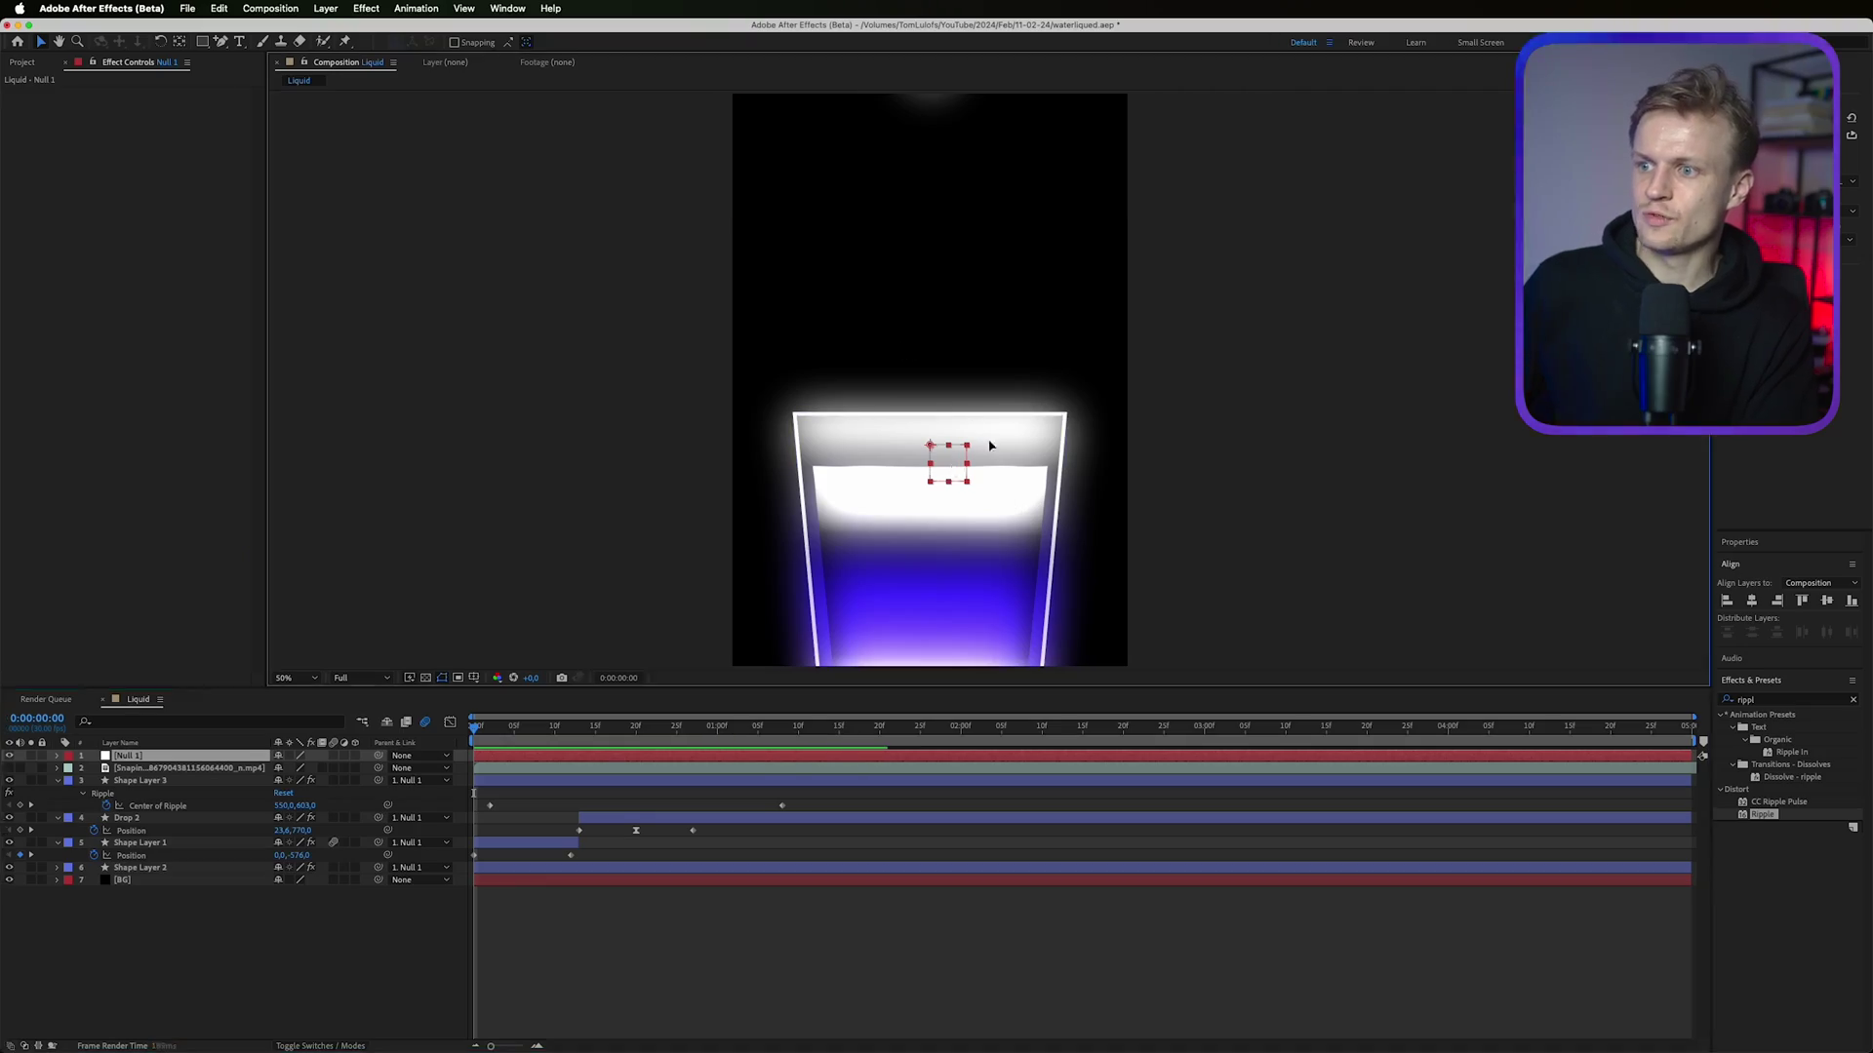
Try moving the null together with its parented layers, and undo the move.
left_click_drag(952, 467, 932, 417)
key("super+z")
key("super+z")
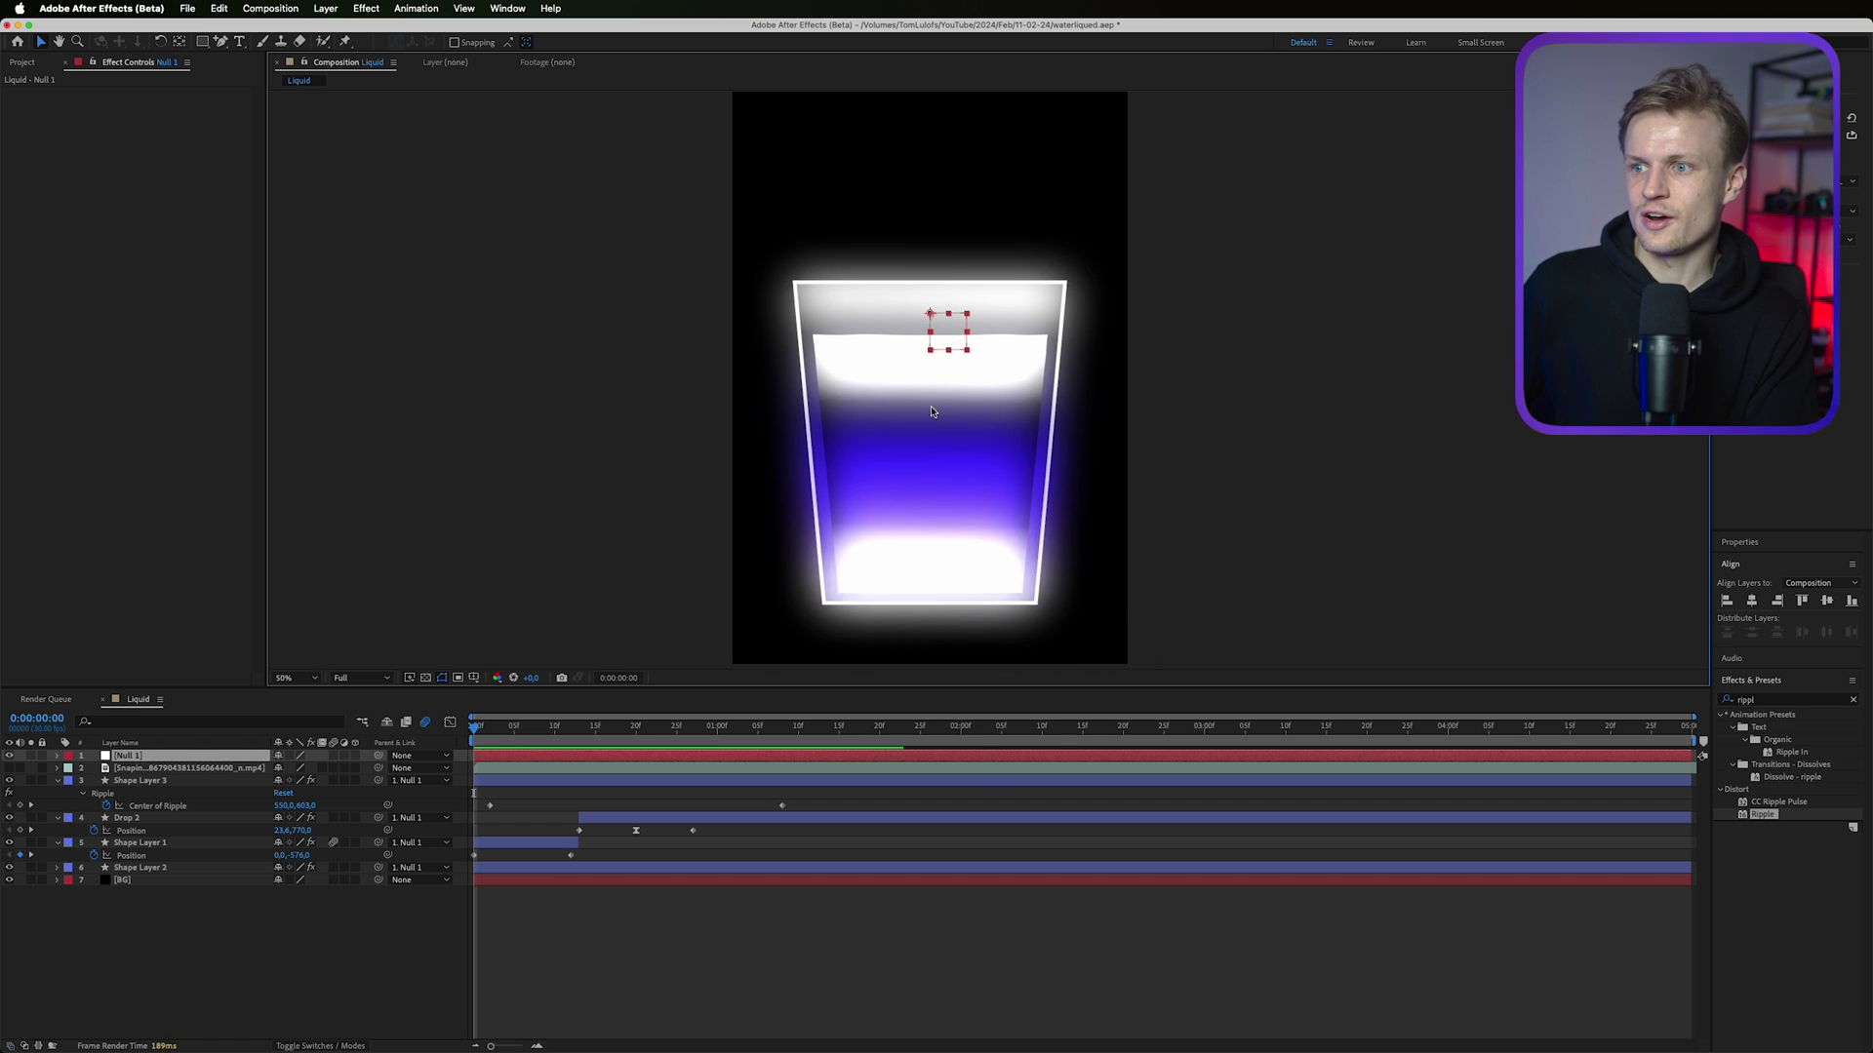
Keyframe the null's Scale at about 174% on the first frame and about 111% at 0:00:01:17.
scroll(931, 417, "down", 3)
scroll(981, 501, "up", 1)
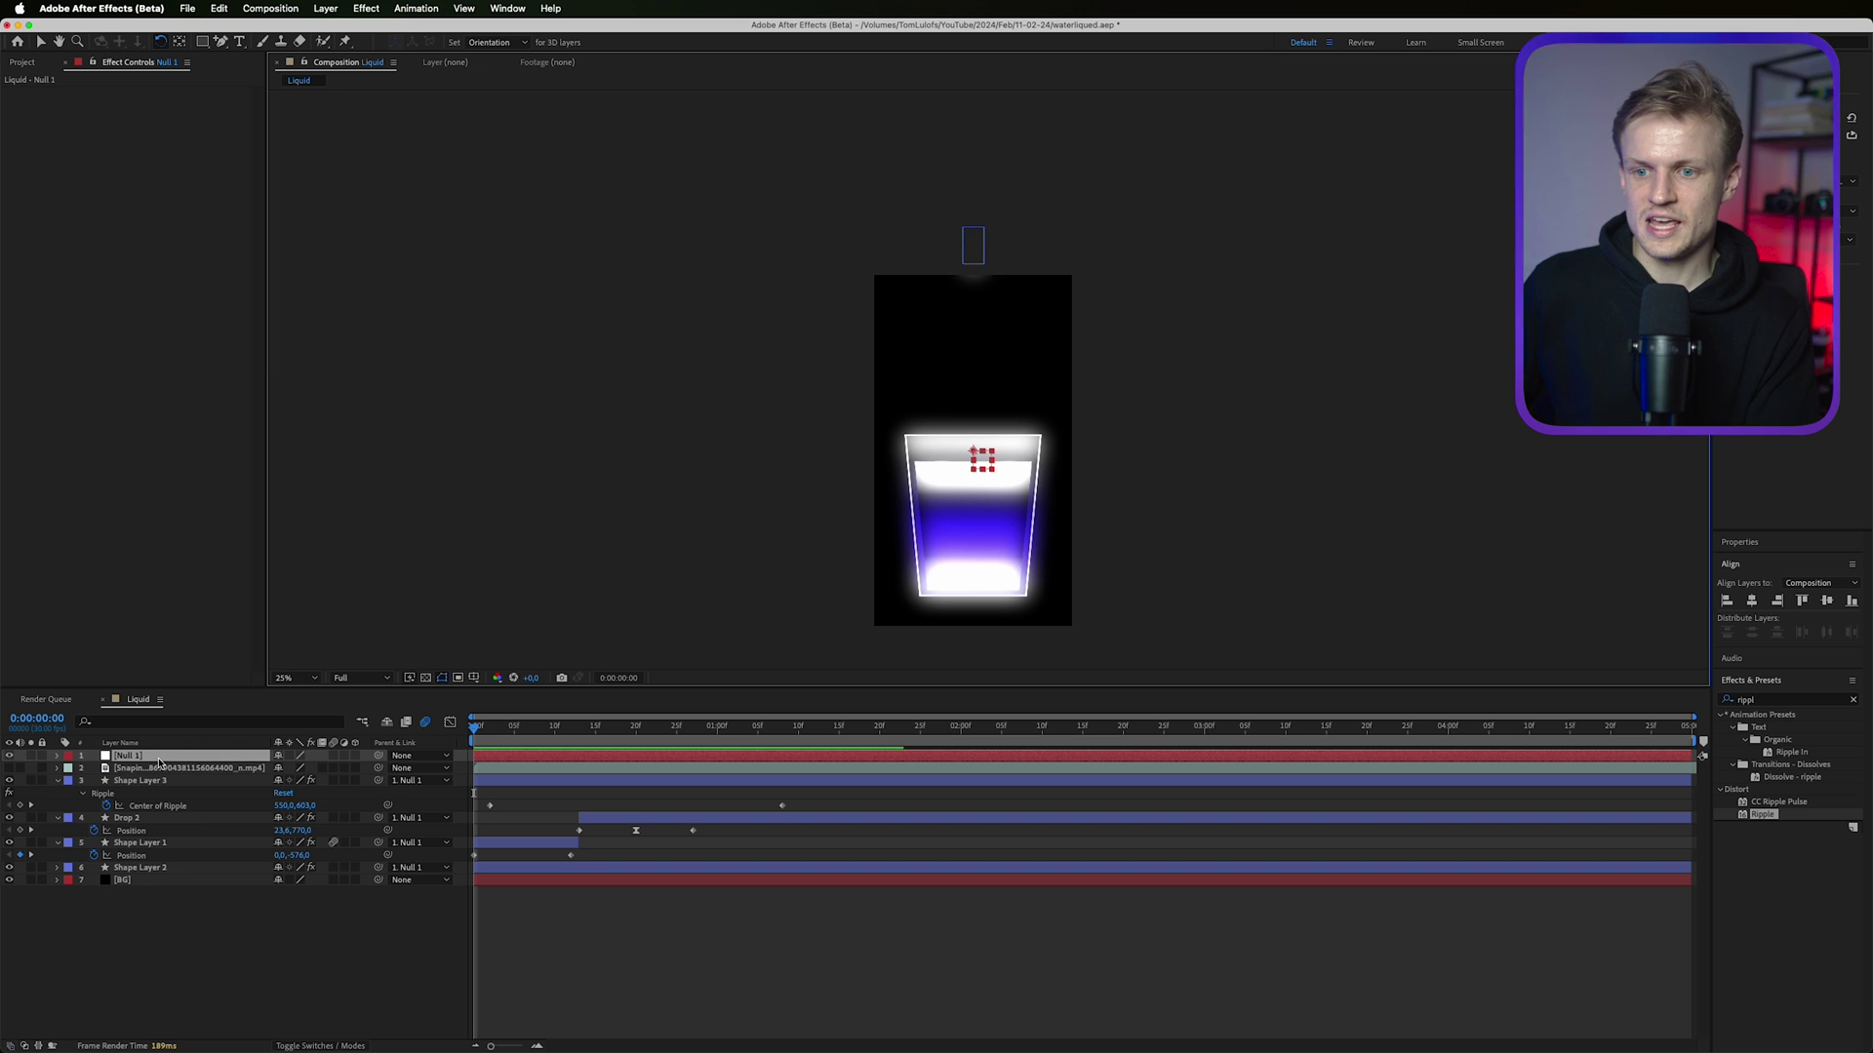
key("s")
left_click_drag(314, 773, 683, 725)
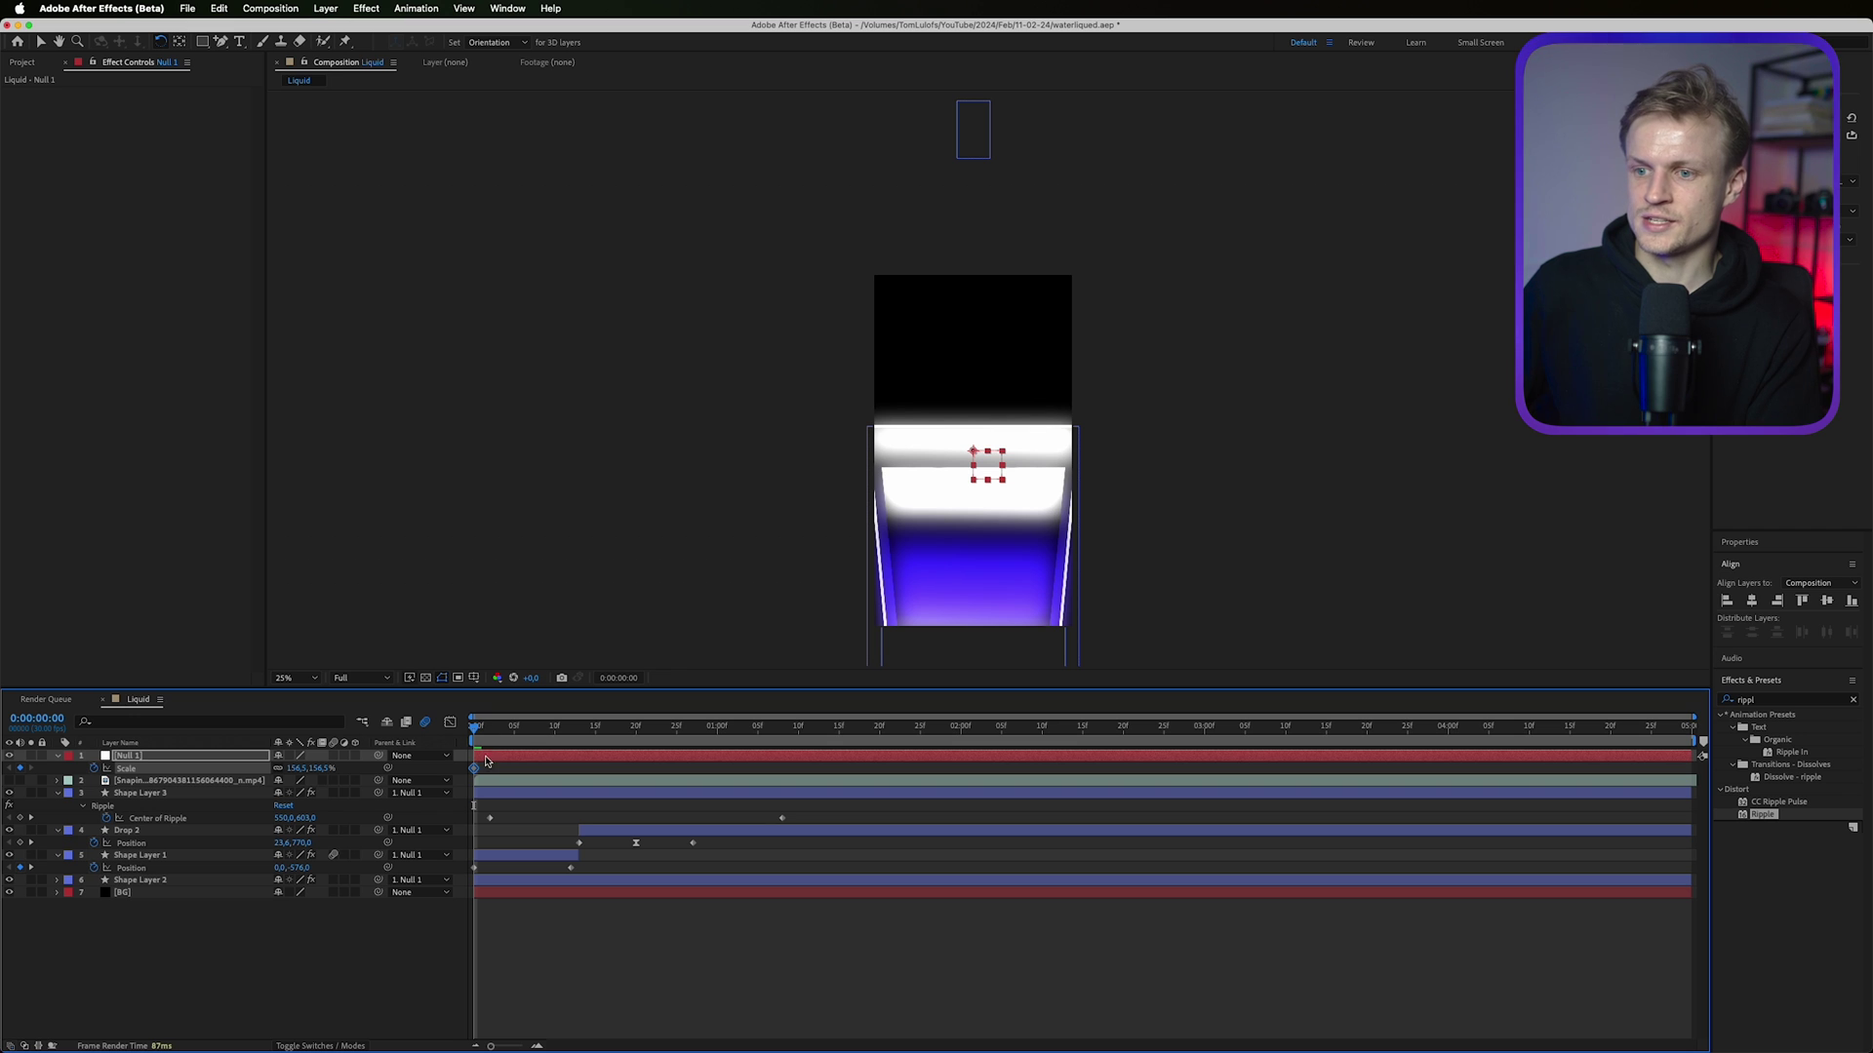
left_click_drag(331, 769, 852, 749)
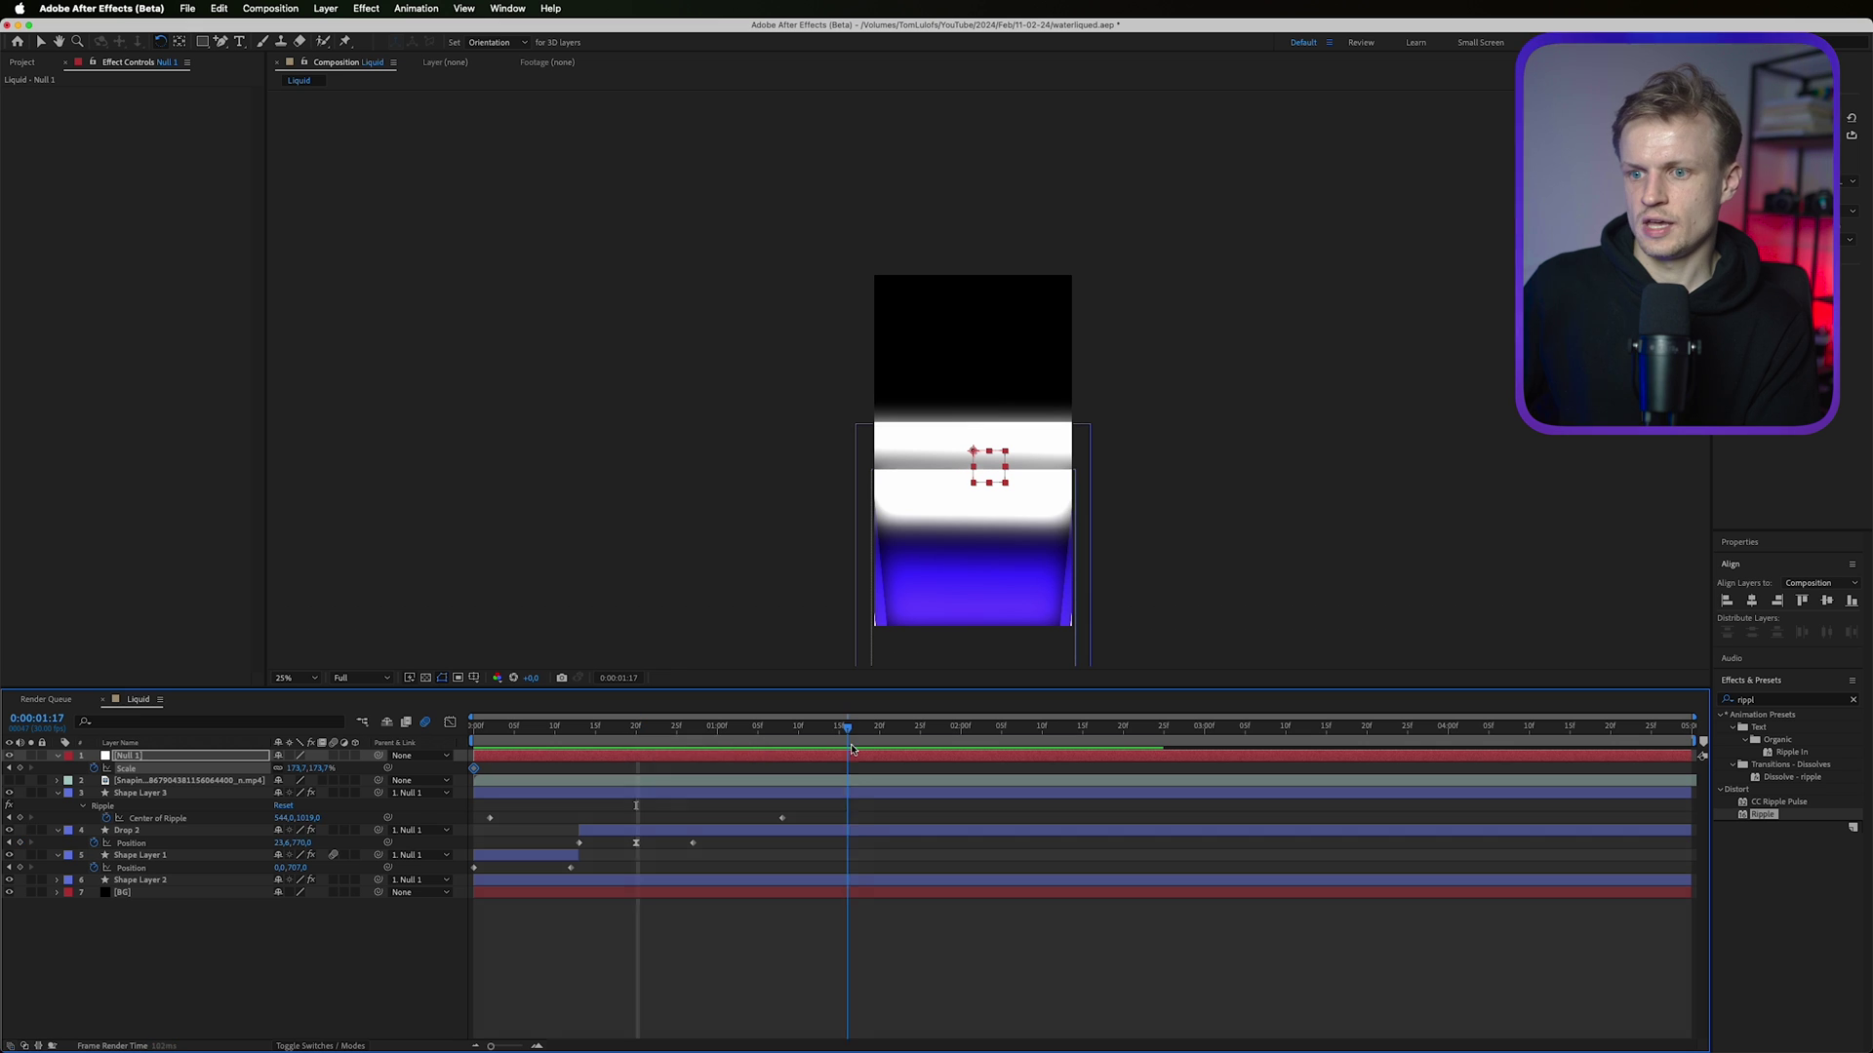
left_click_drag(326, 769, 273, 839)
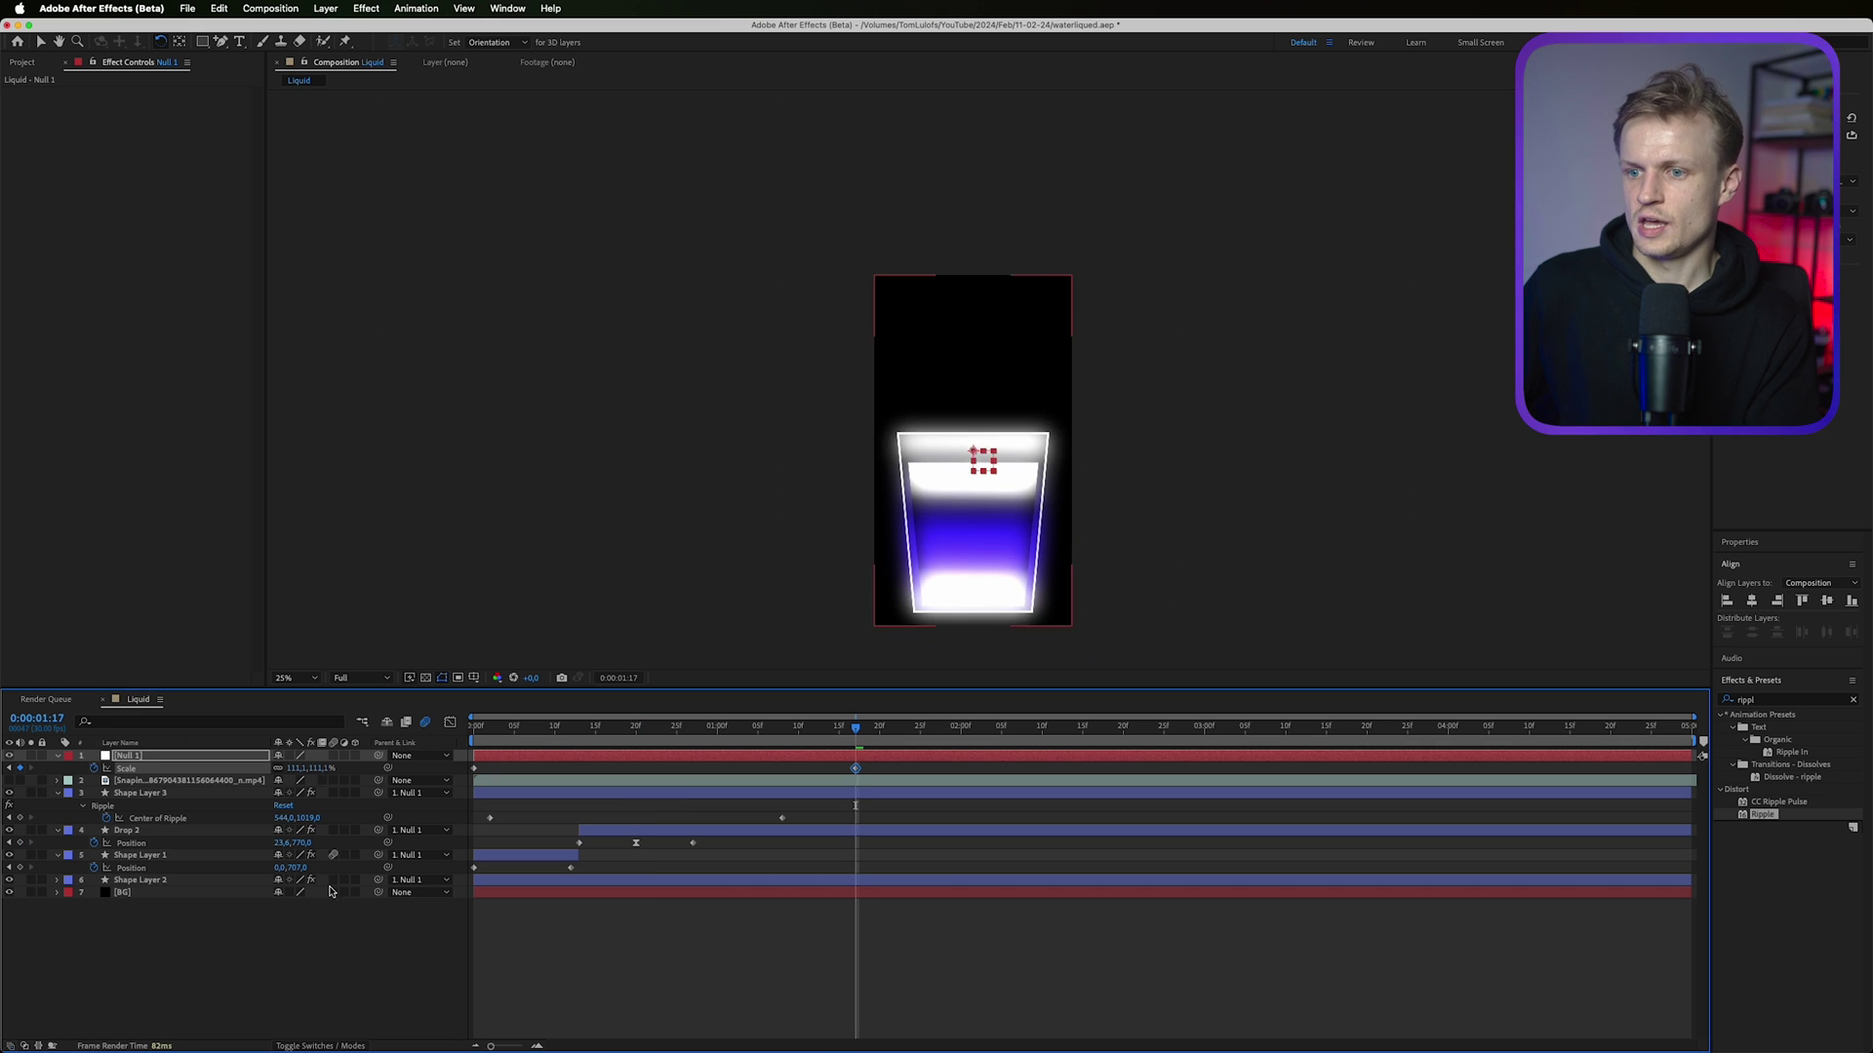
Apply Easy Ease to the null's first Scale keyframe.
left_click(474, 768)
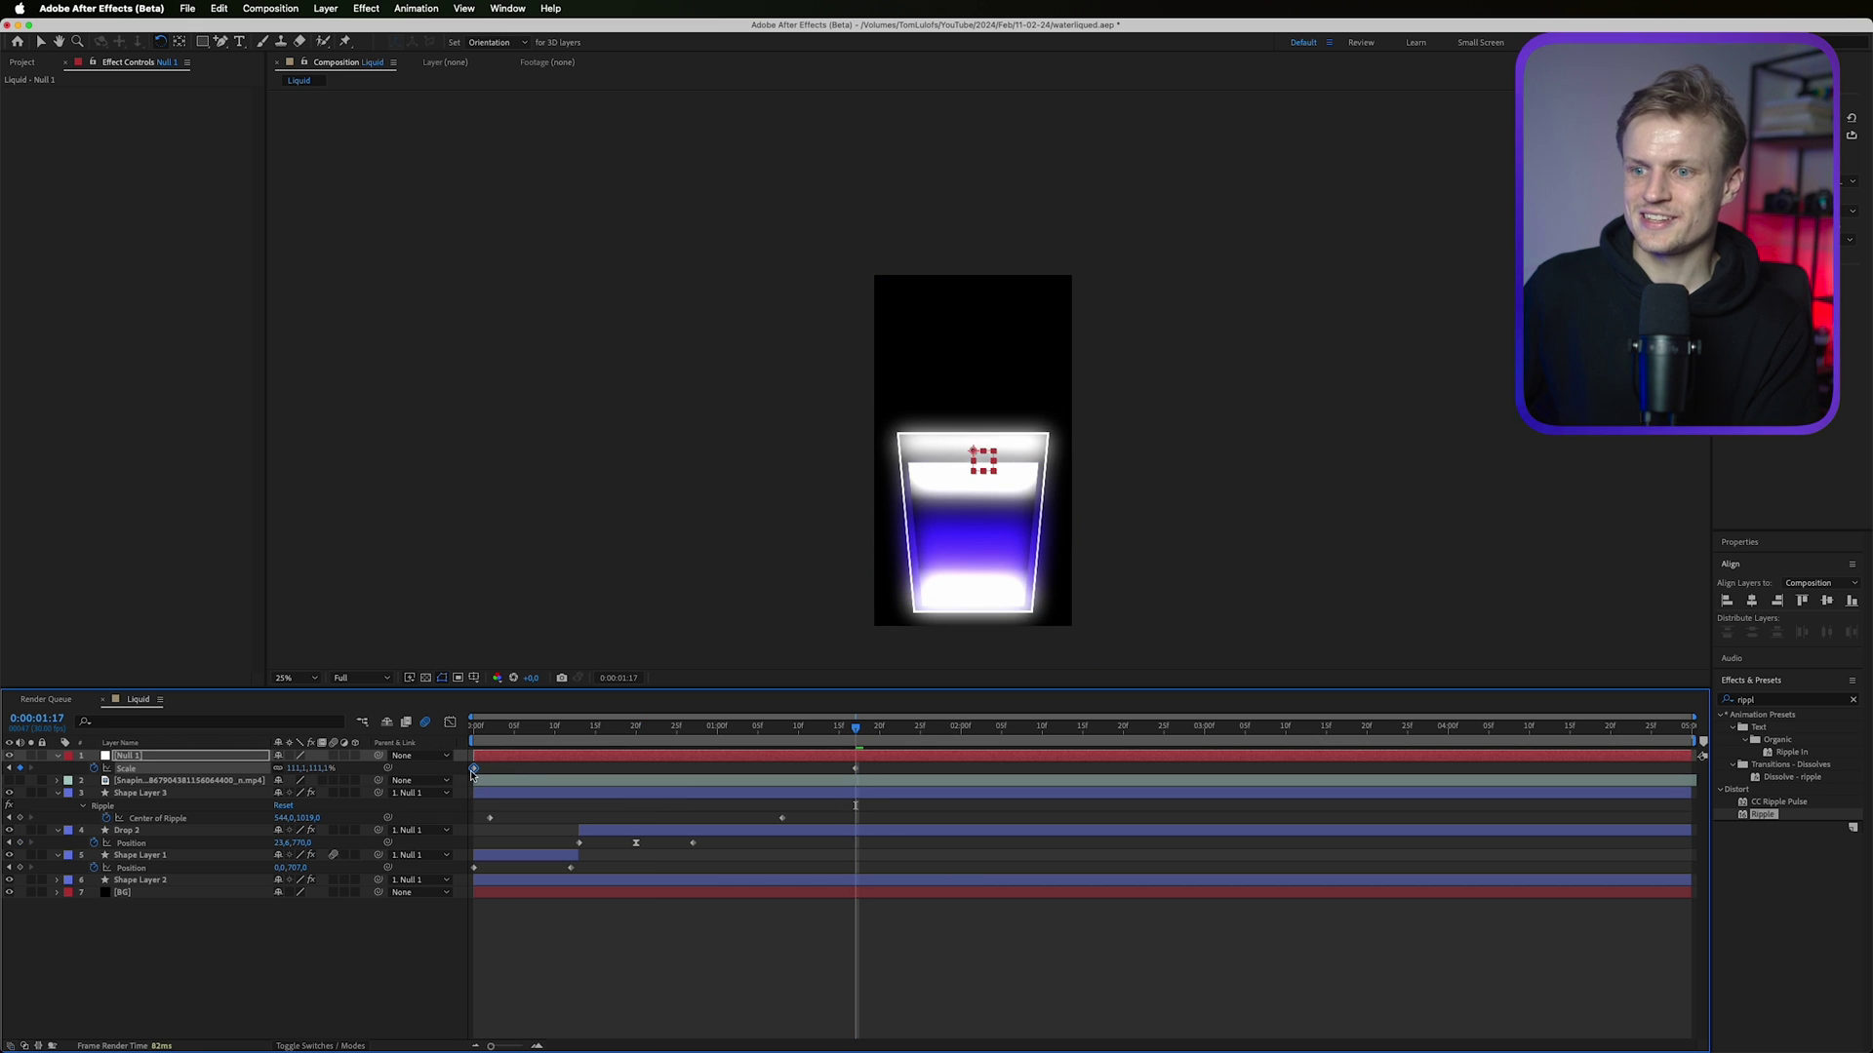
right_click(474, 770)
mouse_move(605, 996)
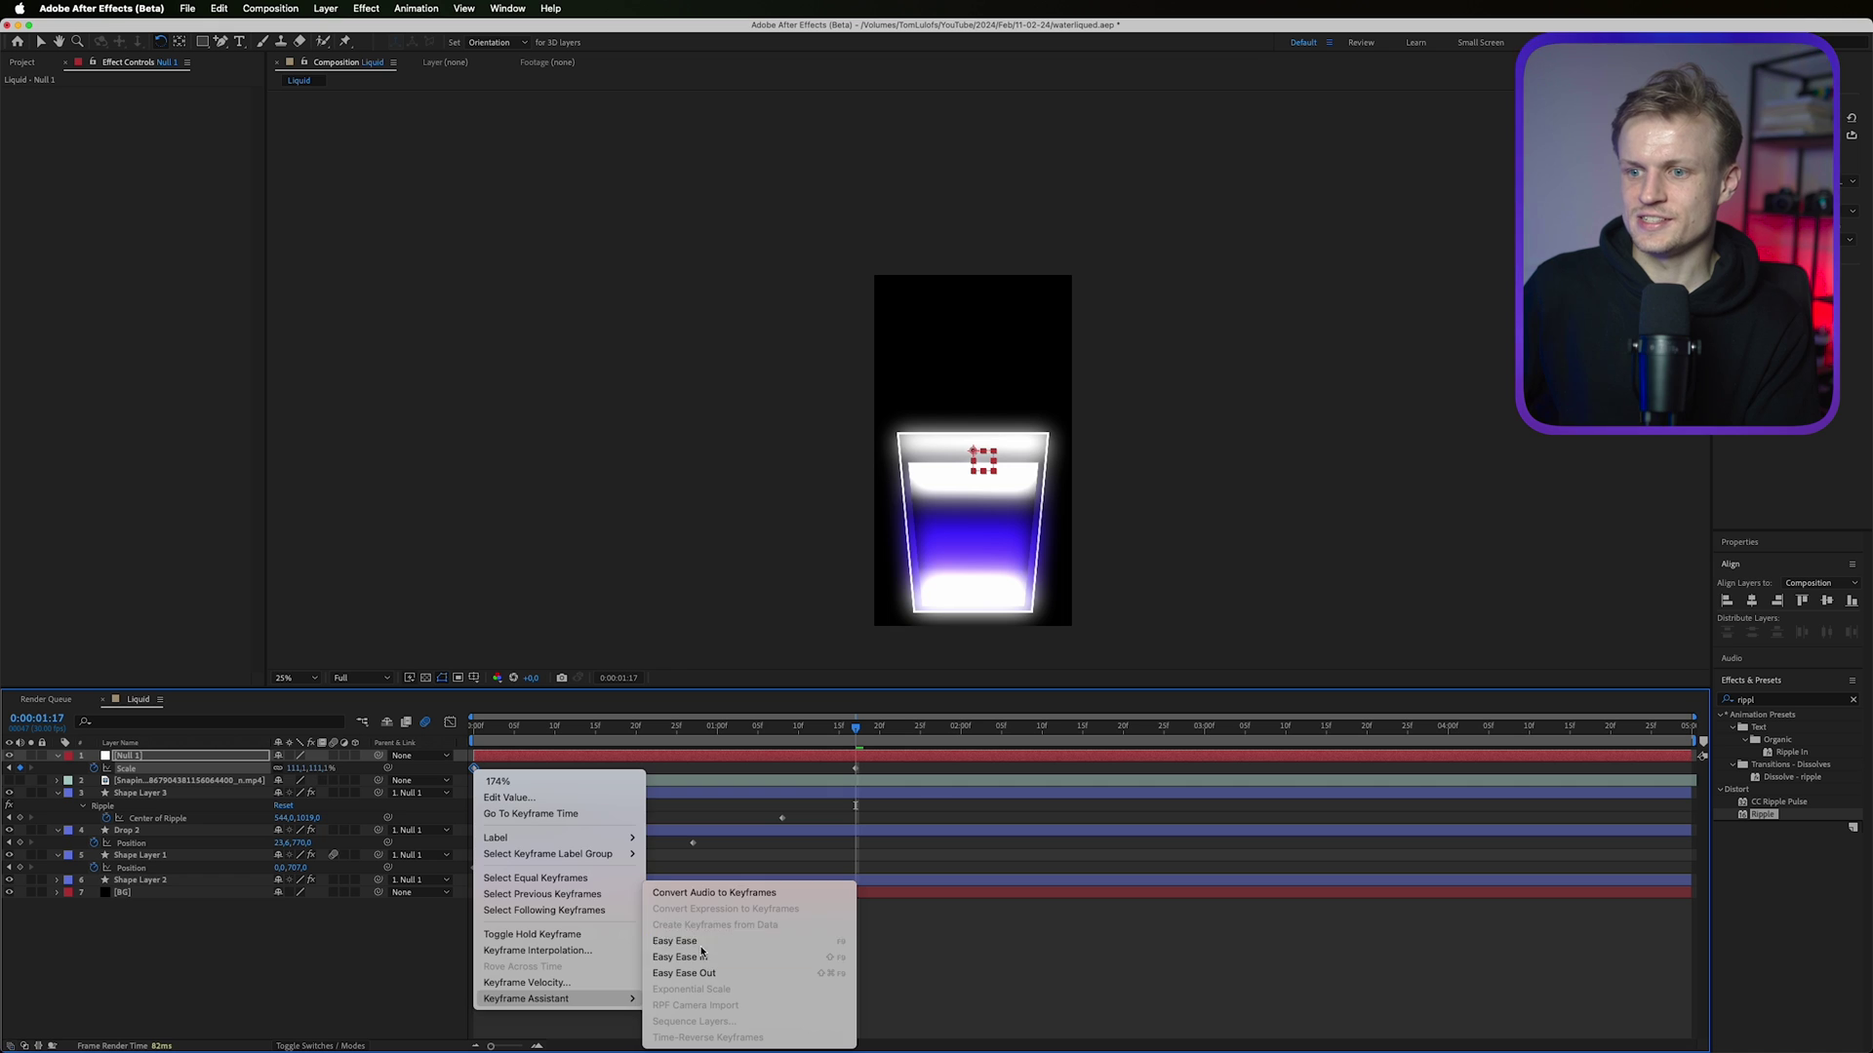
left_click(695, 942)
Lengthen the first Scale keyframe's ease, bring the last one to zero speed with about 48% influence, and scrub through the zoom-out.
left_click(450, 723)
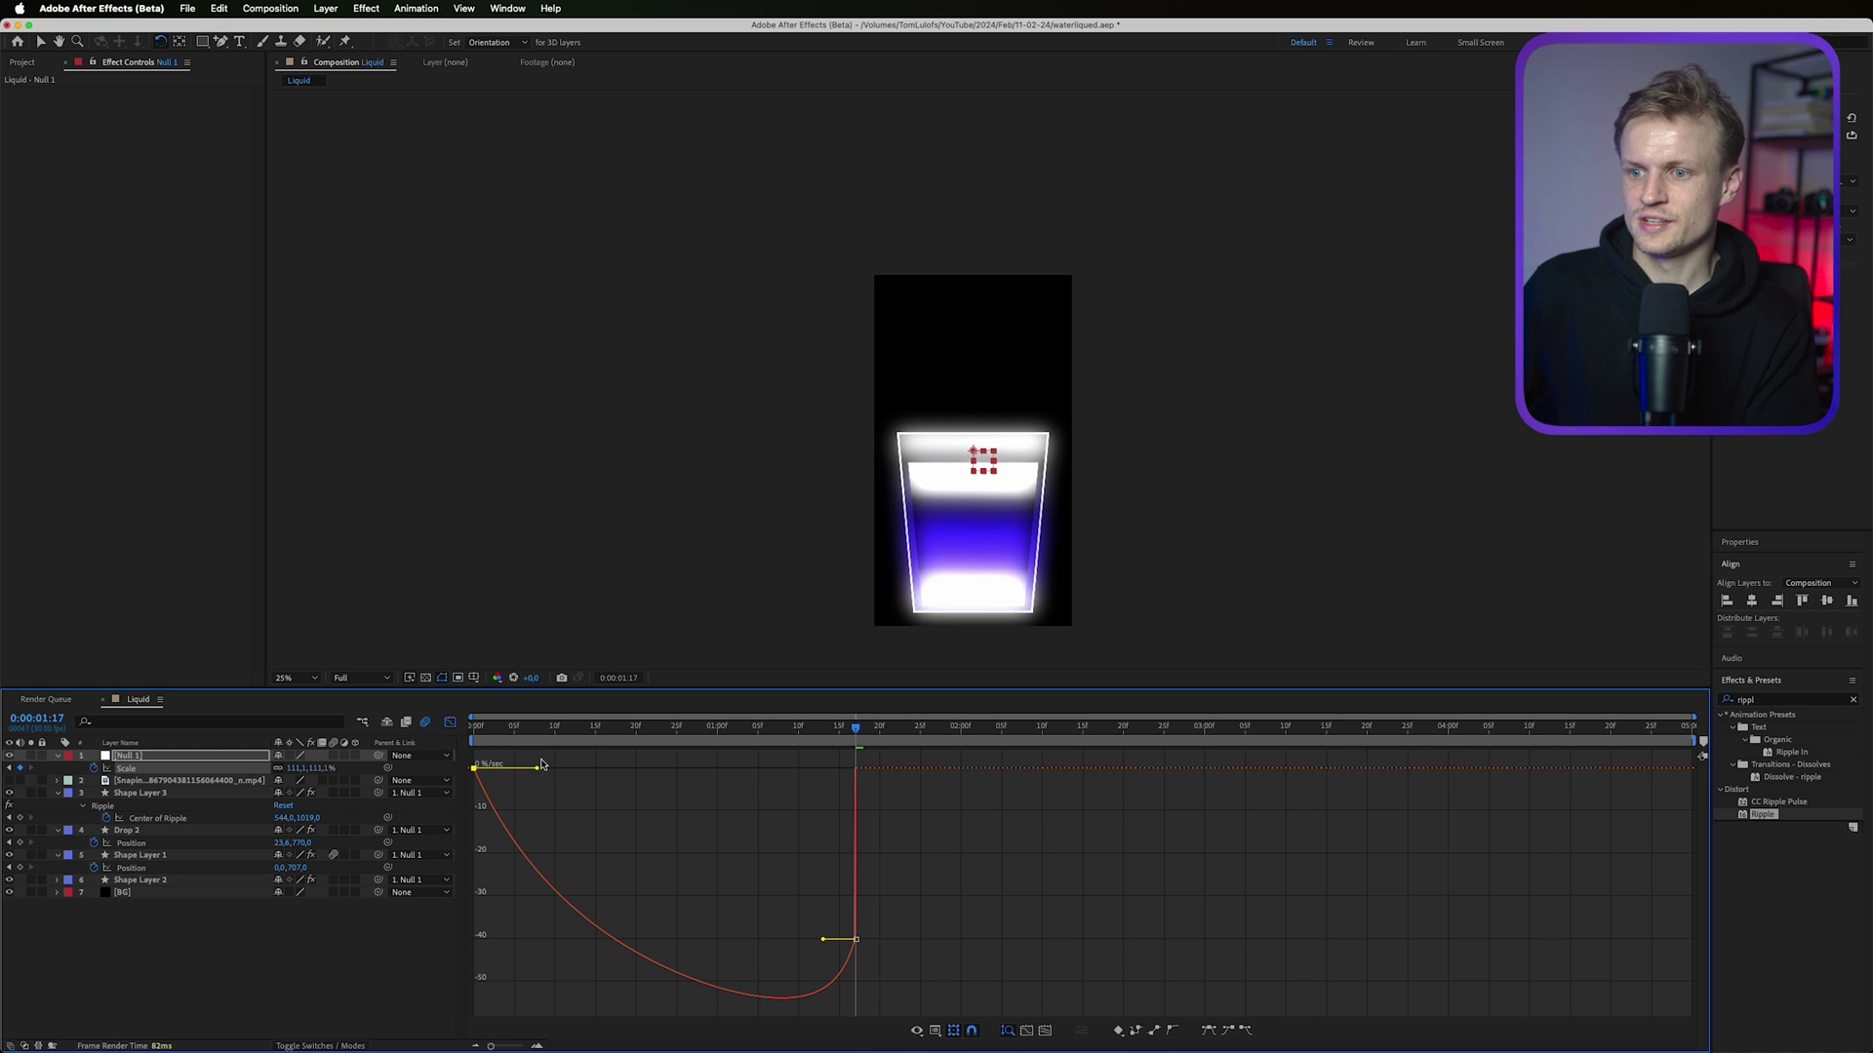
left_click_drag(537, 773, 555, 773)
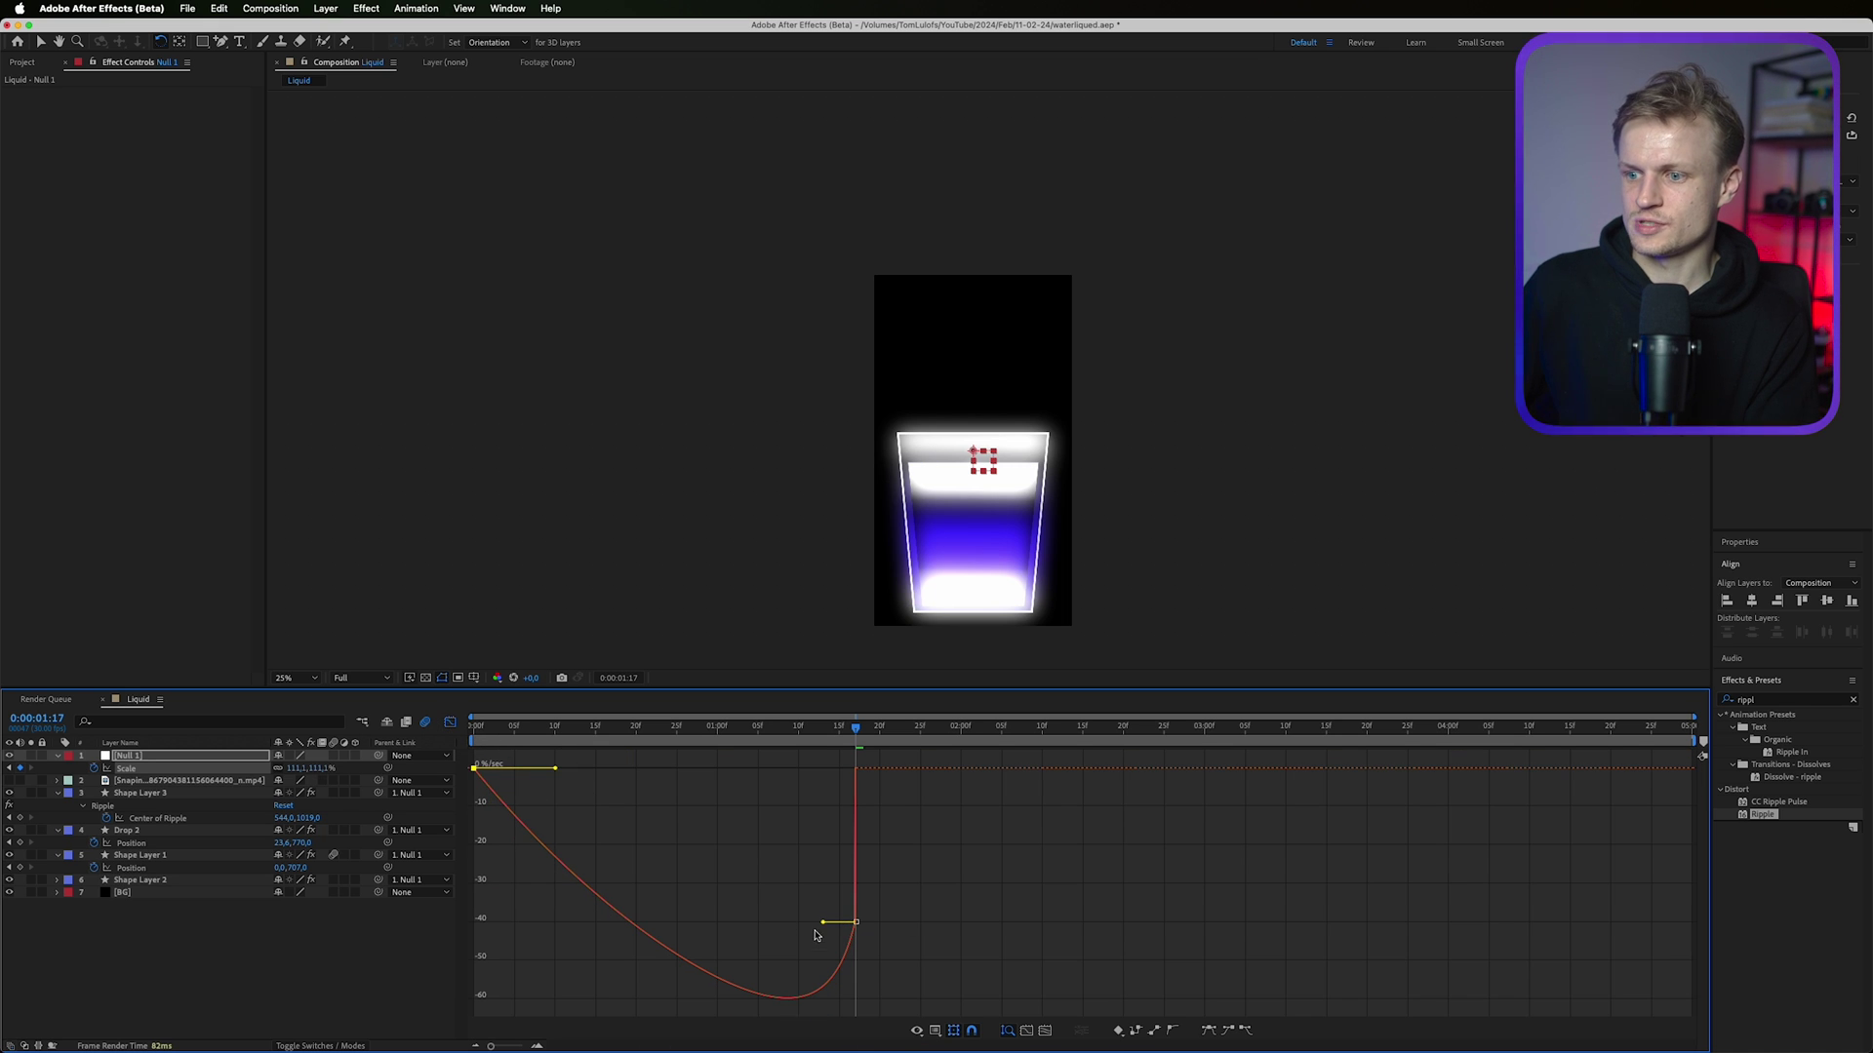
left_click_drag(822, 924, 762, 768)
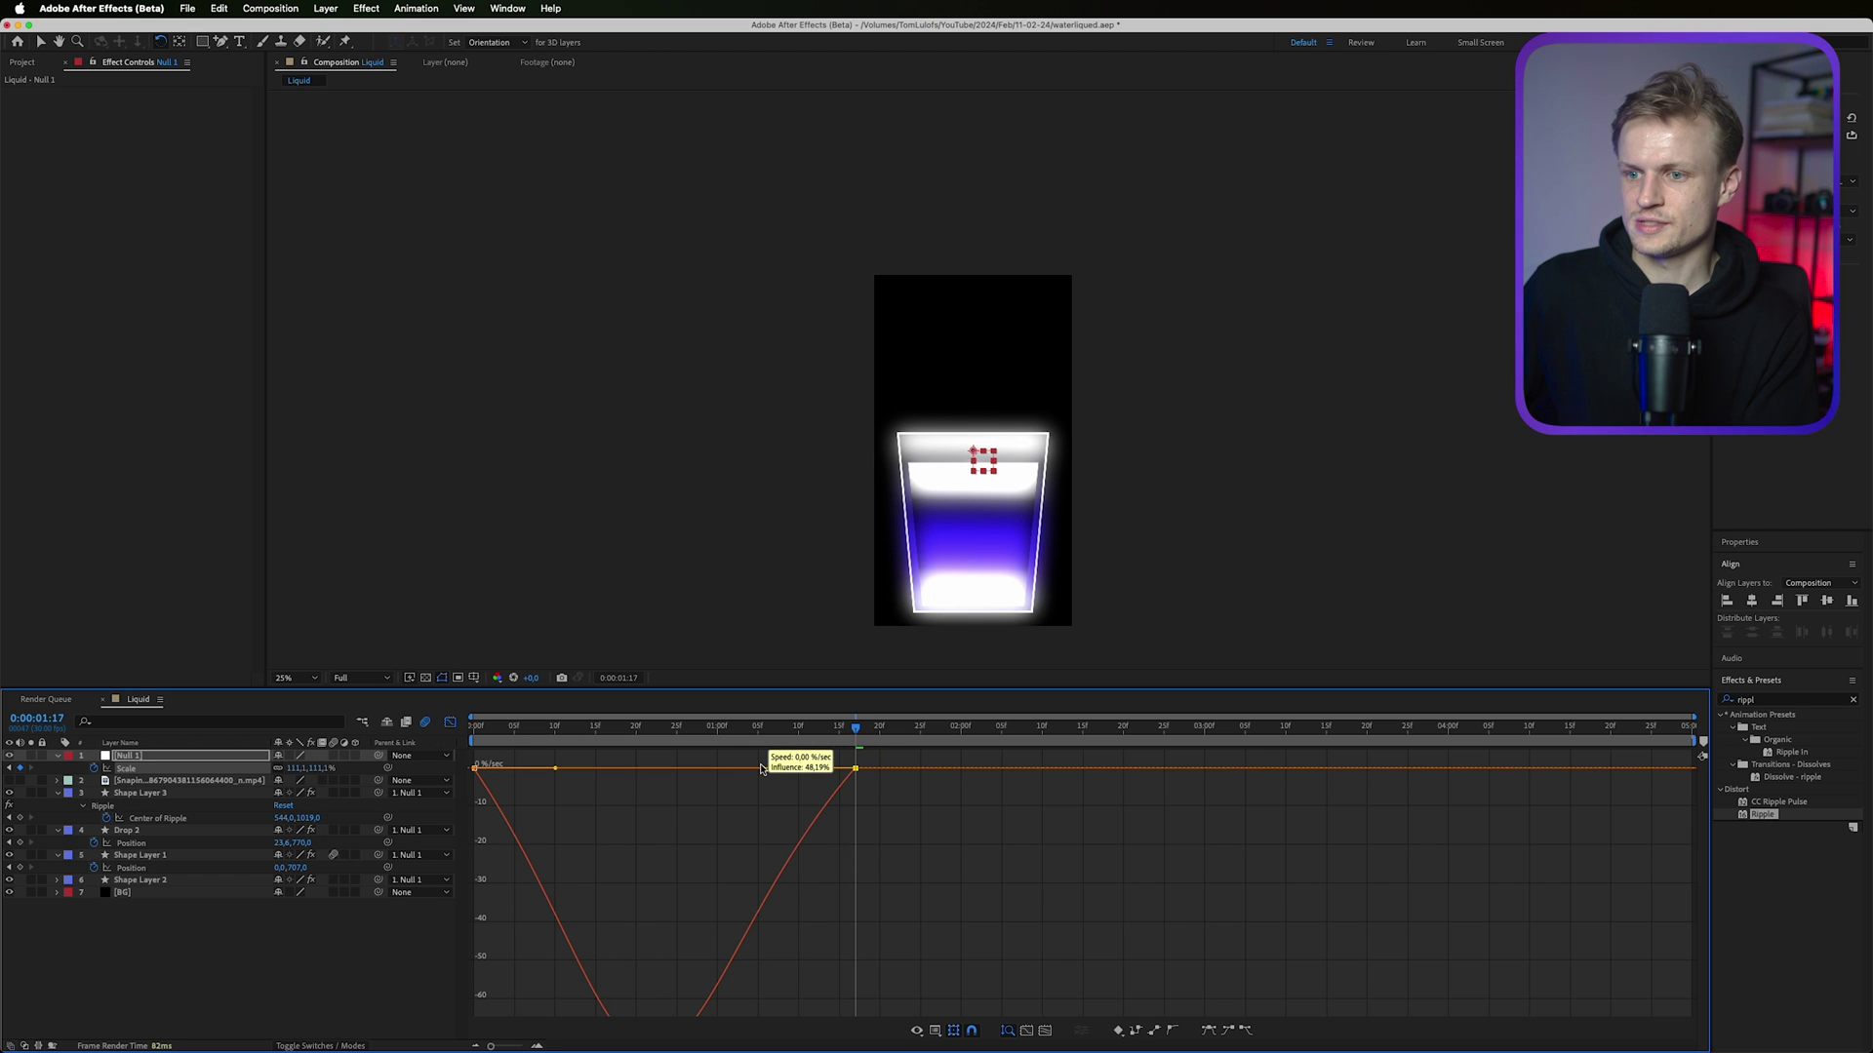
left_click(482, 730)
left_click_drag(498, 735, 773, 740)
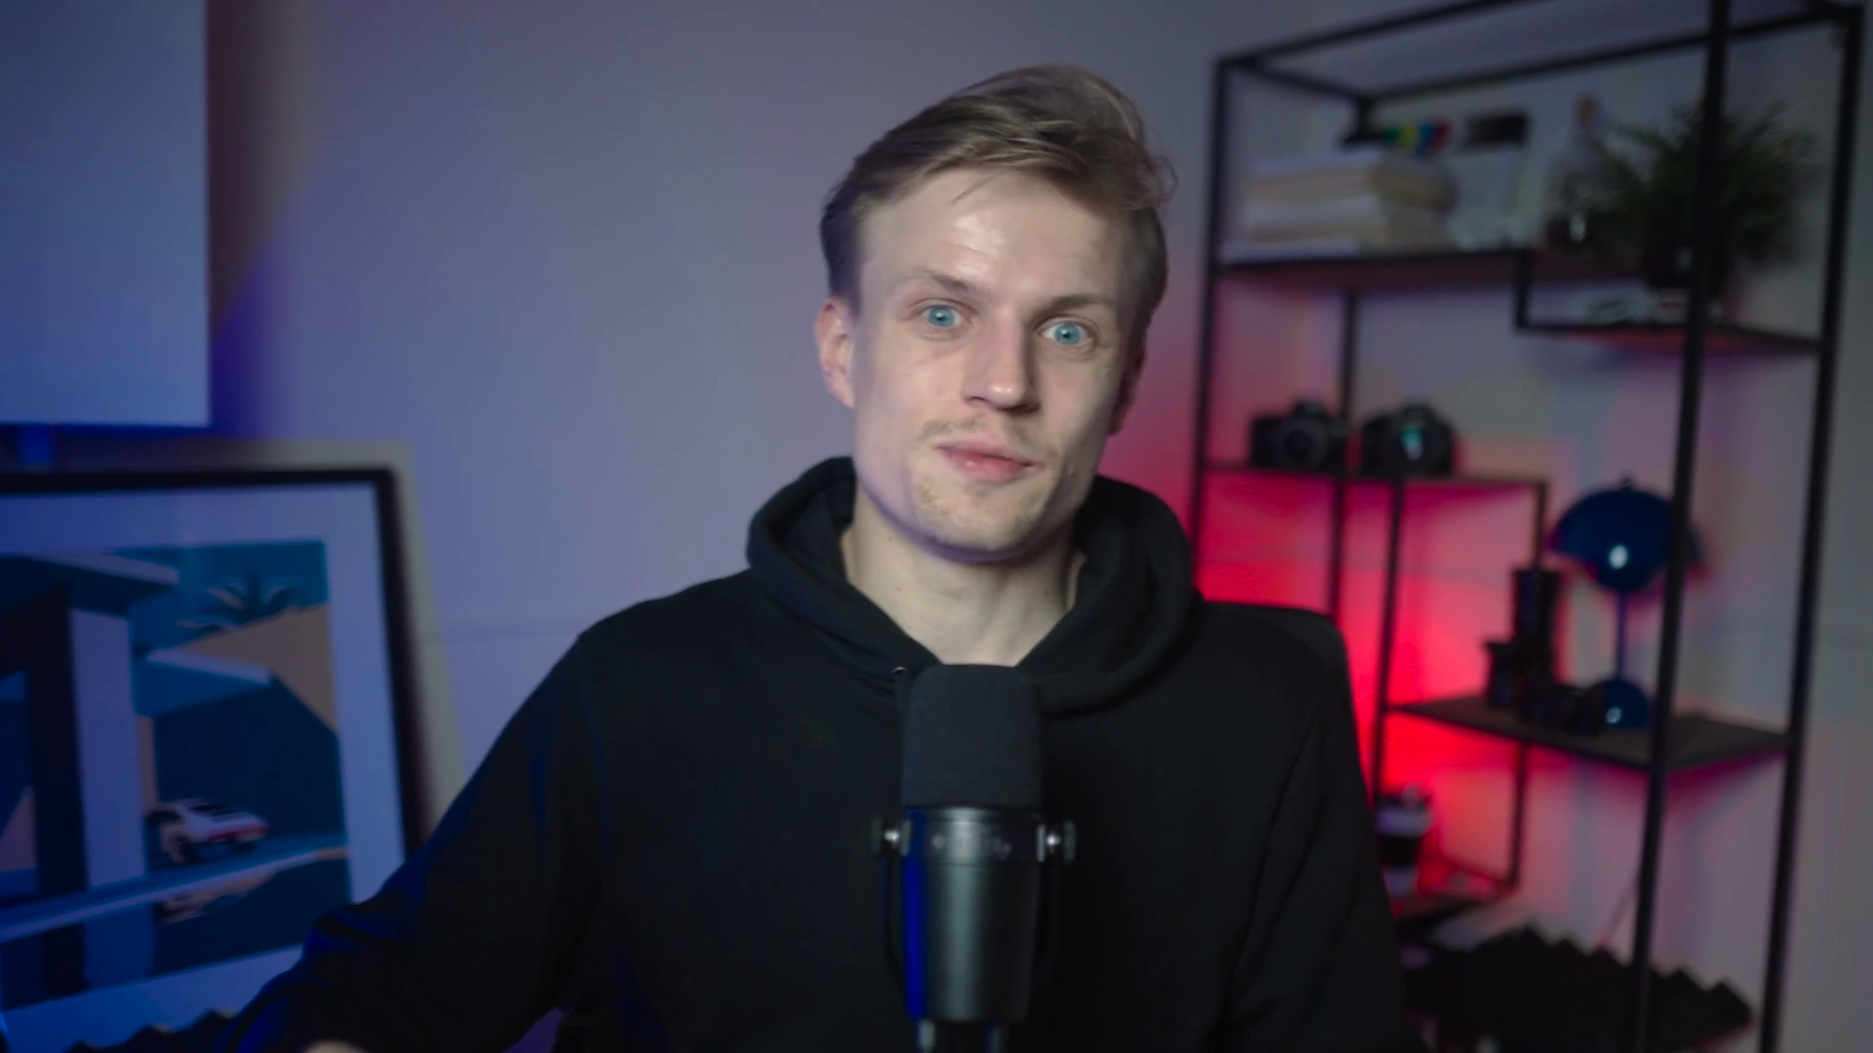